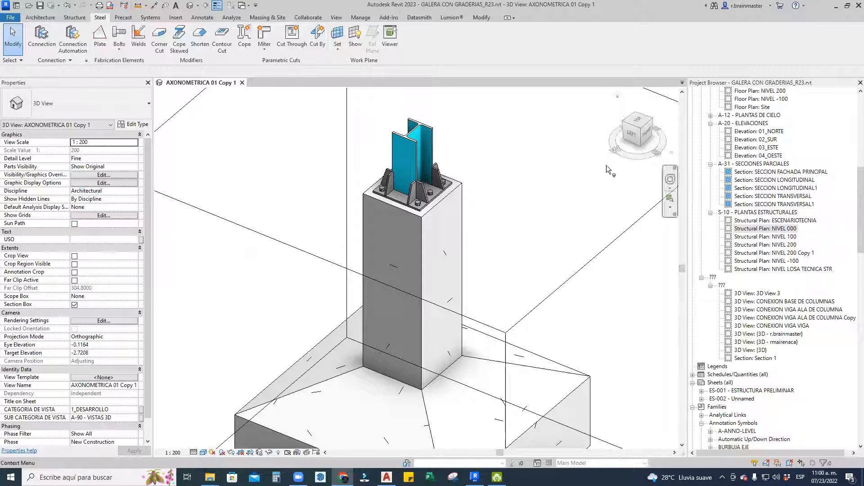
# Create a new project from the CASTUDIO_ARQ_2023 template
pyautogui.scroll(-2, 327, 179)
pyautogui.moveTo(284, 165); pyautogui.dragTo(274, 198, button='middle')
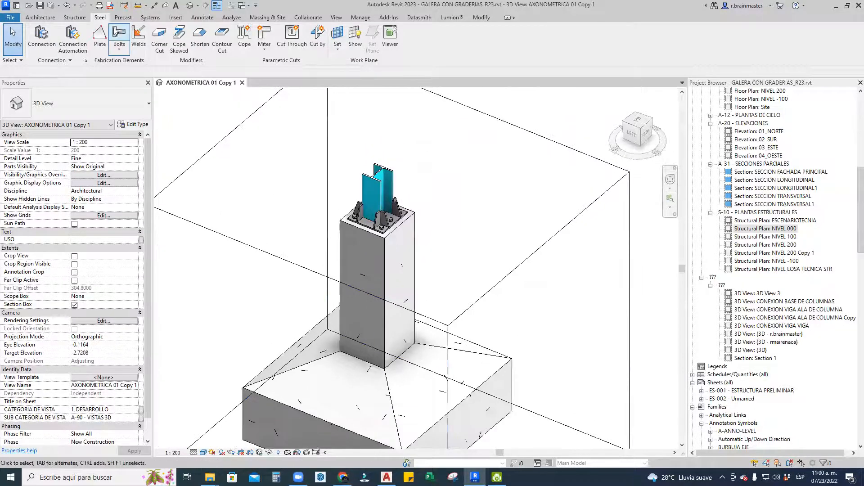
pyautogui.click(14, 18)
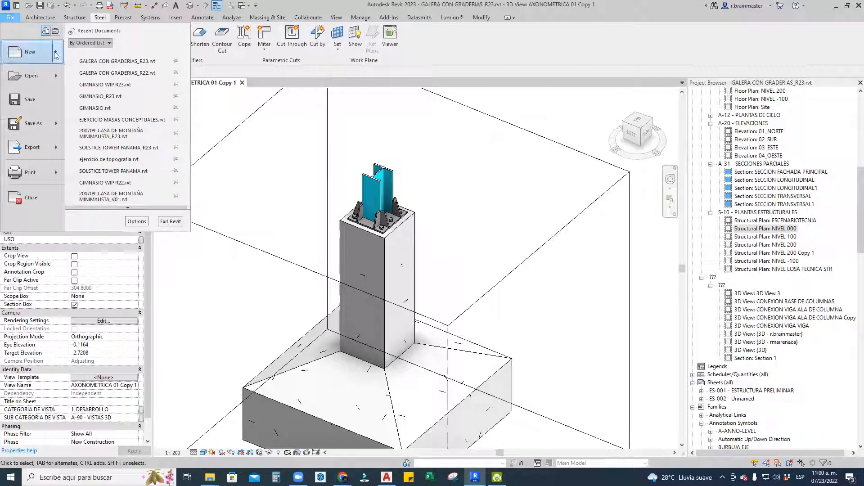
pyautogui.moveTo(57, 51)
pyautogui.click(86, 63)
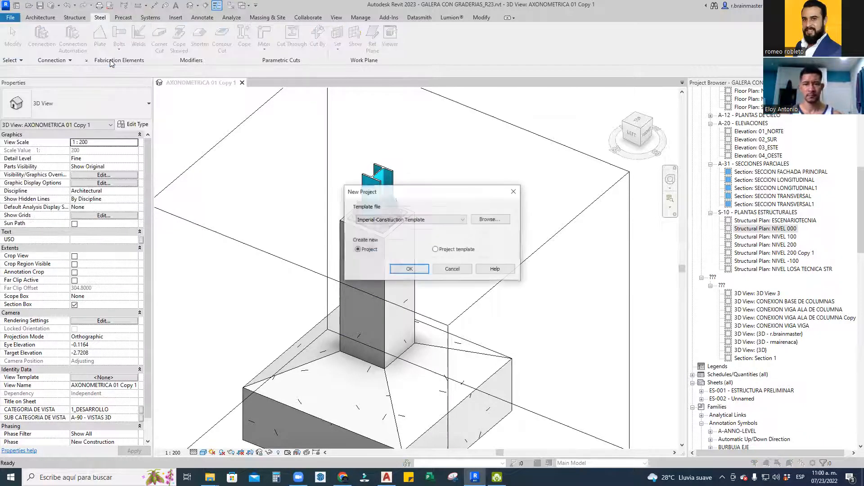
pyautogui.click(403, 221)
pyautogui.click(381, 266)
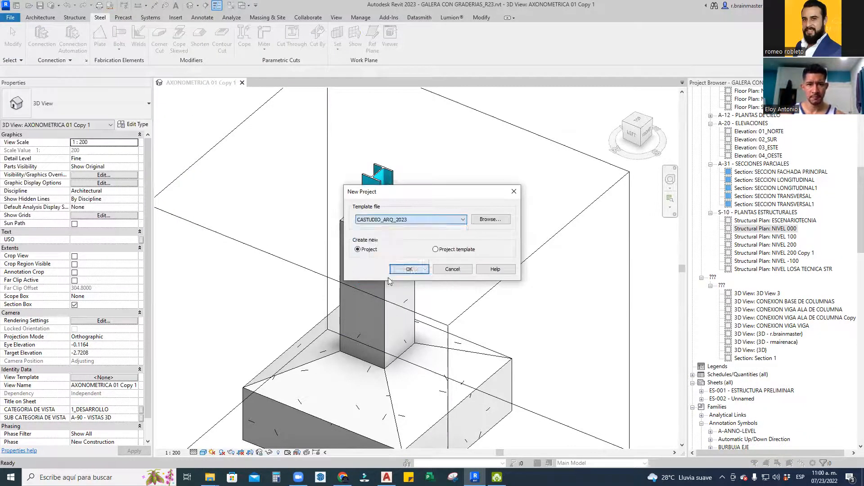
pyautogui.click(408, 269)
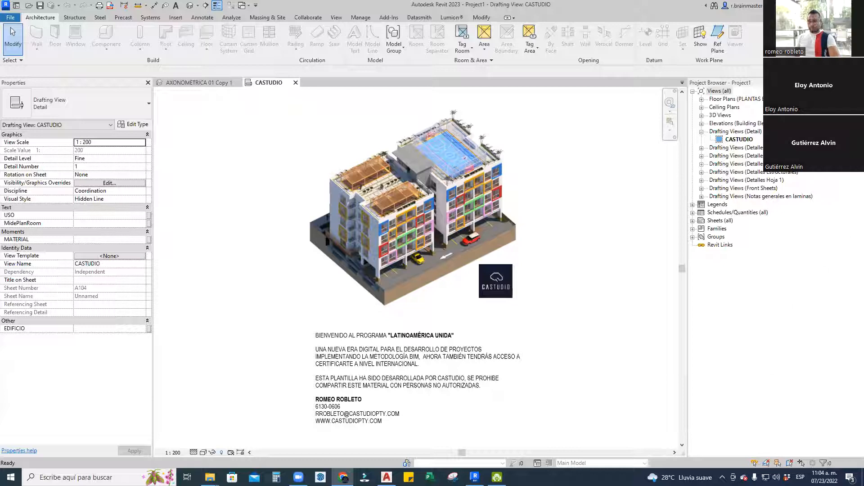
# Open the Windows volume mixer and adjust the Google Chrome volume level
pyautogui.rightClick(776, 478)
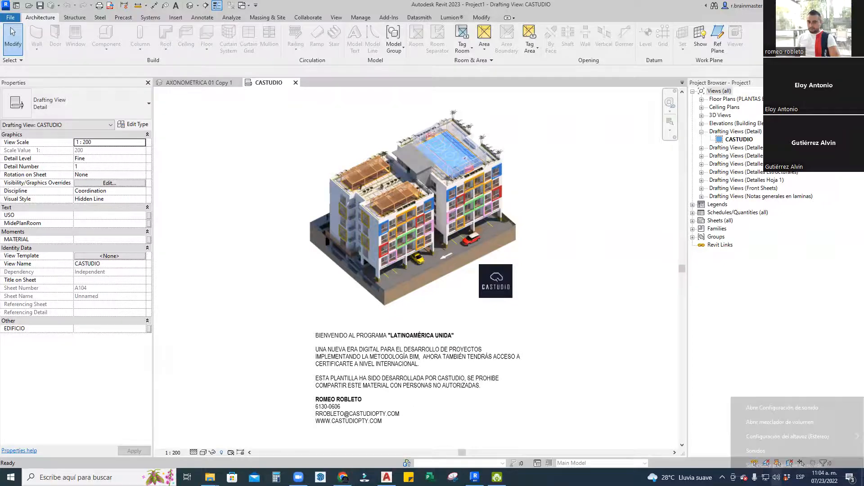
pyautogui.click(780, 422)
pyautogui.moveTo(778, 424); pyautogui.dragTo(777, 424)
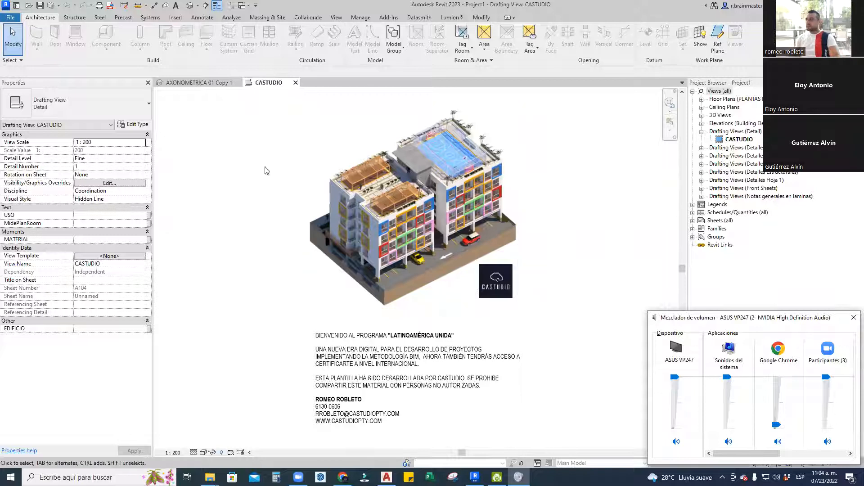
# Switch back to the AXONOMETRICA 01 Copy 1 3D view and dismiss the save reminder without saving
pyautogui.click(201, 83)
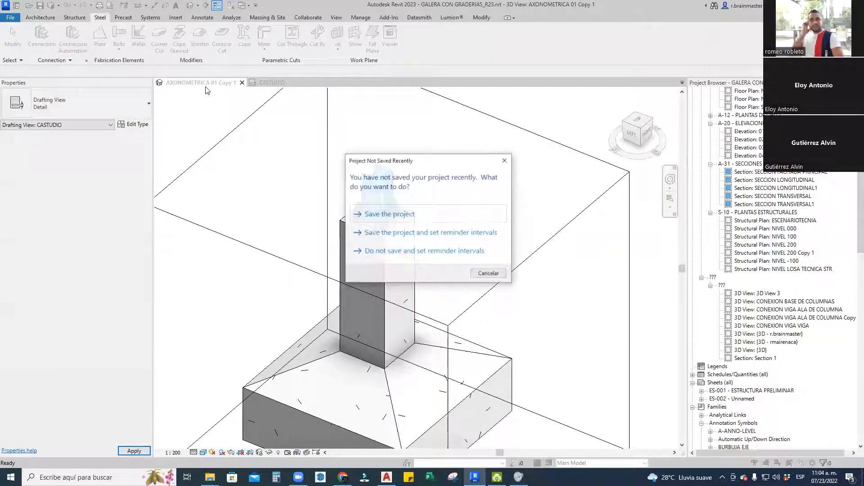
pyautogui.click(505, 161)
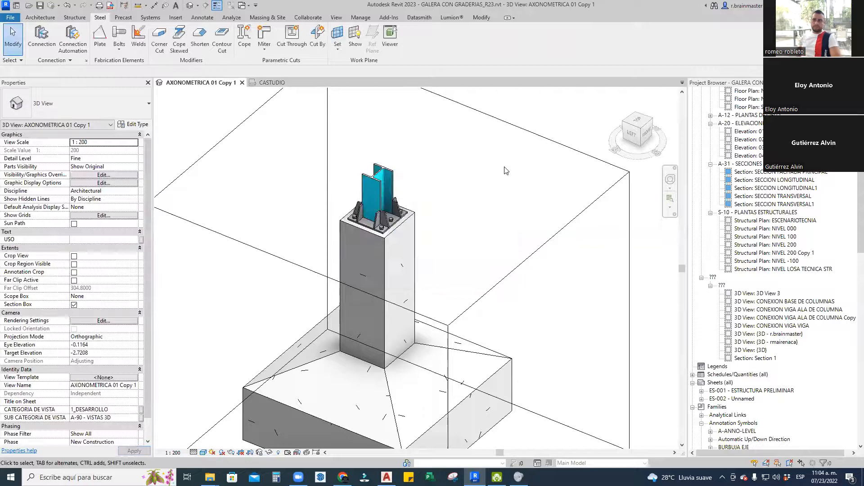
pyautogui.scroll(-1, 506, 170)
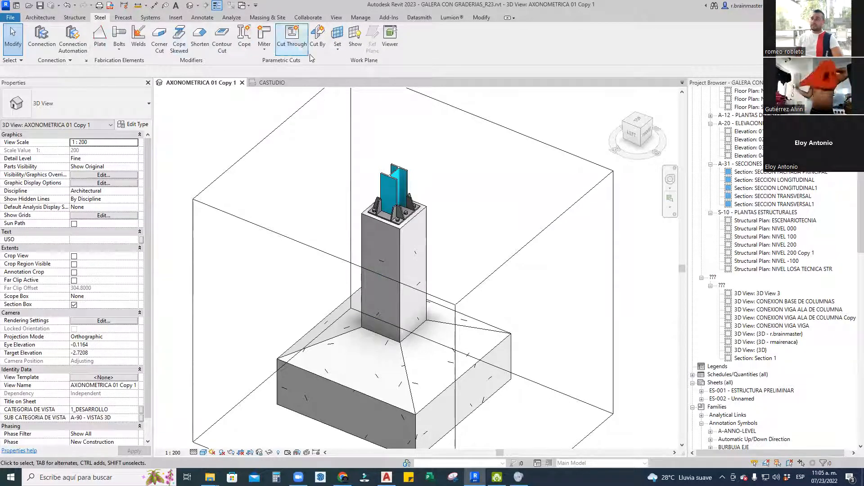
pyautogui.moveTo(315, 120); pyautogui.dragTo(341, 151, button='middle')
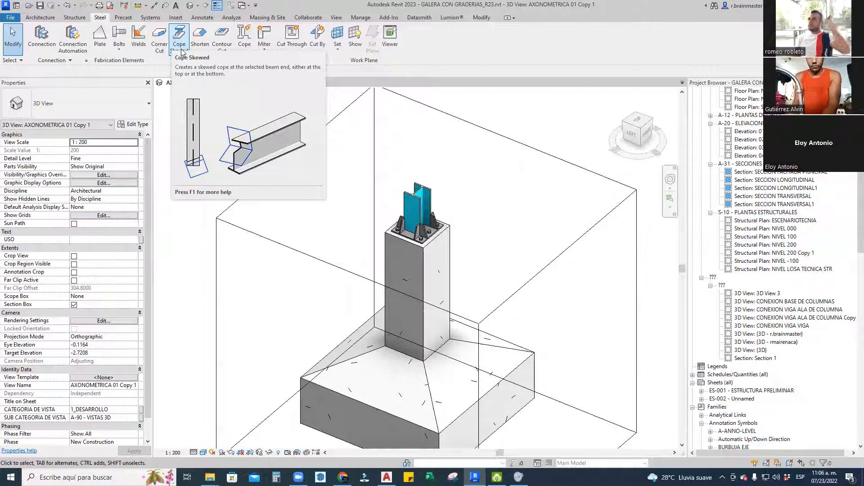
pyautogui.scroll(-2, 444, 184)
pyautogui.scroll(-2, 451, 187)
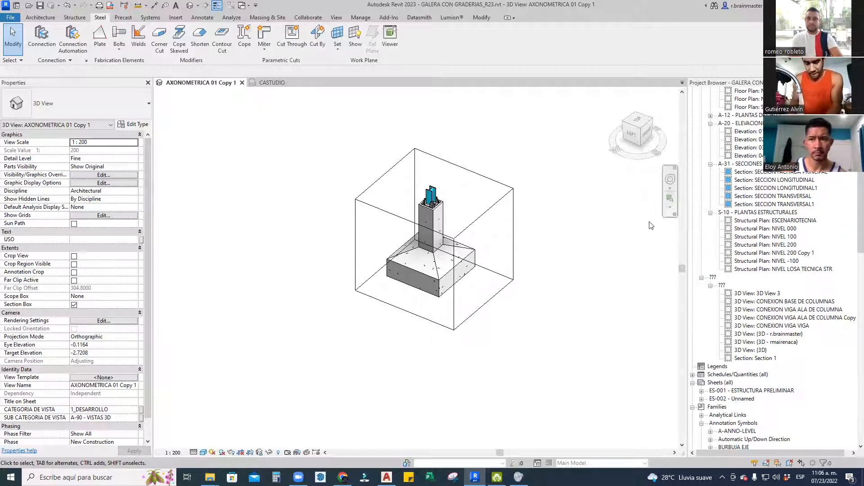
# Collapse the A-90 - VISTAS 3D and S-10 - PLANTAS ESTRUCTURALES groups under 1_DESARROLLO and expand A-50 - DETALLES to check its views
pyautogui.scroll(-6, 745, 249)
pyautogui.scroll(12, 745, 249)
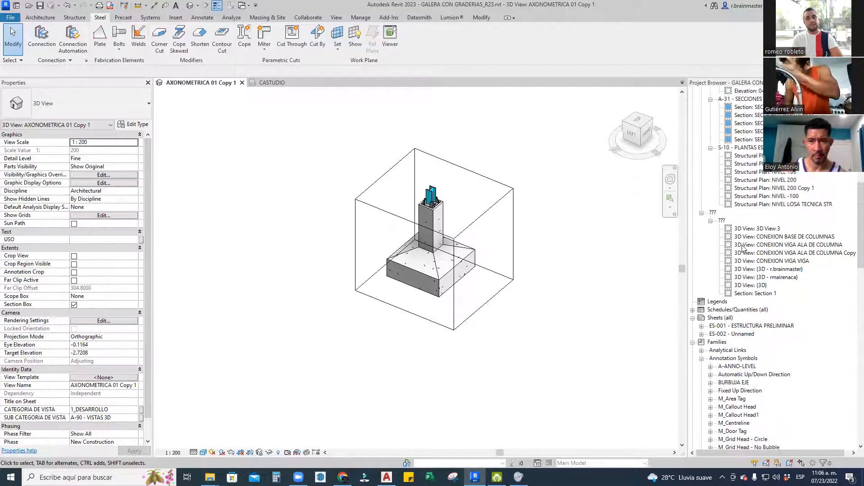
pyautogui.scroll(4, 742, 238)
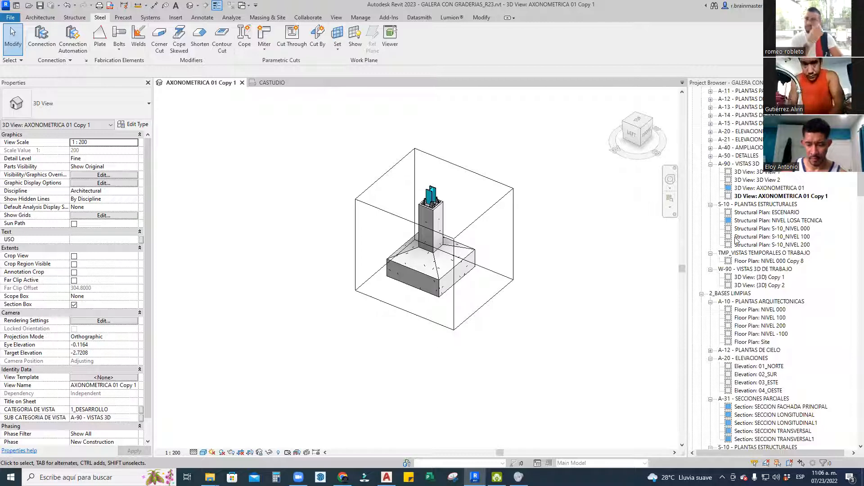
pyautogui.click(710, 164)
pyautogui.click(710, 172)
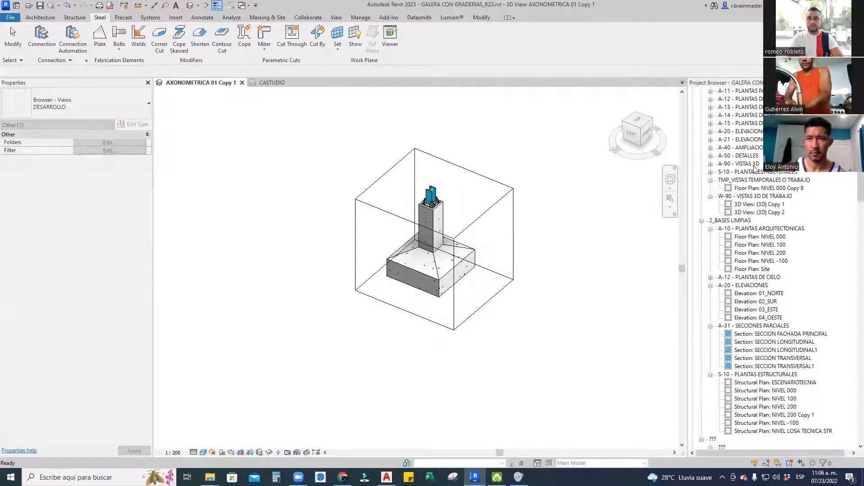
pyautogui.doubleClick(740, 157)
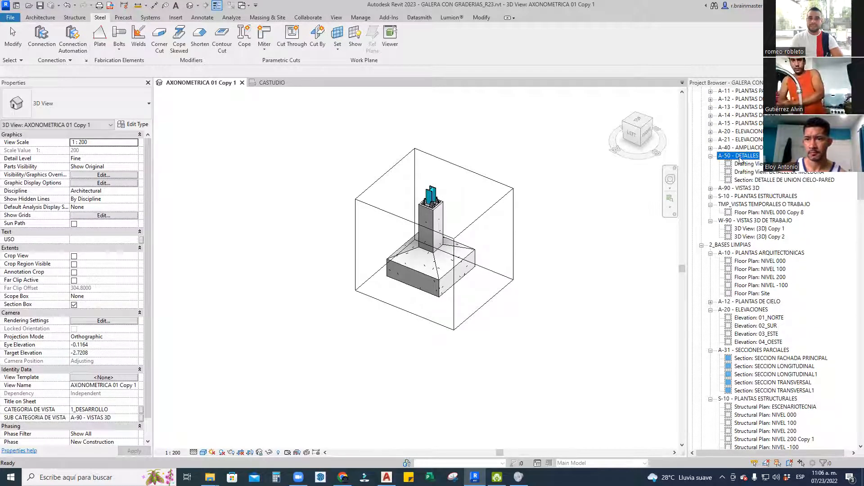
pyautogui.scroll(5, 644, 169)
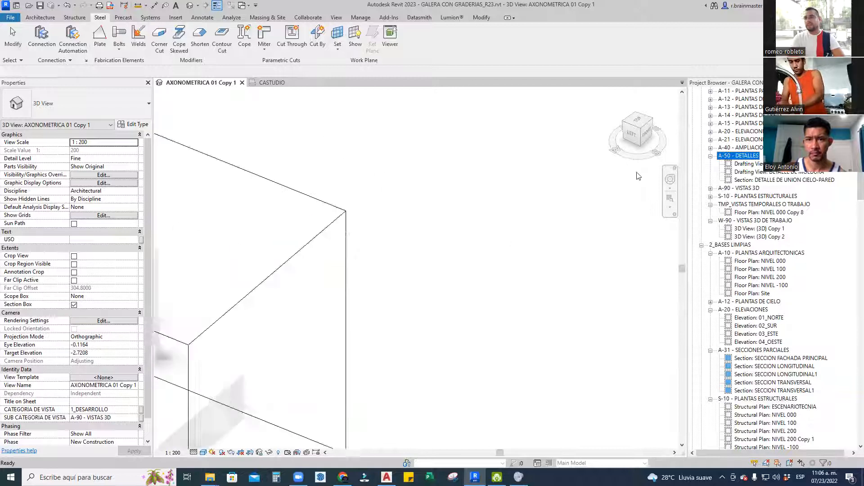
pyautogui.scroll(-3, 806, 211)
pyautogui.scroll(5, 806, 211)
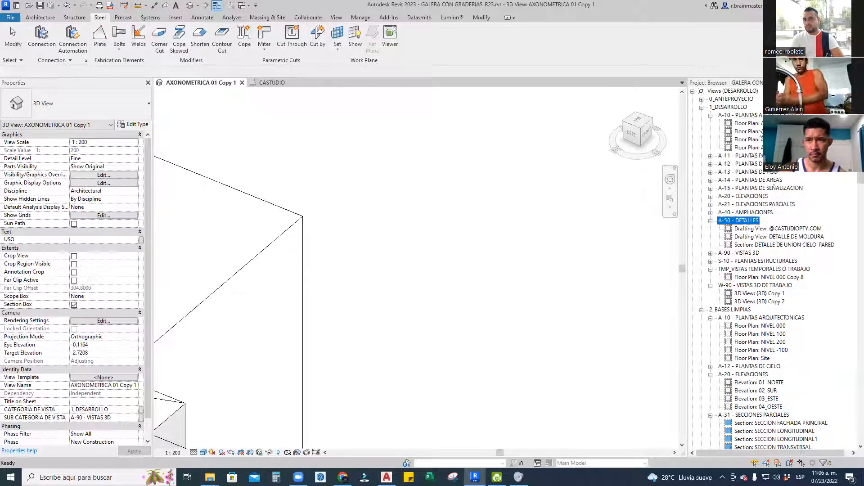
# Collapse the 1_DESARROLLO and 2_BASES LIMPIAS view groups and examine the views under the ??? group
pyautogui.click(702, 108)
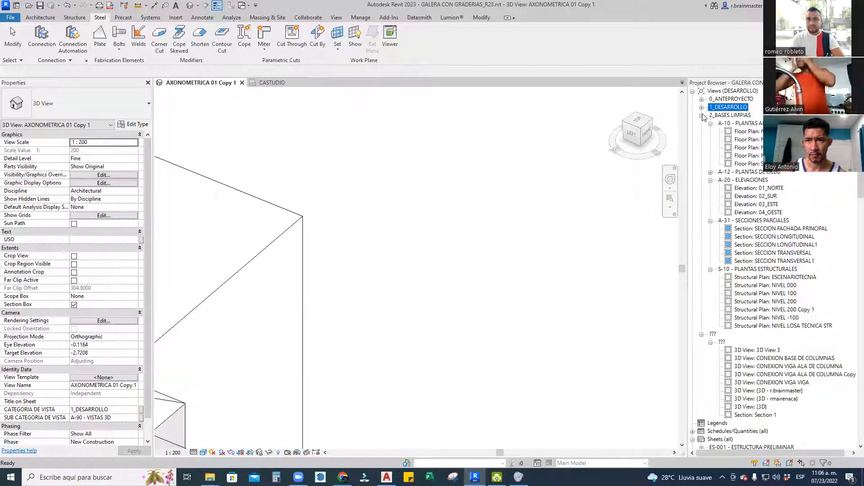
pyautogui.click(702, 115)
pyautogui.click(702, 124)
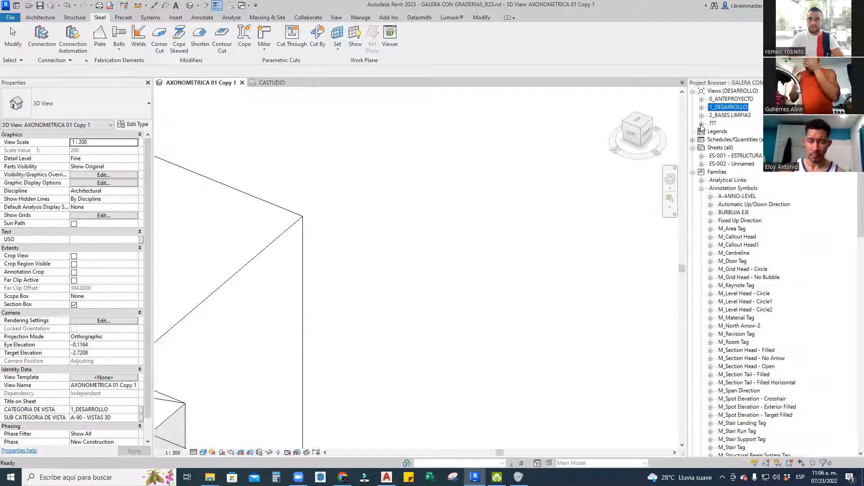
pyautogui.click(702, 124)
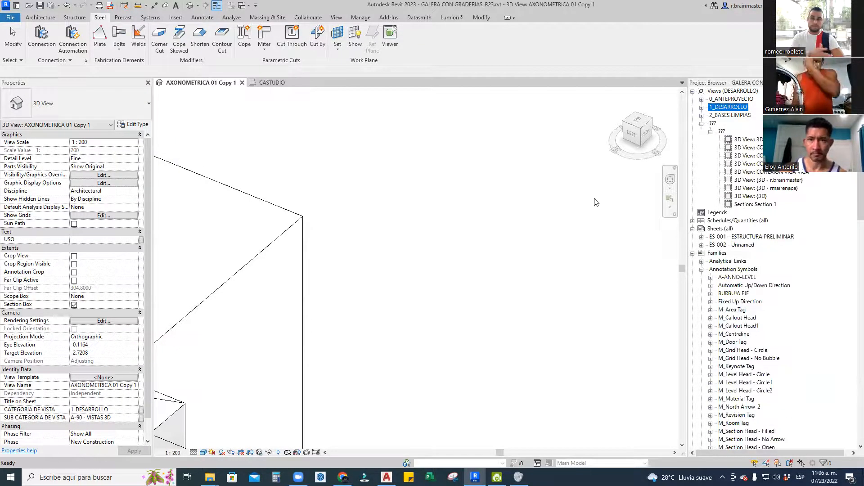
pyautogui.scroll(-8, 489, 239)
pyautogui.click(472, 254)
pyautogui.moveTo(233, 175); pyautogui.dragTo(262, 170, button='middle')
# Start opening a file and browse to the PLANTILLAS folder in Dropbox, under STANDARES CASTUDIOPTY and RVT
pyautogui.click(30, 7)
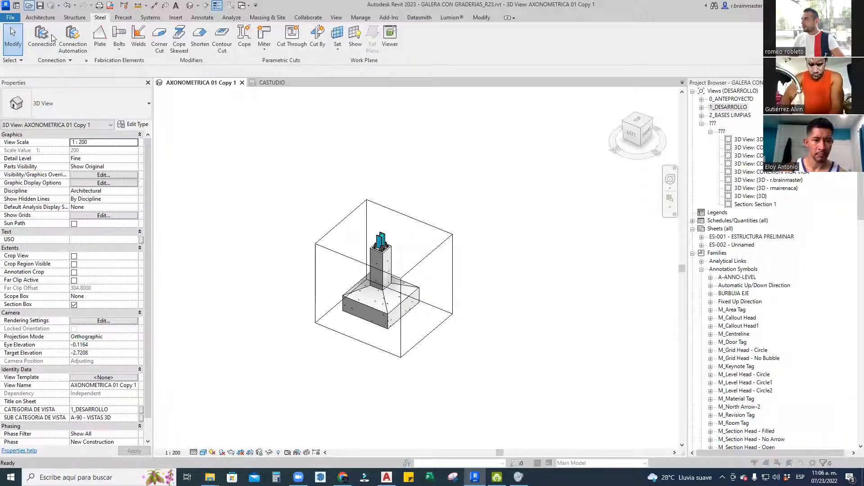
pyautogui.click(339, 86)
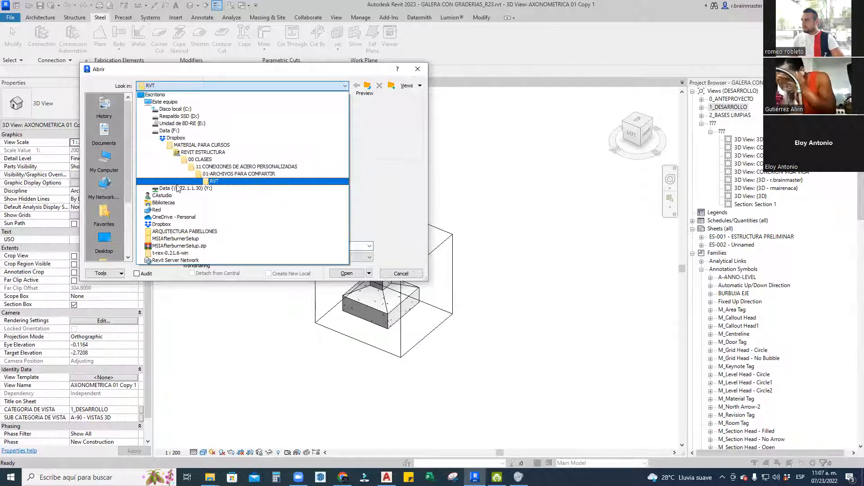
pyautogui.click(181, 138)
pyautogui.scroll(-10, 190, 153)
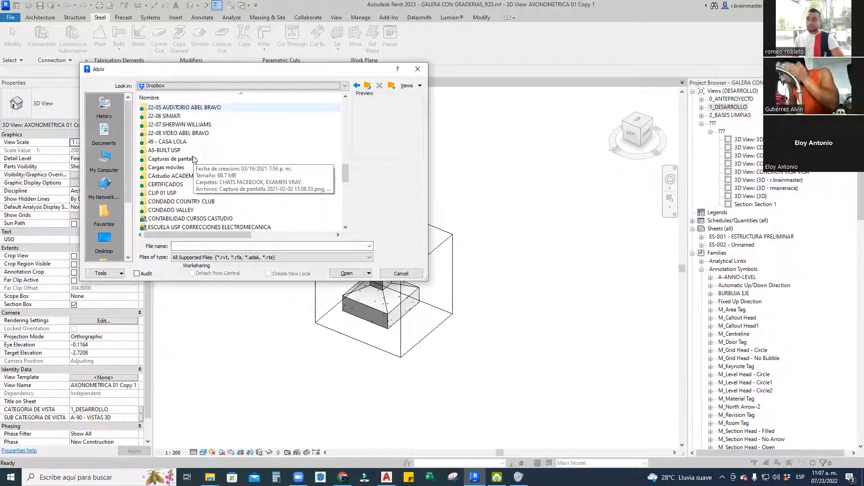
pyautogui.scroll(-12, 194, 162)
pyautogui.scroll(-3, 191, 176)
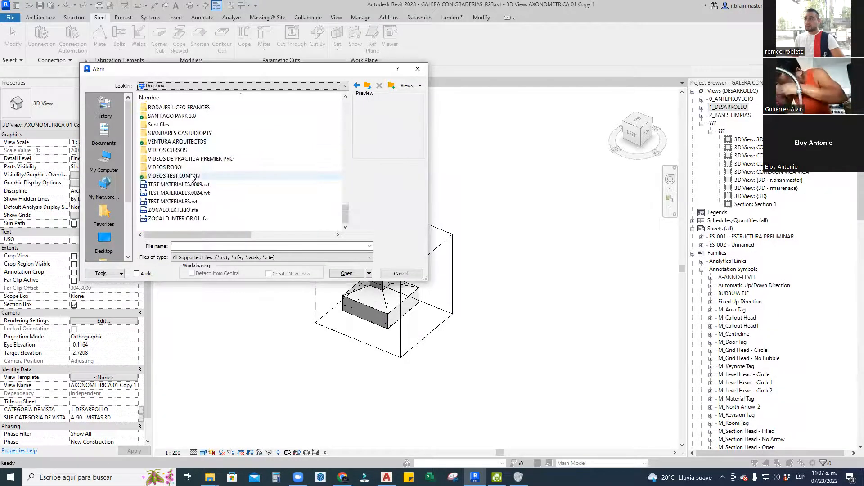
pyautogui.doubleClick(173, 134)
pyautogui.doubleClick(155, 167)
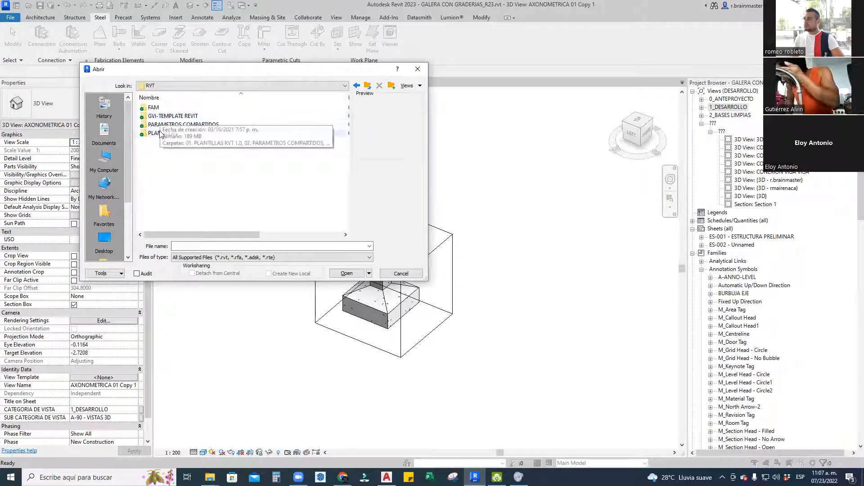
pyautogui.doubleClick(162, 134)
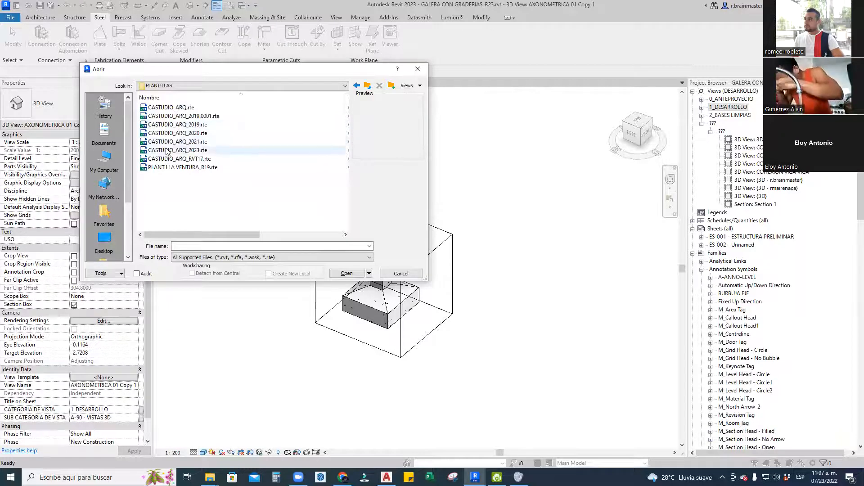
# Open the CASTUDIO_ARQ_2021.rte template and let it upgrade to Revit 2023
pyautogui.click(165, 141)
pyautogui.click(341, 273)
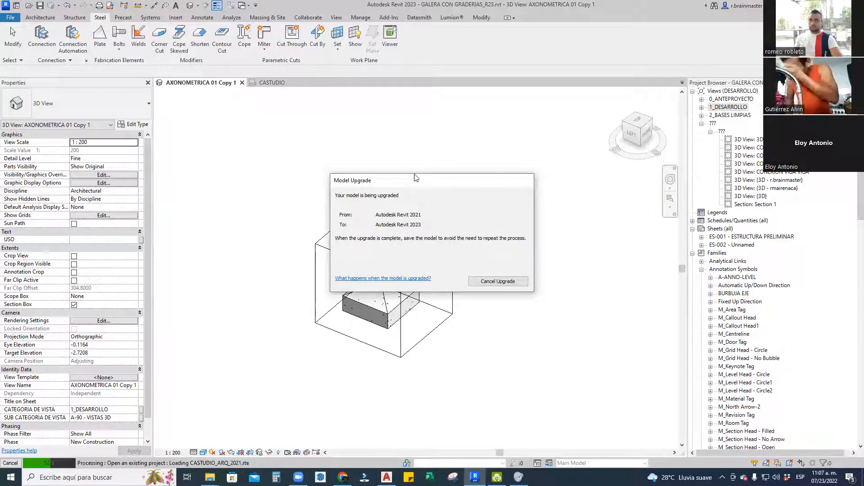
pyautogui.moveTo(415, 178); pyautogui.dragTo(565, 115)
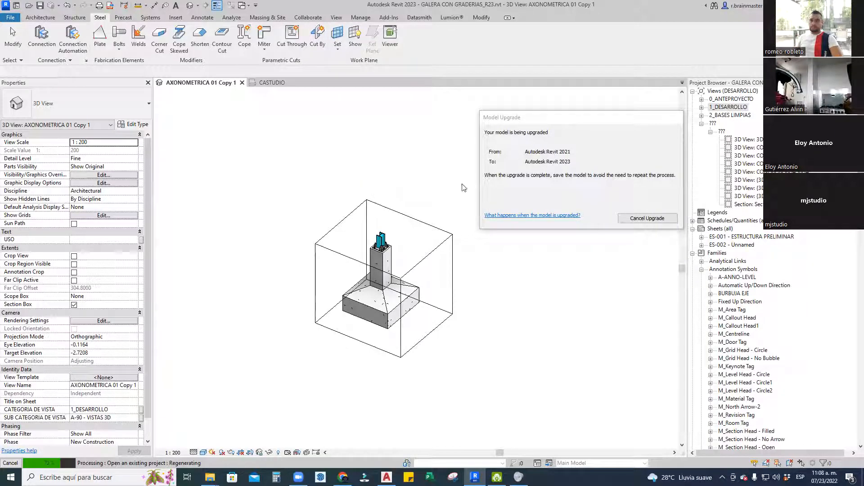
pyautogui.moveTo(595, 120); pyautogui.dragTo(436, 123)
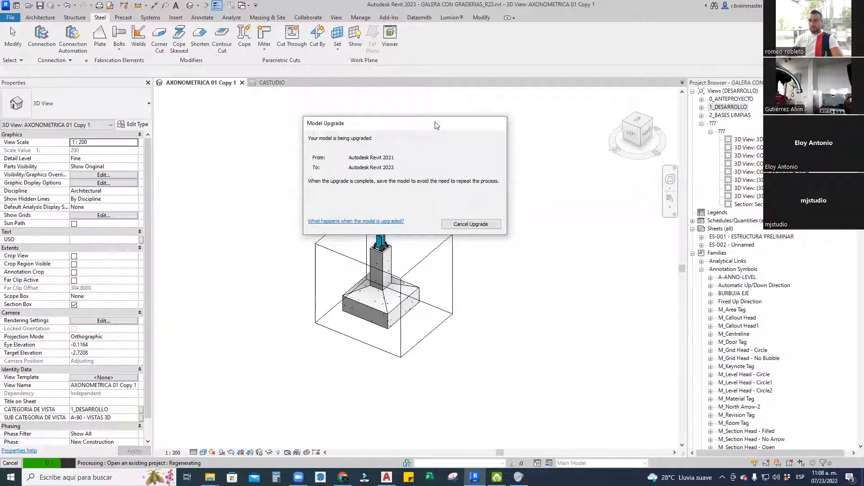
pyautogui.moveTo(416, 124); pyautogui.dragTo(563, 119)
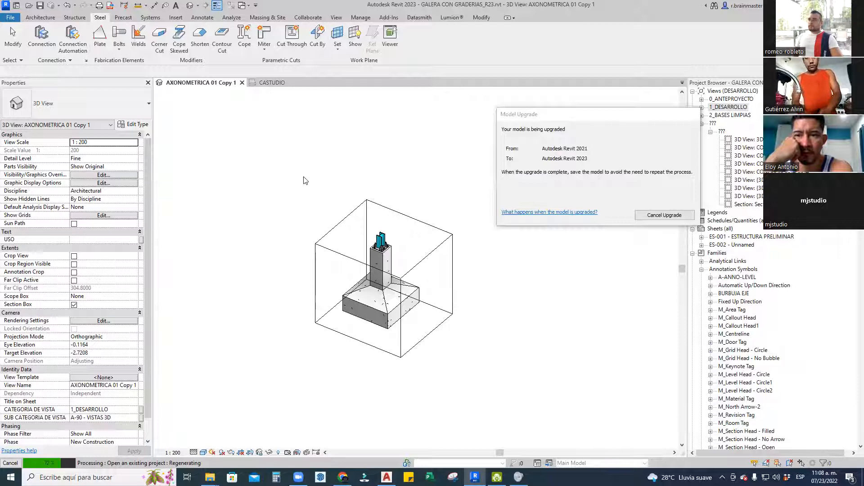
pyautogui.click(456, 268)
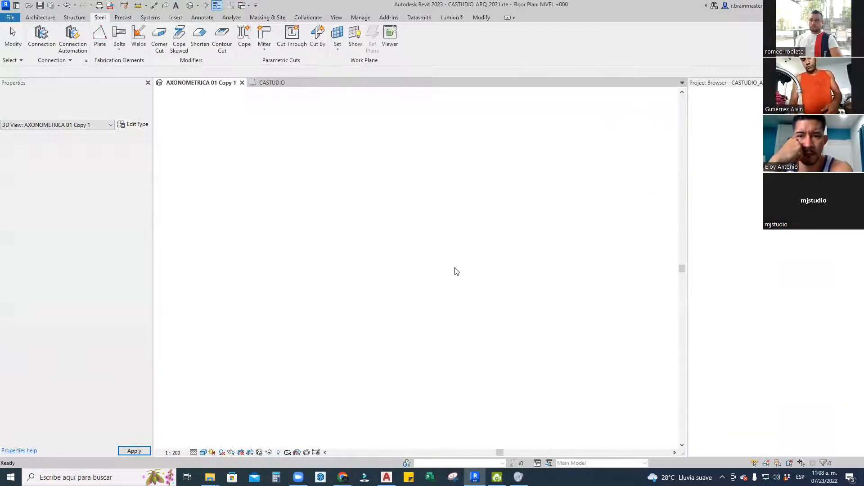
# Expand the structural details group of drafting views and select its first view, a DETALLE DE ANCLAJE
pyautogui.click(734, 180)
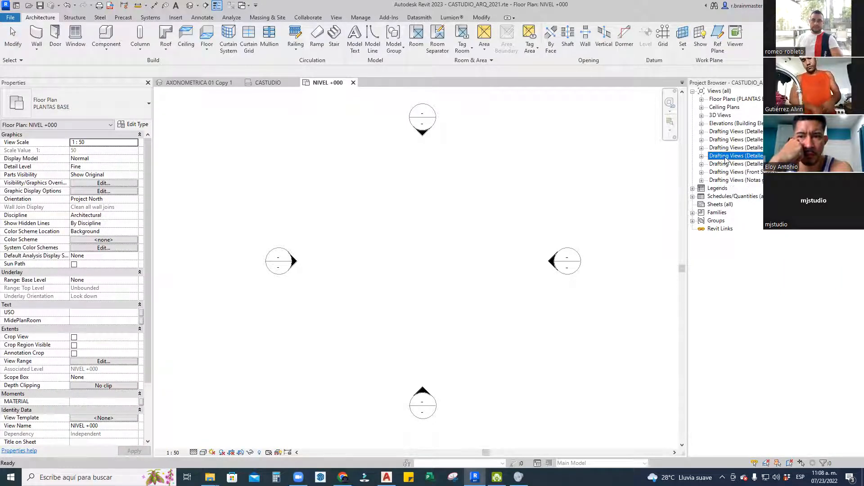
pyautogui.doubleClick(710, 157)
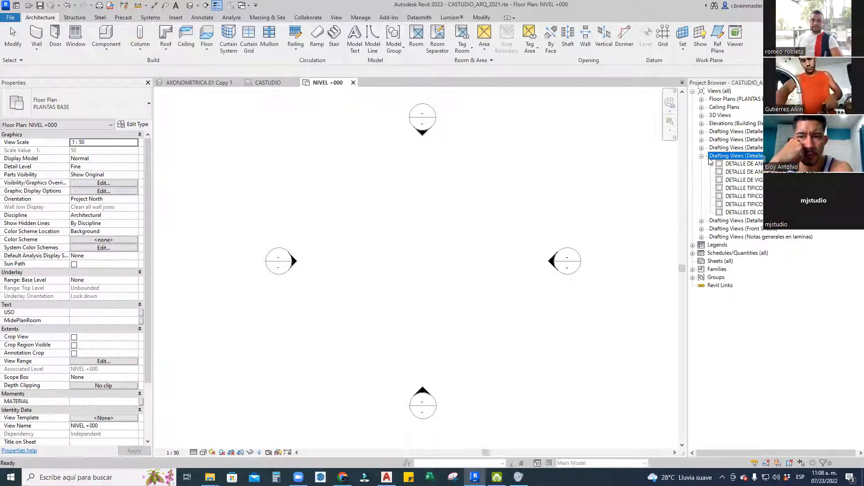
pyautogui.click(752, 164)
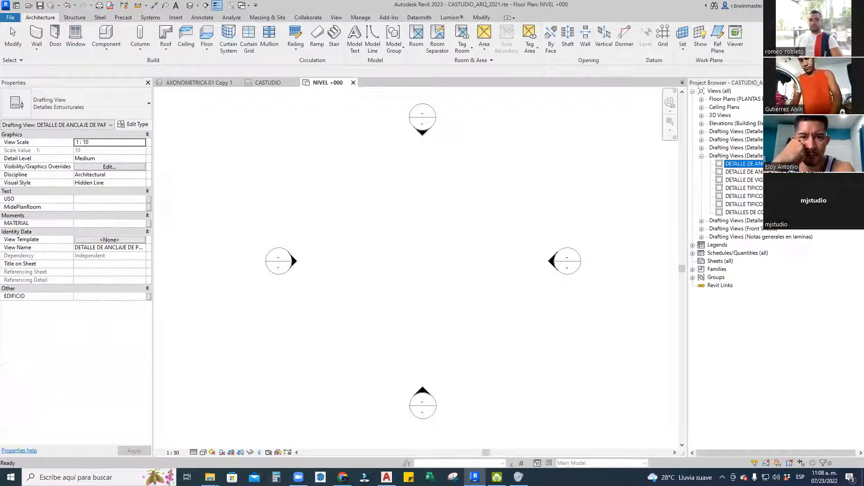
# Open the DETALLE TIPICO DE REFUERZO ALREDEDOR DE PUERTAS drafting view and examine both door reinforcement details
pyautogui.click(747, 188)
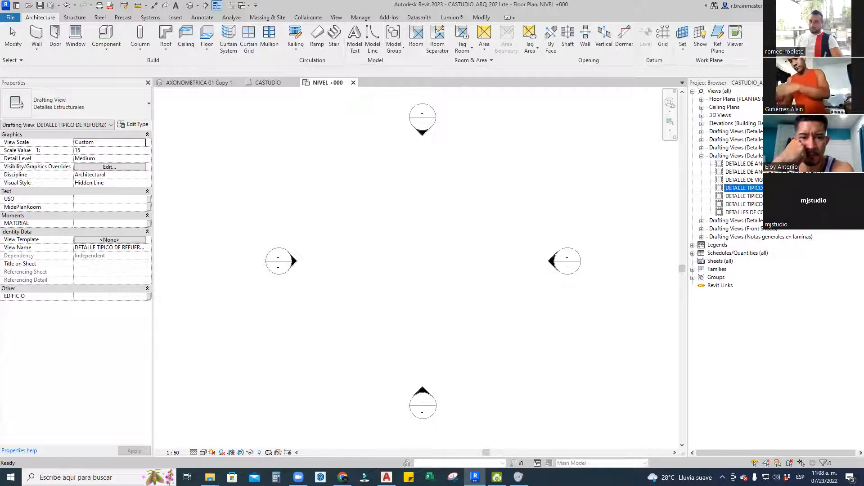
pyautogui.doubleClick(748, 188)
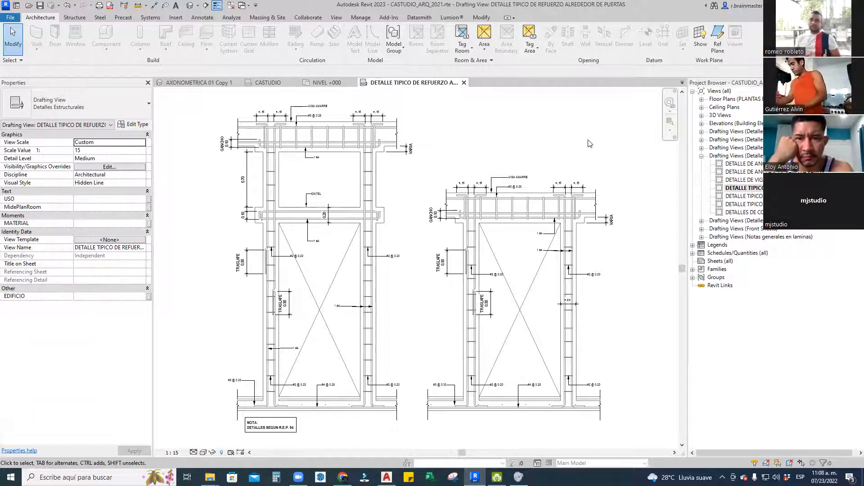
pyautogui.moveTo(401, 217); pyautogui.dragTo(431, 224, button='middle')
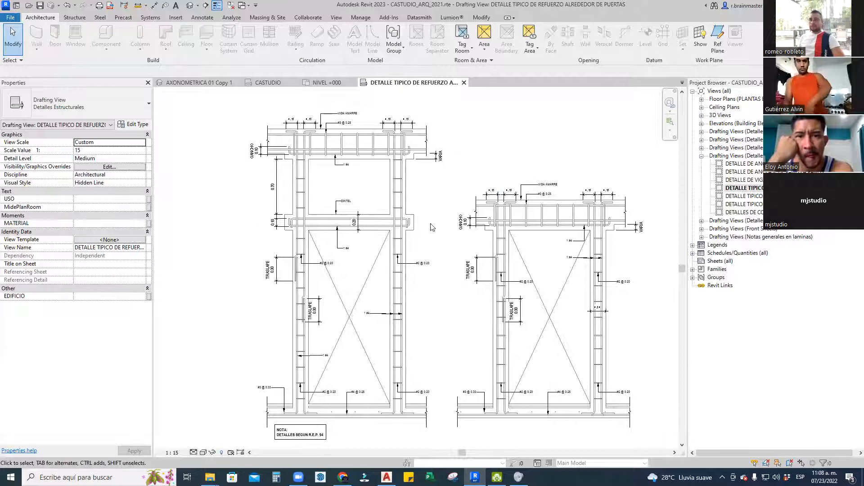
pyautogui.moveTo(217, 241); pyautogui.dragTo(237, 207)
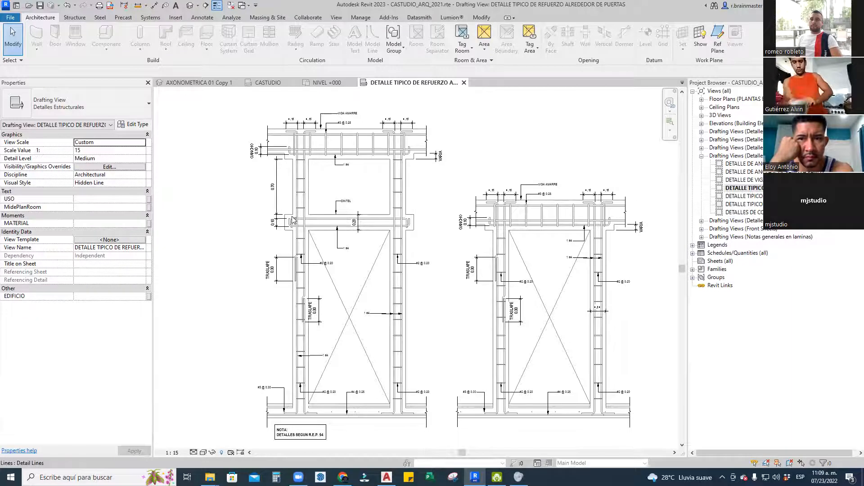
pyautogui.scroll(-2, 455, 243)
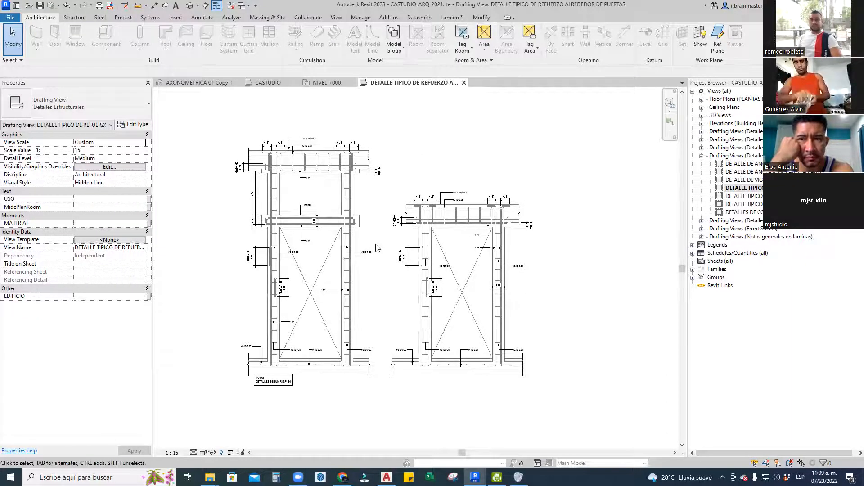
# Open the DETALLE TIPICO DE REFUERZO ALREDEDOR DE VENTANAS drafting view and examine the reinforcement around the window sill
pyautogui.doubleClick(759, 198)
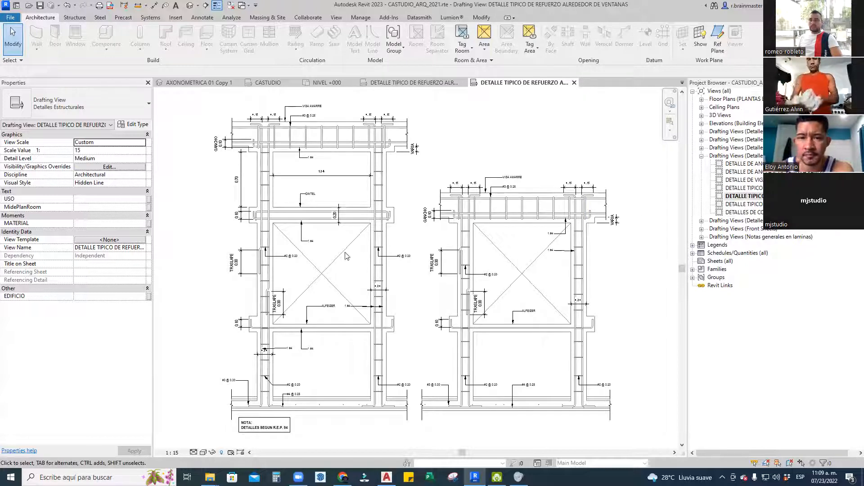
pyautogui.moveTo(200, 231); pyautogui.dragTo(657, 212)
pyautogui.scroll(5, 331, 312)
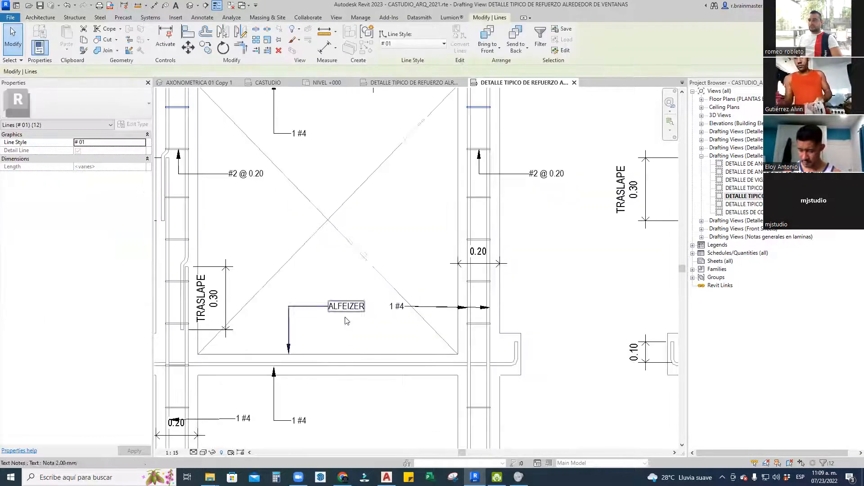
pyautogui.scroll(-5, 372, 320)
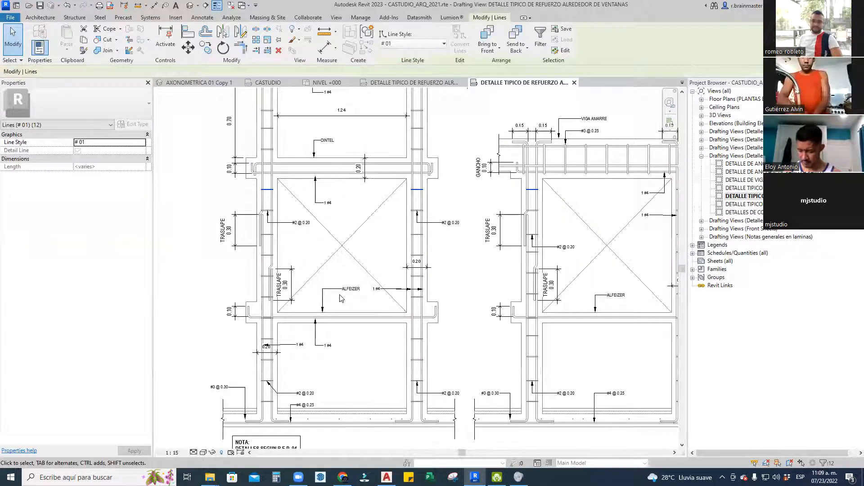
pyautogui.scroll(-2, 331, 304)
pyautogui.moveTo(331, 303); pyautogui.dragTo(320, 267, button='middle')
pyautogui.moveTo(202, 297)
pyautogui.mouseDown()
pyautogui.moveTo(616, 230)
pyautogui.moveTo(626, 243)
pyautogui.moveTo(209, 282)
pyautogui.mouseUp()
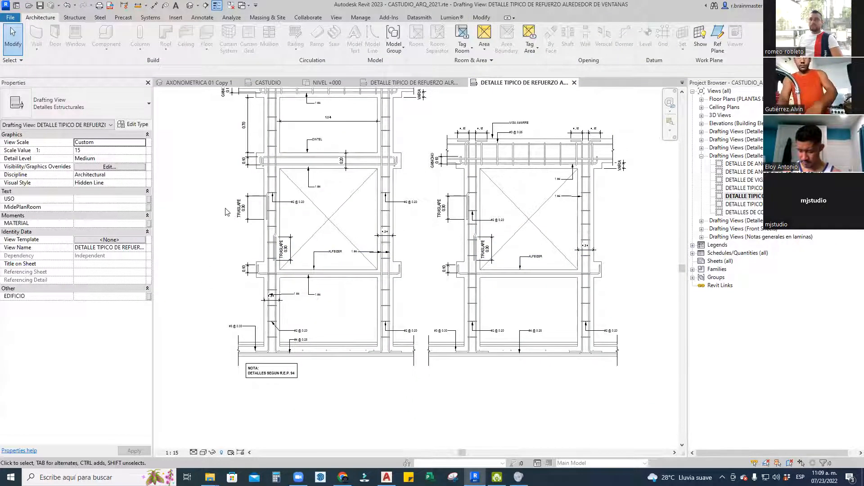
# Examine the shorter window detail's tie beam, hook and overlap dimensions
pyautogui.moveTo(226, 187); pyautogui.dragTo(231, 199, button='middle')
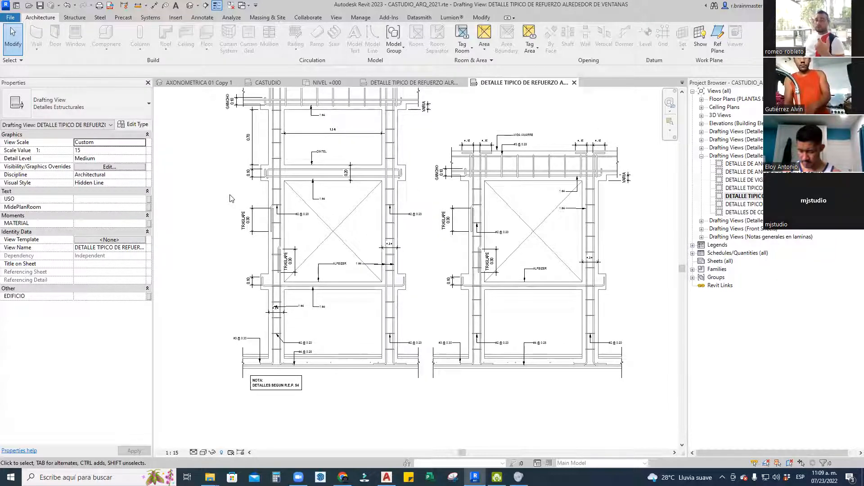
pyautogui.scroll(1, 461, 179)
pyautogui.moveTo(461, 179); pyautogui.dragTo(329, 211, button='middle')
pyautogui.moveTo(286, 234)
pyautogui.mouseDown()
pyautogui.moveTo(572, 129)
pyautogui.moveTo(310, 207)
pyautogui.moveTo(286, 226)
pyautogui.mouseUp()
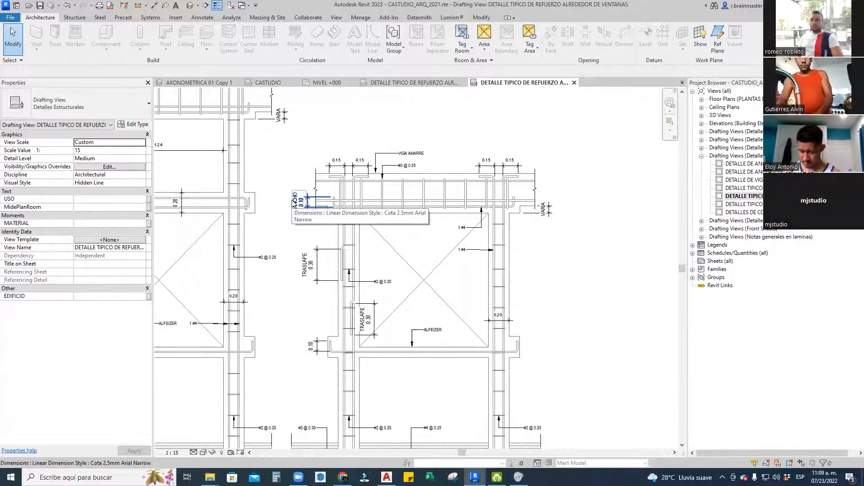
pyautogui.scroll(-2, 294, 205)
pyautogui.moveTo(349, 288); pyautogui.dragTo(394, 249, button='middle')
pyautogui.moveTo(336, 293)
pyautogui.mouseDown()
pyautogui.moveTo(571, 219)
pyautogui.moveTo(388, 257)
pyautogui.moveTo(340, 277)
pyautogui.mouseUp()
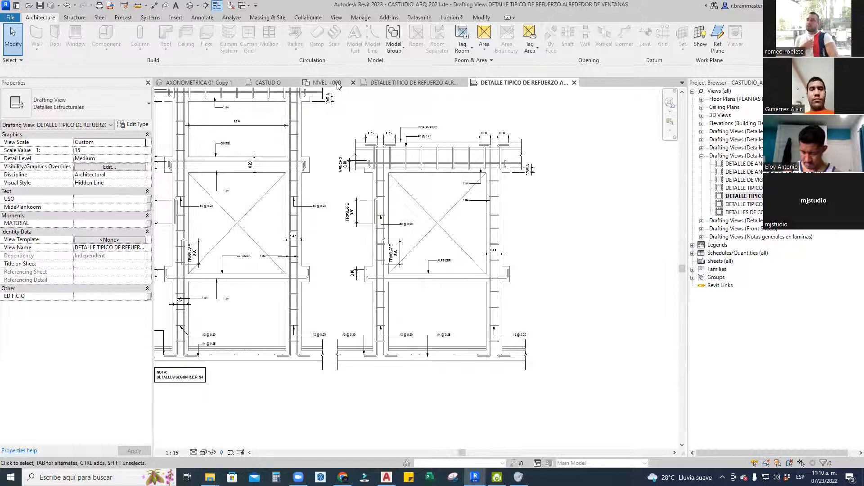
# Switch to AutoCAD and look over the structural detail layouts ES-02 and ES-03 in DESARROLLO CAB AUDITORIO.dwg
pyautogui.click(386, 477)
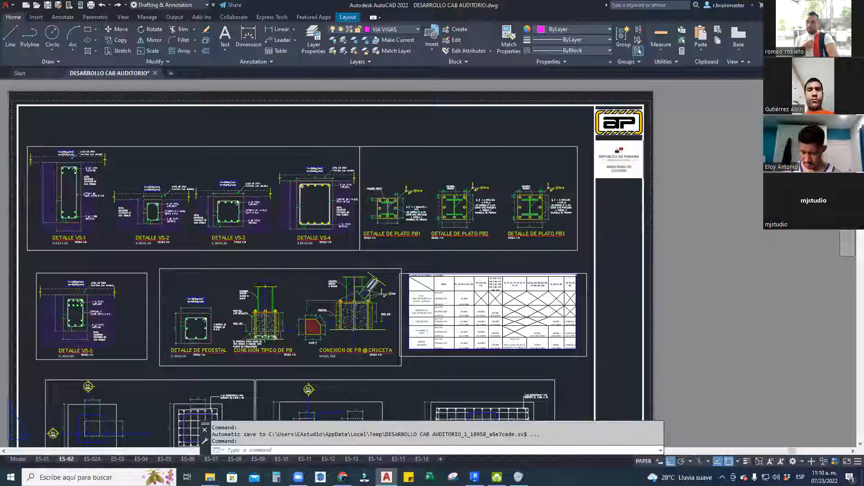
pyautogui.moveTo(326, 289); pyautogui.dragTo(384, 184, button='middle')
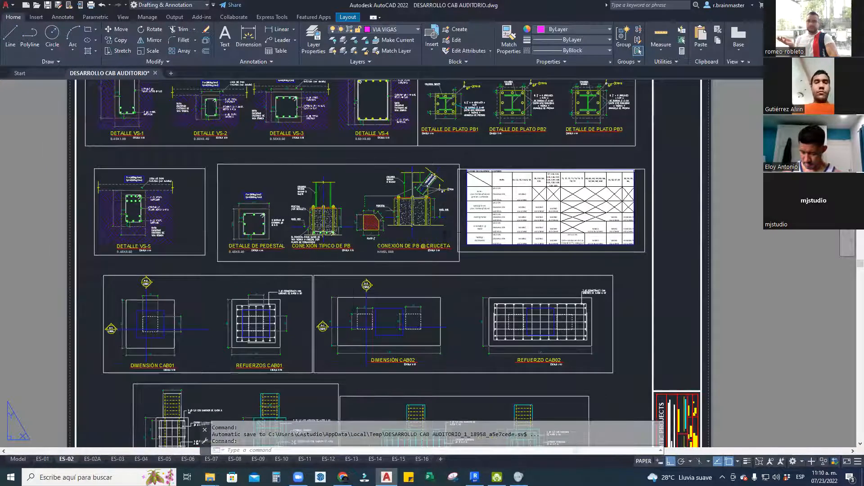
pyautogui.moveTo(350, 290); pyautogui.dragTo(345, 186, button='middle')
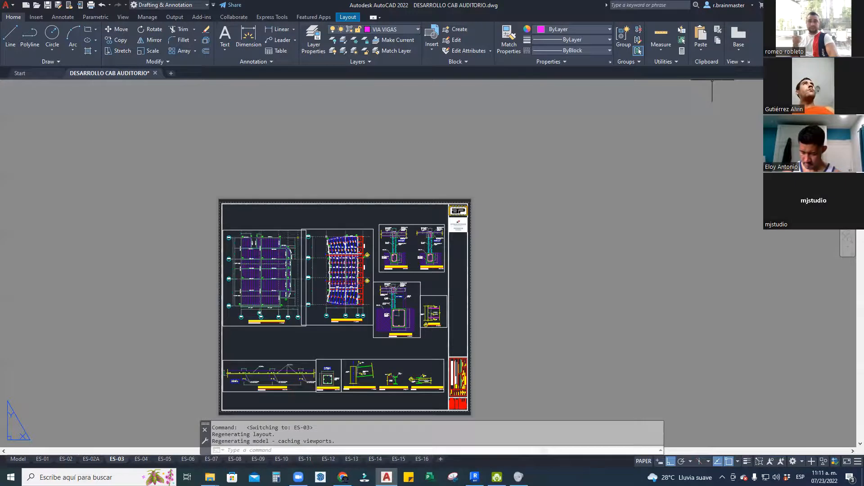
# Return to Revit, close the inactive views and activate the CASTUDIO drafting view of Project1
pyautogui.hotkey('alt', 'Tab')
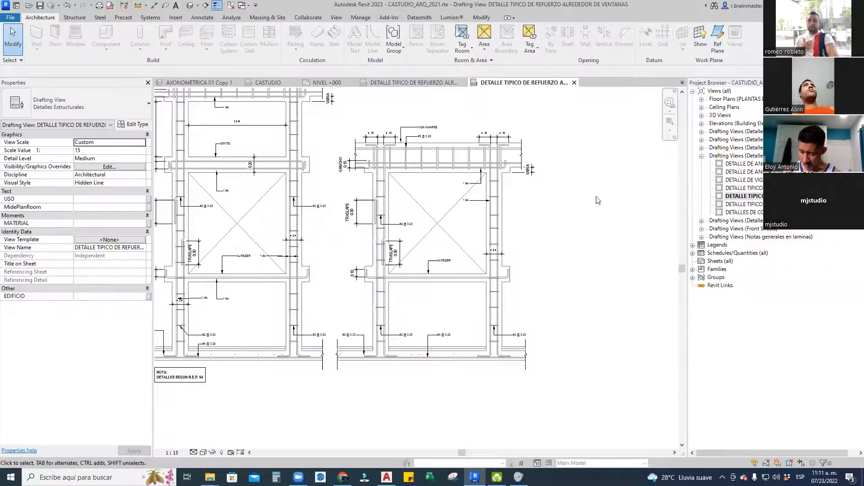
pyautogui.scroll(-2, 585, 297)
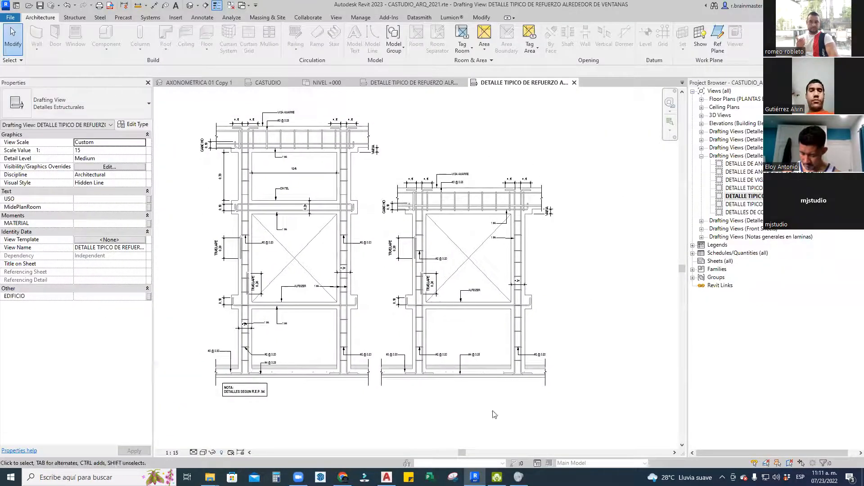
pyautogui.moveTo(173, 421)
pyautogui.mouseDown()
pyautogui.moveTo(561, 107)
pyautogui.moveTo(612, 104)
pyautogui.moveTo(497, 236)
pyautogui.moveTo(310, 398)
pyautogui.mouseUp()
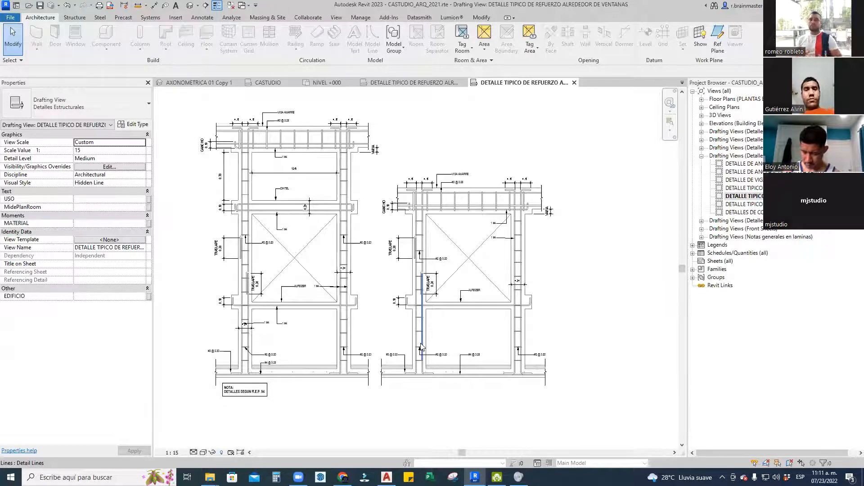
pyautogui.click(231, 6)
pyautogui.click(266, 83)
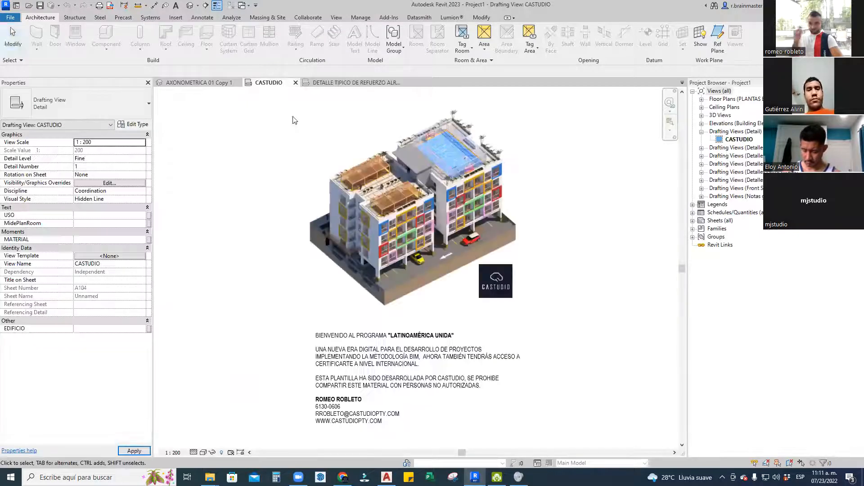
# Expand the floor plans group of Project1 and open the NIVEL +000 floor plan
pyautogui.click(720, 108)
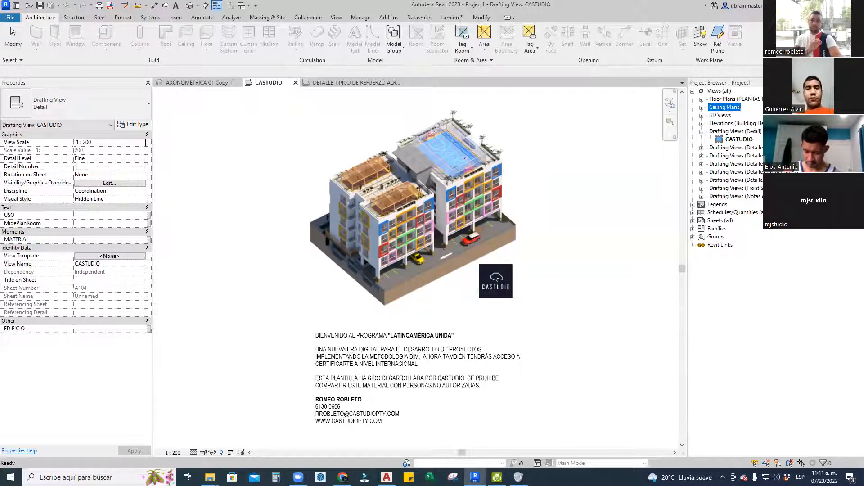
pyautogui.click(738, 140)
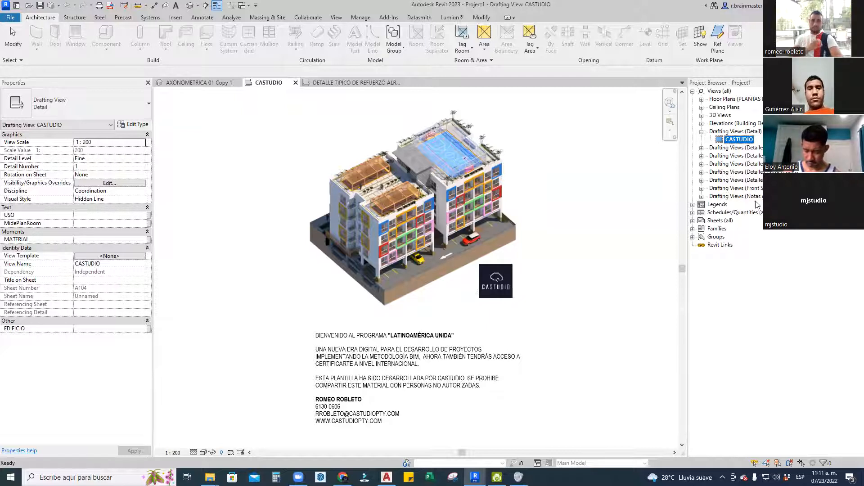
pyautogui.click(729, 99)
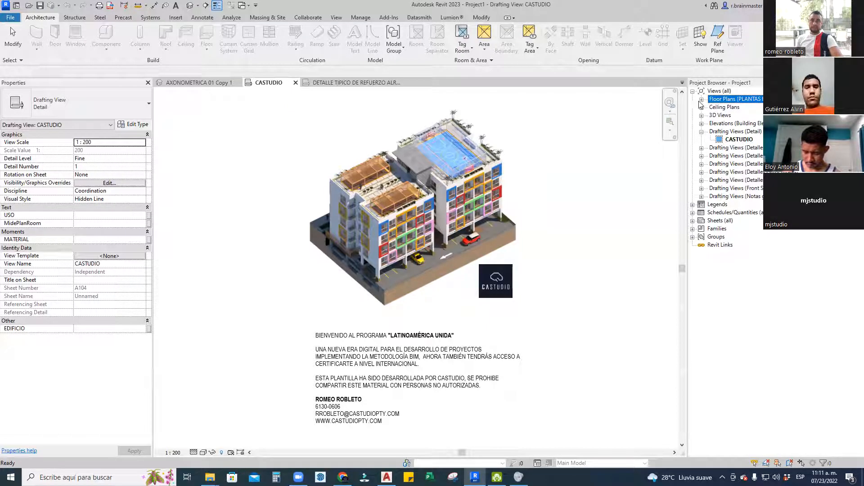
pyautogui.click(701, 99)
pyautogui.click(740, 108)
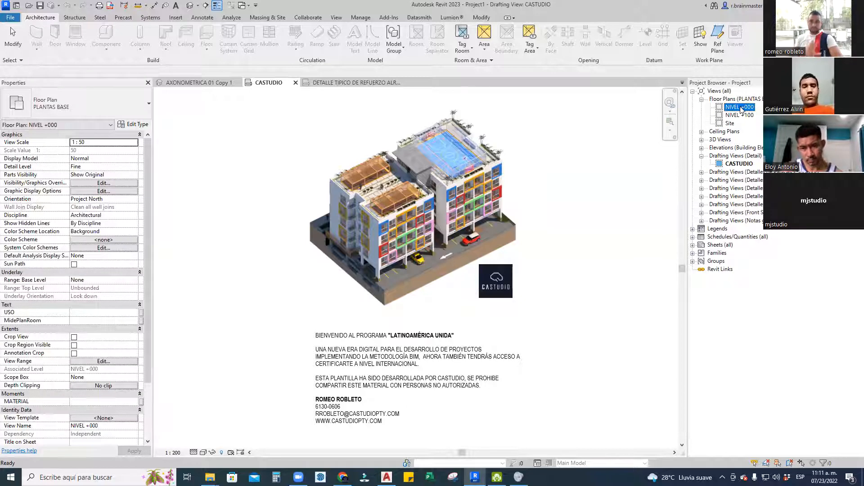
pyautogui.doubleClick(740, 108)
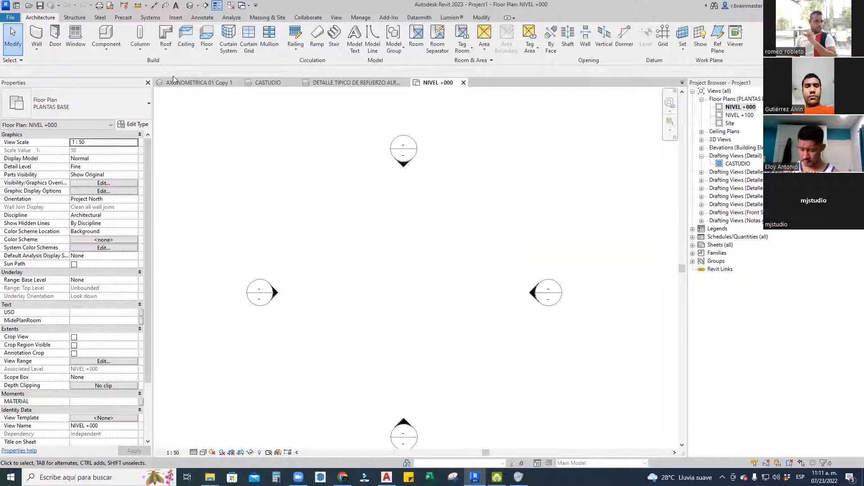
# Start the Wall tool and choose the wall type PARED EXTERIOR DE BLOQUES 6" HASTA 3M
pyautogui.press('w')
pyautogui.press('a')
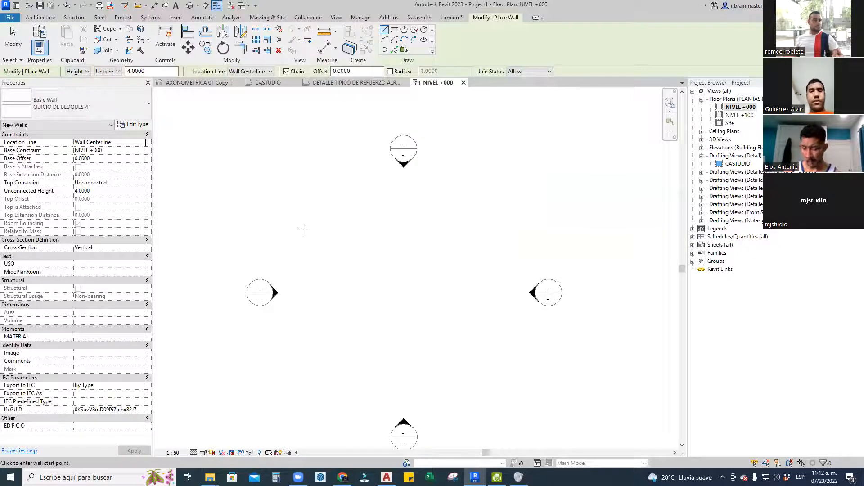
pyautogui.moveTo(344, 259); pyautogui.dragTo(346, 200, button='middle')
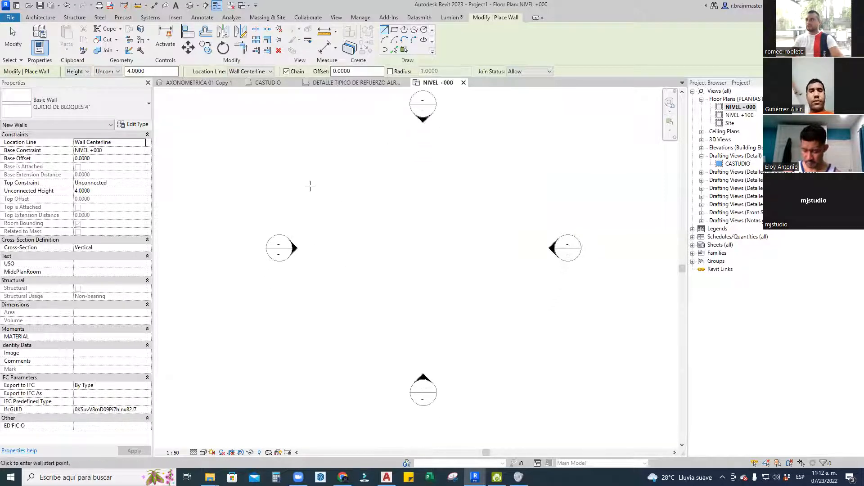
pyautogui.click(93, 103)
pyautogui.scroll(6, 77, 169)
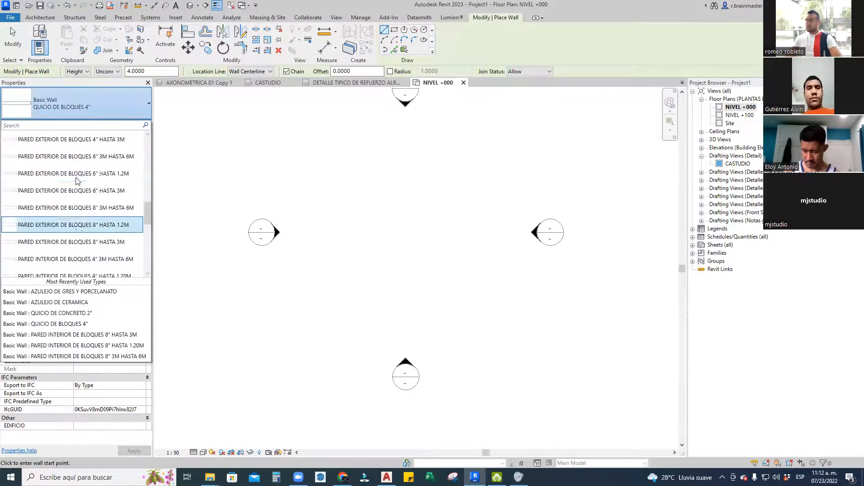
pyautogui.scroll(-3, 72, 189)
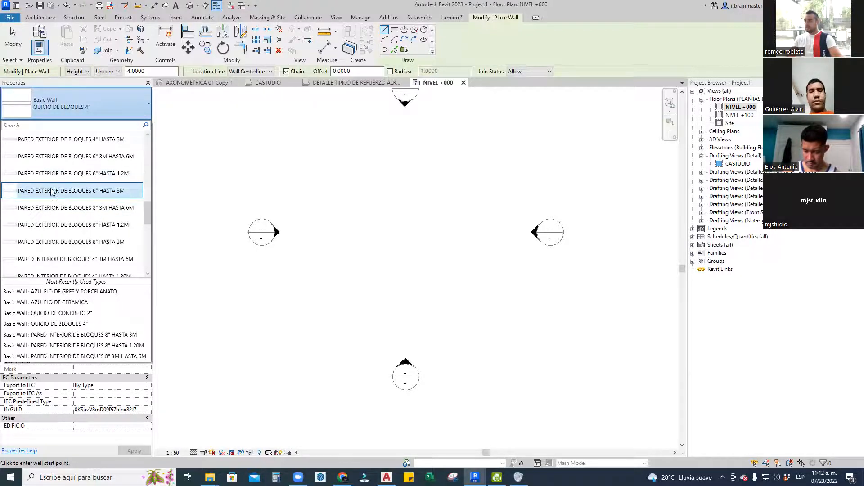
pyautogui.click(74, 175)
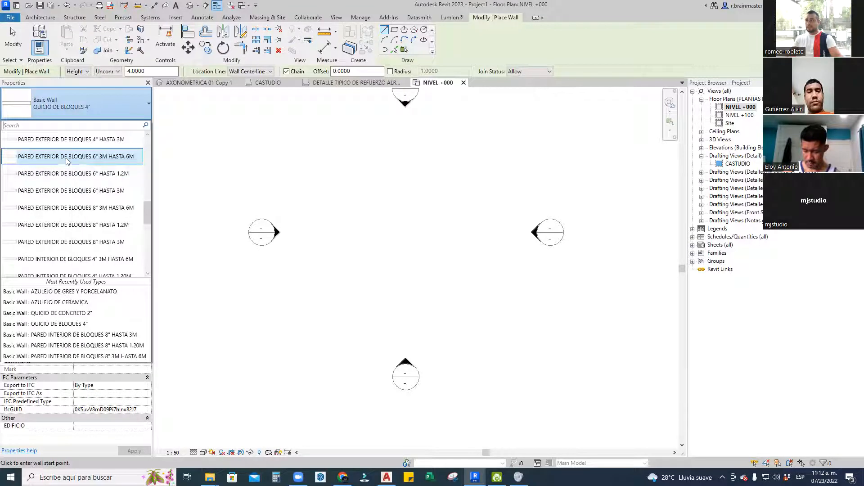
pyautogui.scroll(1, 66, 160)
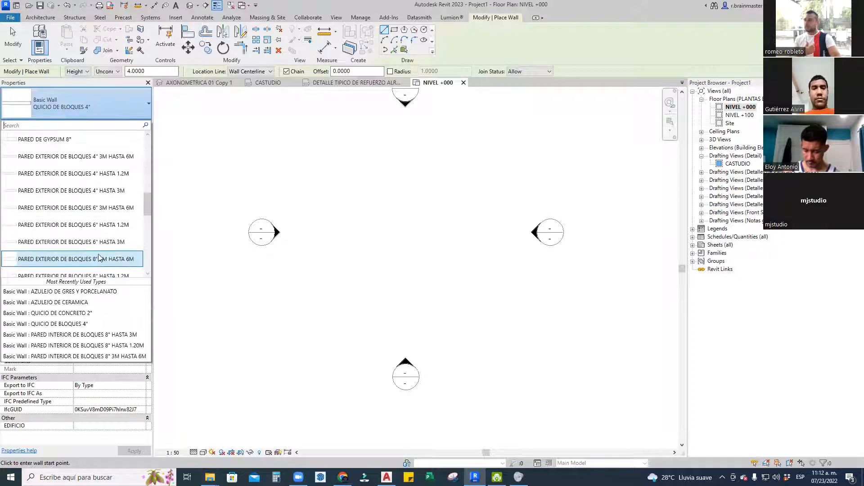
pyautogui.click(80, 243)
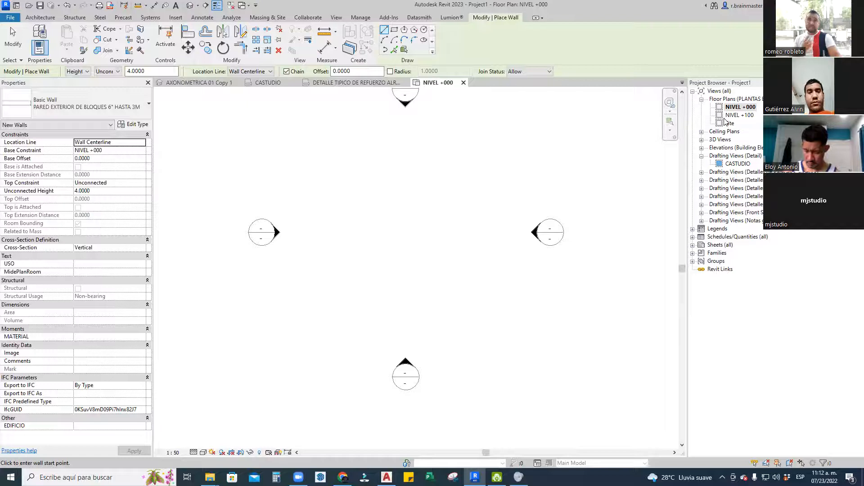
# Draw one straight horizontal wall between the west and east elevation markers in NIVEL +000 and end the Wall command
pyautogui.click(309, 239)
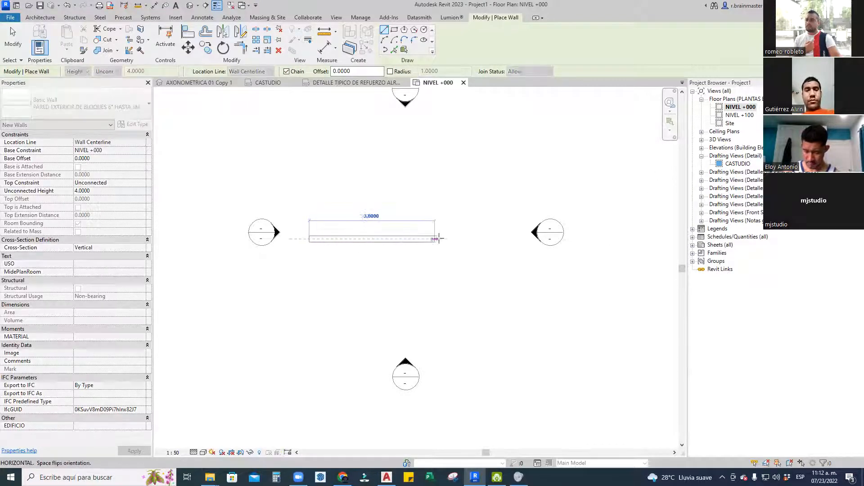
pyautogui.click(485, 238)
pyautogui.press('Escape')
pyautogui.press('Escape')
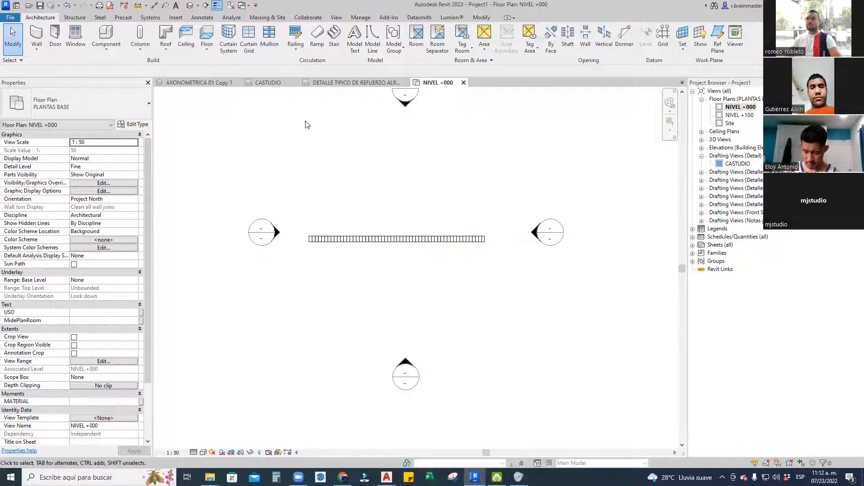
# Open the default 3D view and examine the new block wall from several angles
pyautogui.click(190, 5)
pyautogui.keyDown('shift'); pyautogui.moveTo(466, 306); pyautogui.dragTo(387, 332, button='middle'); pyautogui.keyUp('shift')
pyautogui.scroll(-3, 414, 276)
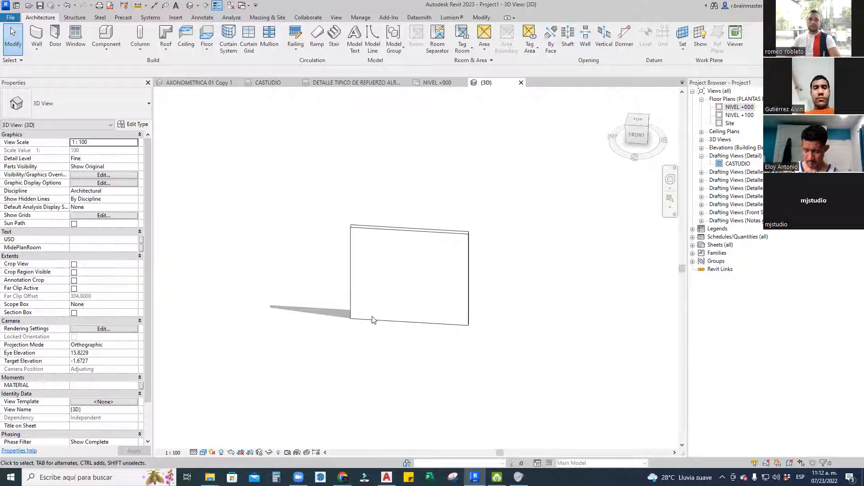
pyautogui.keyDown('shift'); pyautogui.moveTo(384, 324); pyautogui.dragTo(477, 346, button='middle'); pyautogui.keyUp('shift')
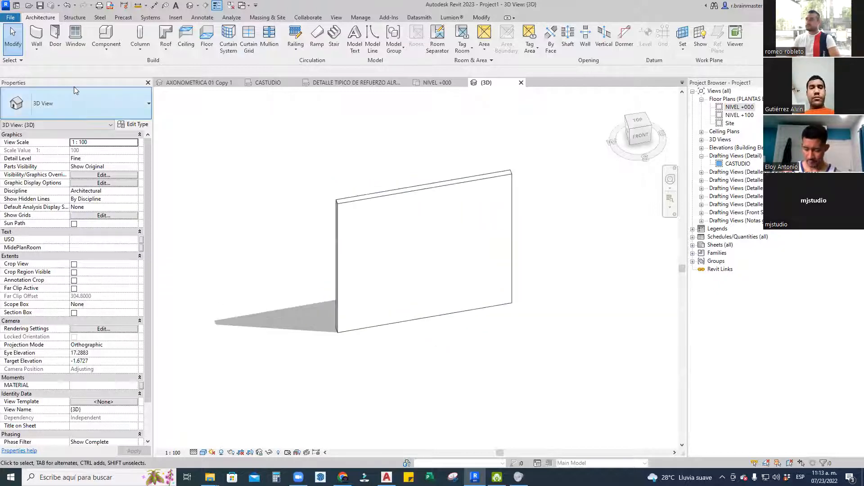
# Choose the door type PUERTA DE METAL LISA INTERIOR (1.00x2.20) and place one door in the left part of the block wall
pyautogui.click(56, 38)
pyautogui.click(114, 108)
pyautogui.scroll(-5, 111, 203)
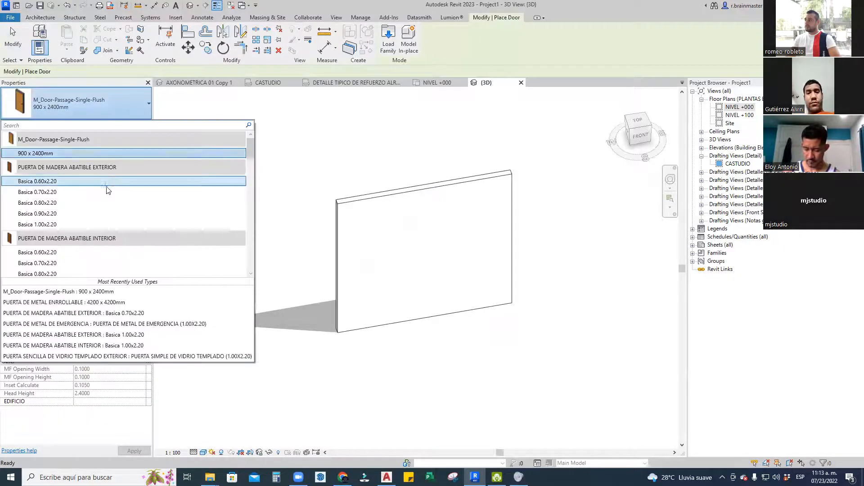
pyautogui.scroll(-5, 111, 206)
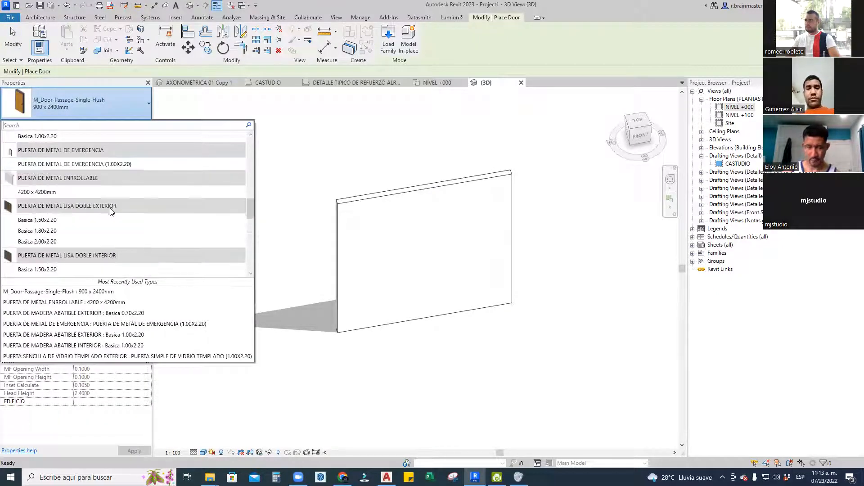
pyautogui.scroll(-8, 121, 202)
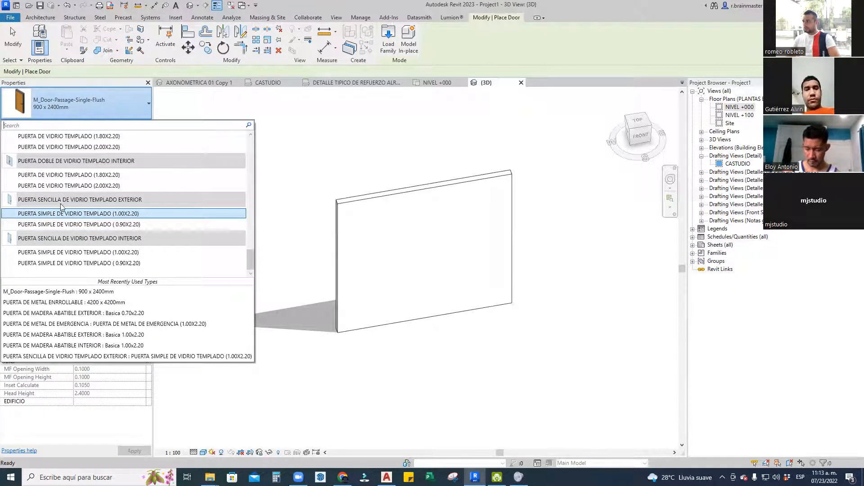
pyautogui.scroll(5, 61, 206)
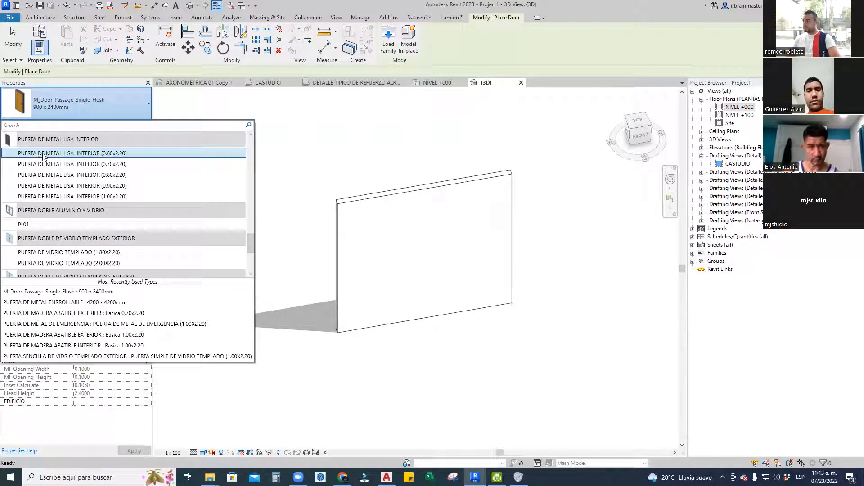
pyautogui.click(43, 154)
pyautogui.click(99, 106)
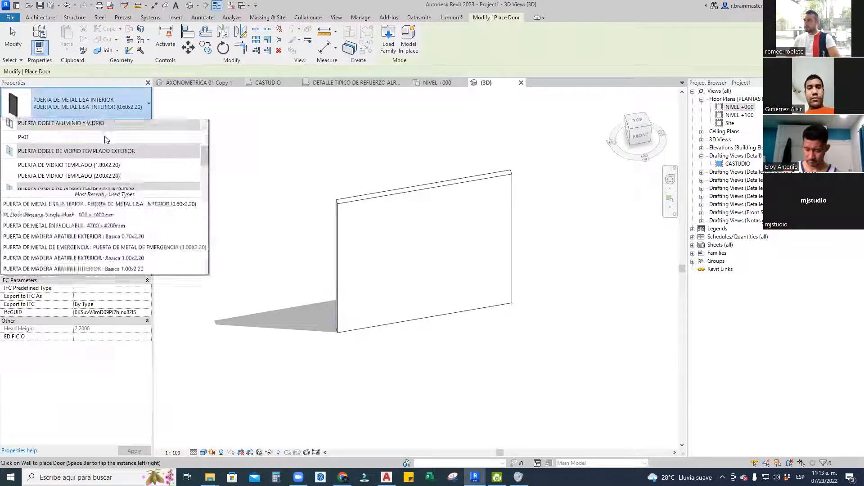
pyautogui.click(108, 195)
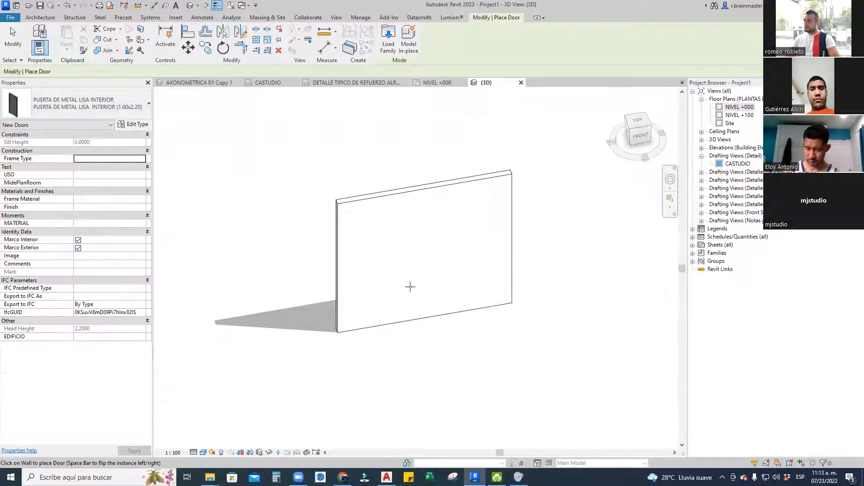
pyautogui.click(385, 312)
pyautogui.press('Escape')
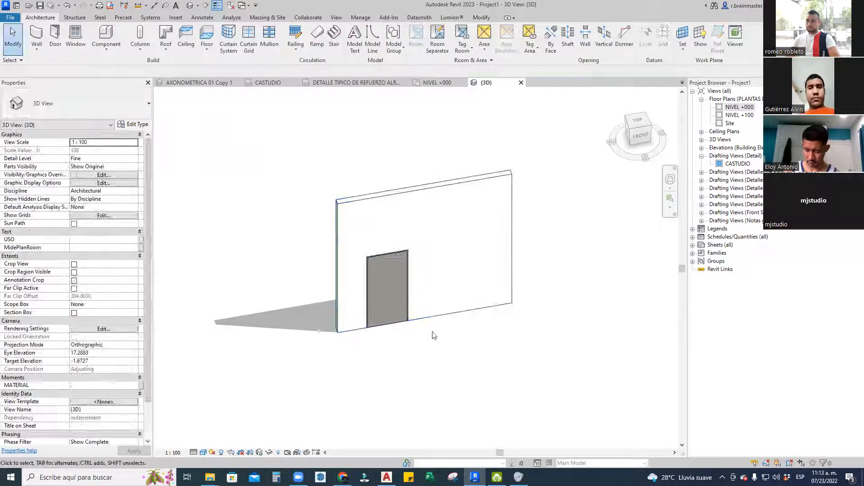
# Place a PESIANA 2 PAÑO 1.20X1.20 window in the wall to the right of the door and end the Window command
pyautogui.click(75, 36)
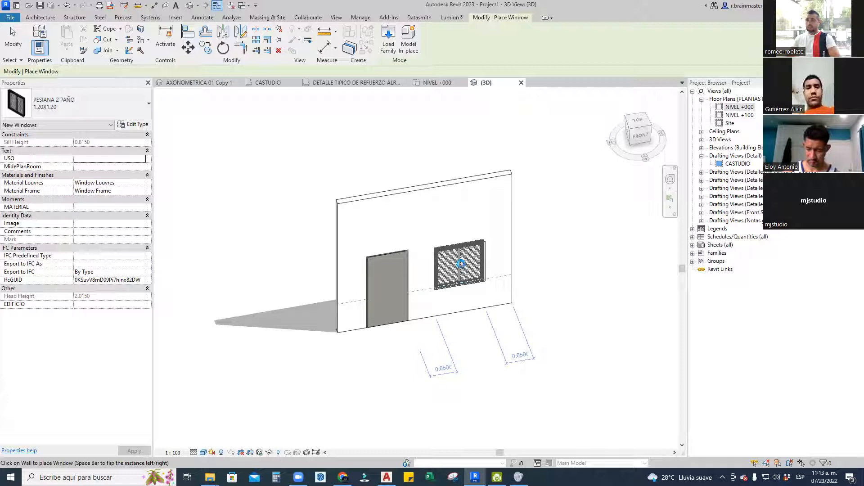
pyautogui.click(460, 263)
pyautogui.press('Escape')
pyautogui.press('Escape')
pyautogui.keyDown('shift'); pyautogui.moveTo(477, 302); pyautogui.dragTo(510, 276, button='middle'); pyautogui.keyUp('shift')
pyautogui.scroll(2, 456, 232)
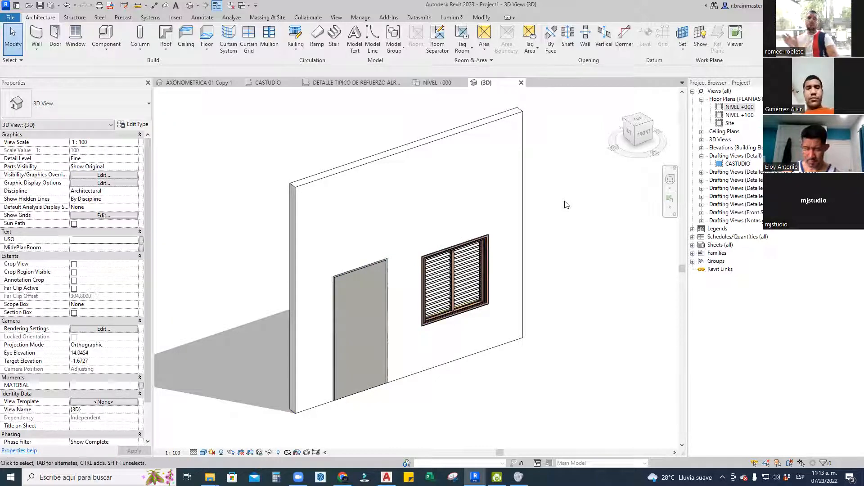
# Set the block wall's unconnected height to 3 m
pyautogui.moveTo(306, 248); pyautogui.dragTo(314, 219, button='middle')
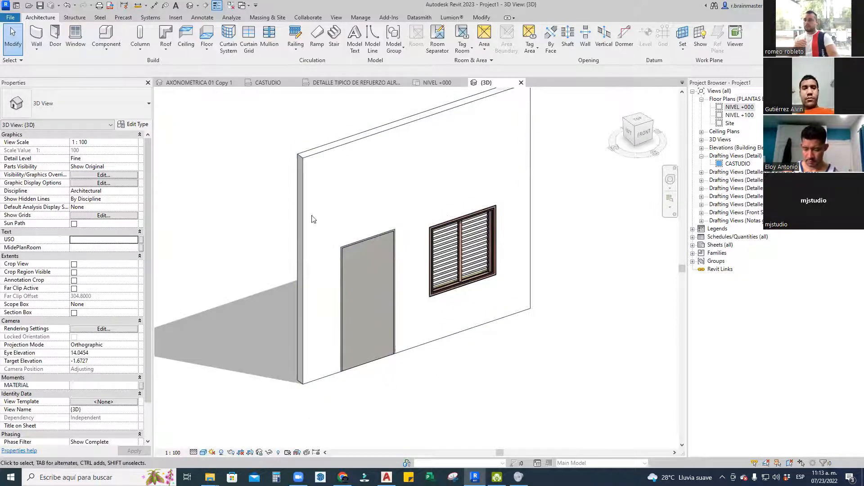
pyautogui.click(386, 124)
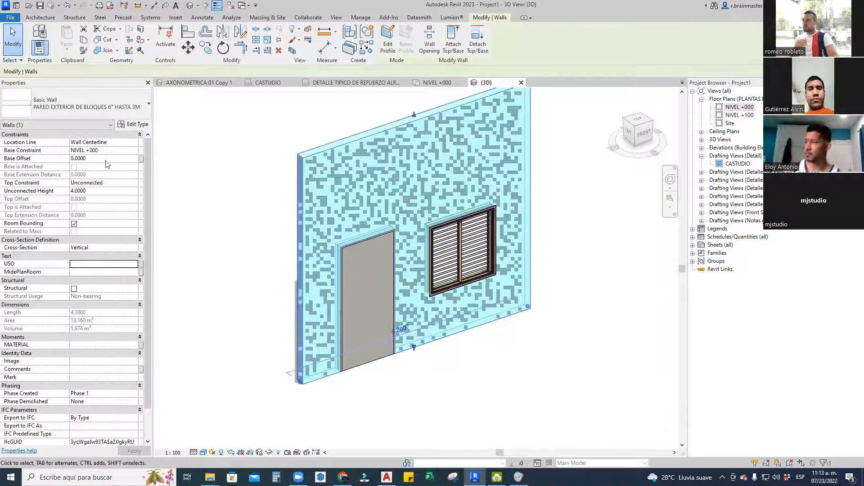
pyautogui.click(105, 193)
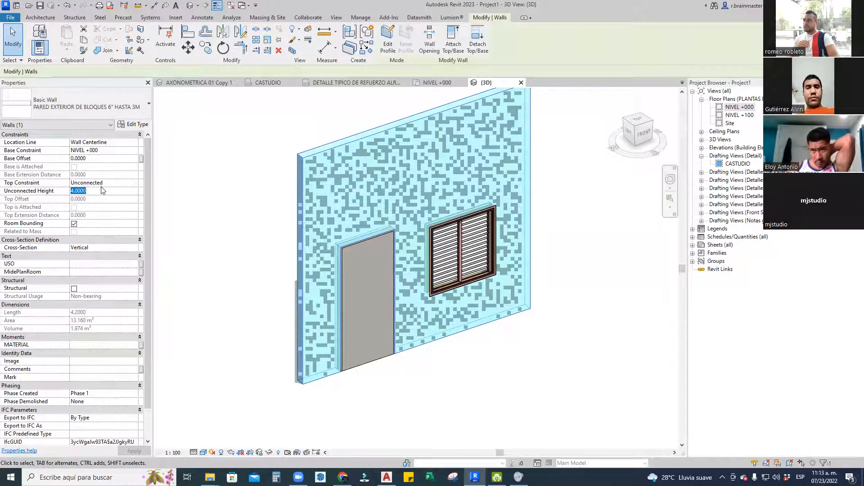
pyautogui.write('3')
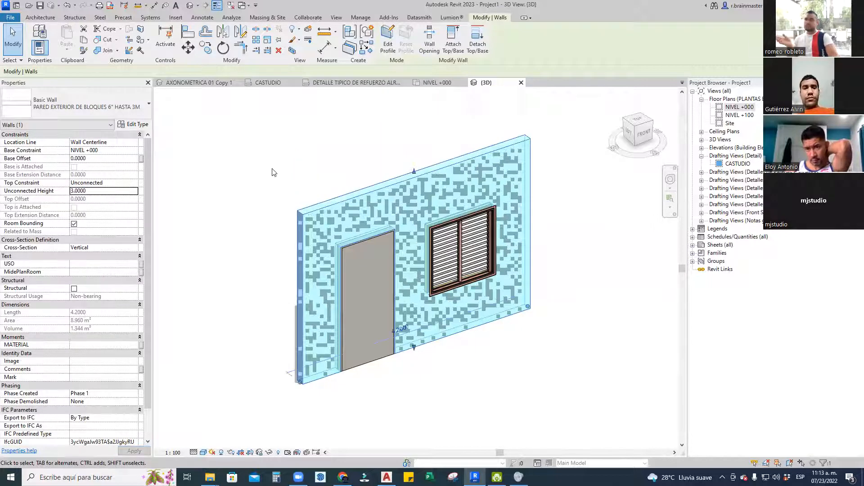
pyautogui.click(272, 173)
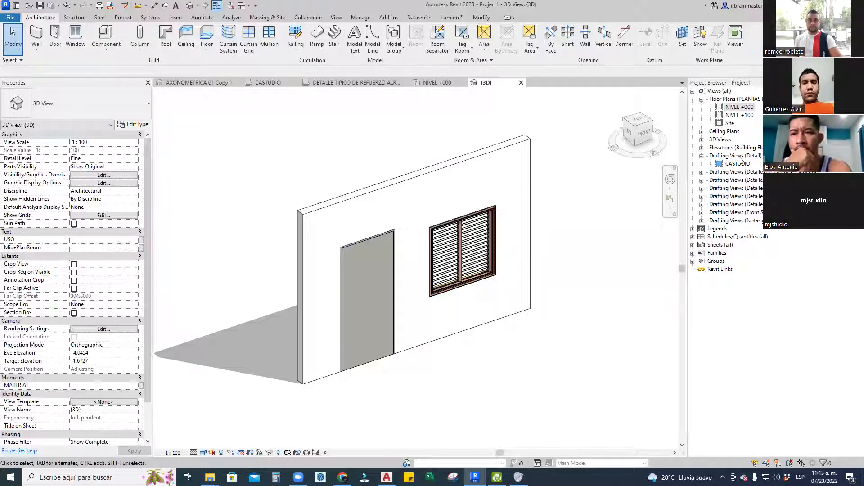
# Return to the NIVEL +000 floor plan and open the FACHADA POSTERIOR elevation from the marker below the wall
pyautogui.moveTo(531, 221); pyautogui.dragTo(508, 216, button='middle')
pyautogui.doubleClick(739, 107)
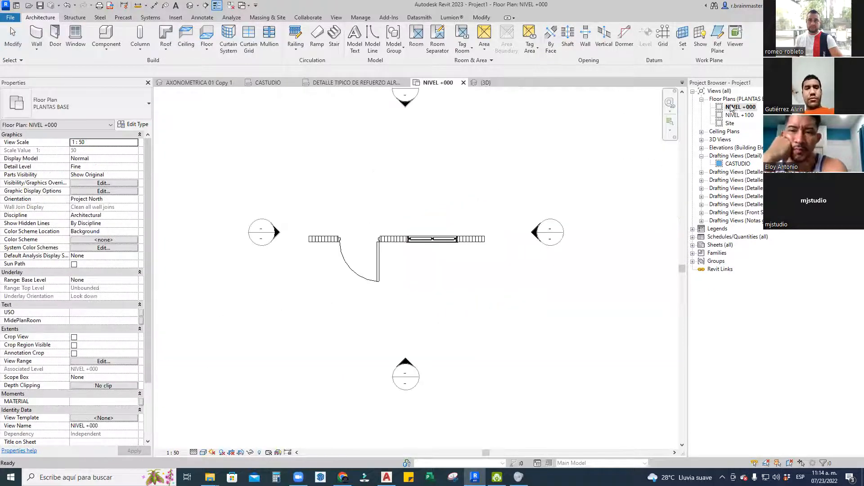
pyautogui.doubleClick(405, 363)
pyautogui.scroll(5, 386, 248)
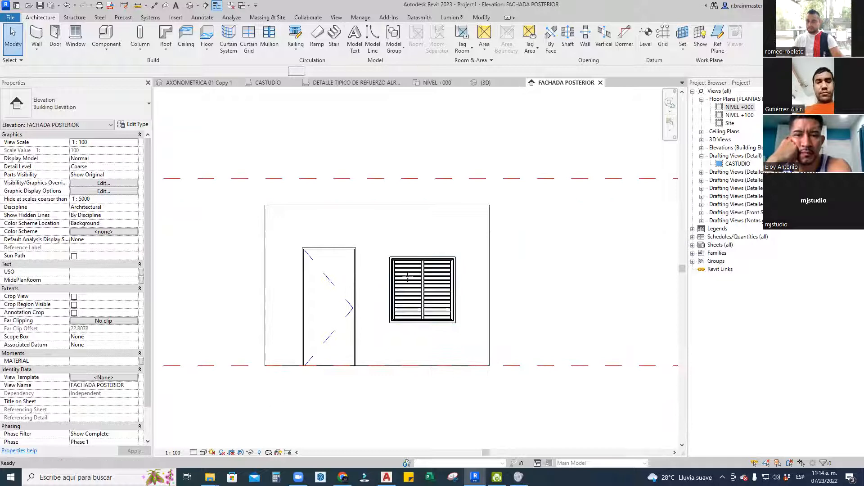
pyautogui.scroll(3, 313, 251)
# Draw a horizontal reference plane along the door's head and extend it beyond both ends of the wall
pyautogui.press('r')
pyautogui.press('p')
pyautogui.click(283, 241)
pyautogui.scroll(-6, 239, 209)
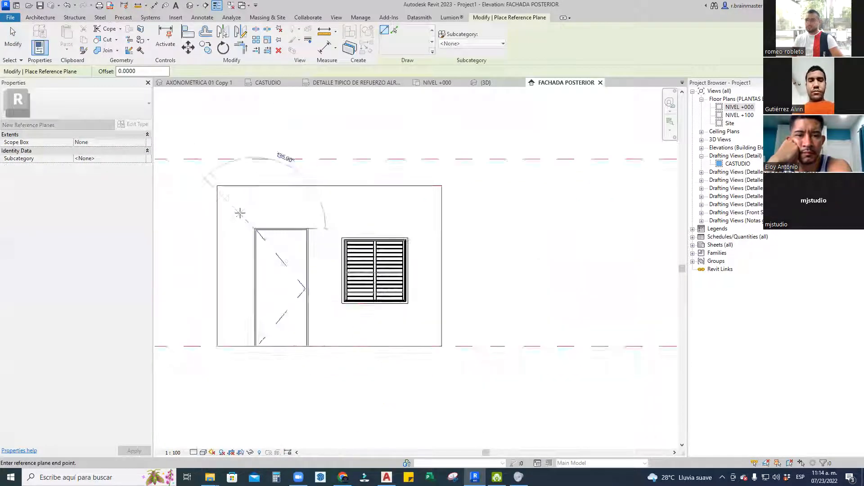
pyautogui.click(440, 224)
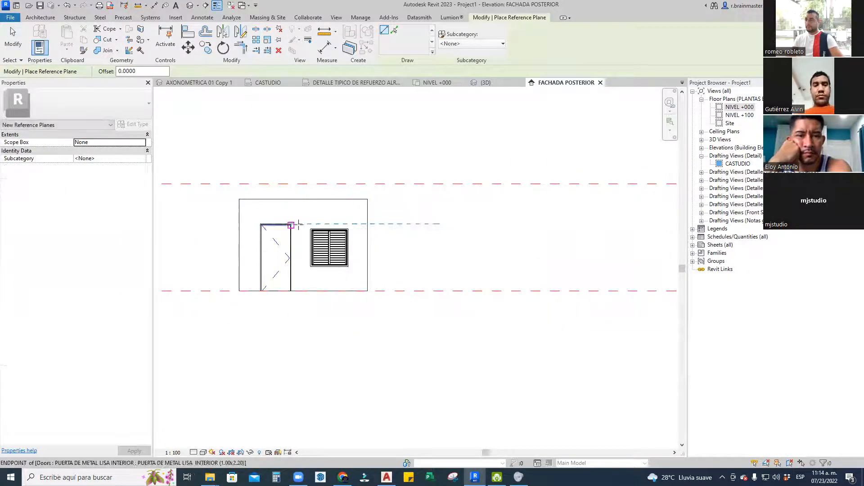
pyautogui.press('Escape')
pyautogui.press('Escape')
pyautogui.click(267, 225)
pyautogui.moveTo(259, 225); pyautogui.dragTo(211, 224)
pyautogui.press('Escape')
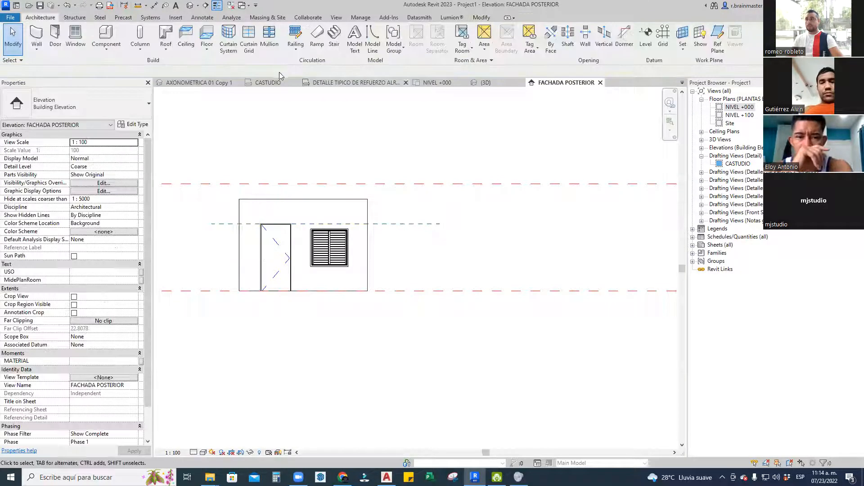
# Create a vertical section through the window in the elevation and open the resulting section view
pyautogui.click(205, 5)
pyautogui.click(331, 323)
pyautogui.click(331, 153)
pyautogui.press('Escape')
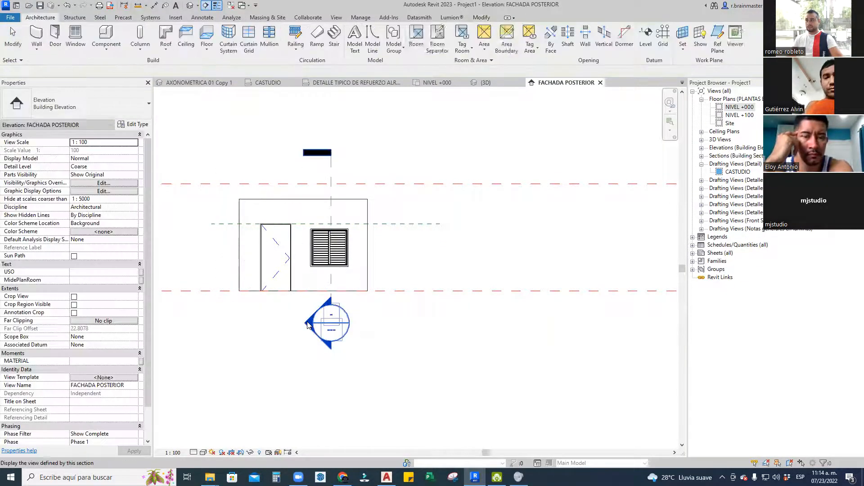
pyautogui.doubleClick(307, 325)
# Examine the window head and the wall above it relative to the door-head reference plane
pyautogui.scroll(5, 405, 292)
pyautogui.scroll(5, 426, 288)
pyautogui.moveTo(323, 211); pyautogui.dragTo(351, 237)
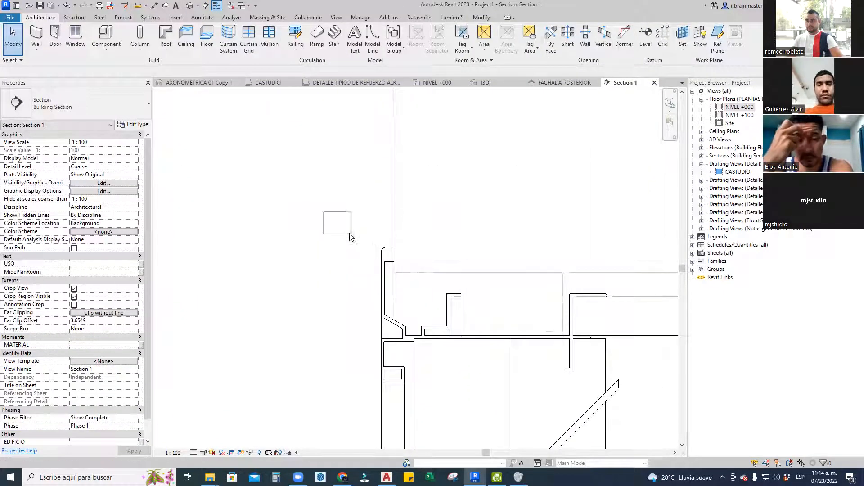
pyautogui.scroll(-3, 334, 231)
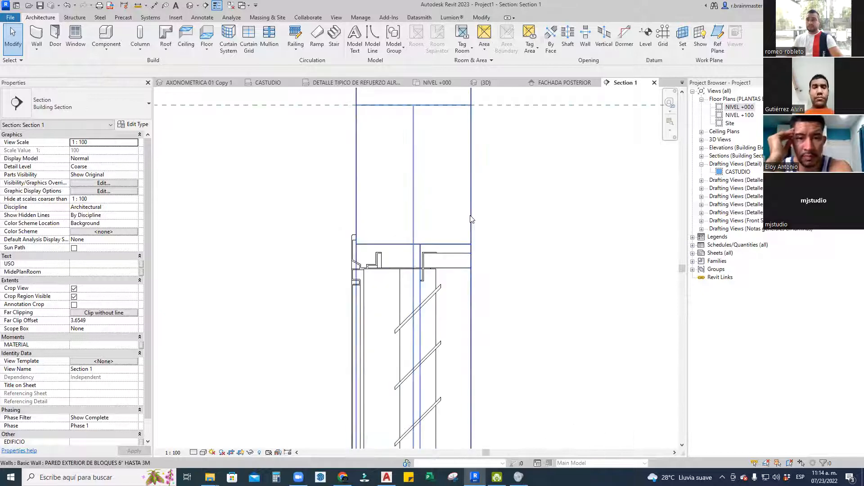
pyautogui.click(413, 186)
pyautogui.scroll(-5, 394, 203)
pyautogui.click(353, 214)
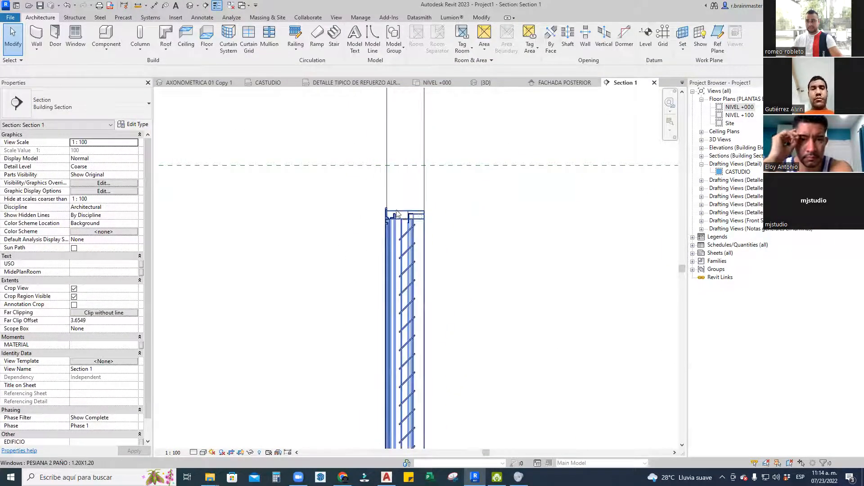
pyautogui.scroll(2, 372, 213)
pyautogui.moveTo(323, 180); pyautogui.dragTo(457, 248)
pyautogui.scroll(-6, 344, 198)
# Set the section view's detail level to Fine and inspect the block courses above the window head
pyautogui.click(203, 452)
pyautogui.click(212, 443)
pyautogui.scroll(2, 344, 169)
pyautogui.click(390, 216)
pyautogui.press('Escape')
pyautogui.scroll(2, 384, 209)
pyautogui.scroll(2, 354, 230)
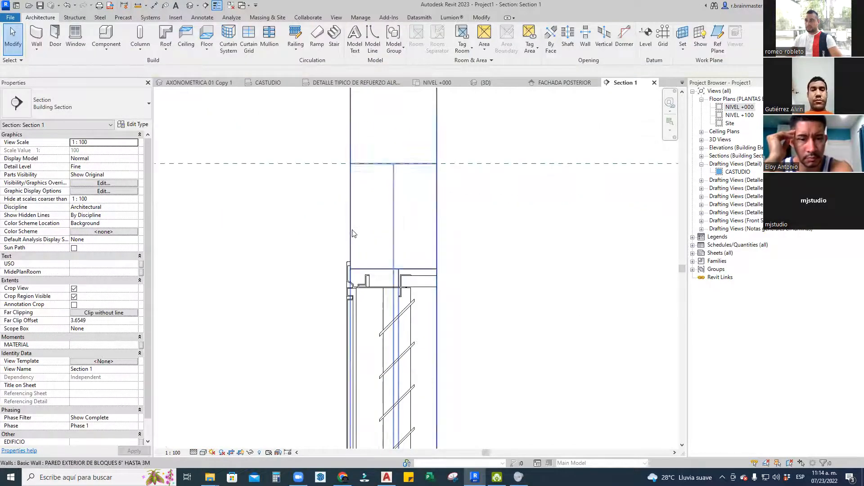
pyautogui.click(353, 232)
pyautogui.scroll(2, 340, 257)
pyautogui.moveTo(319, 235); pyautogui.dragTo(533, 280)
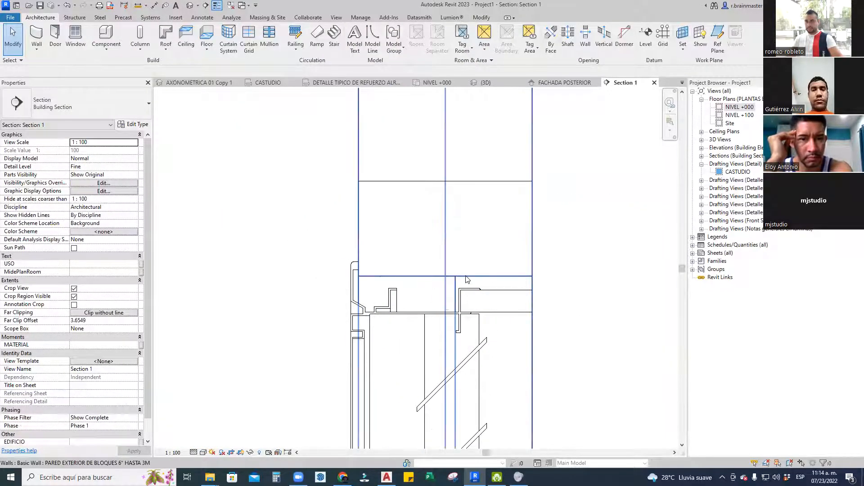
pyautogui.click(460, 270)
pyautogui.moveTo(302, 214); pyautogui.dragTo(546, 280)
pyautogui.scroll(-3, 327, 251)
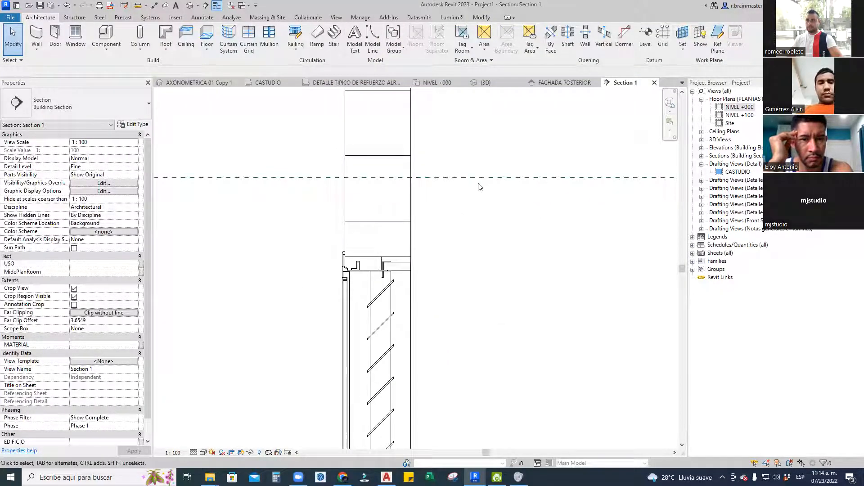
pyautogui.press('a')
pyautogui.press('l')
pyautogui.click(473, 174)
pyautogui.press('Escape')
pyautogui.click(450, 188)
# Move the window up in the section so that its head meets the door-head reference plane
pyautogui.click(409, 254)
pyautogui.press('Escape')
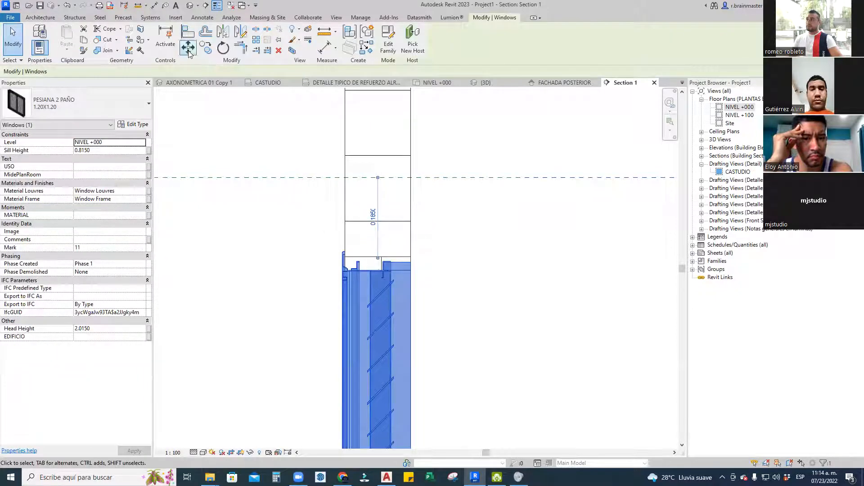
pyautogui.click(188, 47)
pyautogui.click(400, 257)
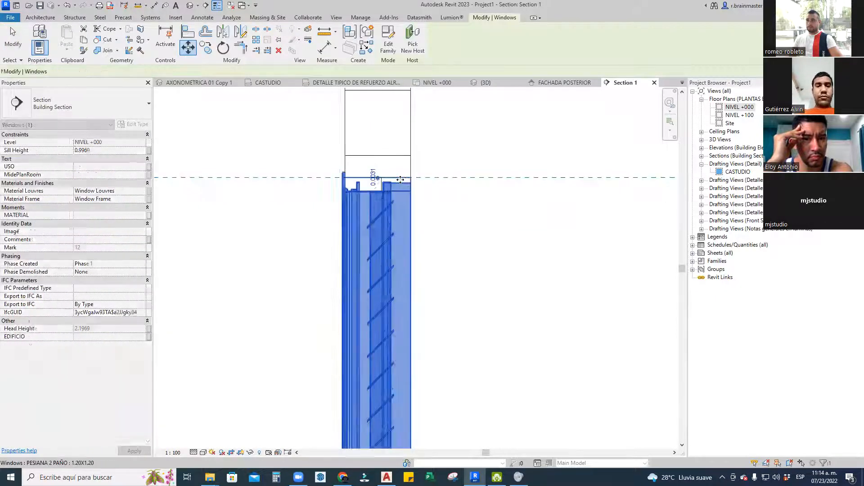
pyautogui.click(400, 179)
pyautogui.scroll(-4, 401, 180)
pyautogui.click(440, 312)
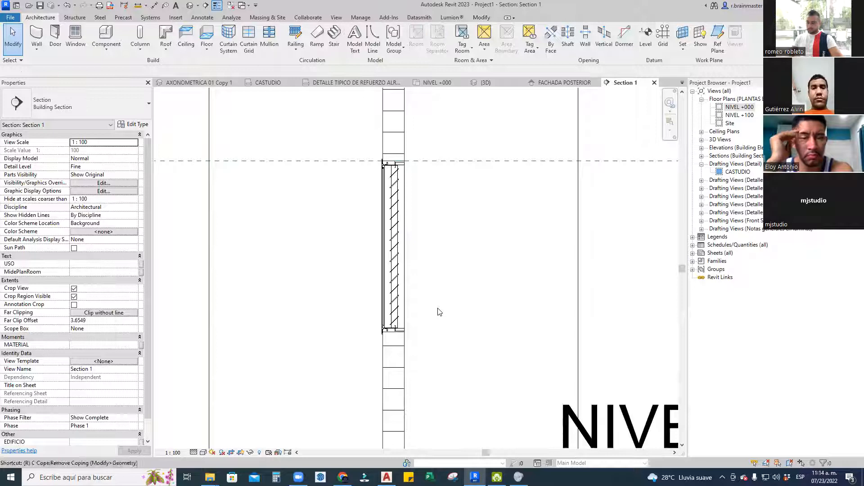
# Draw a horizontal reference plane along the underside of the window and extend it past both faces of the wall
pyautogui.press('p')
pyautogui.scroll(5, 390, 324)
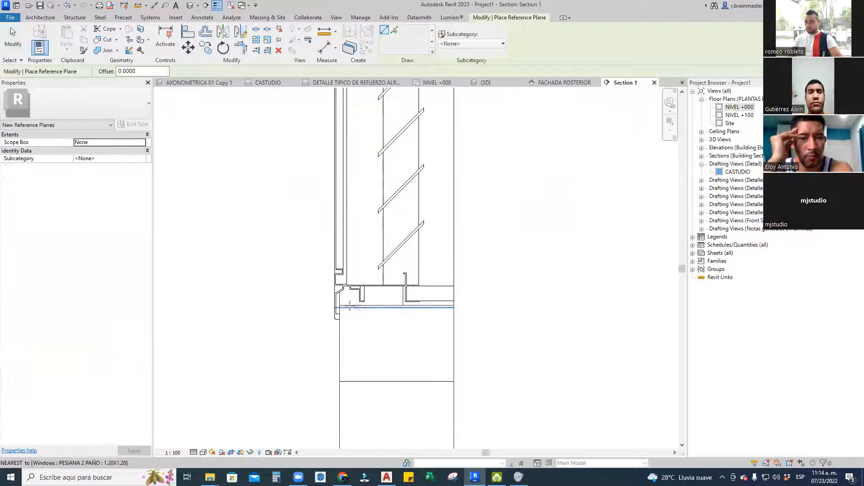
pyautogui.click(350, 308)
pyautogui.scroll(-4, 486, 303)
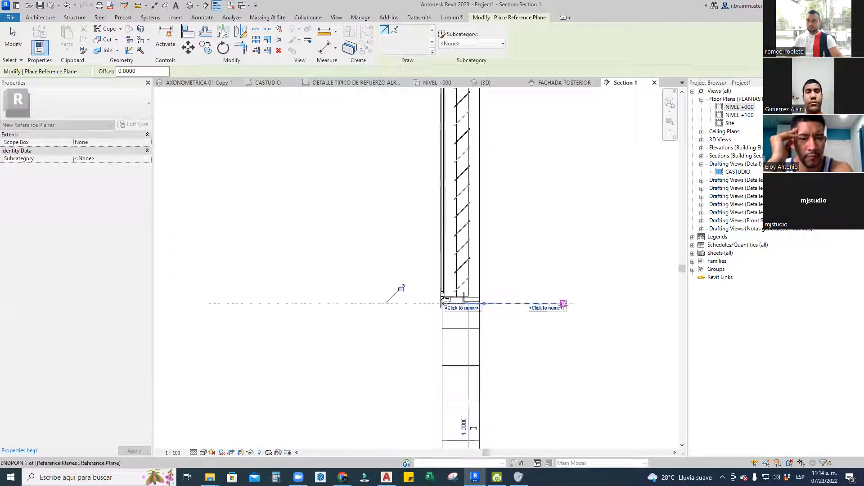
pyautogui.click(563, 304)
pyautogui.press('Escape')
pyautogui.press('Escape')
pyautogui.click(358, 302)
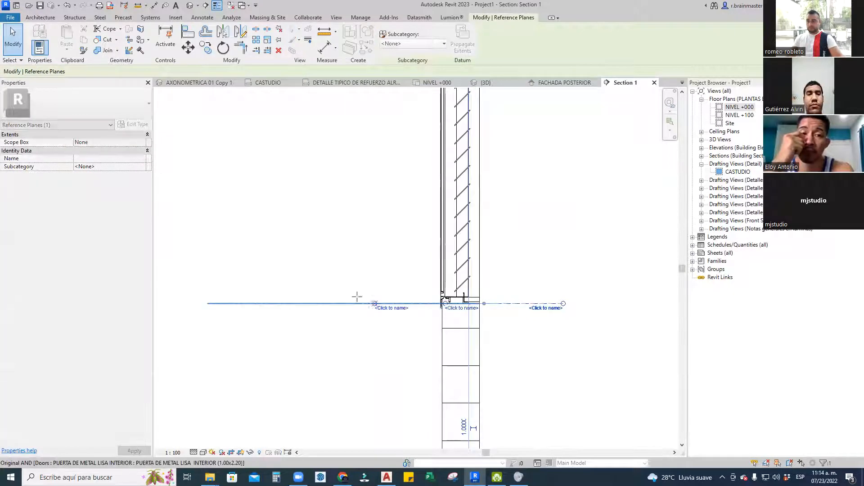
pyautogui.press('Escape')
pyautogui.scroll(-3, 385, 289)
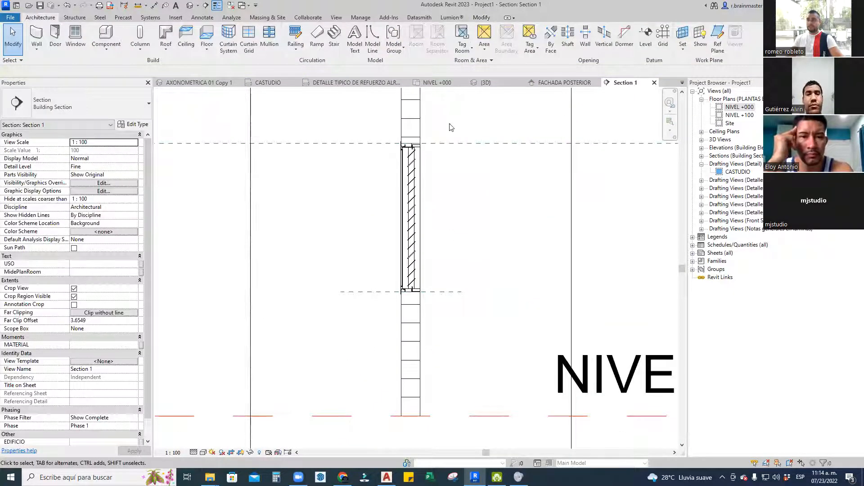
# Return to the FACHADA POSTERIOR elevation and extend the door-head reference plane farther beyond the wall's left end
pyautogui.click(558, 83)
pyautogui.scroll(-2, 351, 212)
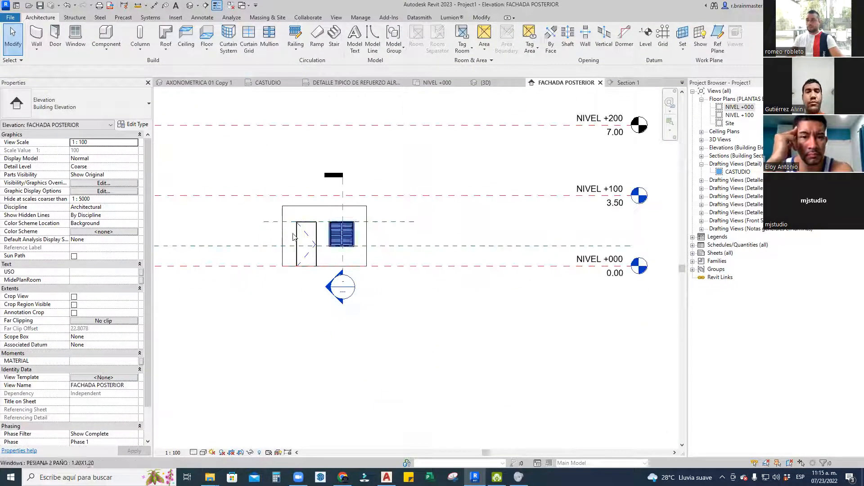
pyautogui.scroll(1, 281, 219)
pyautogui.click(282, 216)
pyautogui.moveTo(253, 215); pyautogui.dragTo(216, 216)
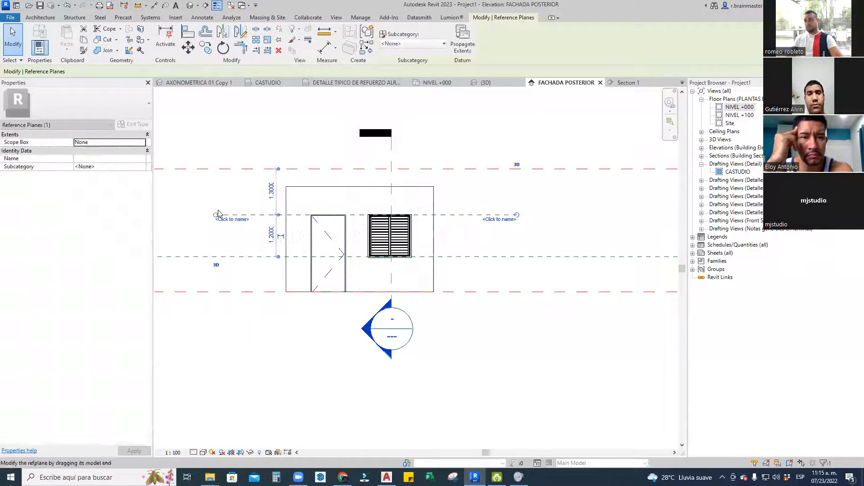
pyautogui.press('Escape')
pyautogui.moveTo(255, 307); pyautogui.dragTo(288, 165)
pyautogui.moveTo(431, 307); pyautogui.dragTo(471, 161)
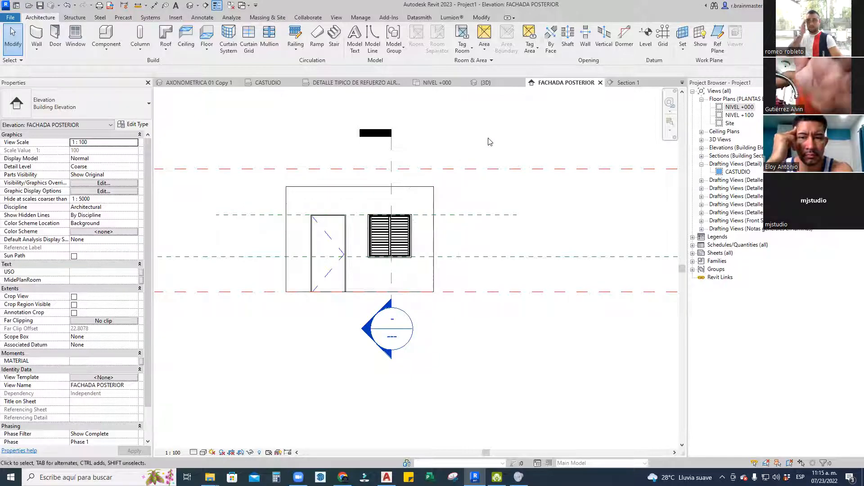
# In the NIVEL +000 plan, move the left, right and upper elevation markers farther away from the wall
pyautogui.click(436, 82)
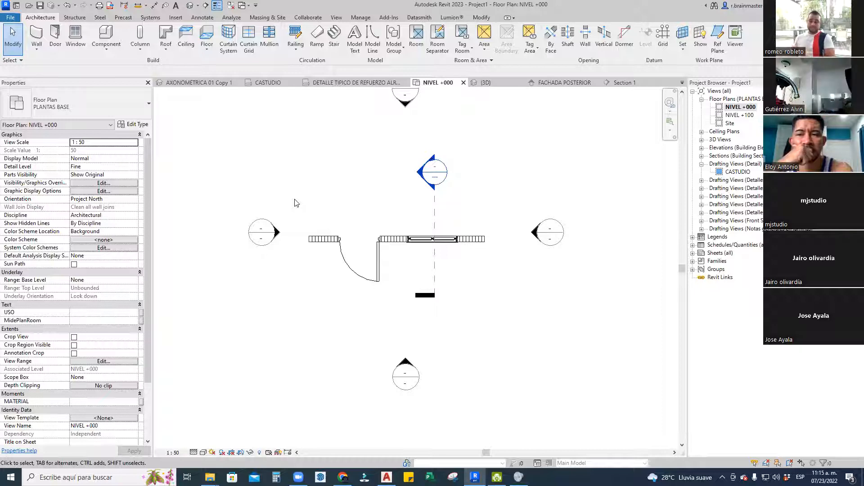
pyautogui.scroll(-4, 396, 212)
pyautogui.moveTo(435, 221); pyautogui.dragTo(562, 247, button='middle')
pyautogui.scroll(1, 563, 246)
pyautogui.moveTo(388, 212); pyautogui.dragTo(480, 303)
pyautogui.moveTo(452, 255); pyautogui.dragTo(386, 252)
pyautogui.moveTo(388, 255); pyautogui.dragTo(220, 251, button='middle')
pyautogui.moveTo(442, 271); pyautogui.dragTo(494, 238)
pyautogui.moveTo(474, 251)
pyautogui.mouseDown()
pyautogui.moveTo(510, 240)
pyautogui.moveTo(558, 256)
pyautogui.mouseUp()
pyautogui.moveTo(319, 102); pyautogui.dragTo(418, 195)
pyautogui.moveTo(375, 157); pyautogui.dragTo(388, 127)
pyautogui.moveTo(338, 365)
pyautogui.mouseDown()
pyautogui.moveTo(415, 329)
pyautogui.moveTo(415, 318)
pyautogui.moveTo(396, 364)
pyautogui.mouseUp()
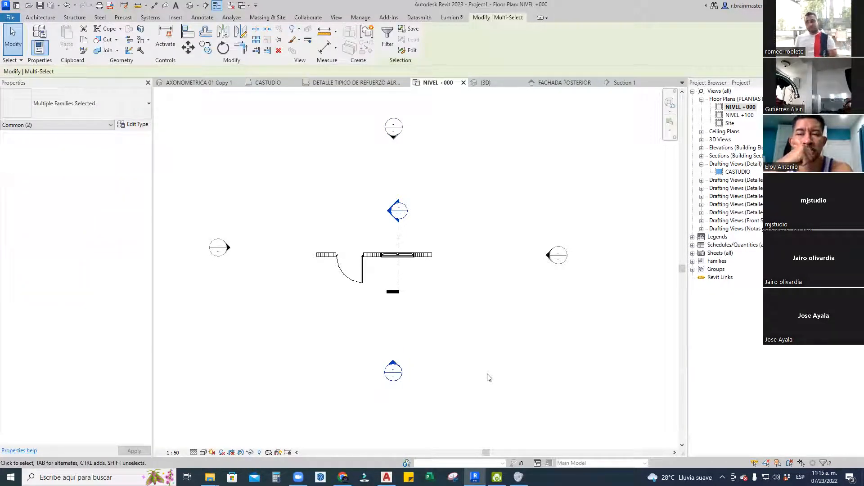
pyautogui.scroll(2, 224, 356)
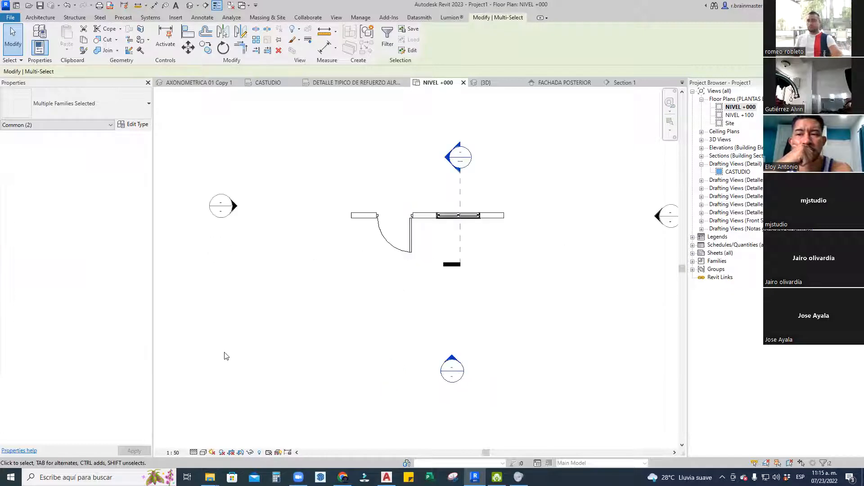
# Place a COLUMNA ESTRUCTURAL COL.0.30X0.30 structural column beside the wall's left end, with its height reaching NIVEL +100
pyautogui.click(74, 17)
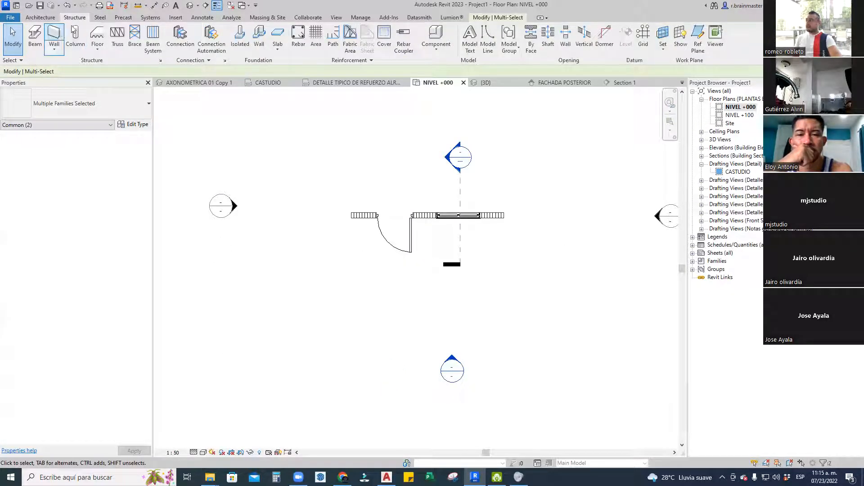
pyautogui.click(66, 40)
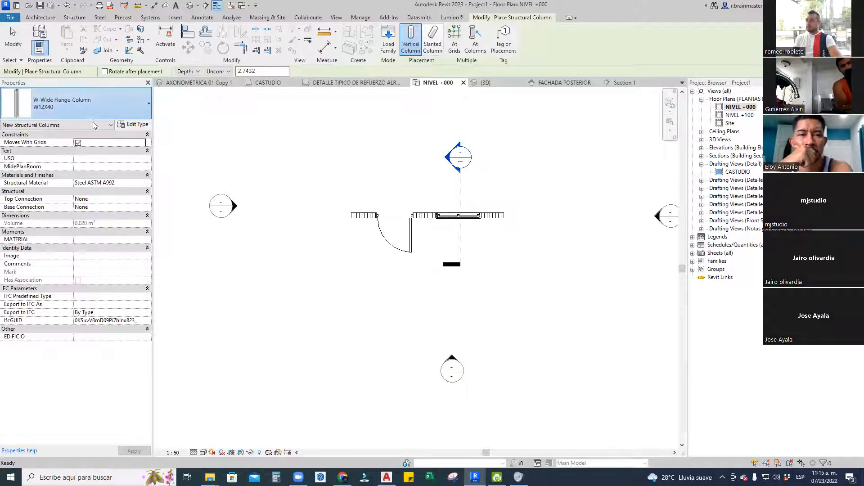
pyautogui.click(72, 103)
pyautogui.scroll(10, 79, 179)
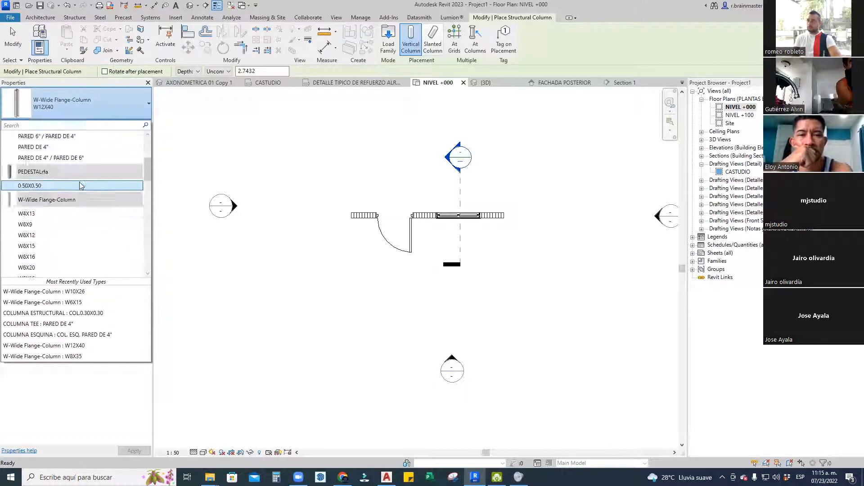
pyautogui.scroll(-2, 72, 189)
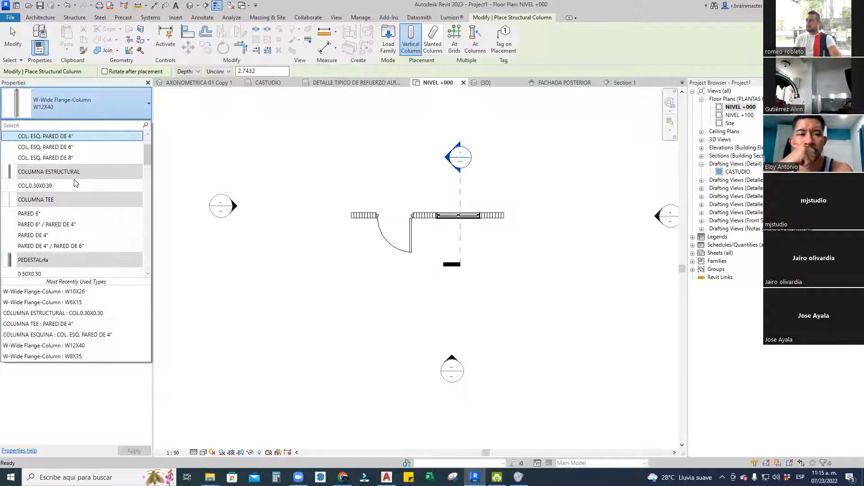
pyautogui.click(56, 187)
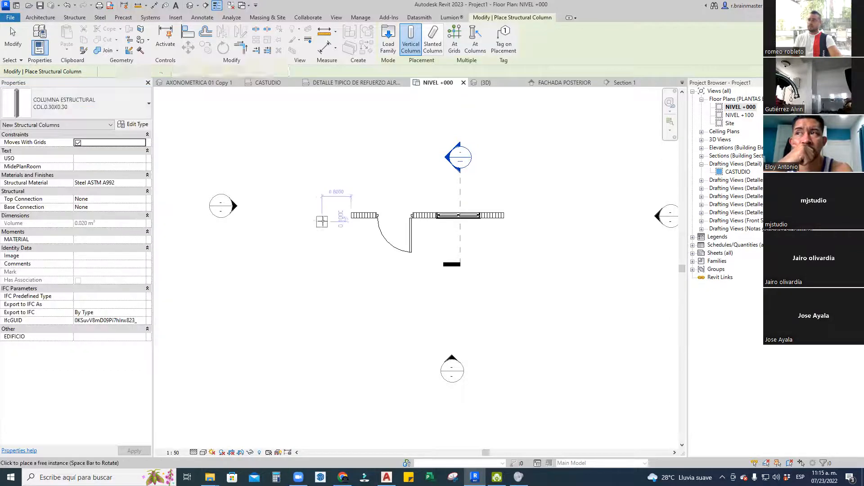
pyautogui.click(188, 71)
pyautogui.click(185, 86)
pyautogui.click(217, 71)
pyautogui.click(214, 87)
pyautogui.scroll(5, 312, 187)
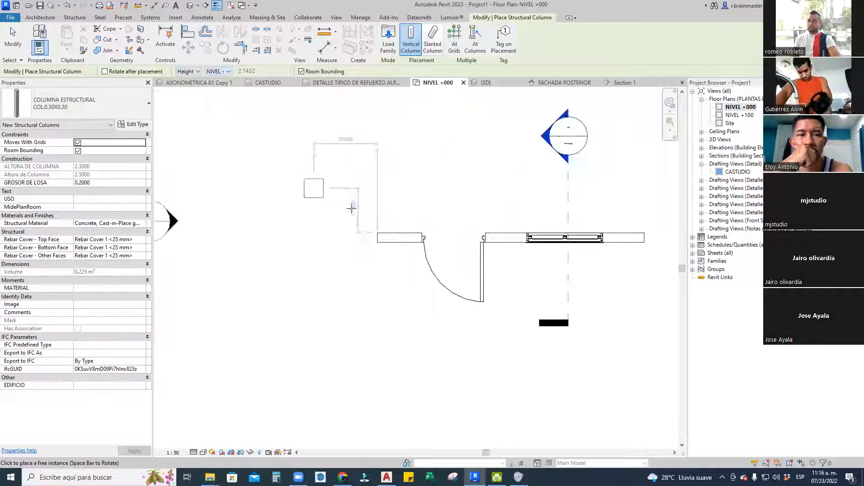
pyautogui.click(345, 254)
pyautogui.press('Escape')
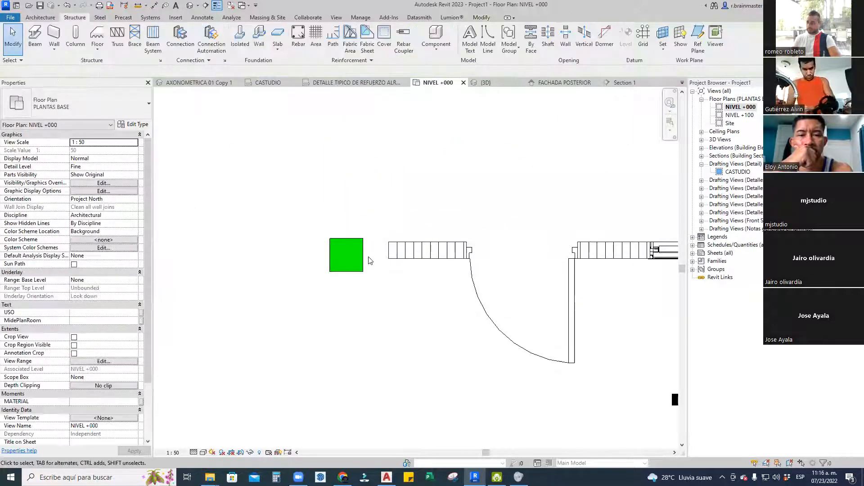
# Align the column's right face with the wall's left end and its centre with the wall centerline
pyautogui.press('a')
pyautogui.press('l')
pyautogui.click(390, 250)
pyautogui.click(363, 254)
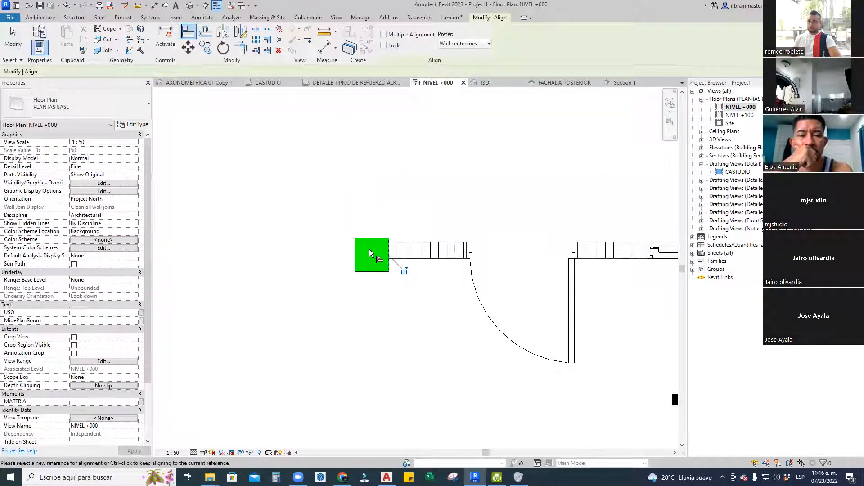
pyautogui.press('Escape')
pyautogui.press('a')
pyautogui.press('l')
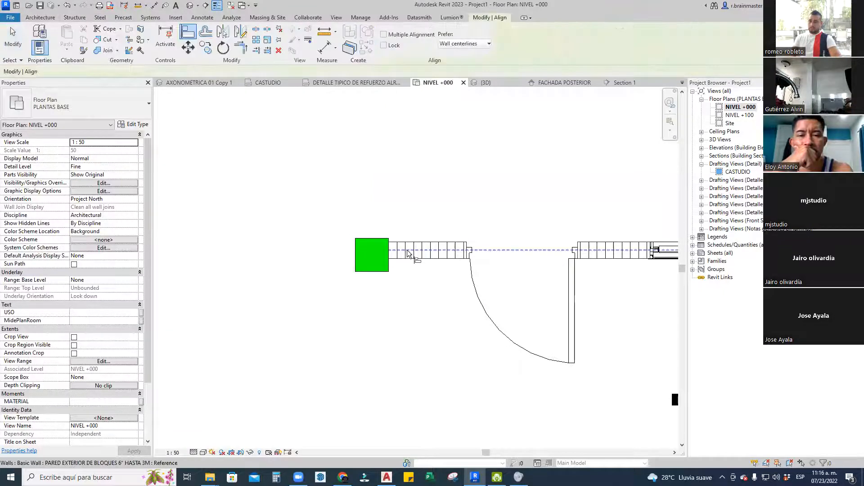
pyautogui.click(408, 251)
pyautogui.click(378, 255)
pyautogui.press('Escape')
# Copy the column to the opposite end of the wall, on the same centerline and touching the wall end
pyautogui.click(369, 260)
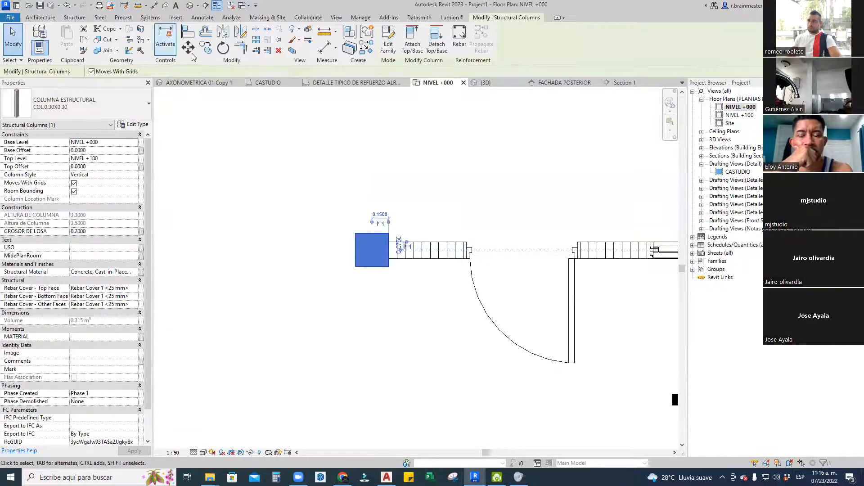
pyautogui.press('c')
pyautogui.press('o')
pyautogui.click(356, 250)
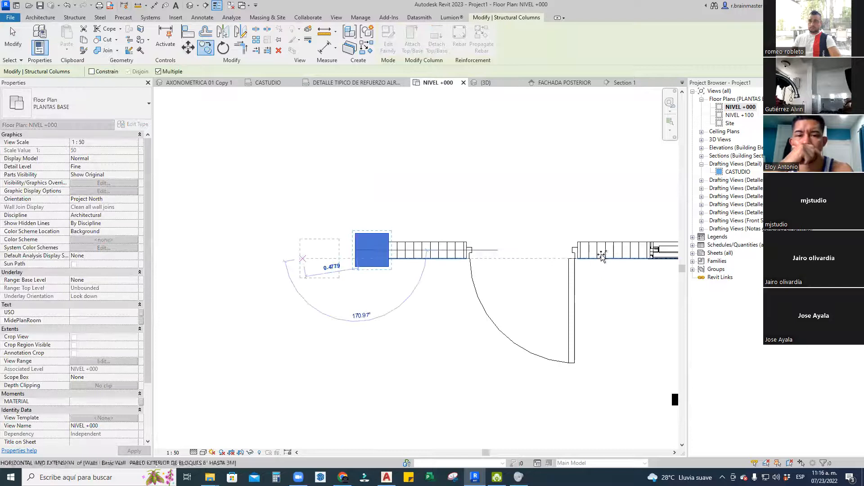
pyautogui.scroll(-3, 602, 256)
pyautogui.moveTo(602, 256); pyautogui.dragTo(180, 265, button='middle')
pyautogui.scroll(1, 328, 254)
pyautogui.click(350, 262)
pyautogui.scroll(-3, 364, 265)
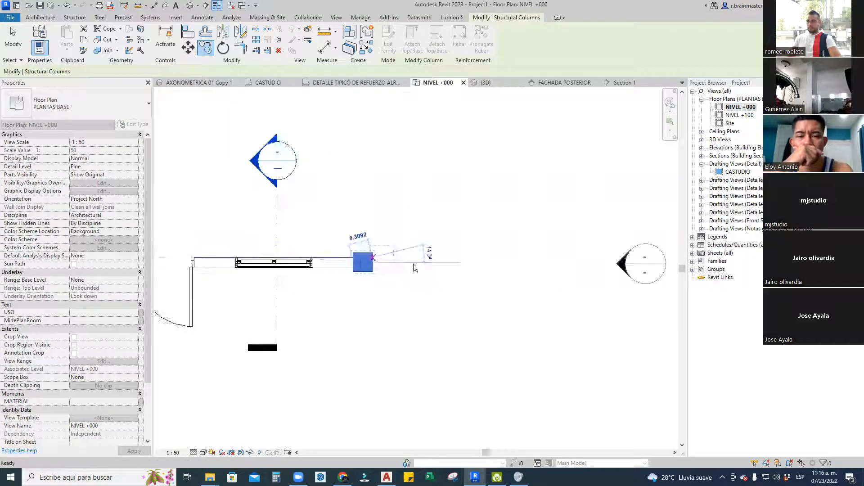
pyautogui.press('Escape')
pyautogui.press('Escape')
# Dimension the distance between the two columns' centres above the wall
pyautogui.moveTo(382, 299); pyautogui.dragTo(444, 290, button='middle')
pyautogui.scroll(2, 237, 216)
pyautogui.moveTo(237, 214); pyautogui.dragTo(314, 221, button='middle')
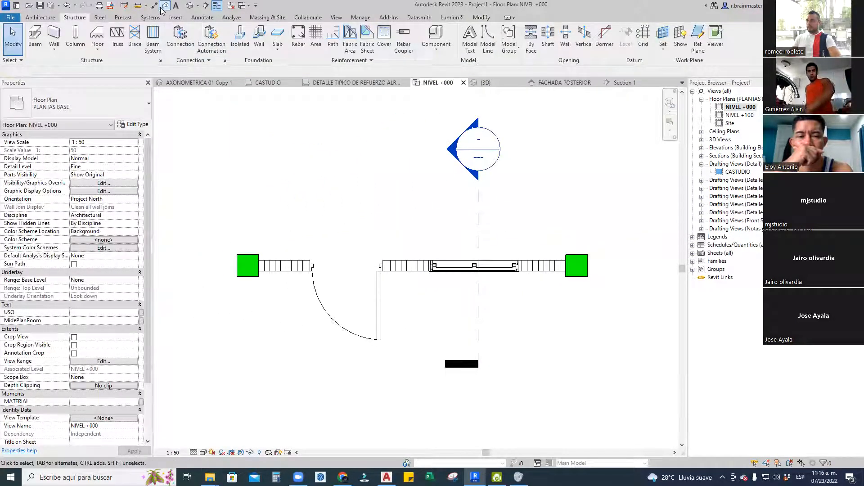
pyautogui.press('d')
pyautogui.press('i')
pyautogui.click(249, 261)
pyautogui.click(577, 266)
pyautogui.click(405, 216)
pyautogui.press('Escape')
pyautogui.press('Escape')
# Draw a vertical reference plane in plan from the wall's upper face down along the window opening's left edge
pyautogui.scroll(2, 235, 267)
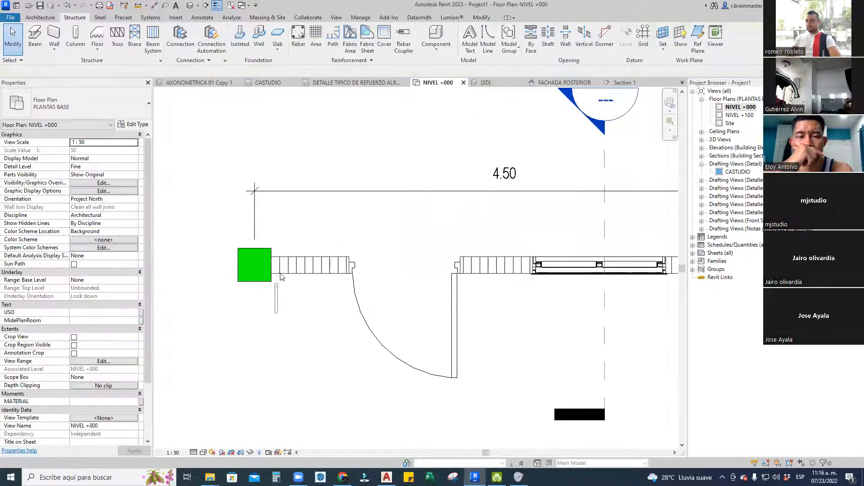
pyautogui.scroll(2, 317, 309)
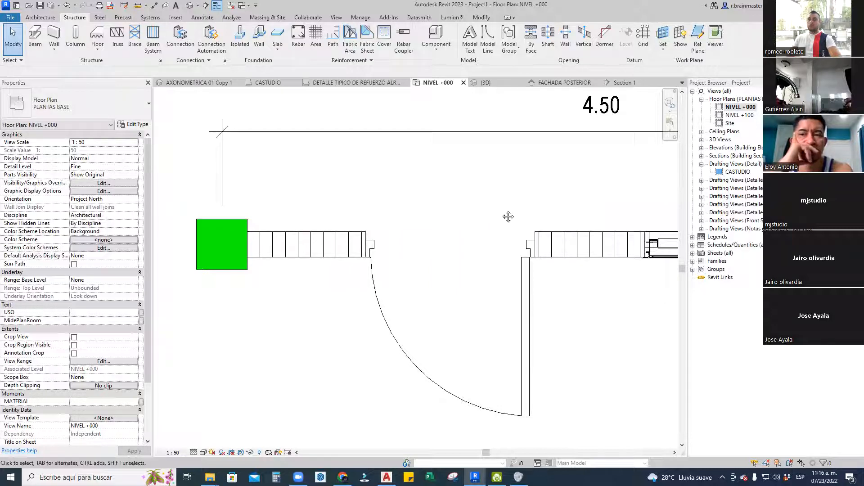
pyautogui.moveTo(508, 217); pyautogui.dragTo(389, 226, button='middle')
pyautogui.scroll(-1, 455, 232)
pyautogui.moveTo(472, 243); pyautogui.dragTo(264, 244, button='middle')
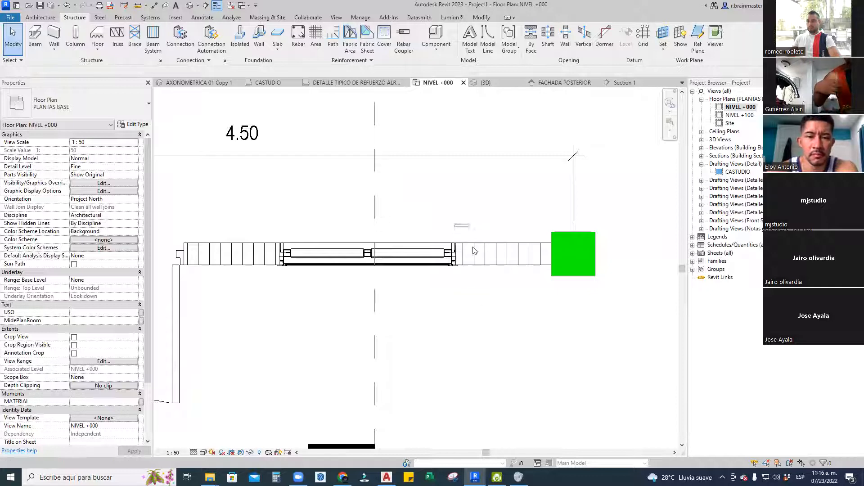
pyautogui.scroll(1, 259, 278)
pyautogui.moveTo(275, 275); pyautogui.dragTo(319, 298, button='middle')
pyautogui.press('r')
pyautogui.press('p')
pyautogui.scroll(7, 331, 262)
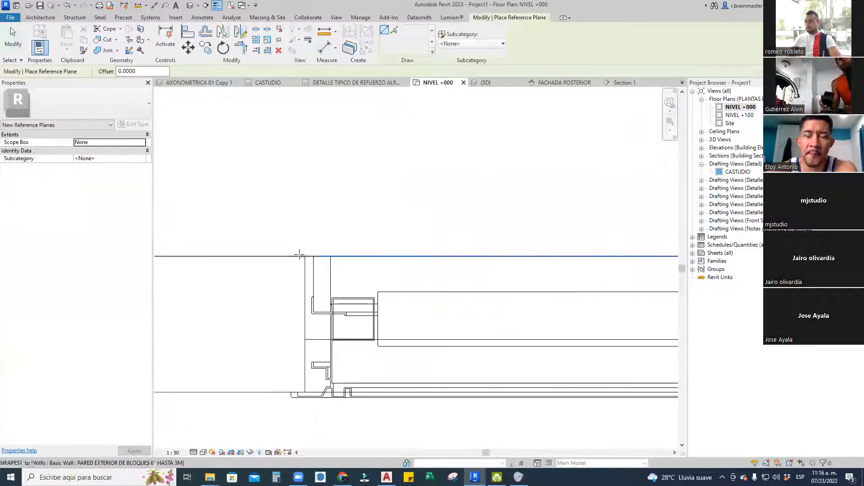
pyautogui.click(305, 256)
pyautogui.scroll(-3, 320, 145)
pyautogui.scroll(-1, 320, 149)
pyautogui.scroll(3, 323, 293)
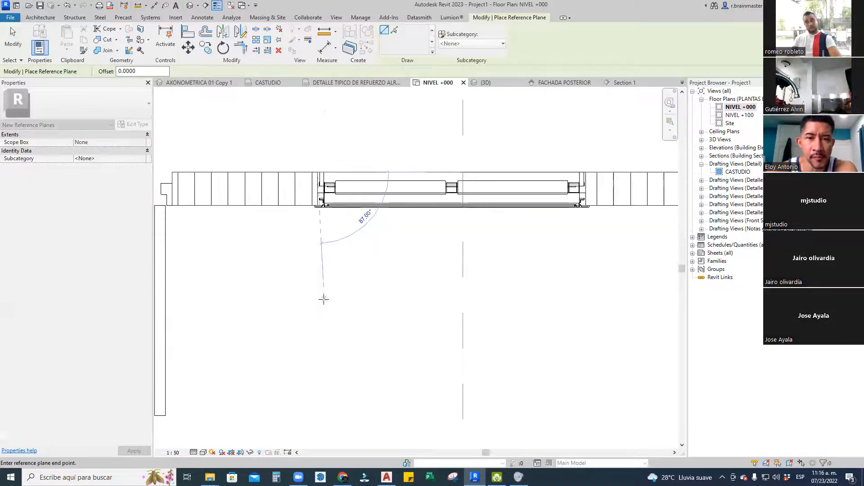
pyautogui.click(318, 298)
pyautogui.press('Escape')
pyautogui.press('Escape')
# Extend the window-edge reference plane upward beyond the wall's upper face
pyautogui.click(318, 251)
pyautogui.scroll(-2, 377, 253)
pyautogui.moveTo(377, 253); pyautogui.dragTo(380, 304, button='middle')
pyautogui.scroll(2, 339, 253)
pyautogui.moveTo(339, 249); pyautogui.dragTo(356, 153)
pyautogui.scroll(-2, 357, 153)
# Copy the window-edge reference plane to the right edge of the door opening, keeping multiple copying enabled
pyautogui.click(352, 181)
pyautogui.click(347, 183)
pyautogui.click(206, 48)
pyautogui.scroll(2, 300, 180)
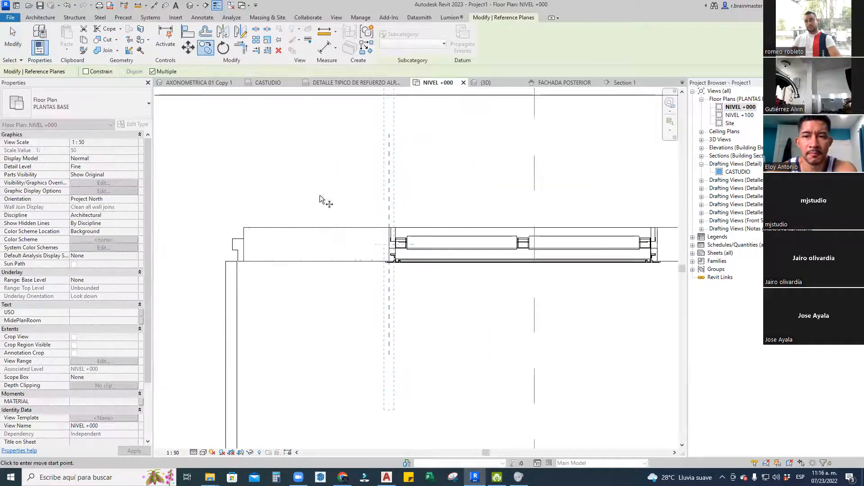
pyautogui.scroll(1, 391, 225)
pyautogui.click(391, 225)
pyautogui.scroll(-2, 406, 230)
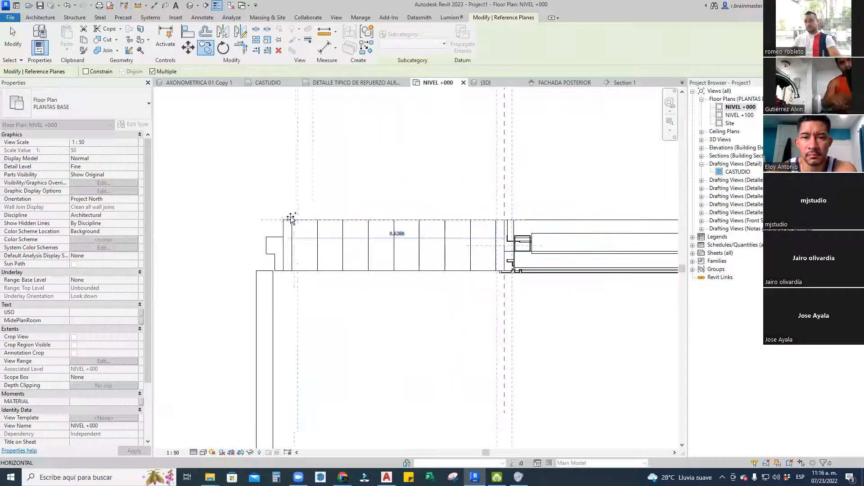
pyautogui.scroll(1, 285, 218)
pyautogui.scroll(-3, 419, 231)
pyautogui.moveTo(328, 222); pyautogui.dragTo(538, 249, button='middle')
pyautogui.scroll(2, 343, 247)
pyautogui.click(328, 251)
# Place another copy of the reference plane at the right edge of the window opening and finish copying
pyautogui.scroll(-2, 327, 251)
pyautogui.moveTo(535, 249); pyautogui.dragTo(308, 244, button='middle')
pyautogui.scroll(3, 546, 239)
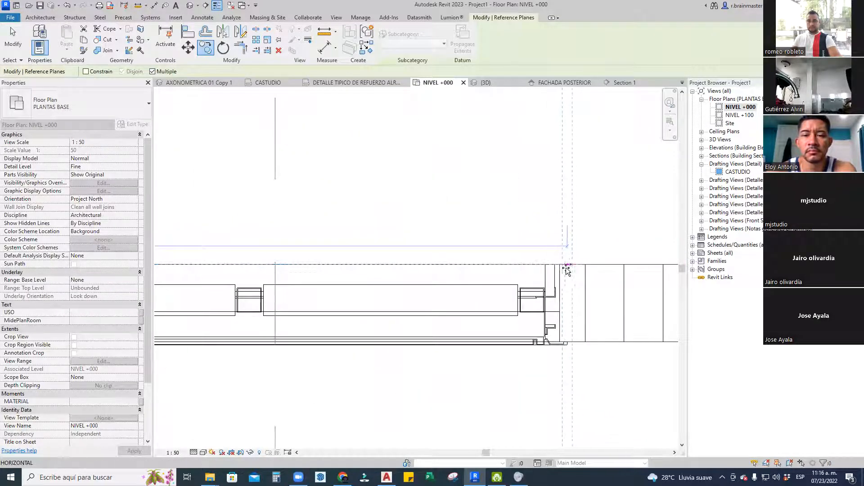
pyautogui.click(561, 266)
pyautogui.press('Escape')
pyautogui.press('Escape')
pyautogui.scroll(-2, 405, 215)
pyautogui.scroll(-2, 412, 215)
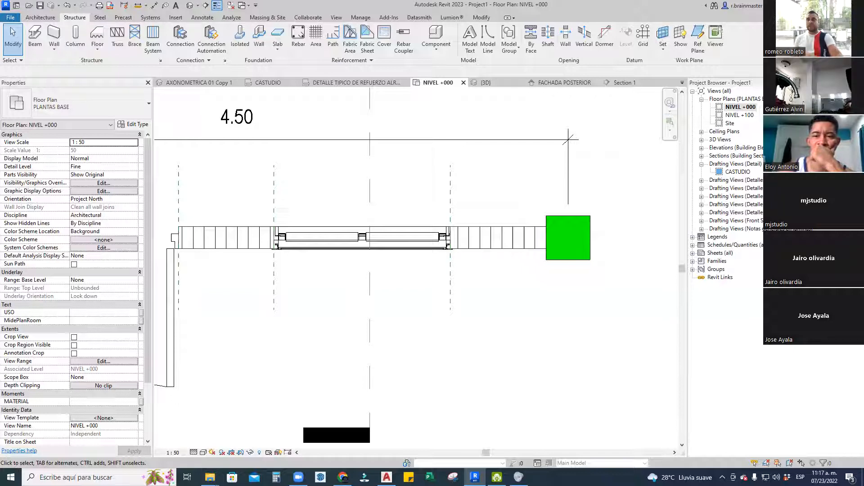
pyautogui.scroll(-2, 503, 347)
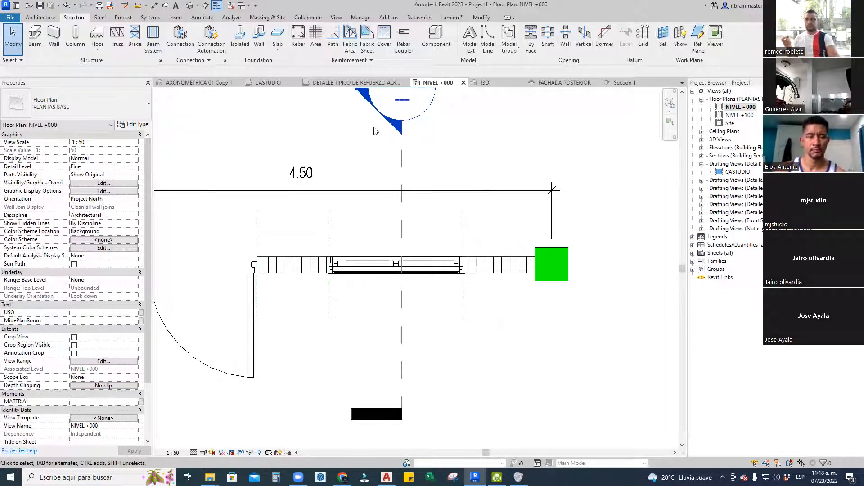
# In the 3D view, stretch the block wall's top upward to an unconnected height of about 8.88 m
pyautogui.click(189, 7)
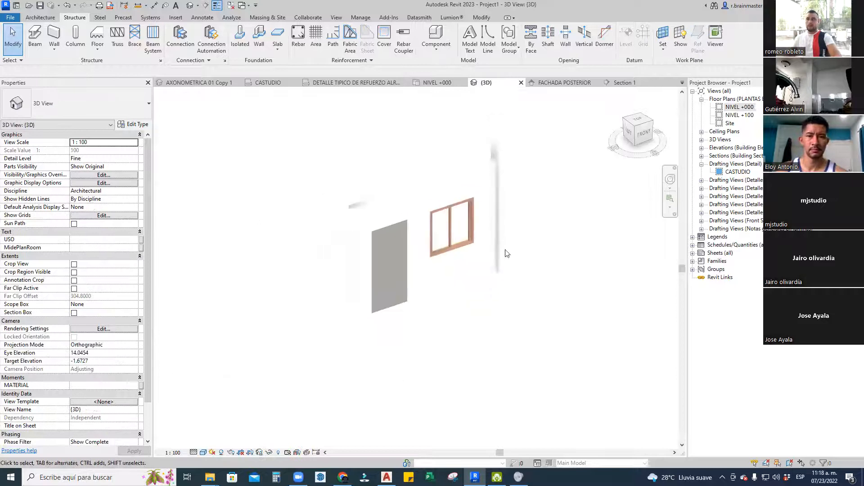
pyautogui.click(429, 220)
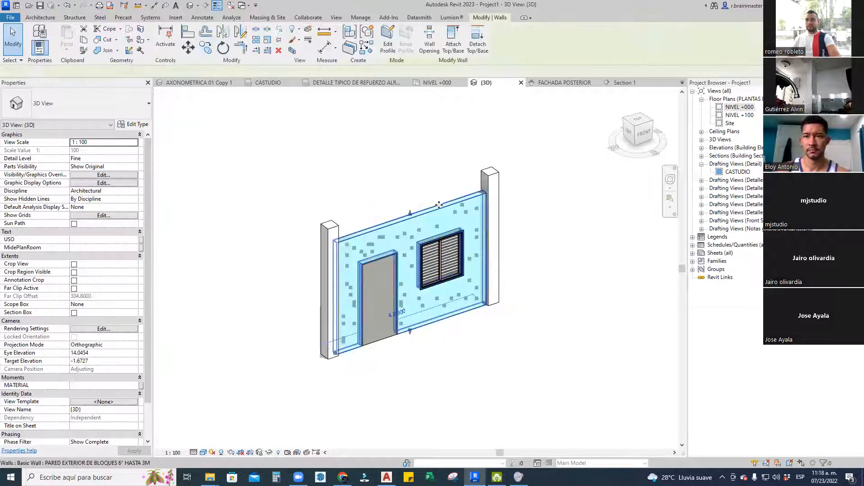
pyautogui.scroll(-2, 386, 274)
pyautogui.moveTo(385, 273); pyautogui.dragTo(383, 130)
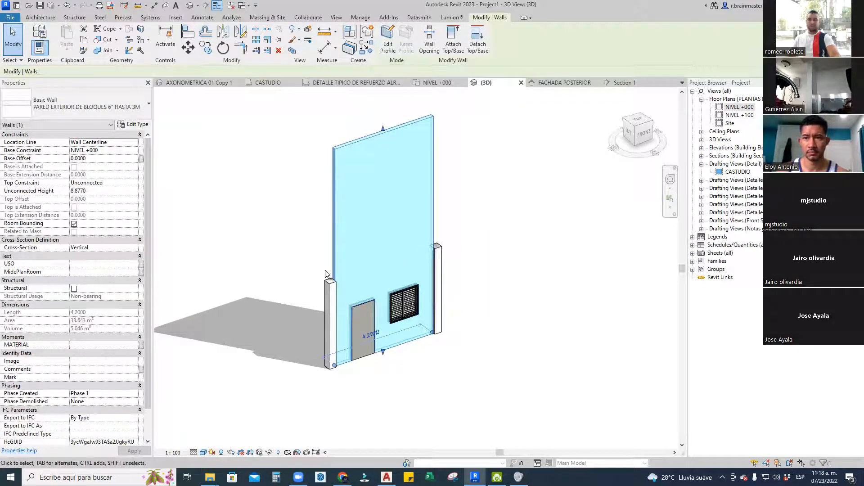
# Examine the stretched wall with its end columns, door and window from several angles and up close
pyautogui.keyDown('shift'); pyautogui.moveTo(316, 278); pyautogui.dragTo(360, 268, button='middle'); pyautogui.keyUp('shift')
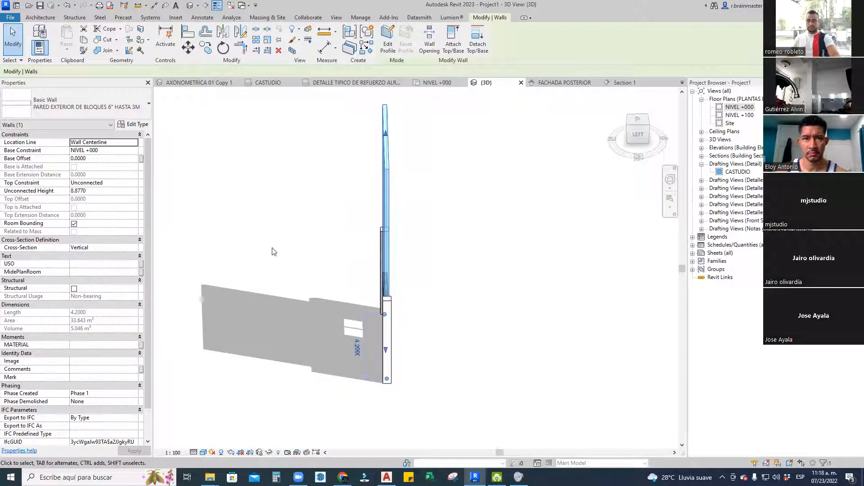
pyautogui.keyDown('shift'); pyautogui.moveTo(377, 288); pyautogui.dragTo(378, 253, button='middle'); pyautogui.keyUp('shift')
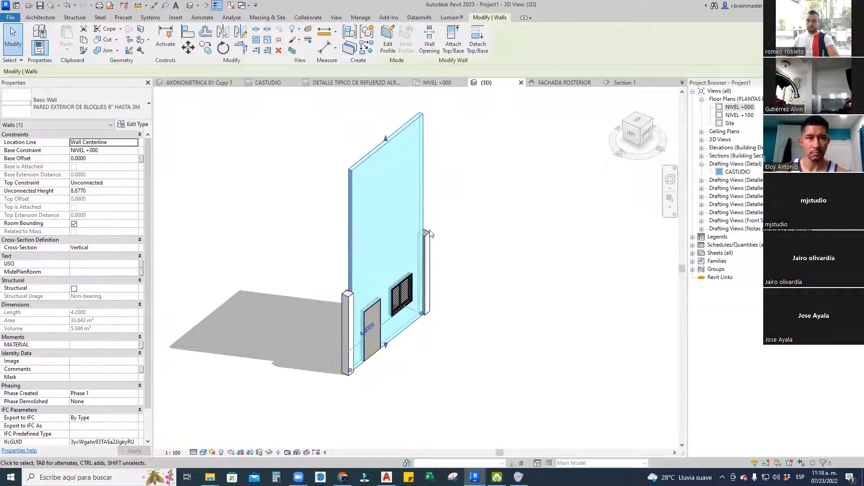
pyautogui.keyDown('shift'); pyautogui.moveTo(540, 226); pyautogui.dragTo(498, 240, button='middle'); pyautogui.keyUp('shift')
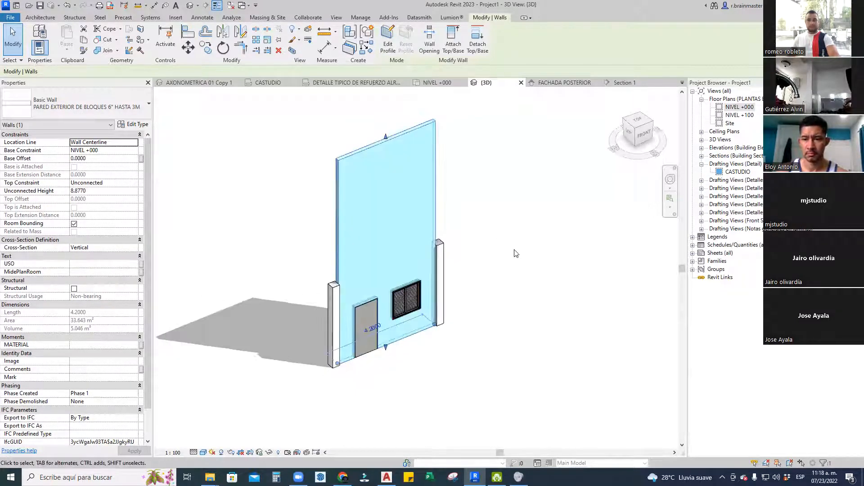
pyautogui.scroll(2, 429, 359)
pyautogui.scroll(4, 370, 326)
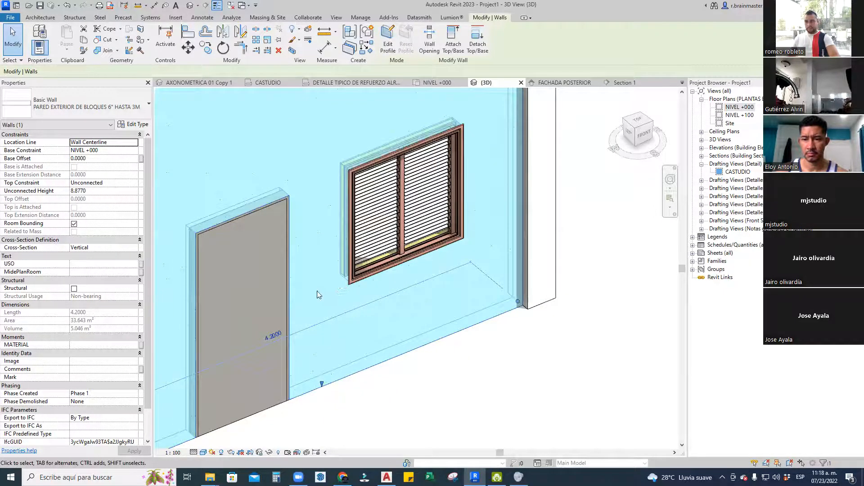
pyautogui.scroll(-3, 518, 220)
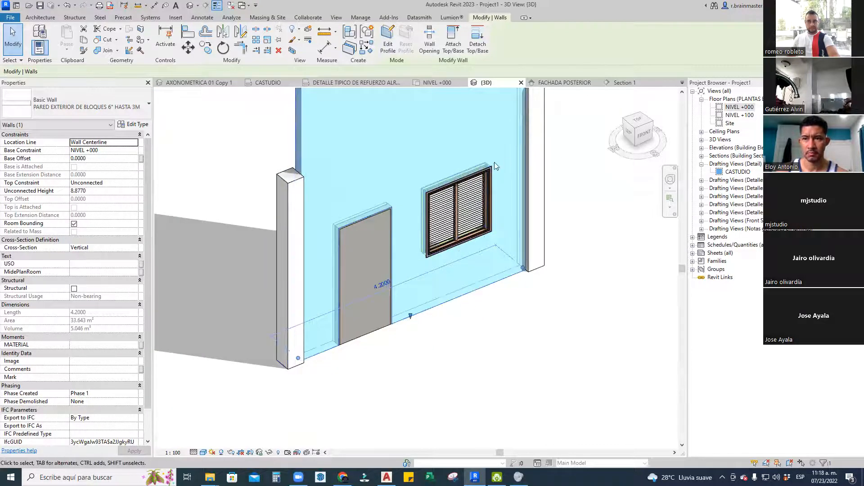
# Undo the stretch of the block wall's height in the 3D view
pyautogui.keyDown('shift'); pyautogui.moveTo(530, 226); pyautogui.dragTo(544, 244, button='middle'); pyautogui.keyUp('shift')
pyautogui.hotkey('ctrl', 'z')
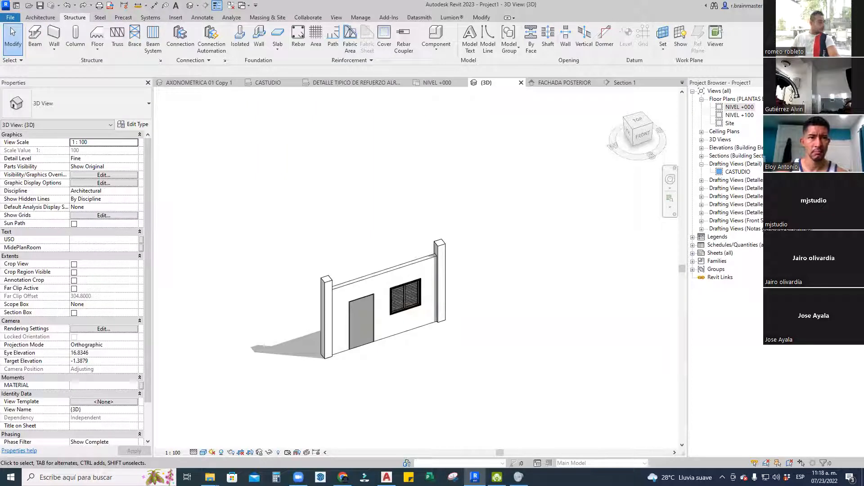
pyautogui.keyDown('shift'); pyautogui.moveTo(449, 235); pyautogui.dragTo(403, 183, button='middle'); pyautogui.keyUp('shift')
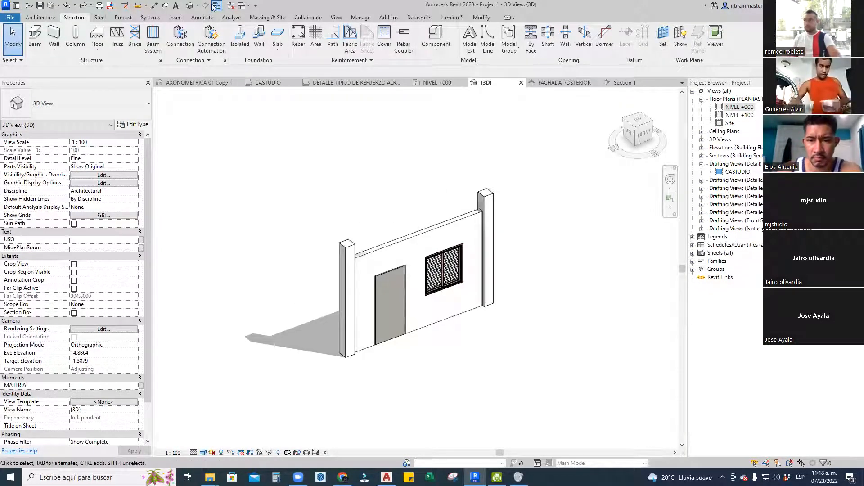
# Start saving the project and set the destination to the RVT folder inside 01-ARCHIVOS PARA COMPARTIR
pyautogui.hotkey('ctrl', 's')
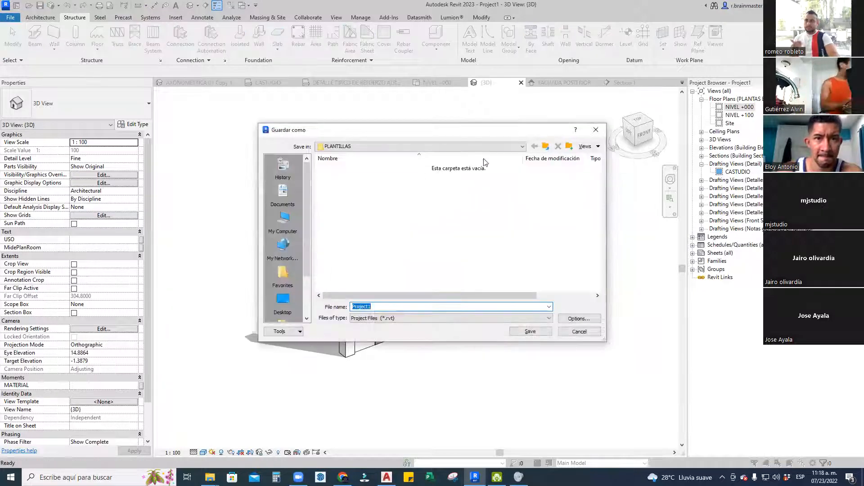
pyautogui.click(210, 477)
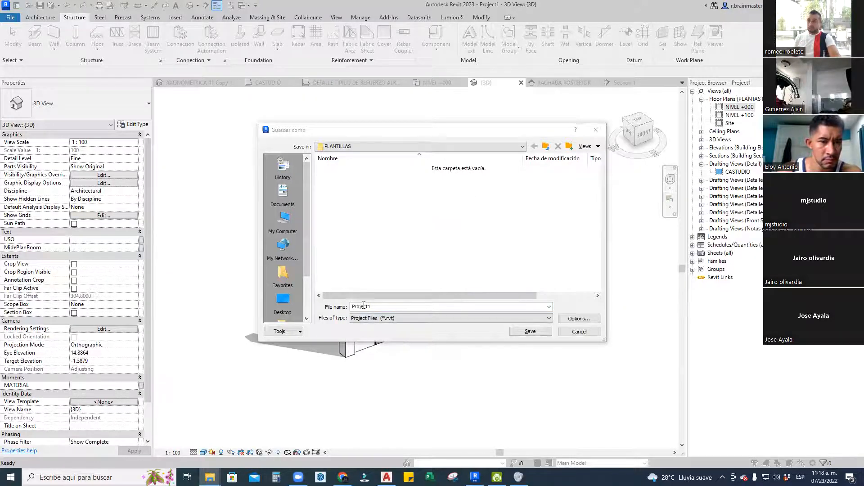
pyautogui.click(391, 306)
pyautogui.hotkey('ctrl', 'a')
pyautogui.hotkey('ctrl', 'v')
pyautogui.press('Return')
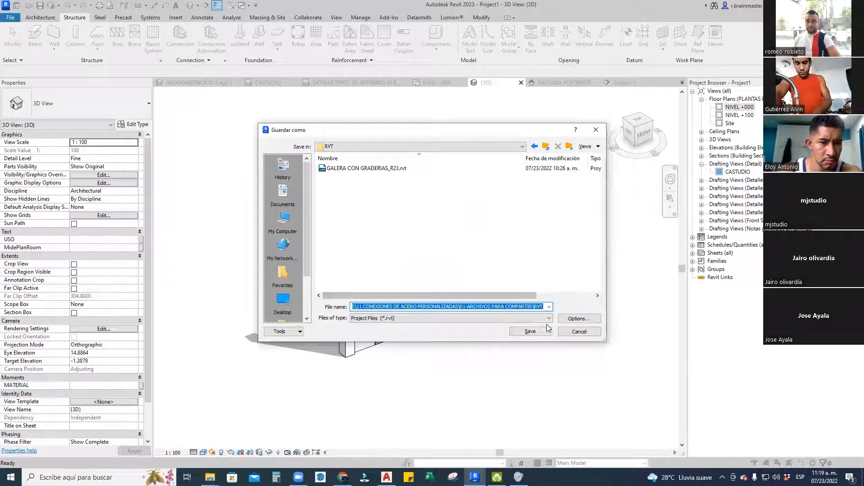
# Name the project file CONFINAMIENTO REP and save it as an RVT project
pyautogui.write('CONF')
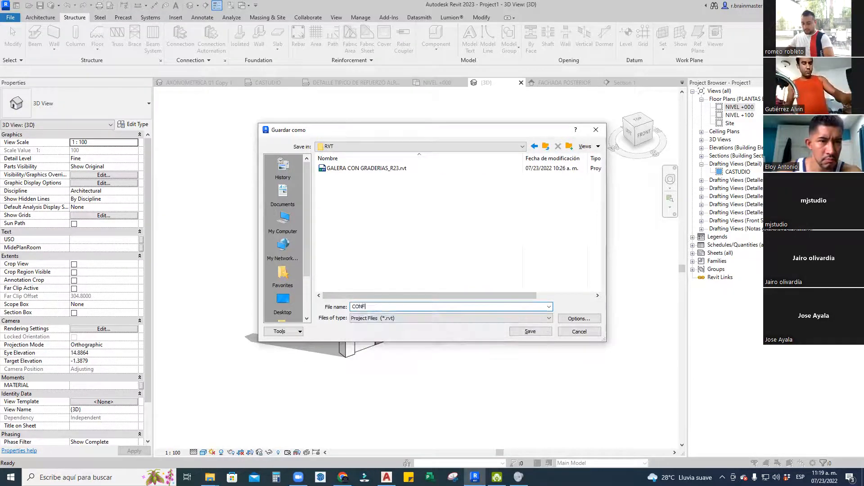
pyautogui.write('INAMIENRTO REP')
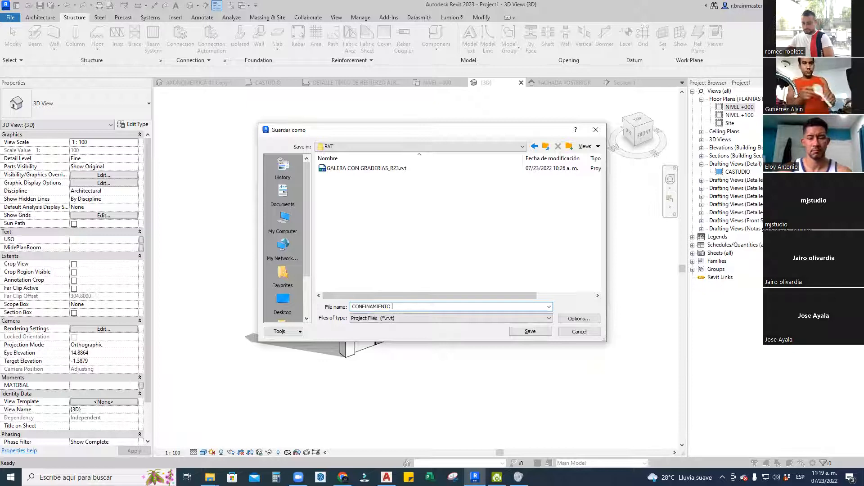
pyautogui.click(574, 320)
pyautogui.press('Return')
pyautogui.click(530, 331)
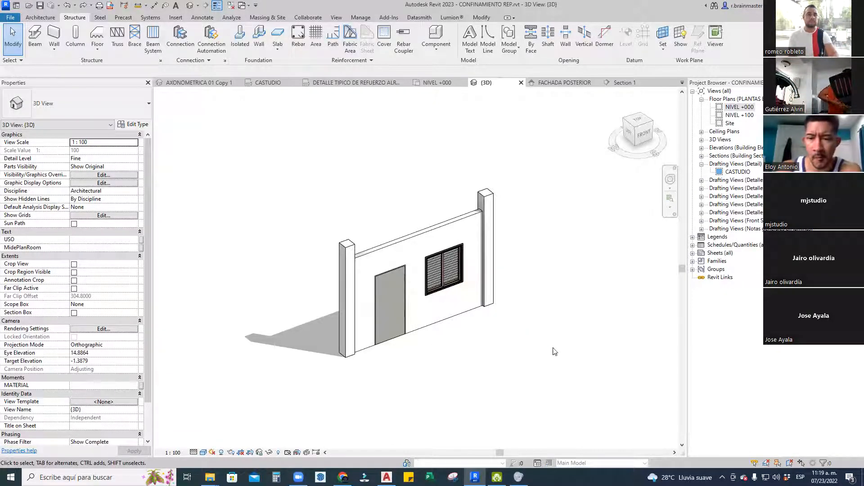
# Close the project's inactive views, keeping its 3D view open
pyautogui.moveTo(538, 226); pyautogui.dragTo(499, 189, button='middle')
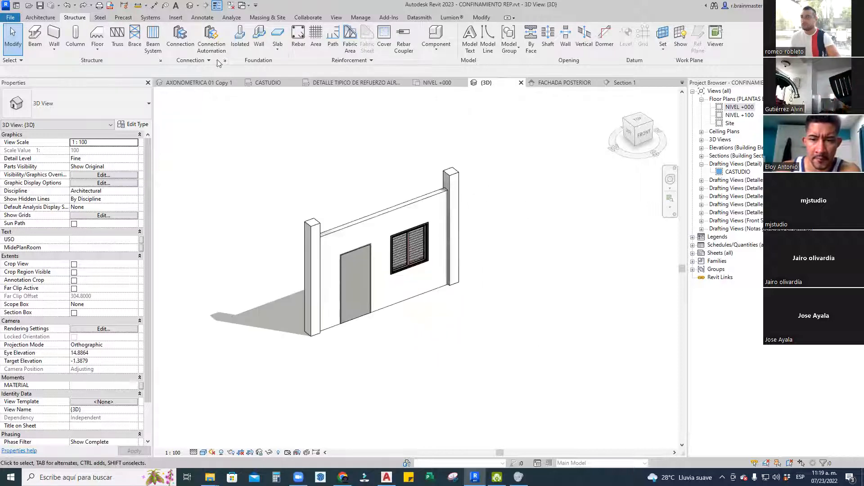
pyautogui.click(232, 5)
pyautogui.moveTo(349, 148); pyautogui.dragTo(317, 153, button='middle')
pyautogui.moveTo(408, 190); pyautogui.dragTo(402, 174, button='middle')
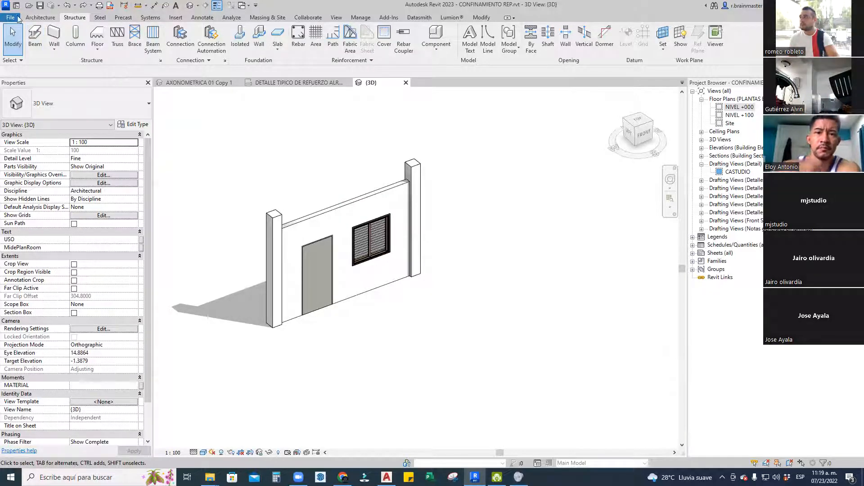
# Create a new project from the CASTUDIO_ARQ_2023 template and close the previous project's 3D view
pyautogui.click(11, 18)
pyautogui.moveTo(57, 59)
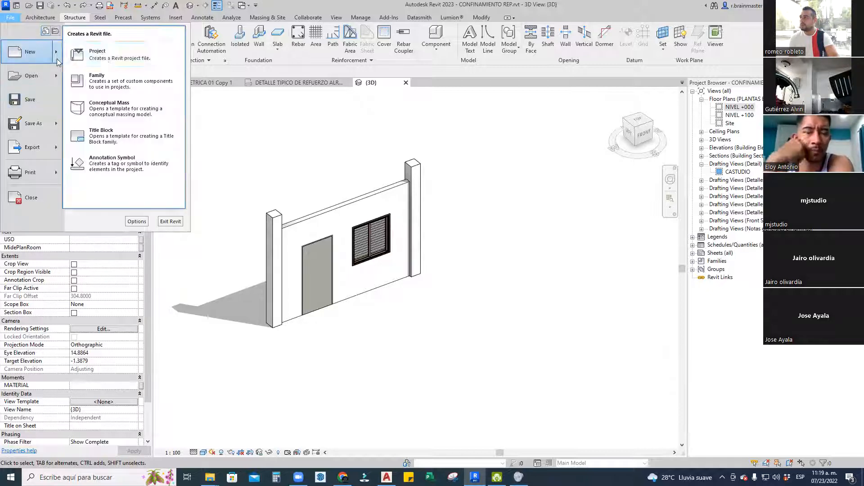
pyautogui.click(107, 57)
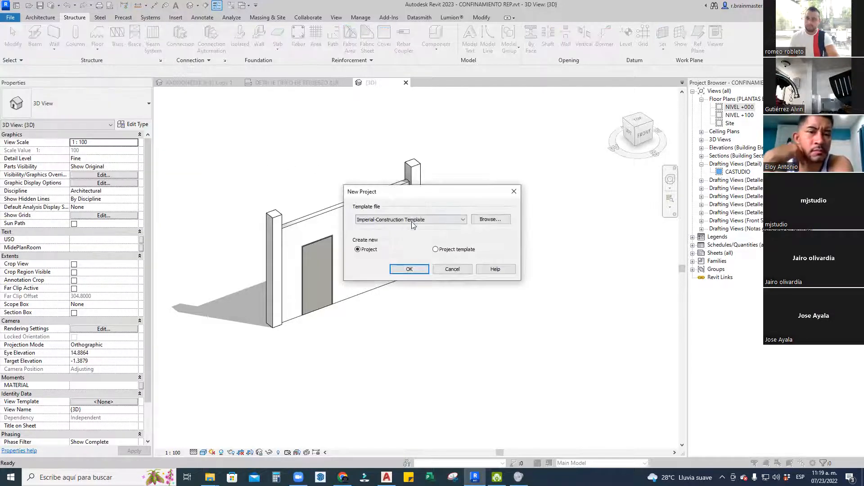
pyautogui.click(411, 219)
pyautogui.click(382, 281)
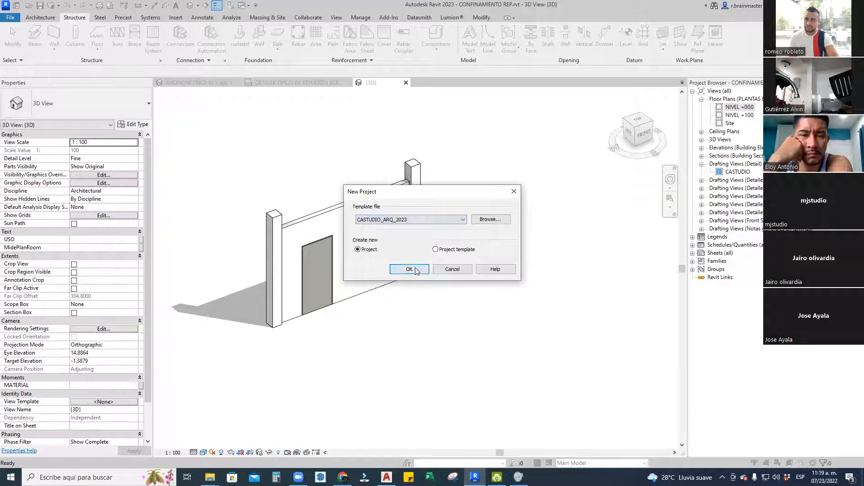
pyautogui.click(413, 269)
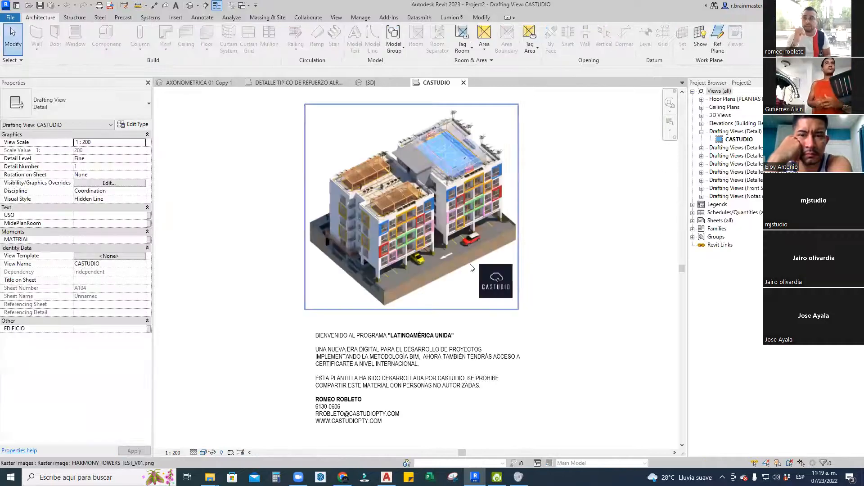
pyautogui.click(379, 82)
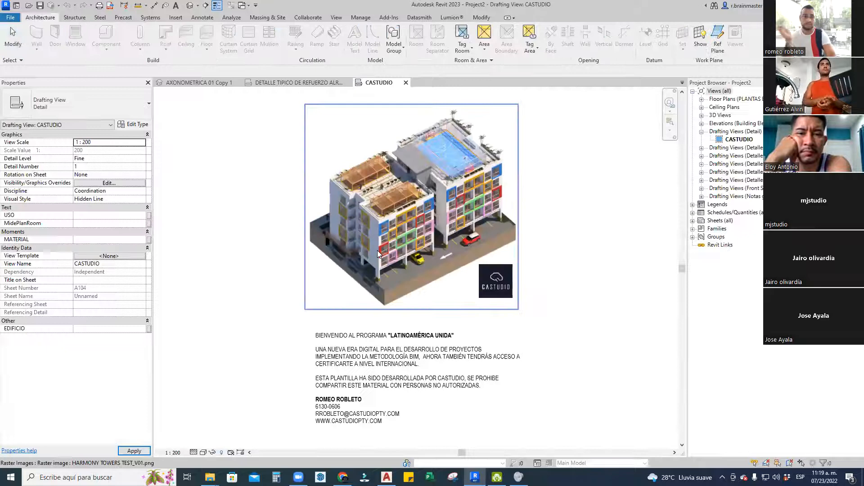
# Create structural plan views for the levels NIVEL +000, NIVEL +100 and NIVEL +200
pyautogui.click(721, 99)
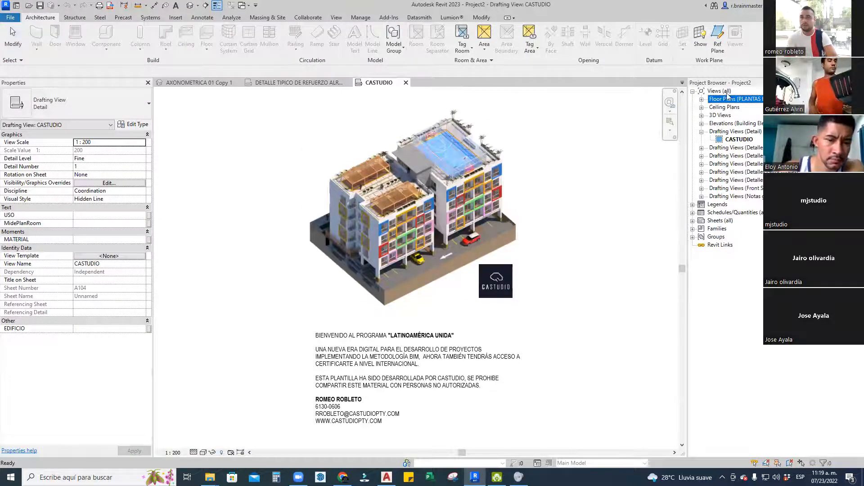
pyautogui.click(335, 18)
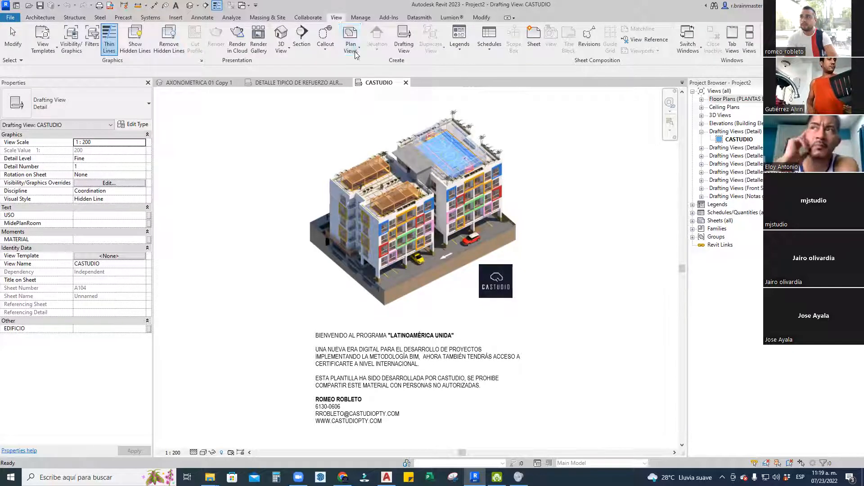
pyautogui.click(353, 49)
pyautogui.click(374, 104)
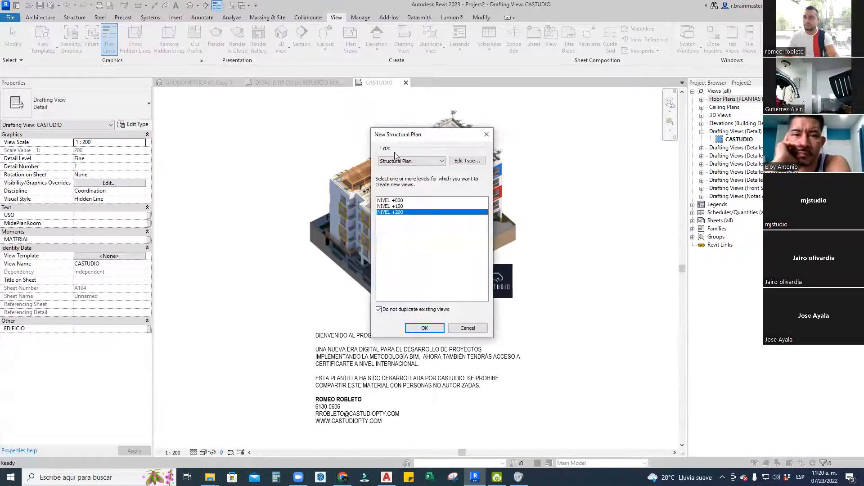
pyautogui.keyDown('shift'); pyautogui.click(394, 201); pyautogui.keyUp('shift')
pyautogui.click(423, 329)
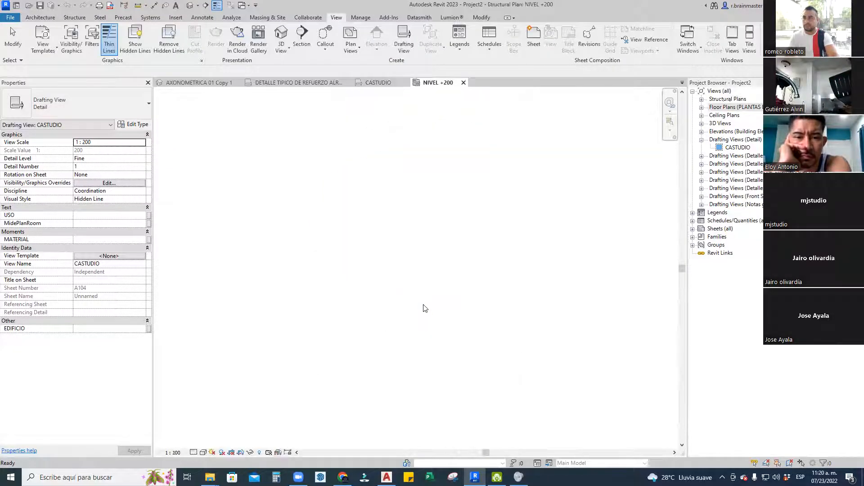
# Expand the structural plans in the project's view list and open the NIVEL +000 plan
pyautogui.click(714, 141)
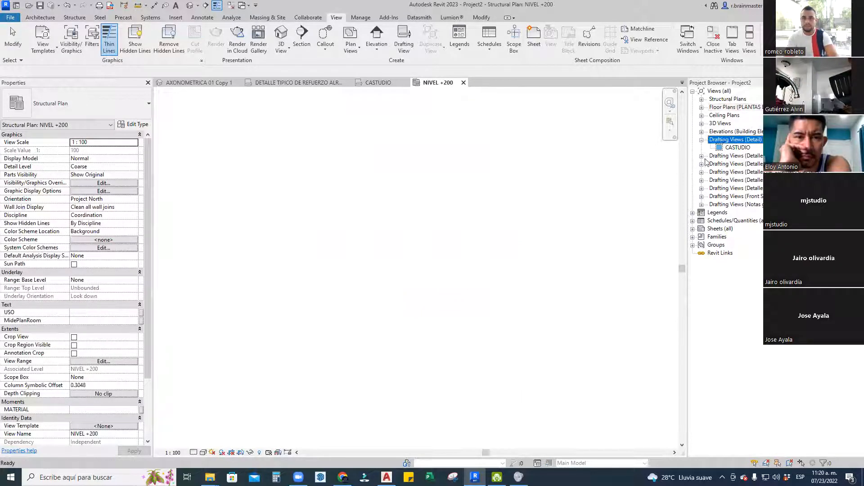
pyautogui.click(721, 108)
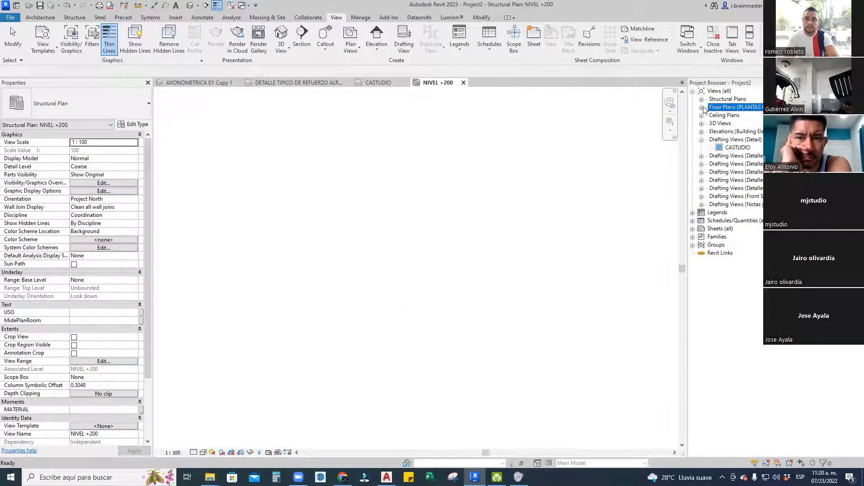
pyautogui.click(701, 99)
pyautogui.doubleClick(740, 108)
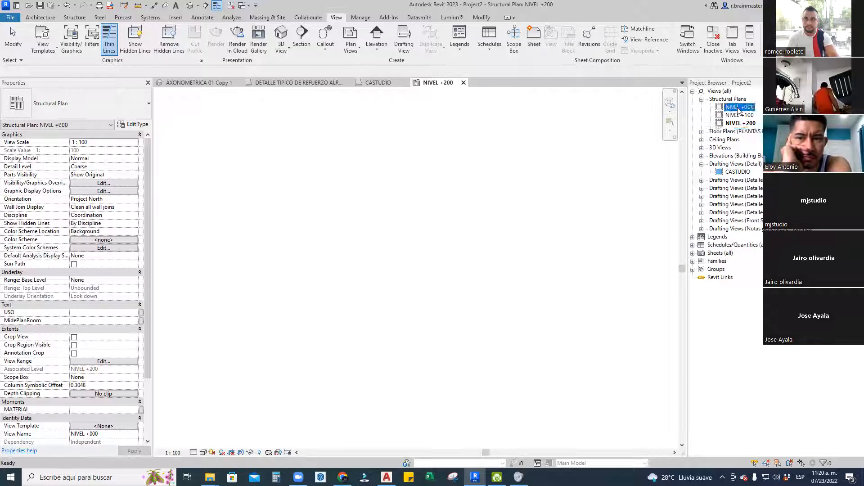
# Link the Revit model CONFINAMIENTO REP.rvt with Auto - Internal Origin to Internal Origin positioning
pyautogui.click(176, 17)
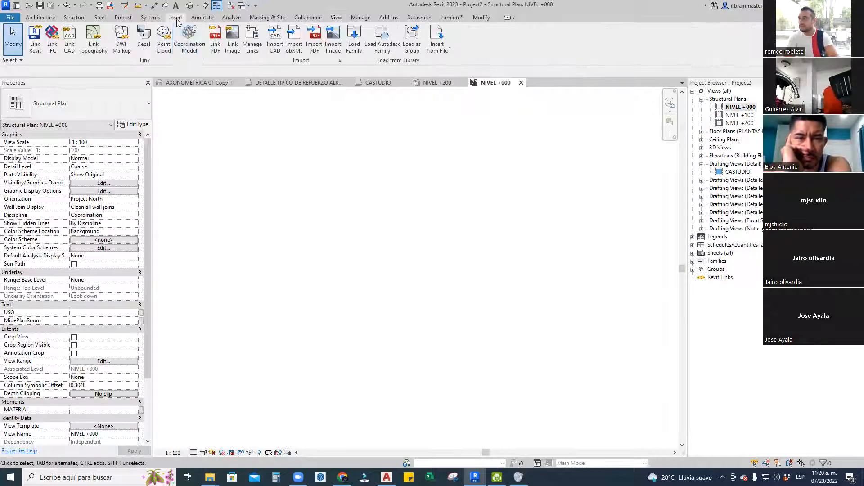
pyautogui.click(35, 41)
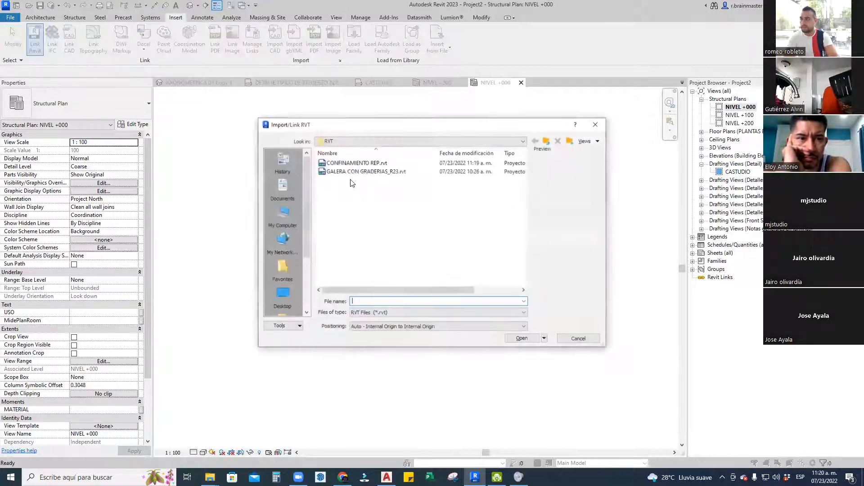
pyautogui.click(356, 163)
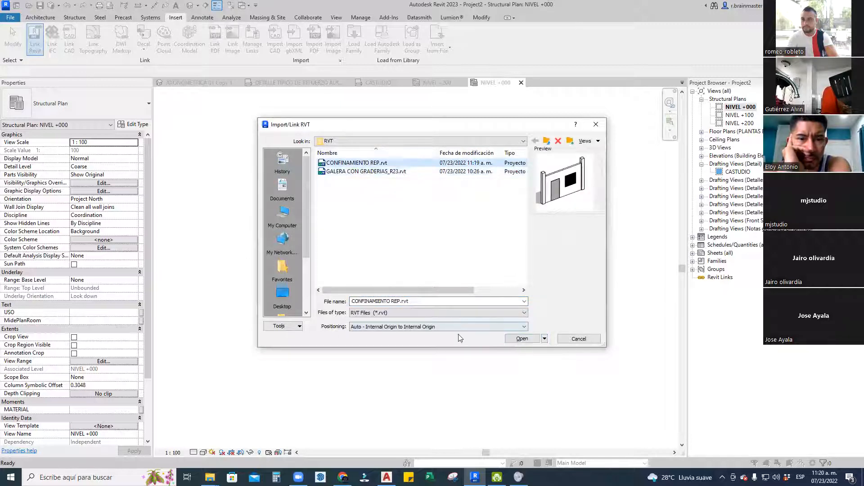
pyautogui.click(519, 339)
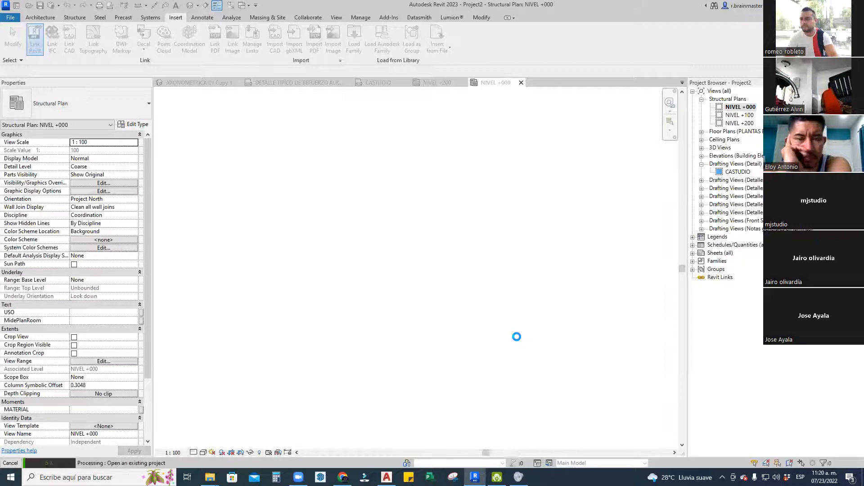
pyautogui.press('Escape')
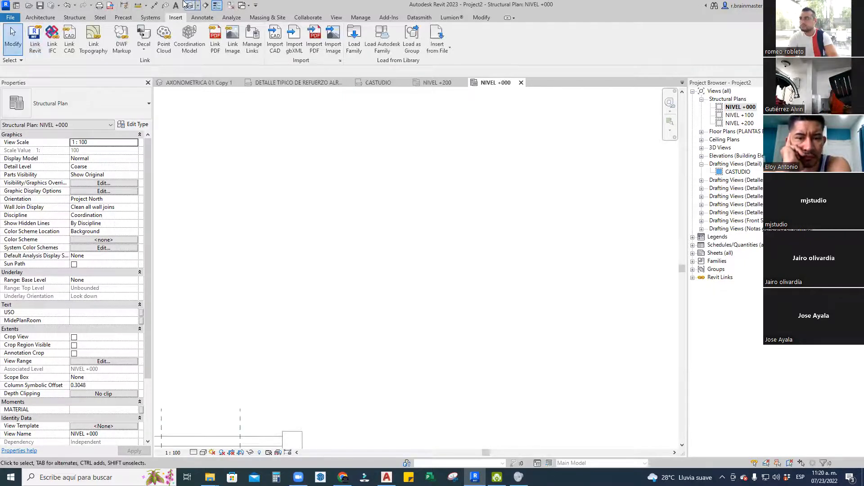
# Open the default 3D view and select the linked wall model to view it as a whole
pyautogui.click(191, 6)
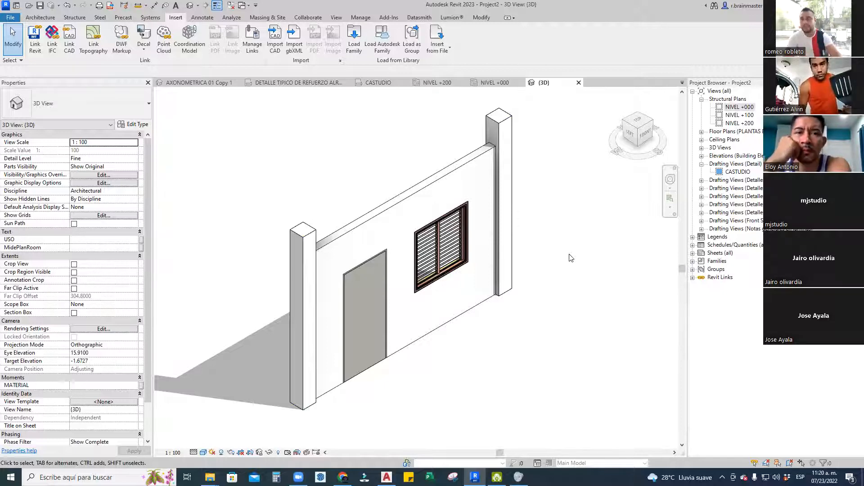
pyautogui.moveTo(604, 234); pyautogui.dragTo(582, 251, button='middle')
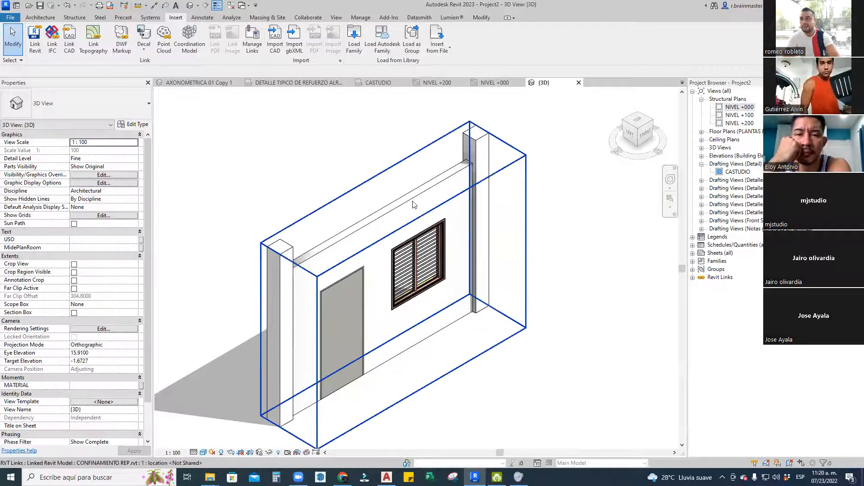
pyautogui.click(414, 204)
pyautogui.moveTo(424, 196)
pyautogui.keyDown('shift'); pyautogui.mouseDown(button='middle')
pyautogui.moveTo(469, 212)
pyautogui.moveTo(514, 247)
pyautogui.moveTo(434, 261)
pyautogui.moveTo(481, 245)
pyautogui.mouseUp(button='middle'); pyautogui.keyUp('shift')
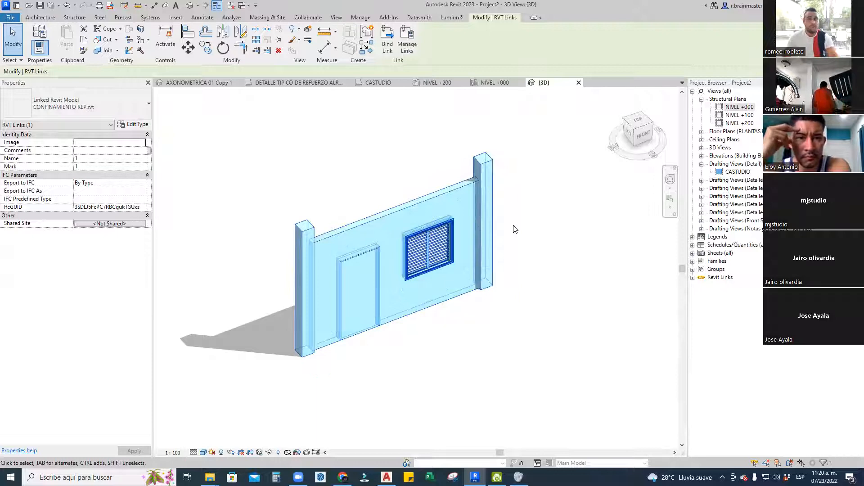
# Select the structural column at the window end inside the link, clear the selection and examine the linked wall up close
pyautogui.press('Tab')
pyautogui.click(493, 187)
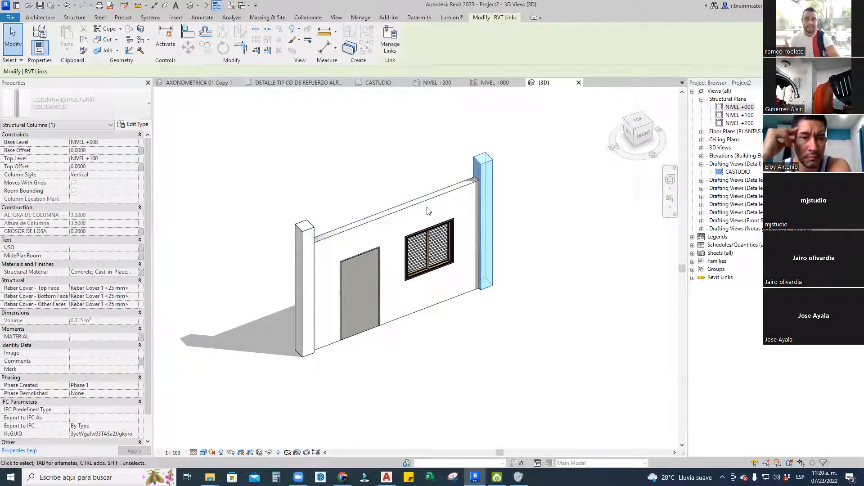
pyautogui.click(536, 198)
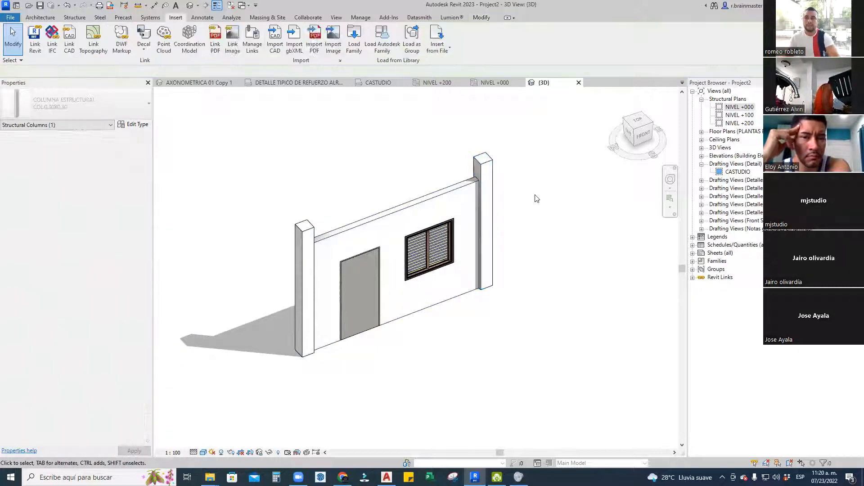
pyautogui.keyDown('shift'); pyautogui.moveTo(549, 212); pyautogui.dragTo(571, 247, button='middle'); pyautogui.keyUp('shift')
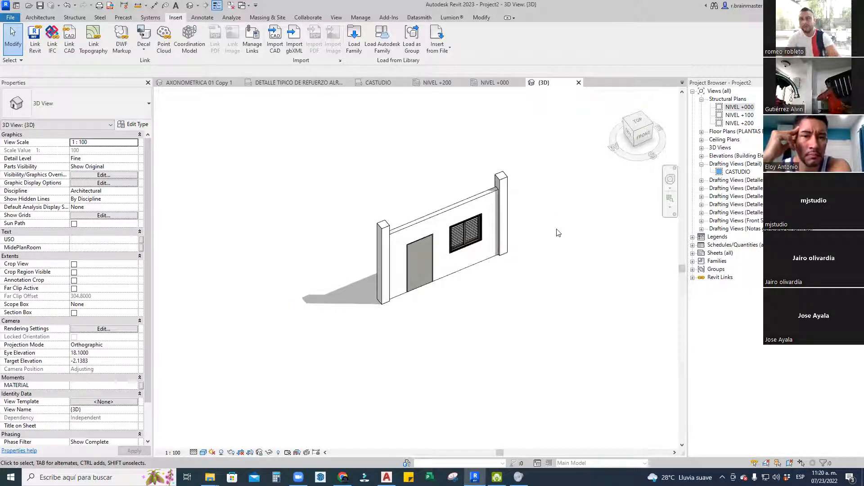
pyautogui.moveTo(558, 233); pyautogui.dragTo(536, 243, button='middle')
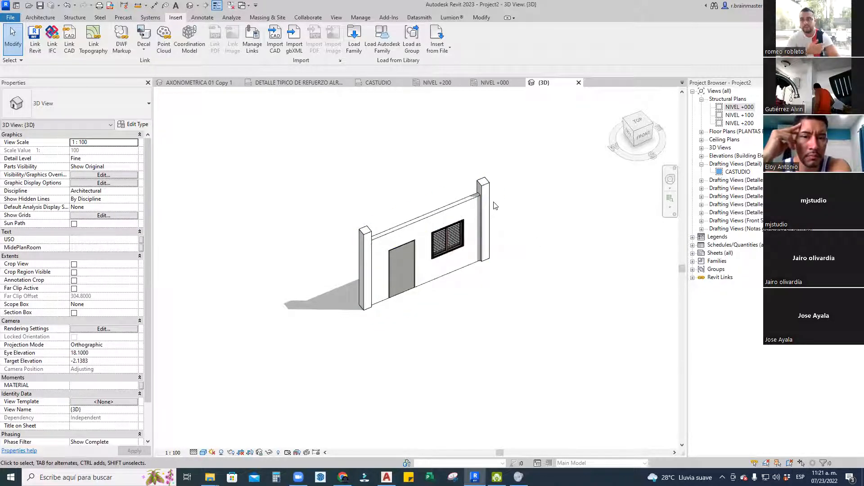
pyautogui.scroll(3, 495, 205)
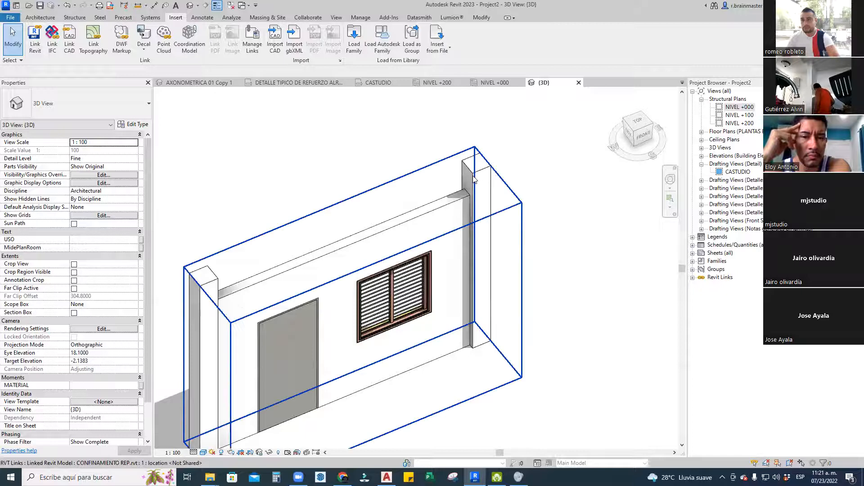
# Select the linked structural column at the window end, examine its properties and clear the selection
pyautogui.click(476, 182)
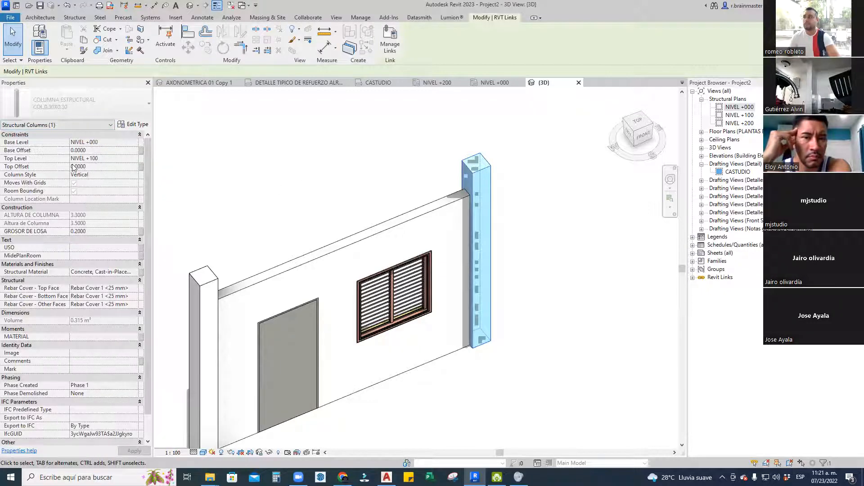
pyautogui.click(95, 280)
pyautogui.press('Escape')
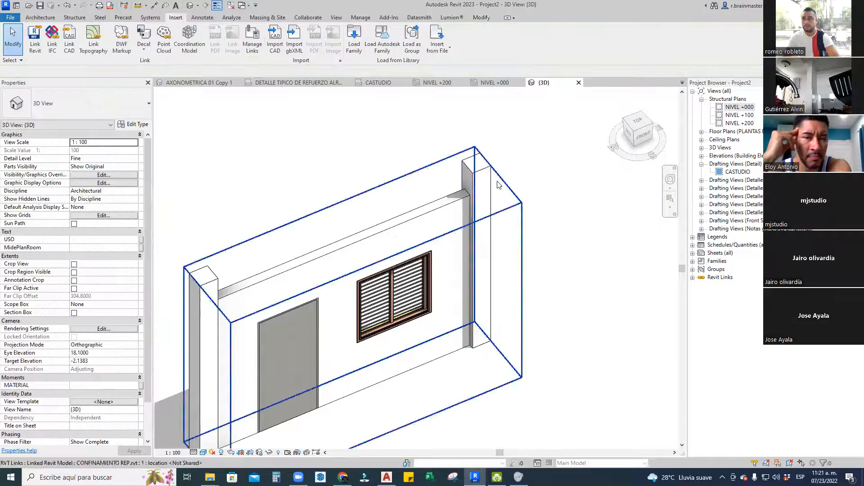
pyautogui.click(75, 17)
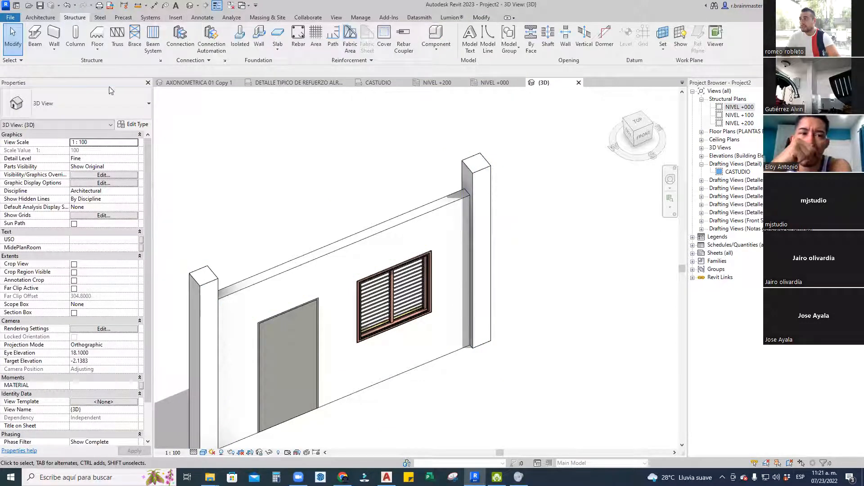
pyautogui.click(76, 36)
pyautogui.click(94, 96)
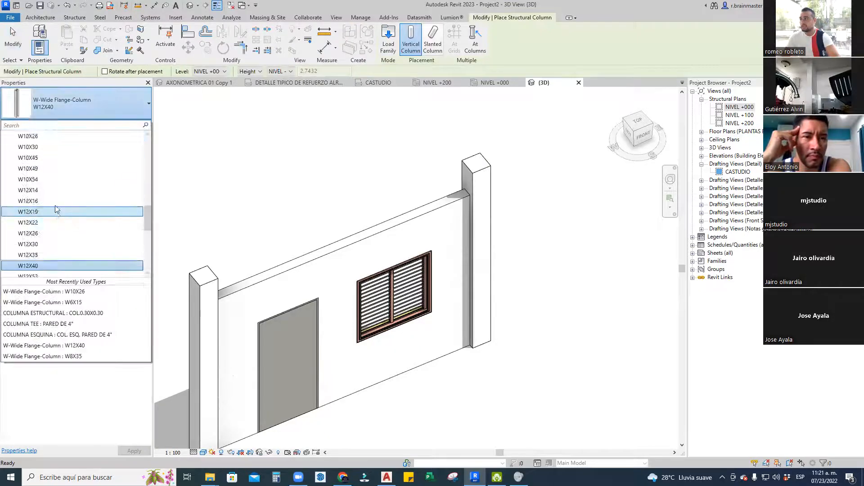
pyautogui.scroll(5, 27, 162)
pyautogui.scroll(3, 25, 164)
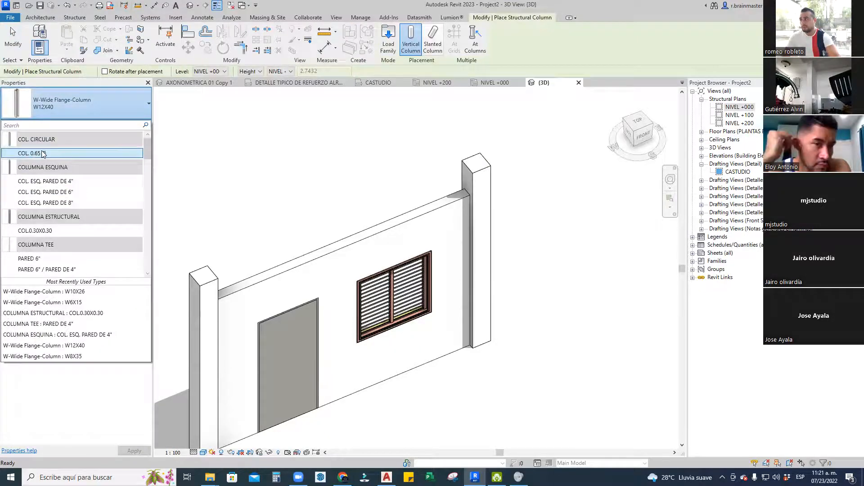
pyautogui.click(45, 230)
pyautogui.scroll(-2, 565, 276)
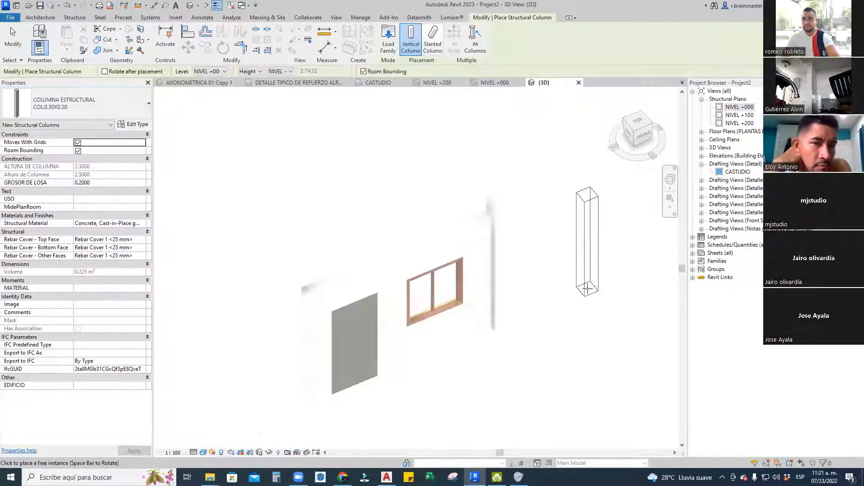
pyautogui.press('Escape')
# Copy the structural column at the window end out of the link and paste it as a free-standing column beside the wall
pyautogui.moveTo(564, 285); pyautogui.dragTo(504, 269, button='middle')
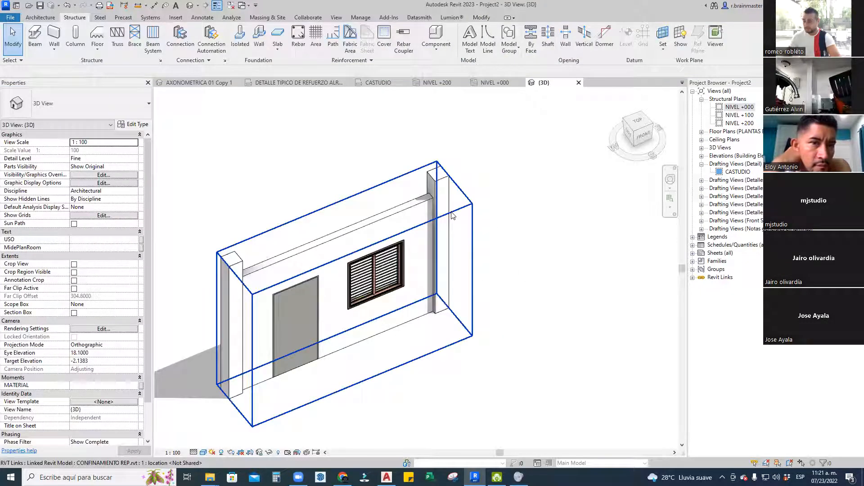
pyautogui.press('Tab')
pyautogui.click(451, 213)
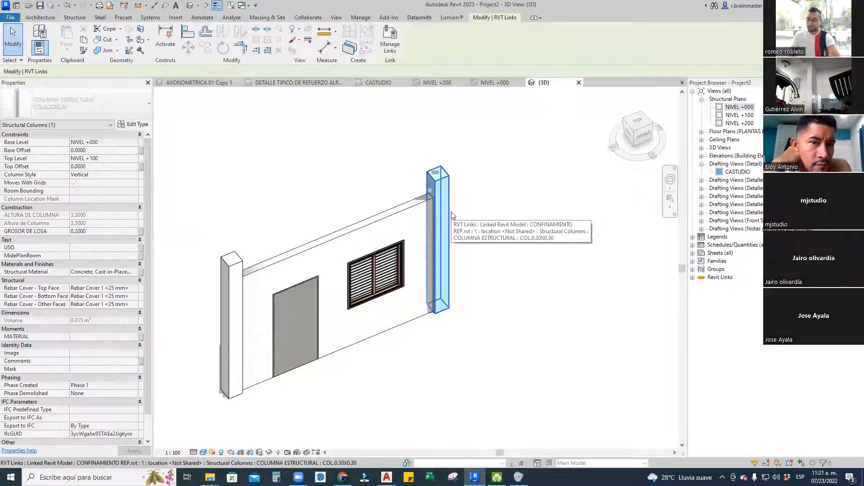
pyautogui.hotkey('ctrl', 'c')
pyautogui.click(525, 230)
pyautogui.hotkey('ctrl', 'v')
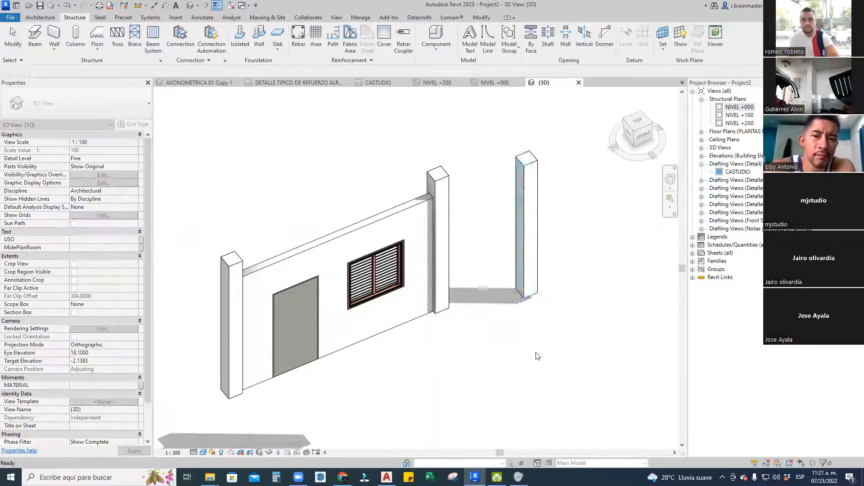
pyautogui.click(475, 189)
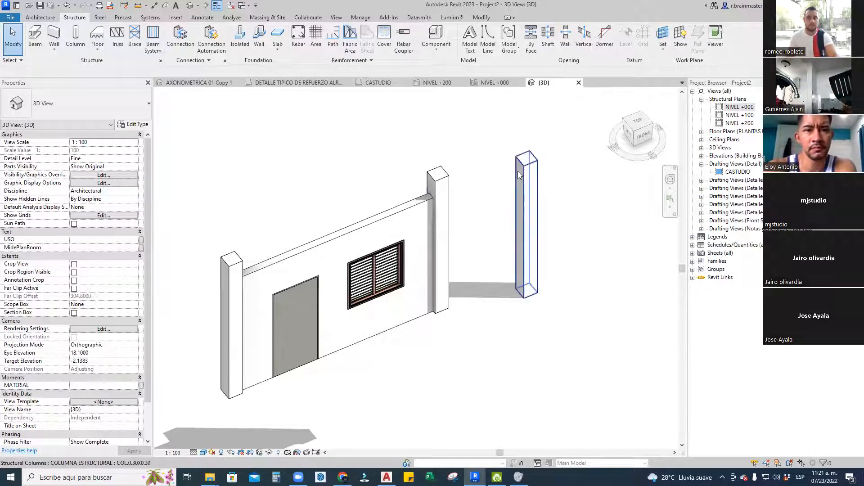
# Delete the free-standing pasted column beside the linked wall
pyautogui.click(527, 182)
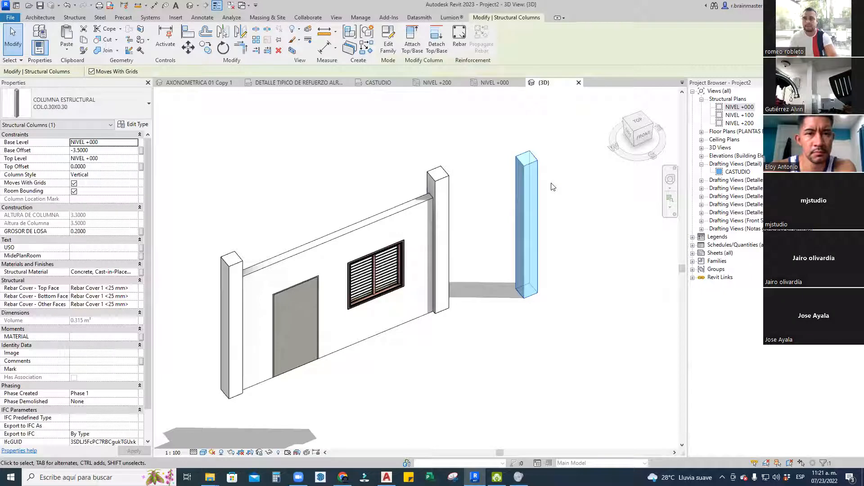
pyautogui.press('Delete')
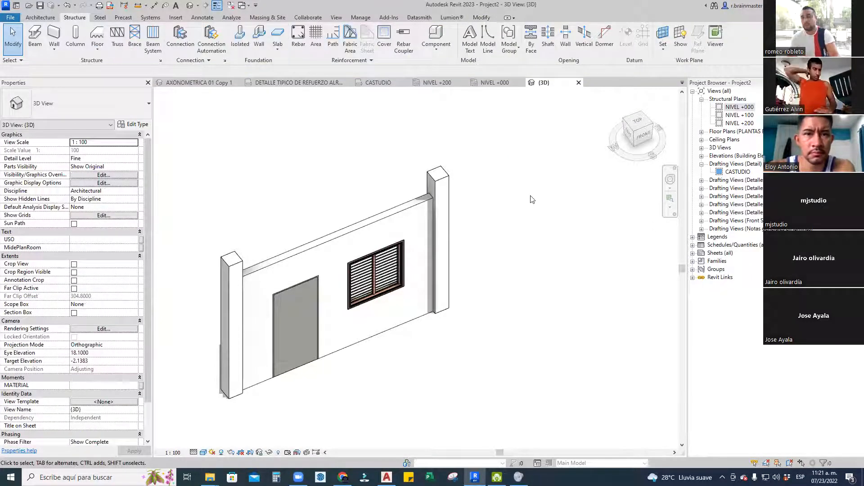
pyautogui.keyDown('shift'); pyautogui.moveTo(522, 247); pyautogui.dragTo(502, 251, button='middle'); pyautogui.keyUp('shift')
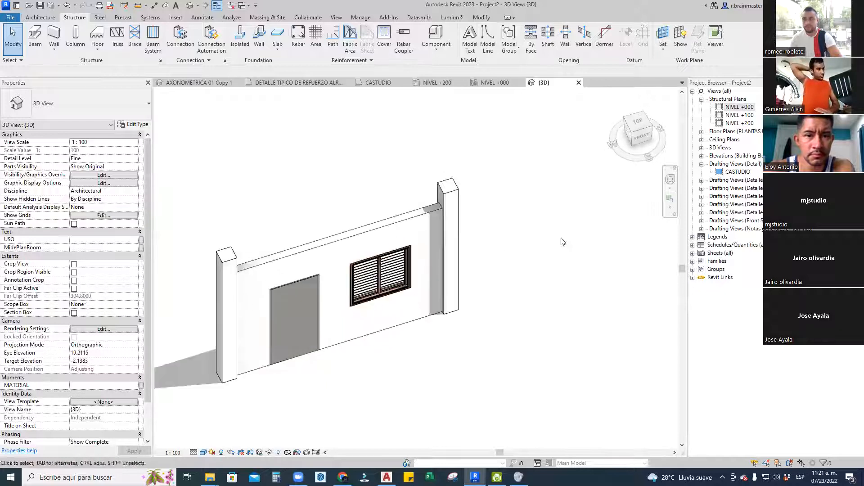
# Open the NIVEL +000 structural plan and bring the whole linked wall into view
pyautogui.doubleClick(731, 107)
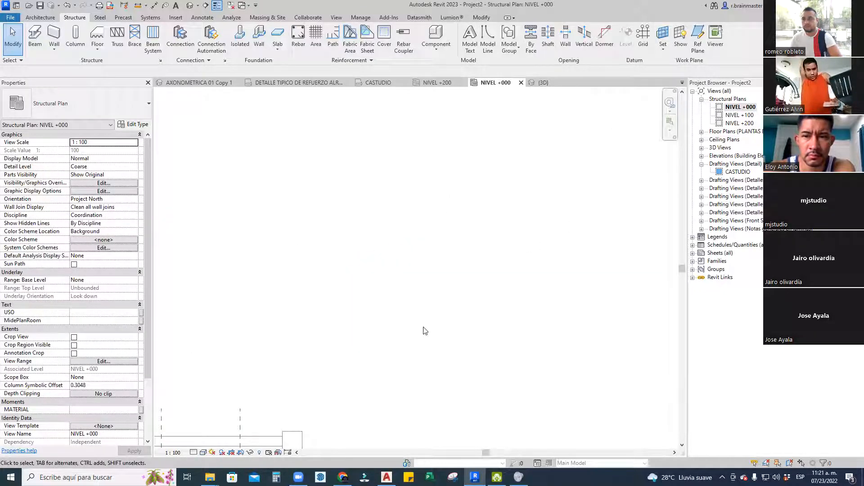
pyautogui.moveTo(394, 279); pyautogui.dragTo(505, 240, button='middle')
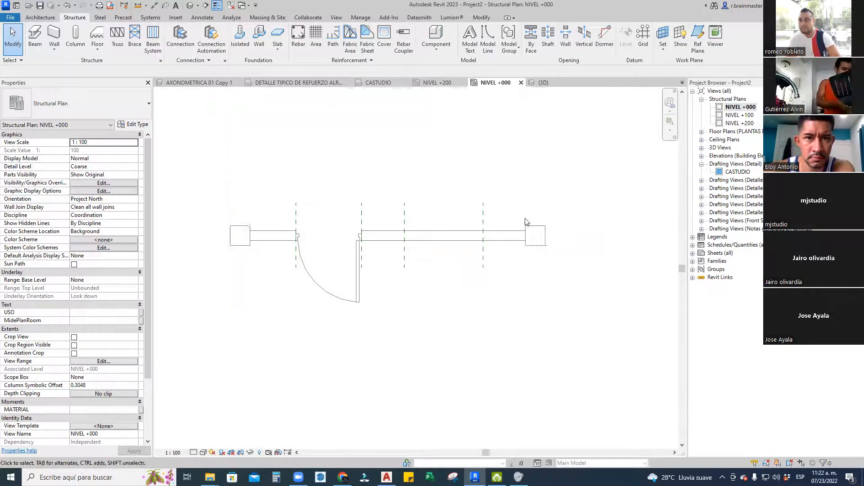
pyautogui.moveTo(503, 207); pyautogui.dragTo(447, 185, button='middle')
pyautogui.moveTo(346, 183); pyautogui.dragTo(348, 184, button='middle')
pyautogui.moveTo(417, 140); pyautogui.dragTo(438, 149, button='middle')
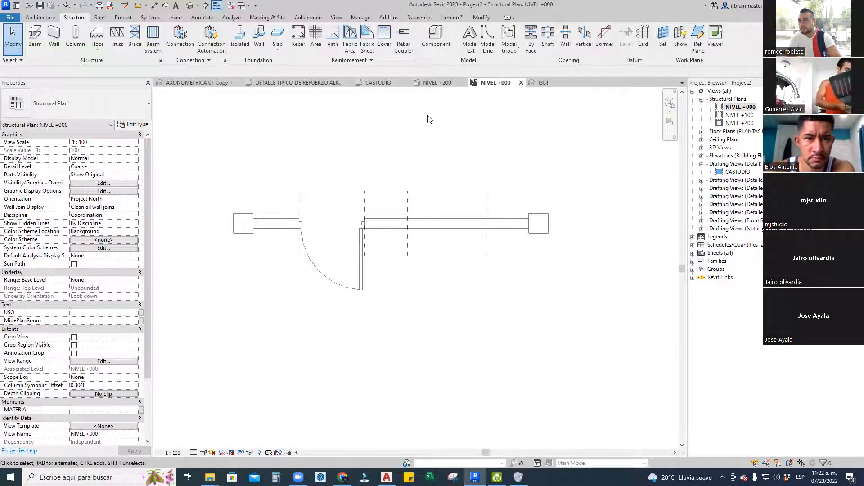
pyautogui.click(310, 18)
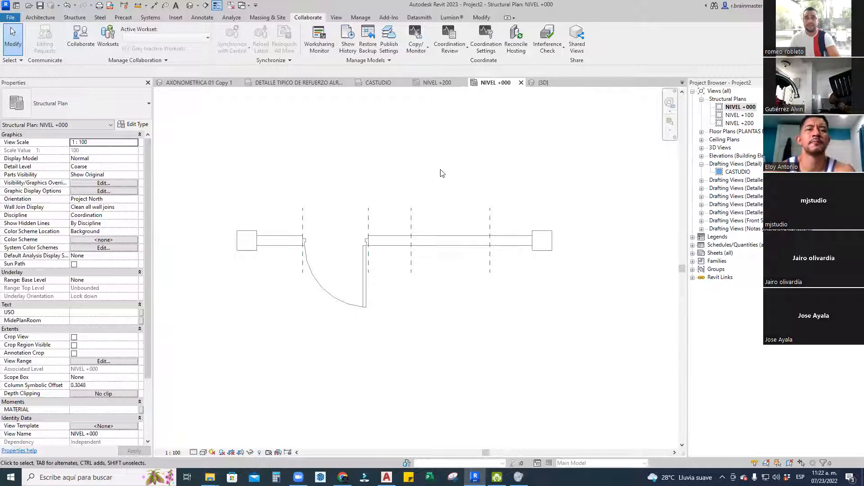
# Draw a vertical grid line through the centre of the column at the door end of the wall
pyautogui.click(73, 19)
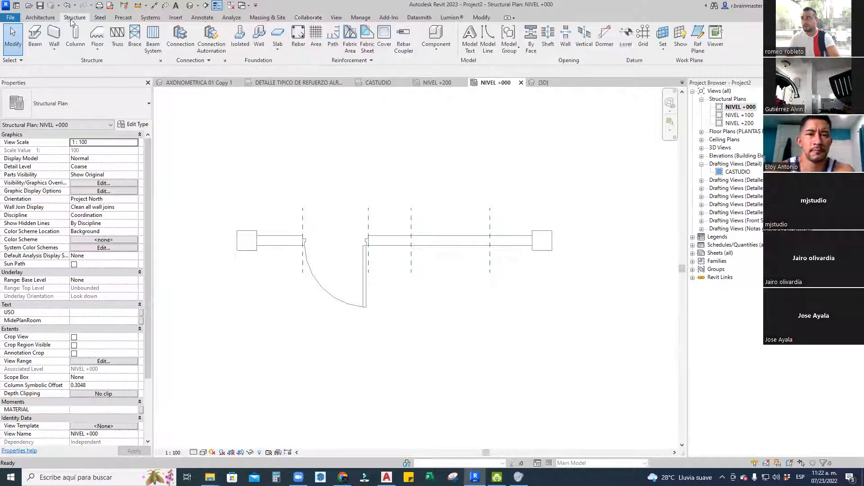
pyautogui.click(643, 36)
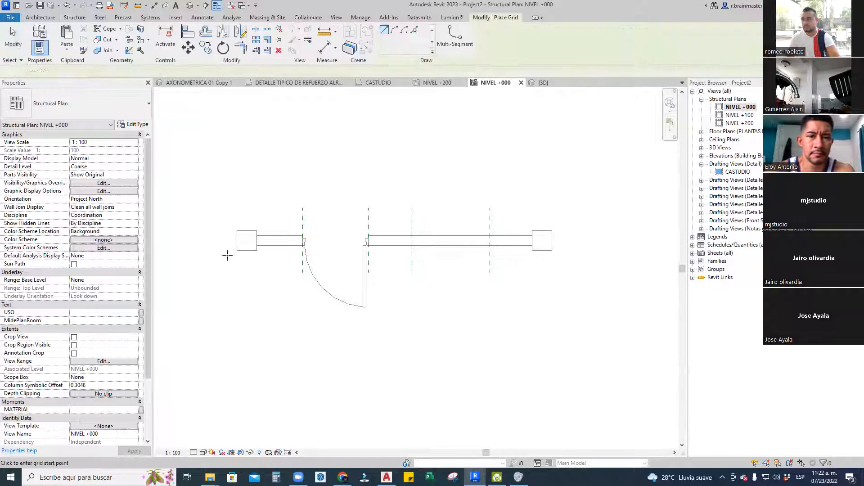
pyautogui.click(247, 250)
pyautogui.click(247, 149)
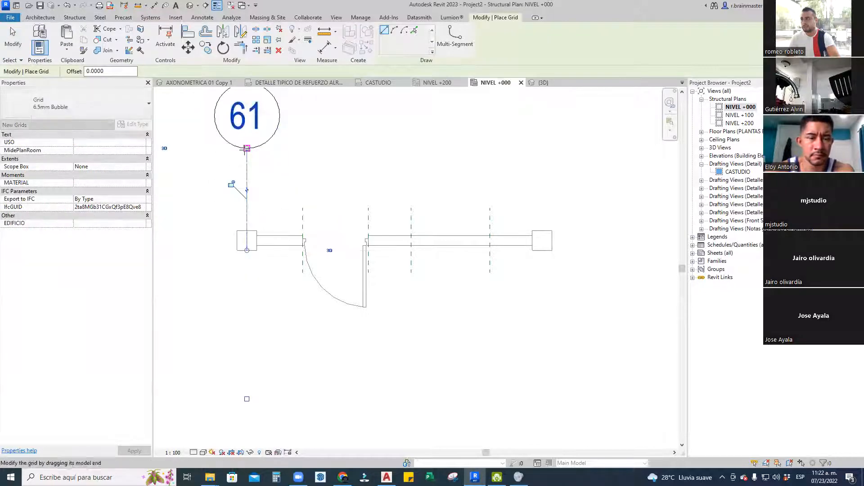
pyautogui.press('Escape')
pyautogui.press('Escape')
pyautogui.scroll(-2, 251, 170)
# Copy the grid line from the door-end column to the centre of the column at the window end
pyautogui.click(247, 209)
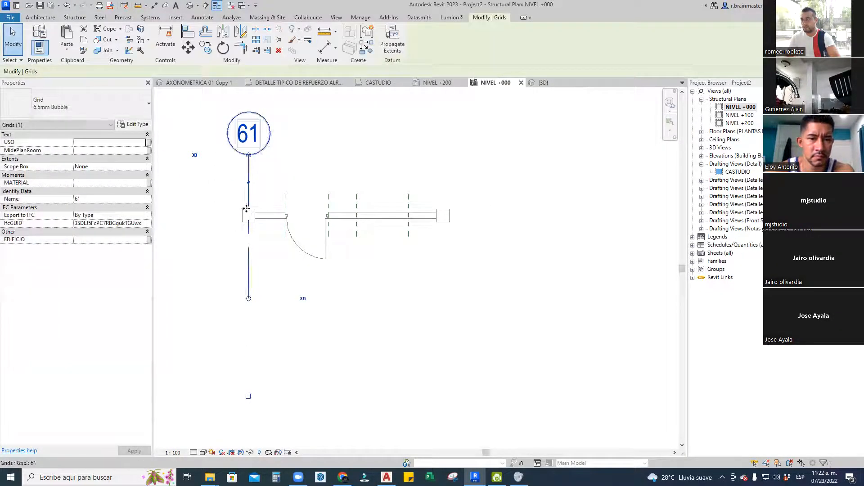
pyautogui.click(205, 47)
pyautogui.click(248, 212)
pyautogui.click(441, 216)
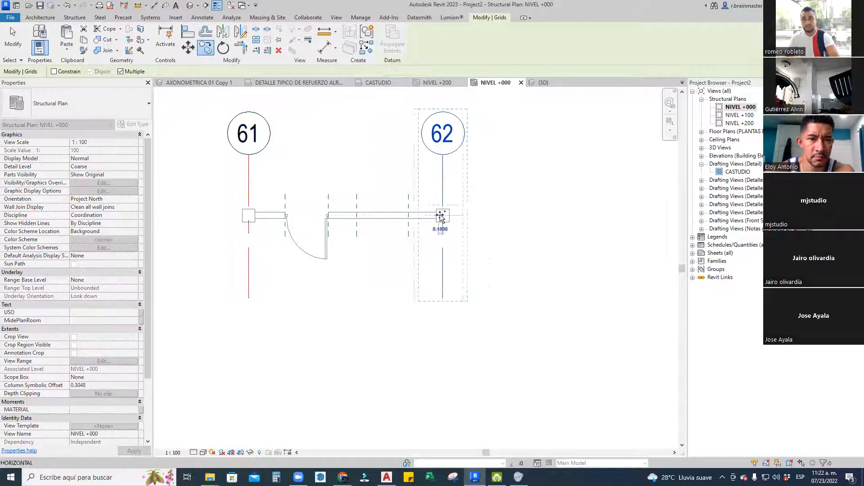
pyautogui.press('Escape')
# Rename the door-end grid line as 01 and the window-end grid line as 02
pyautogui.click(249, 135)
pyautogui.click(253, 138)
pyautogui.write('01')
pyautogui.press('Return')
pyautogui.click(442, 134)
pyautogui.click(449, 138)
pyautogui.write('02')
pyautogui.press('Return')
pyautogui.press('Escape')
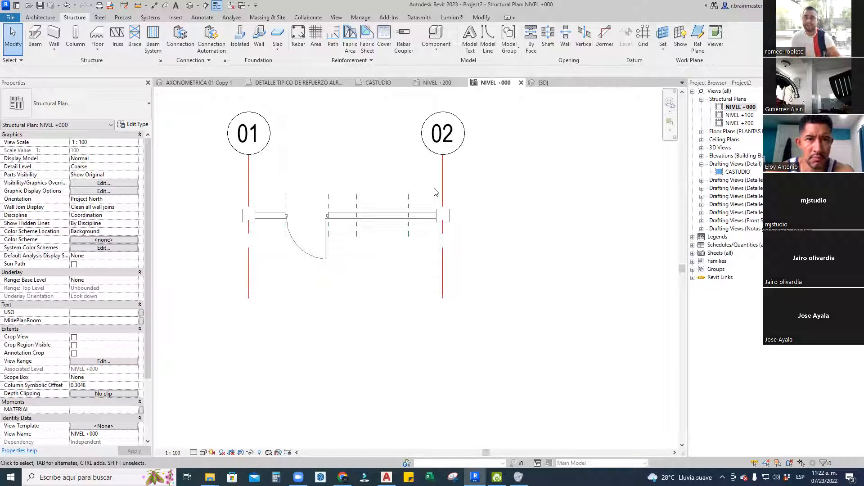
# Start Copy/Monitor on the linked CONFINAMIENTO REP model
pyautogui.scroll(2, 286, 232)
pyautogui.scroll(1, 318, 247)
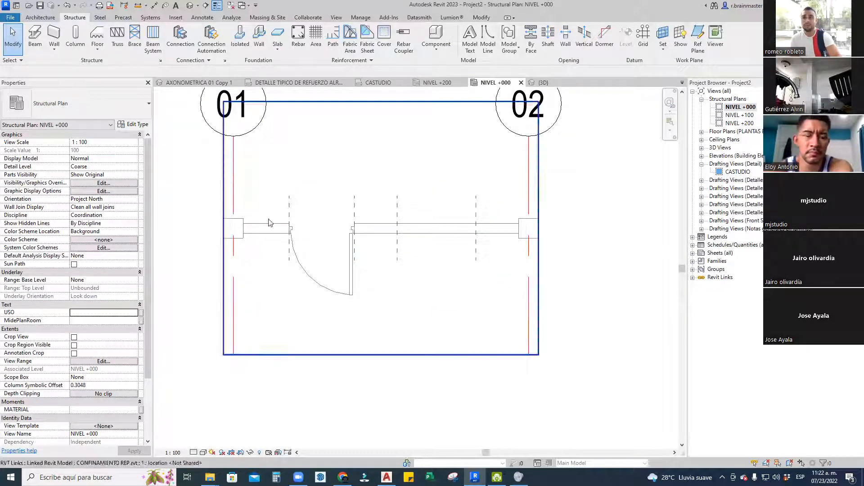
pyautogui.click(308, 18)
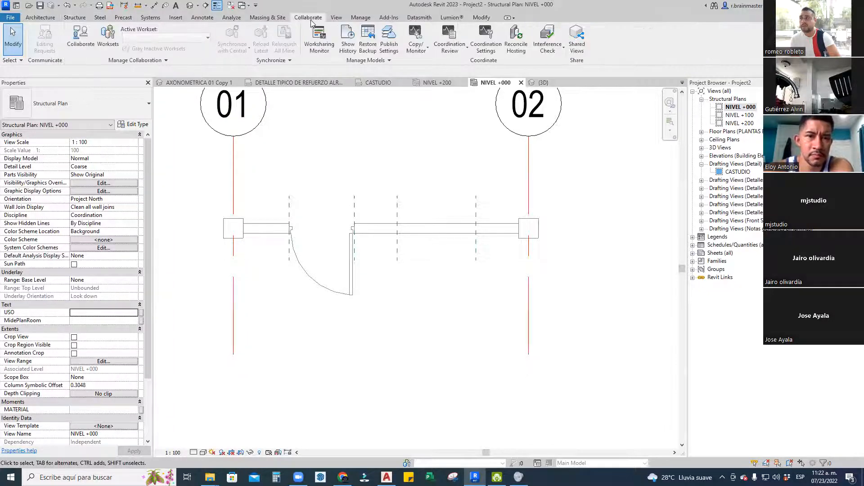
pyautogui.click(426, 48)
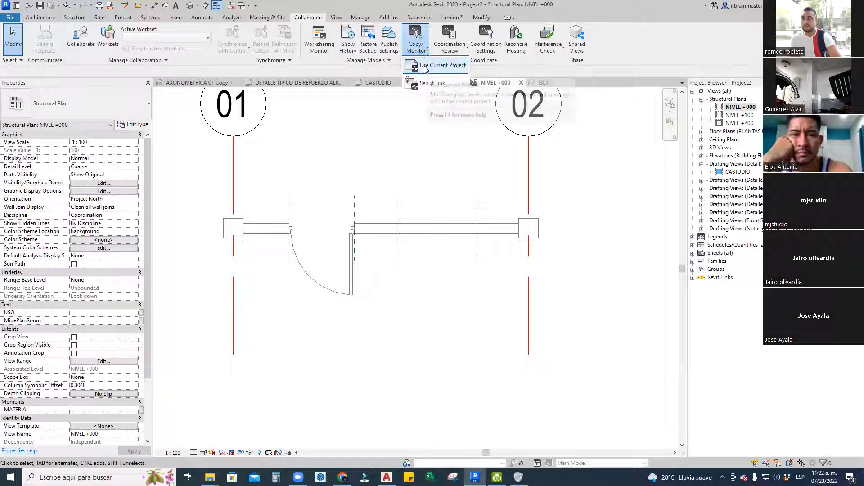
pyautogui.click(430, 84)
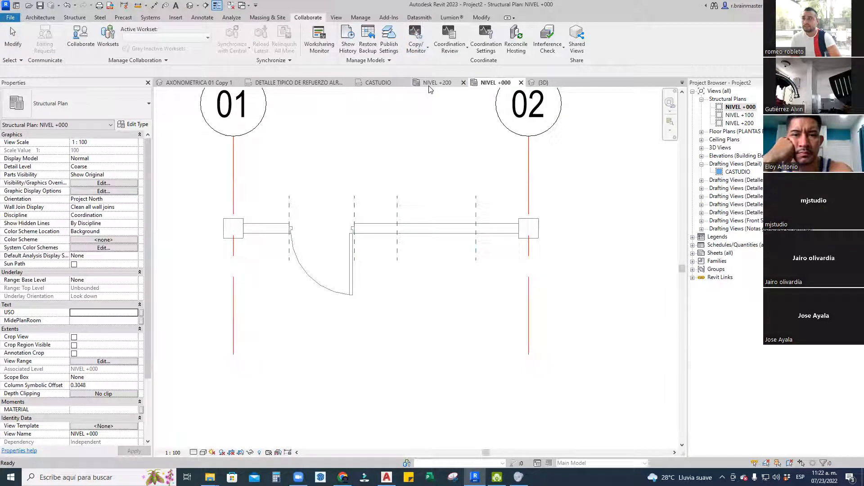
pyautogui.click(409, 223)
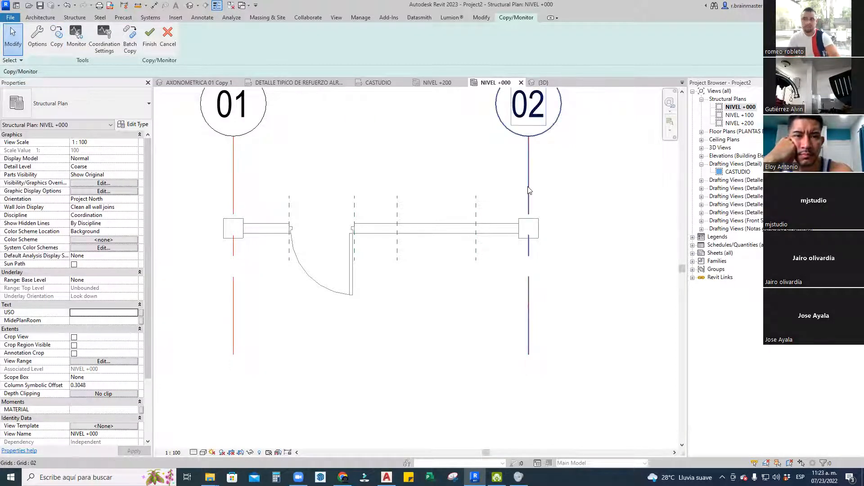
# Open the column type mapping in the Copy/Monitor options for the linked model
pyautogui.click(37, 48)
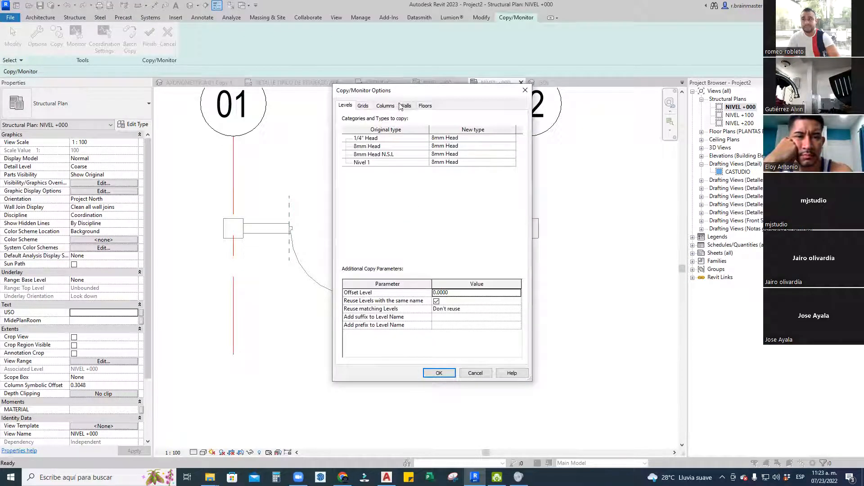
pyautogui.moveTo(416, 92); pyautogui.dragTo(396, 89)
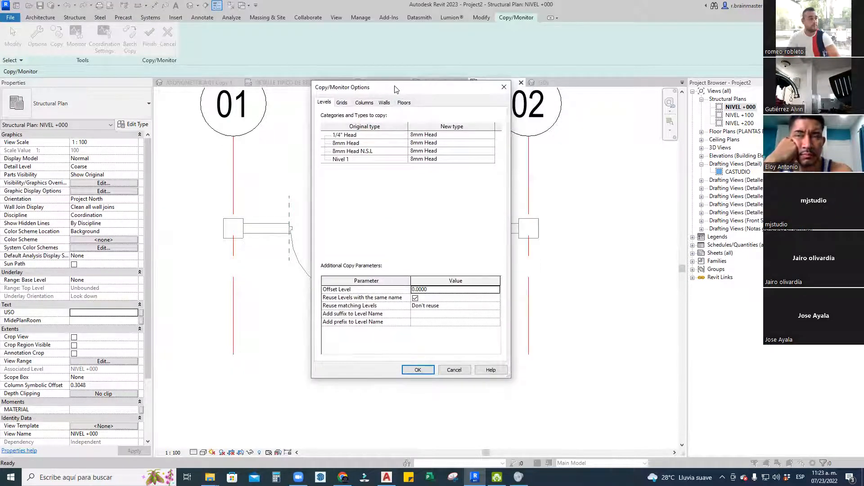
pyautogui.click(366, 103)
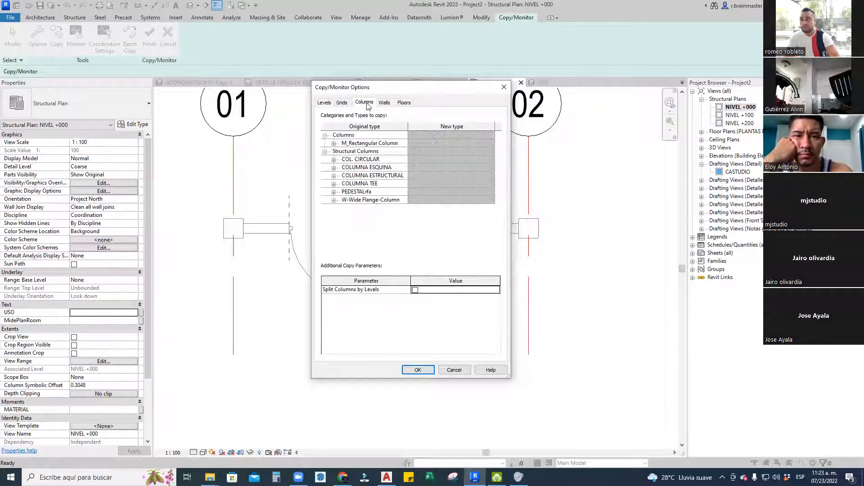
pyautogui.click(385, 105)
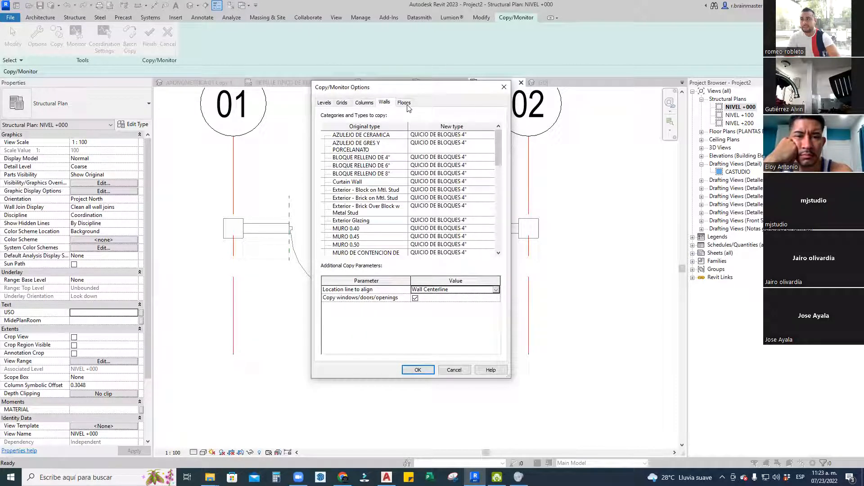
pyautogui.click(406, 105)
pyautogui.click(366, 104)
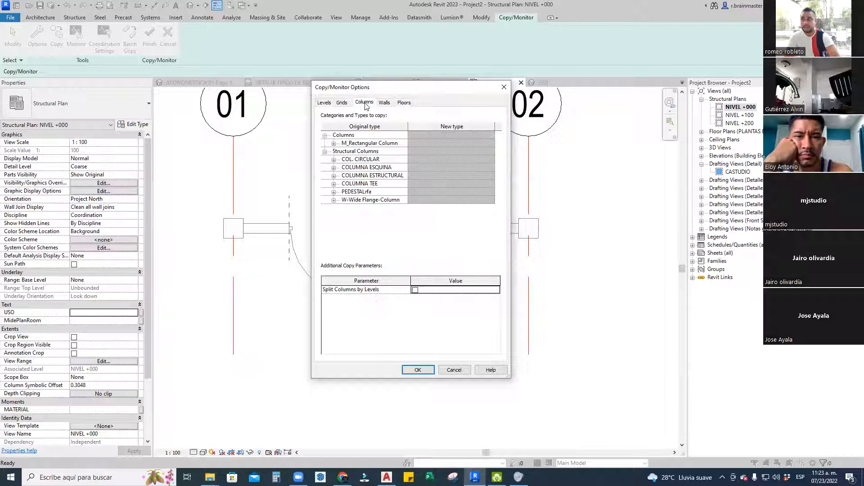
pyautogui.click(372, 129)
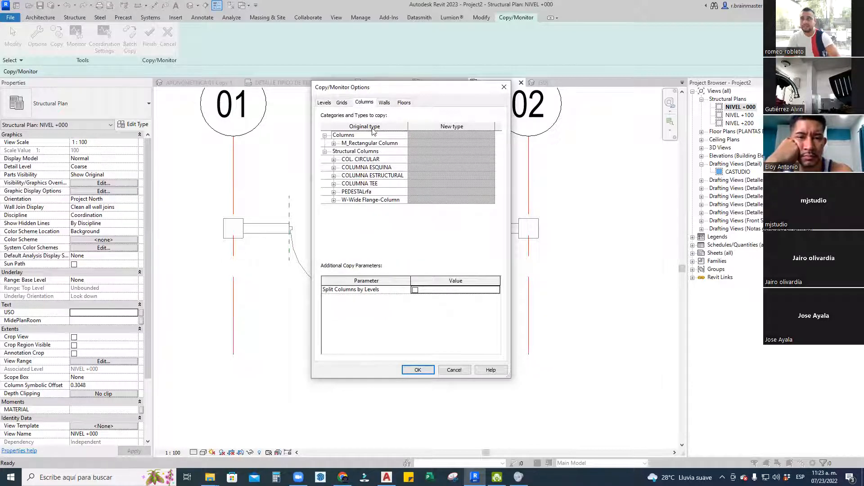
pyautogui.moveTo(378, 91); pyautogui.dragTo(357, 112)
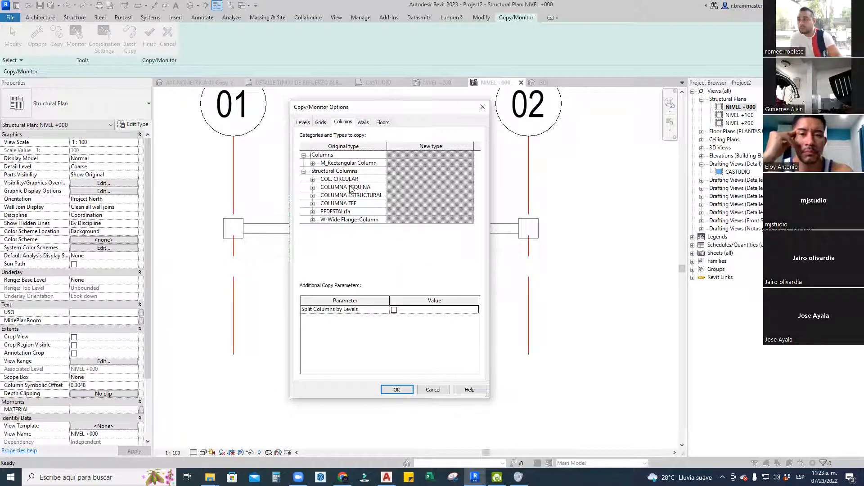
# Expand the COLUMNA ESTRUCTURAL family in the column mapping and select its COL.0.30X0.30 type
pyautogui.click(328, 164)
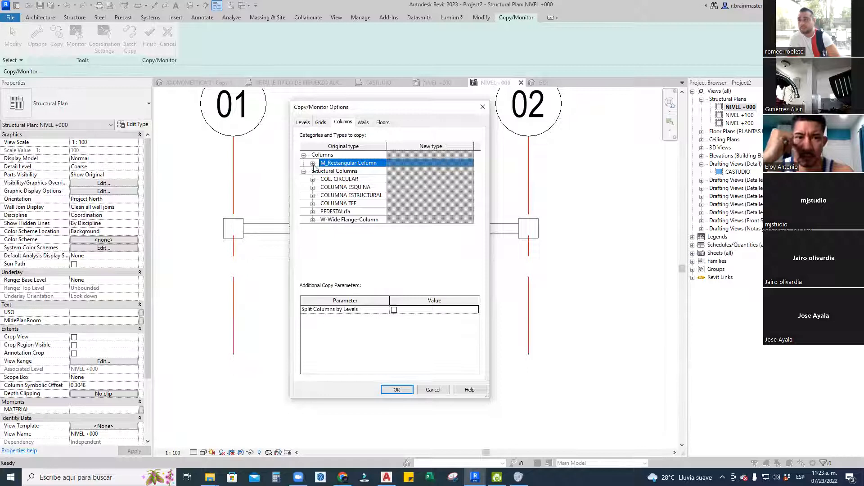
pyautogui.click(312, 163)
pyautogui.moveTo(386, 147); pyautogui.dragTo(407, 166)
pyautogui.click(312, 163)
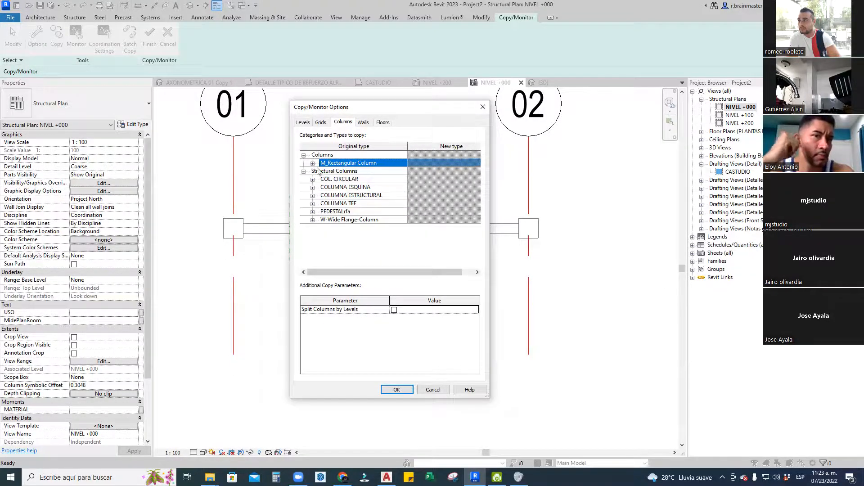
pyautogui.click(348, 195)
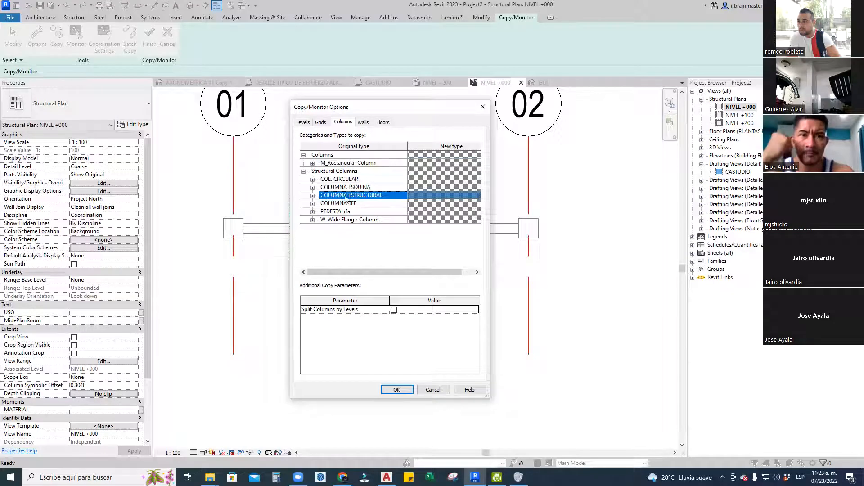
pyautogui.click(312, 196)
pyautogui.click(342, 203)
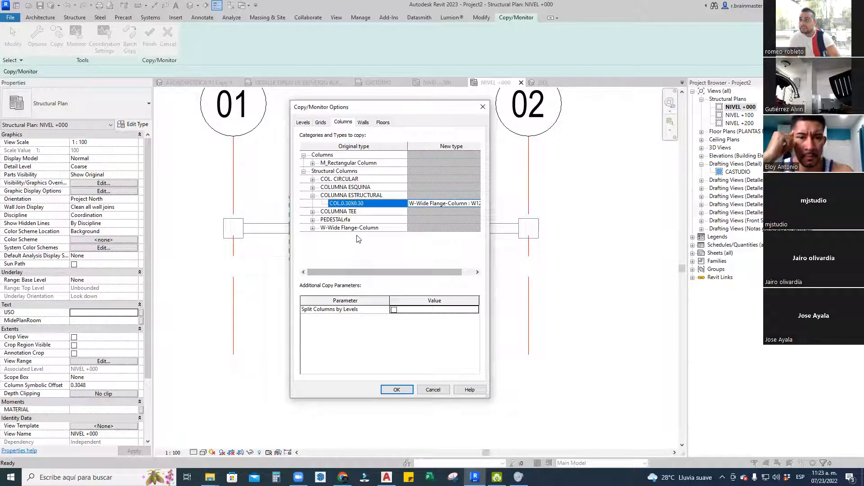
# Map the linked COL.0.30X0.30 column to the new type COLUMNA ESTRUCTURAL : COL.0.30X0.30 and accept the Copy/Monitor options
pyautogui.moveTo(369, 272); pyautogui.dragTo(382, 271)
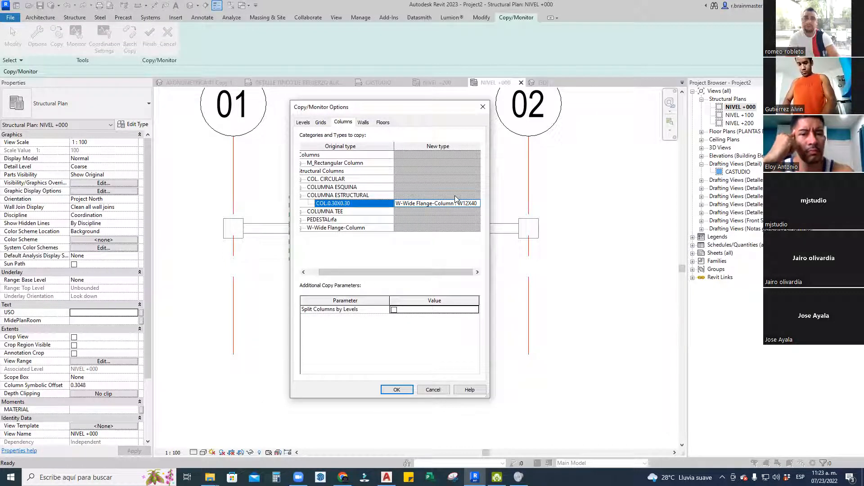
pyautogui.click(476, 206)
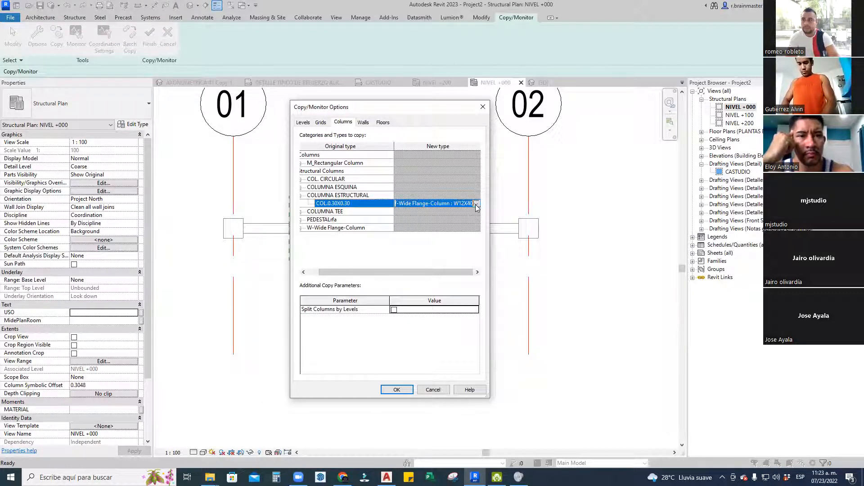
pyautogui.click(475, 205)
pyautogui.moveTo(509, 227); pyautogui.dragTo(508, 219)
pyautogui.scroll(2, 435, 234)
pyautogui.scroll(1, 434, 233)
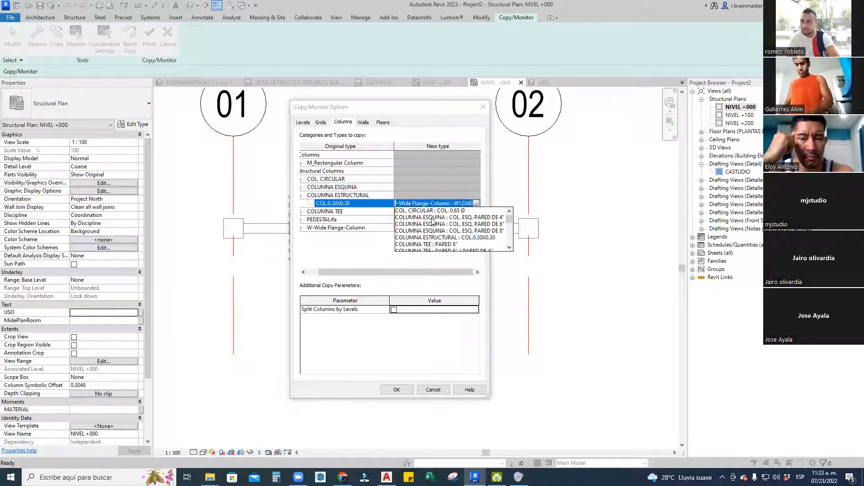
pyautogui.click(485, 238)
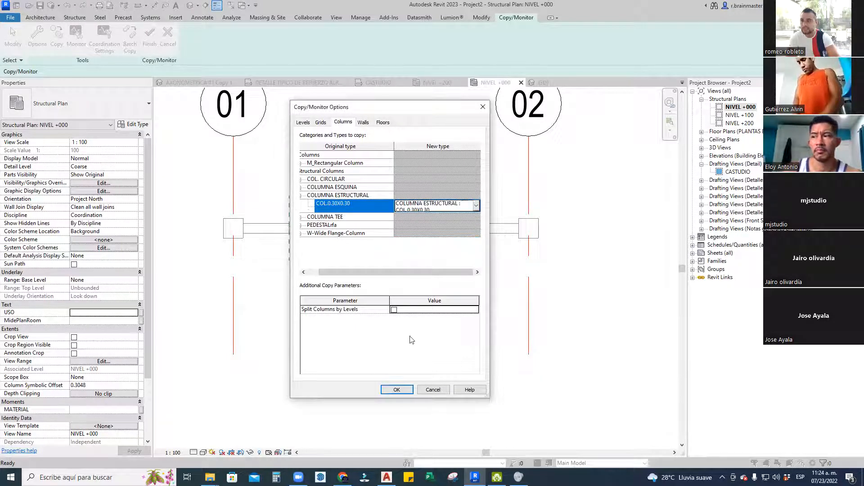
pyautogui.click(398, 390)
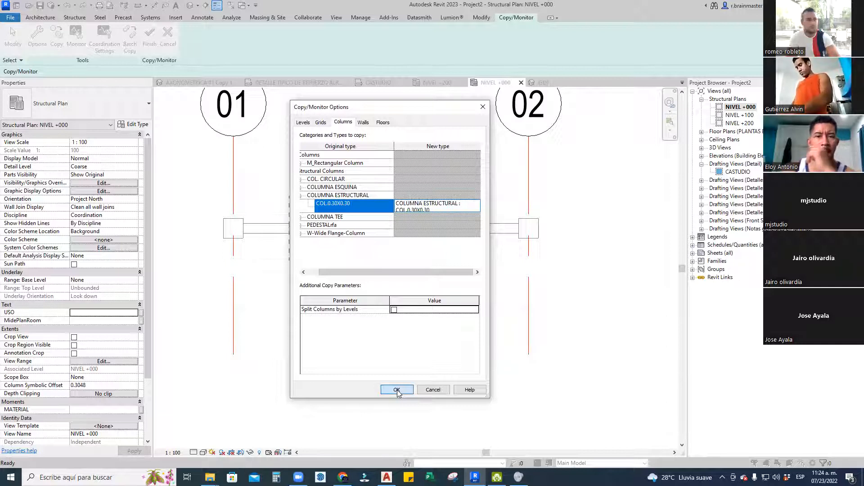
pyautogui.click(397, 390)
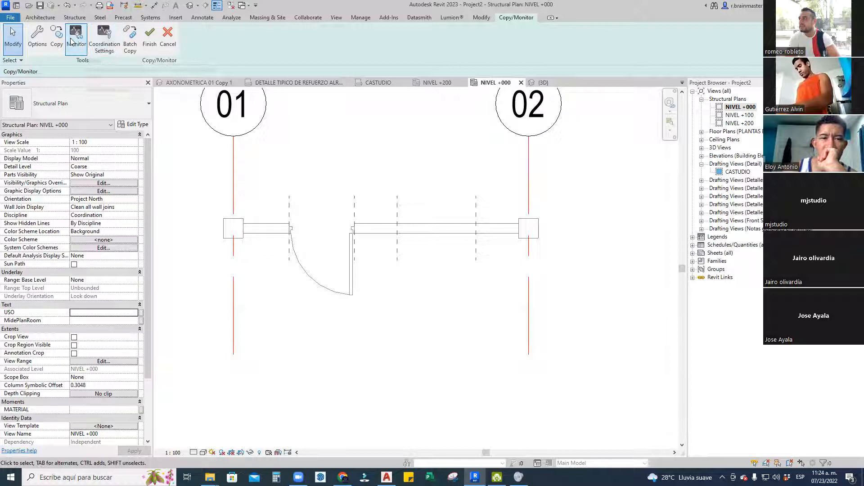
# Copy the linked columns at grids 01 and 02 into the project and finish Copy/Monitor
pyautogui.click(56, 37)
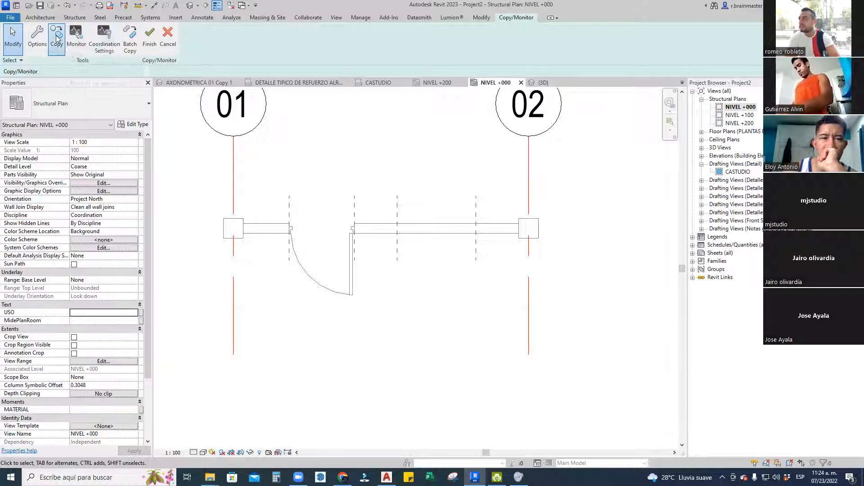
pyautogui.click(240, 225)
pyautogui.click(540, 233)
pyautogui.click(149, 38)
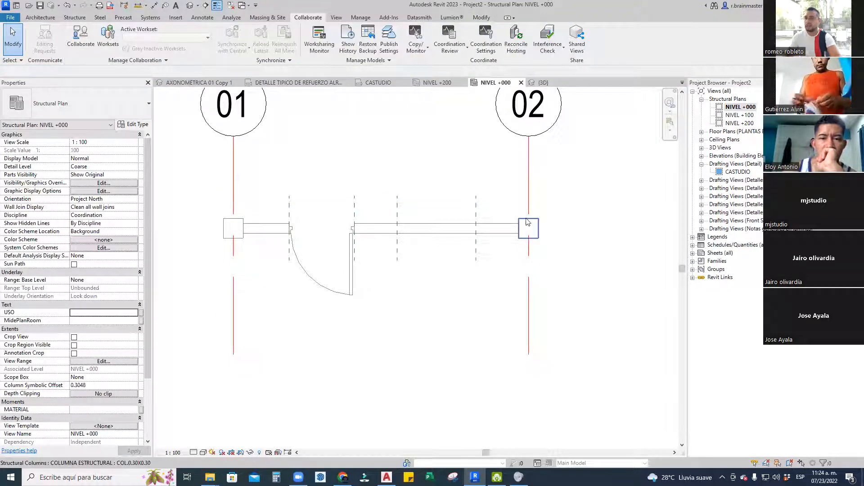
# Hide the CONFINAMIENTO REP.rvt link in the 3D view through its visibility/graphics overrides
pyautogui.click(190, 5)
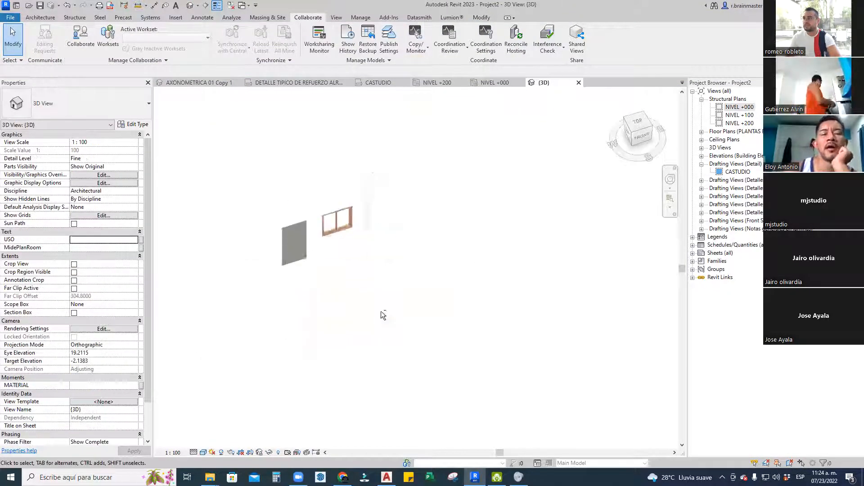
pyautogui.click(336, 256)
pyautogui.click(383, 282)
pyautogui.press('v')
pyautogui.press('g')
pyautogui.click(439, 136)
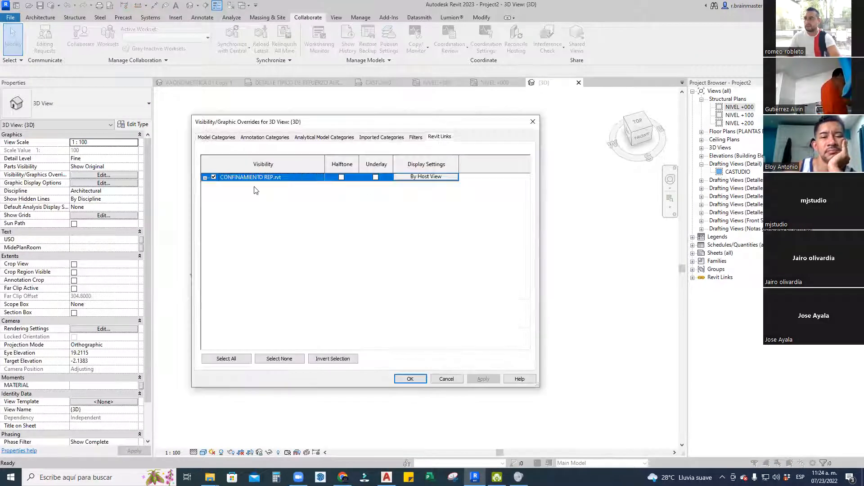
pyautogui.click(410, 378)
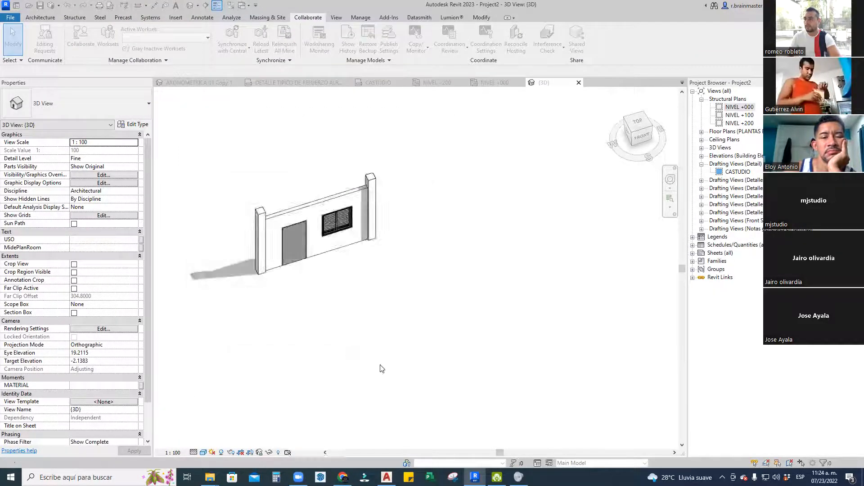
pyautogui.moveTo(362, 268); pyautogui.dragTo(361, 267, button='middle')
pyautogui.press('v')
pyautogui.press('g')
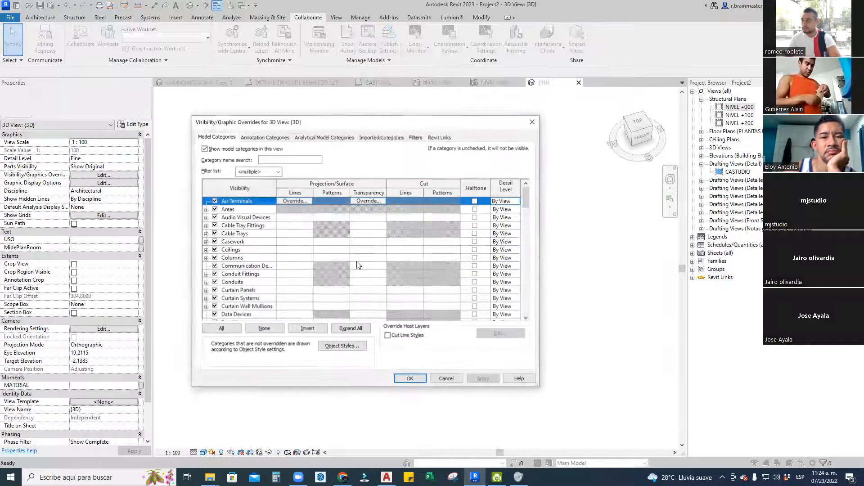
pyautogui.press('Escape')
# In the NIVEL +000 plan, set Phase Created to Phase 1 for the two copied columns at grids 01 and 02
pyautogui.click(495, 83)
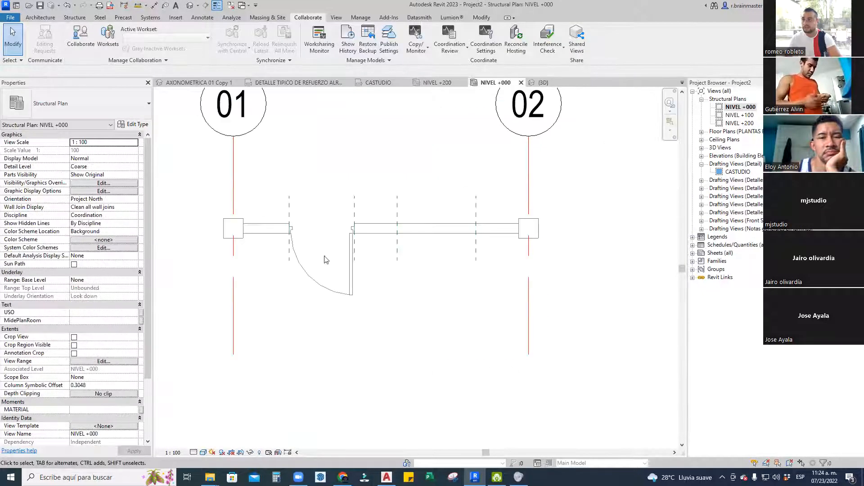
pyautogui.click(243, 238)
pyautogui.scroll(-3, 94, 366)
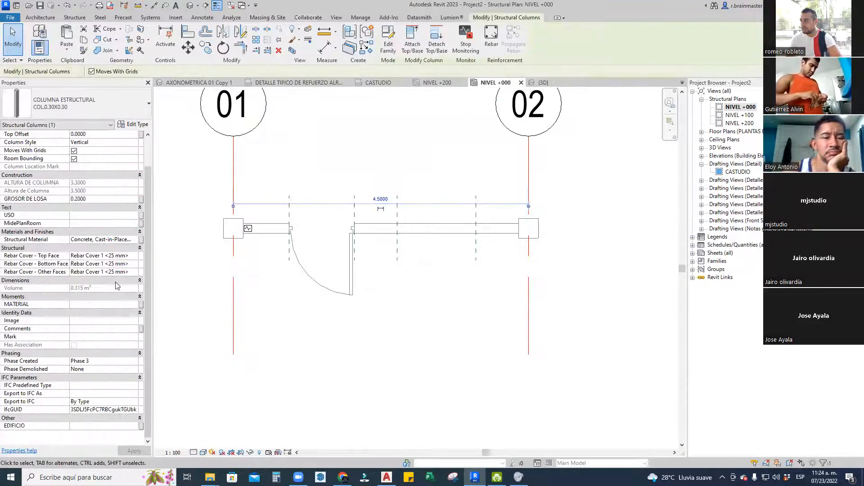
pyautogui.keyDown('ctrl'); pyautogui.click(529, 229); pyautogui.keyUp('ctrl')
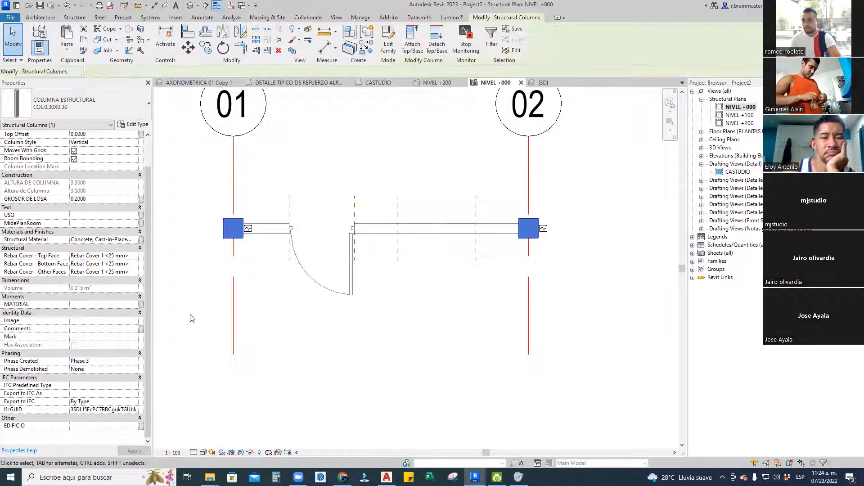
pyautogui.click(133, 362)
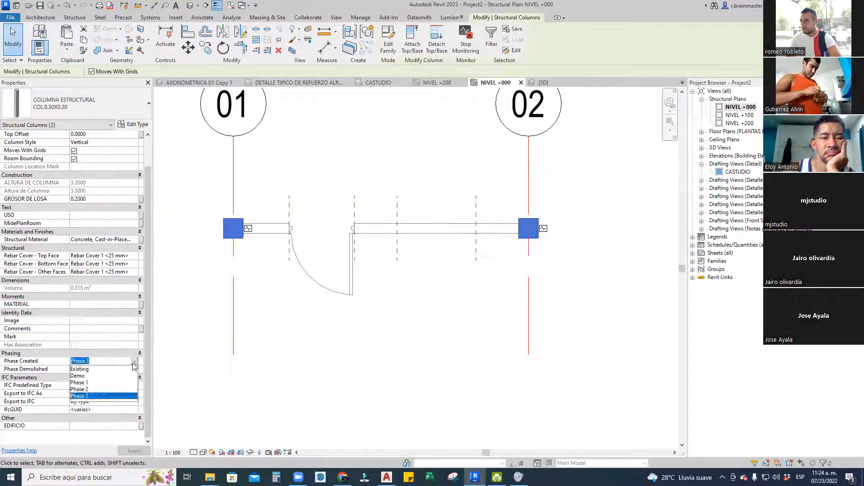
pyautogui.click(80, 382)
pyautogui.click(343, 347)
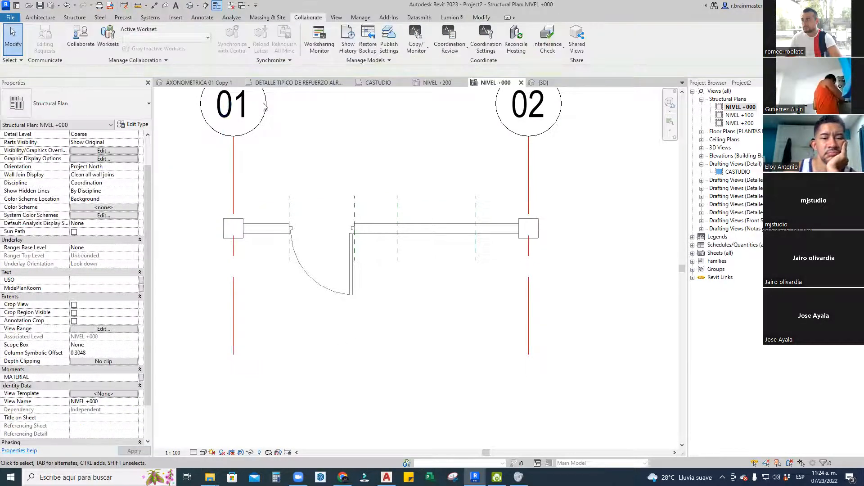
# Select both copied columns in the 3D view and stop monitoring them against the link
pyautogui.click(189, 5)
pyautogui.keyDown('shift'); pyautogui.moveTo(264, 224); pyautogui.dragTo(432, 242, button='middle'); pyautogui.keyUp('shift')
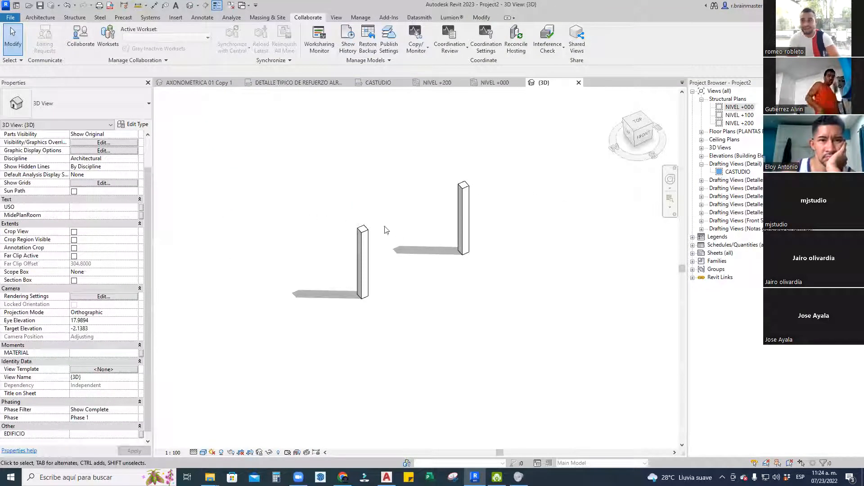
pyautogui.click(364, 238)
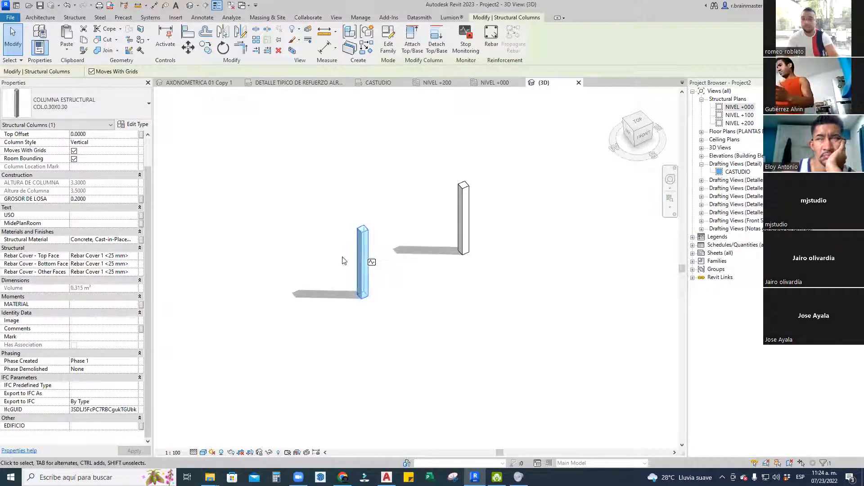
pyautogui.scroll(3, 366, 265)
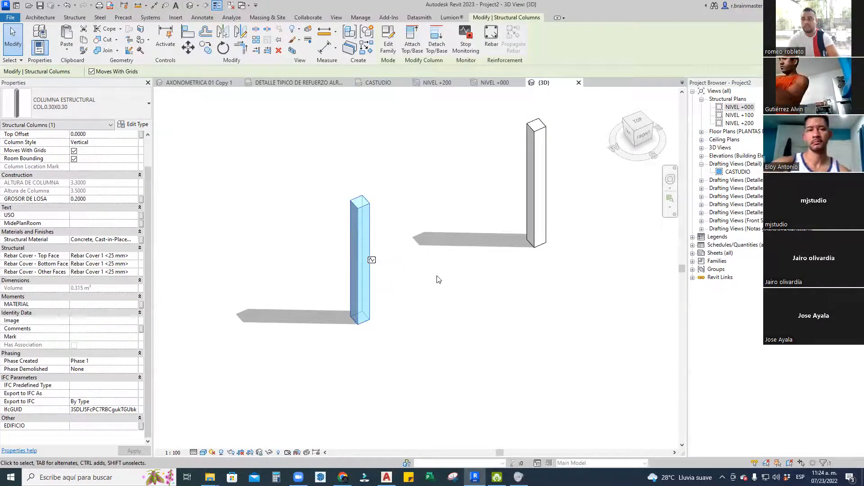
pyautogui.keyDown('ctrl'); pyautogui.click(533, 220); pyautogui.keyUp('ctrl')
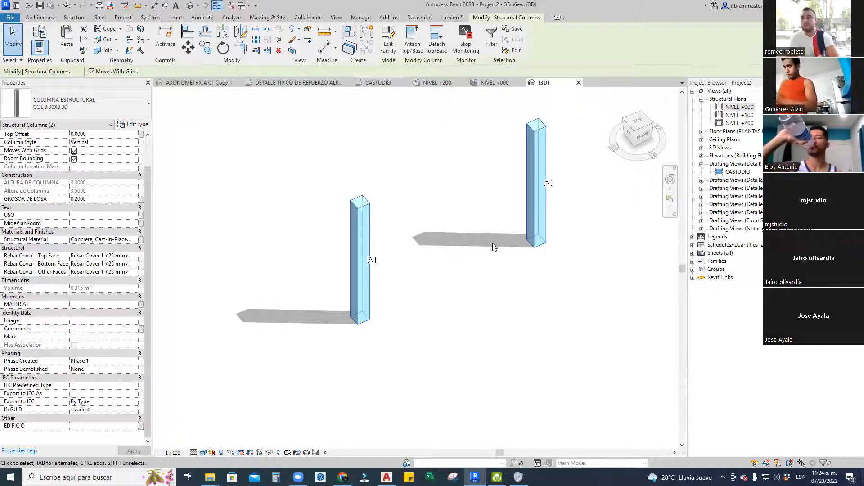
pyautogui.click(465, 41)
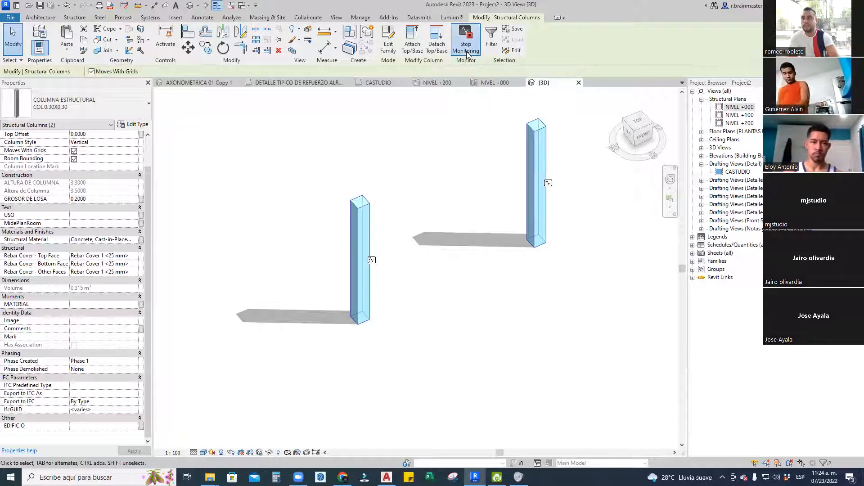
pyautogui.click(450, 213)
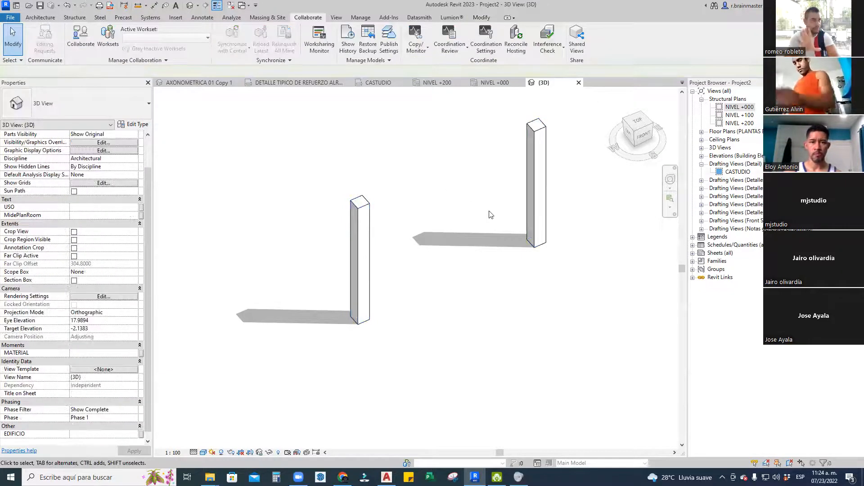
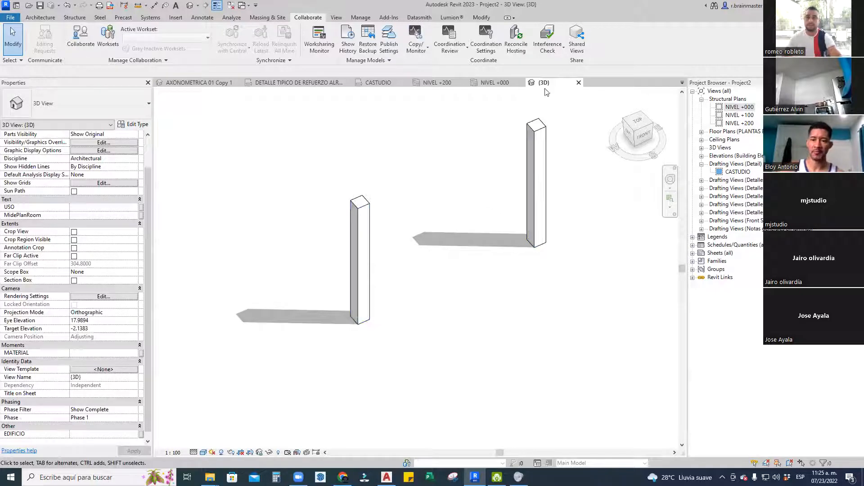
# Turn the CONFINAMIENTO REP.rvt link back on in the 3D view's visibility/graphics overrides
pyautogui.keyDown('shift'); pyautogui.moveTo(488, 149); pyautogui.dragTo(494, 151, button='middle'); pyautogui.keyUp('shift')
pyautogui.press('v')
pyautogui.press('g')
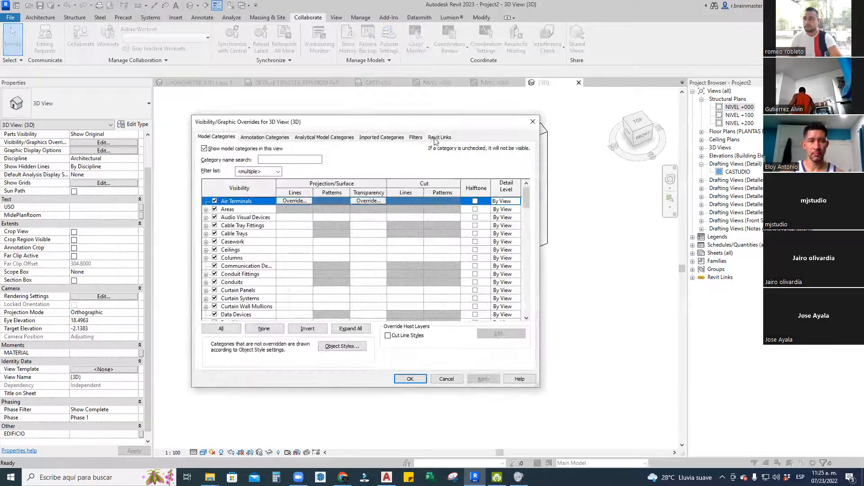
pyautogui.click(436, 138)
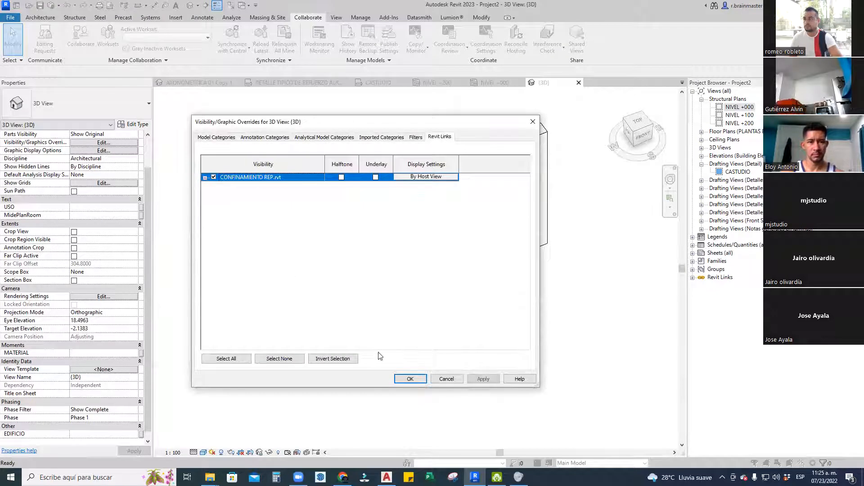
pyautogui.click(410, 379)
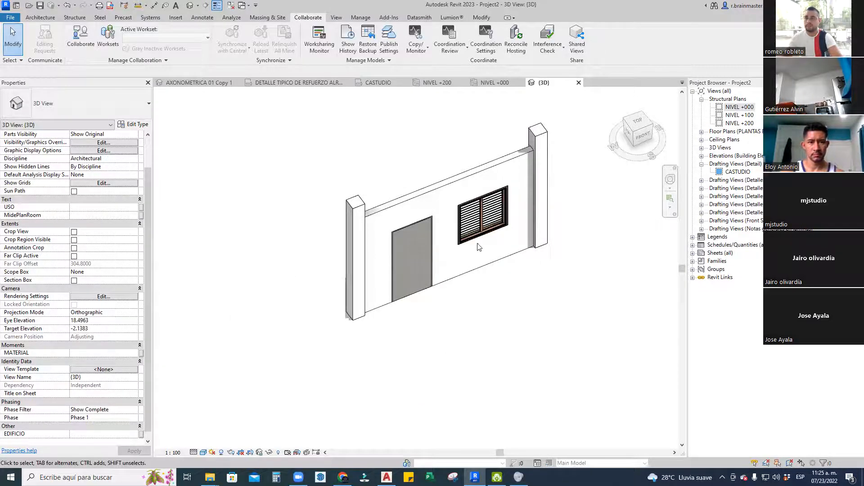
pyautogui.keyDown('shift'); pyautogui.moveTo(565, 261); pyautogui.dragTo(538, 260, button='middle'); pyautogui.keyUp('shift')
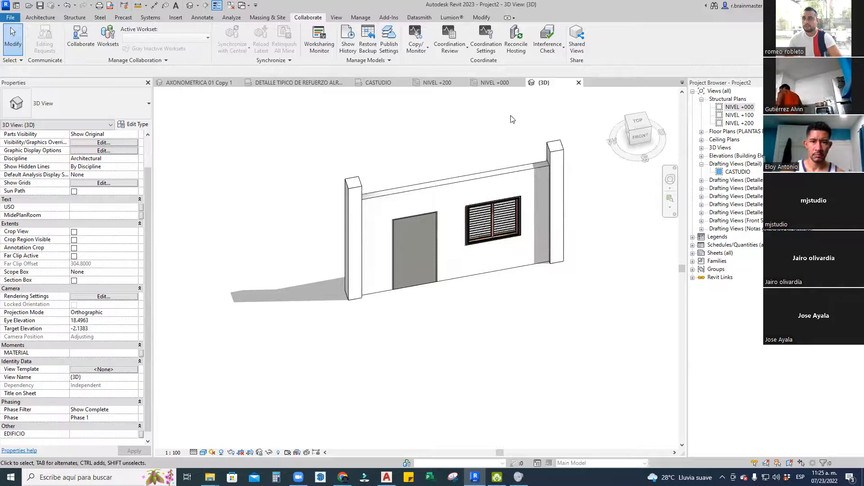
# In the NIVEL +000 plan, start placing a structural column and open the type properties of COL.0.30X0.30
pyautogui.click(494, 83)
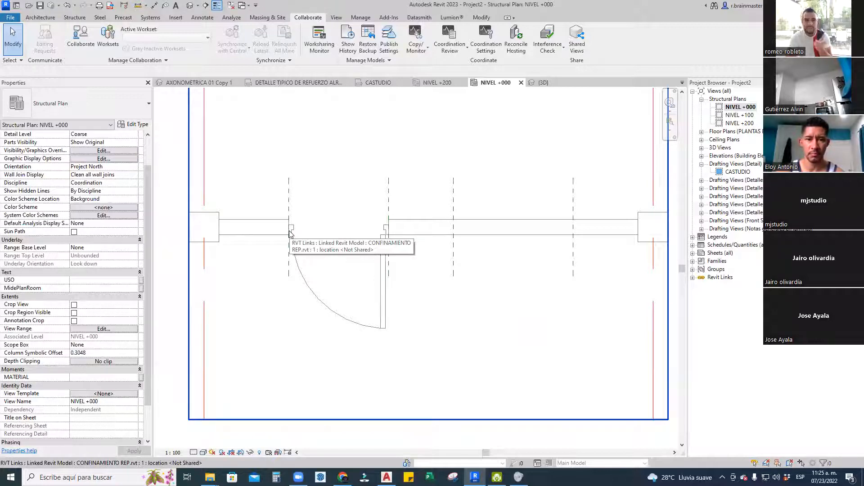
pyautogui.scroll(3, 290, 234)
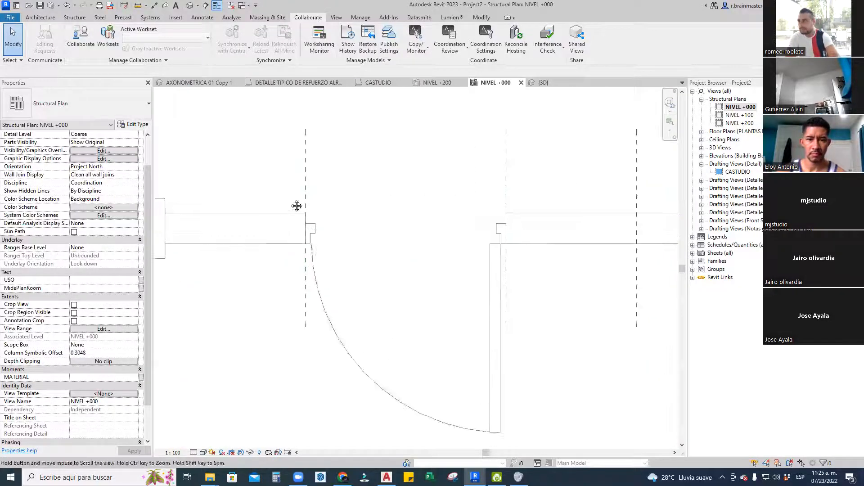
pyautogui.scroll(1, 322, 161)
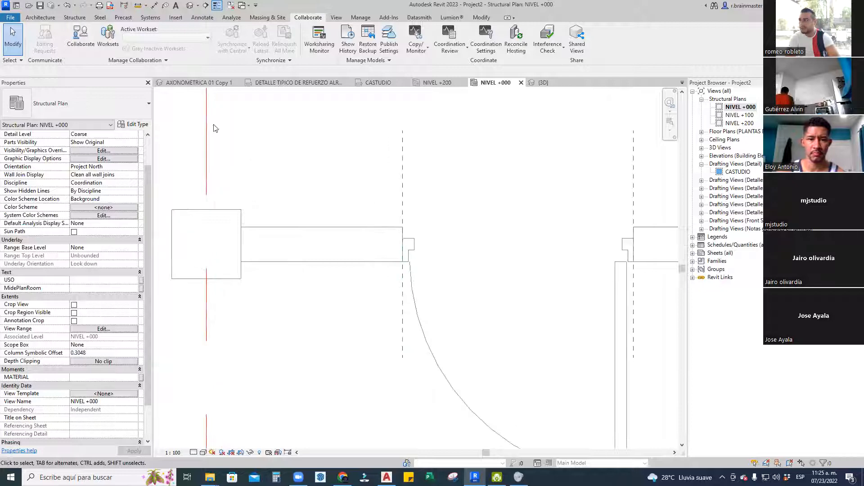
pyautogui.click(72, 18)
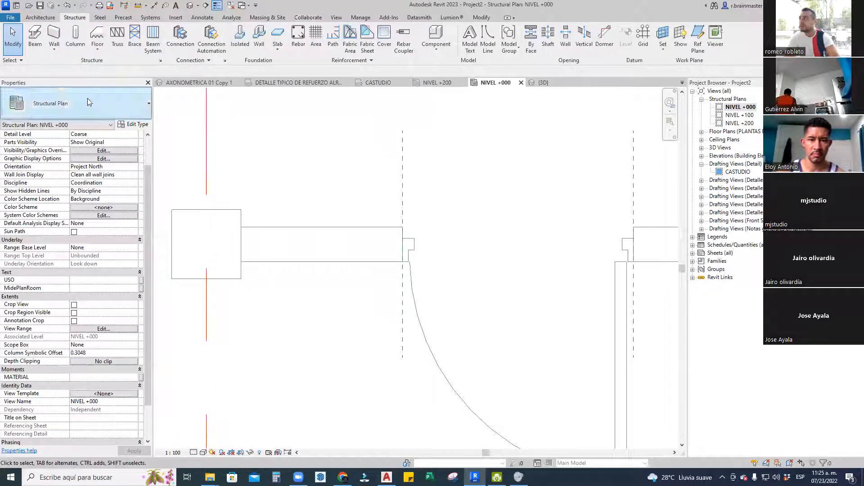
pyautogui.click(77, 36)
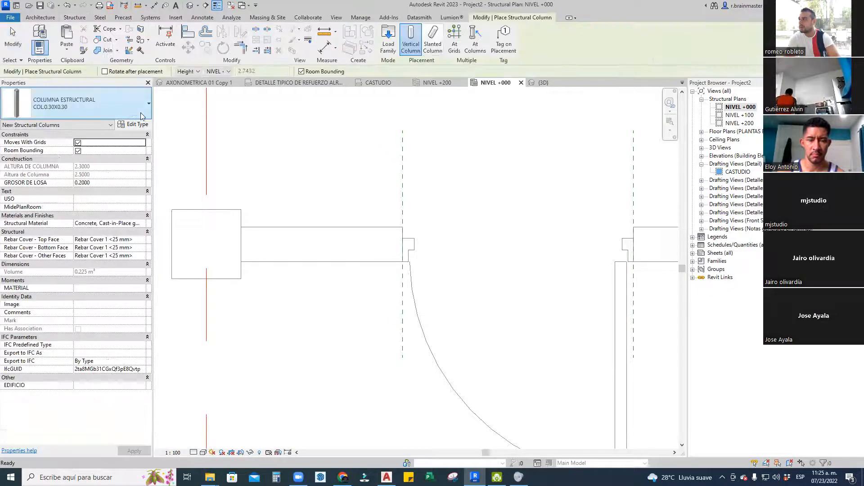
pyautogui.click(133, 124)
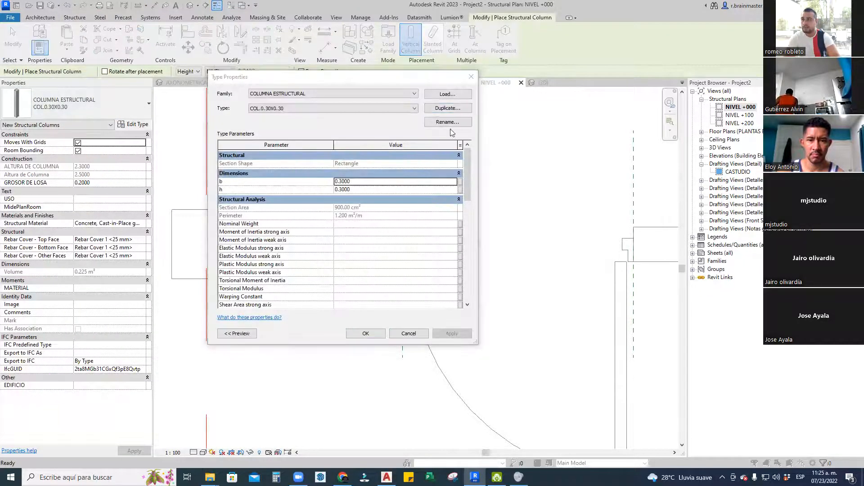
pyautogui.click(448, 108)
pyautogui.click(310, 174)
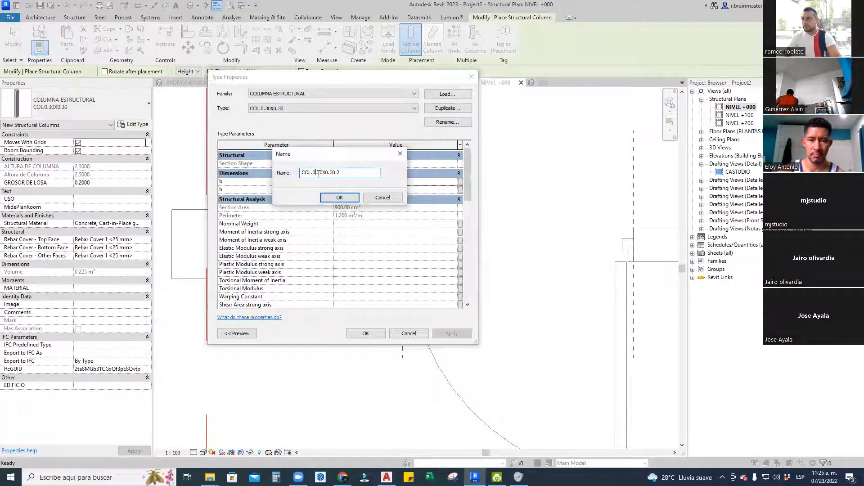
pyautogui.press('Escape')
pyautogui.click(406, 109)
pyautogui.click(407, 109)
# Duplicate the column type as COL.0.15X0.15 and set both its b and h dimensions to 0.15
pyautogui.click(448, 108)
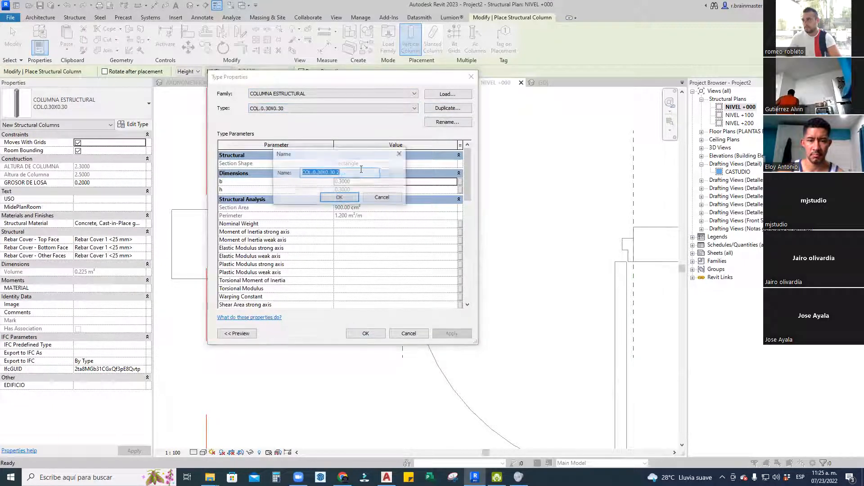
pyautogui.click(349, 173)
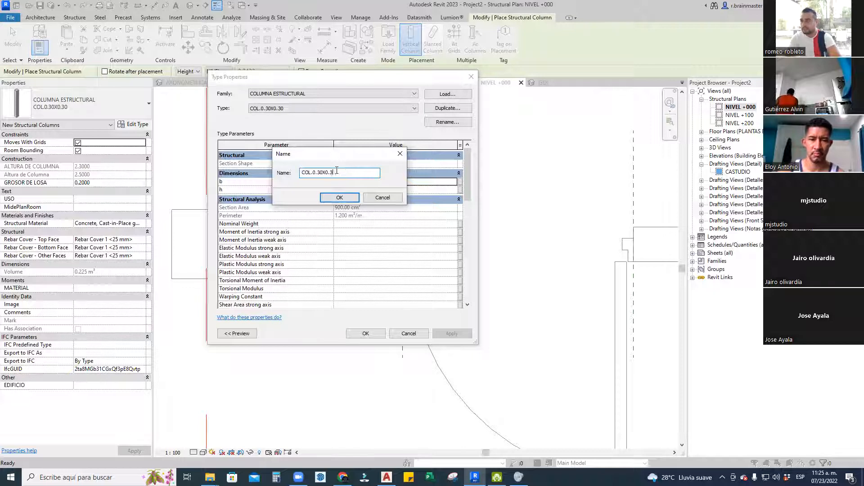
pyautogui.click(322, 173)
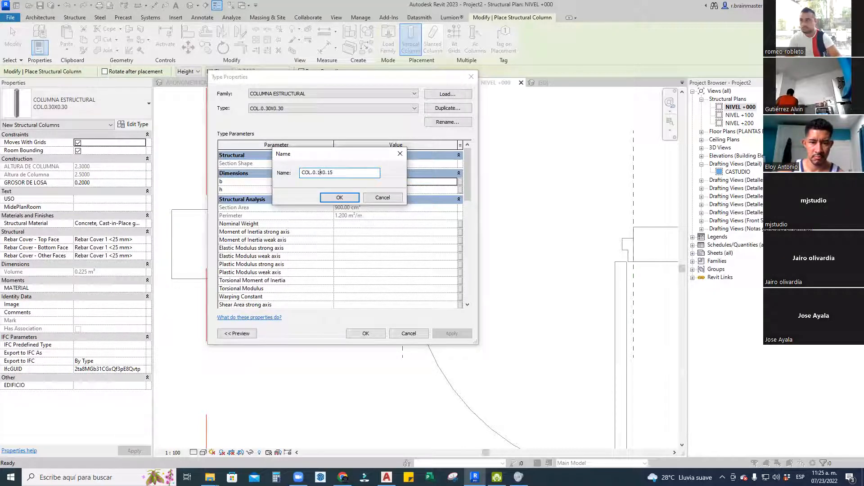
pyautogui.click(358, 201)
pyautogui.click(379, 182)
pyautogui.write('0.150.15')
pyautogui.click(365, 333)
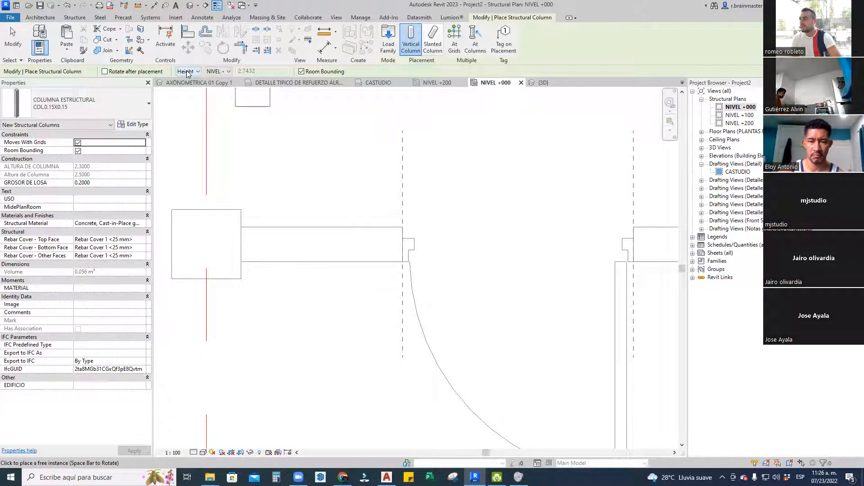
# Place a COL.0.15X0.15 column with its top at NIVEL +100 in the wall segment between grid 01 and the door
pyautogui.click(201, 74)
pyautogui.click(221, 79)
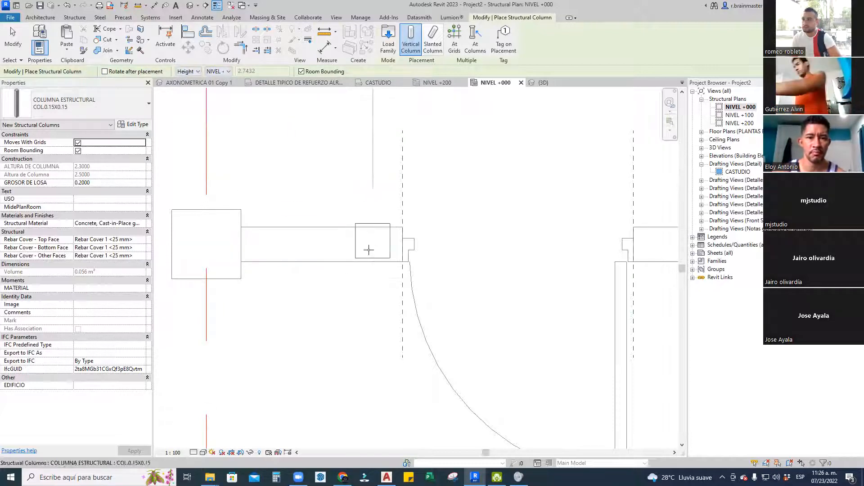
pyautogui.click(373, 241)
pyautogui.scroll(2, 373, 251)
pyautogui.press('Escape')
pyautogui.press('Escape')
# Align the new column with the wall's lower face and with the reference line at the door opening's near edge
pyautogui.press('a')
pyautogui.press('l')
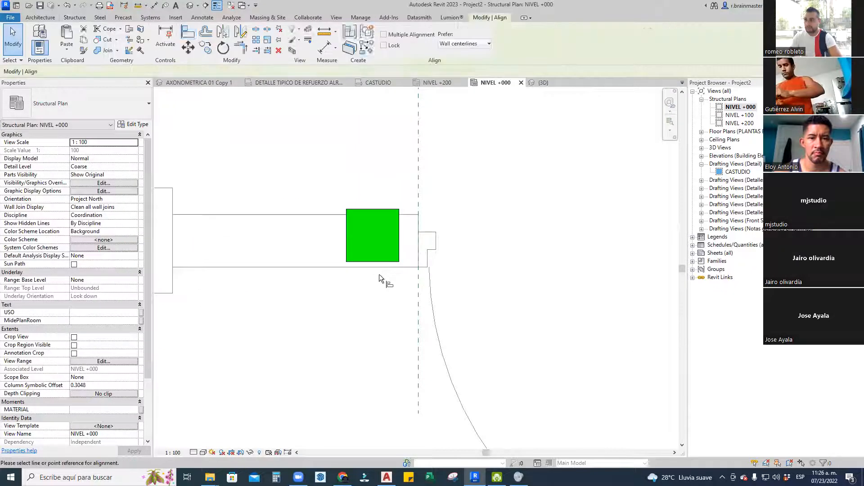
pyautogui.click(381, 268)
pyautogui.click(382, 261)
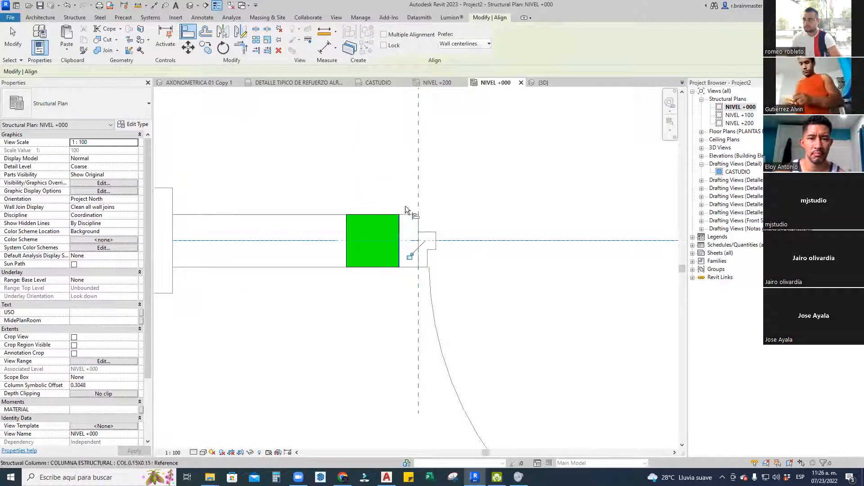
pyautogui.click(417, 190)
pyautogui.click(397, 226)
pyautogui.press('Escape')
pyautogui.press('Escape')
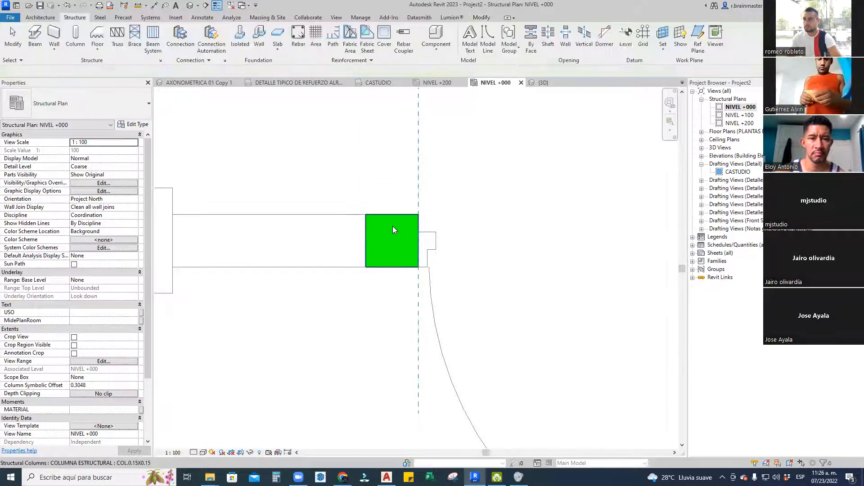
# Copy the column, unconstrained and in multiple, to the door opening's far edge and to the window reference line nearest grid 02
pyautogui.click(393, 226)
pyautogui.press('r')
pyautogui.press('o')
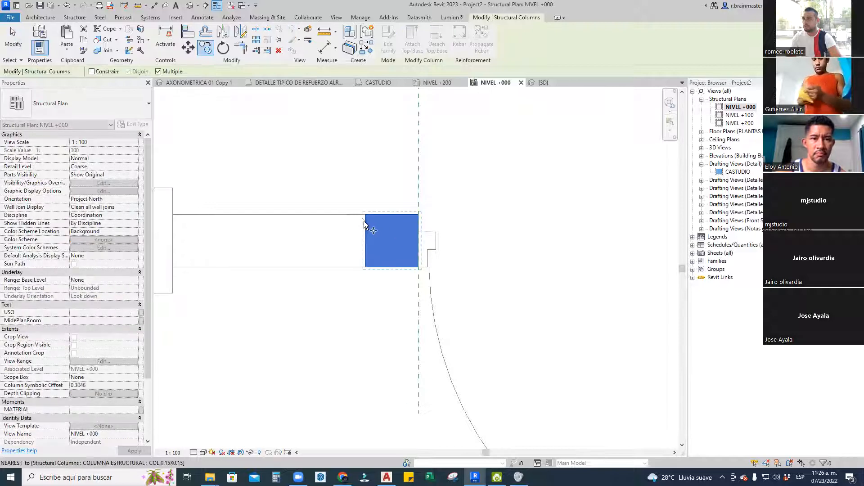
pyautogui.scroll(-2, 385, 216)
pyautogui.click(92, 72)
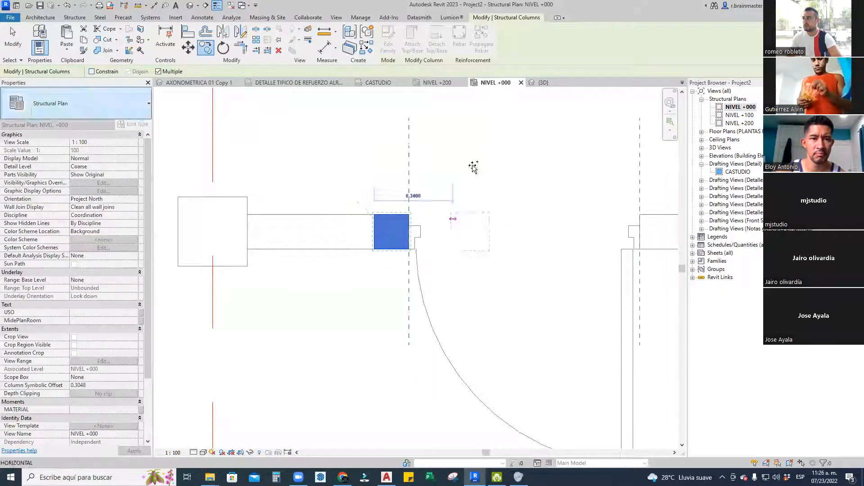
pyautogui.moveTo(470, 219); pyautogui.dragTo(215, 246, button='middle')
pyautogui.click(383, 208)
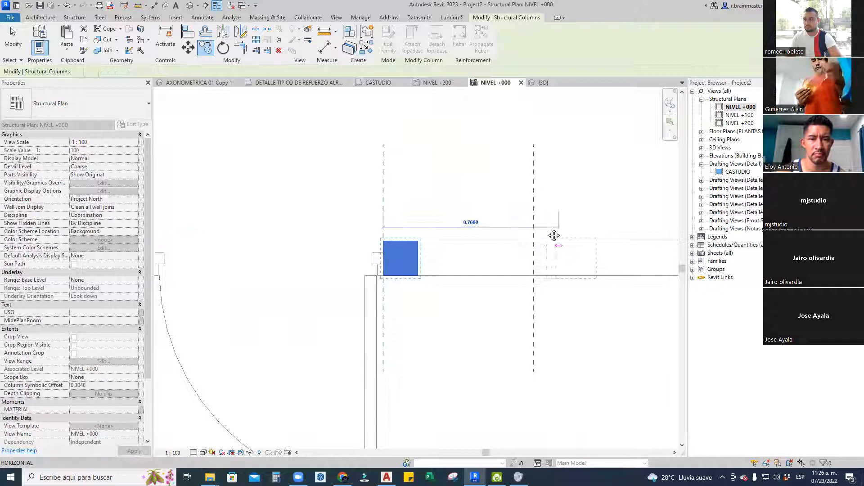
pyautogui.moveTo(554, 235); pyautogui.dragTo(364, 225, button='middle')
pyautogui.click(621, 207)
pyautogui.press('Escape')
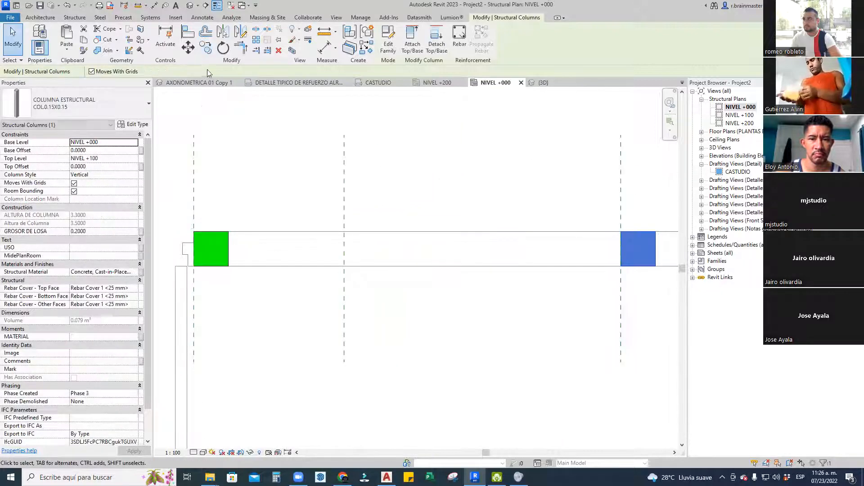
# Copy the last column against the near side of the other window reference line and check the result in the 3D view
pyautogui.click(206, 48)
pyautogui.click(656, 248)
pyautogui.click(345, 243)
pyautogui.scroll(-3, 347, 222)
pyautogui.press('Escape')
pyautogui.press('Escape')
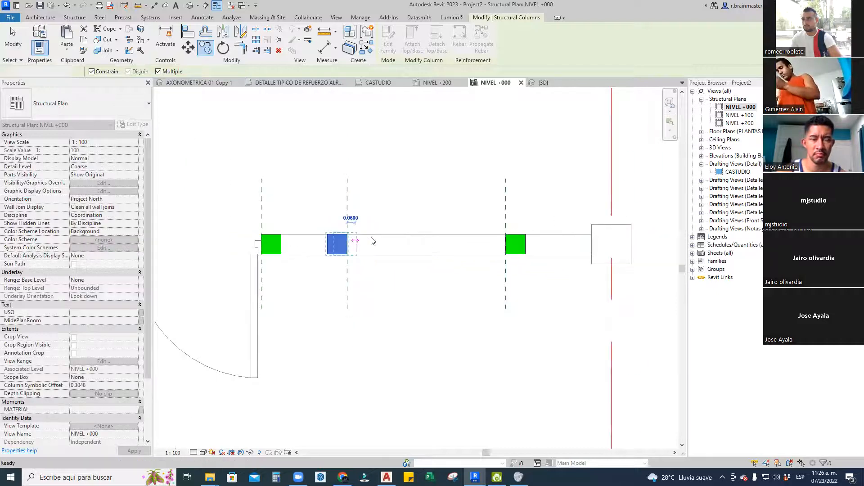
pyautogui.click(190, 6)
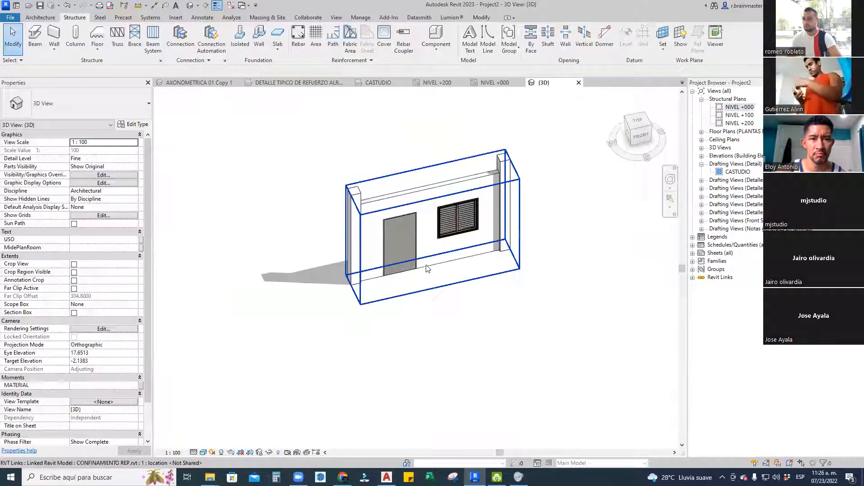
pyautogui.click(440, 264)
pyautogui.scroll(3, 435, 268)
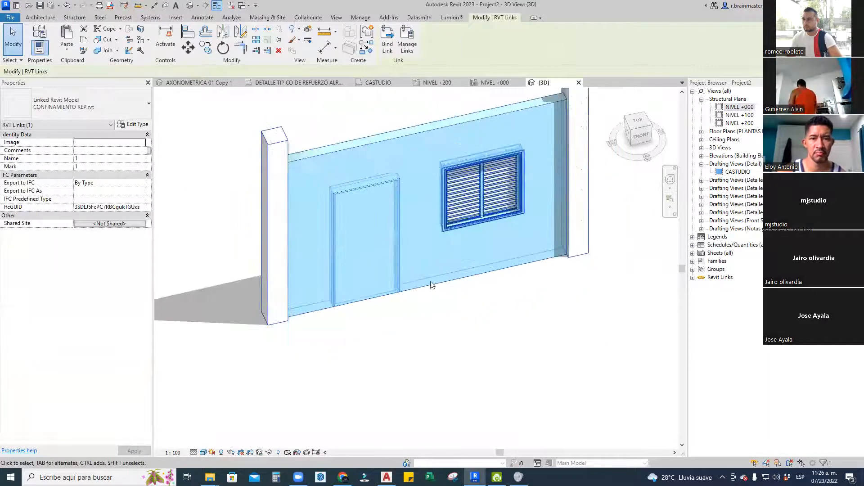
pyautogui.click(448, 95)
# In the NIVEL +000 plan, set Phase Created to Phase 1 for all four COL.0.15X0.15 columns
pyautogui.click(497, 83)
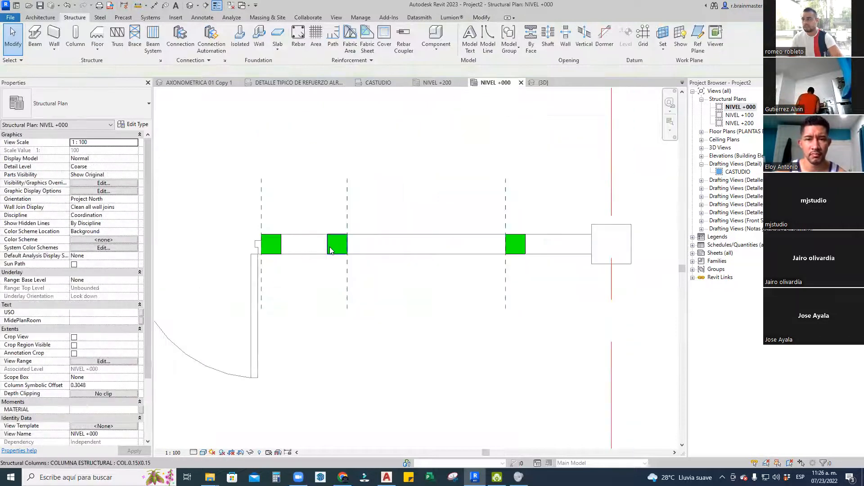
pyautogui.click(271, 246)
pyautogui.keyDown('ctrl'); pyautogui.click(338, 245); pyautogui.keyUp('ctrl')
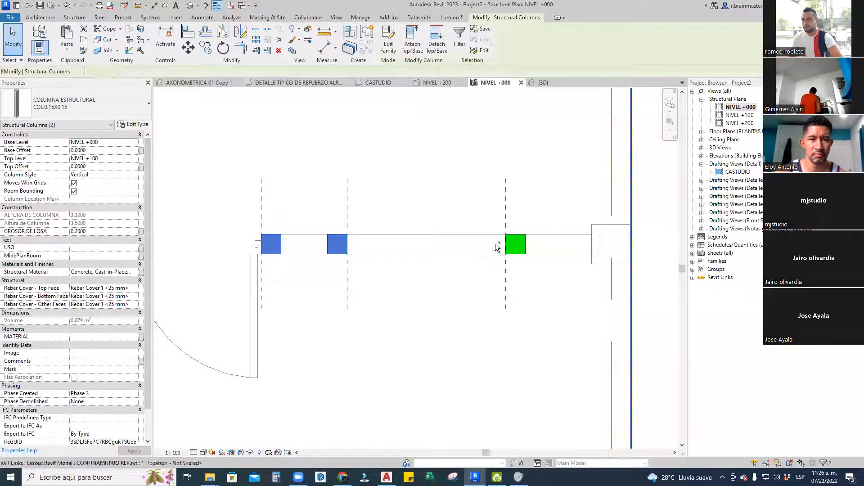
pyautogui.keyDown('ctrl'); pyautogui.click(524, 239); pyautogui.keyUp('ctrl')
pyautogui.moveTo(152, 234); pyautogui.dragTo(406, 232, button='middle')
pyautogui.keyDown('ctrl'); pyautogui.click(372, 236); pyautogui.keyUp('ctrl')
pyautogui.scroll(-1, 133, 264)
pyautogui.click(138, 363)
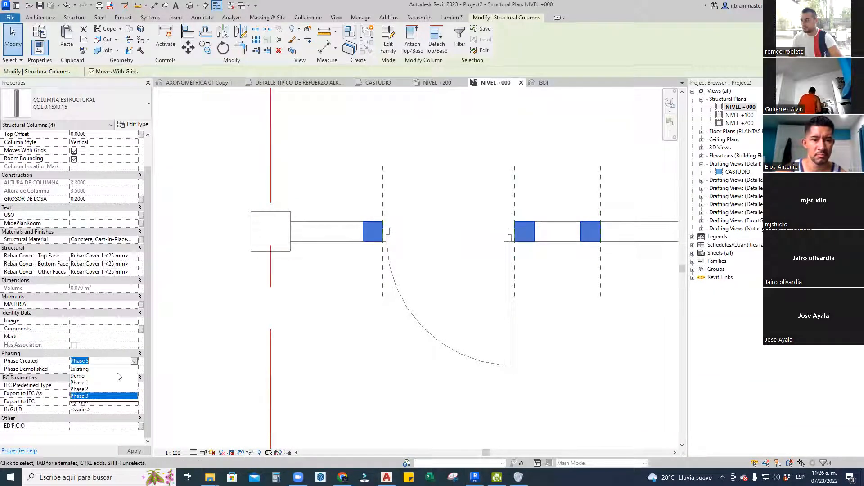
pyautogui.click(98, 384)
pyautogui.click(350, 345)
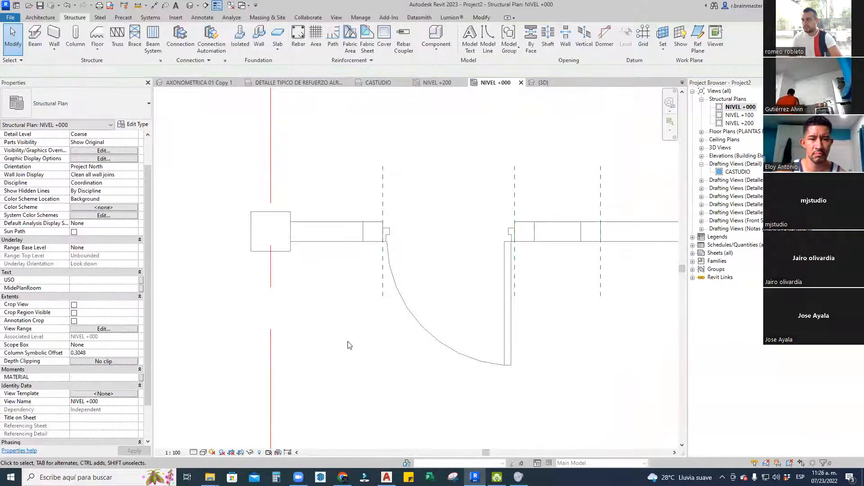
# Set the NIVEL +000 plan's phase to Phase 1 and raise the view's detail level
pyautogui.scroll(-1, 106, 307)
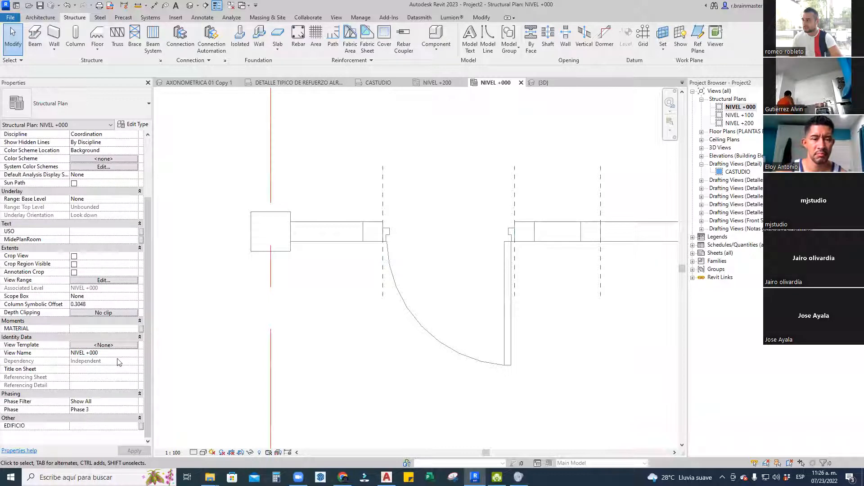
pyautogui.click(138, 413)
pyautogui.click(98, 434)
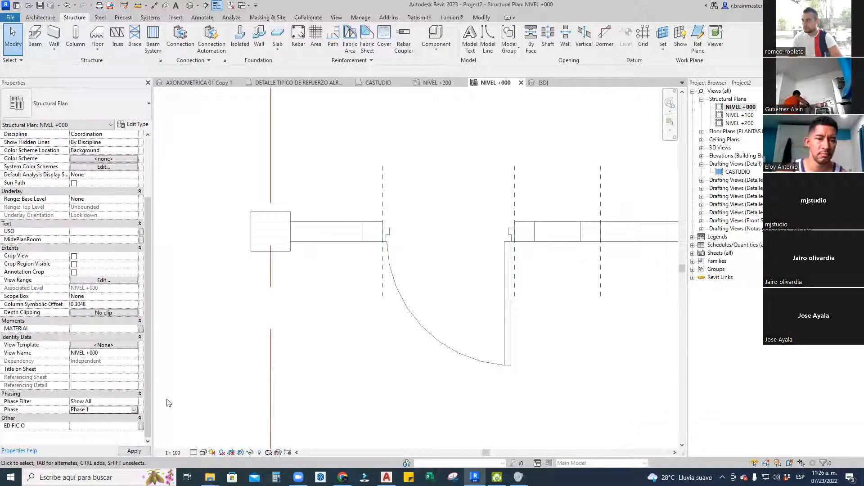
pyautogui.click(195, 452)
pyautogui.click(204, 442)
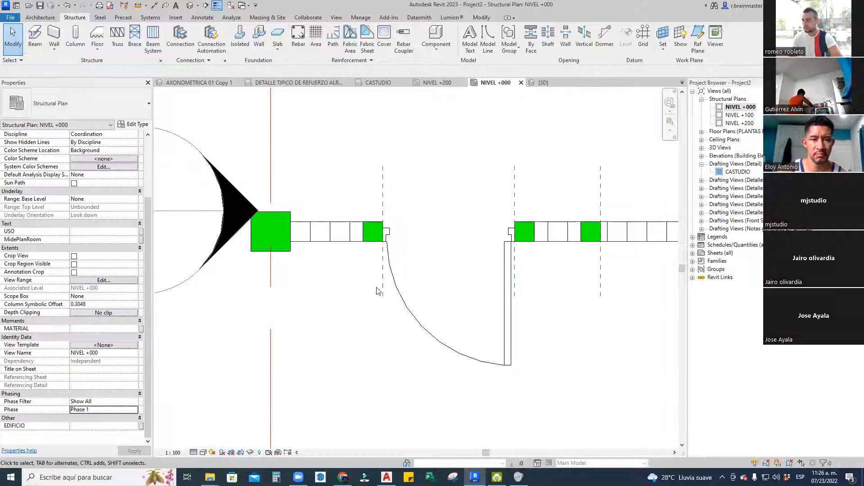
# Move the elevation marker beside grid 01 away from the column and the marker above the grid bubbles farther from the wall
pyautogui.scroll(-4, 441, 292)
pyautogui.moveTo(348, 334)
pyautogui.mouseDown()
pyautogui.moveTo(459, 225)
pyautogui.moveTo(381, 252)
pyautogui.mouseUp()
pyautogui.moveTo(320, 242)
pyautogui.mouseDown()
pyautogui.moveTo(411, 290)
pyautogui.moveTo(415, 309)
pyautogui.mouseUp()
pyautogui.moveTo(403, 269); pyautogui.dragTo(324, 290)
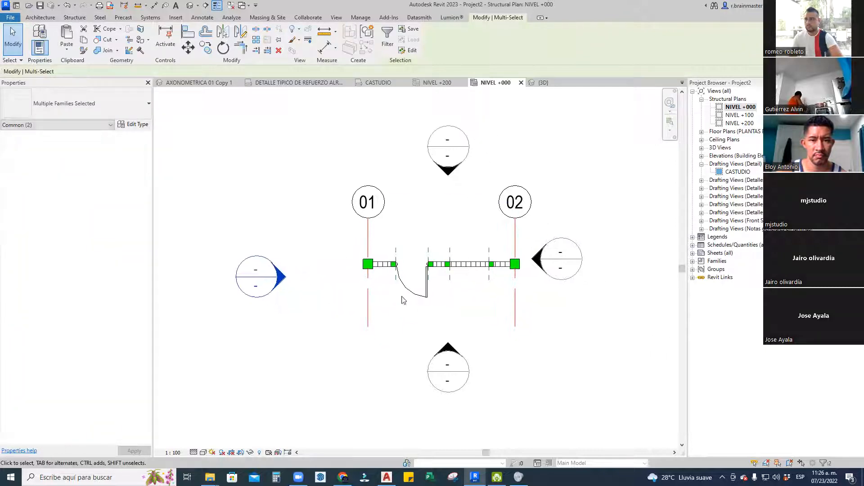
pyautogui.click(174, 452)
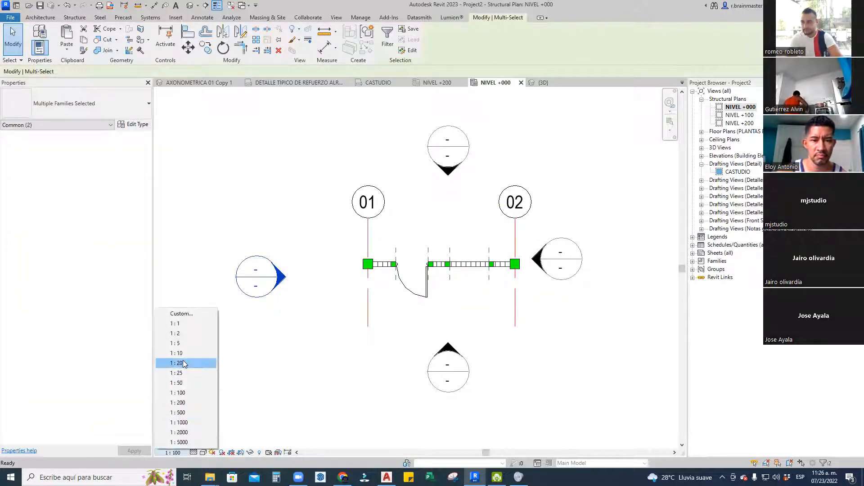
pyautogui.click(182, 392)
pyautogui.moveTo(438, 237); pyautogui.dragTo(407, 306, button='middle')
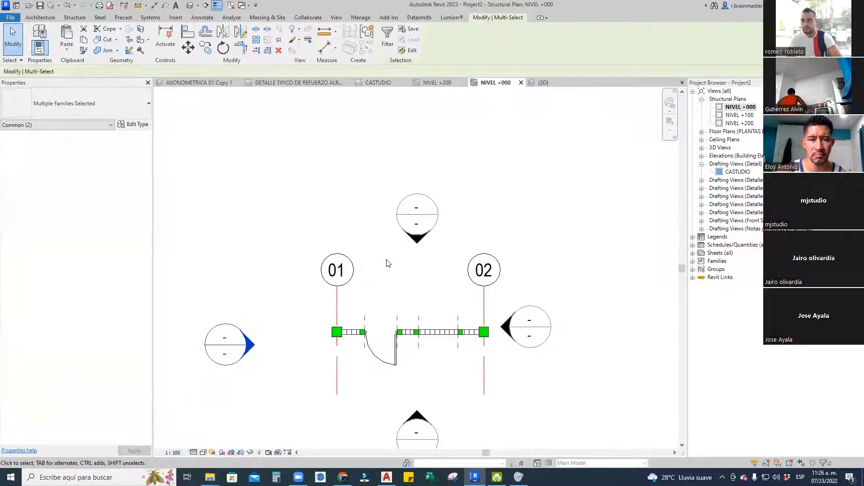
pyautogui.click(387, 259)
pyautogui.moveTo(369, 264); pyautogui.dragTo(447, 178)
pyautogui.moveTo(438, 211); pyautogui.dragTo(438, 142)
# Set the NIVEL +000 plan's view scale to 1:50
pyautogui.click(173, 453)
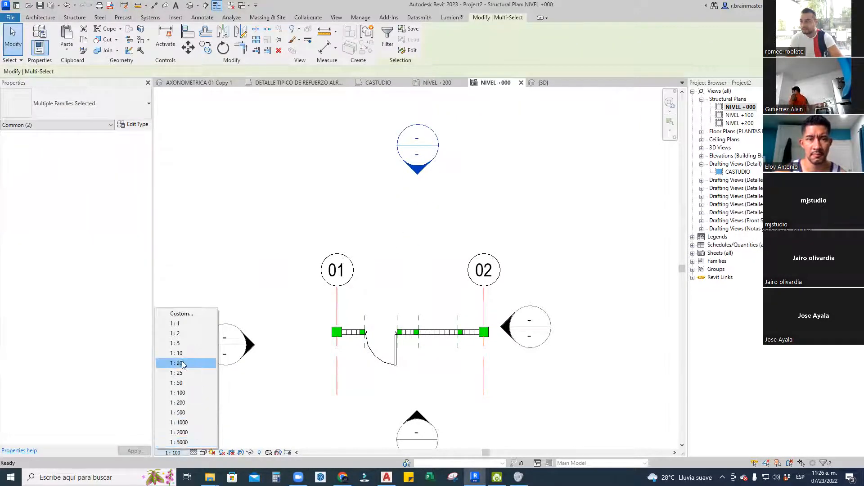
pyautogui.click(180, 383)
pyautogui.scroll(5, 432, 282)
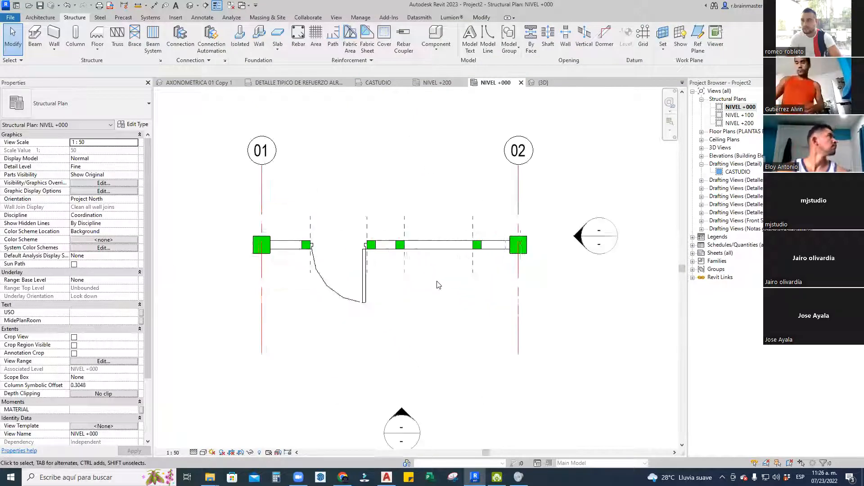
pyautogui.scroll(1, 294, 269)
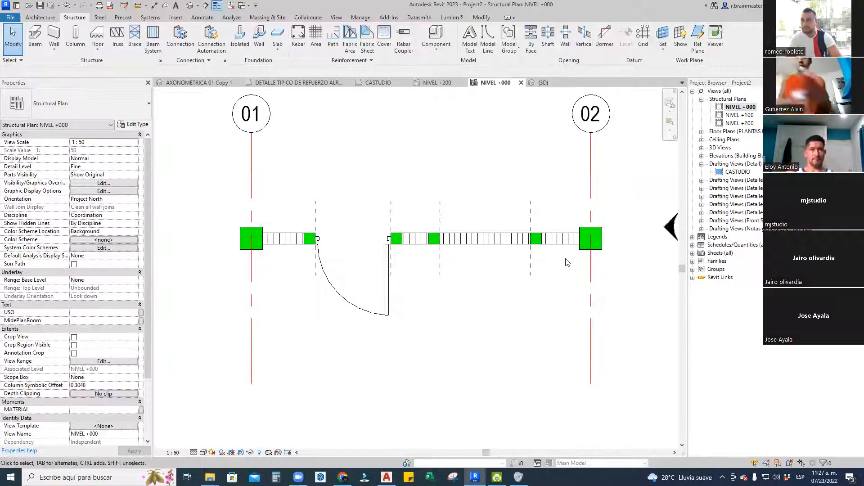
# Examine the confinement columns beside the door and window openings in the 3D view
pyautogui.click(543, 82)
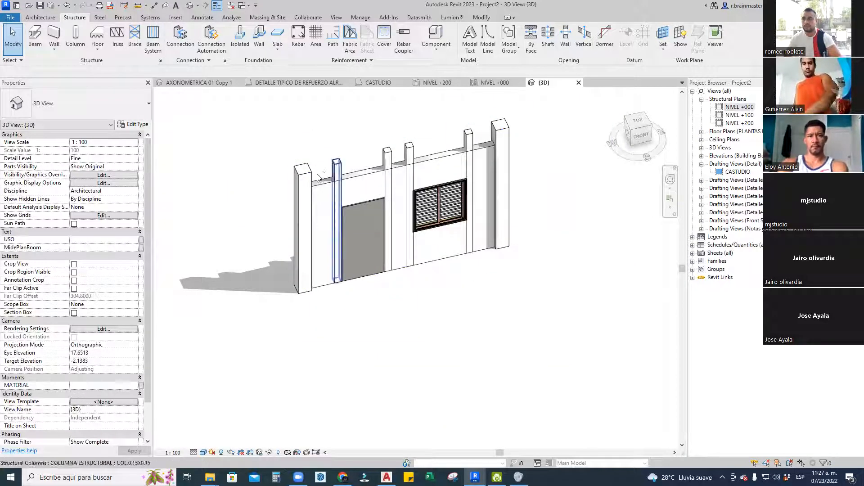
pyautogui.scroll(4, 328, 161)
pyautogui.scroll(-1, 327, 162)
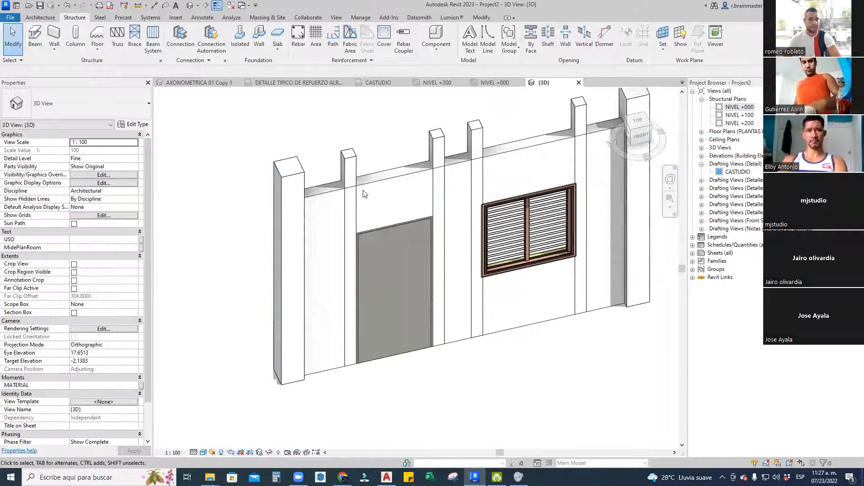
pyautogui.scroll(-1, 363, 191)
pyautogui.moveTo(449, 181); pyautogui.dragTo(376, 203, button='middle')
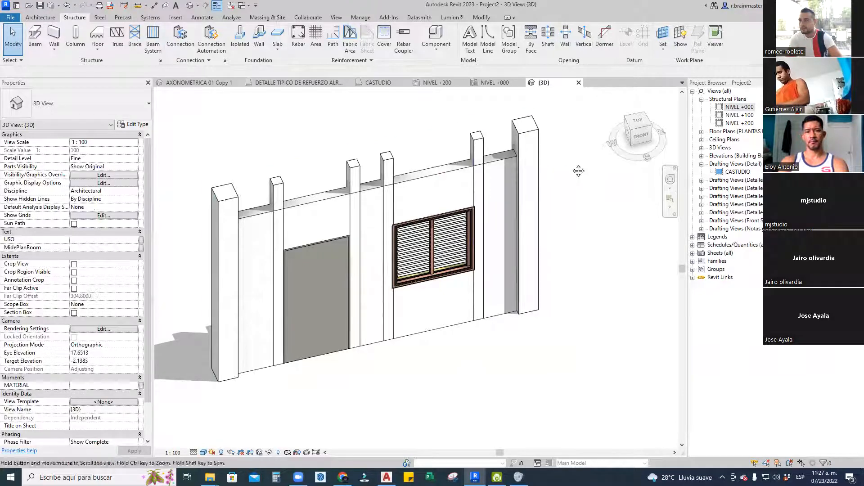
pyautogui.moveTo(579, 170); pyautogui.dragTo(552, 178, button='middle')
pyautogui.scroll(4, 328, 241)
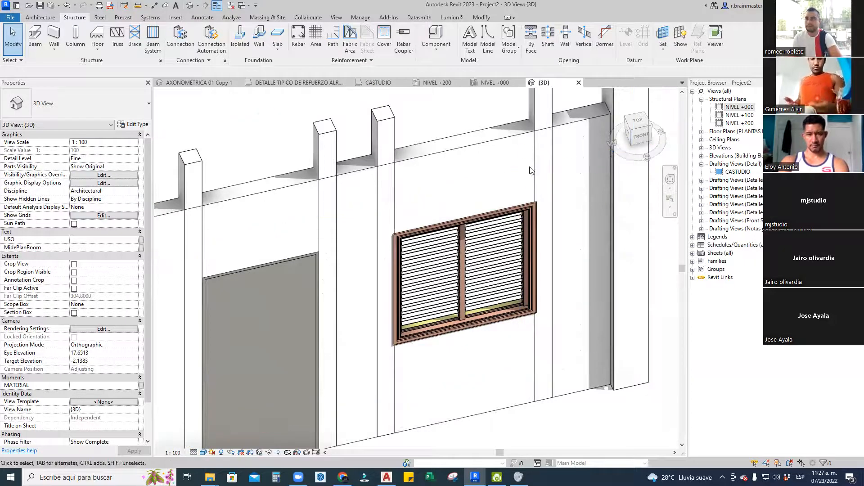
pyautogui.scroll(-3, 520, 159)
pyautogui.moveTo(441, 161); pyautogui.dragTo(388, 168, button='middle')
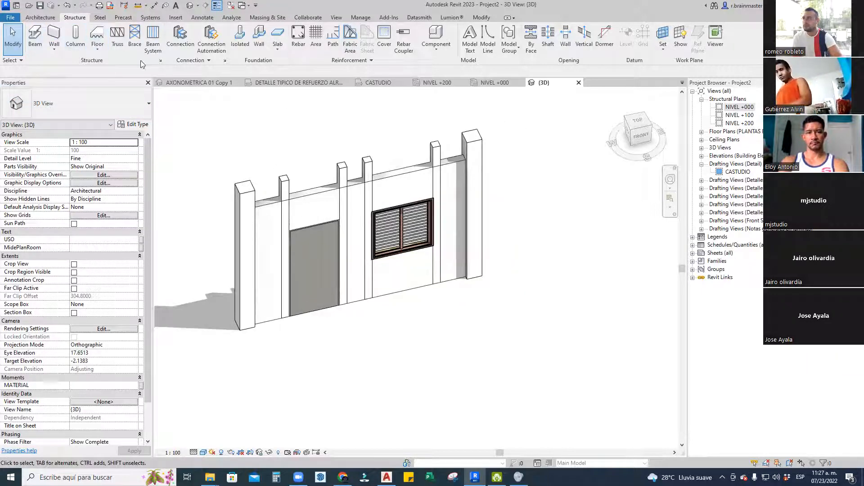
# Start a beam and duplicate the VIGA DE AMARRE type VA-(0.15X0.30) as VA-(0.15X0.15), with B, H, b and h at 0.15
pyautogui.click(36, 36)
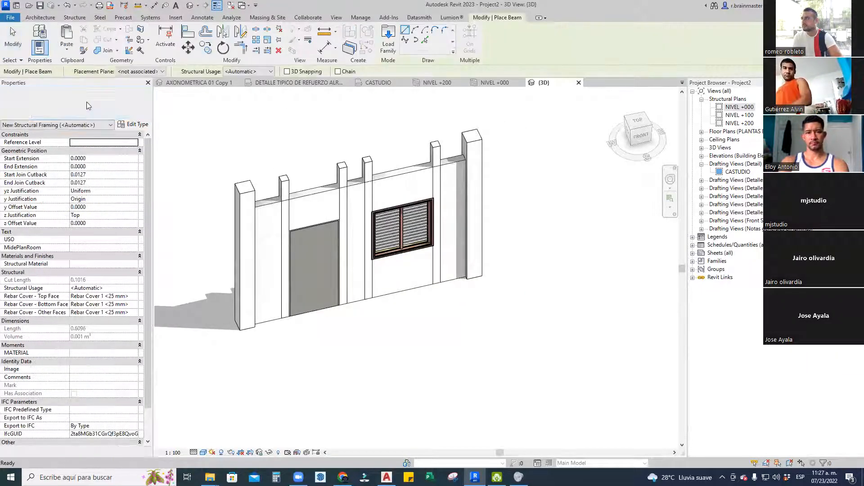
pyautogui.click(87, 101)
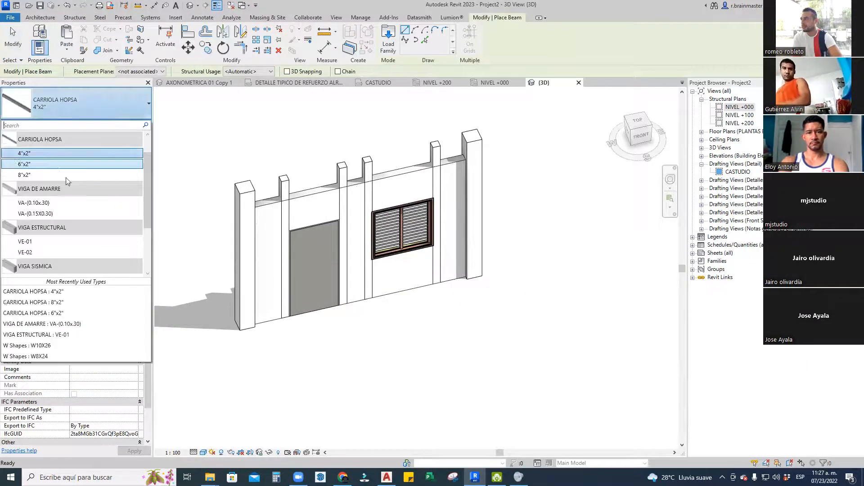
pyautogui.click(36, 214)
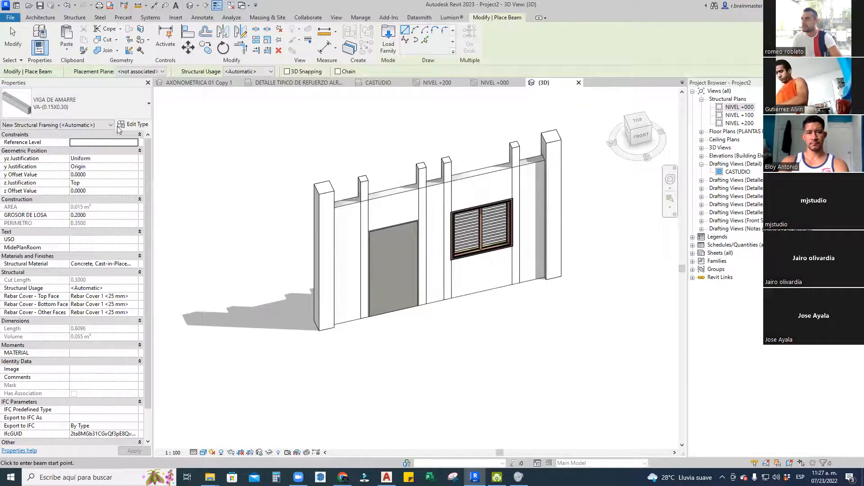
pyautogui.click(134, 125)
pyautogui.click(447, 108)
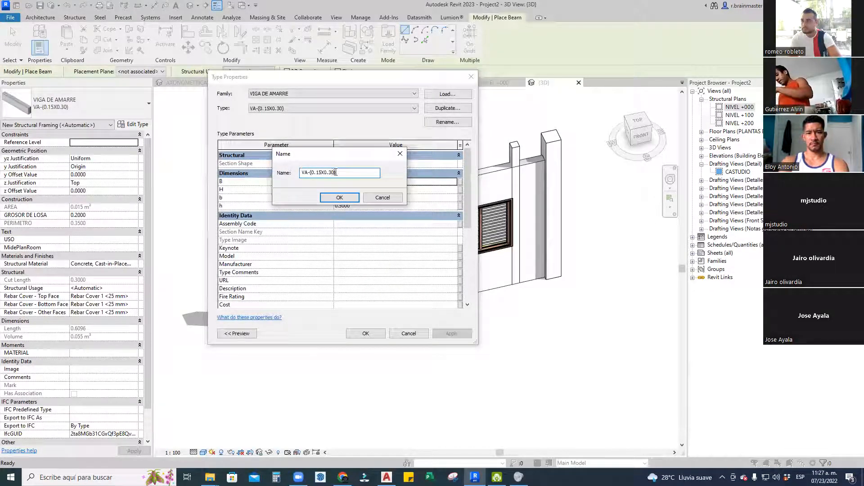
pyautogui.click(339, 198)
pyautogui.click(365, 190)
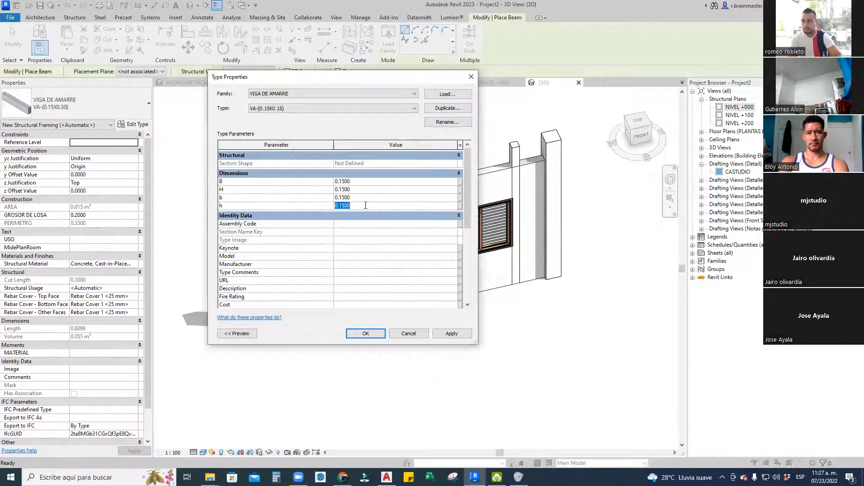
pyautogui.click(365, 334)
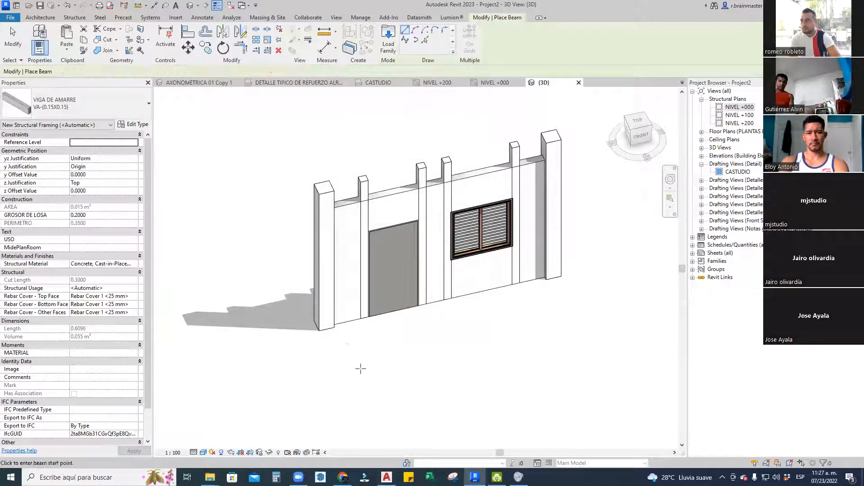
# Try to draw a VA-(0.15X0.15) beam about 4.20 m long in front of the wall in the 3D view
pyautogui.click(343, 367)
pyautogui.click(554, 323)
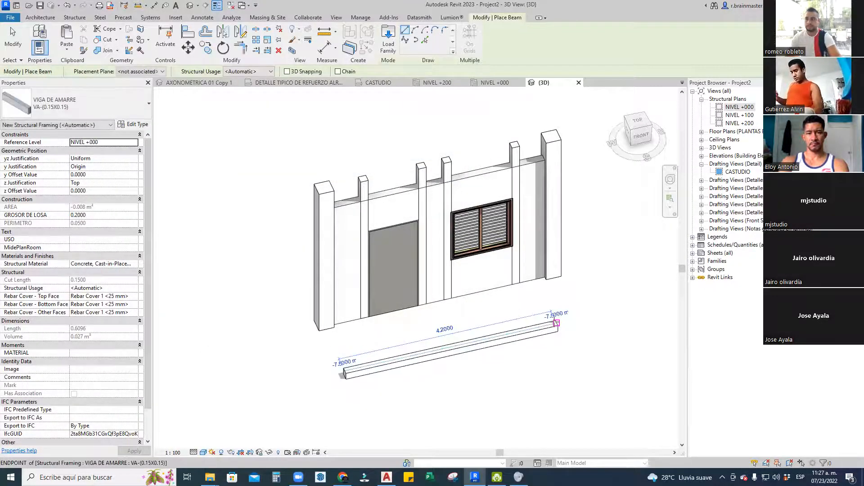
pyautogui.press('Escape')
pyautogui.press('Escape')
pyautogui.keyDown('shift'); pyautogui.moveTo(546, 350); pyautogui.dragTo(411, 402, button='middle'); pyautogui.keyUp('shift')
pyautogui.click(471, 321)
pyautogui.keyDown('shift'); pyautogui.moveTo(536, 303); pyautogui.dragTo(439, 353, button='middle'); pyautogui.keyUp('shift')
pyautogui.press('Escape')
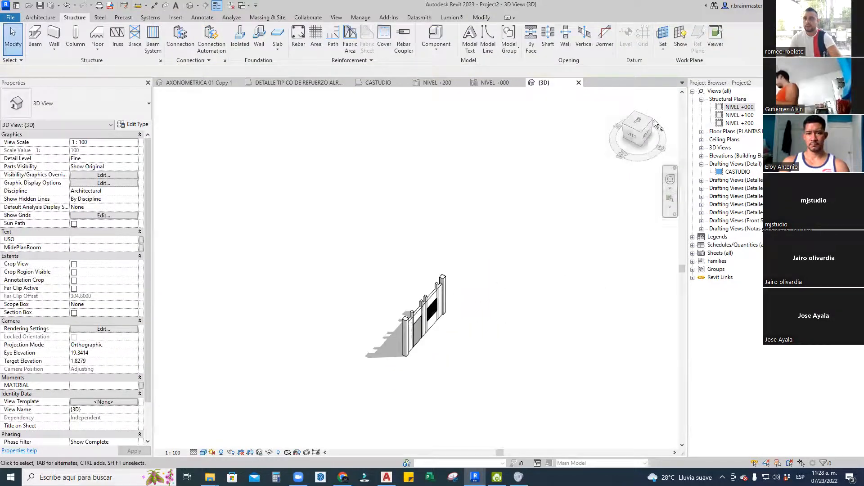
# In the NIVEL +000 plan, draw a VA-(0.15X0.15) beam from the grid 01 column to the grid 02 column, choosing NIVEL +100 as reference level
pyautogui.click(495, 82)
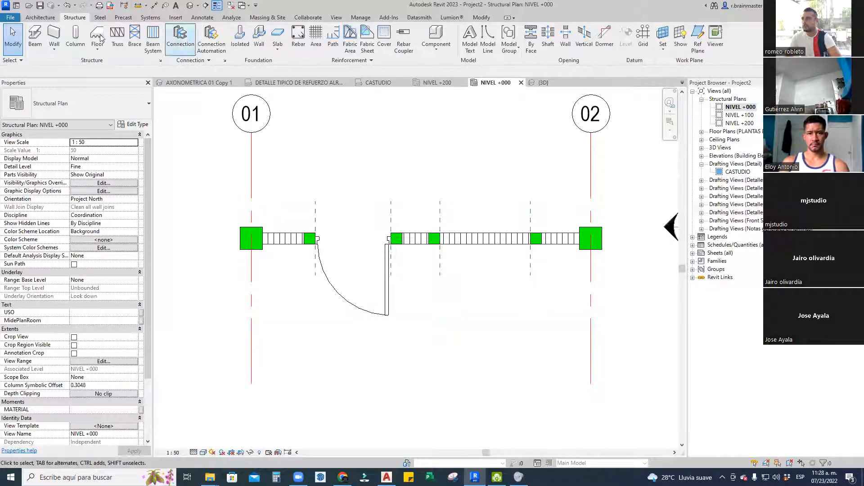
pyautogui.click(35, 36)
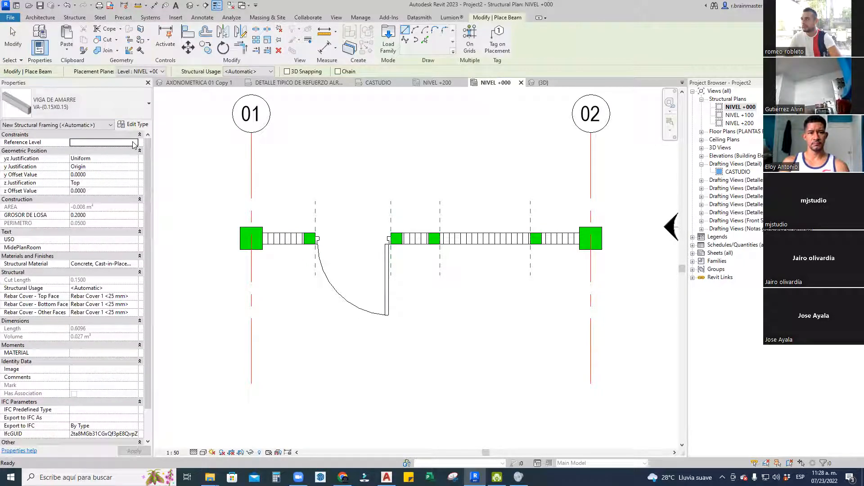
pyautogui.click(133, 144)
pyautogui.click(105, 166)
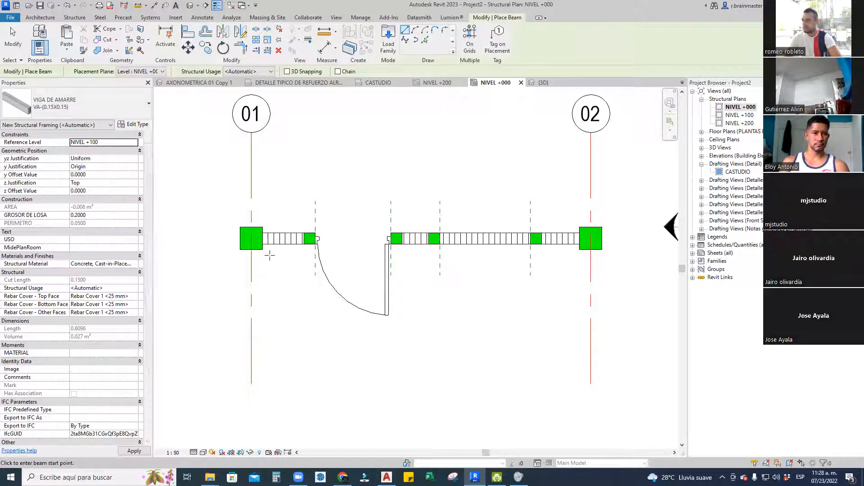
pyautogui.scroll(2, 270, 255)
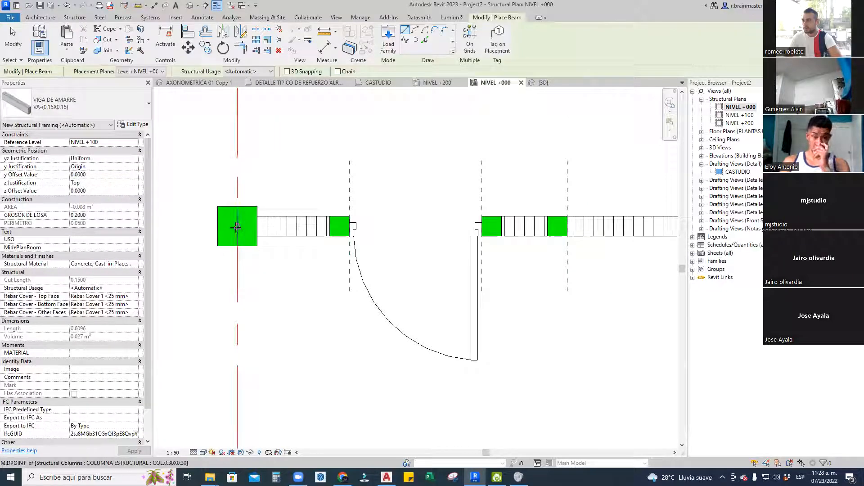
pyautogui.scroll(-2, 239, 226)
pyautogui.click(241, 226)
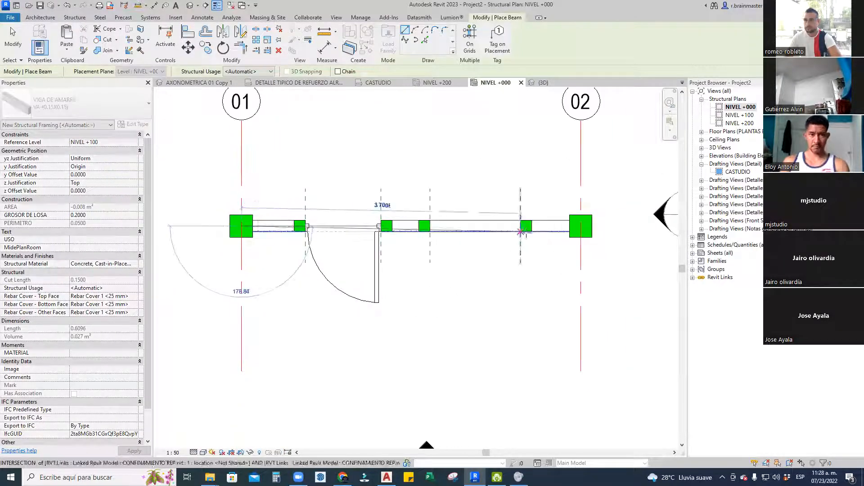
pyautogui.click(570, 226)
pyautogui.press('Escape')
pyautogui.press('Escape')
# Cut a building section across the wall at the window, looking toward grid 01, and open it with Fine detail level
pyautogui.scroll(-3, 432, 220)
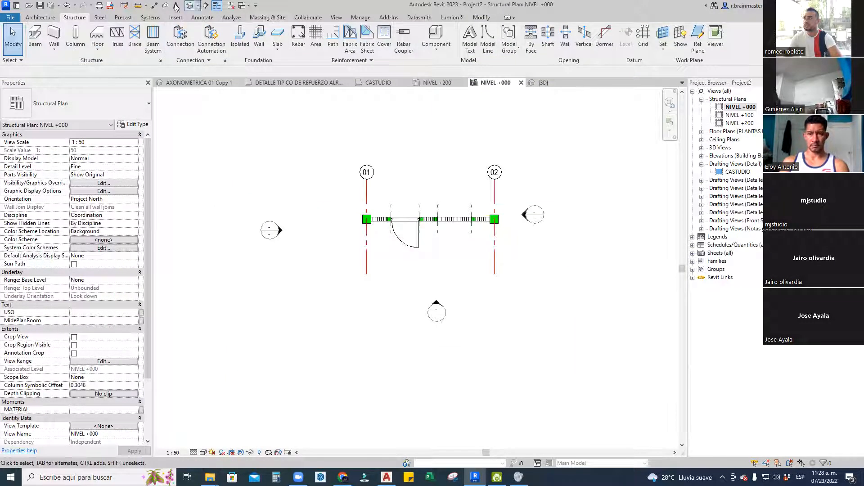
pyautogui.click(205, 5)
pyautogui.click(445, 257)
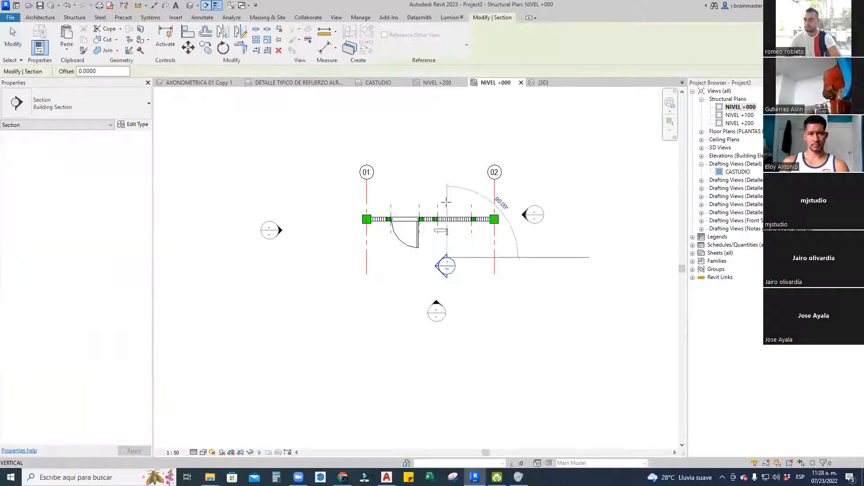
pyautogui.click(447, 184)
pyautogui.press('Escape')
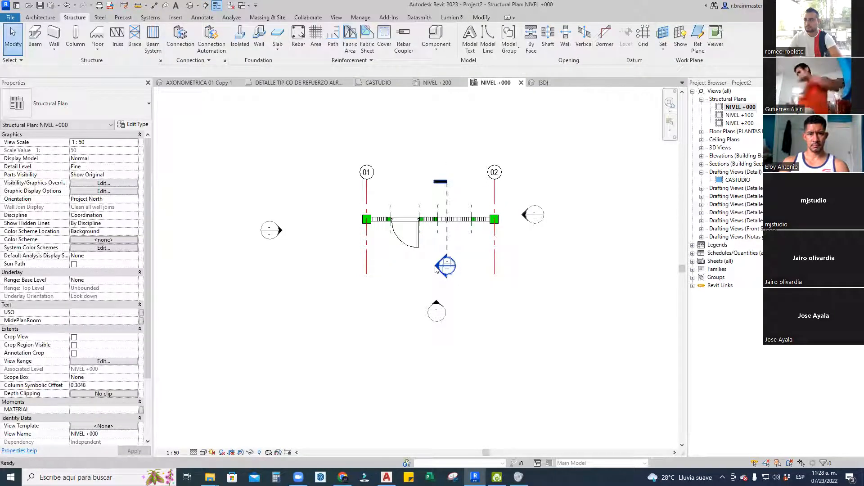
pyautogui.doubleClick(436, 269)
pyautogui.click(194, 453)
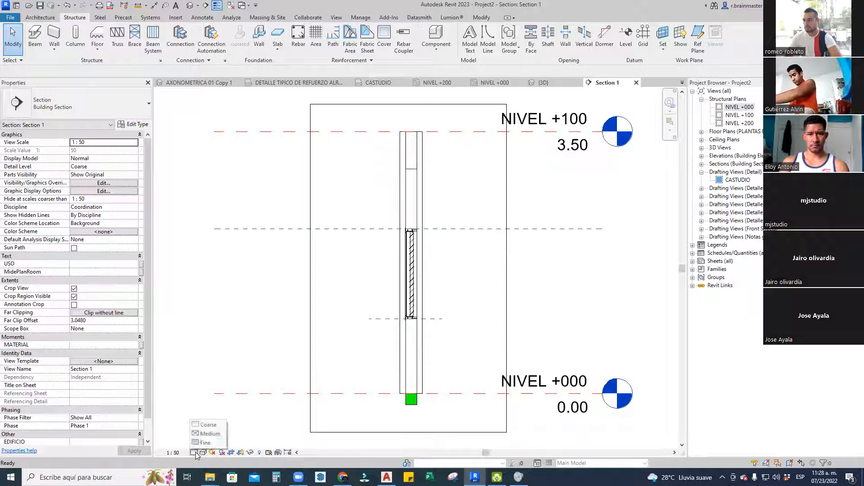
pyautogui.click(205, 438)
# Move the tie beam, with Constrain off, from NIVEL +000 up so its underside rests on the reference line at the window head
pyautogui.click(407, 402)
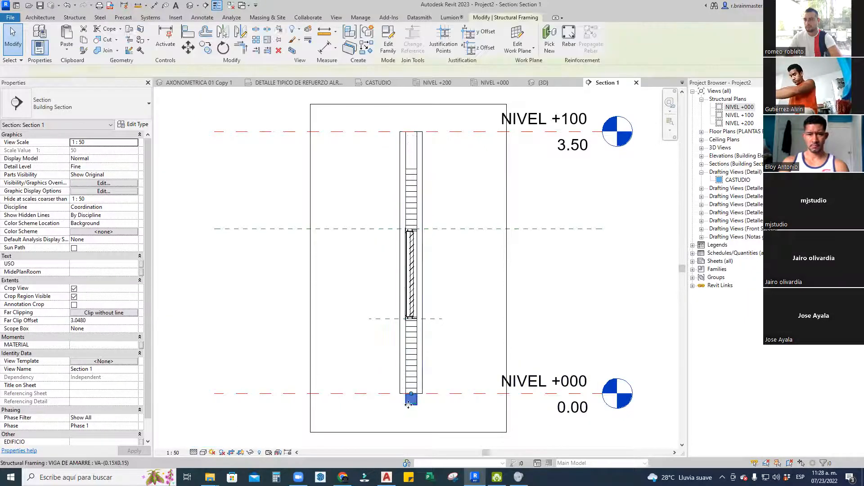
pyautogui.scroll(4, 467, 379)
pyautogui.scroll(1, 398, 178)
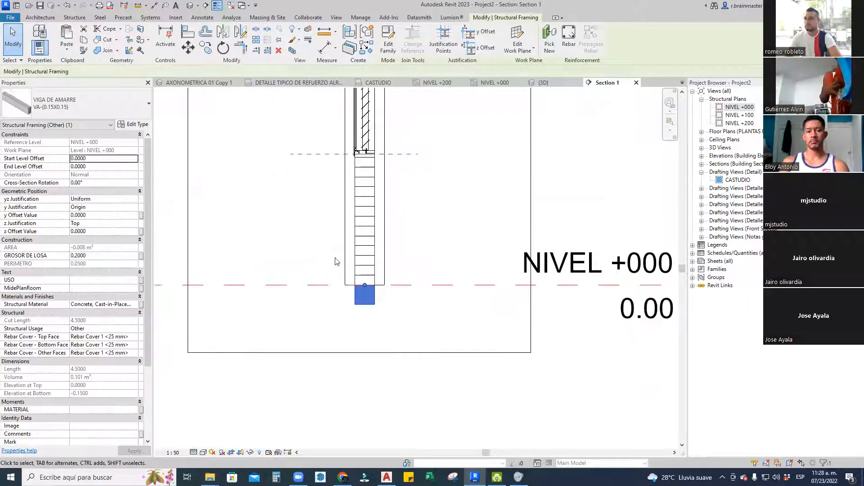
pyautogui.click(188, 48)
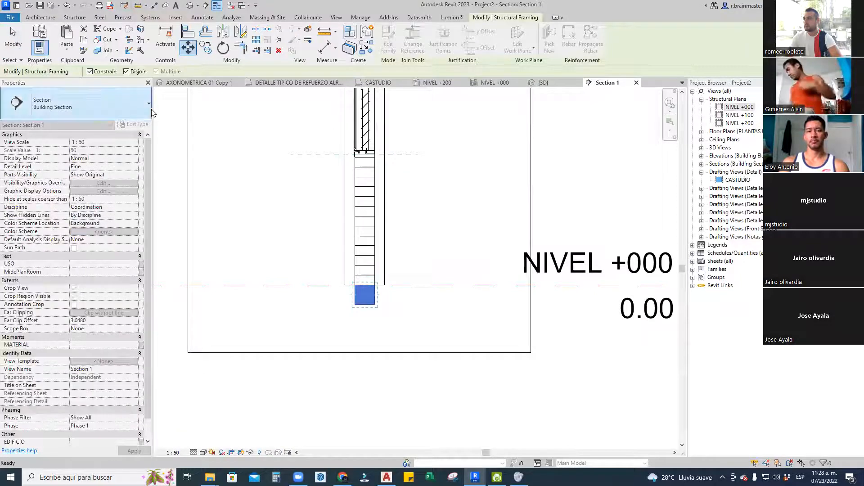
pyautogui.click(90, 72)
pyautogui.click(127, 71)
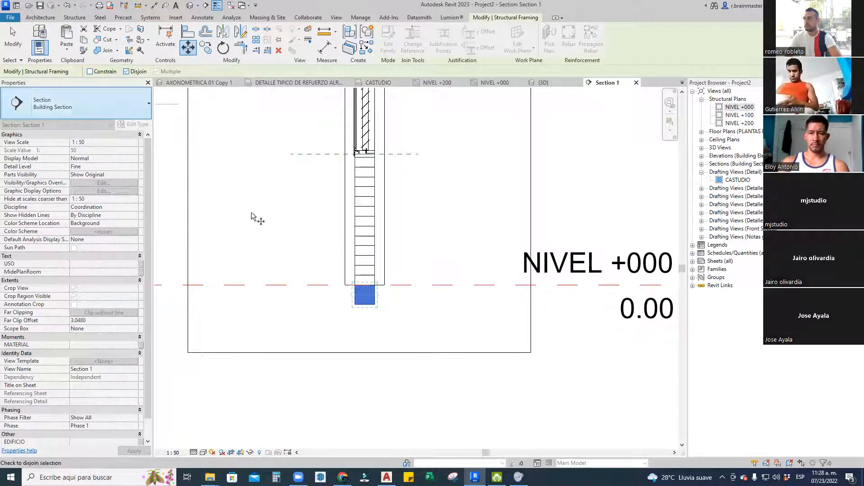
pyautogui.click(364, 305)
pyautogui.scroll(-2, 372, 164)
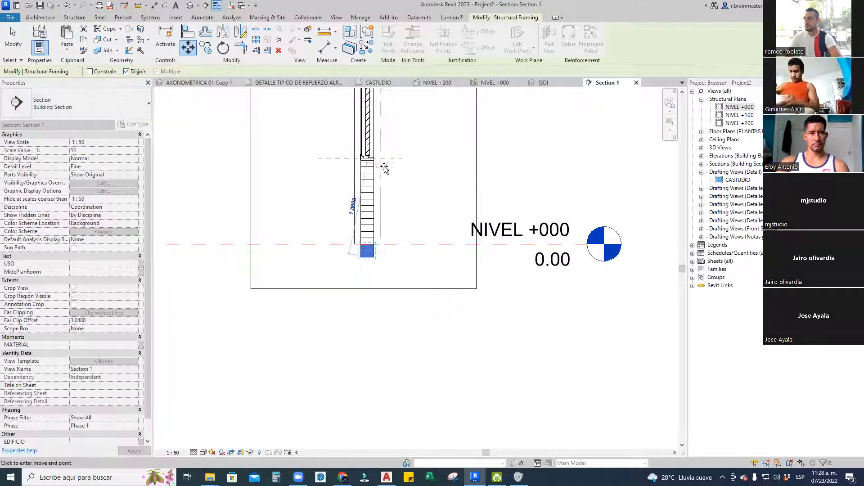
pyautogui.moveTo(382, 166); pyautogui.dragTo(365, 293, button='middle')
pyautogui.scroll(3, 352, 169)
pyautogui.scroll(4, 353, 175)
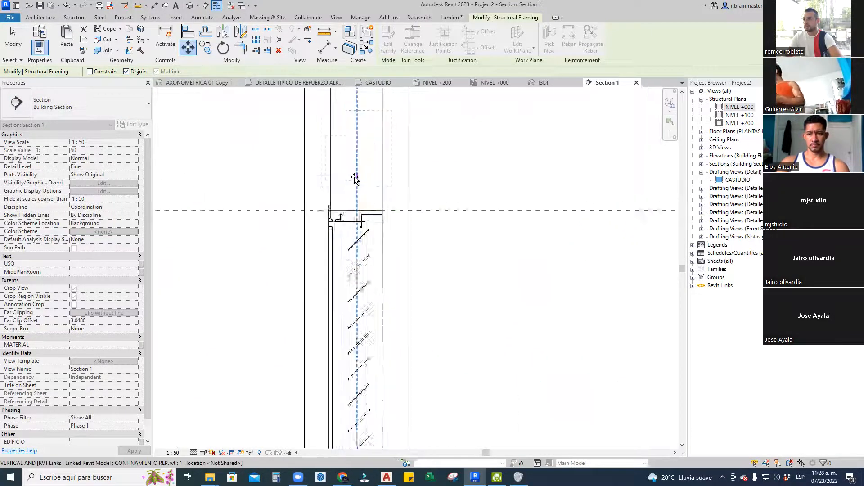
pyautogui.click(356, 214)
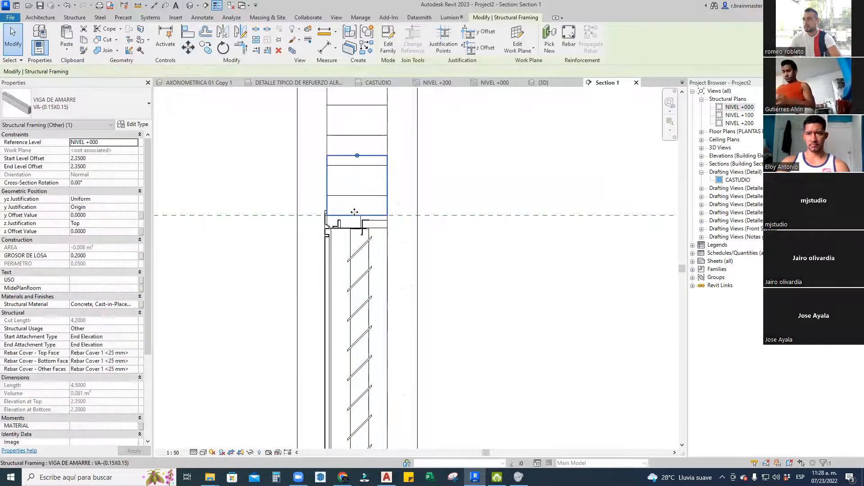
# Copy the window-head tie beam, with Constrain off, down below the window beside the sill reference line
pyautogui.click(211, 47)
pyautogui.click(350, 156)
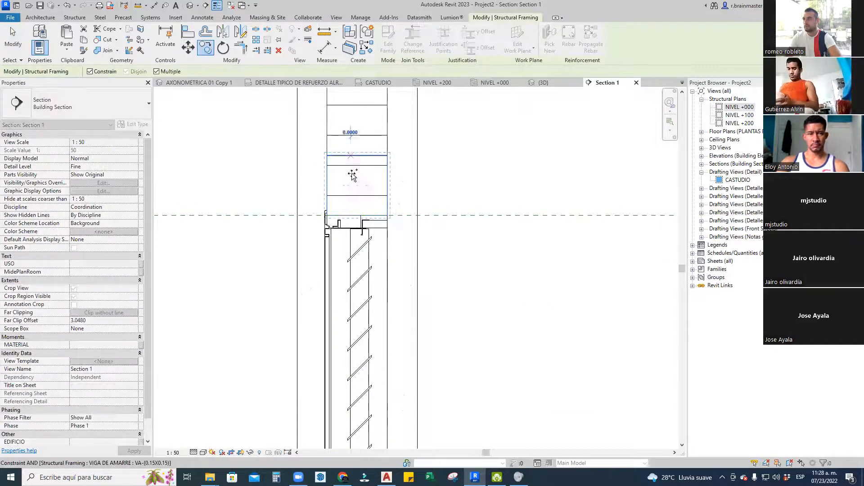
pyautogui.scroll(-2, 352, 183)
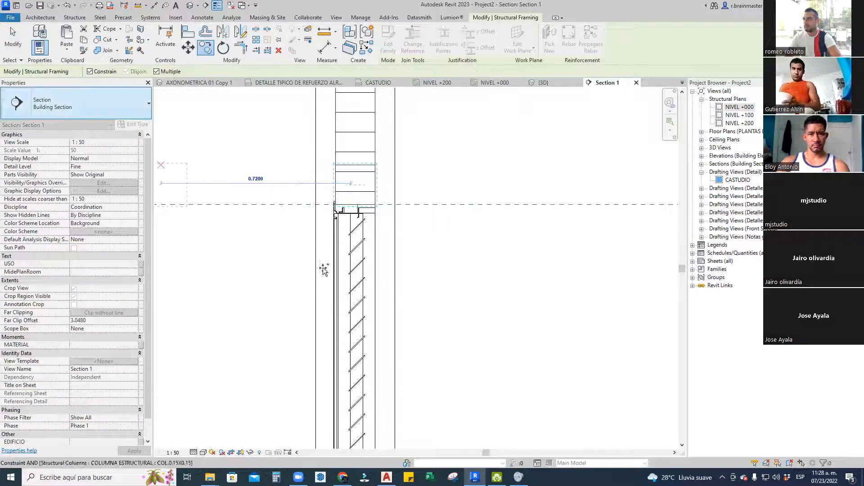
pyautogui.scroll(-2, 325, 270)
pyautogui.moveTo(375, 320); pyautogui.dragTo(368, 312, button='middle')
pyautogui.click(90, 71)
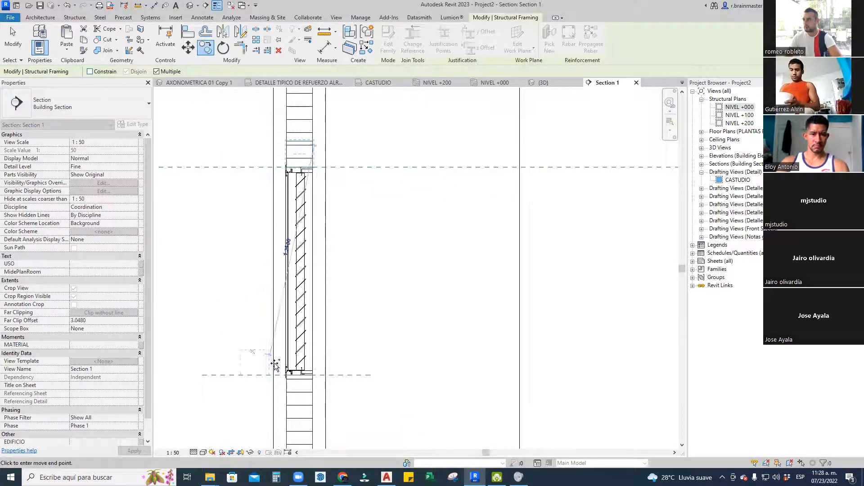
pyautogui.scroll(2, 288, 374)
pyautogui.click(296, 368)
pyautogui.scroll(4, 295, 384)
pyautogui.press('Escape')
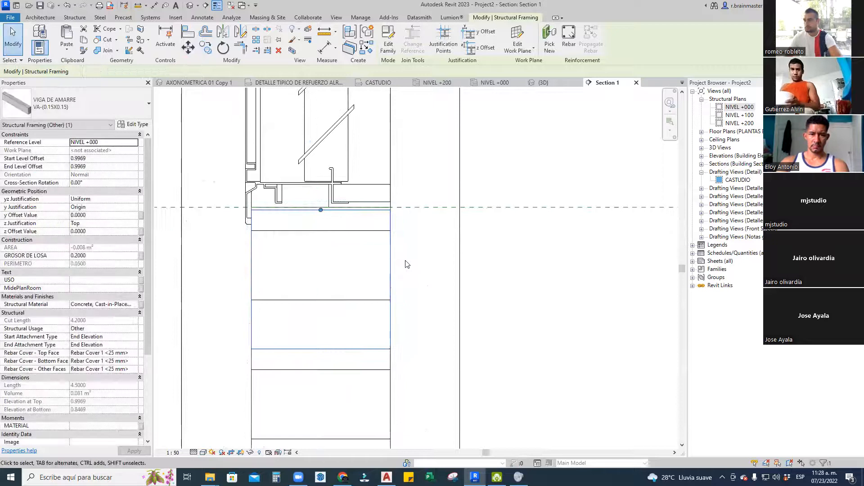
pyautogui.press('a')
pyautogui.press('l')
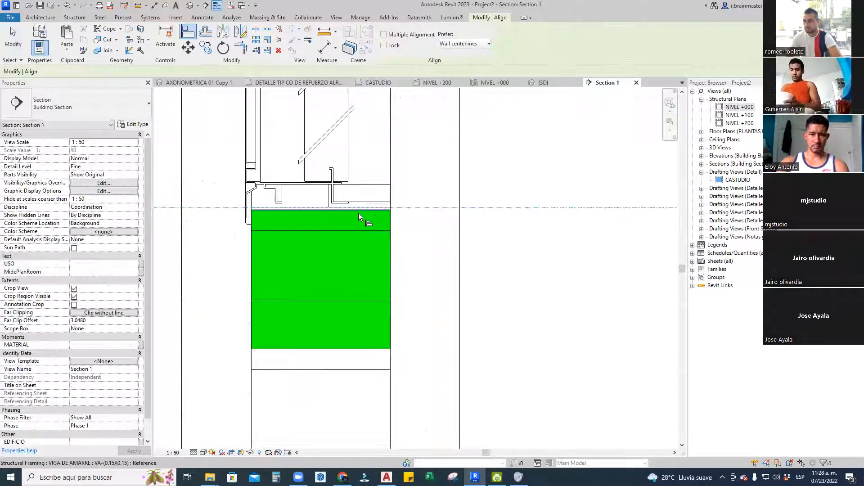
pyautogui.press('Escape')
pyautogui.press('Escape')
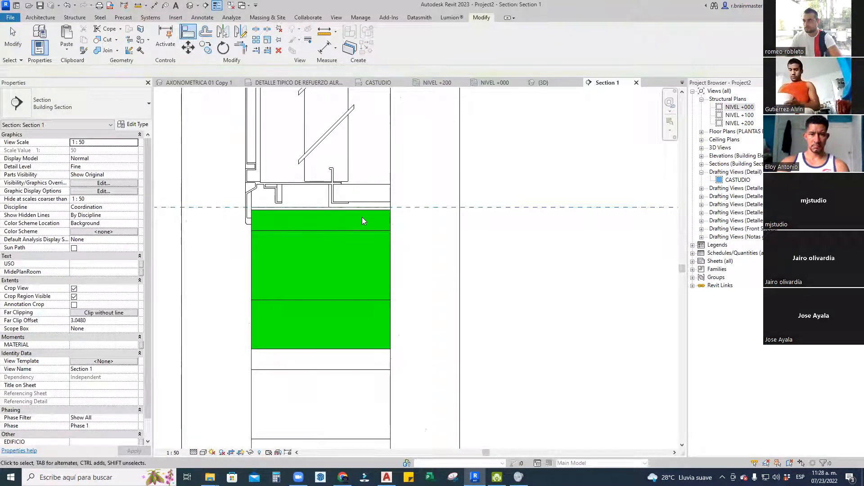
# Move the copied sill tie beam up, with Constrain off, so its upper face meets the reference line at the window sill
pyautogui.click(319, 351)
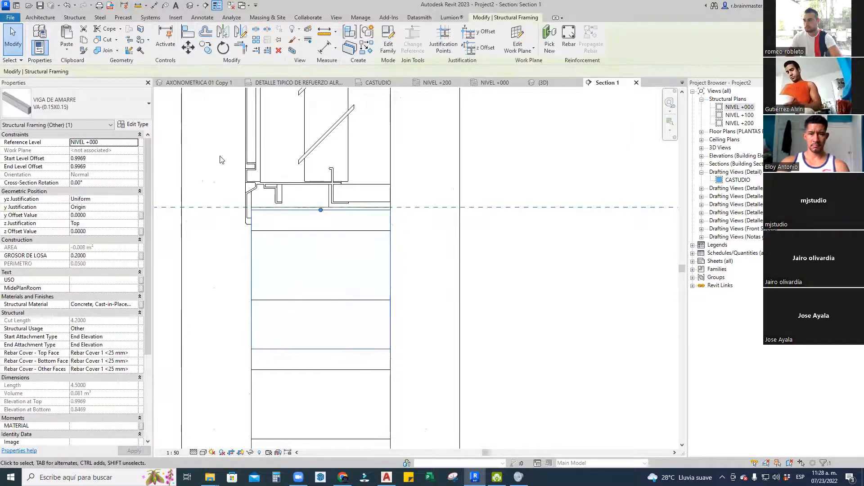
pyautogui.click(186, 51)
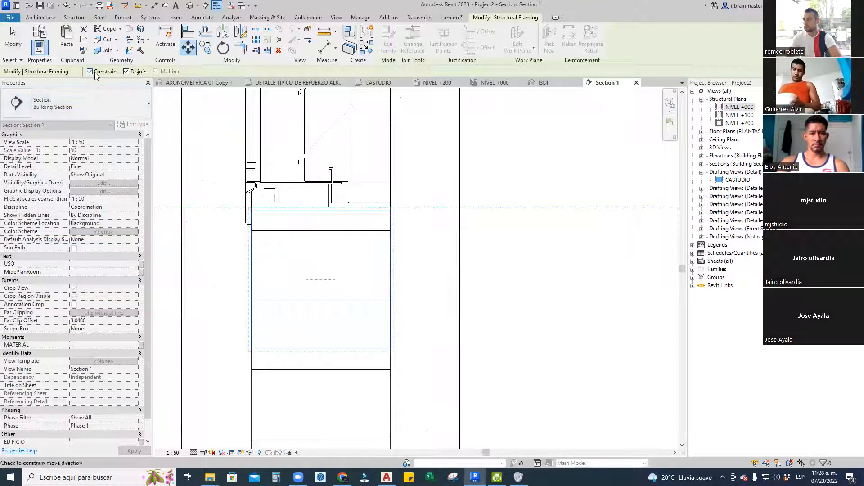
pyautogui.click(96, 73)
pyautogui.scroll(5, 383, 193)
pyautogui.click(344, 234)
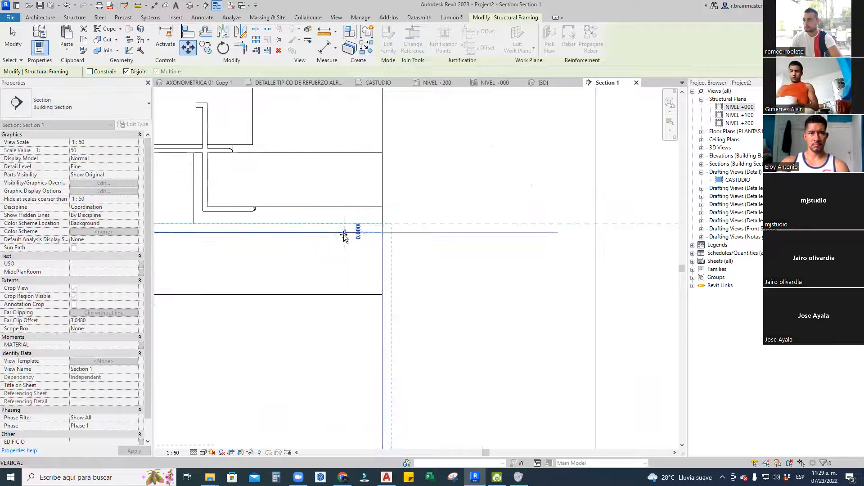
pyautogui.press('Escape')
pyautogui.scroll(4, 347, 236)
pyautogui.click(188, 49)
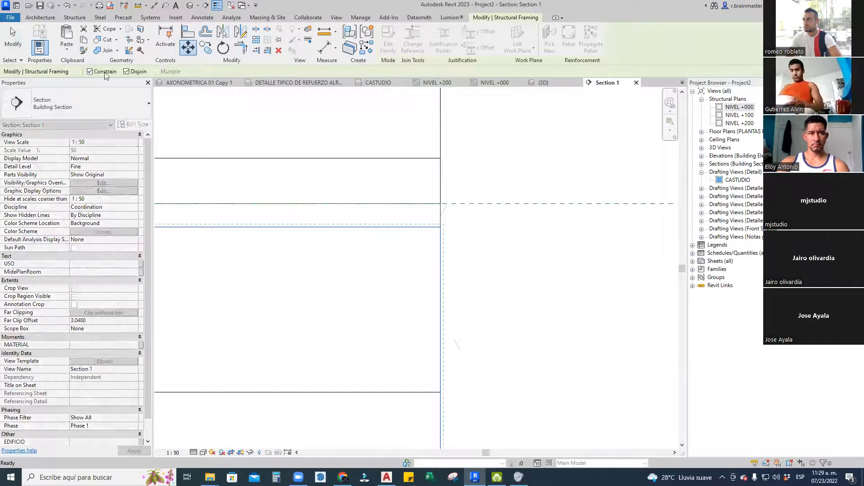
pyautogui.click(373, 231)
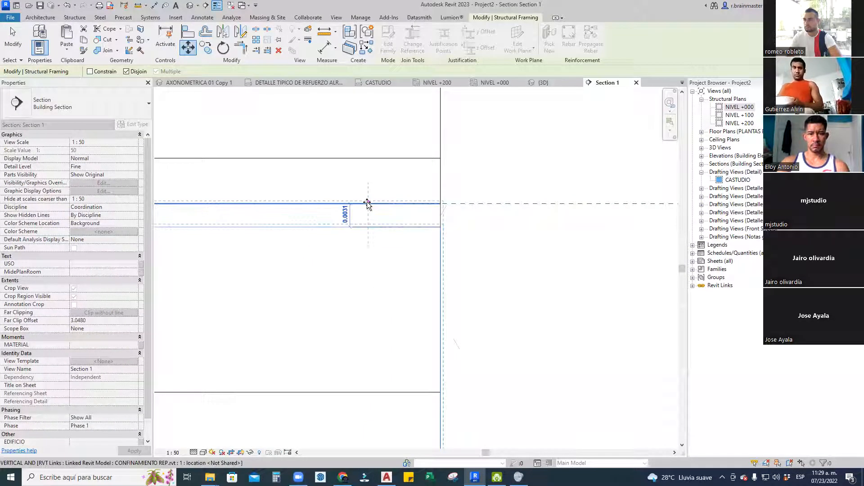
pyautogui.click(366, 202)
pyautogui.scroll(-5, 384, 220)
pyautogui.click(418, 268)
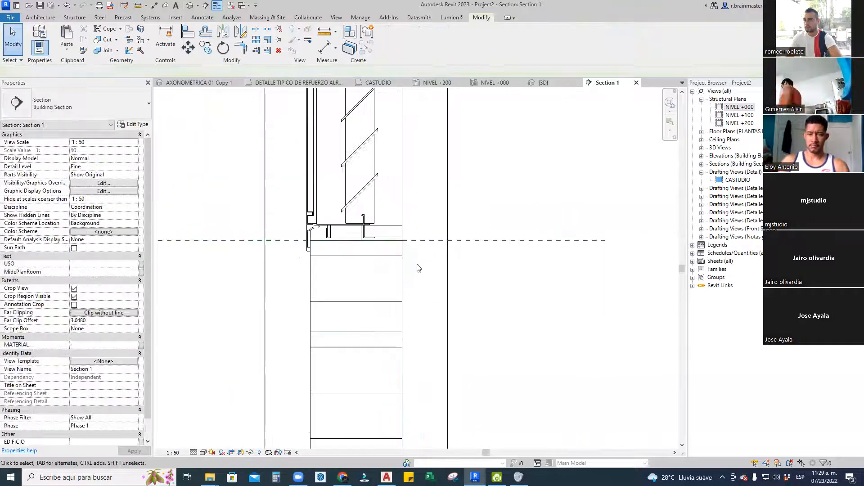
# Place a reference plane 3.0000 above NIVEL +000 by picking that level with an offset
pyautogui.scroll(-3, 400, 294)
pyautogui.moveTo(441, 216); pyautogui.dragTo(417, 306, button='middle')
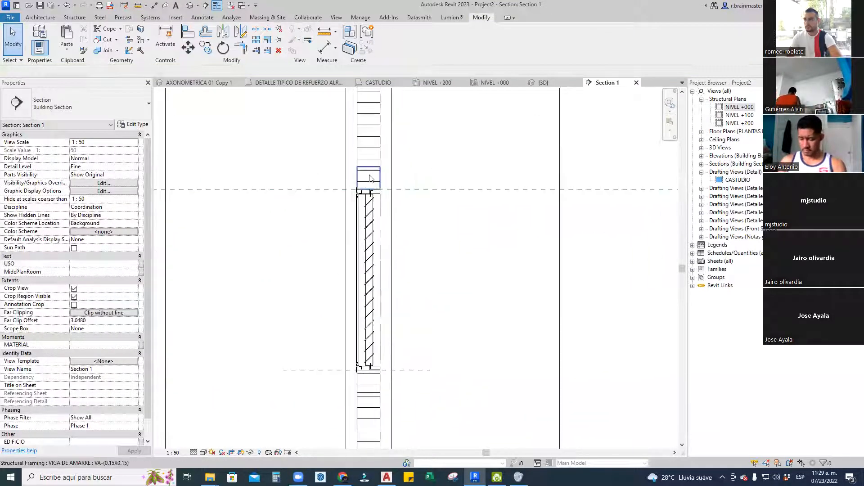
pyautogui.click(377, 178)
pyautogui.scroll(-3, 422, 272)
pyautogui.moveTo(423, 272); pyautogui.dragTo(421, 205, button='middle')
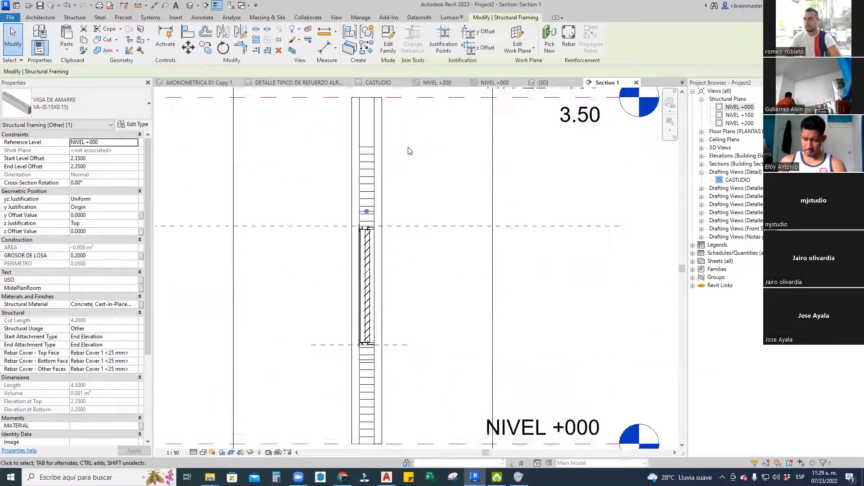
pyautogui.scroll(-2, 419, 281)
pyautogui.press('Escape')
pyautogui.press('r')
pyautogui.press('p')
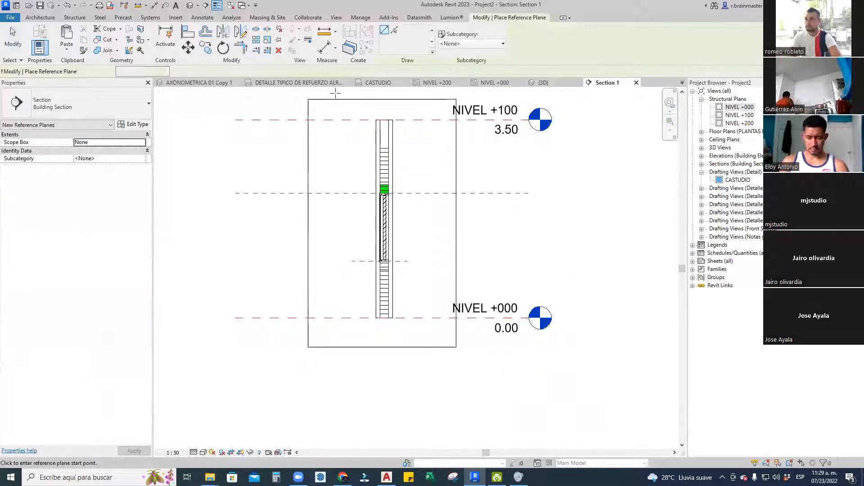
pyautogui.click(393, 35)
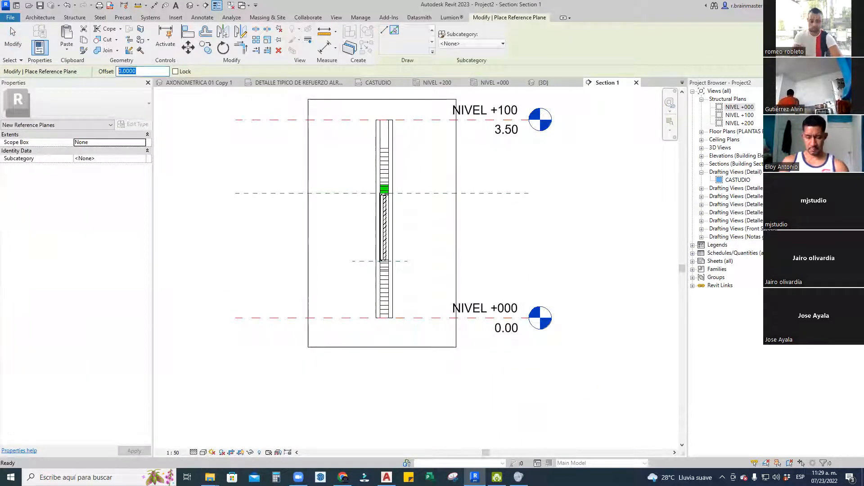
pyautogui.click(358, 319)
pyautogui.scroll(2, 393, 188)
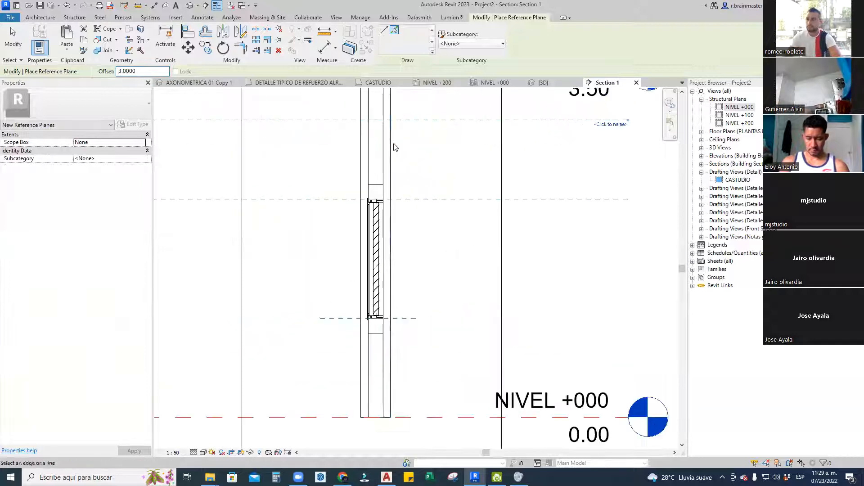
pyautogui.moveTo(393, 147); pyautogui.dragTo(403, 228, button='middle')
pyautogui.press('Escape')
pyautogui.press('Escape')
# Copy the window-head tie beam, with Constrain off, up so its underside rests on the new reference plane near the wall's top
pyautogui.click(388, 269)
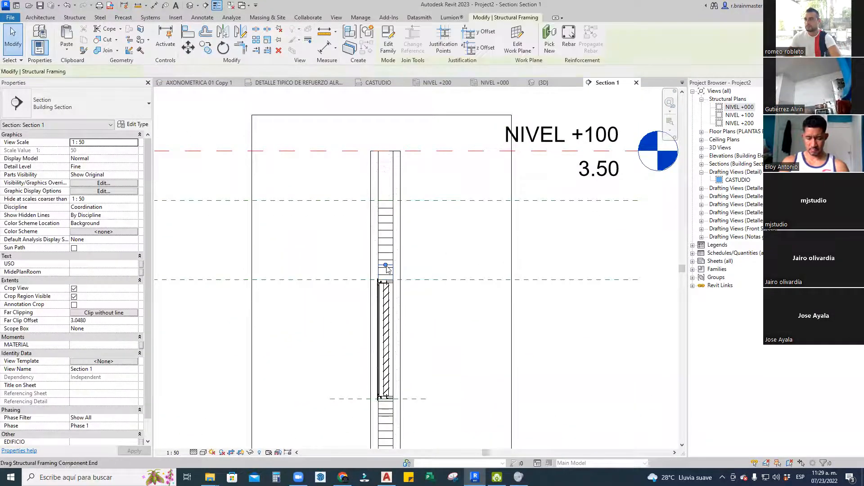
pyautogui.click(206, 48)
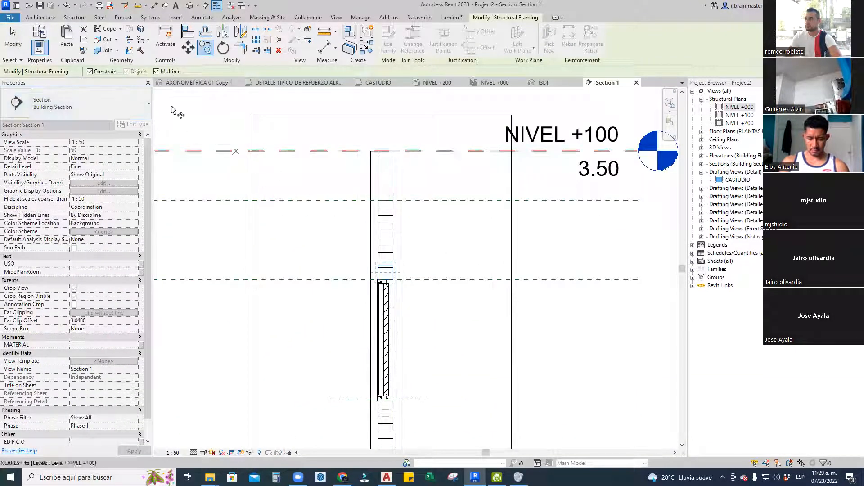
pyautogui.scroll(1, 350, 235)
pyautogui.scroll(2, 349, 233)
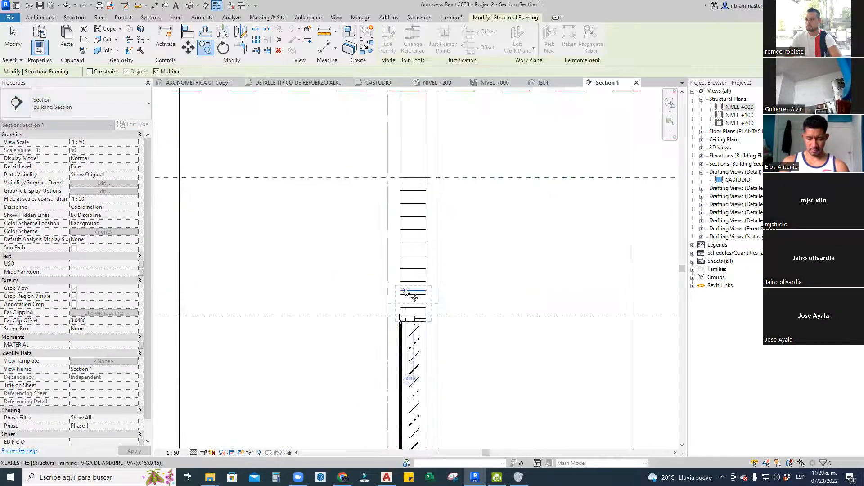
pyautogui.click(434, 316)
pyautogui.click(435, 178)
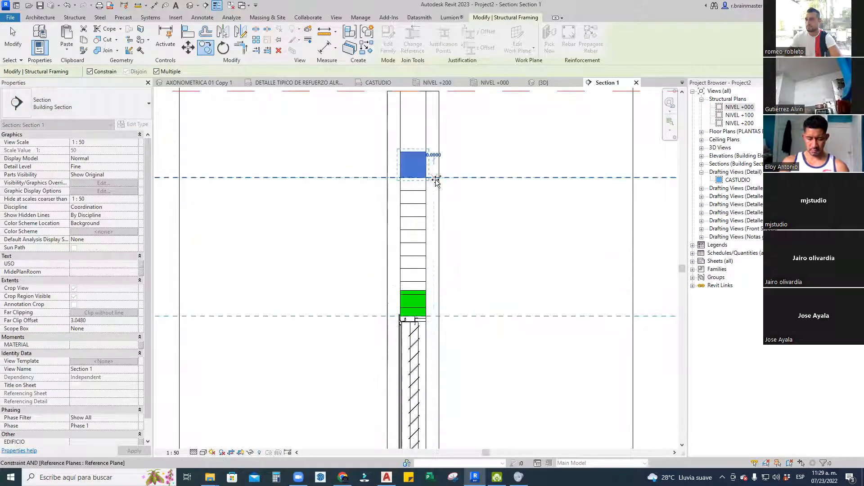
pyautogui.press('Escape')
pyautogui.press('Escape')
# In the 3D view, shorten the sill tie beam to about 2.58 m by pulling its door-side end back to the column between door and window
pyautogui.click(190, 6)
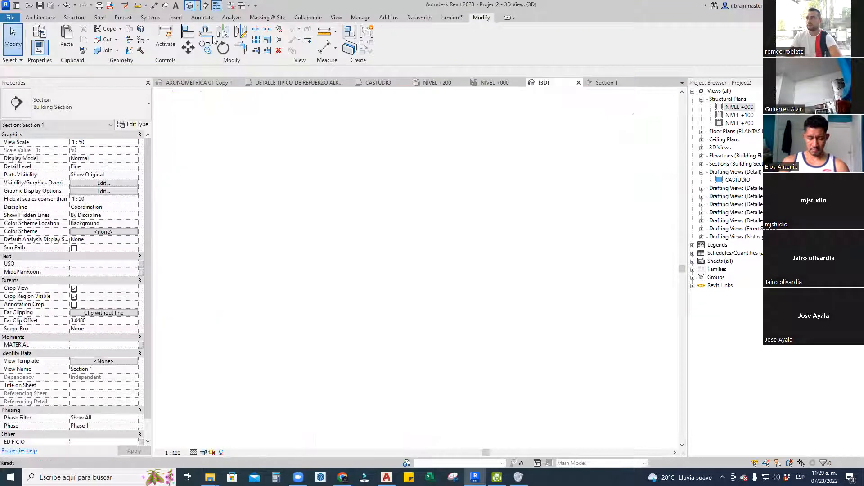
pyautogui.scroll(-3, 354, 209)
pyautogui.scroll(4, 376, 226)
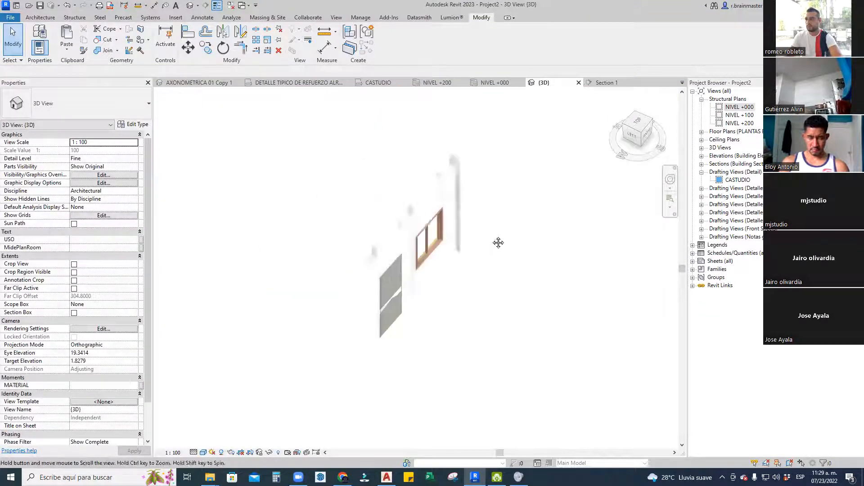
pyautogui.moveTo(450, 218); pyautogui.dragTo(552, 250, button='middle')
pyautogui.scroll(1, 529, 248)
pyautogui.keyDown('shift'); pyautogui.moveTo(480, 312); pyautogui.dragTo(364, 289, button='middle'); pyautogui.keyUp('shift')
pyautogui.moveTo(364, 289); pyautogui.dragTo(344, 274, button='middle')
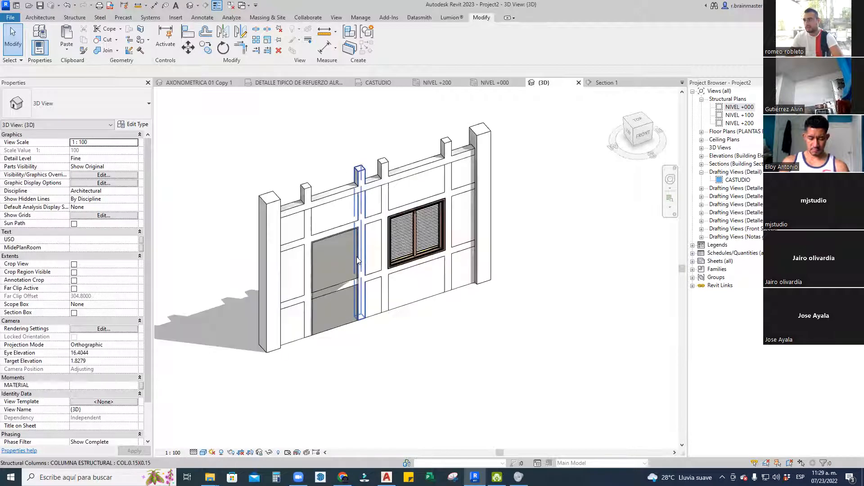
pyautogui.click(292, 303)
pyautogui.scroll(3, 293, 302)
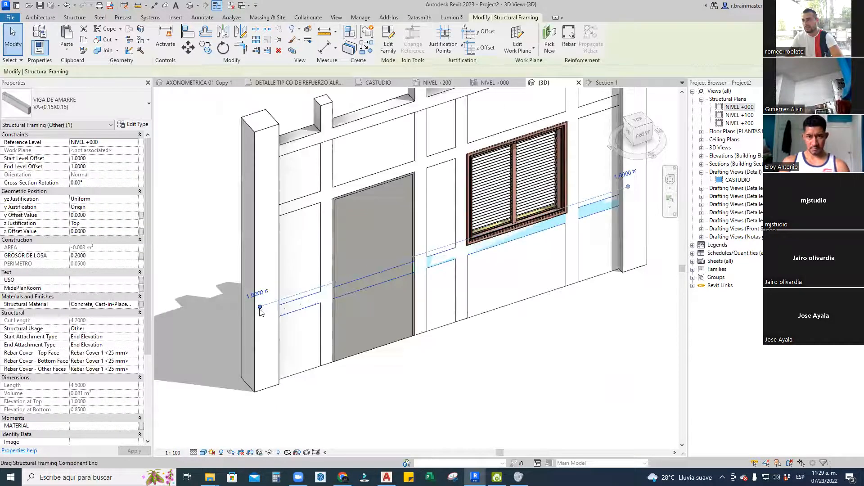
pyautogui.moveTo(371, 271); pyautogui.dragTo(418, 256)
pyautogui.moveTo(446, 261); pyautogui.dragTo(343, 309, button='middle')
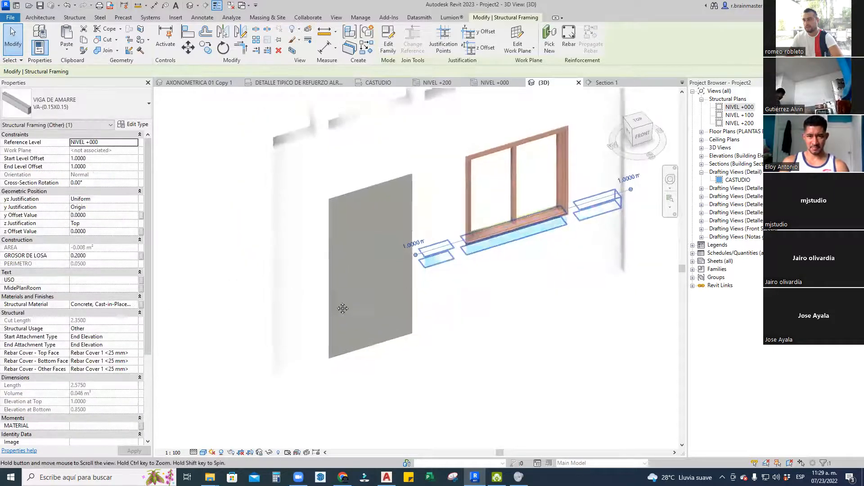
pyautogui.scroll(-1, 517, 242)
pyautogui.keyDown('shift'); pyautogui.moveTo(456, 213); pyautogui.dragTo(447, 245, button='middle'); pyautogui.keyUp('shift')
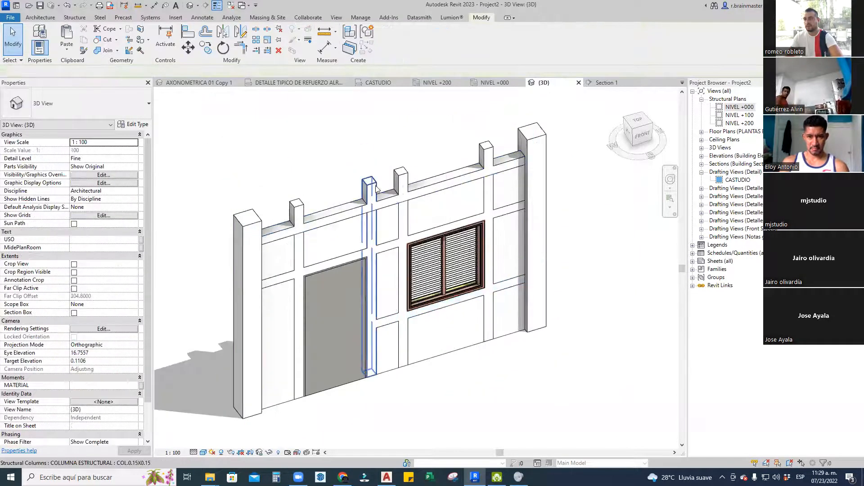
# Set the Top Offset of the four 0.15 x 0.15 columns to -0.4000 so they end within the upper tie beam
pyautogui.click(369, 194)
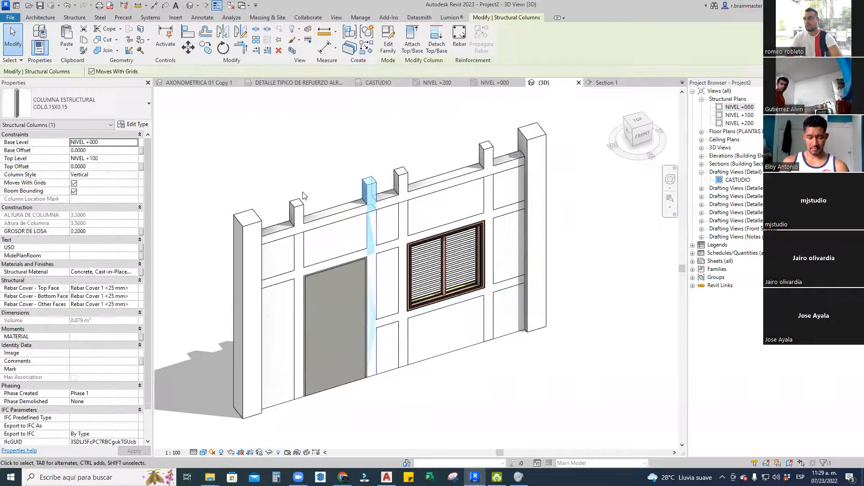
pyautogui.keyDown('ctrl'); pyautogui.click(399, 178); pyautogui.keyUp('ctrl')
pyautogui.keyDown('ctrl'); pyautogui.click(486, 153); pyautogui.keyUp('ctrl')
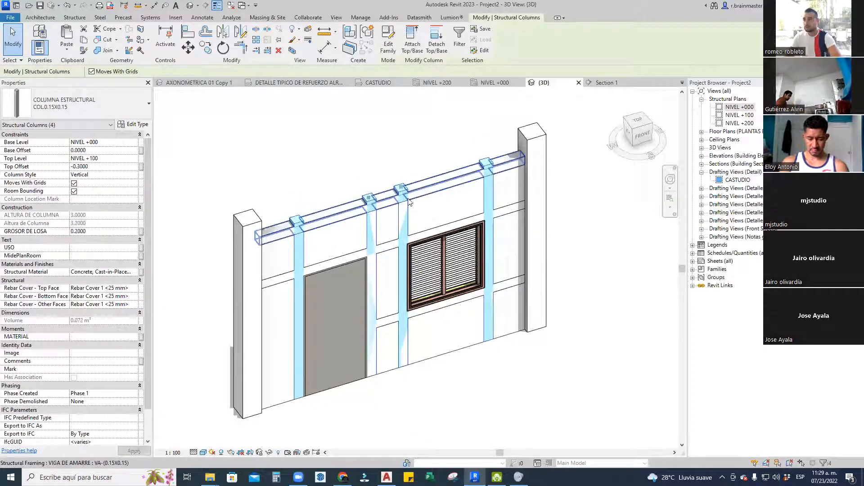
pyautogui.write('0.4000')
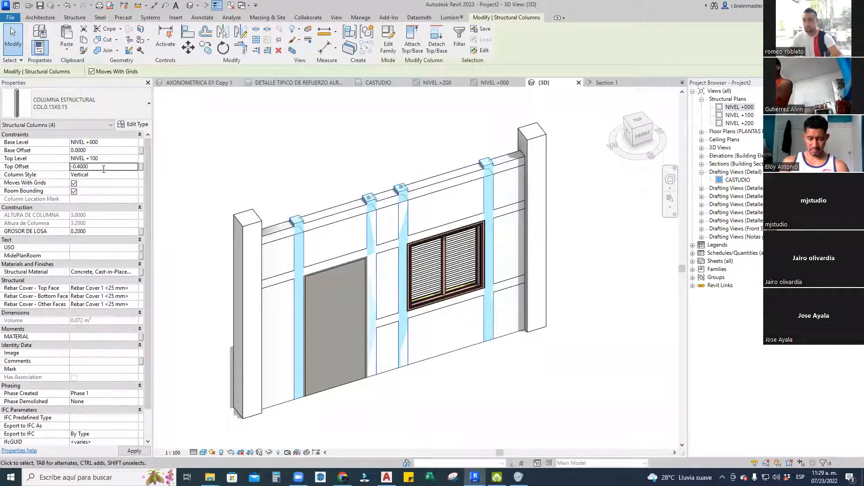
pyautogui.click(343, 164)
# Turn off the visibility of the CONFINAMIENTO REP.rvt link in the 3D view and inspect the confinement frame alone
pyautogui.keyDown('shift'); pyautogui.moveTo(392, 239); pyautogui.dragTo(530, 222, button='middle'); pyautogui.keyUp('shift')
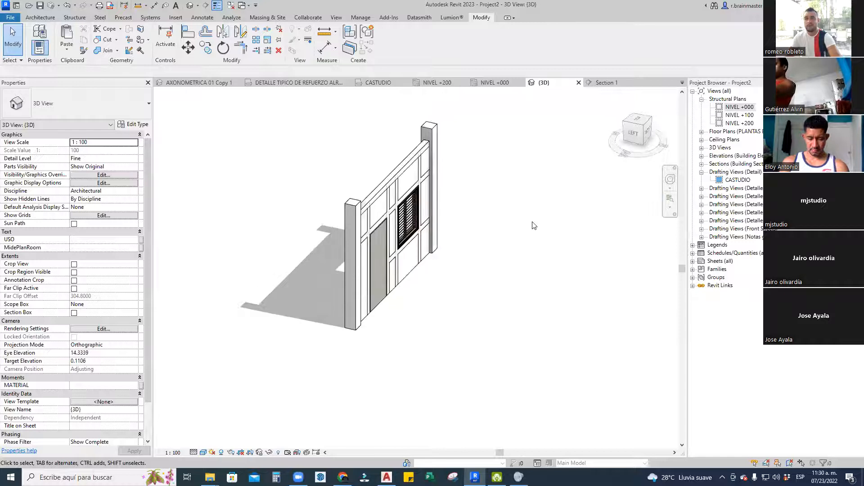
pyautogui.press('g')
pyautogui.click(440, 138)
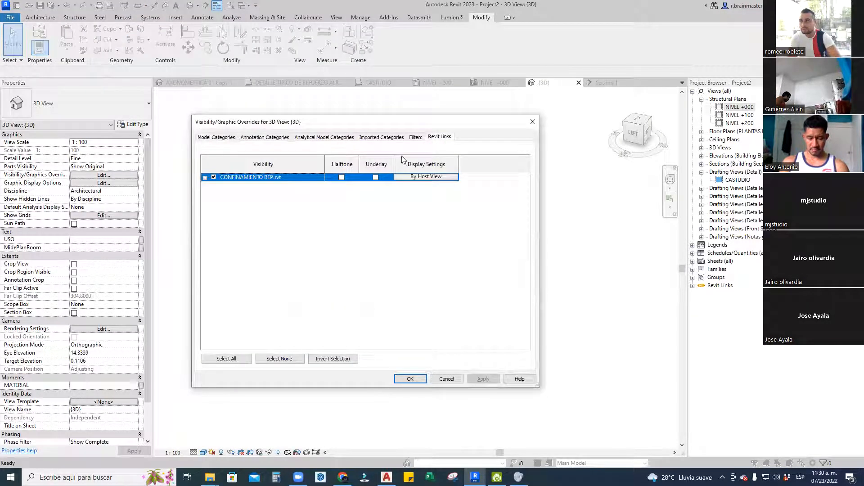
pyautogui.click(400, 378)
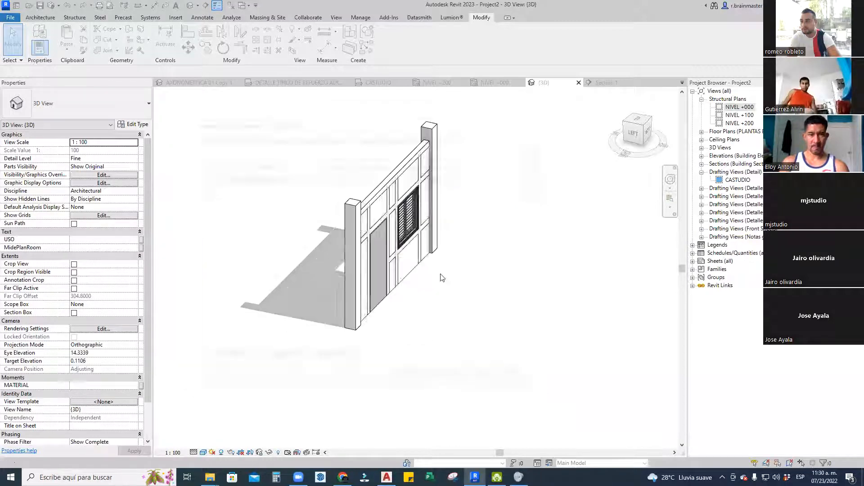
pyautogui.keyDown('shift'); pyautogui.moveTo(511, 256); pyautogui.dragTo(510, 234, button='middle'); pyautogui.keyUp('shift')
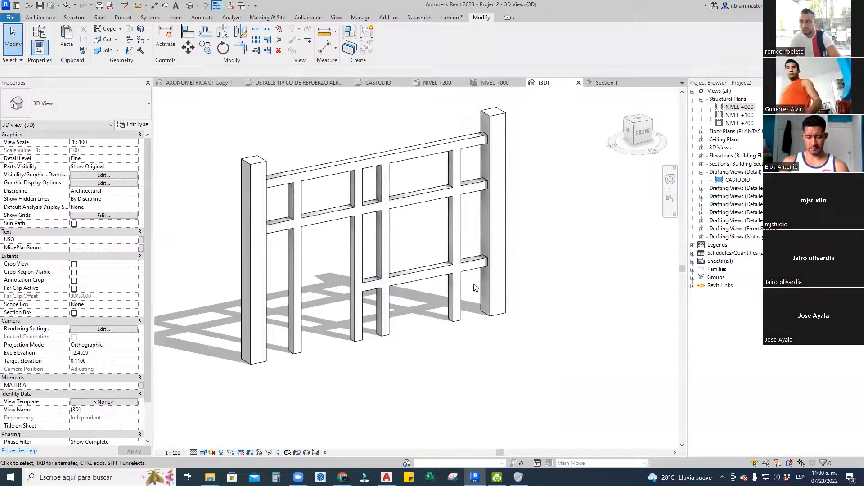
pyautogui.scroll(3, 406, 255)
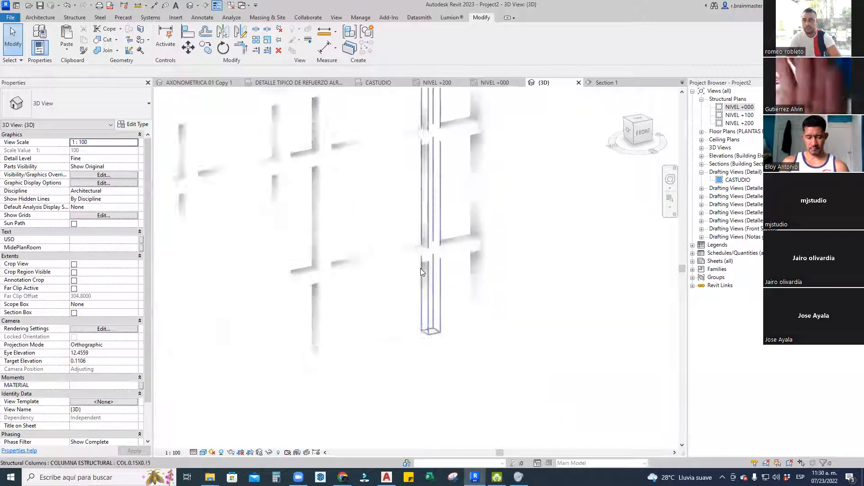
# Save the project as CONFINAMIENTO REP_STR.rvt in the RVT folder, with the 3D view showing the whole confinement frame
pyautogui.scroll(2, 337, 263)
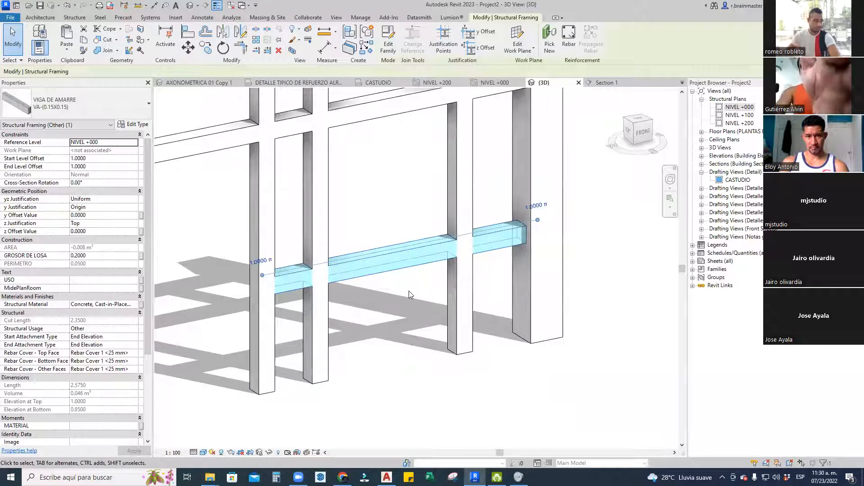
pyautogui.scroll(-3, 426, 287)
pyautogui.click(489, 257)
pyautogui.keyDown('shift'); pyautogui.moveTo(489, 258); pyautogui.dragTo(485, 283, button='middle'); pyautogui.keyUp('shift')
pyautogui.keyDown('shift'); pyautogui.moveTo(437, 297); pyautogui.dragTo(127, 105, button='middle'); pyautogui.keyUp('shift')
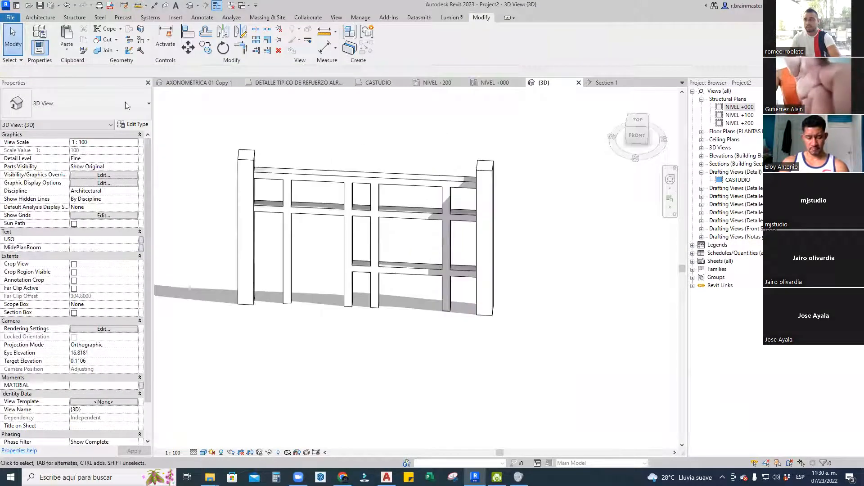
pyautogui.click(40, 7)
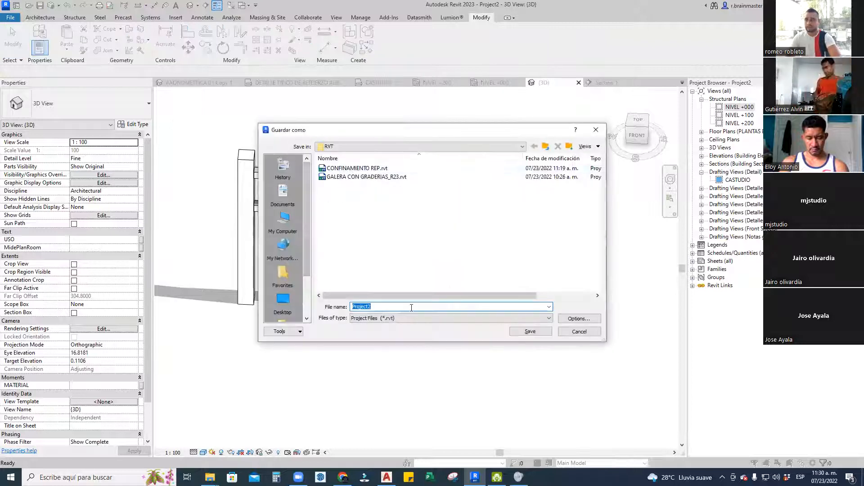
pyautogui.click(357, 168)
pyautogui.click(403, 307)
pyautogui.click(400, 307)
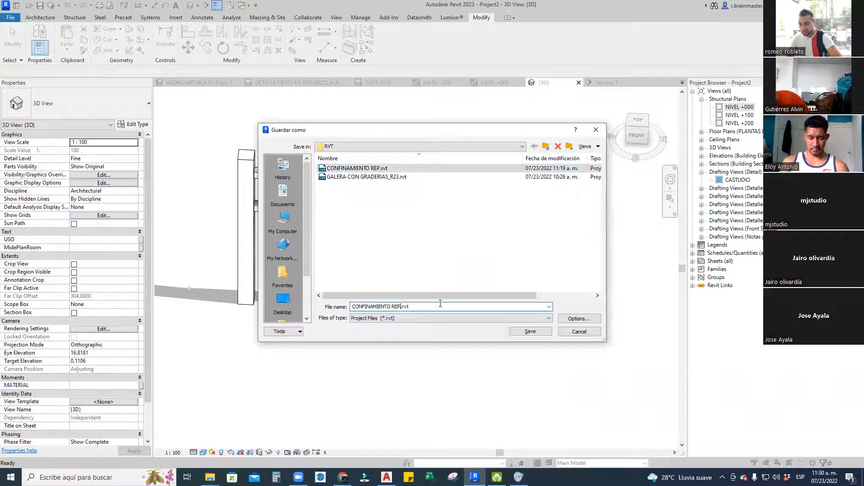
pyautogui.click(588, 320)
pyautogui.press('Escape')
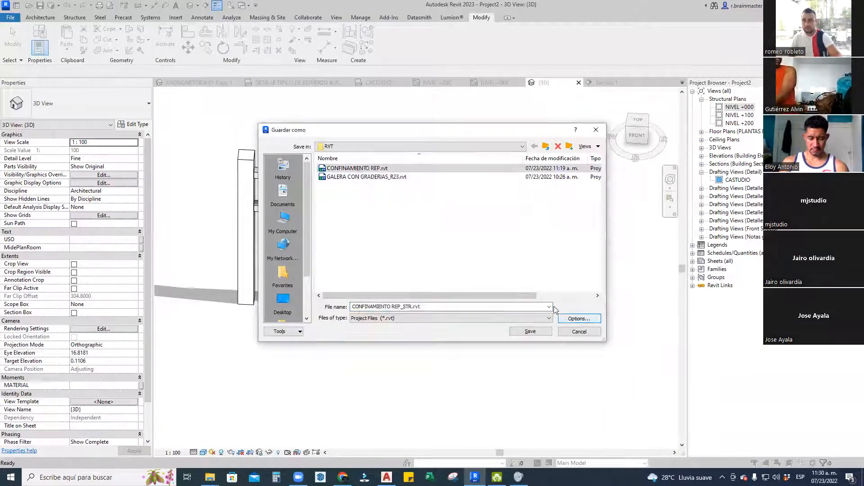
pyautogui.click(531, 331)
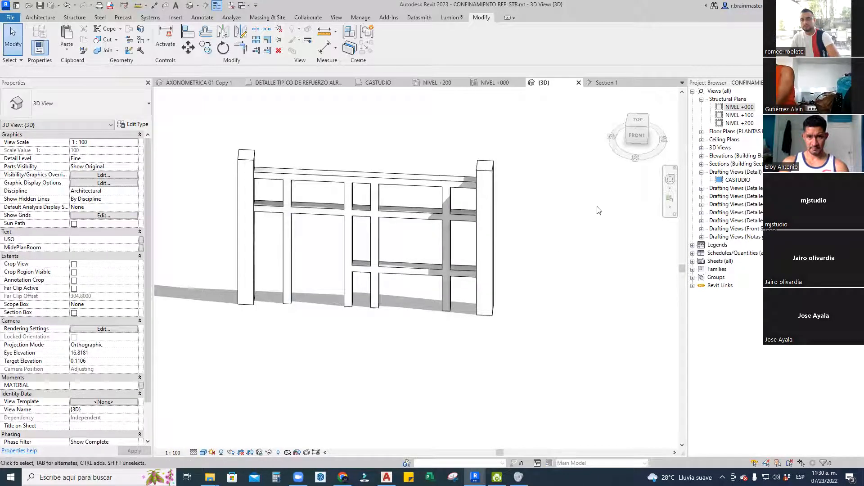
# Close the structural project, open CONFINAMIENTO REP.rvt from the RVT folder and show its wall in the default 3D view
pyautogui.click(579, 83)
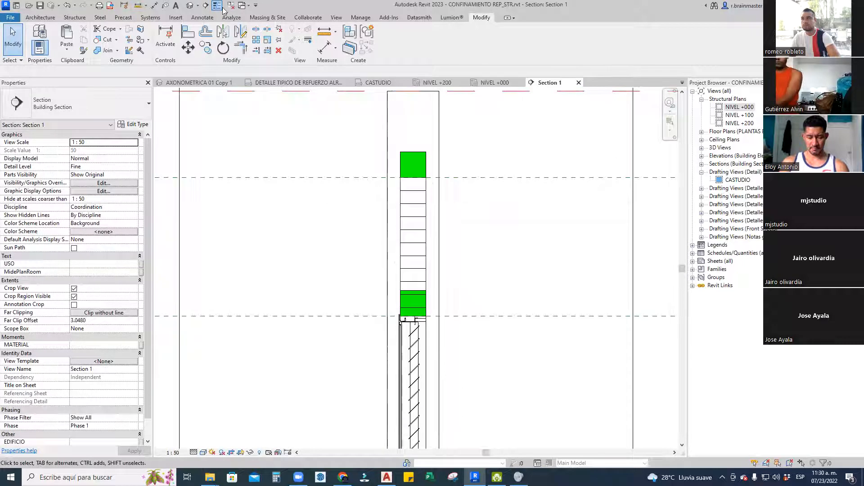
pyautogui.click(221, 7)
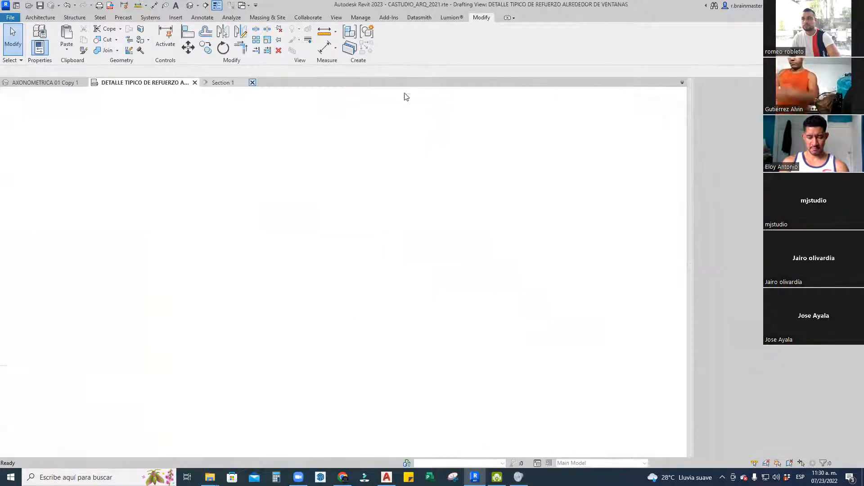
pyautogui.click(27, 8)
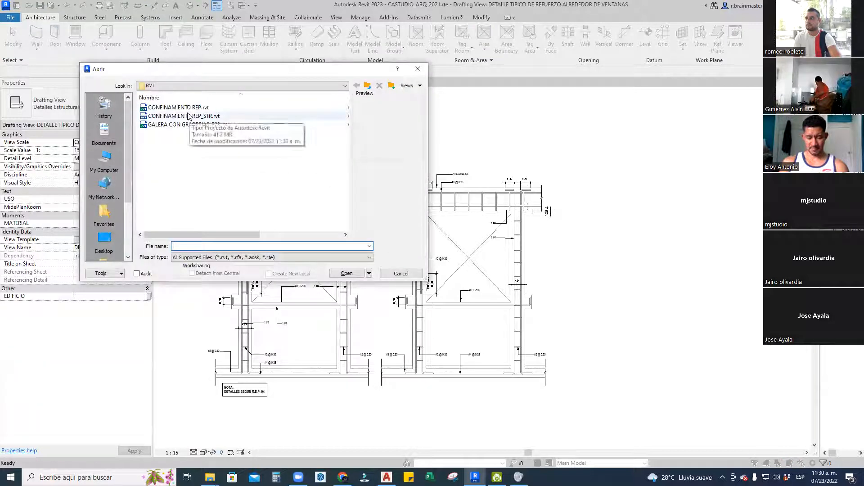
pyautogui.click(184, 108)
pyautogui.click(331, 275)
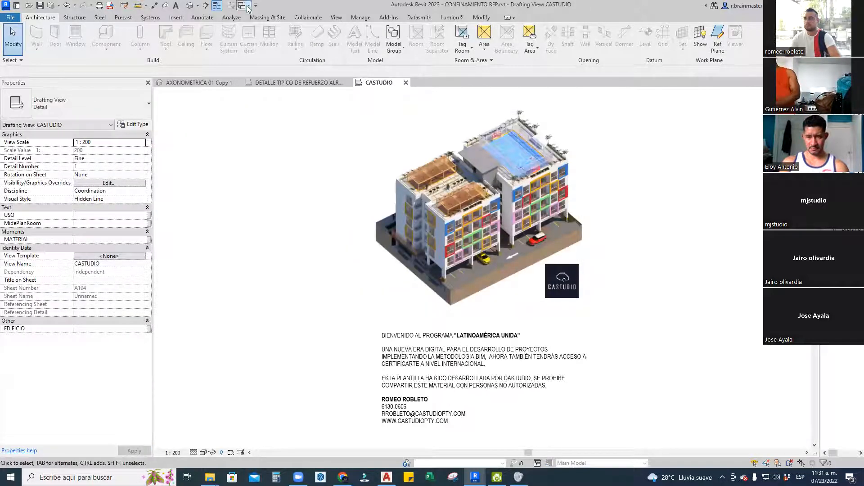
pyautogui.click(189, 5)
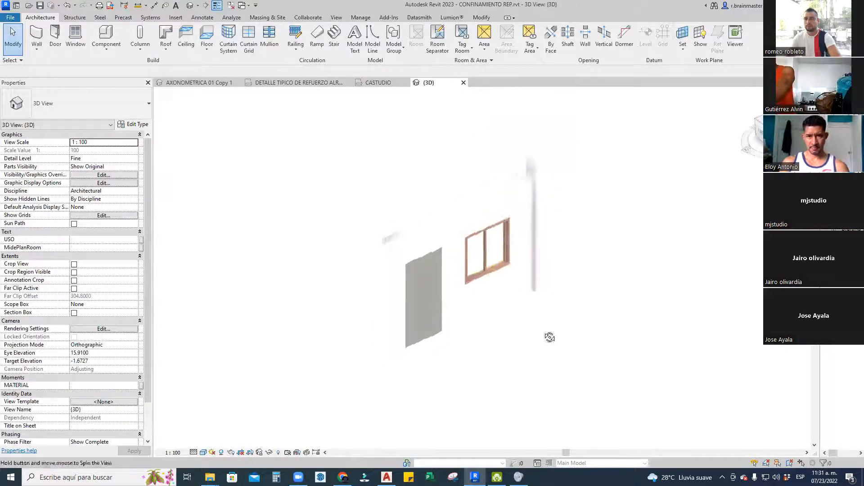
pyautogui.moveTo(546, 351); pyautogui.dragTo(487, 328, button='middle')
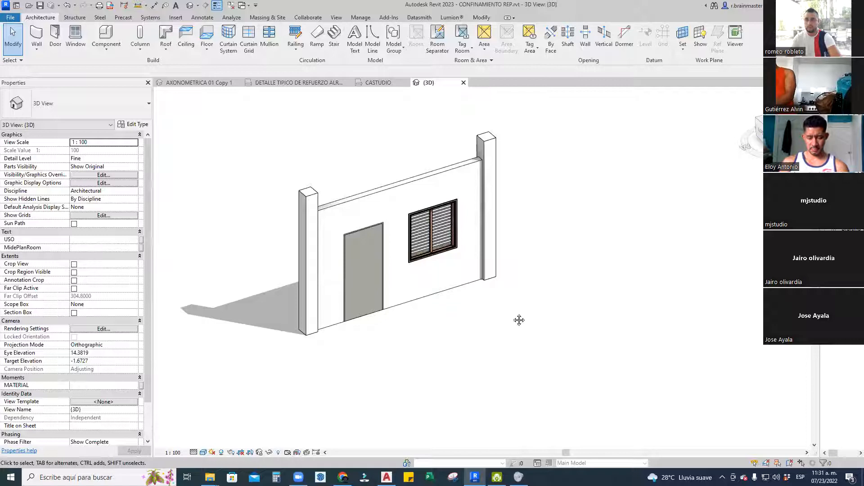
pyautogui.moveTo(519, 320); pyautogui.dragTo(518, 333, button='middle')
# Link CONFINAMIENTO REP_STR.rvt into the project with Auto - Internal Origin to Internal Origin positioning
pyautogui.click(177, 17)
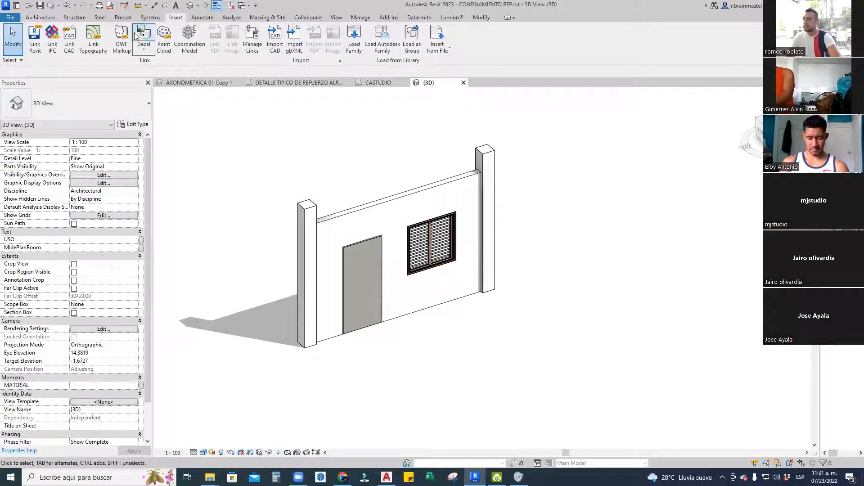
pyautogui.click(35, 38)
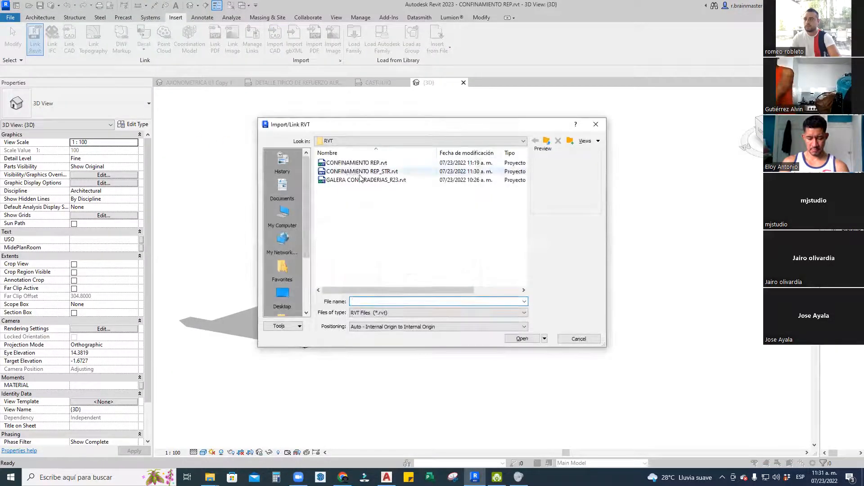
pyautogui.click(378, 172)
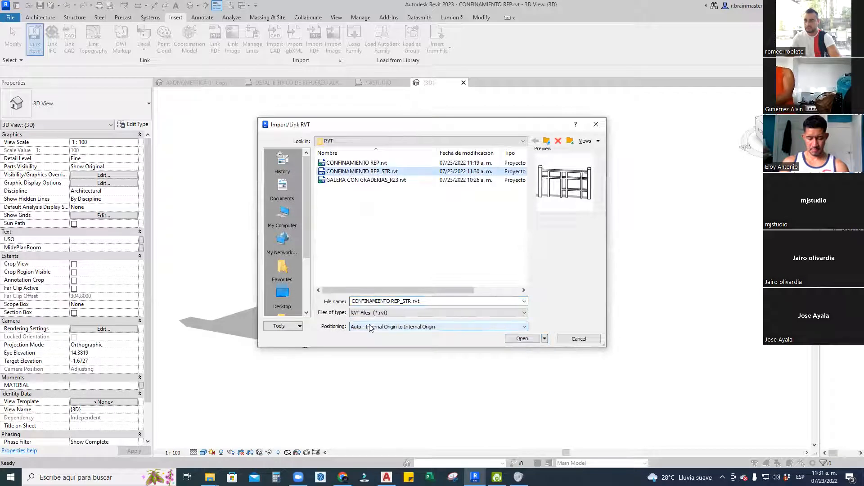
pyautogui.click(520, 339)
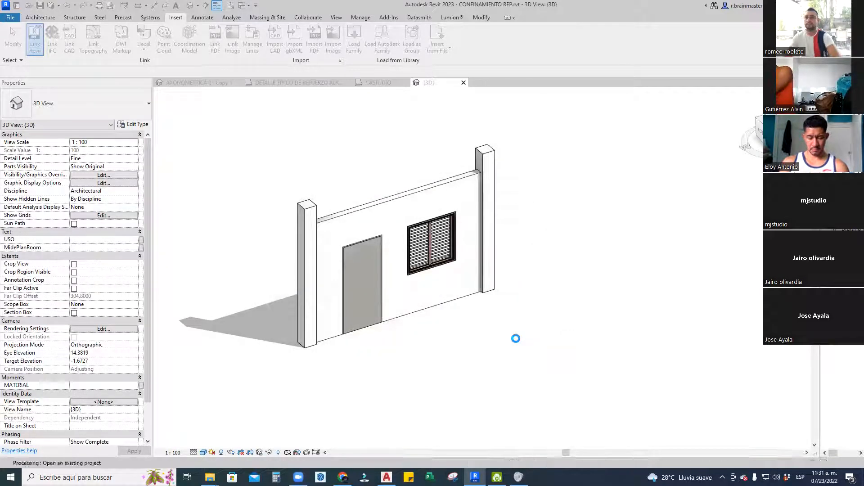
# Examine in 3D how the linked columns and tie beams fit around the wall's door and window
pyautogui.keyDown('shift'); pyautogui.moveTo(517, 341); pyautogui.dragTo(493, 370, button='middle'); pyautogui.keyUp('shift')
pyautogui.scroll(1, 455, 321)
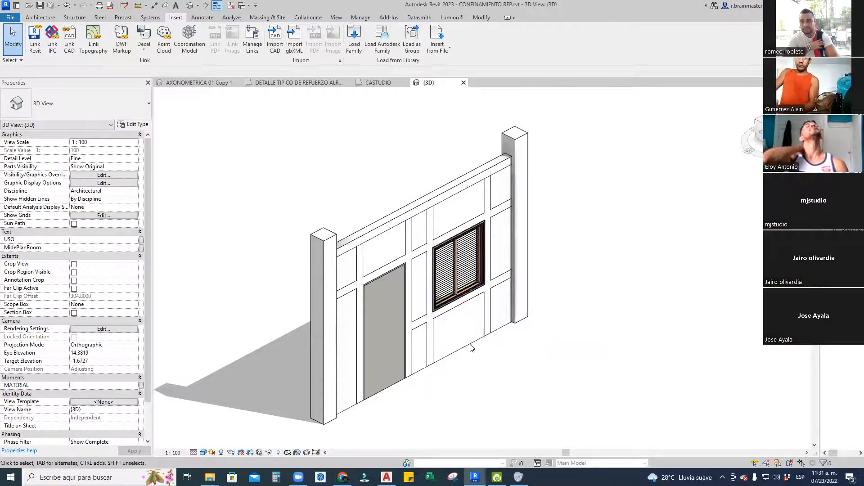
pyautogui.scroll(5, 490, 301)
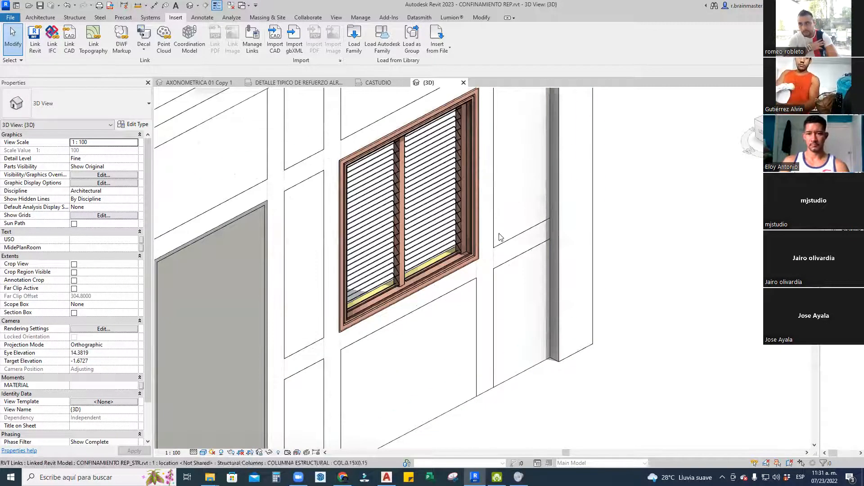
pyautogui.scroll(-4, 508, 289)
pyautogui.scroll(2, 508, 290)
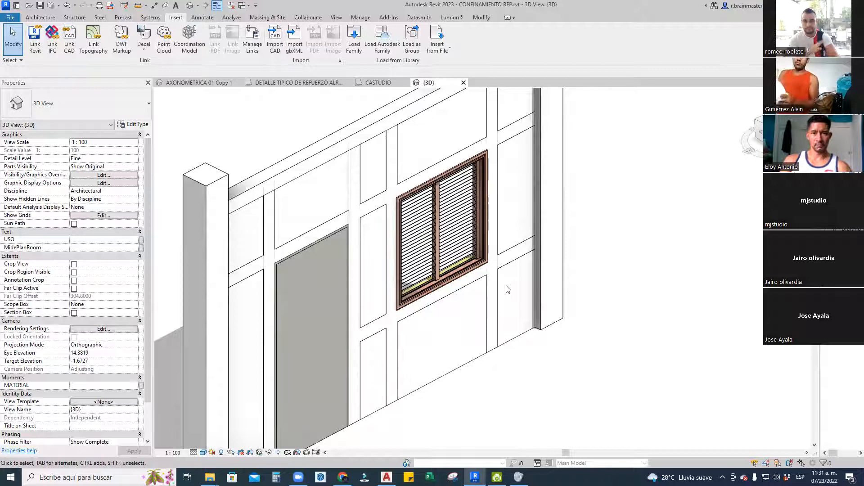
pyautogui.scroll(-2, 536, 289)
pyautogui.scroll(-1, 617, 296)
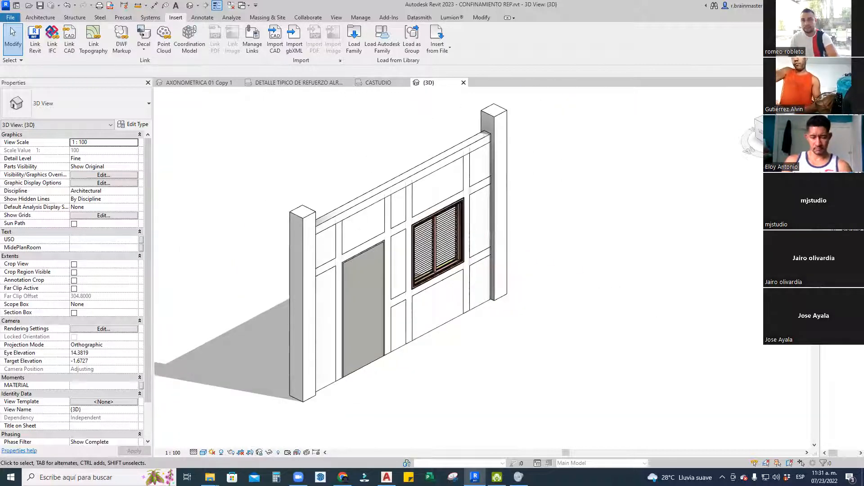
# In the NIVEL +000 floor plan, start a wall and duplicate PARED EXTERIOR DE BLOQUES 6" HASTA 3M as type REVESTIMIENTO 01
pyautogui.moveTo(819, 252); pyautogui.dragTo(743, 252)
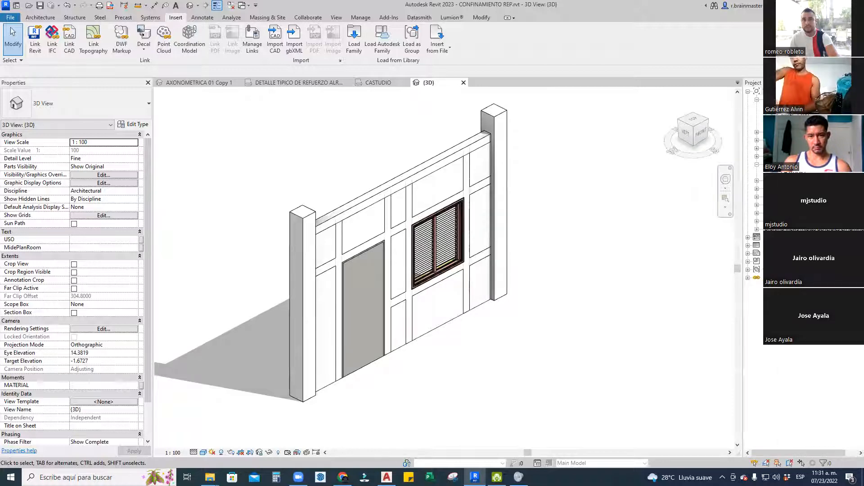
pyautogui.doubleClick(786, 108)
pyautogui.scroll(2, 446, 263)
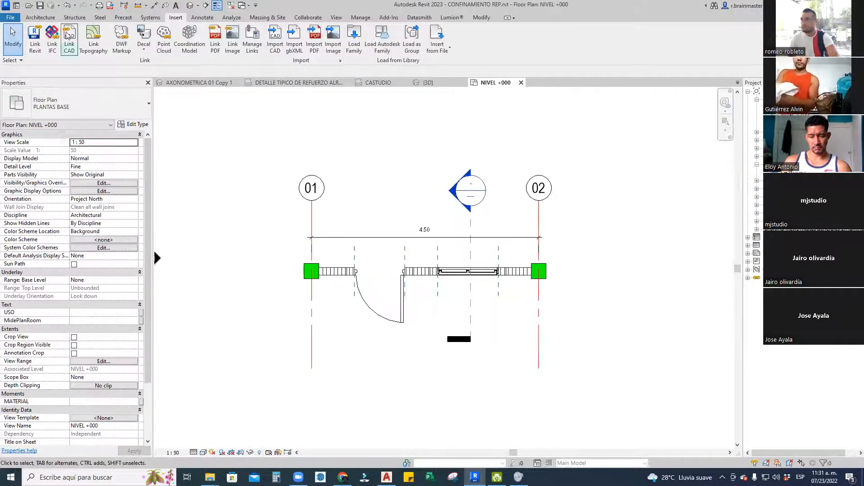
pyautogui.click(40, 17)
pyautogui.click(39, 35)
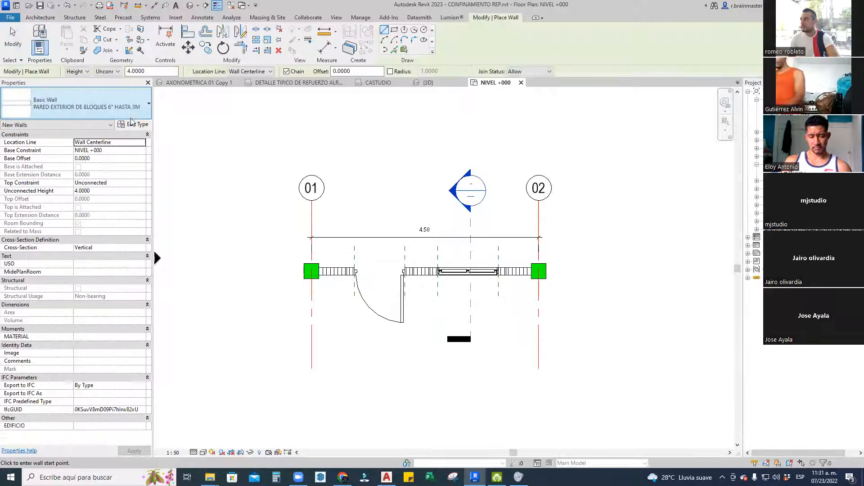
pyautogui.click(133, 124)
pyautogui.click(441, 110)
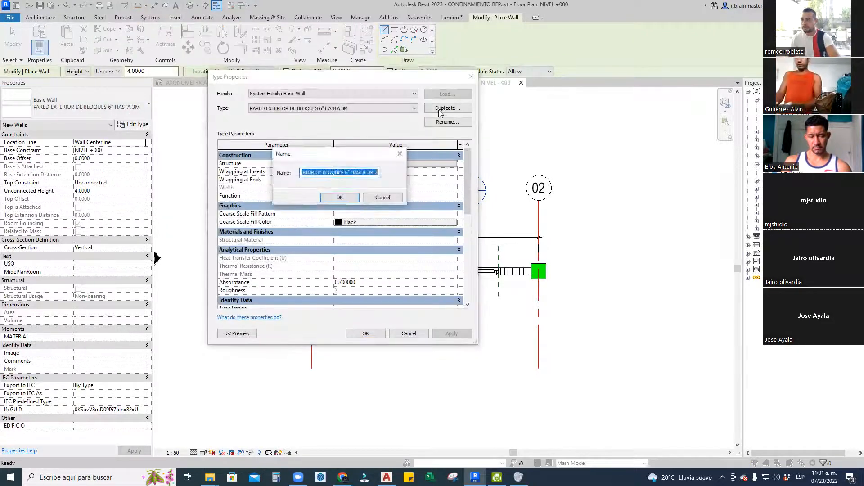
pyautogui.write('REVESTIMIENTO 01')
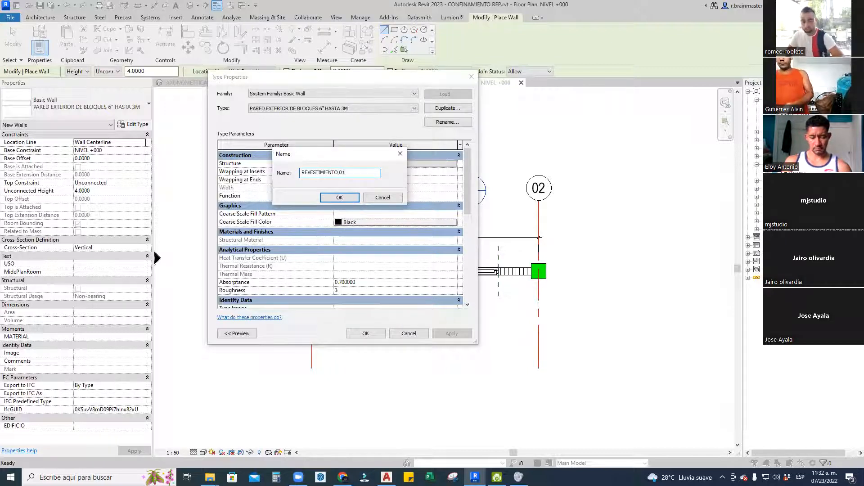
pyautogui.click(341, 197)
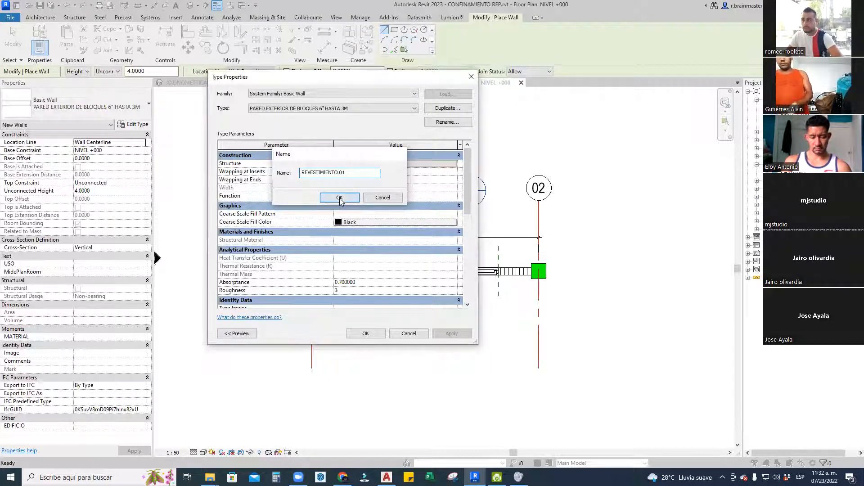
# Create a new material named REVESTIMIENTO 01 for the structure layer of the REVESTIMIENTO 01 wall type
pyautogui.click(391, 164)
pyautogui.click(321, 169)
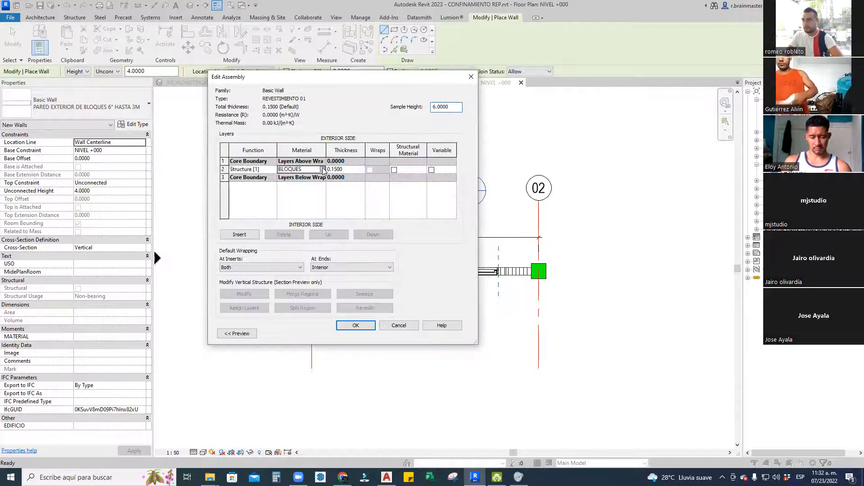
pyautogui.click(323, 169)
pyautogui.click(236, 328)
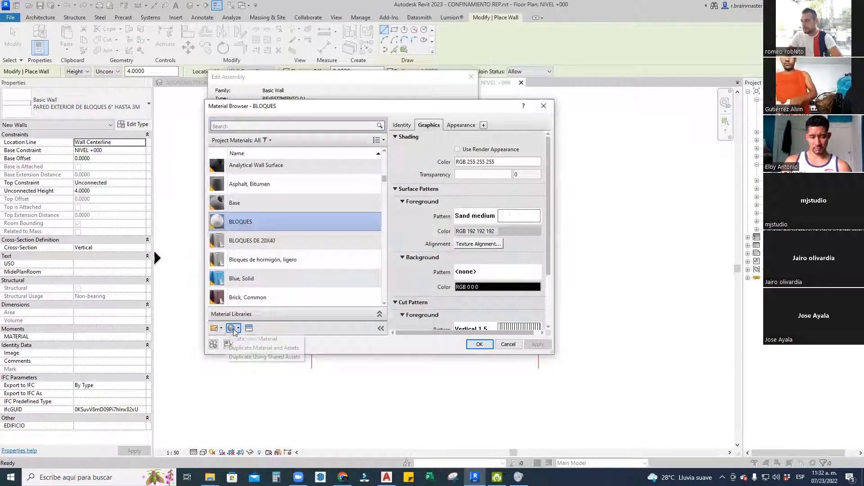
pyautogui.click(248, 340)
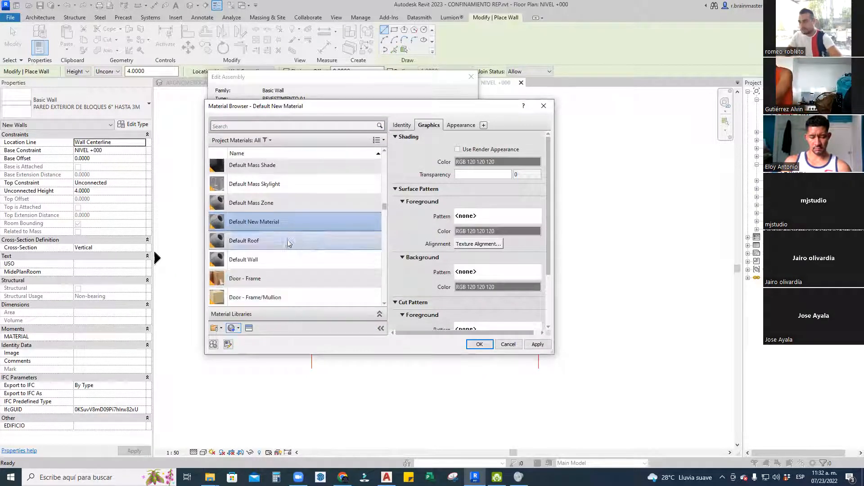
pyautogui.rightClick(263, 227)
pyautogui.click(289, 259)
pyautogui.write('REVESTIMIEN')
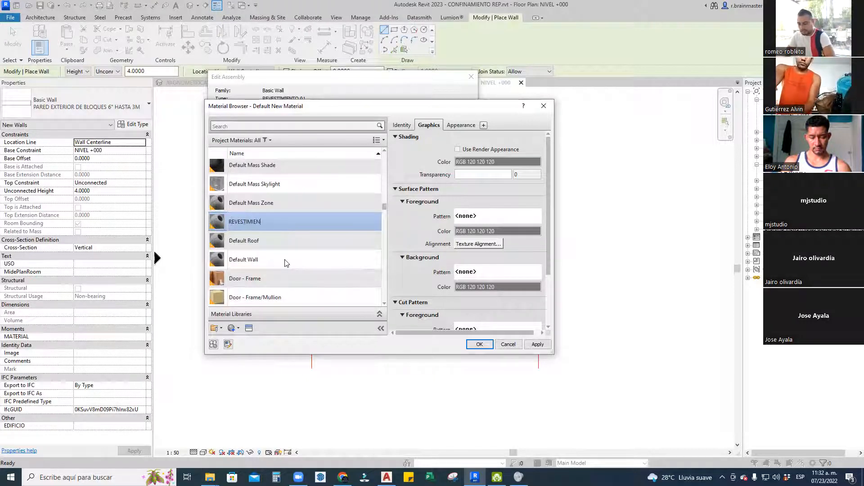
pyautogui.write('TO 01')
pyautogui.press('Return')
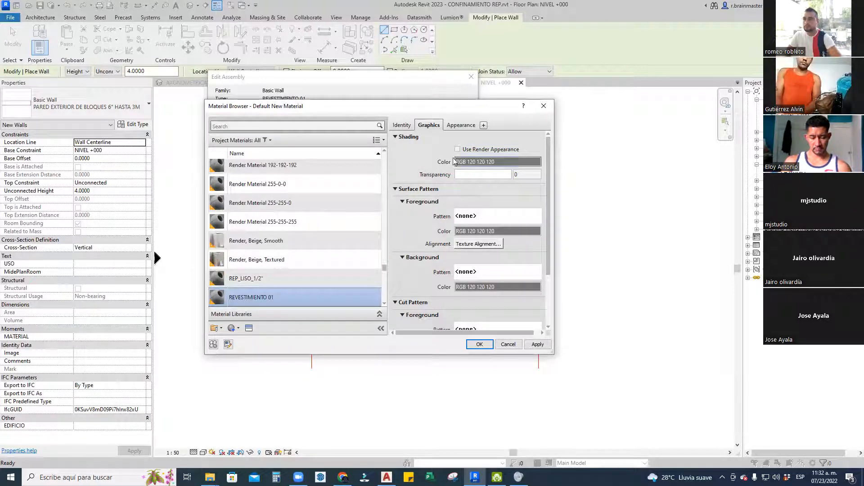
# Replace the REVESTIMIENTO 01 material's appearance asset with Paint from the Appearance Library's Paint category
pyautogui.click(462, 125)
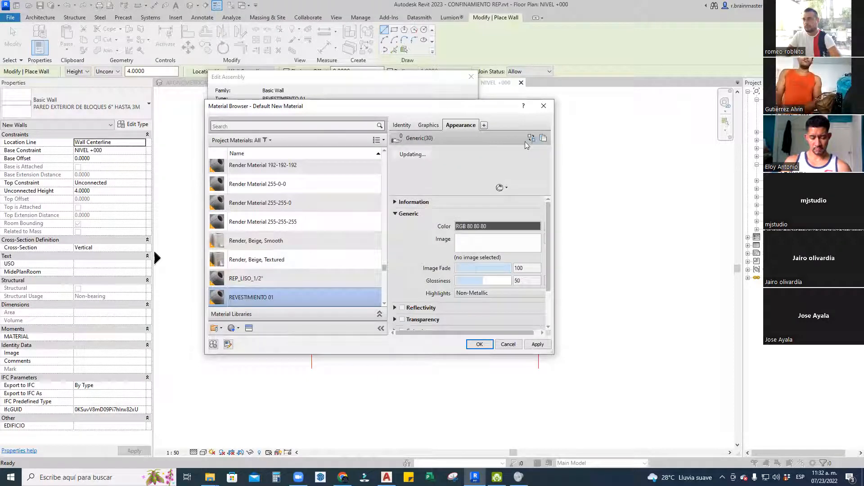
pyautogui.click(531, 138)
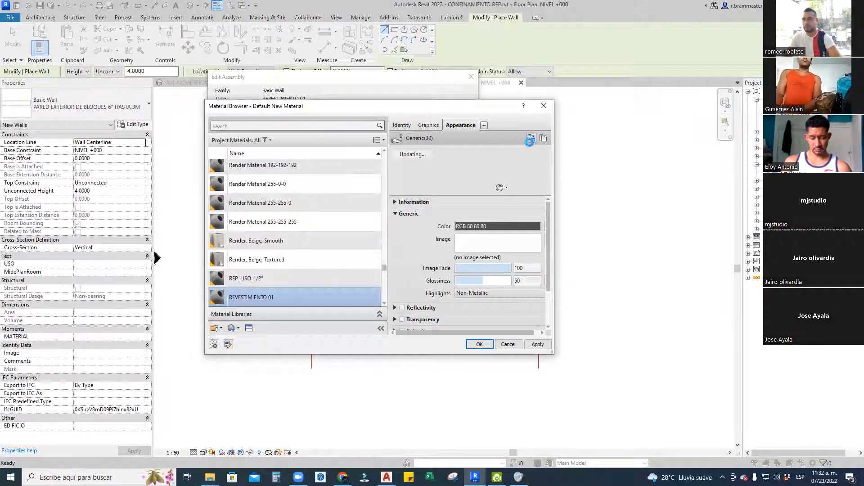
pyautogui.doubleClick(387, 148)
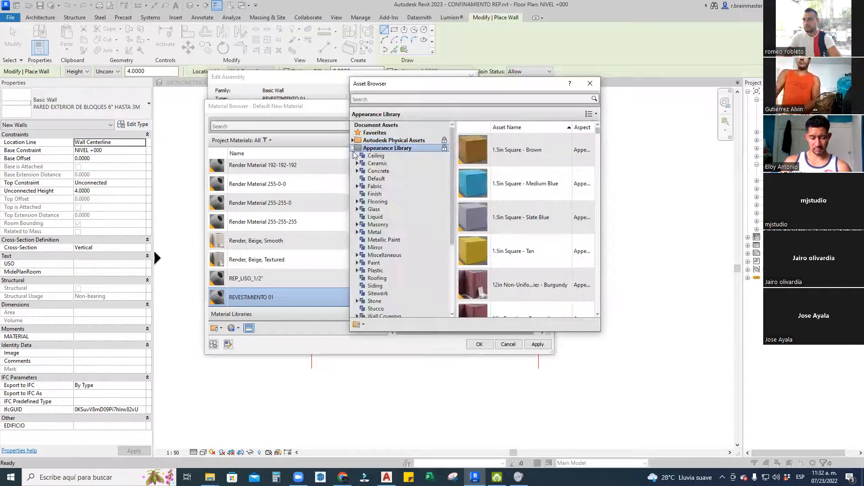
pyautogui.click(374, 262)
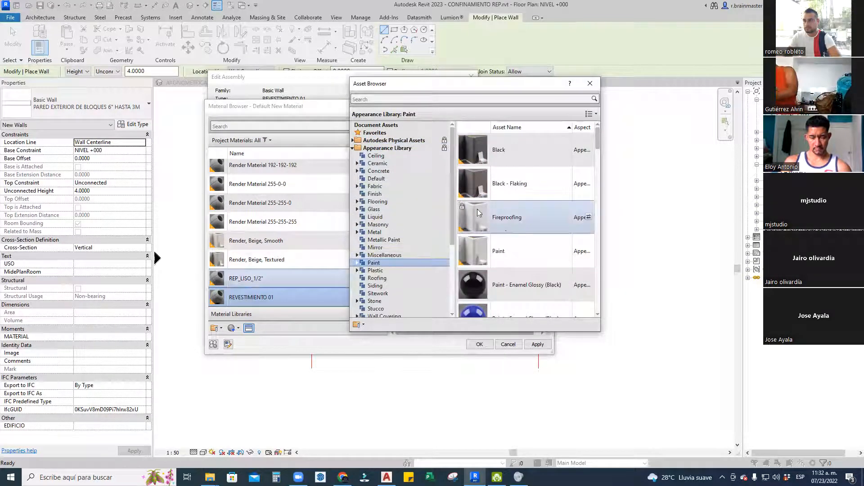
pyautogui.click(589, 250)
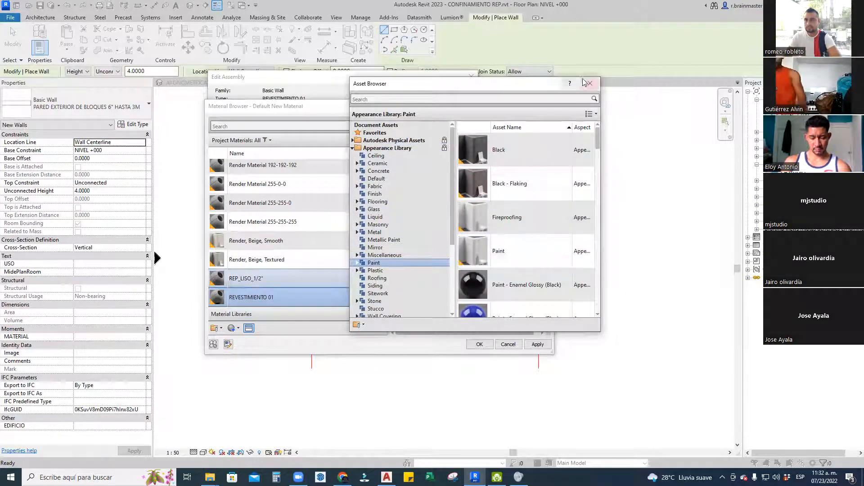
pyautogui.click(589, 83)
# Assign a foreground surface pattern to the REVESTIMIENTO 01 material and apply the material to the structure layer
pyautogui.click(428, 126)
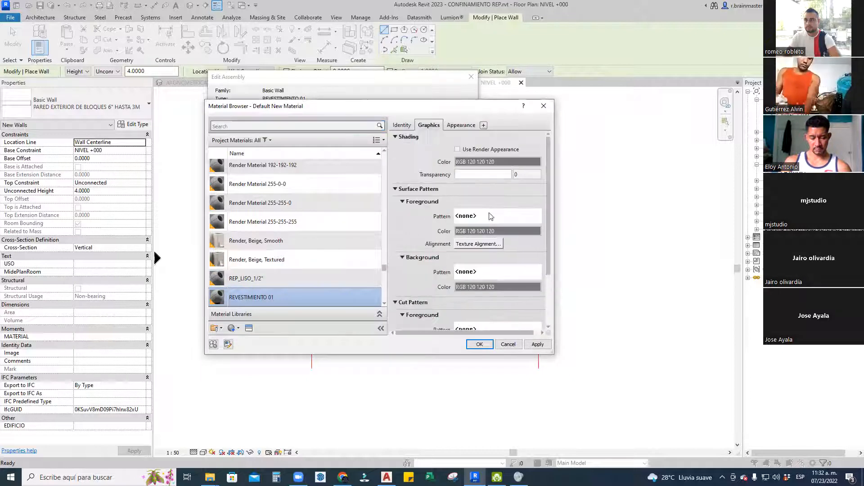
pyautogui.click(491, 215)
pyautogui.click(354, 262)
pyautogui.click(393, 316)
pyautogui.click(479, 345)
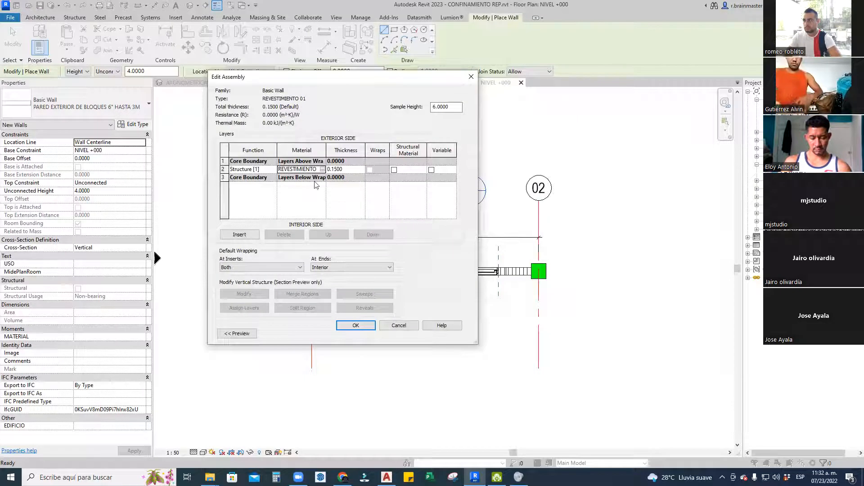
# Set the structure layer's thickness to 0.02 and accept the REVESTIMIENTO 01 wall type
pyautogui.click(351, 171)
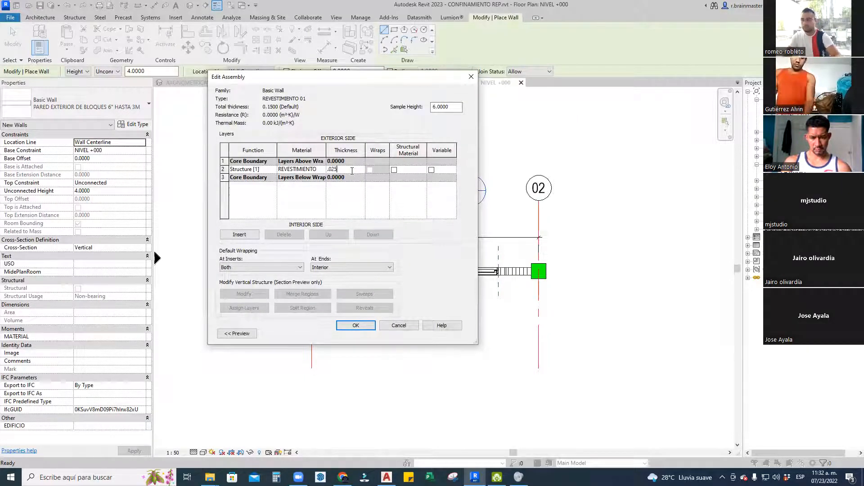
pyautogui.click(357, 325)
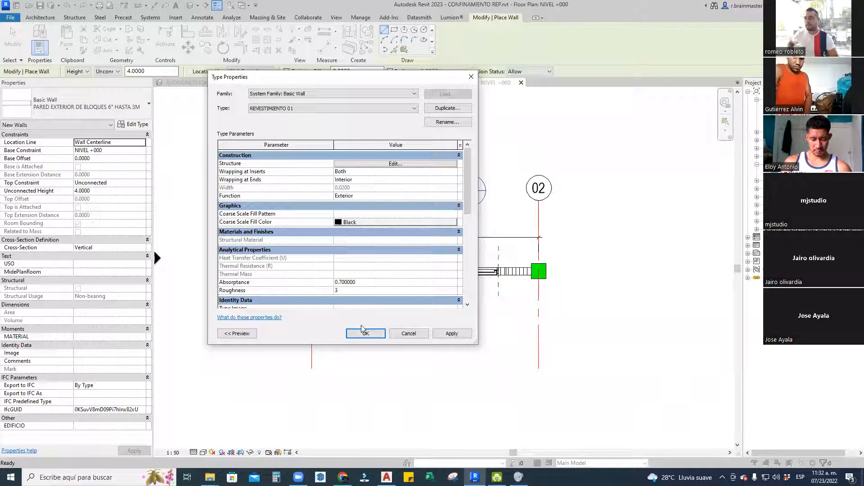
pyautogui.click(365, 332)
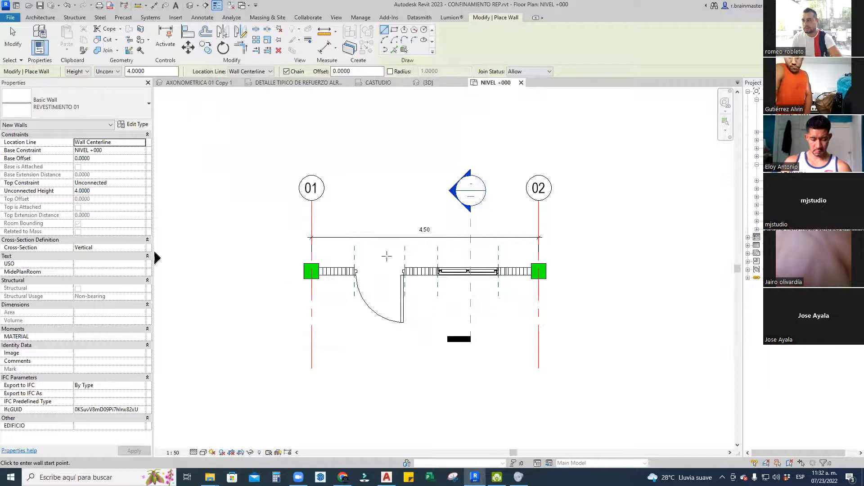
# Try a freehand REVESTIMIENTO 01 wall about 3.88 m long, parallel to the block wall between the columns on axes 01 and 02
pyautogui.scroll(3, 329, 270)
pyautogui.click(326, 261)
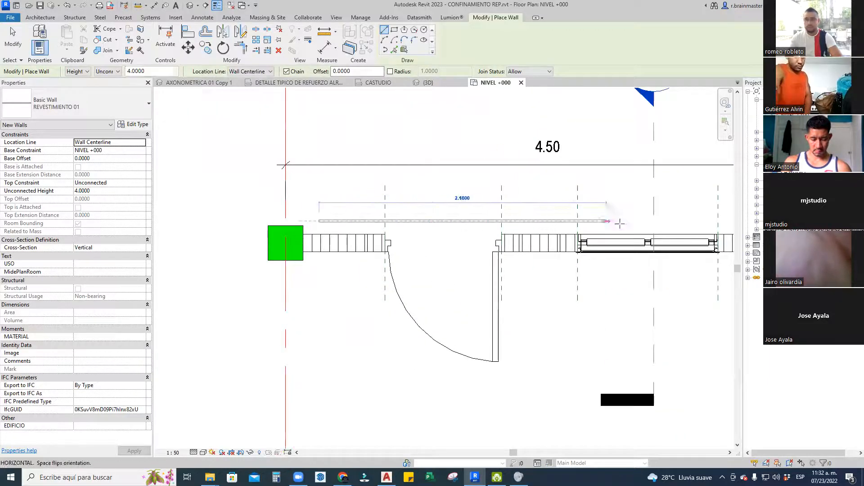
pyautogui.moveTo(620, 224); pyautogui.dragTo(452, 213, button='middle')
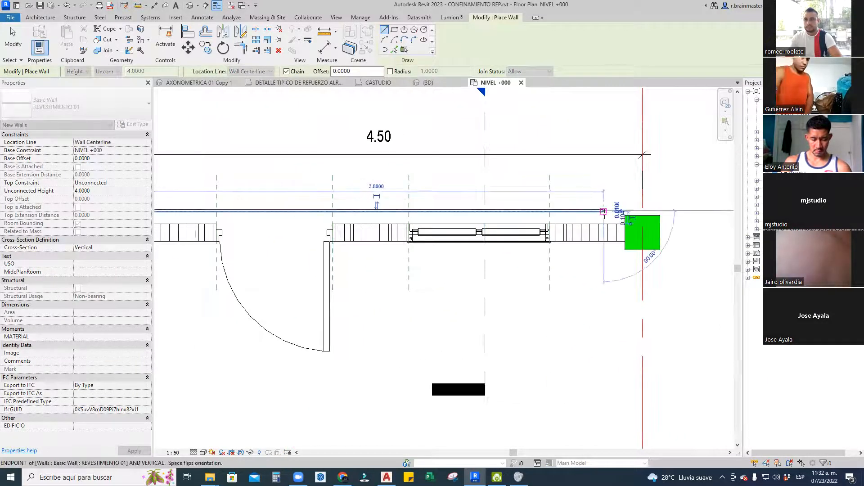
pyautogui.press('Escape')
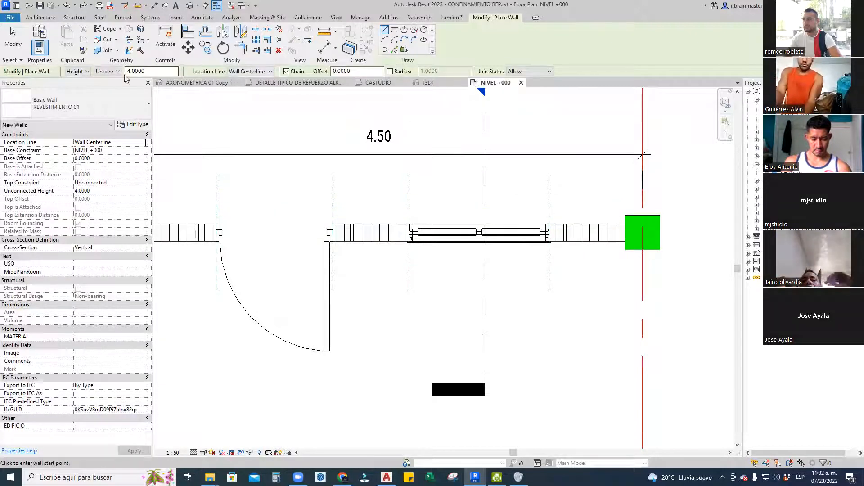
# Set the wall location line to Core Face: Exterior and start the REVESTIMIENTO 01 wall where the block wall's face meets the axis 01 column
pyautogui.click(230, 72)
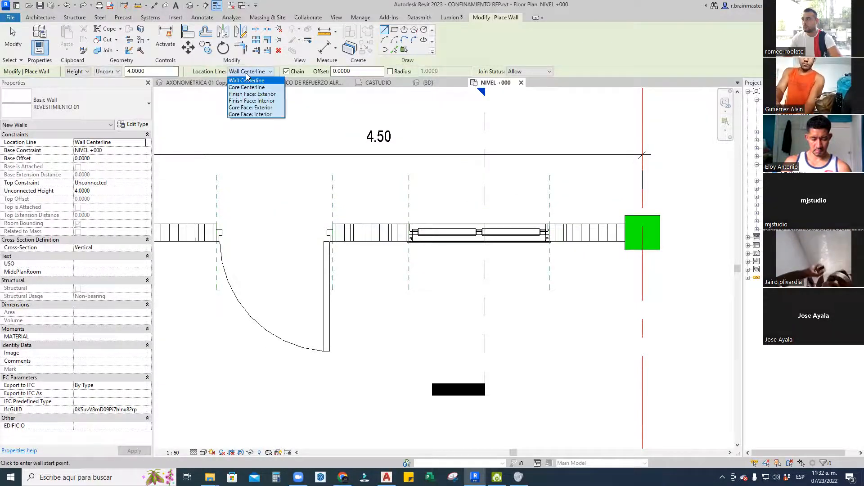
pyautogui.click(248, 110)
pyautogui.moveTo(245, 173); pyautogui.dragTo(337, 184, button='middle')
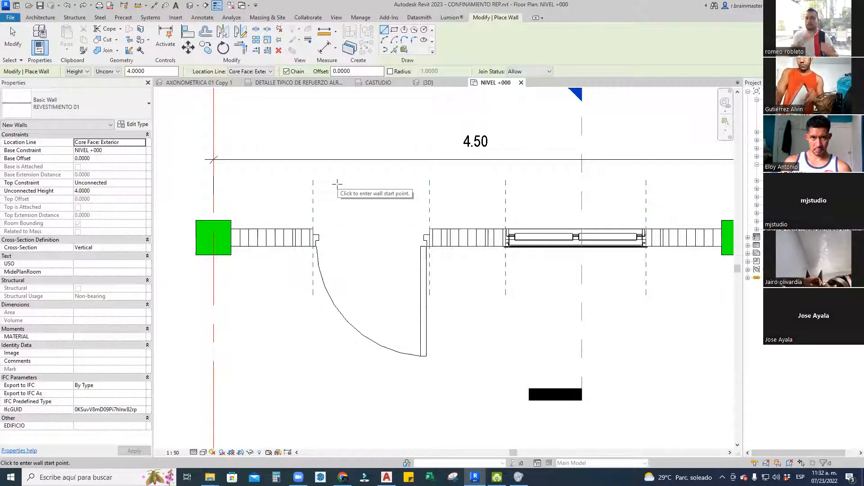
pyautogui.scroll(5, 252, 221)
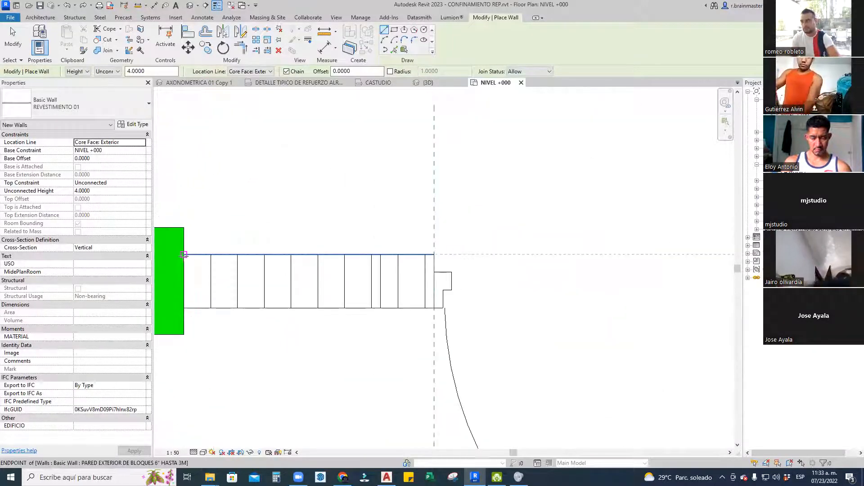
pyautogui.click(226, 254)
pyautogui.scroll(-4, 273, 250)
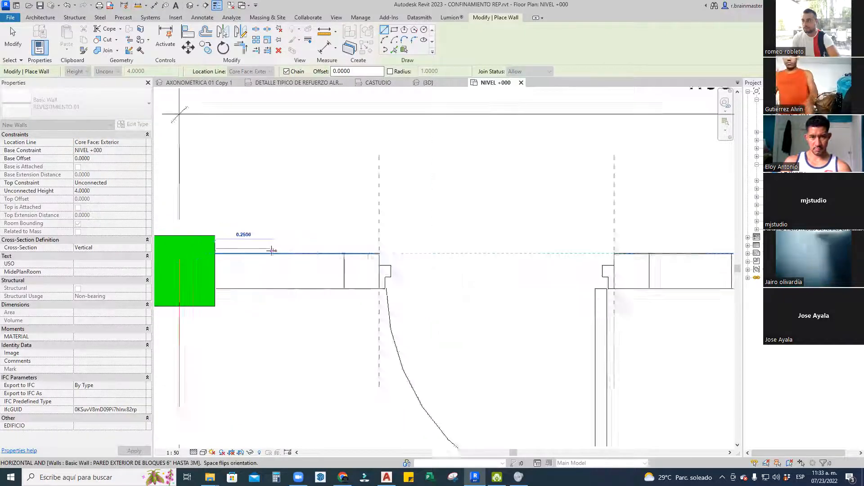
# Draw REVESTIMIENTO 01 walls about 4.20 m long along both faces of the block wall, spanning between the two columns
pyautogui.scroll(5, 574, 246)
pyautogui.click(586, 270)
pyautogui.scroll(-5, 495, 324)
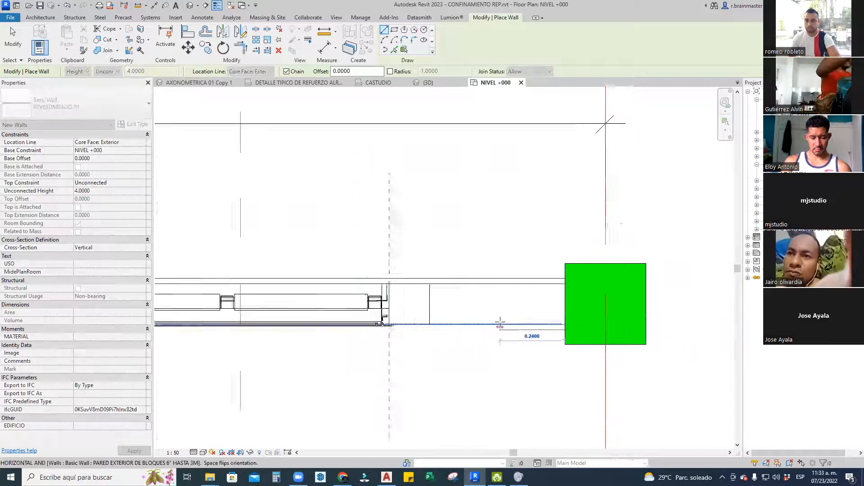
pyautogui.scroll(4, 288, 330)
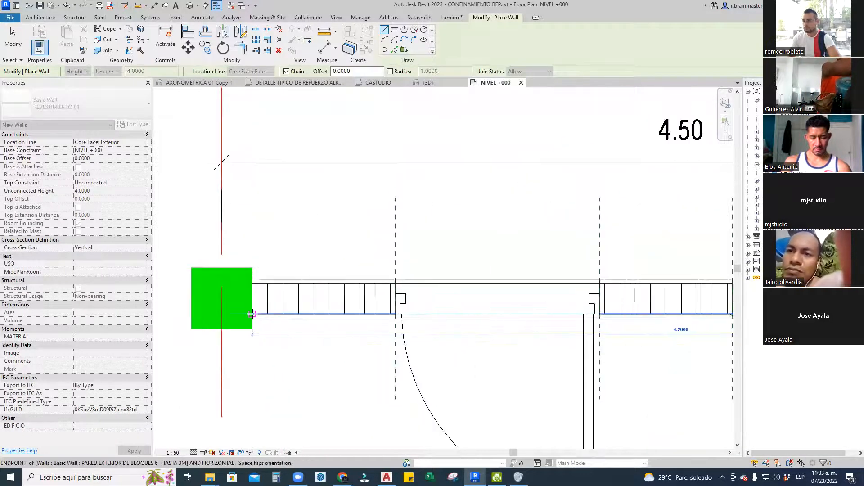
pyautogui.press('Escape')
pyautogui.press('Escape')
# In the 3D view, lower the top of the front cladding wall to a height of about 3.05 m
pyautogui.click(428, 83)
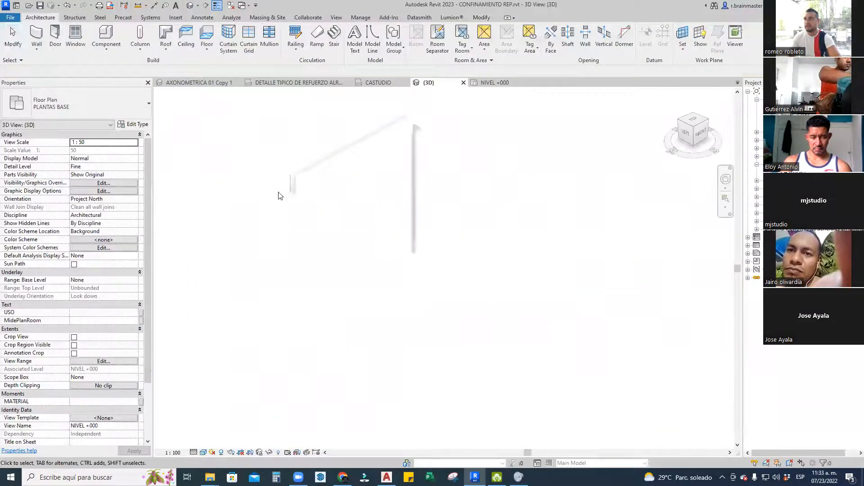
pyautogui.click(303, 235)
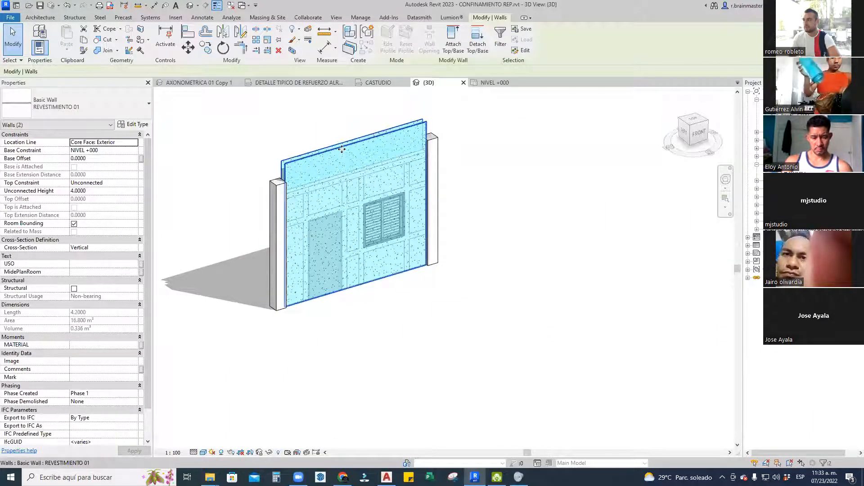
pyautogui.click(367, 137)
pyautogui.scroll(2, 367, 138)
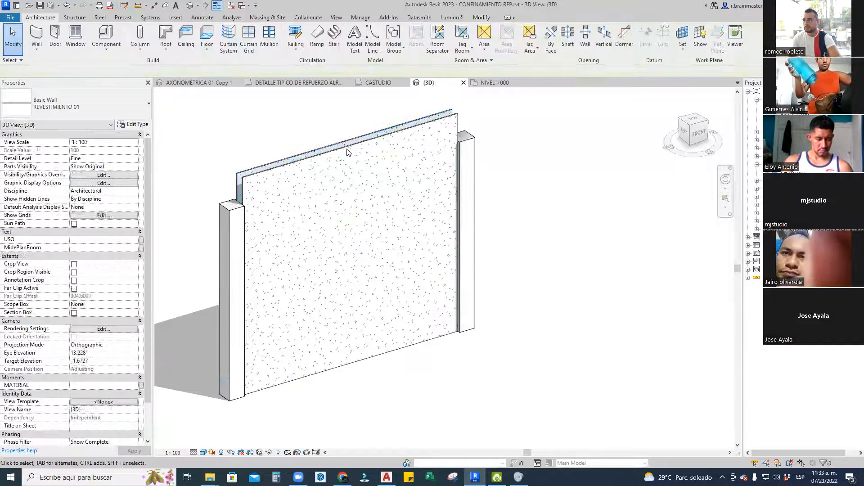
pyautogui.press('Escape')
pyautogui.scroll(4, 356, 193)
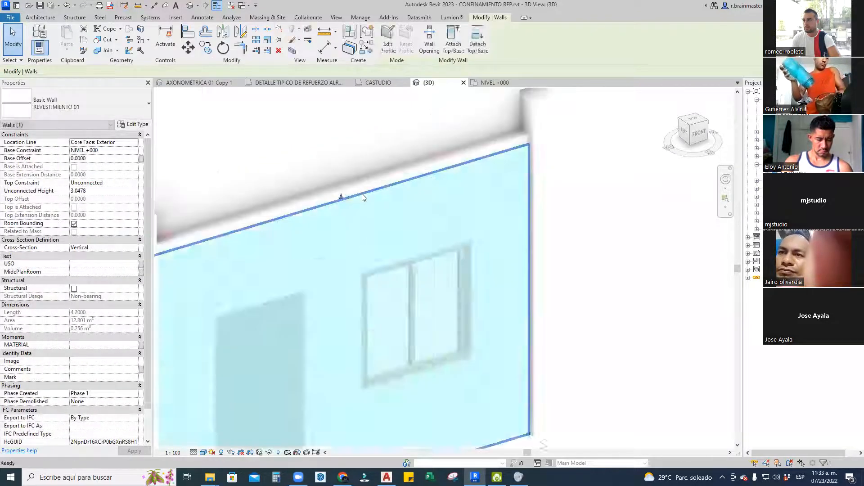
# Align the tops of the front and back cladding walls with the top of the tie beam
pyautogui.press('l')
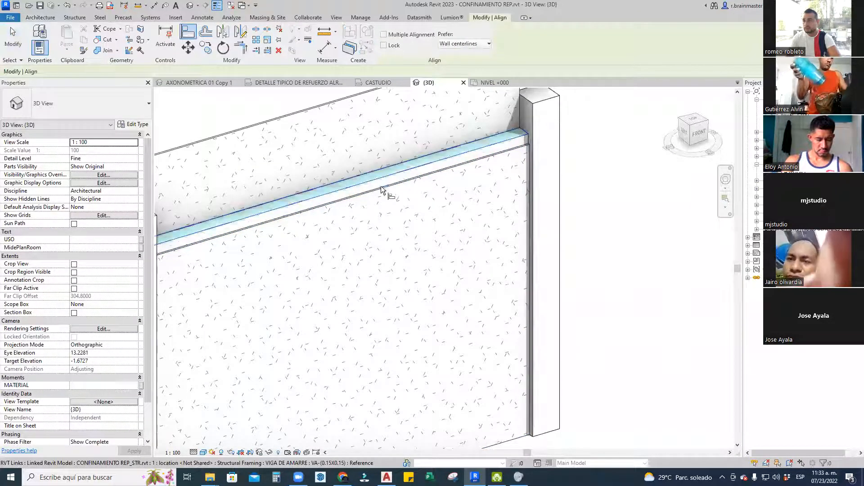
pyautogui.click(383, 172)
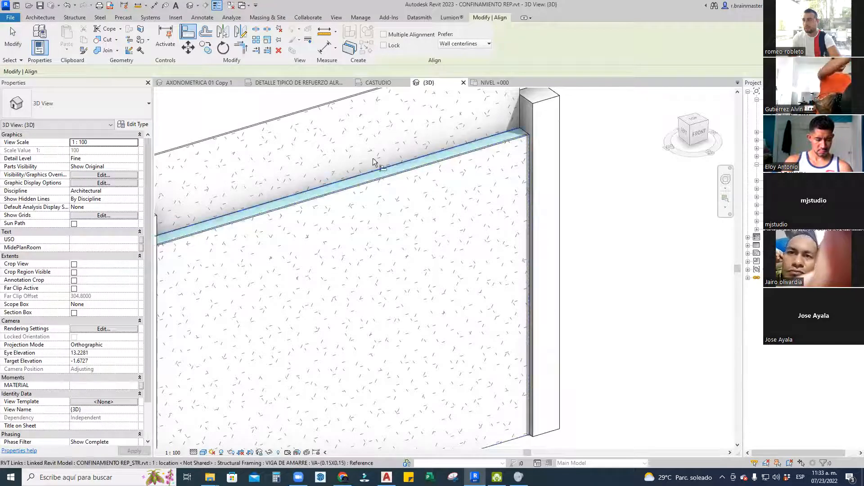
pyautogui.click(318, 116)
pyautogui.scroll(-2, 318, 116)
pyautogui.keyDown('shift'); pyautogui.moveTo(301, 194); pyautogui.dragTo(554, 177, button='middle'); pyautogui.keyUp('shift')
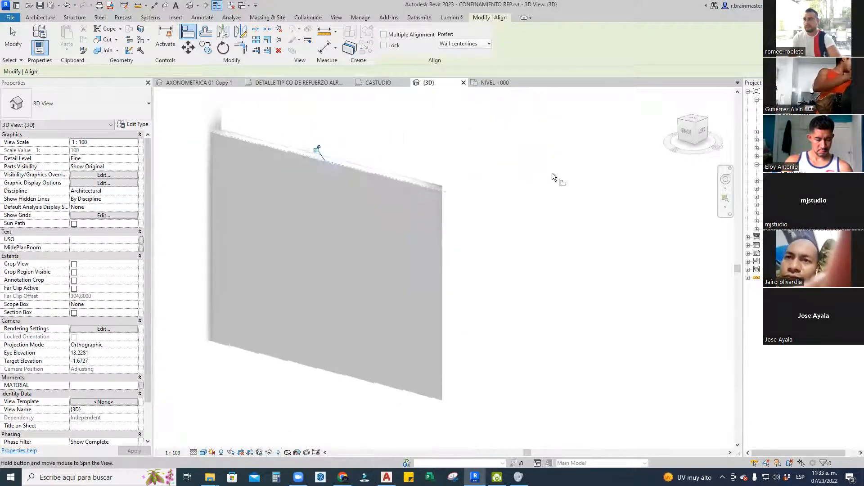
pyautogui.press('Escape')
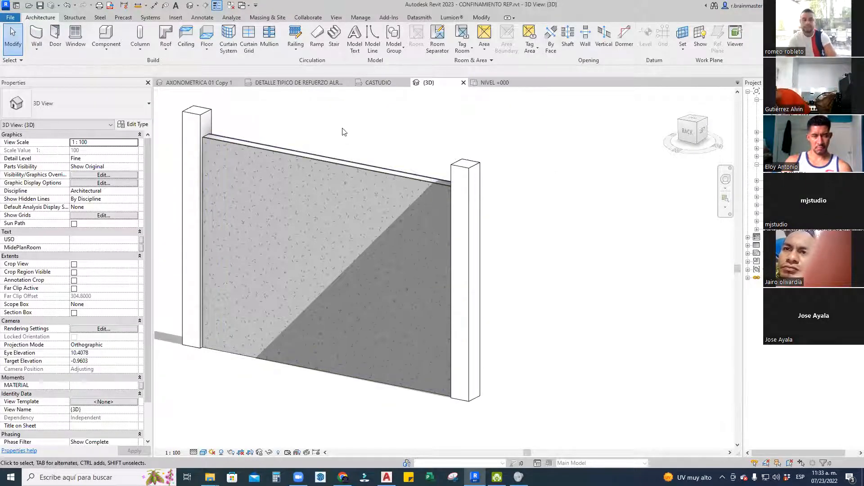
# Join both cladding walls to the block wall in the NIVEL +000 floor plan so the door and window openings cut through
pyautogui.keyDown('shift'); pyautogui.moveTo(449, 183); pyautogui.dragTo(347, 163, button='middle'); pyautogui.keyUp('shift')
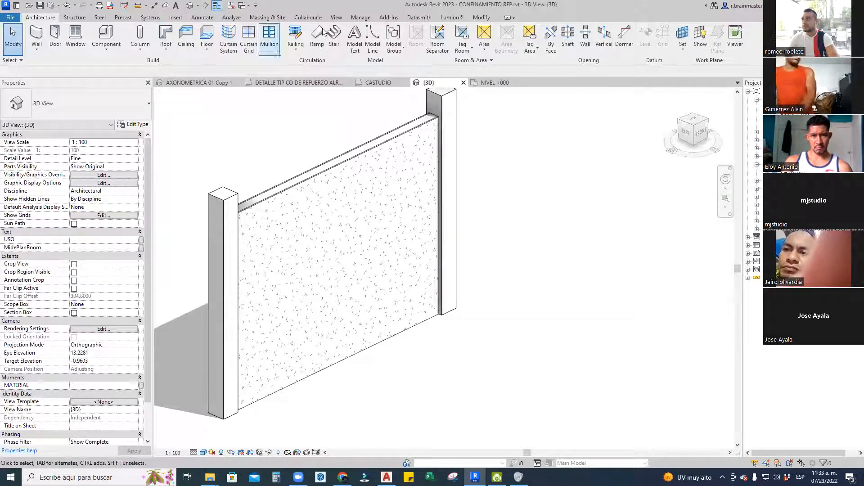
pyautogui.click(480, 17)
pyautogui.click(105, 50)
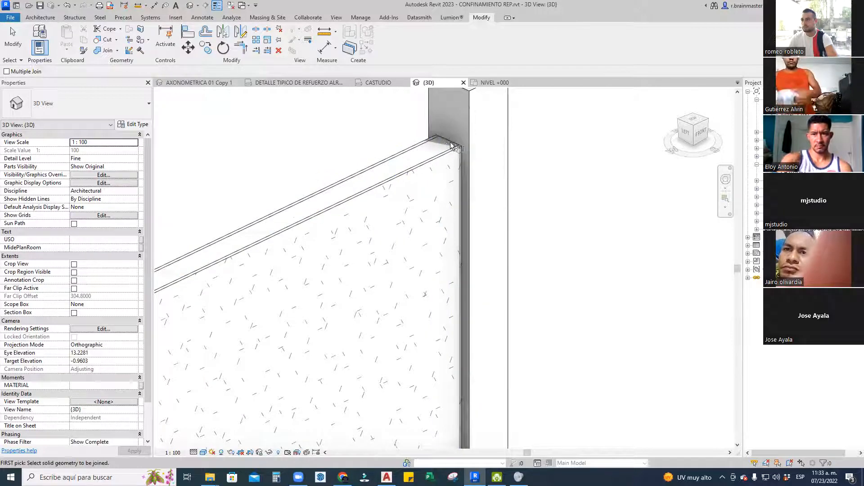
pyautogui.scroll(-4, 454, 139)
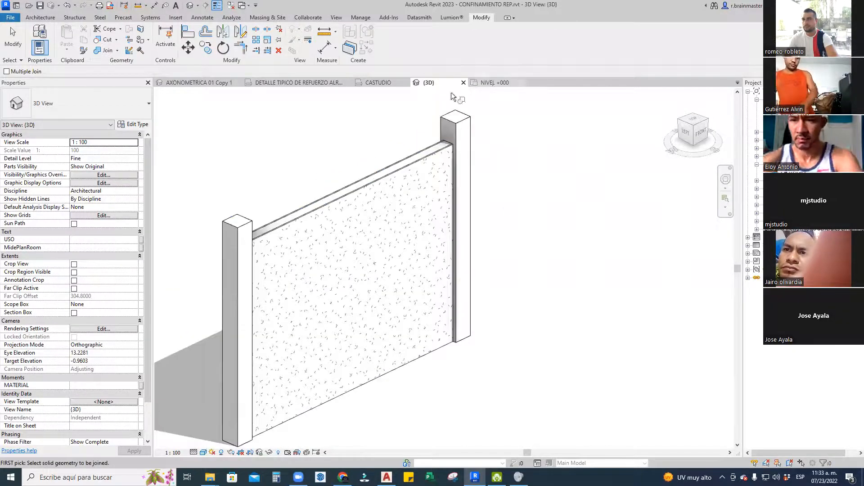
pyautogui.click(496, 82)
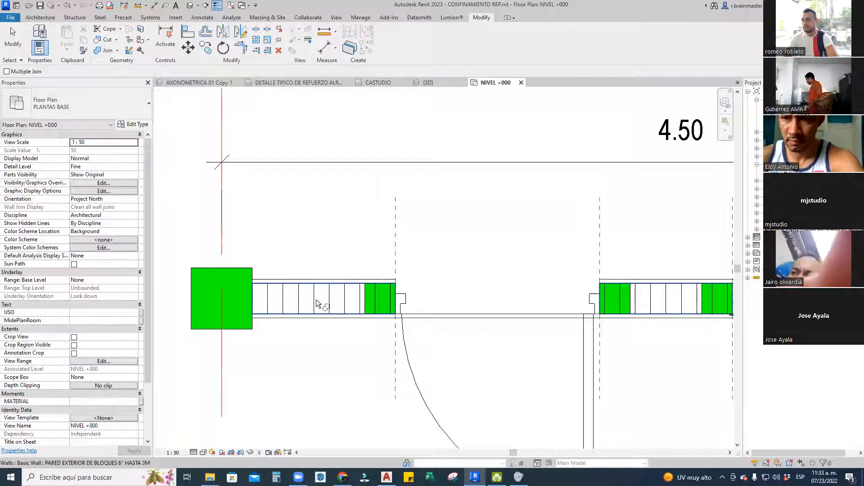
pyautogui.press('Escape')
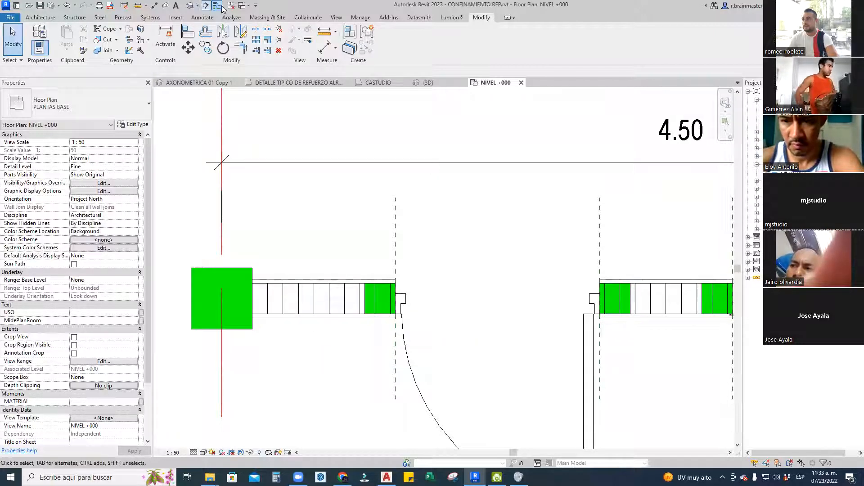
# Select both cladding walls in the 3D view and set their USO parameter to REVESTIMIENTO
pyautogui.click(190, 6)
pyautogui.keyDown('shift'); pyautogui.moveTo(495, 282); pyautogui.dragTo(519, 247, button='middle'); pyautogui.keyUp('shift')
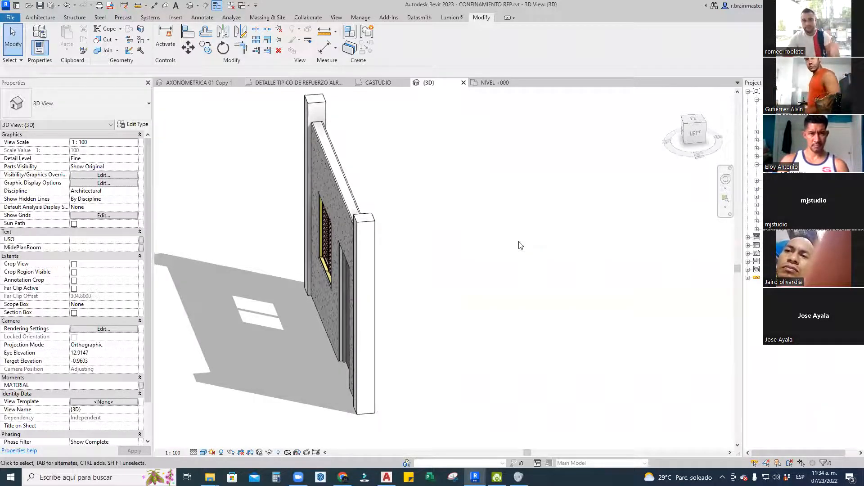
pyautogui.keyDown('shift'); pyautogui.moveTo(521, 193); pyautogui.dragTo(426, 168, button='middle'); pyautogui.keyUp('shift')
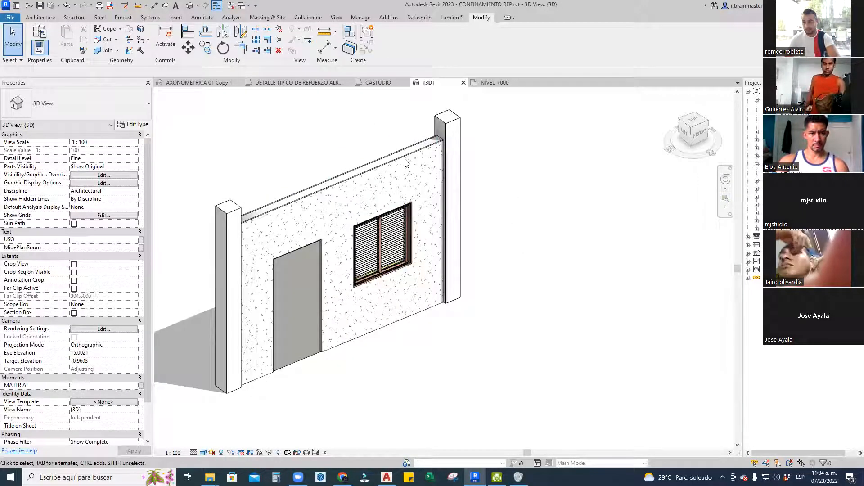
pyautogui.click(406, 163)
pyautogui.scroll(3, 405, 154)
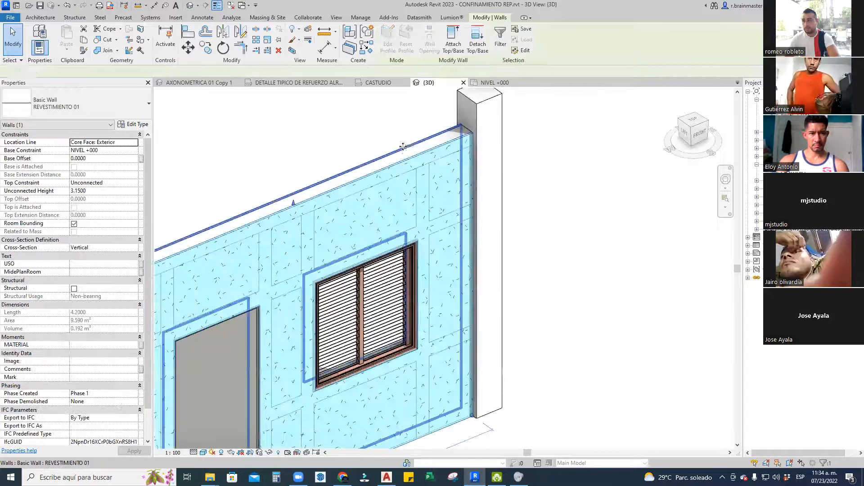
pyautogui.keyDown('ctrl'); pyautogui.click(402, 147); pyautogui.keyUp('ctrl')
pyautogui.click(96, 264)
pyautogui.write('REVESTIMIENTO')
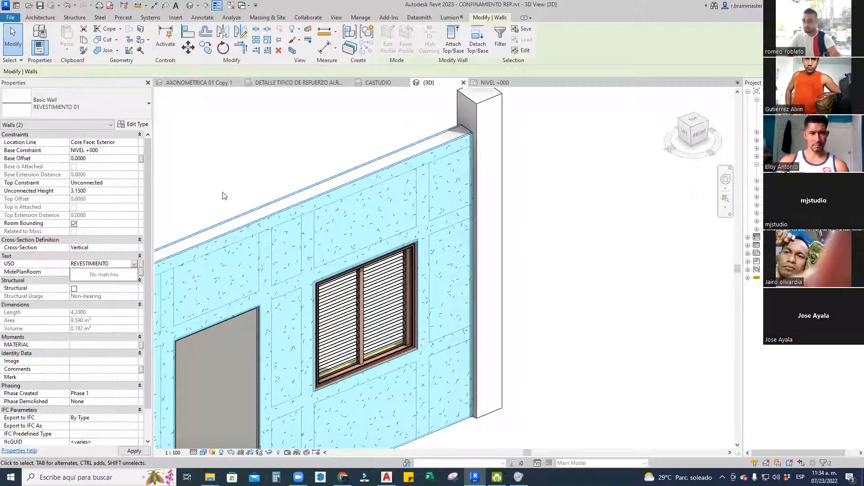
pyautogui.click(224, 196)
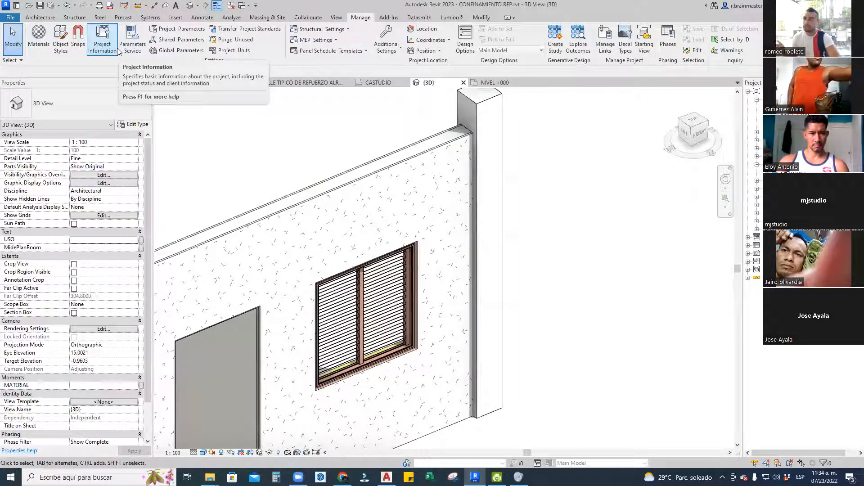
# Examine which categories the USO project parameter applies to, and leave its settings as they are
pyautogui.click(183, 29)
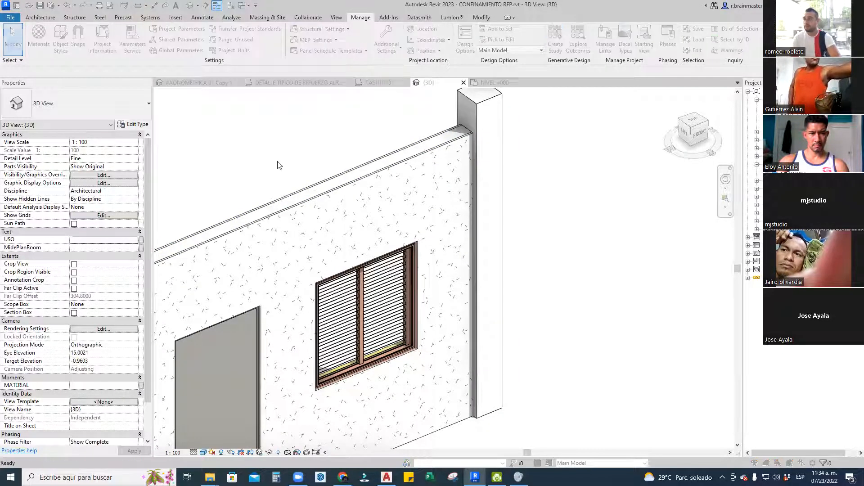
pyautogui.press('Escape')
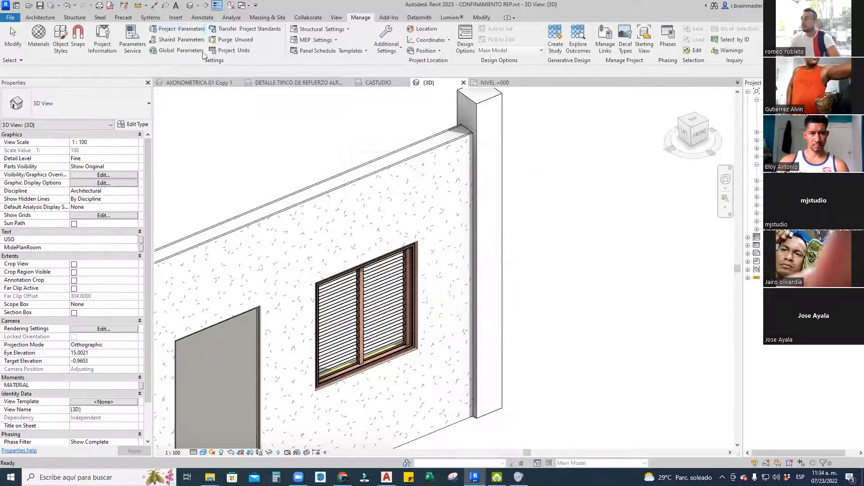
pyautogui.click(178, 29)
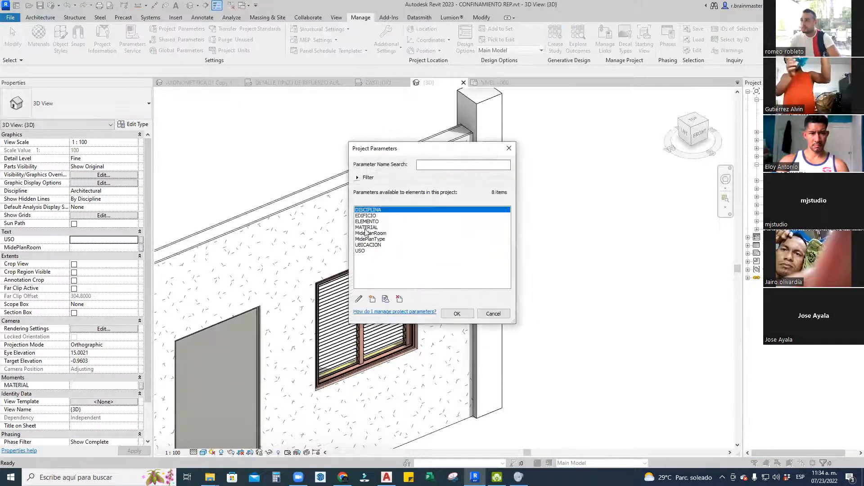
pyautogui.click(363, 251)
pyautogui.click(359, 299)
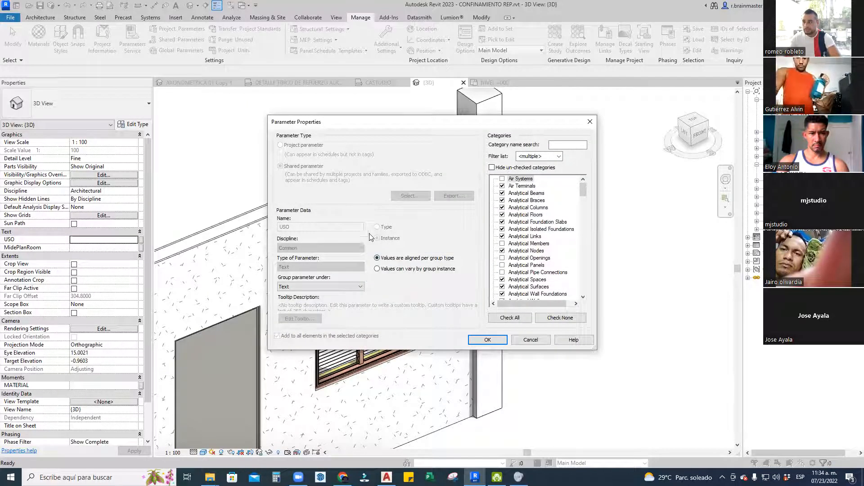
pyautogui.moveTo(581, 189); pyautogui.dragTo(575, 298)
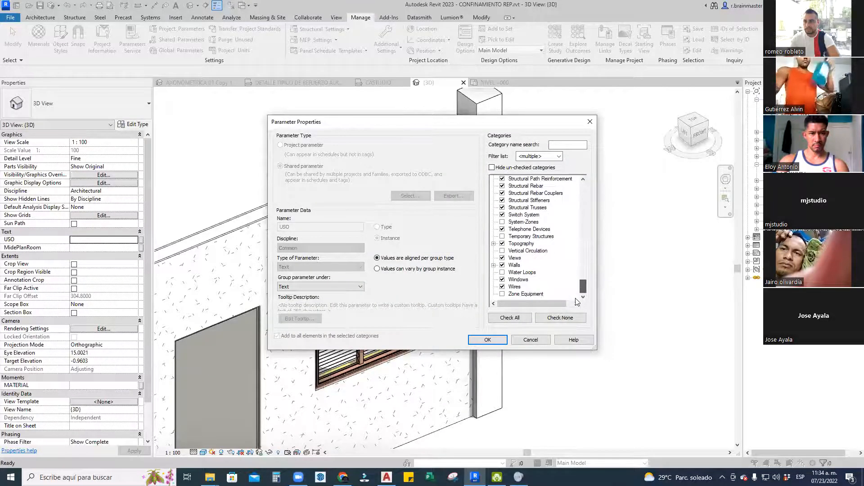
pyautogui.press('Escape')
pyautogui.press('Escape')
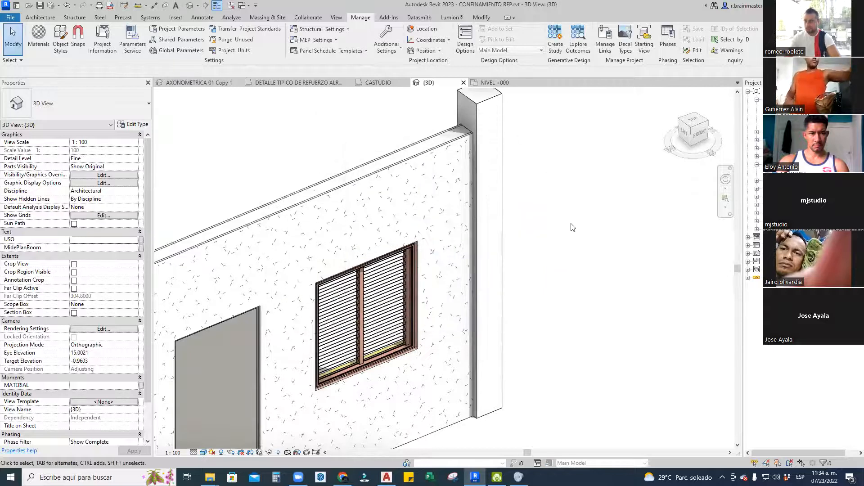
# Create a new rule-based view filter named REVESTIMIENTOS from the 3D view's visibility and graphic overrides
pyautogui.press('v')
pyautogui.press('g')
pyautogui.click(415, 138)
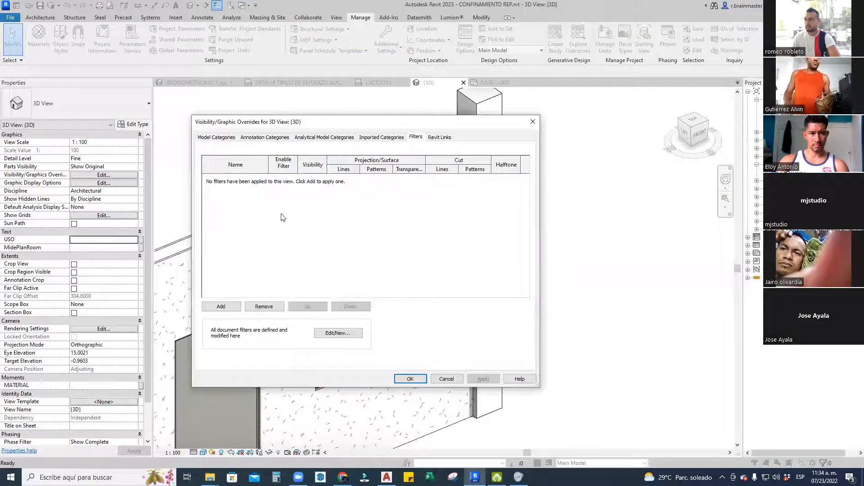
pyautogui.click(221, 306)
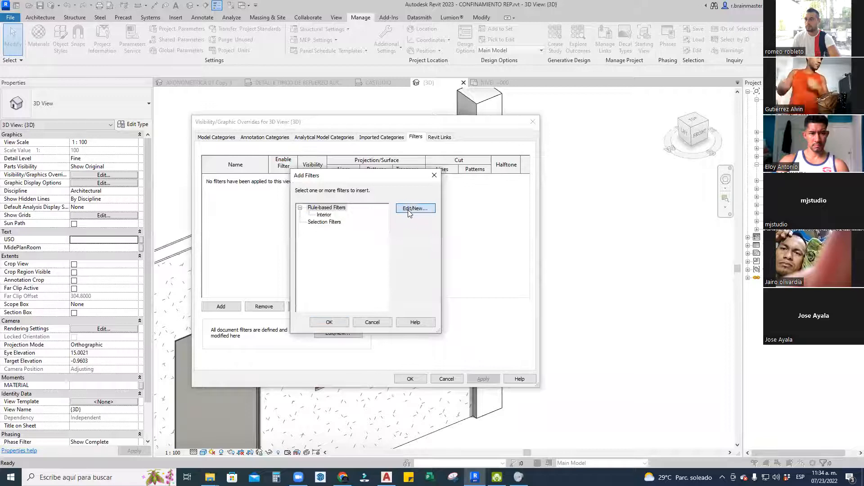
pyautogui.click(410, 209)
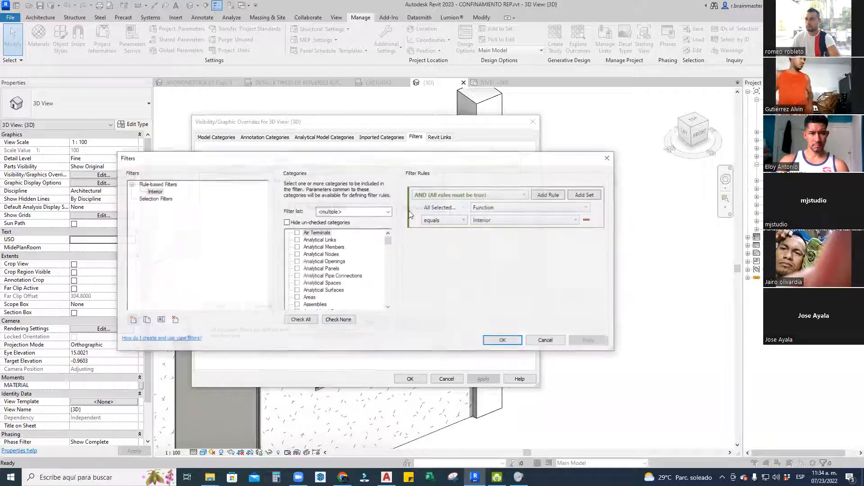
pyautogui.click(132, 320)
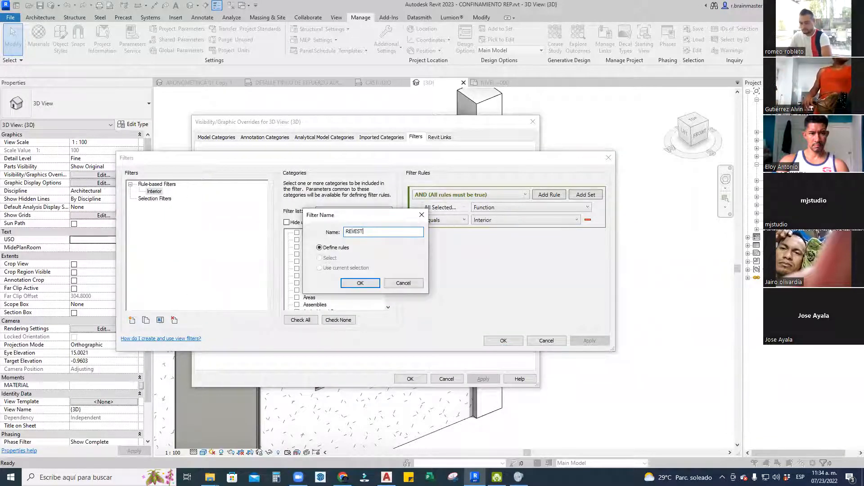
pyautogui.write('REVESTIMIENTOS')
pyautogui.click(357, 283)
# Include the Walls category in the REVESTIMIENTOS filter
pyautogui.click(321, 269)
pyautogui.press('w')
pyautogui.scroll(-1, 336, 284)
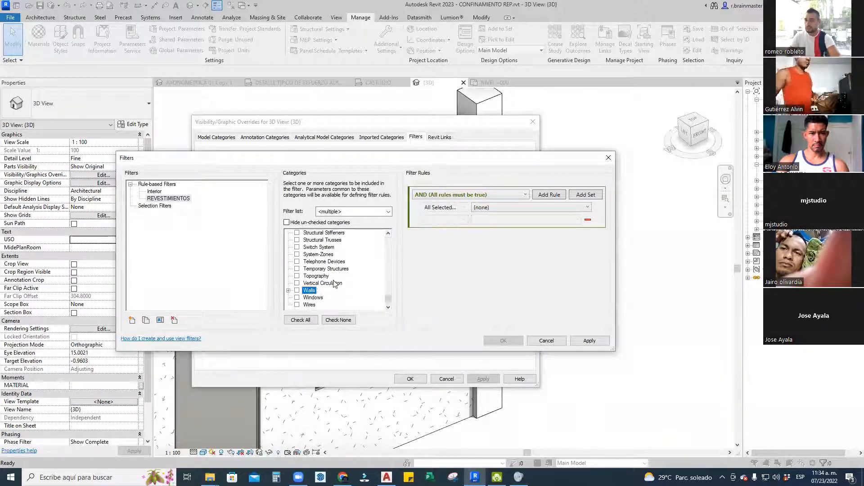
pyautogui.click(297, 290)
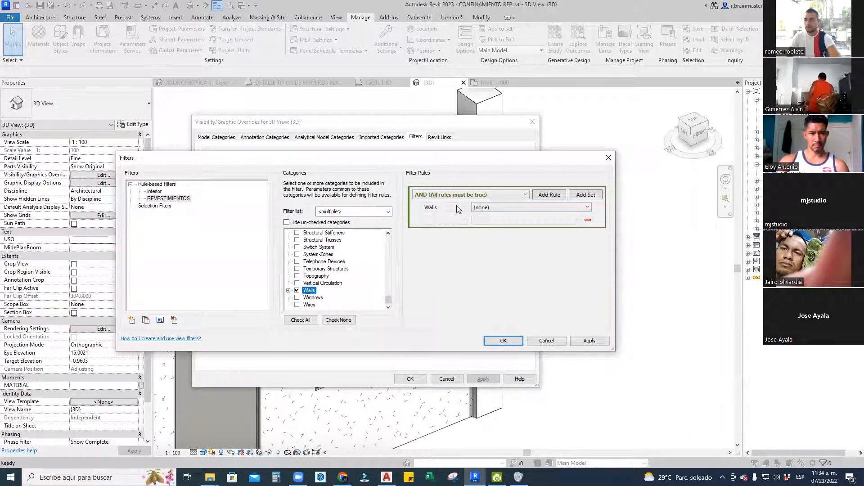
# Define the filter rule as USO equals REVESTIMIENTO and save the filter
pyautogui.click(500, 207)
pyautogui.click(500, 207)
pyautogui.click(496, 210)
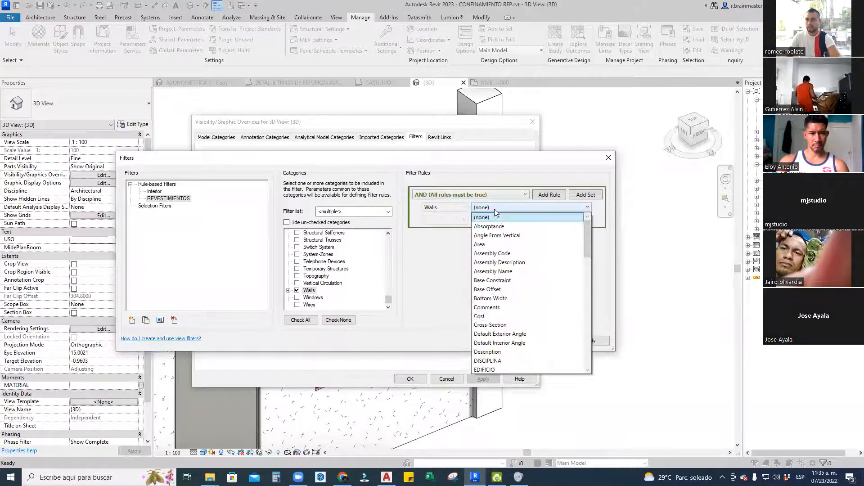
pyautogui.scroll(-8, 492, 330)
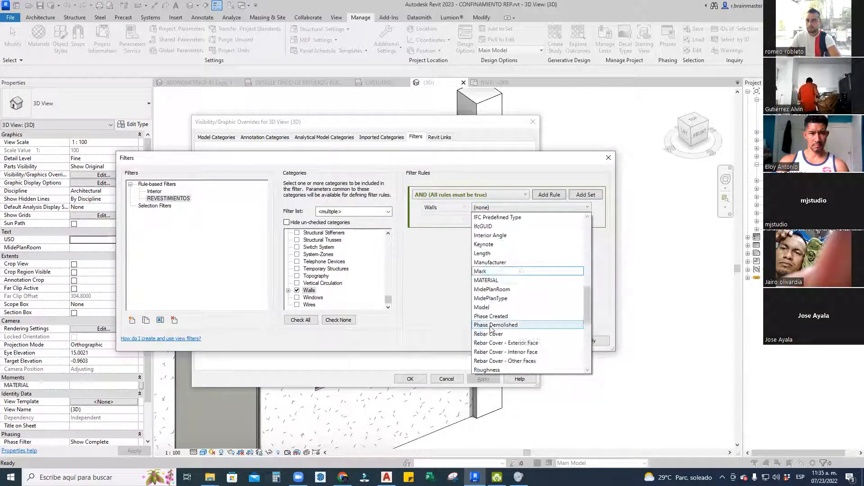
pyautogui.scroll(-4, 491, 333)
pyautogui.click(485, 334)
pyautogui.click(451, 219)
pyautogui.click(441, 228)
pyautogui.click(577, 220)
pyautogui.click(513, 230)
pyautogui.click(504, 341)
# Add the REVESTIMIENTOS filter to the 3D view's graphic overrides and apply it with the filter disabled
pyautogui.click(333, 223)
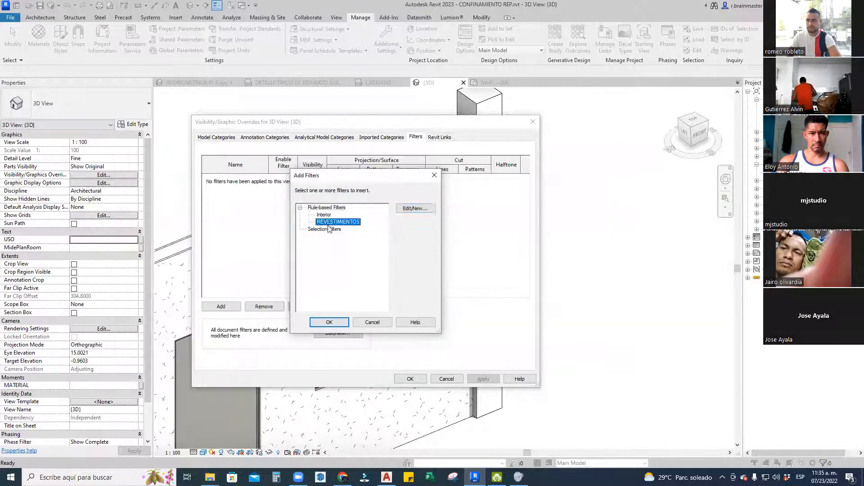
pyautogui.click(329, 323)
pyautogui.click(226, 177)
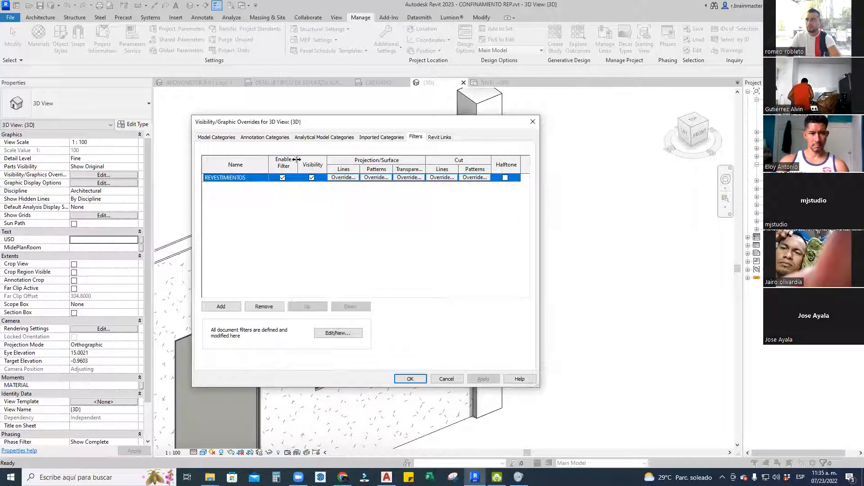
pyautogui.click(283, 178)
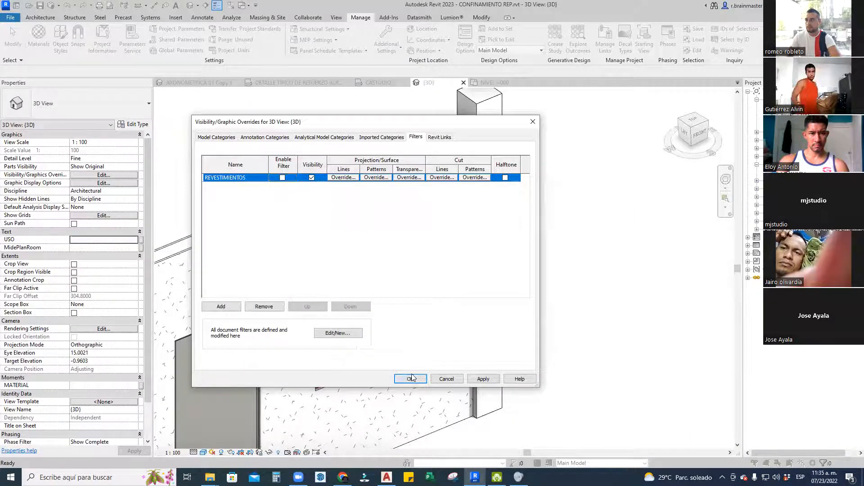
pyautogui.click(411, 378)
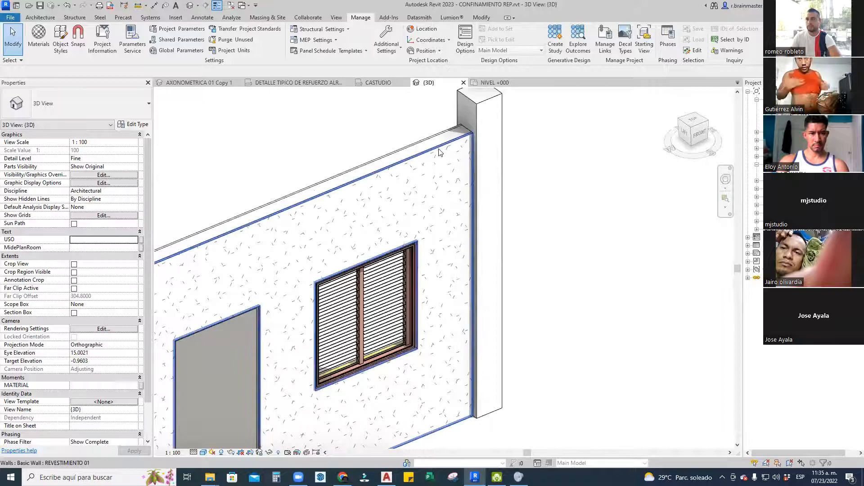
# Select both REVESTIMIENTO 01 cladding walls and check their USO value
pyautogui.click(420, 139)
pyautogui.keyDown('ctrl'); pyautogui.click(420, 139); pyautogui.keyUp('ctrl')
pyautogui.scroll(2, 417, 135)
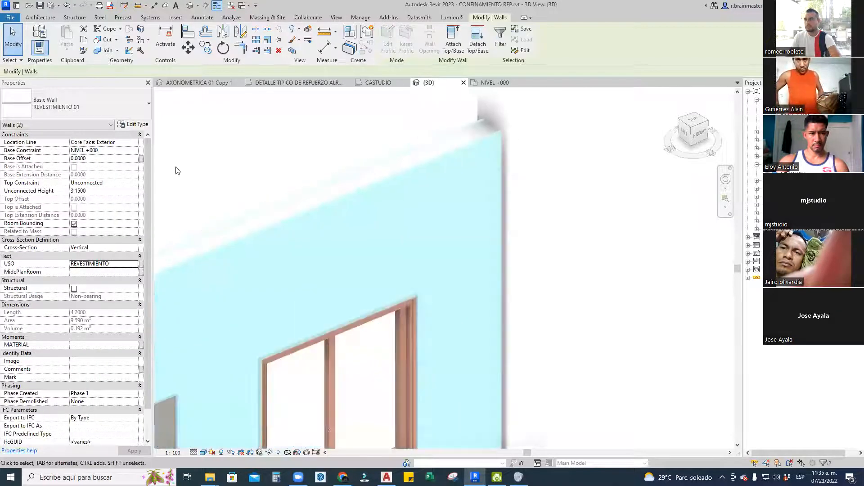
pyautogui.click(288, 177)
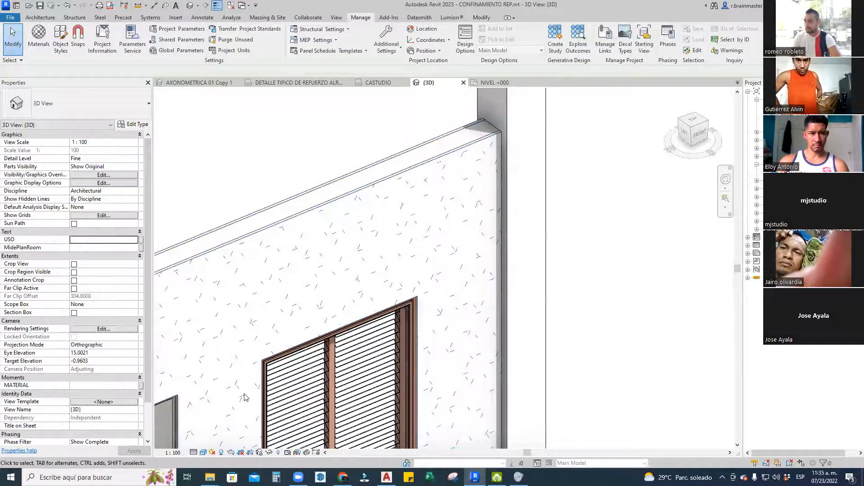
# Enable the REVESTIMIENTOS filter in the 3D view with its visibility turned off
pyautogui.press('v')
pyautogui.press('g')
pyautogui.press('Escape')
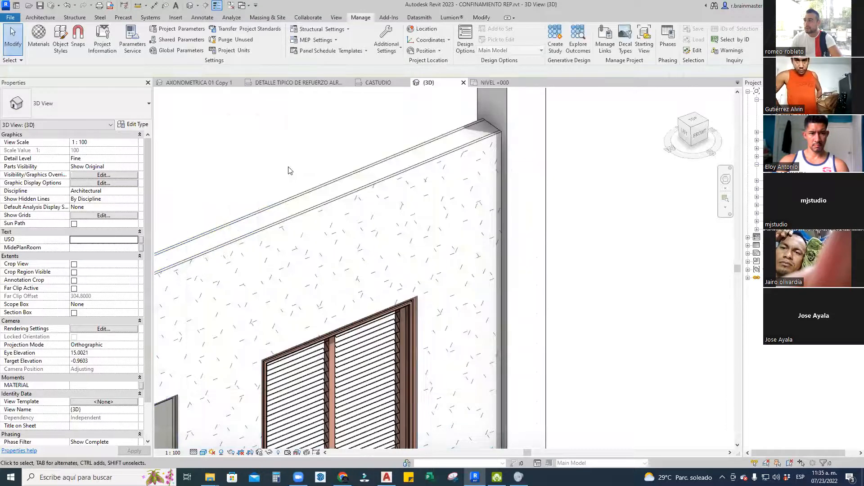
pyautogui.press('g')
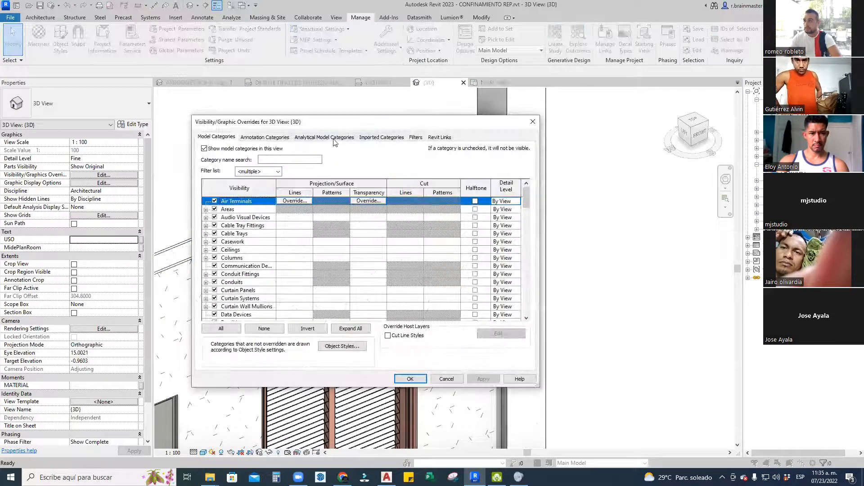
pyautogui.click(416, 138)
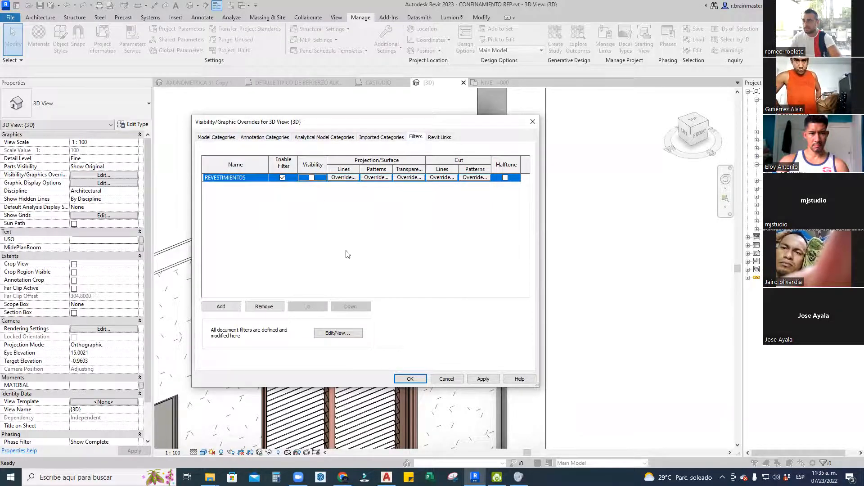
pyautogui.click(410, 378)
pyautogui.scroll(-3, 537, 209)
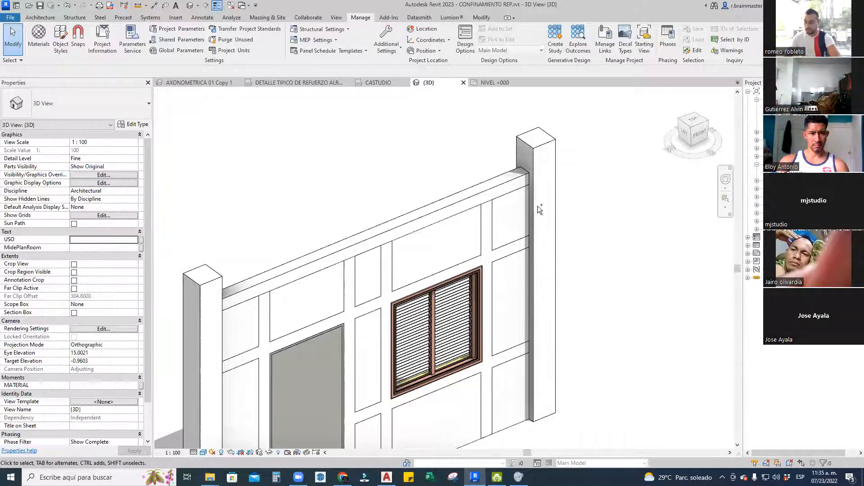
# Hide the entire Walls category in the 3D view through the visibility and graphic overrides
pyautogui.scroll(5, 537, 209)
pyautogui.press('v')
pyautogui.press('v')
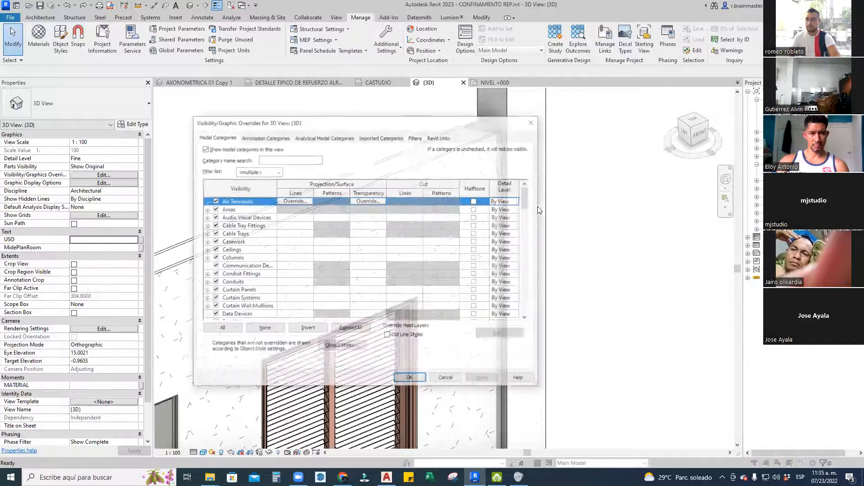
pyautogui.click(258, 275)
pyautogui.press('w')
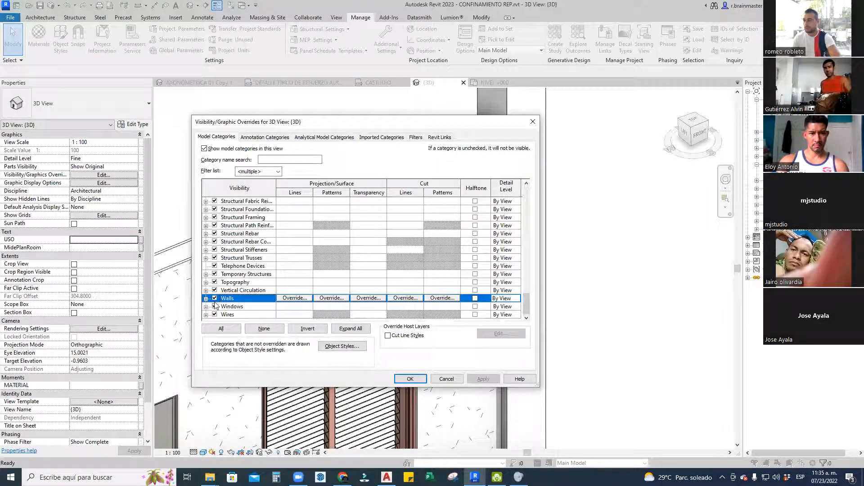
pyautogui.click(410, 379)
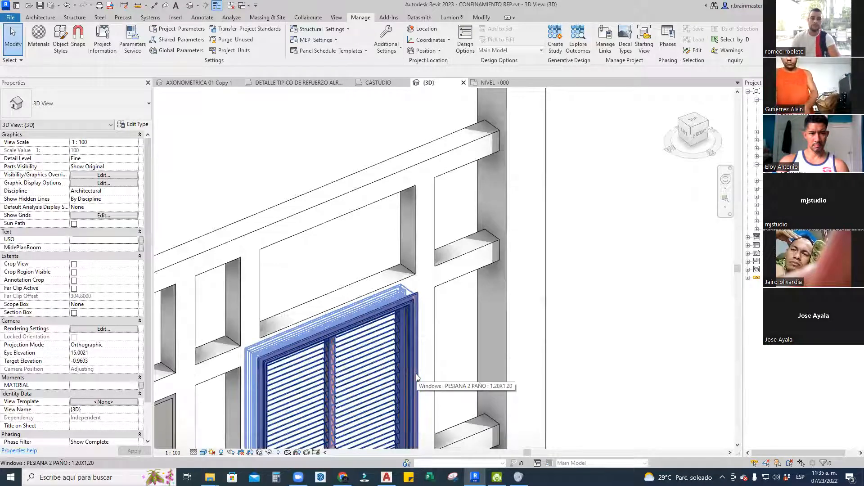
# Hide only the cladding walls by turning off the REVESTIMIENTOS filter's visibility and enabling the filter
pyautogui.press('v')
pyautogui.press('g')
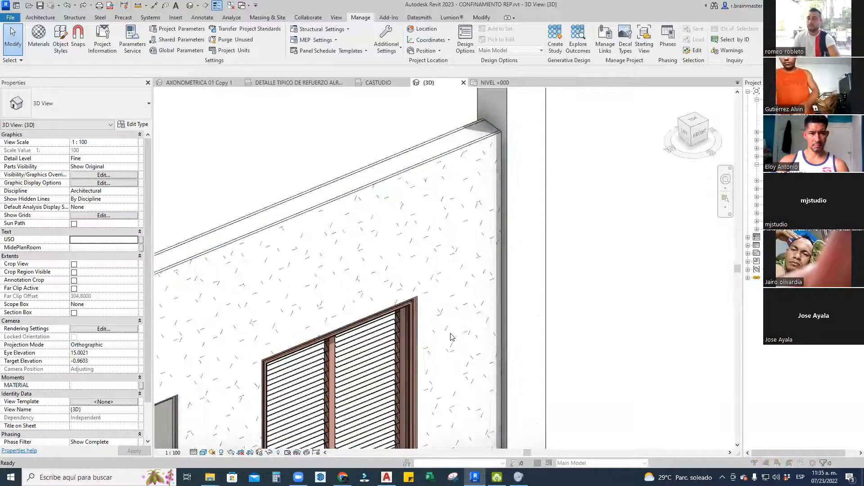
pyautogui.click(415, 137)
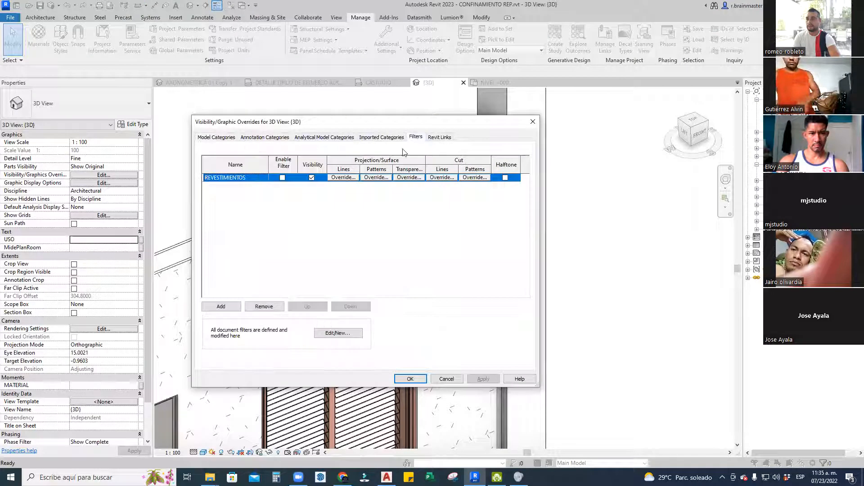
pyautogui.click(311, 178)
pyautogui.click(282, 177)
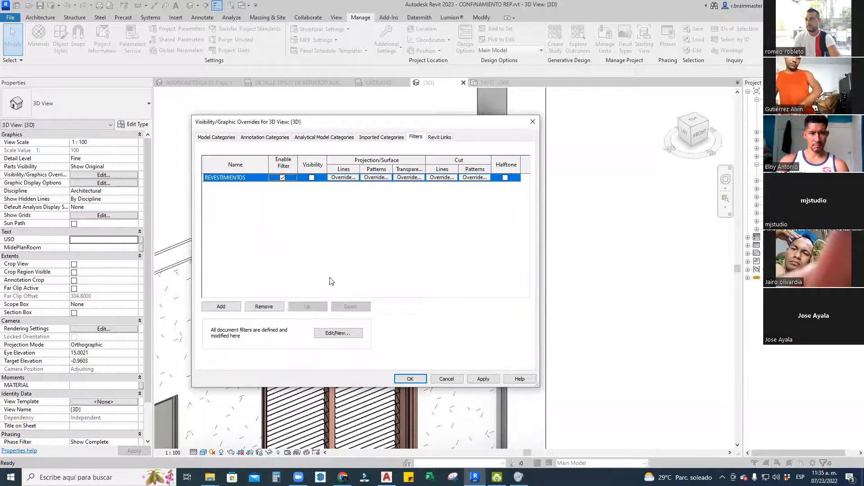
pyautogui.click(410, 380)
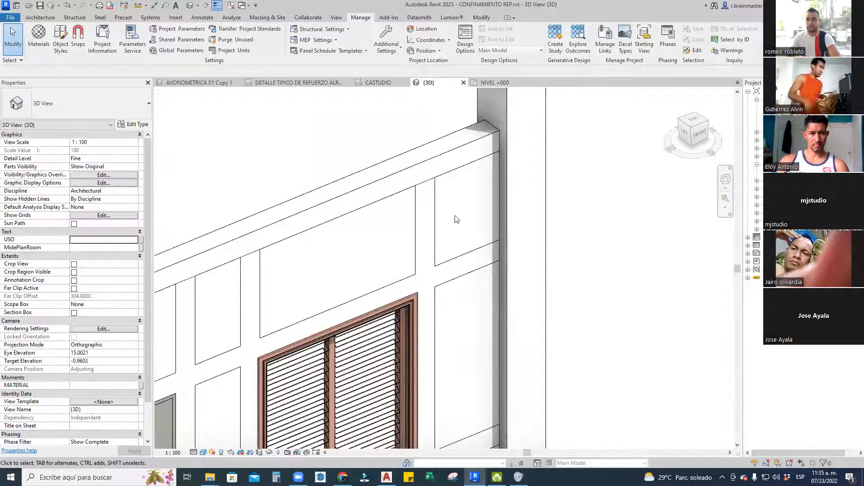
# Examine the profile sketch of the 6-inch exterior block wall from the front and finish it without changes
pyautogui.click(438, 215)
pyautogui.press('Escape')
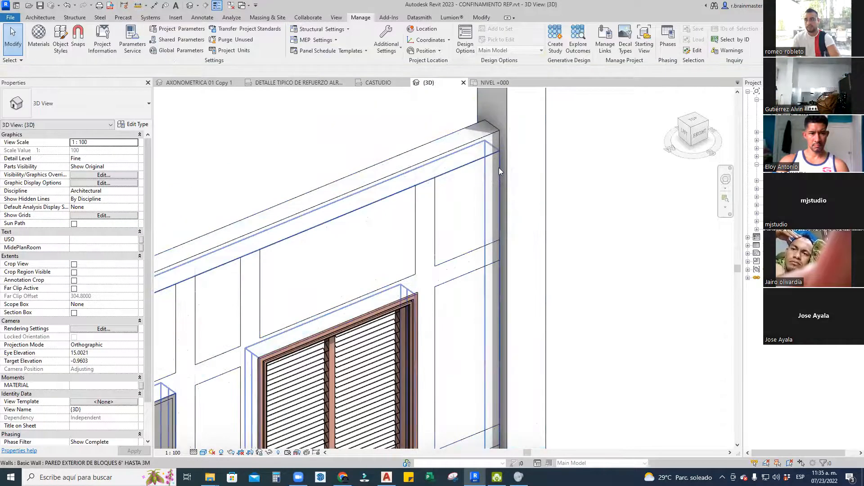
pyautogui.click(499, 168)
pyautogui.scroll(-3, 496, 180)
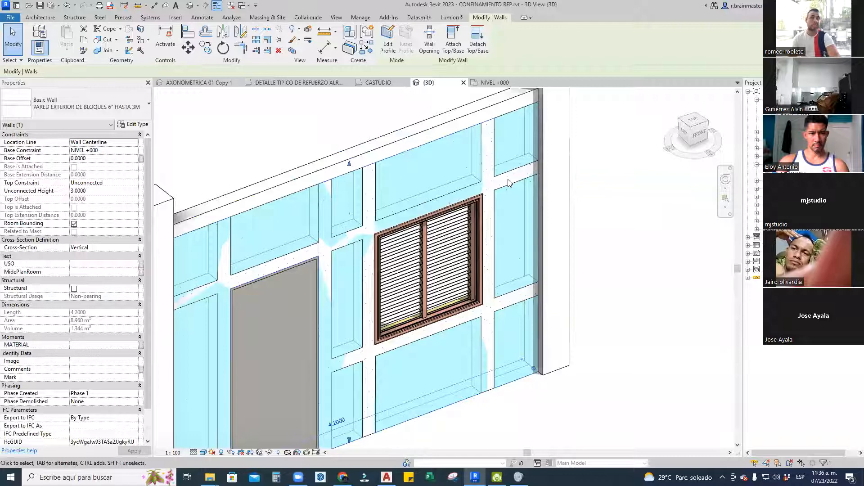
pyautogui.moveTo(507, 168); pyautogui.dragTo(477, 204, button='middle')
pyautogui.click(389, 36)
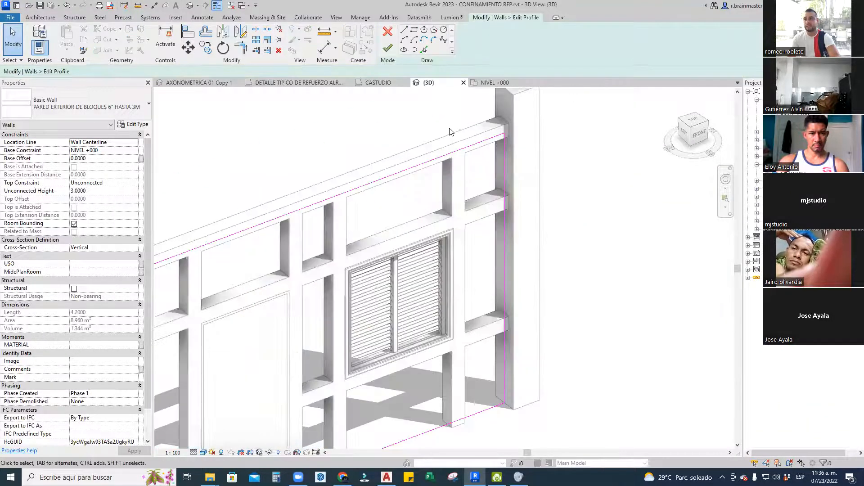
pyautogui.click(415, 31)
pyautogui.keyDown('shift'); pyautogui.moveTo(449, 224); pyautogui.dragTo(392, 152, button='middle'); pyautogui.keyUp('shift')
pyautogui.press('Escape')
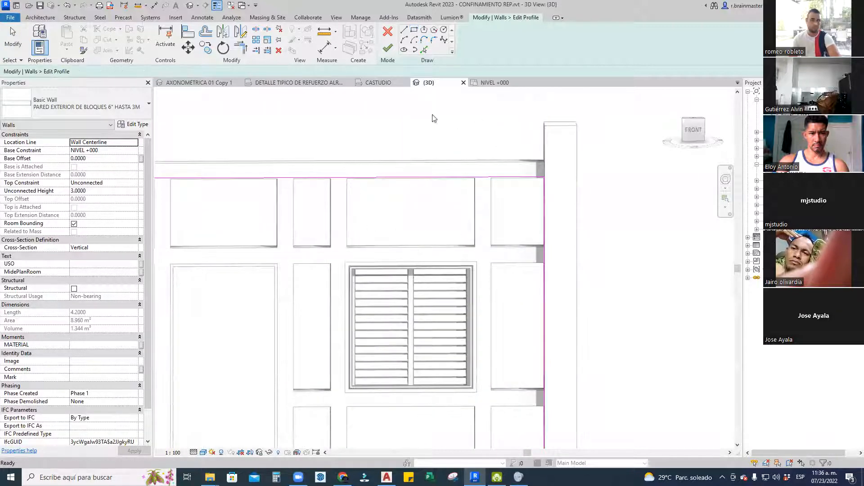
pyautogui.click(391, 46)
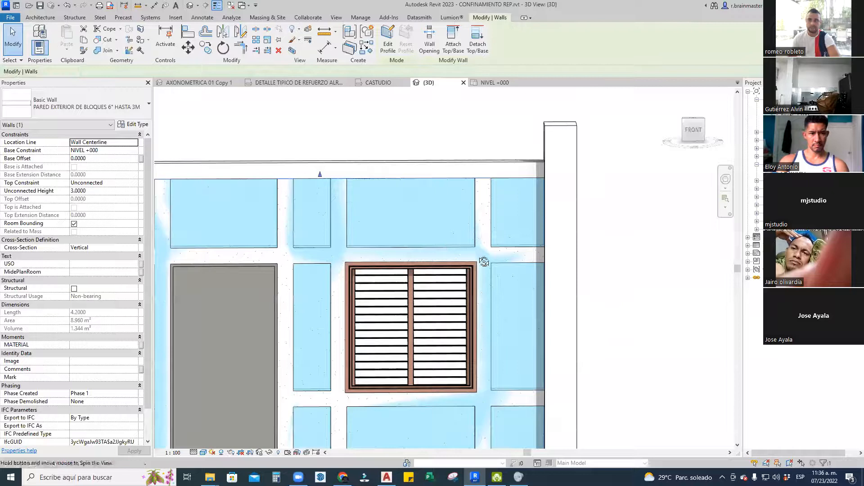
pyautogui.keyDown('shift'); pyautogui.moveTo(484, 261); pyautogui.dragTo(529, 273, button='middle'); pyautogui.keyUp('shift')
pyautogui.click(553, 277)
# Paste a copy of the linked COL.0.15X0.15 structural column away from the wall, and delete the copy
pyautogui.keyDown('shift'); pyautogui.moveTo(604, 236); pyautogui.dragTo(620, 245, button='middle'); pyautogui.keyUp('shift')
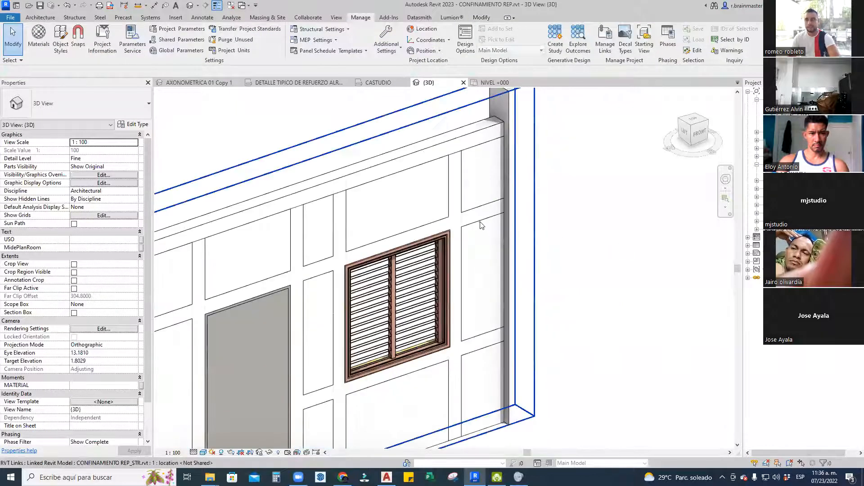
pyautogui.scroll(-2, 472, 199)
pyautogui.press('Tab')
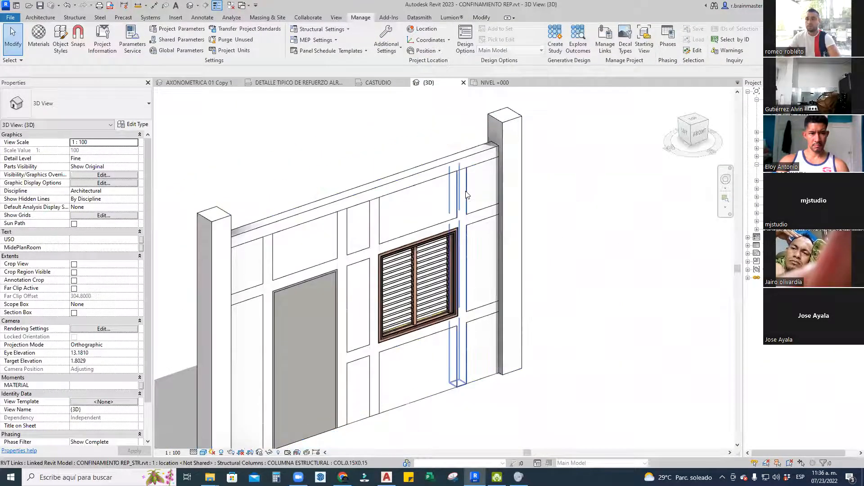
pyautogui.click(465, 191)
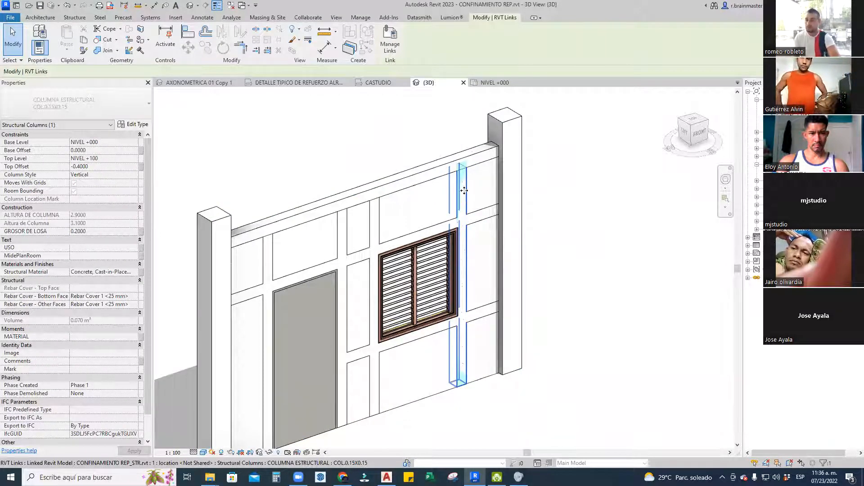
pyautogui.click(600, 286)
pyautogui.hotkey('ctrl', 'v')
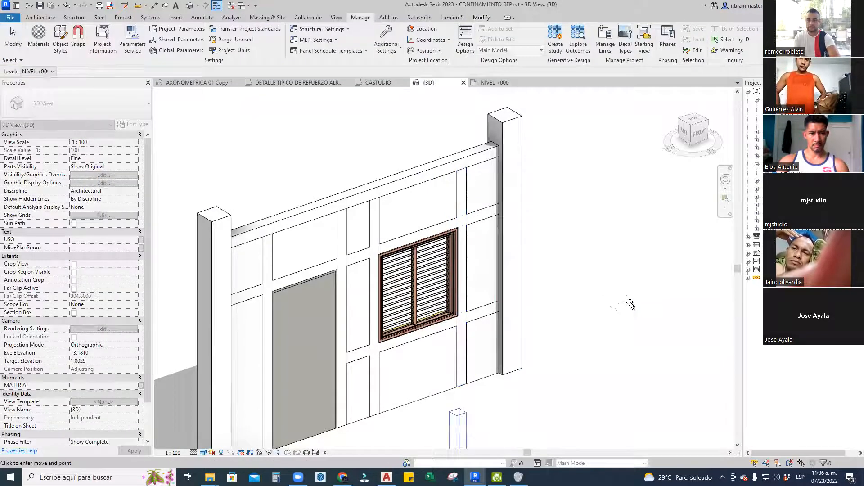
pyautogui.click(634, 297)
pyautogui.scroll(-3, 635, 297)
pyautogui.click(616, 204)
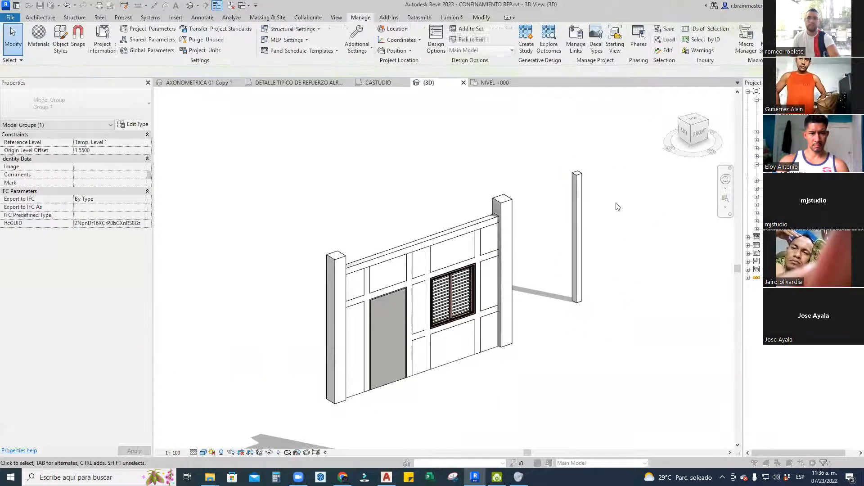
pyautogui.click(579, 180)
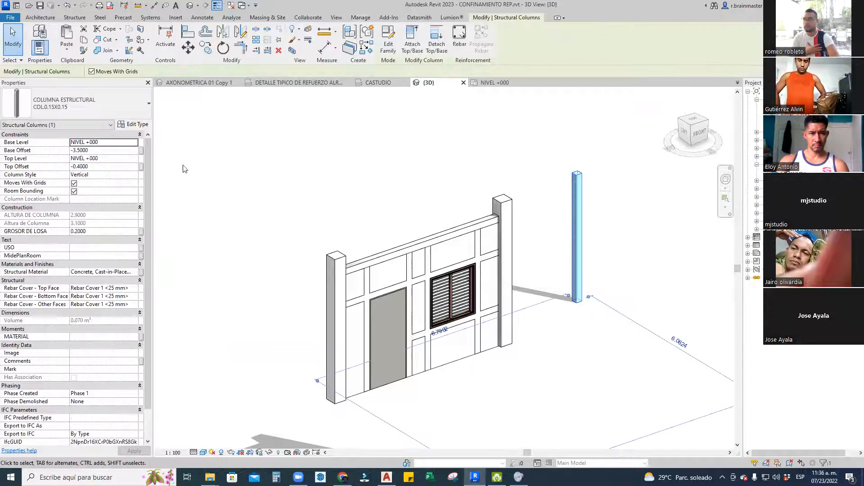
pyautogui.press('Delete')
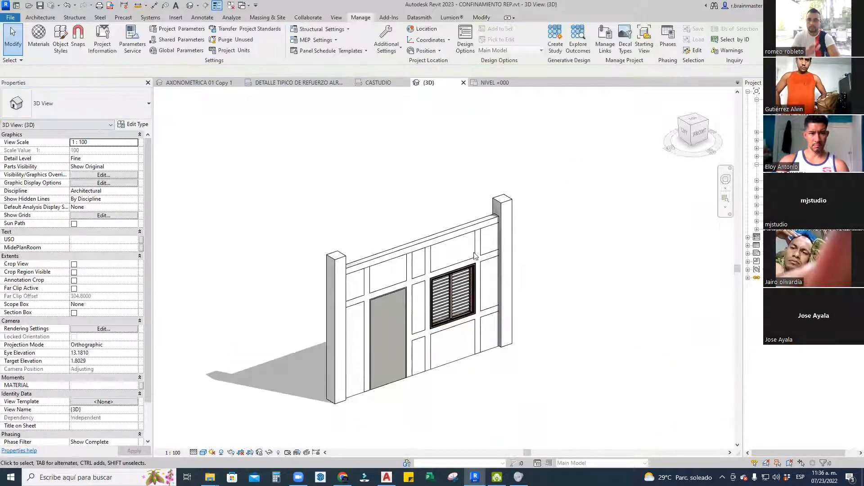
# Try to paste a copy of the linked VA-(0.15X0.15) tie beam into the open area beside the wall
pyautogui.scroll(4, 495, 257)
pyautogui.press('Tab')
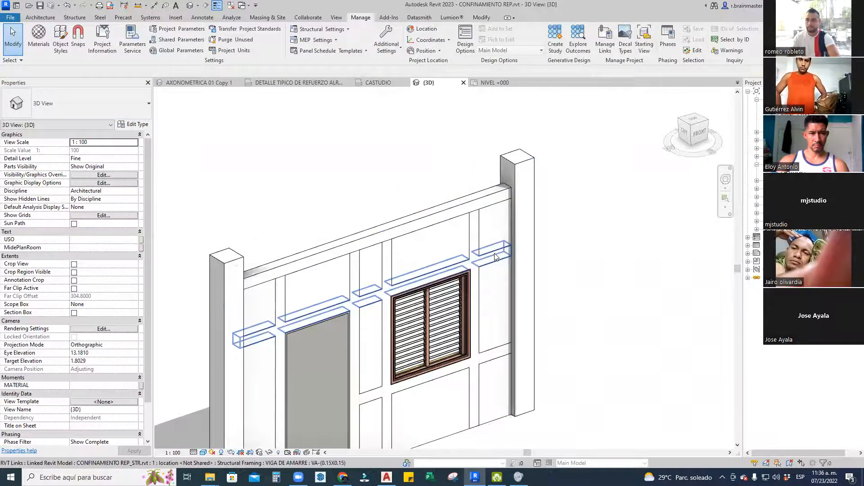
pyautogui.click(495, 257)
pyautogui.hotkey('ctrl', 'v')
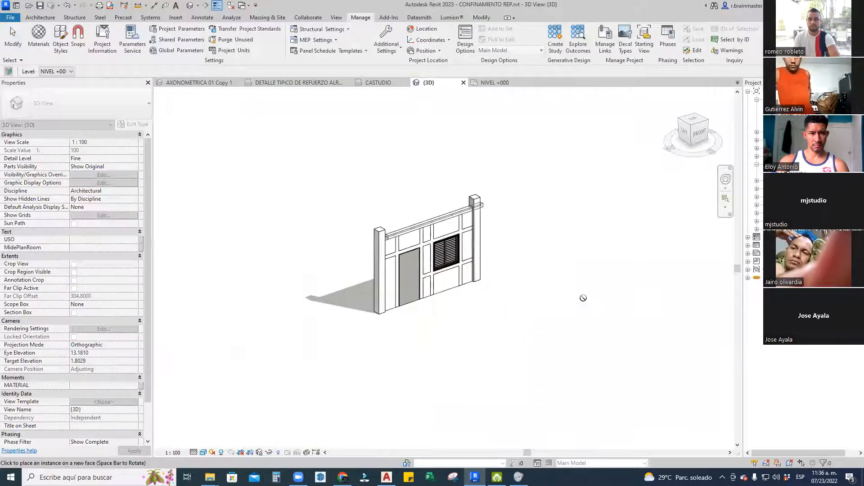
pyautogui.click(587, 301)
pyautogui.scroll(-1, 632, 327)
pyautogui.moveTo(631, 351); pyautogui.dragTo(514, 233, button='middle')
pyautogui.scroll(-1, 513, 233)
pyautogui.keyDown('shift'); pyautogui.moveTo(489, 259); pyautogui.dragTo(611, 293, button='middle'); pyautogui.keyUp('shift')
pyautogui.keyDown('shift'); pyautogui.moveTo(549, 297); pyautogui.dragTo(405, 324, button='middle'); pyautogui.keyUp('shift')
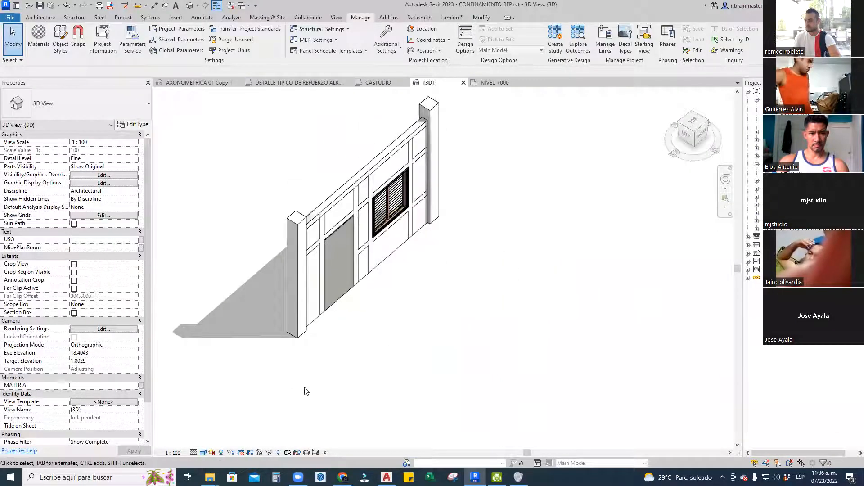
pyautogui.hotkey('ctrl', 'v')
pyautogui.click(406, 358)
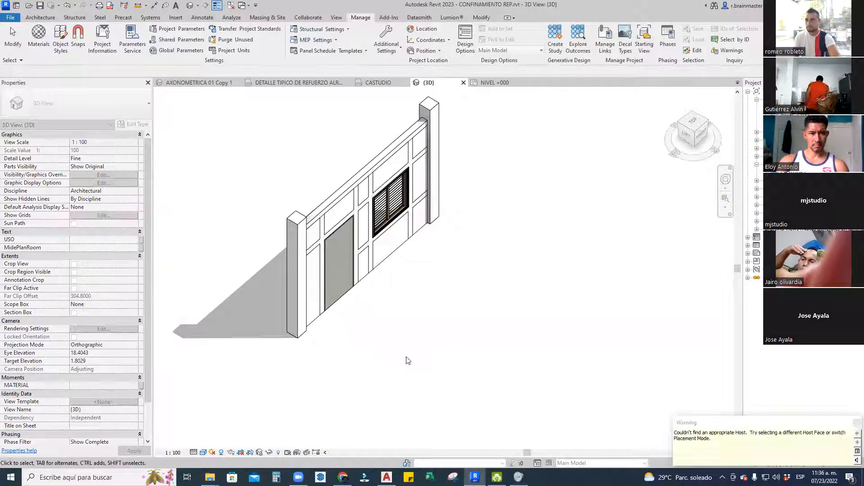
pyautogui.keyDown('shift'); pyautogui.moveTo(483, 271); pyautogui.dragTo(432, 247, button='middle'); pyautogui.keyUp('shift')
pyautogui.scroll(3, 361, 155)
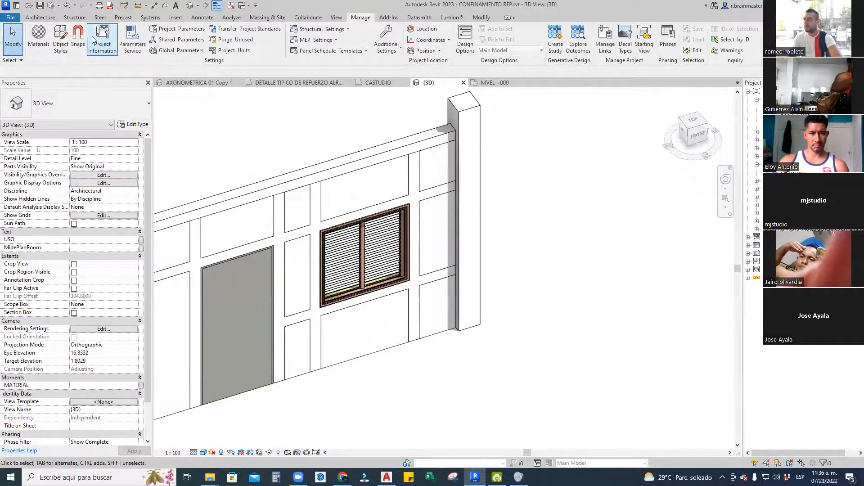
pyautogui.click(74, 18)
pyautogui.click(34, 31)
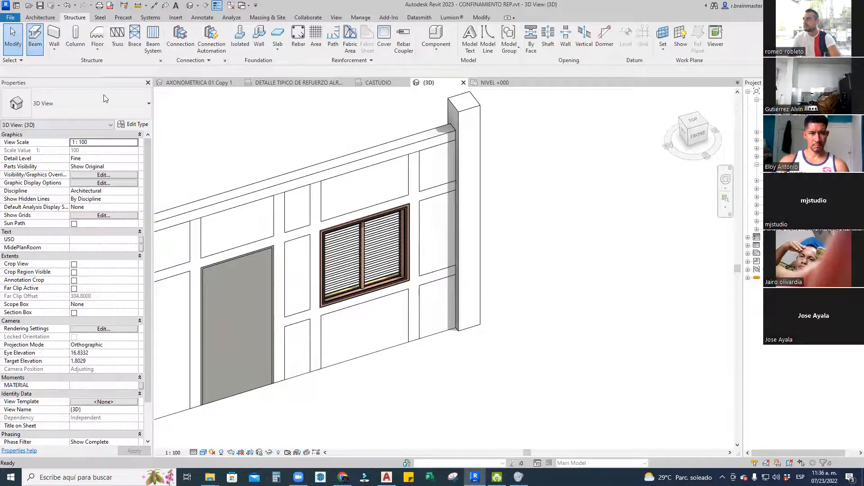
pyautogui.click(106, 99)
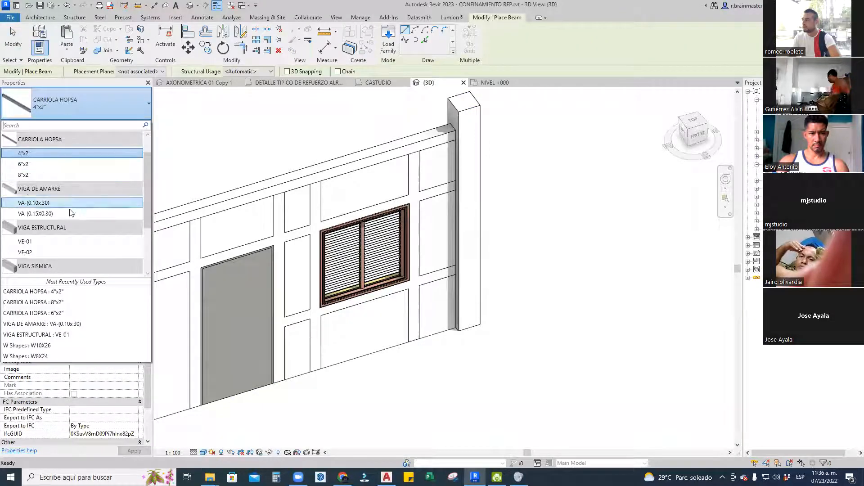
pyautogui.click(70, 214)
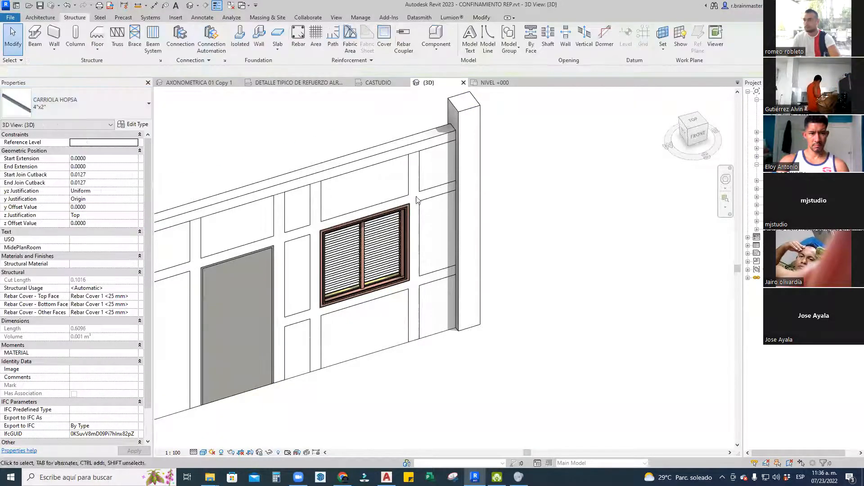
pyautogui.press('Escape')
pyautogui.press('Escape')
# Try to paste the linked VA-(0.15X0.15) tie beam beside the wall again, using a different level
pyautogui.press('Tab')
pyautogui.click(450, 190)
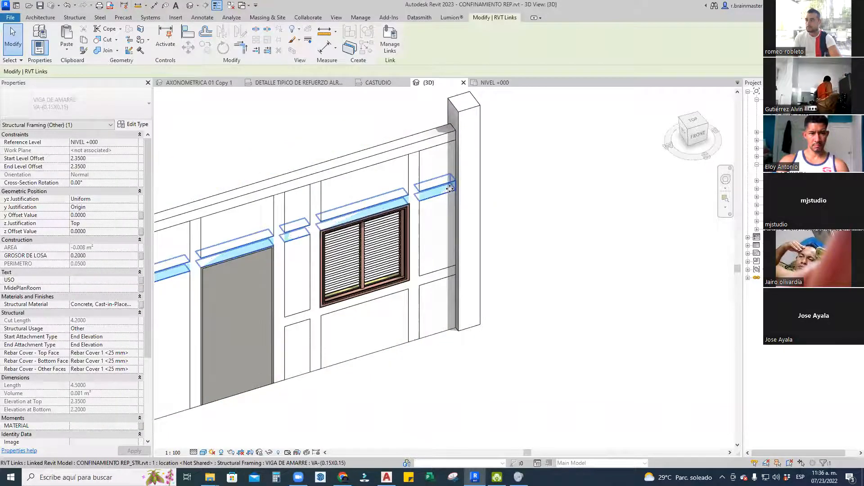
pyautogui.click(524, 202)
pyautogui.hotkey('ctrl', 'v')
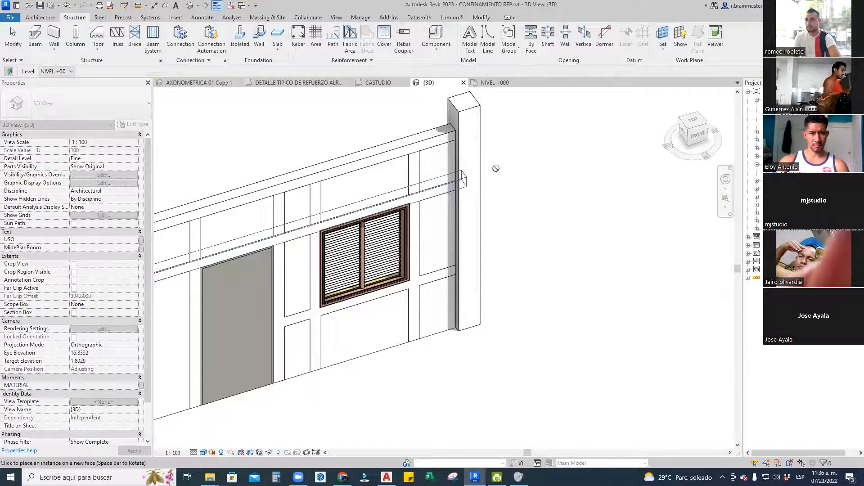
pyautogui.scroll(-5, 373, 123)
pyautogui.click(53, 73)
pyautogui.scroll(3, 420, 200)
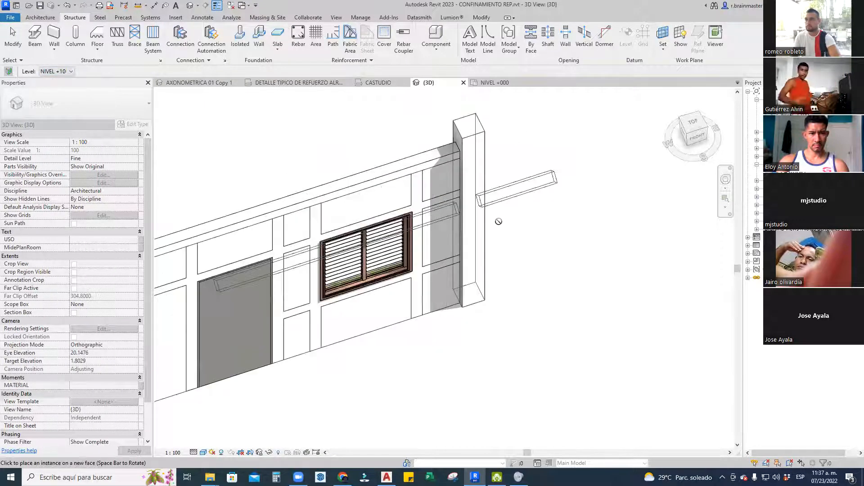
pyautogui.click(499, 223)
pyautogui.press('Escape')
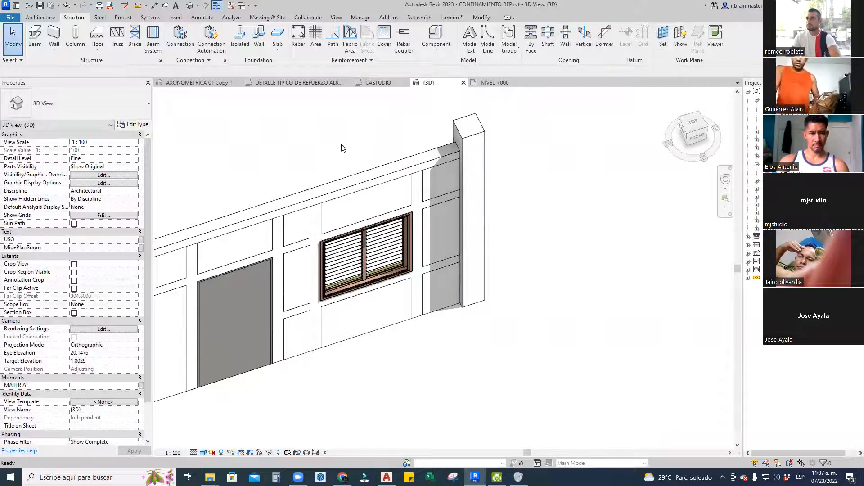
# Close the project's inactive views, keeping the {3D} view open
pyautogui.moveTo(341, 144); pyautogui.dragTo(362, 153, button='middle')
pyautogui.scroll(1, 362, 154)
pyautogui.scroll(-3, 362, 153)
pyautogui.moveTo(249, 125); pyautogui.dragTo(267, 128, button='middle')
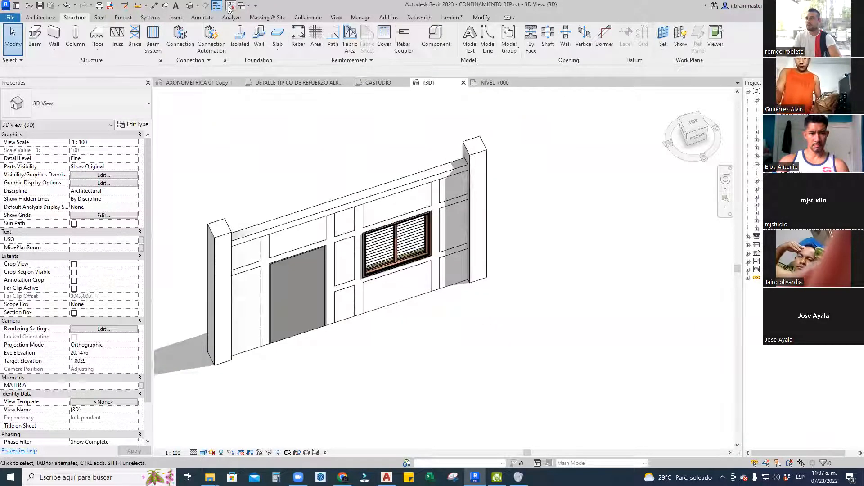
pyautogui.click(231, 6)
pyautogui.scroll(1, 249, 273)
pyautogui.scroll(1, 249, 273)
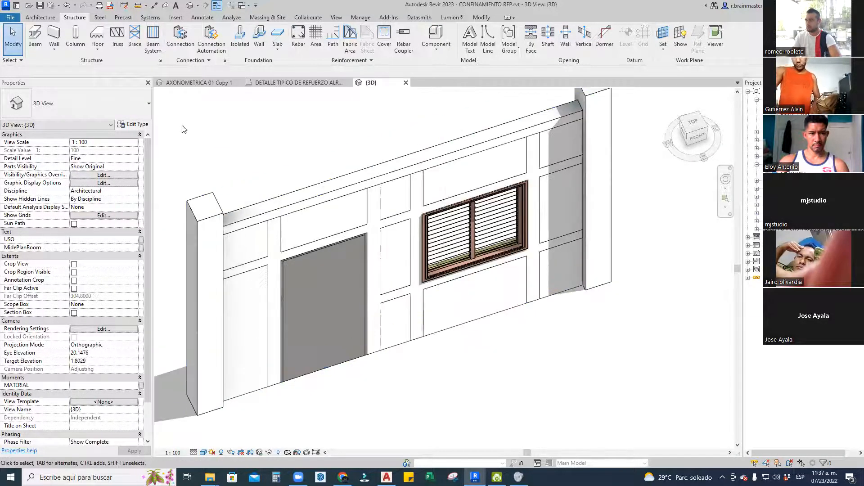
# Start a new structural beam using the VIGA DE AMARRE type VA-(0.15X0.30)
pyautogui.click(35, 36)
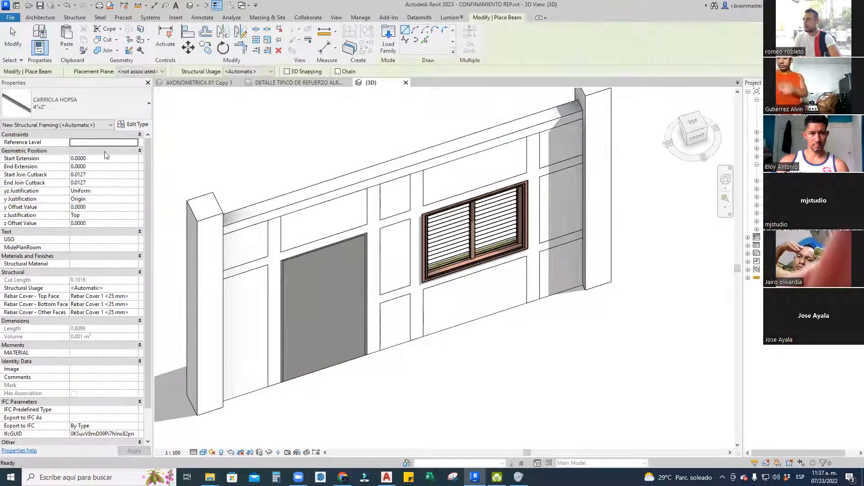
pyautogui.click(87, 97)
pyautogui.scroll(-3, 50, 153)
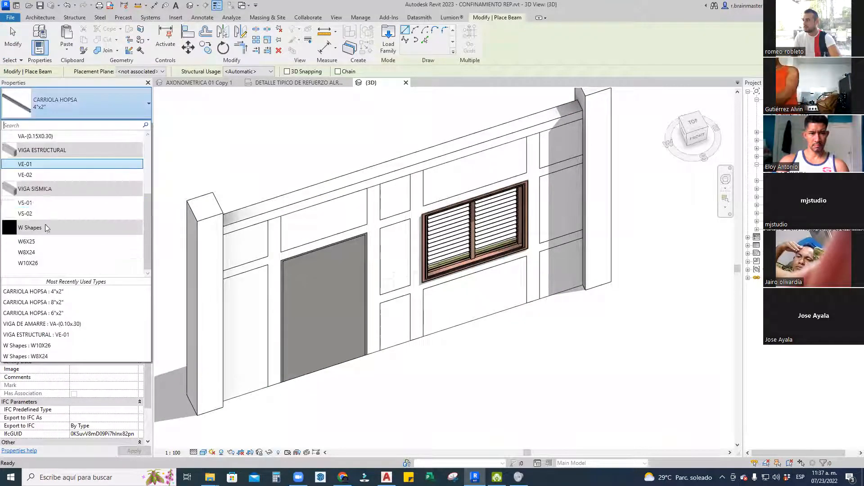
pyautogui.scroll(3, 49, 152)
pyautogui.click(49, 180)
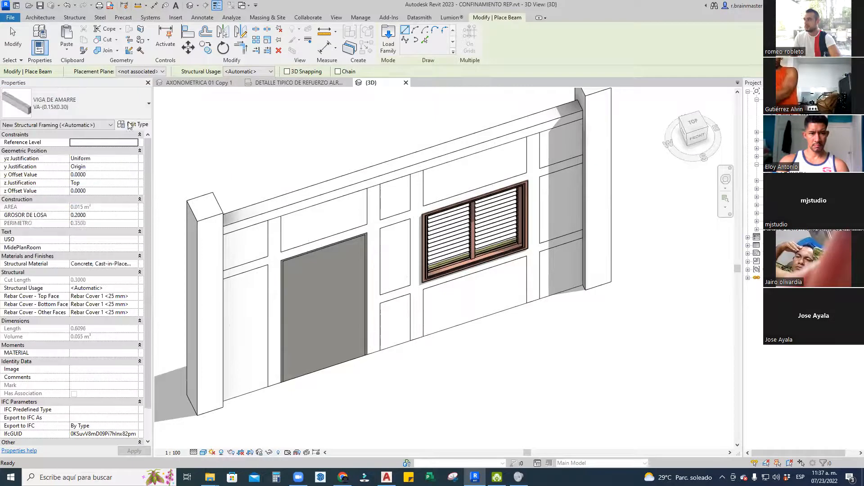
# Try to duplicate the VA-(0.15X0.30) tie beam type, and check the family's existing types
pyautogui.click(133, 124)
pyautogui.click(447, 108)
pyautogui.click(343, 172)
pyautogui.press('BackSpace')
pyautogui.press('BackSpace')
pyautogui.click(340, 197)
pyautogui.click(479, 239)
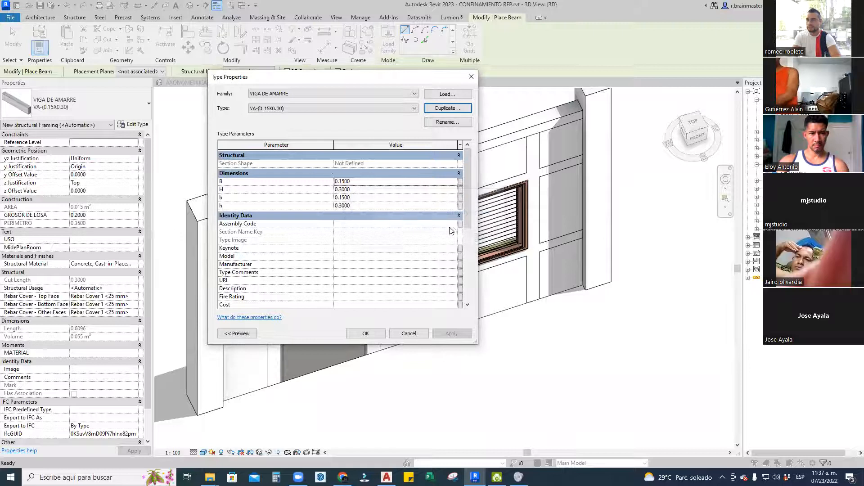
pyautogui.click(292, 108)
pyautogui.click(293, 112)
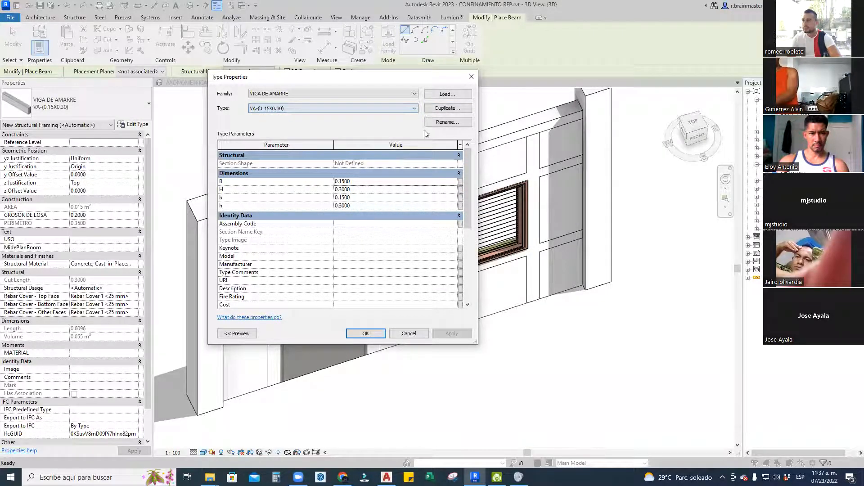
# Duplicate the tie beam type as VA-(0.15X0.15) and set its H dimension to 0.15
pyautogui.click(443, 109)
pyautogui.click(351, 172)
pyautogui.press('BackSpace')
pyautogui.press('BackSpace')
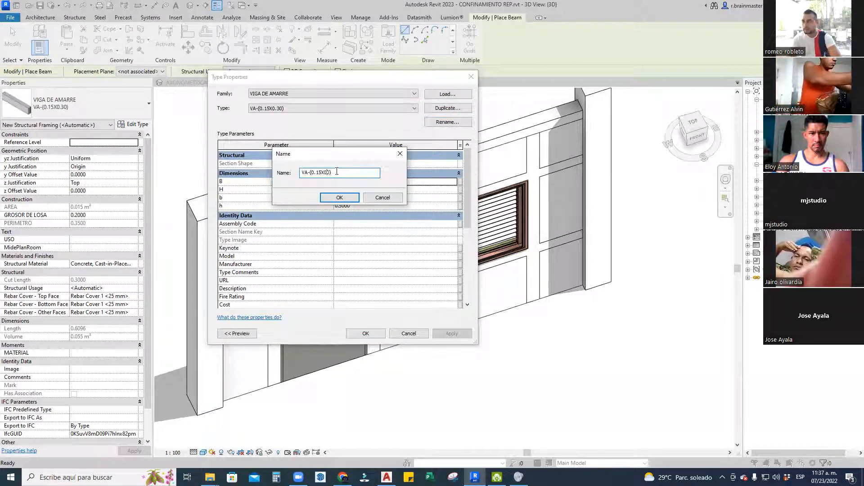
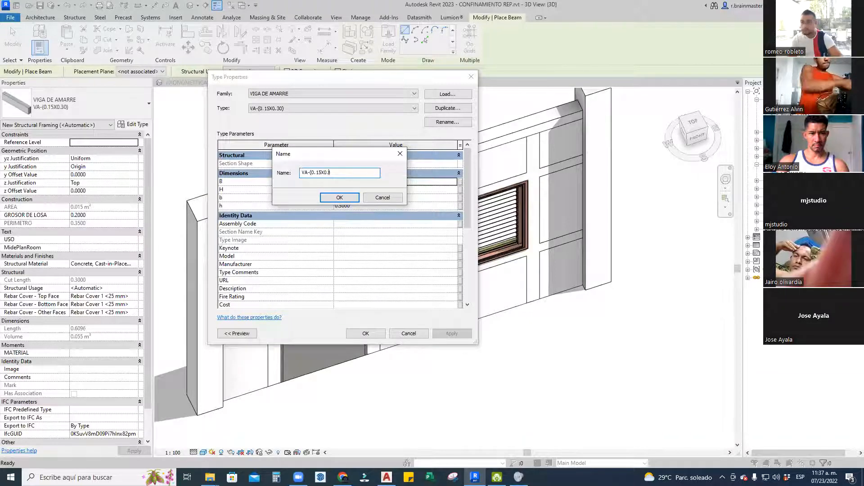
pyautogui.click(336, 195)
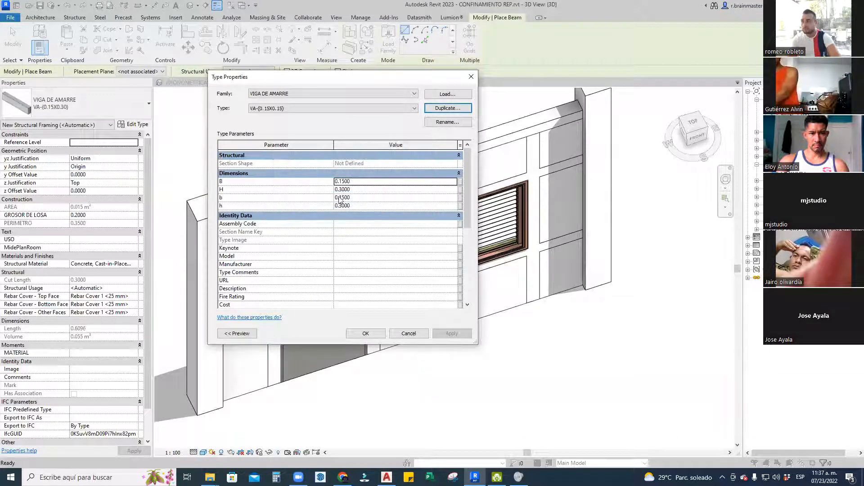
pyautogui.click(372, 190)
pyautogui.write('.0')
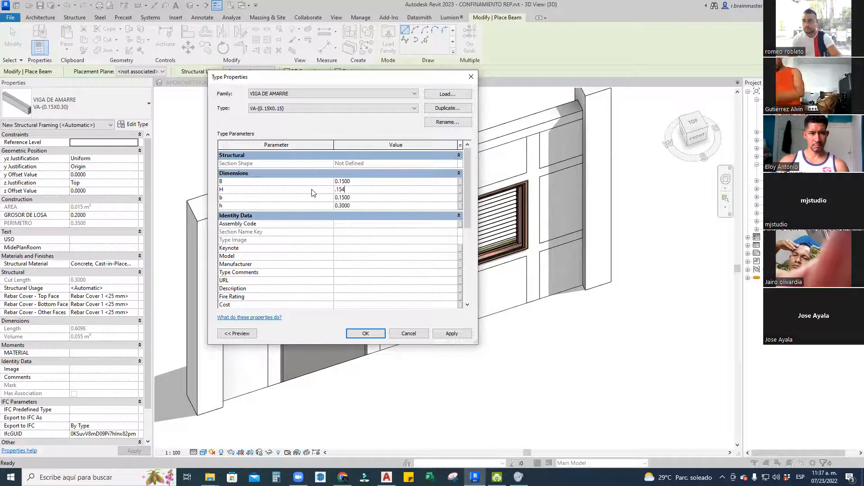
pyautogui.click(356, 332)
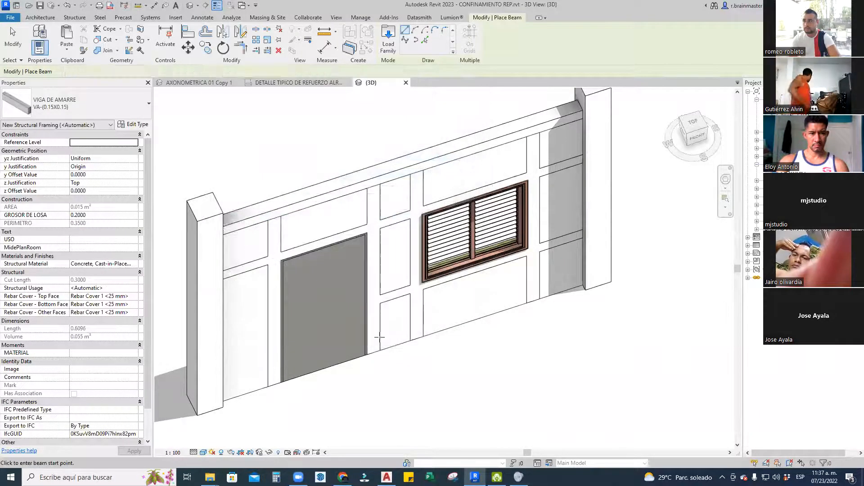
# Draw a VA-(0.15X0.15) tie beam about 2.1 m long in front of the wall, and delete it
pyautogui.click(487, 353)
pyautogui.click(613, 316)
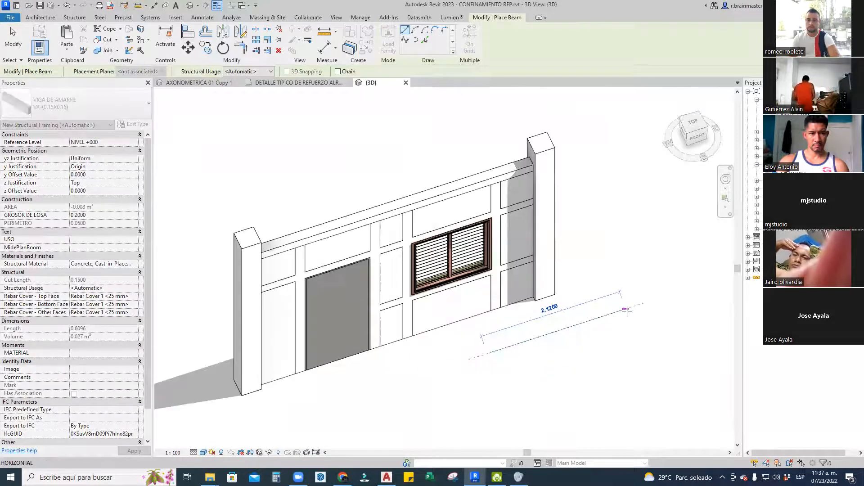
pyautogui.press('Escape')
pyautogui.press('Escape')
pyautogui.click(618, 321)
pyautogui.press('Delete')
pyautogui.keyDown('shift'); pyautogui.moveTo(596, 347); pyautogui.dragTo(605, 318, button='middle'); pyautogui.keyUp('shift')
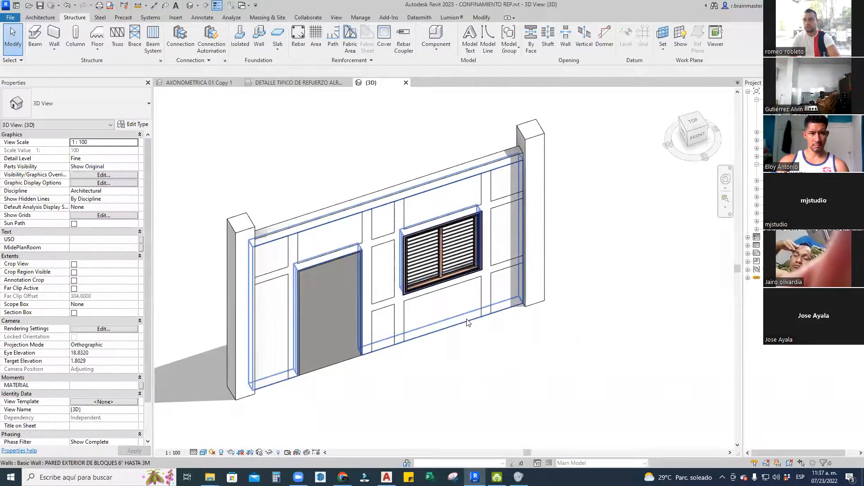
pyautogui.click(470, 321)
pyautogui.rightClick(469, 322)
pyautogui.press('Escape')
pyautogui.press('Escape')
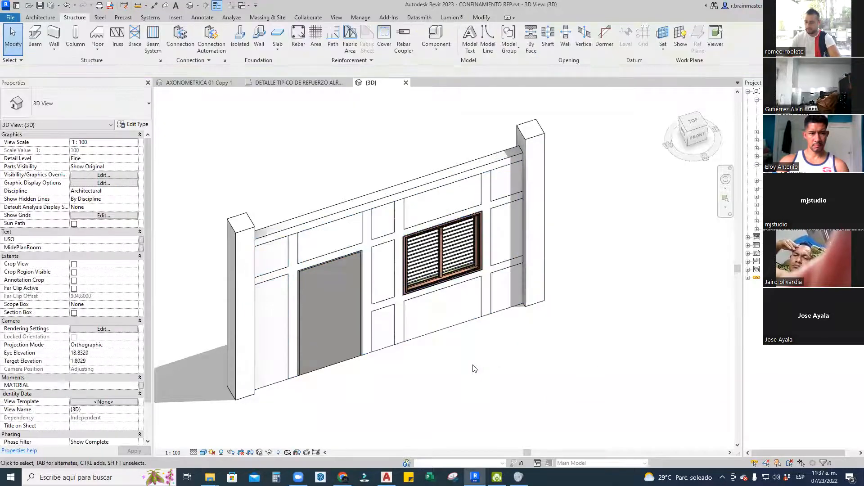
# Turn off the Walls category's visibility in the 3D view, leaving the confining columns and beams exposed
pyautogui.press('v')
pyautogui.press('g')
pyautogui.press('w')
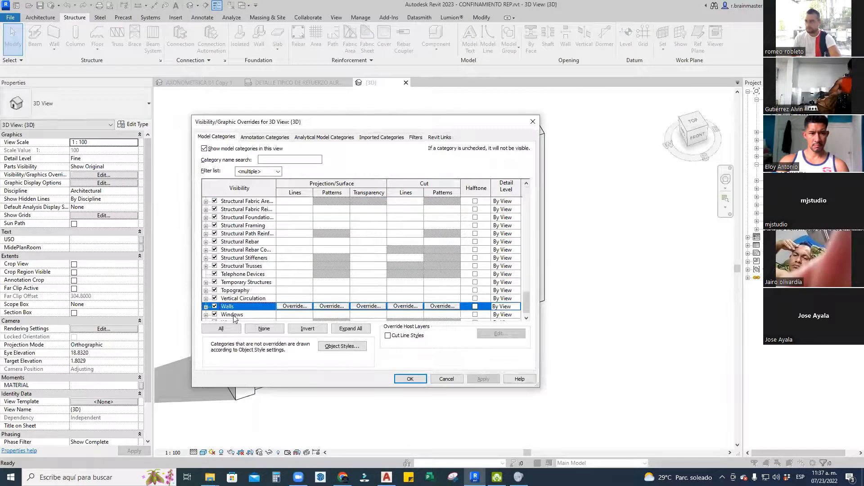
pyautogui.click(215, 306)
pyautogui.click(410, 379)
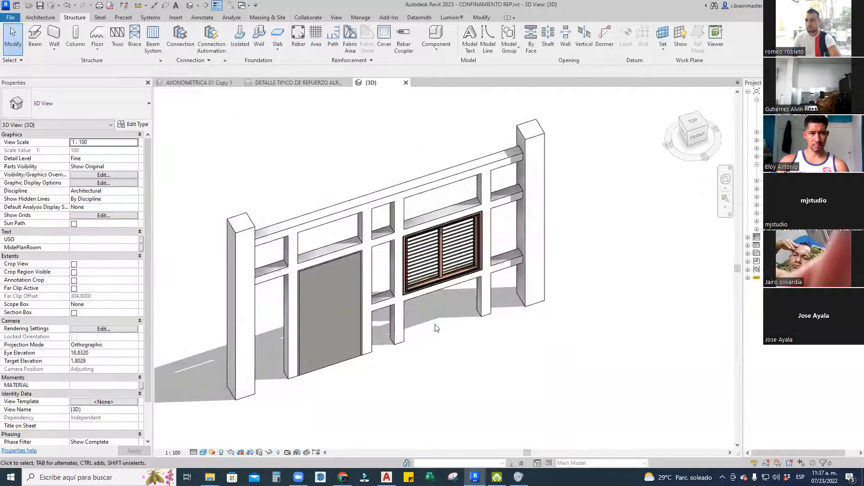
pyautogui.click(403, 330)
pyautogui.scroll(-2, 419, 335)
pyautogui.keyDown('shift'); pyautogui.moveTo(471, 363); pyautogui.dragTo(496, 359, button='middle'); pyautogui.keyUp('shift')
pyautogui.click(494, 348)
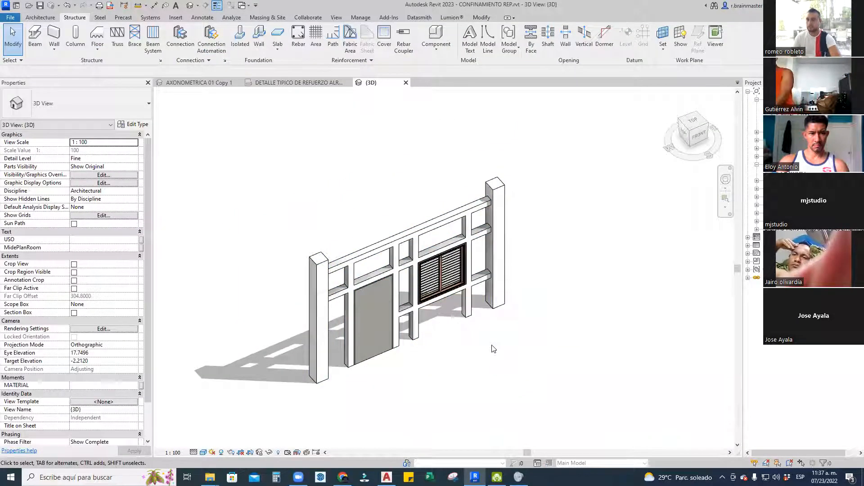
# Start Copy/Monitor on the linked structural model CONFINAMIENTO REP_STR.rvt
pyautogui.click(308, 18)
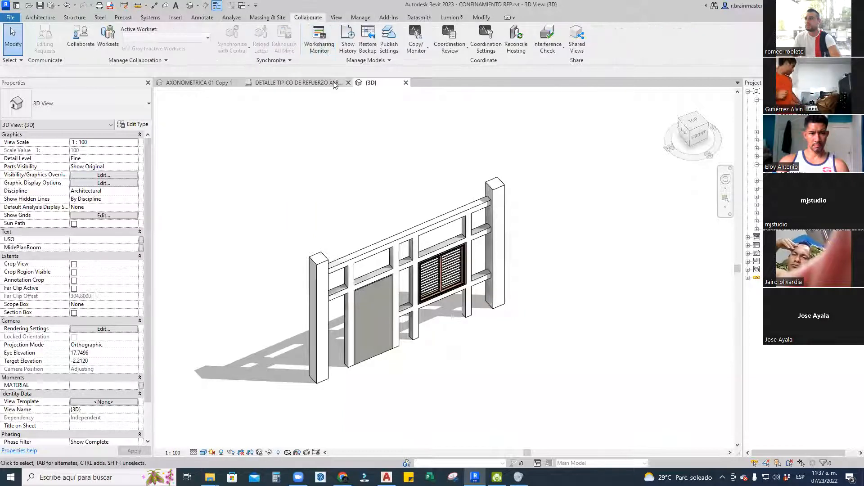
pyautogui.click(421, 38)
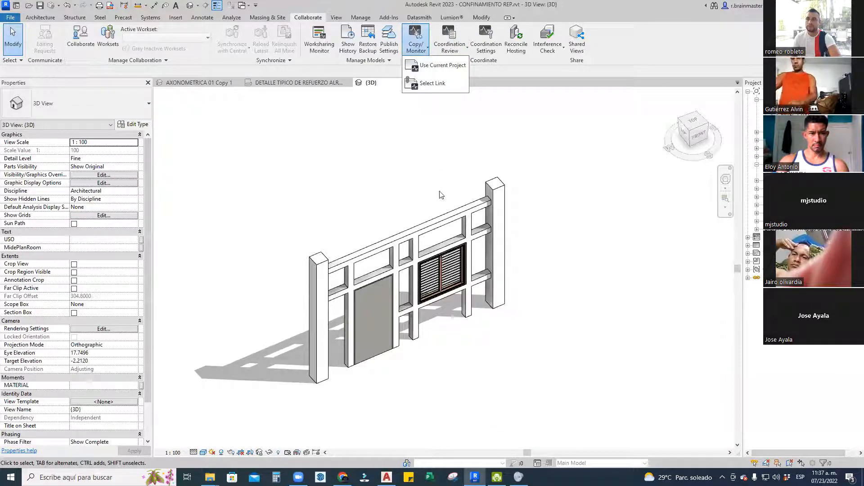
pyautogui.click(433, 85)
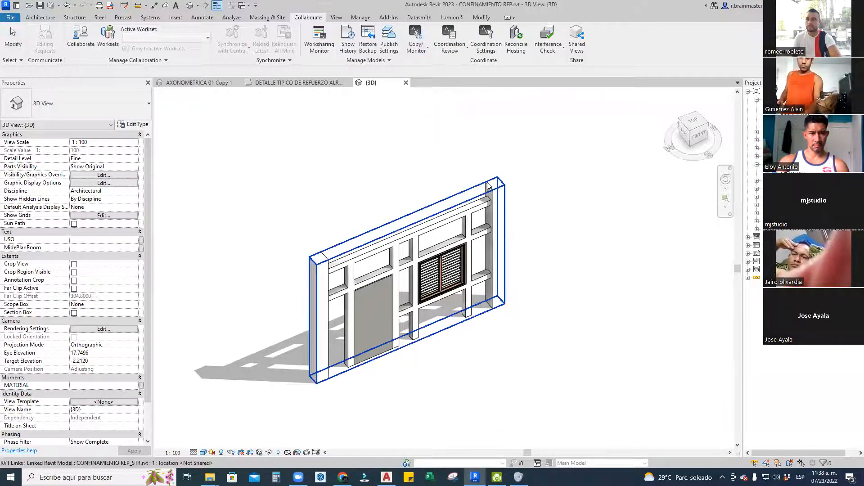
pyautogui.click(490, 186)
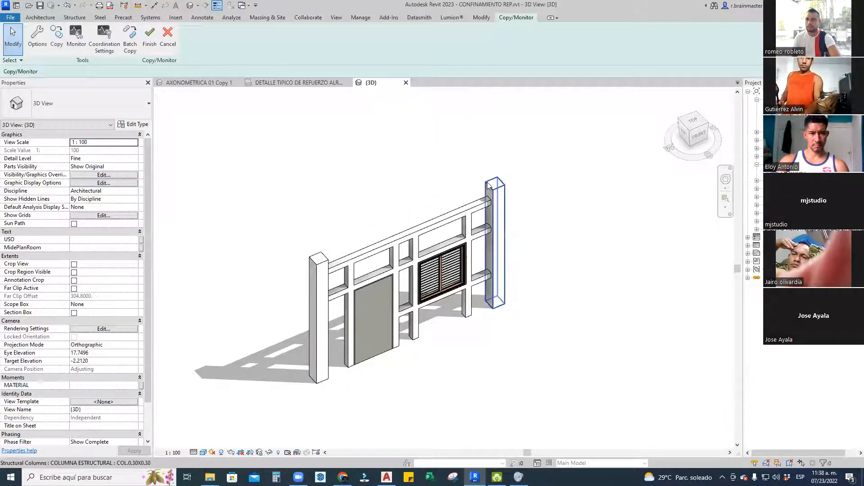
# Map the linked COL.0.15X0.15 column type to COLUMNA ESTRUCTURAL : COL.0.15X0.15 in the Copy/Monitor options
pyautogui.click(37, 36)
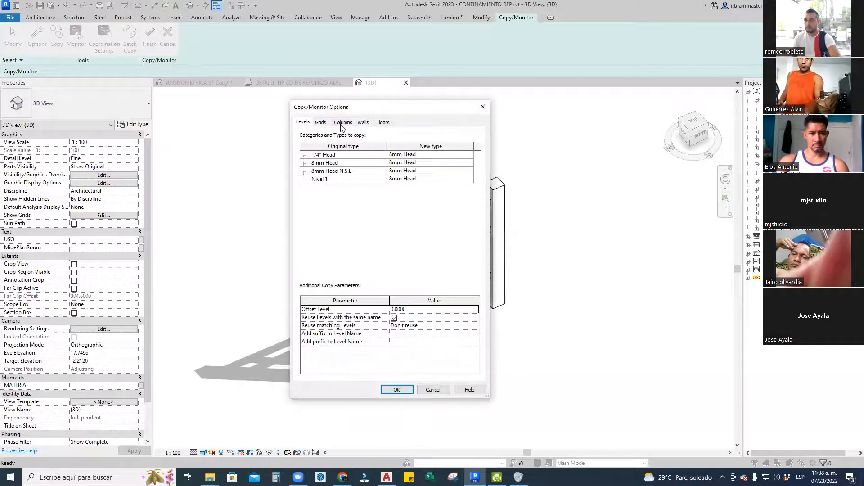
pyautogui.click(343, 123)
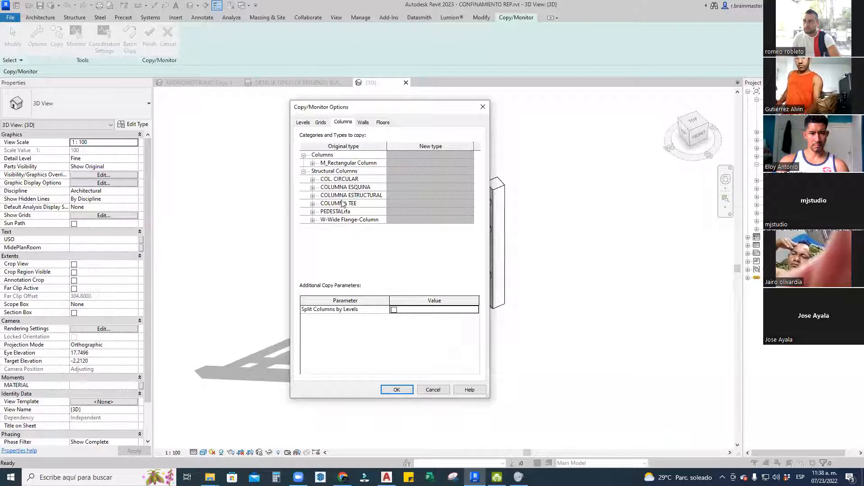
pyautogui.click(357, 196)
pyautogui.click(313, 196)
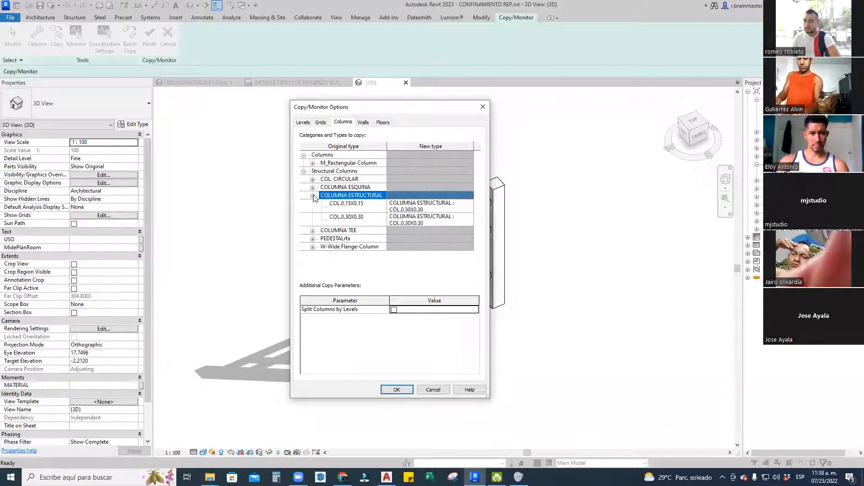
pyautogui.click(339, 209)
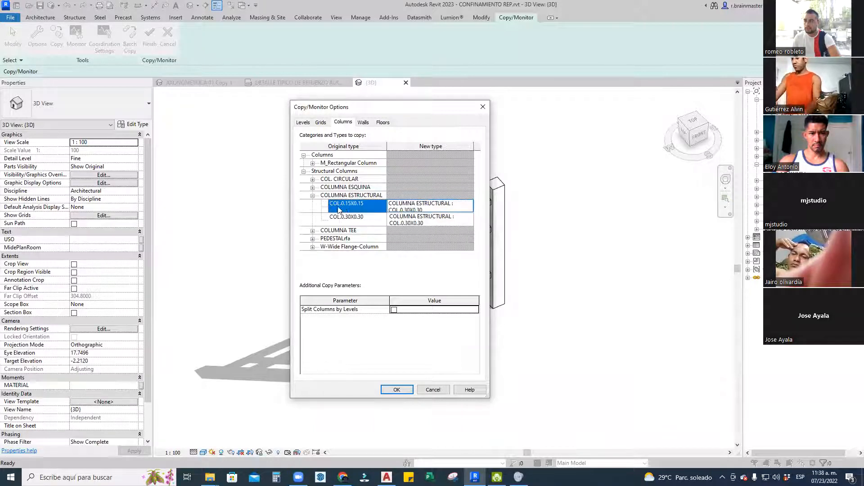
pyautogui.click(433, 207)
pyautogui.click(469, 206)
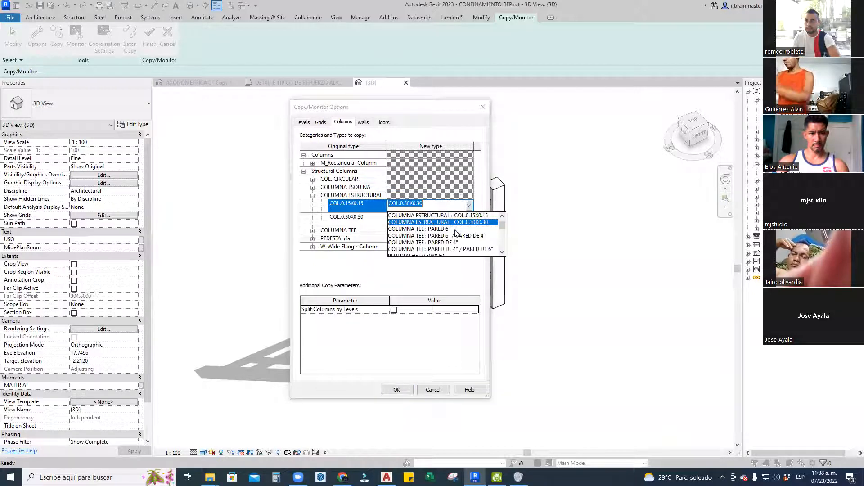
pyautogui.click(452, 216)
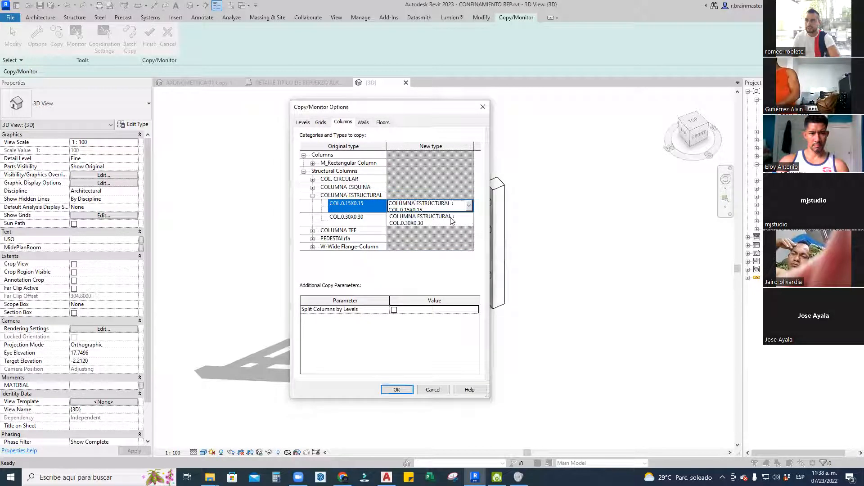
# Review the M_Rectangular Column and Structural Columns type mappings and accept the Copy/Monitor options
pyautogui.click(344, 164)
pyautogui.click(313, 163)
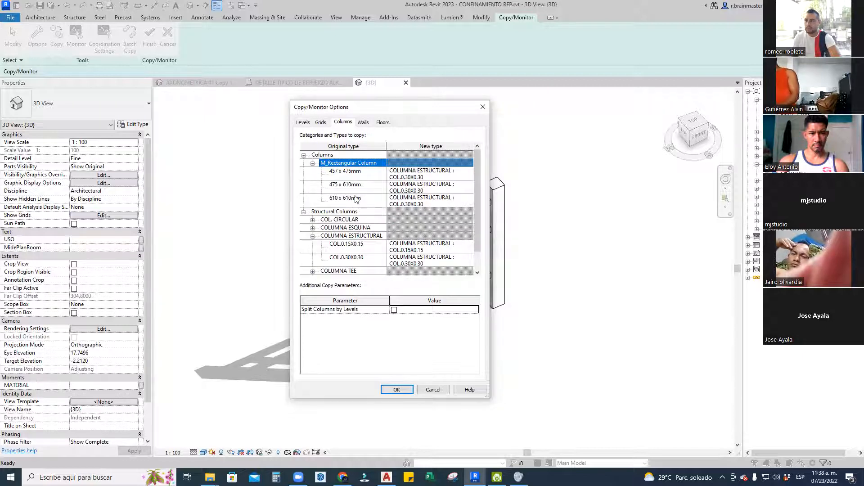
pyautogui.click(346, 228)
pyautogui.click(313, 164)
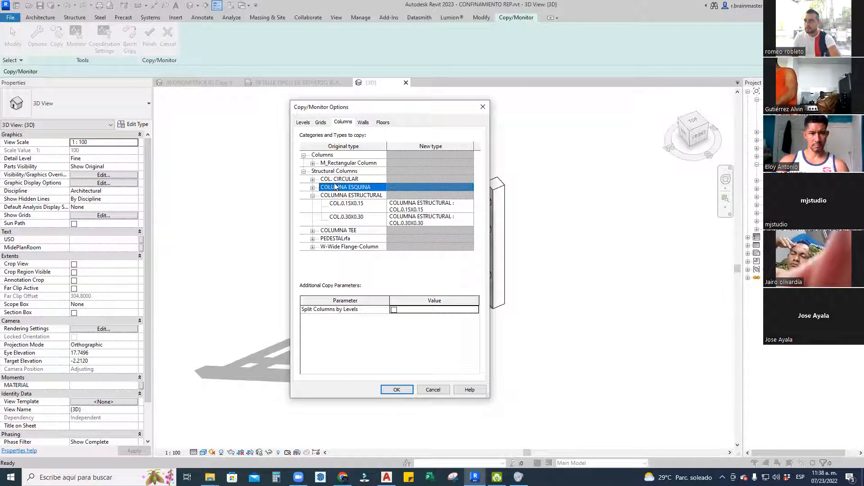
pyautogui.click(303, 172)
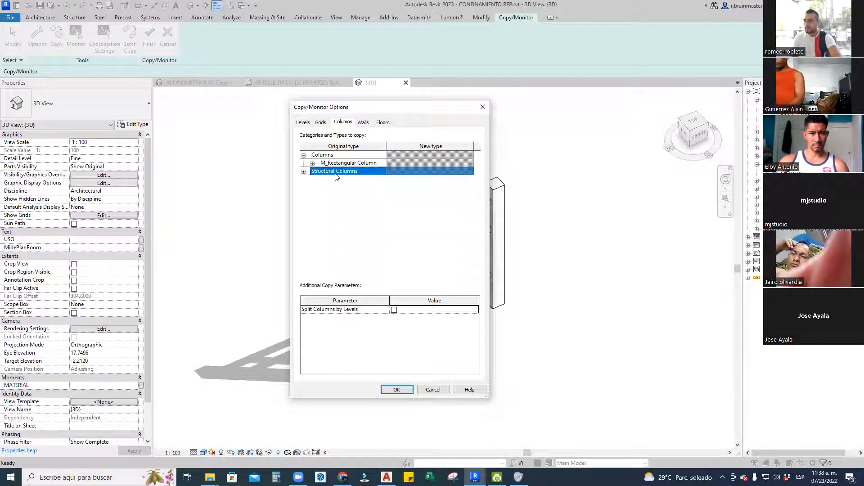
pyautogui.click(304, 171)
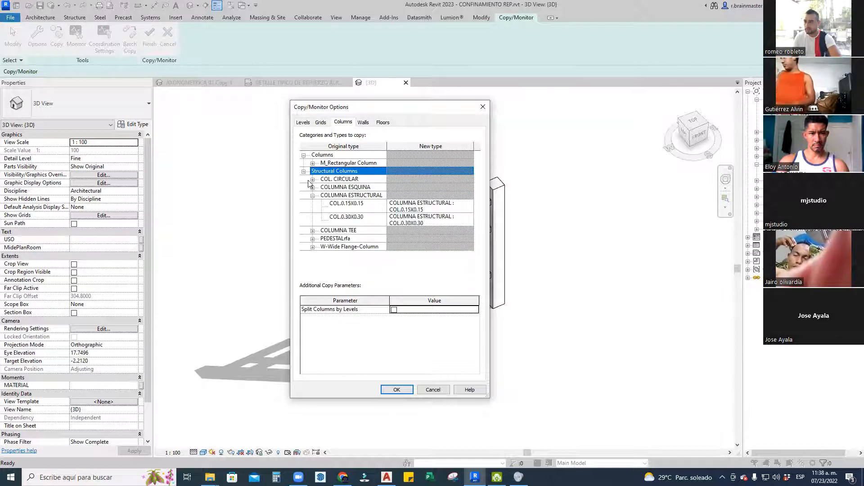
pyautogui.click(303, 171)
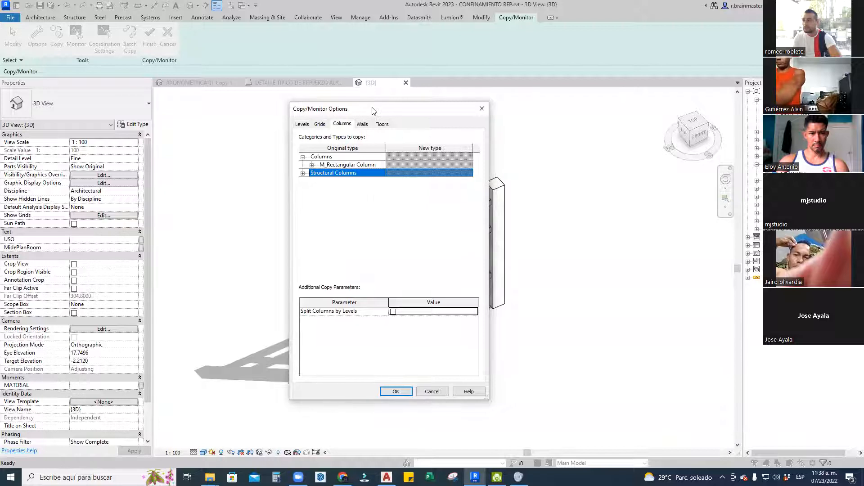
pyautogui.moveTo(374, 109); pyautogui.dragTo(343, 125)
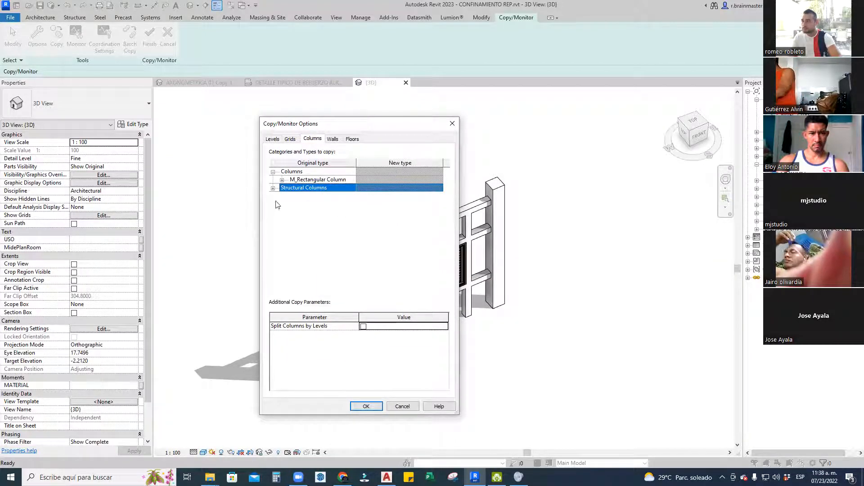
pyautogui.click(273, 188)
pyautogui.click(367, 407)
# Copy the four slender confining columns beside the door and window from the link, and finish Copy/Monitor
pyautogui.moveTo(496, 293); pyautogui.dragTo(544, 236, button='middle')
pyautogui.scroll(5, 540, 235)
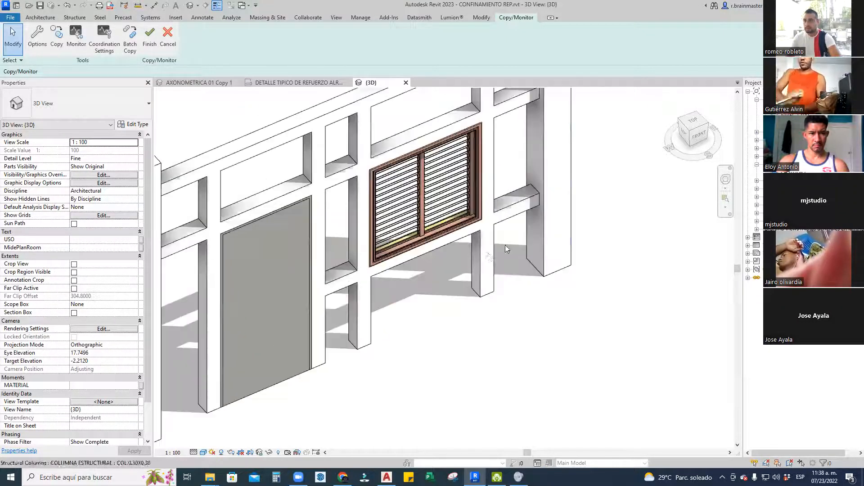
pyautogui.click(54, 36)
pyautogui.click(280, 270)
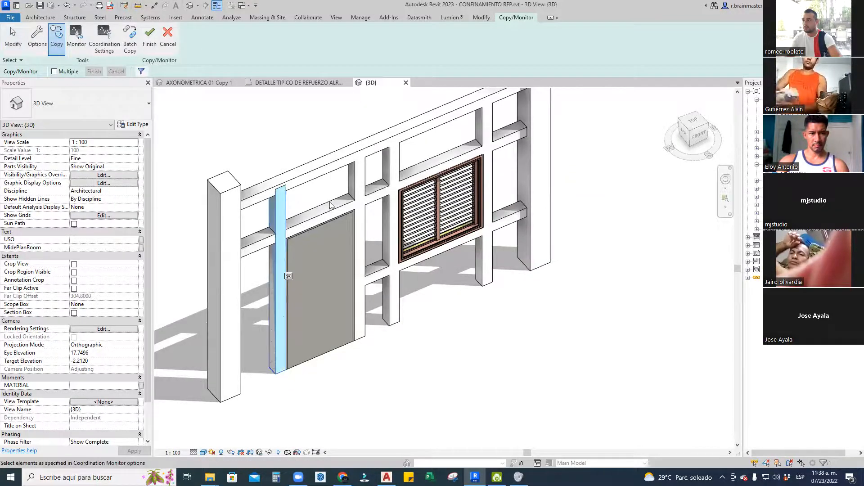
pyautogui.click(357, 185)
pyautogui.click(395, 171)
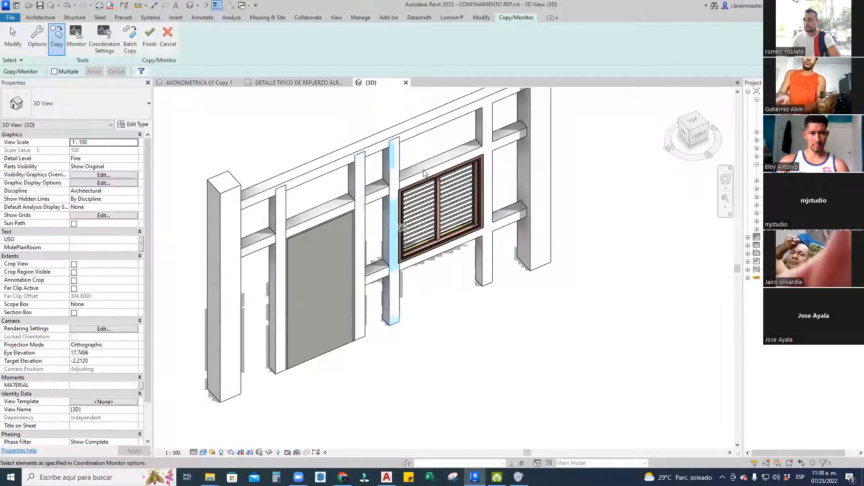
pyautogui.click(487, 148)
pyautogui.click(150, 40)
# Copy the linked tie beams above the door and below the window, and paste them aligned to the same place
pyautogui.moveTo(499, 153); pyautogui.dragTo(448, 202, button='middle')
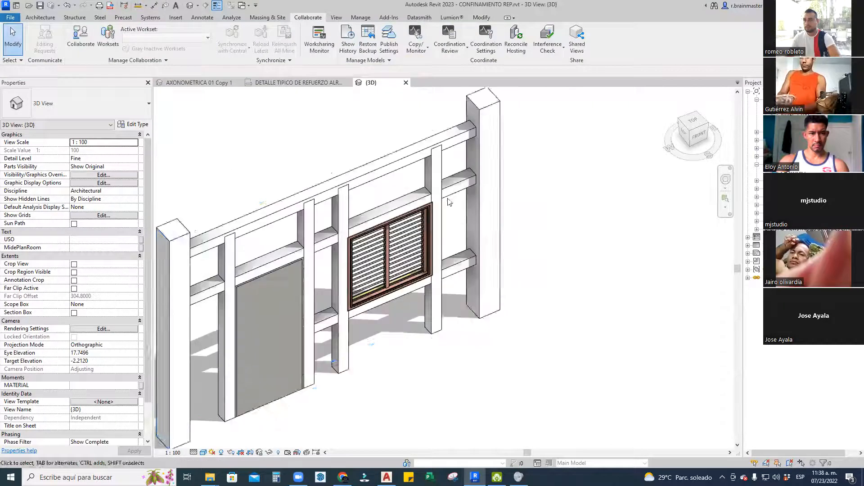
pyautogui.press('Tab')
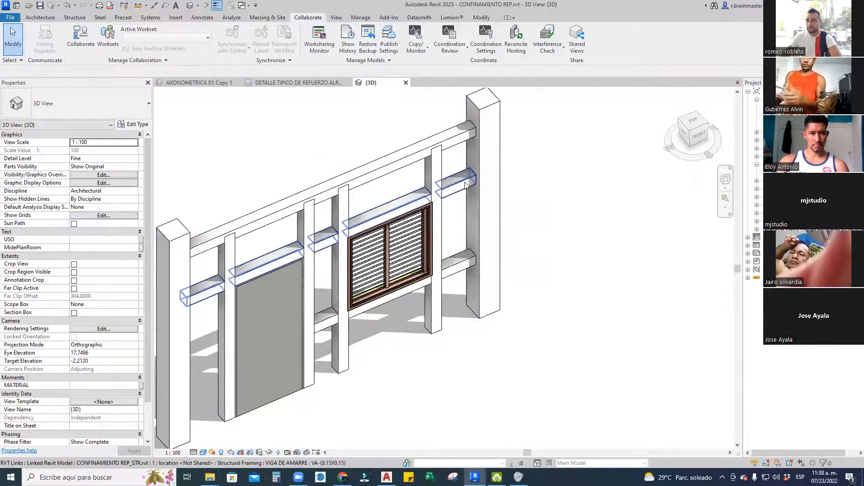
pyautogui.click(466, 184)
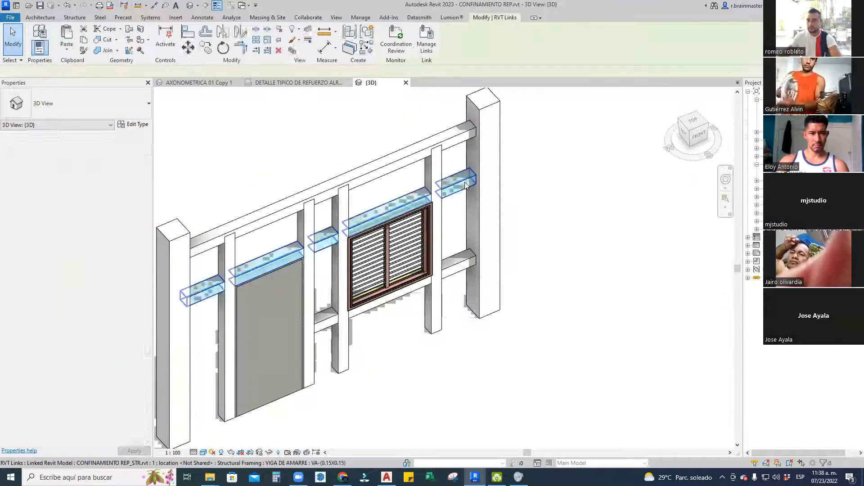
pyautogui.keyDown('ctrl'); pyautogui.click(465, 260); pyautogui.keyUp('ctrl')
pyautogui.press('Escape')
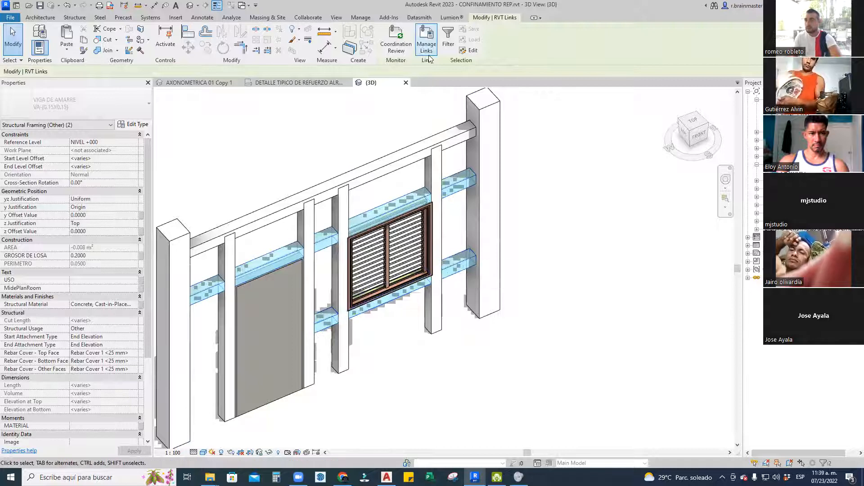
pyautogui.click(481, 17)
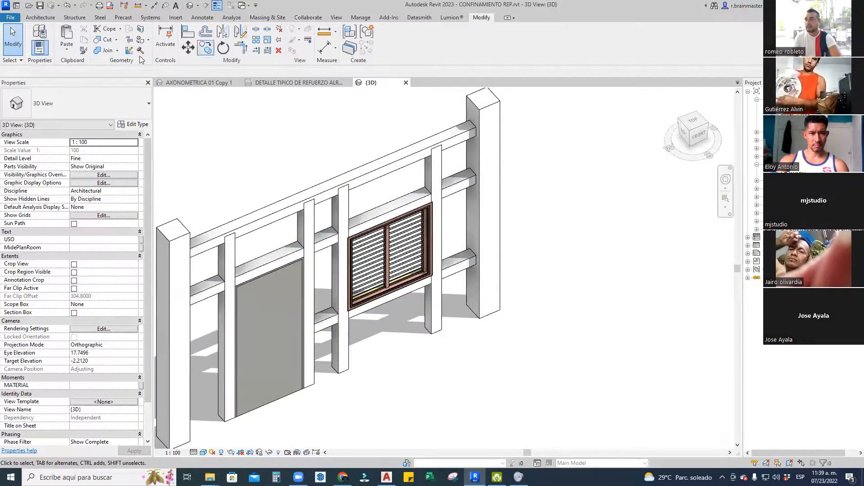
pyautogui.click(66, 45)
pyautogui.click(90, 137)
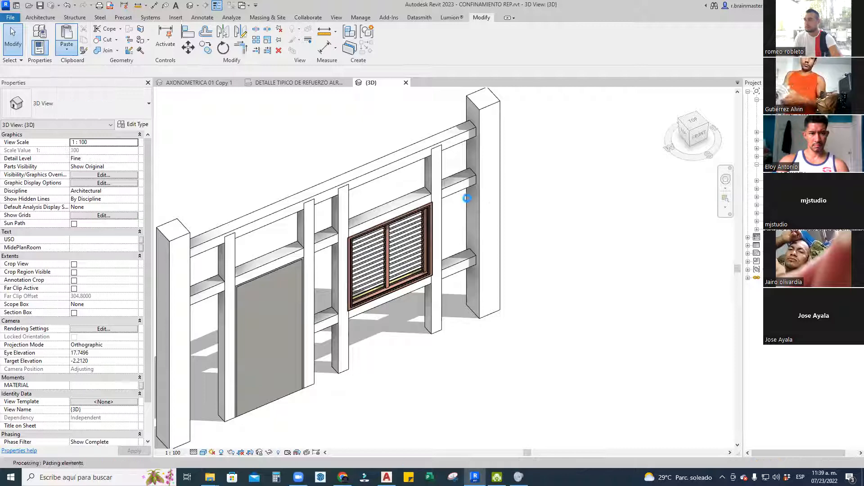
pyautogui.press('Escape')
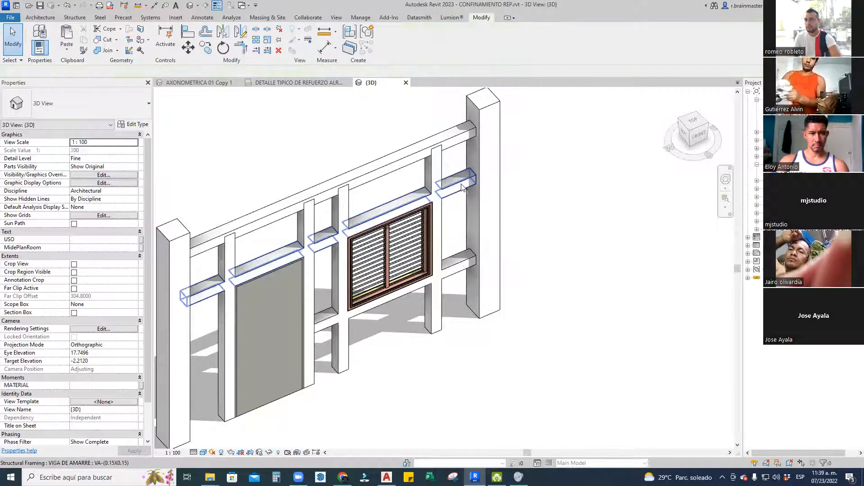
# Select the pasted tie beams and the four copied confining columns to check that they belong to the host model
pyautogui.click(461, 186)
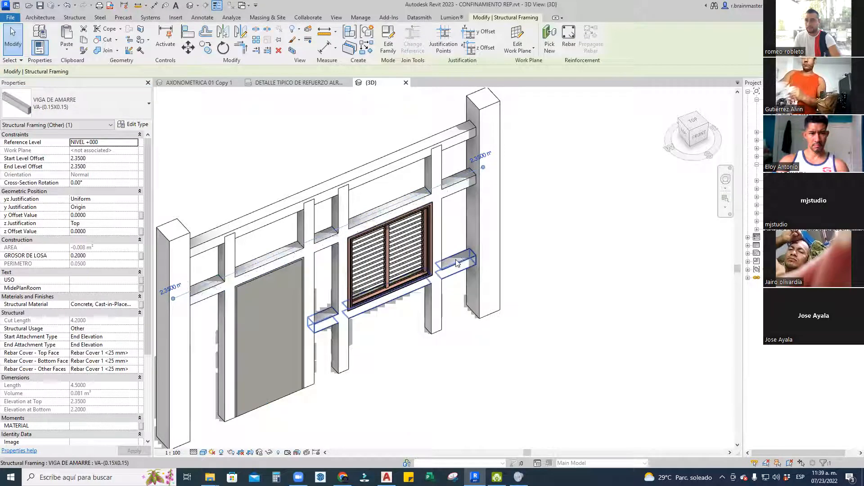
pyautogui.moveTo(452, 265); pyautogui.dragTo(522, 261, button='middle')
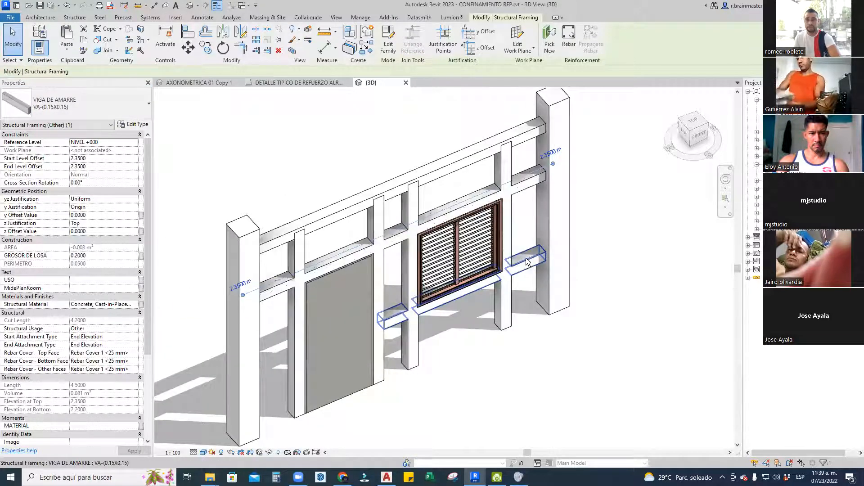
pyautogui.keyDown('ctrl'); pyautogui.click(527, 258); pyautogui.keyUp('ctrl')
pyautogui.keyDown('ctrl'); pyautogui.click(510, 223); pyautogui.keyUp('ctrl')
pyautogui.keyDown('ctrl'); pyautogui.click(380, 234); pyautogui.keyUp('ctrl')
pyautogui.keyDown('ctrl'); pyautogui.click(412, 207); pyautogui.keyUp('ctrl')
pyautogui.keyDown('ctrl'); pyautogui.click(289, 243); pyautogui.keyUp('ctrl')
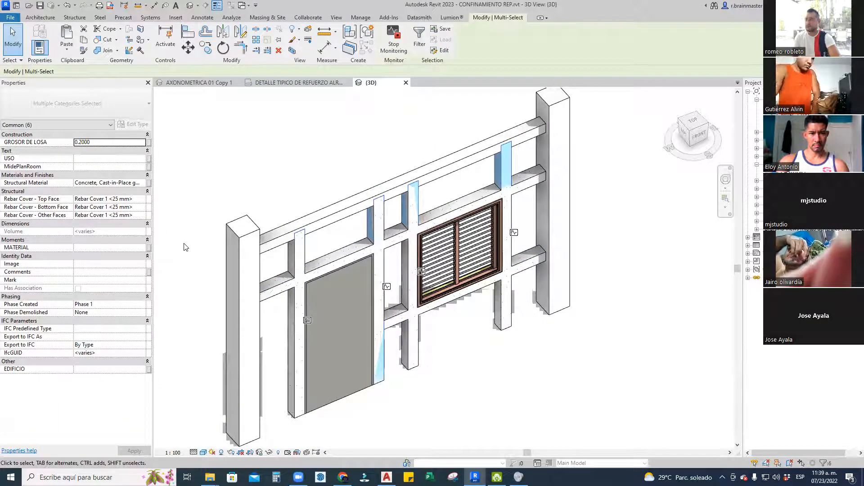
pyautogui.click(338, 182)
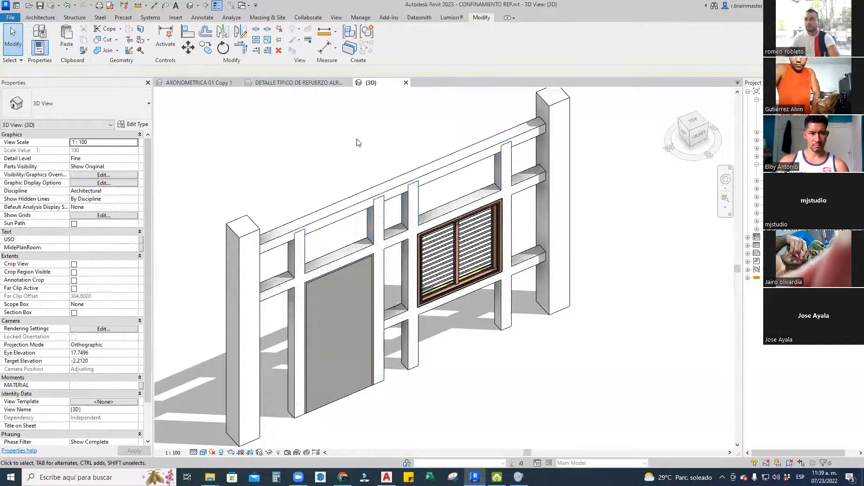
# Create a new instance project parameter named ESTADO with Text as its parameter type
pyautogui.scroll(-1, 357, 140)
pyautogui.moveTo(357, 140); pyautogui.dragTo(346, 160, button='middle')
pyautogui.click(365, 16)
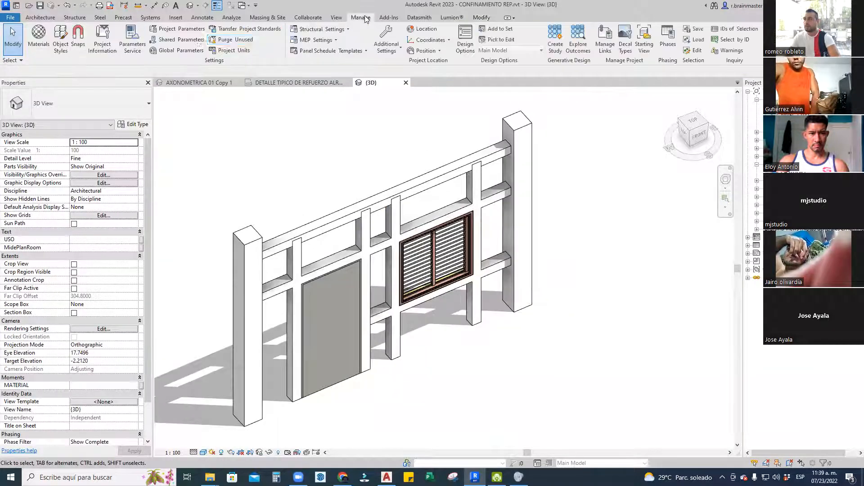
pyautogui.click(177, 28)
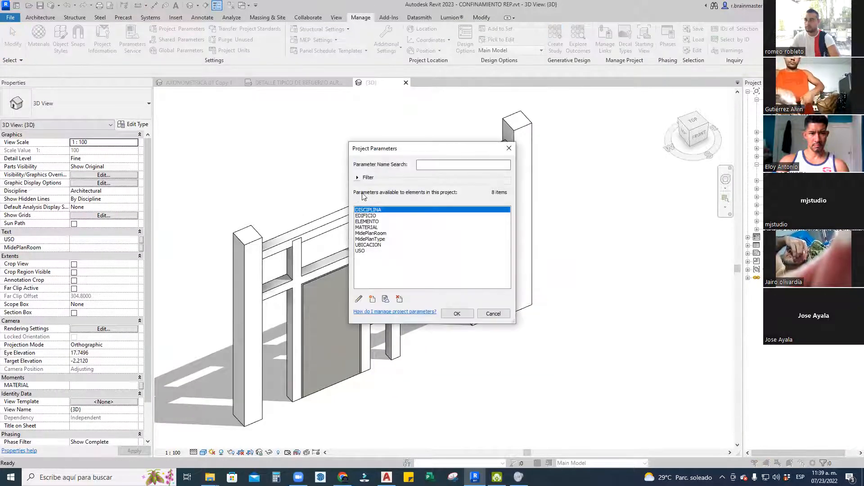
pyautogui.click(372, 300)
pyautogui.write('ESTADO')
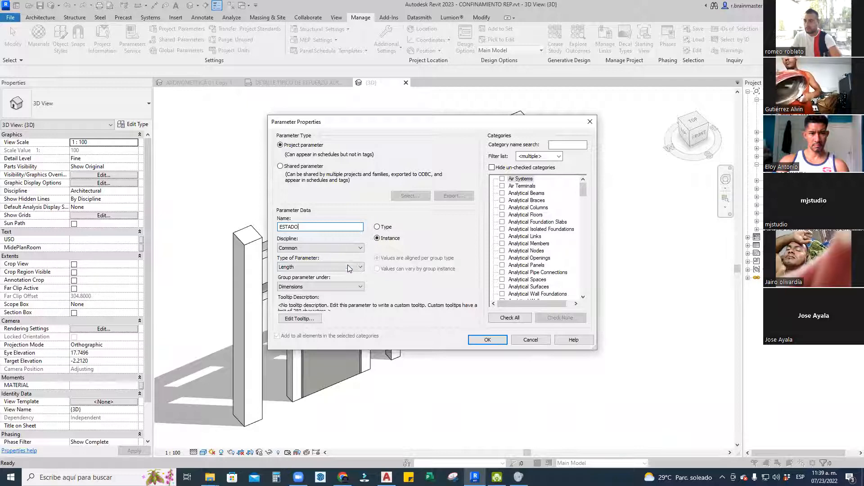
pyautogui.click(319, 267)
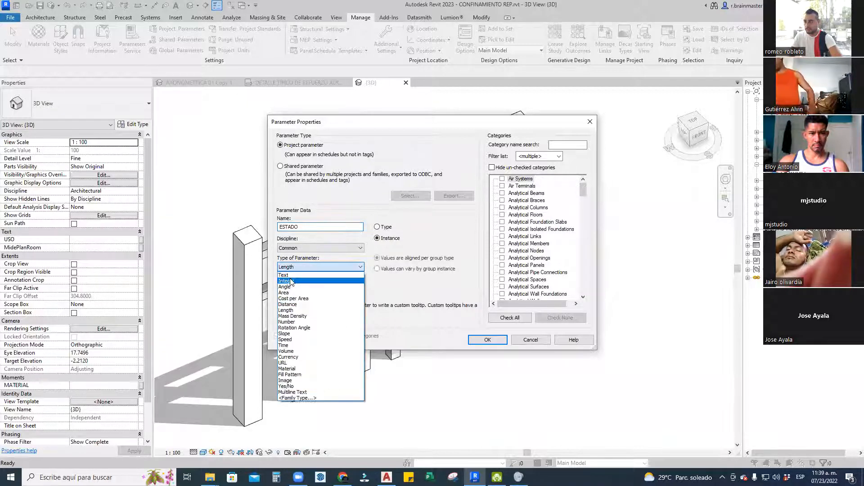
pyautogui.click(284, 275)
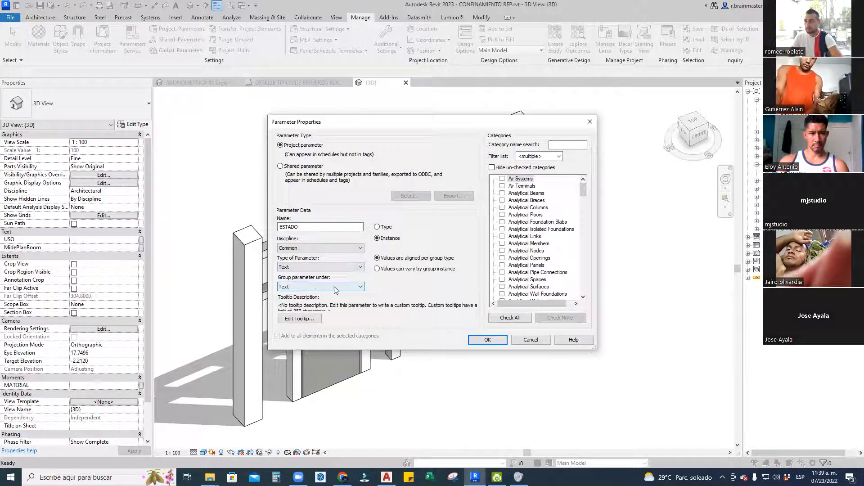
# Assign the ESTADO parameter to the Structural Columns and Structural Framing categories and accept the project parameters
pyautogui.click(523, 216)
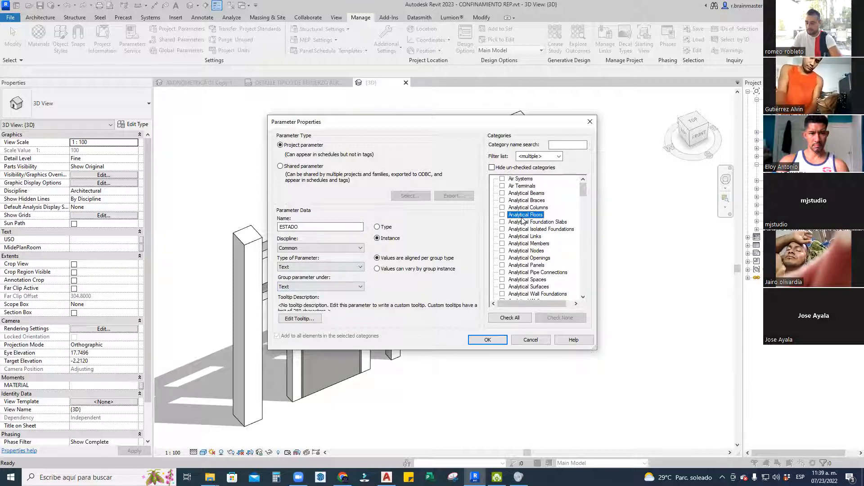
pyautogui.write('str')
pyautogui.scroll(-1, 521, 270)
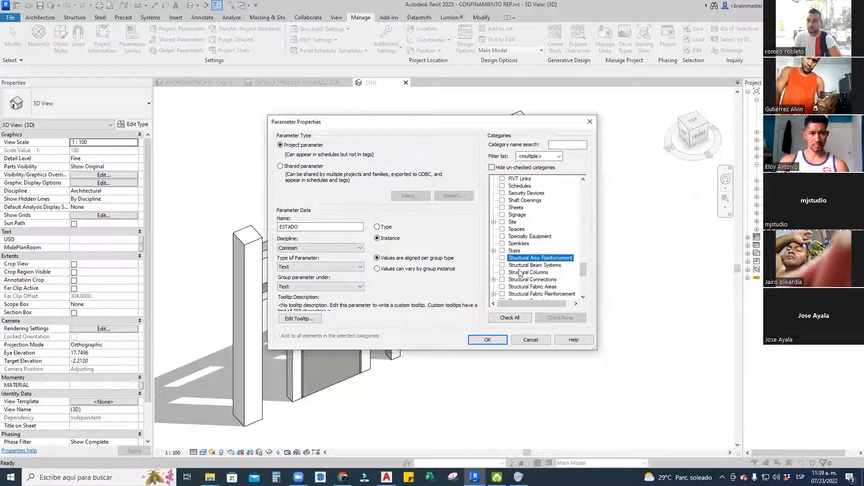
pyautogui.click(522, 273)
pyautogui.press('space')
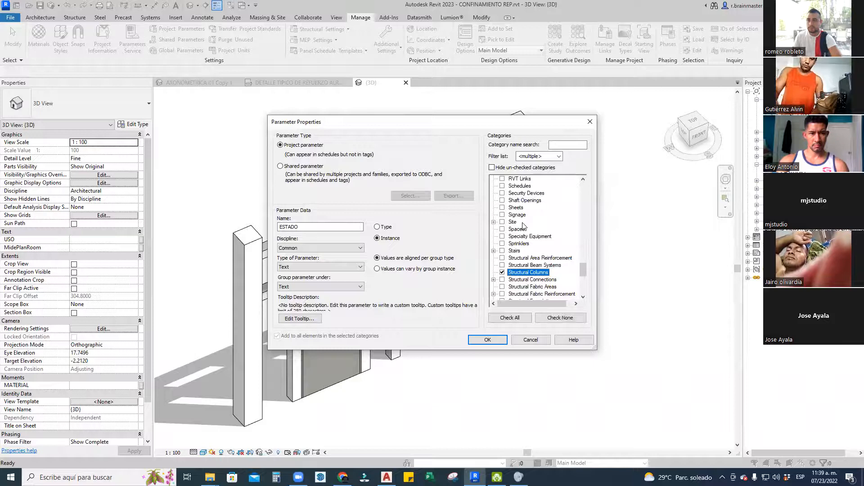
pyautogui.click(520, 237)
pyautogui.click(522, 258)
pyautogui.scroll(-1, 522, 260)
pyautogui.click(529, 279)
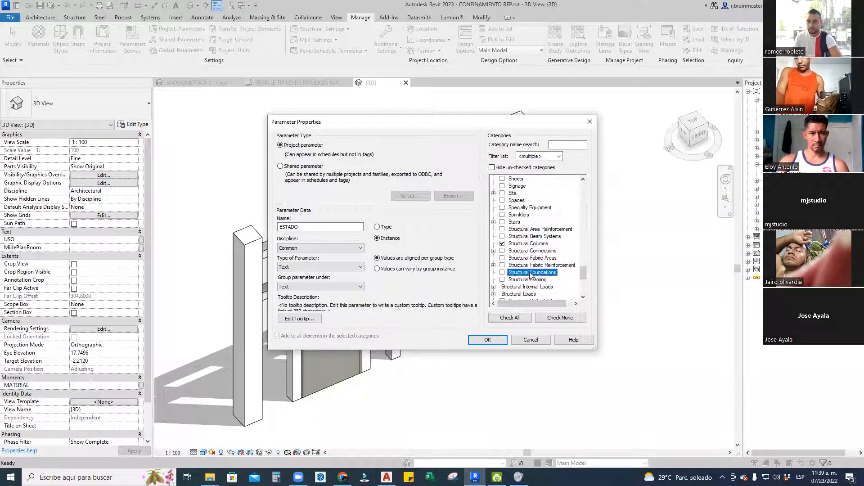
pyautogui.click(495, 341)
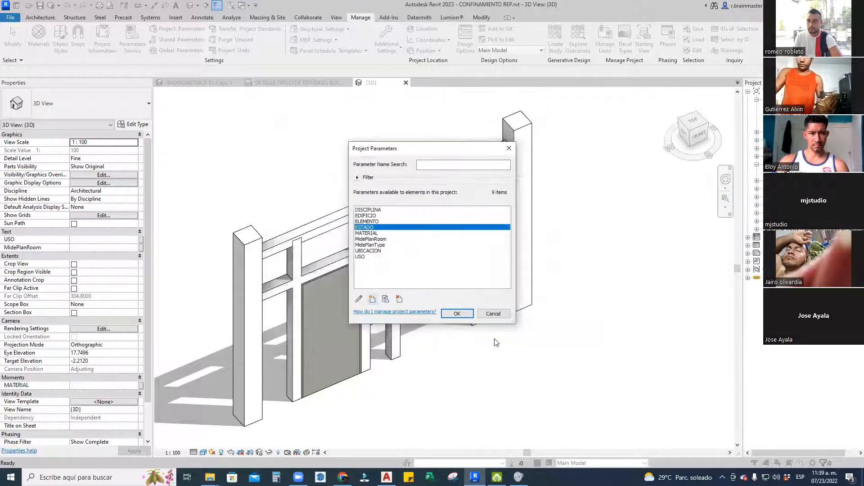
pyautogui.click(469, 316)
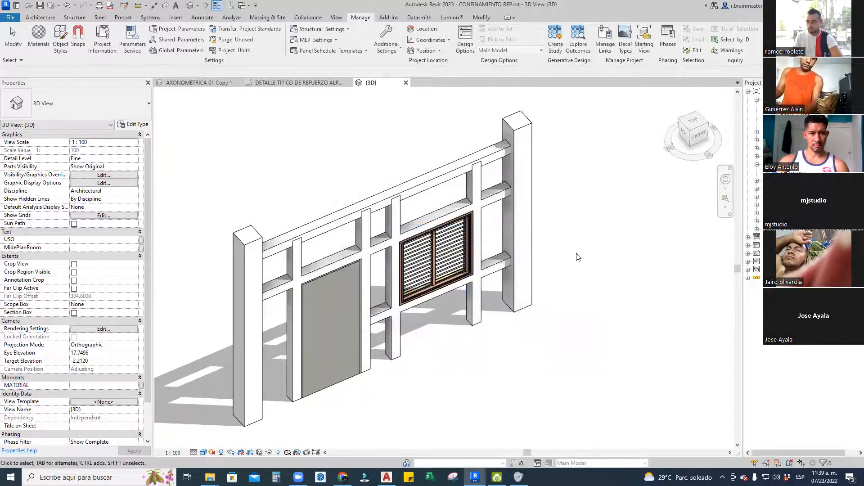
# Hide the linked model CONFINAMIENTO REP_STR.rvt in the 3D view
pyautogui.press('v')
pyautogui.press('g')
pyautogui.click(439, 137)
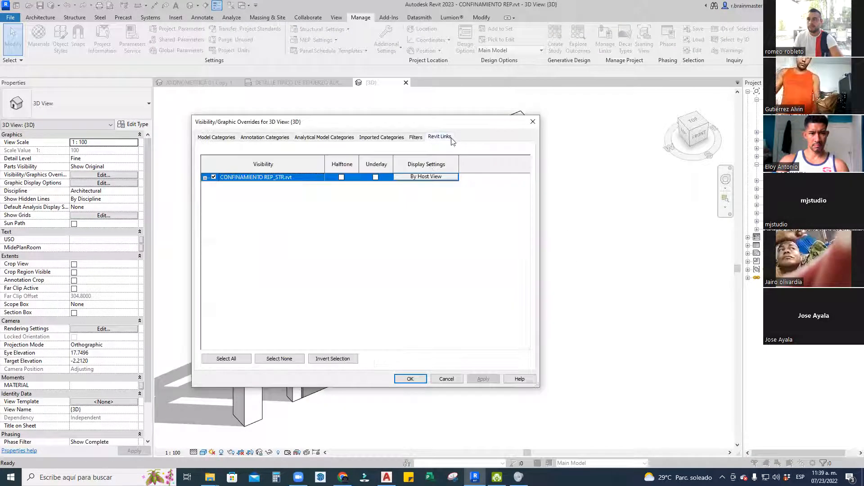
pyautogui.click(213, 178)
pyautogui.click(410, 378)
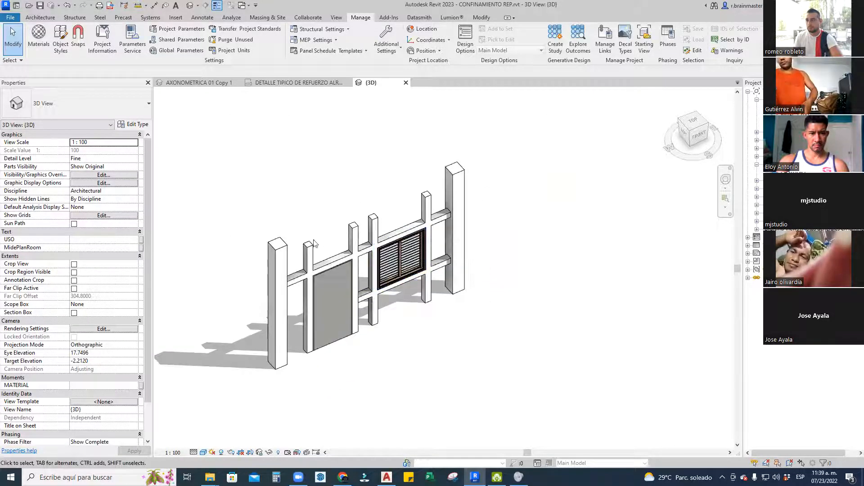
# Set ESTADO to OCULTO for the four slender confining columns and the two tie beams around the door and window
pyautogui.click(310, 254)
pyautogui.keyDown('ctrl'); pyautogui.click(358, 238); pyautogui.keyUp('ctrl')
pyautogui.keyDown('ctrl'); pyautogui.click(376, 226); pyautogui.keyUp('ctrl')
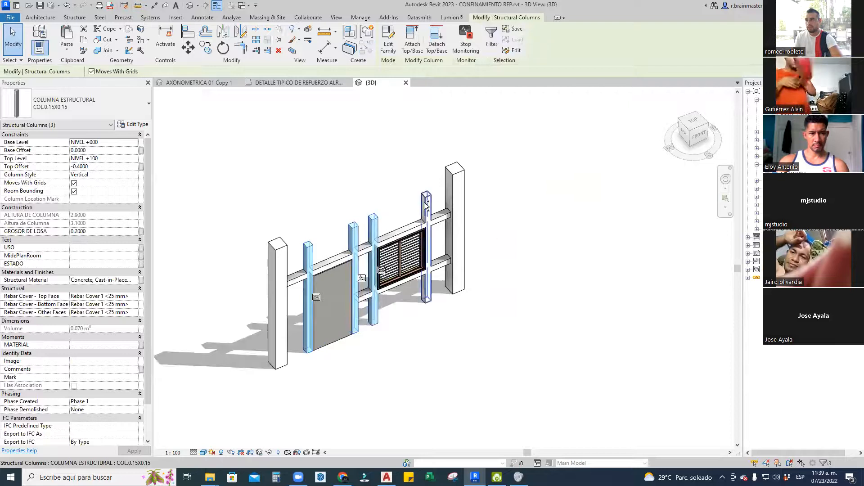
pyautogui.keyDown('ctrl'); pyautogui.click(427, 205); pyautogui.keyUp('ctrl')
pyautogui.keyDown('ctrl'); pyautogui.click(440, 217); pyautogui.keyUp('ctrl')
pyautogui.keyDown('ctrl'); pyautogui.click(448, 279); pyautogui.keyUp('ctrl')
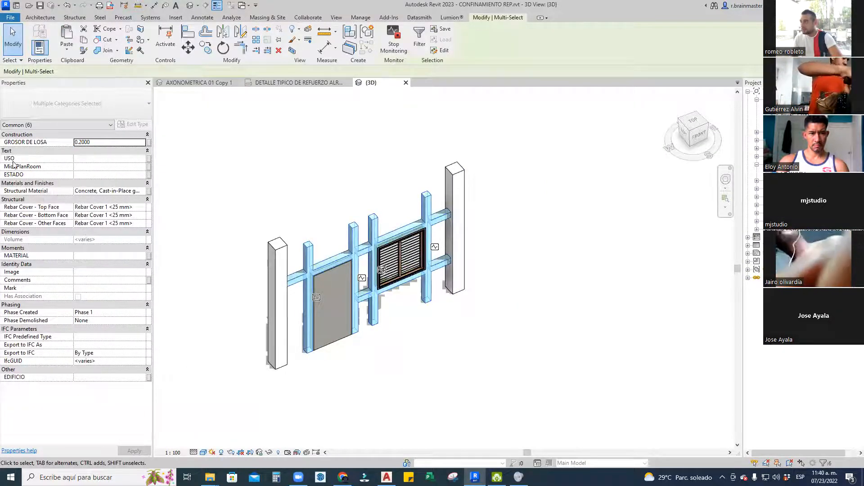
pyautogui.click(117, 176)
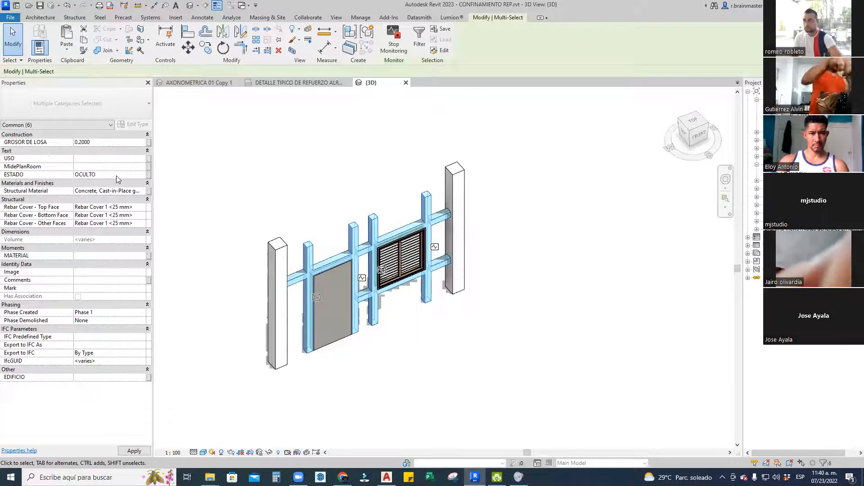
pyautogui.click(276, 155)
# Create a rule-based view filter named ESTADO from the 3D view's visibility overrides
pyautogui.press('v')
pyautogui.press('v')
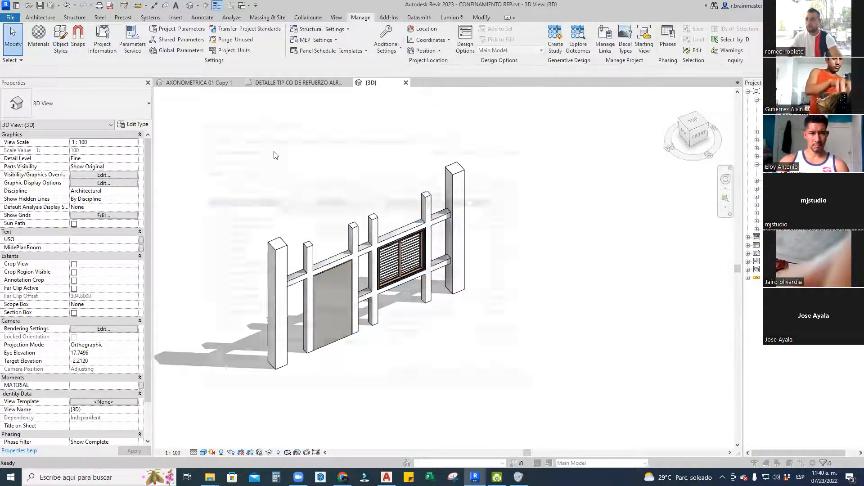
pyautogui.click(414, 138)
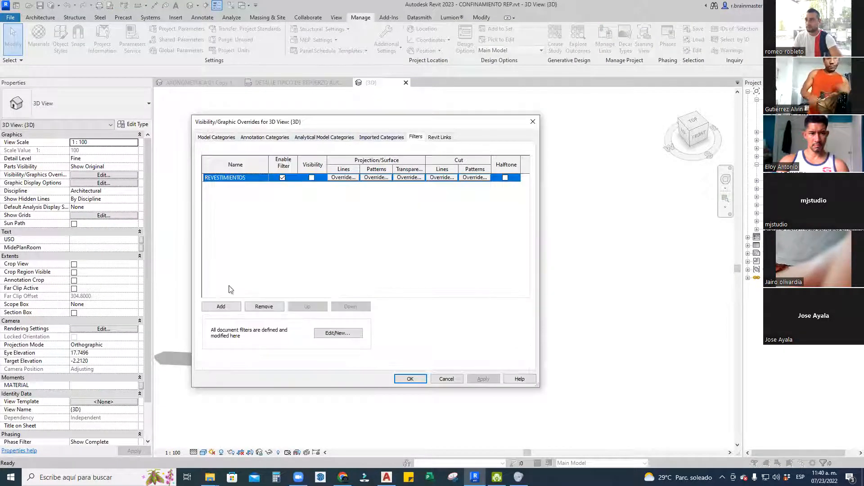
pyautogui.click(221, 306)
pyautogui.click(417, 213)
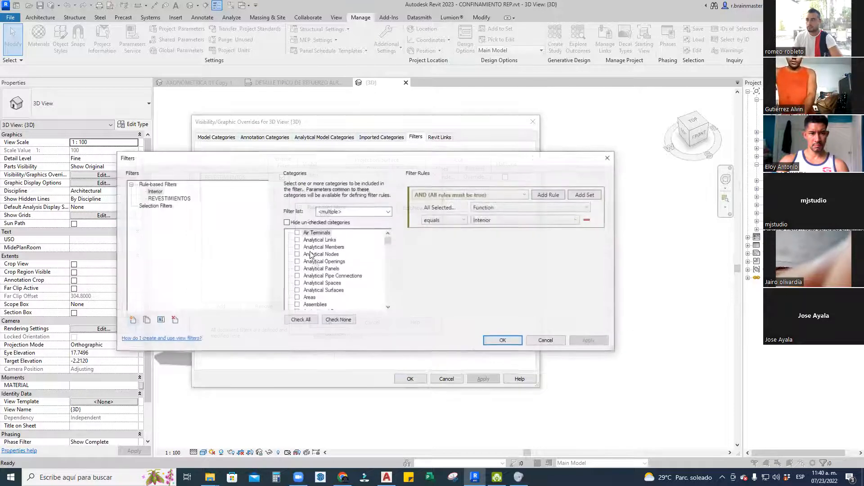
pyautogui.click(132, 320)
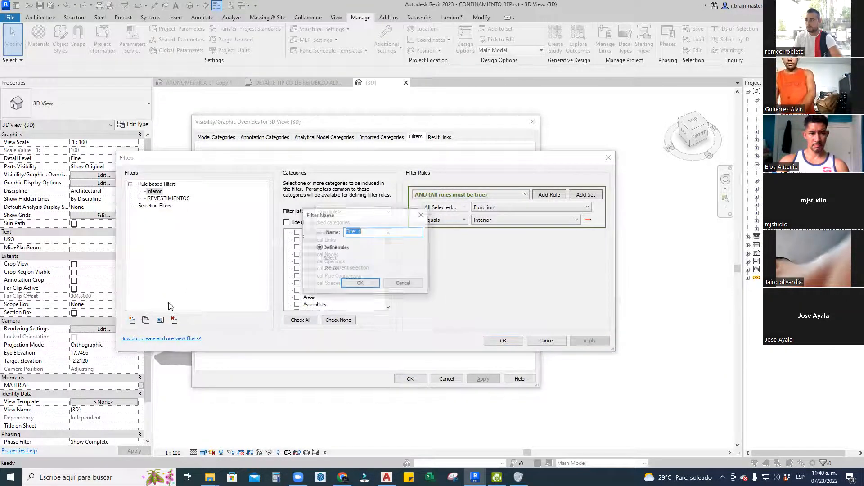
pyautogui.write('ESTADO')
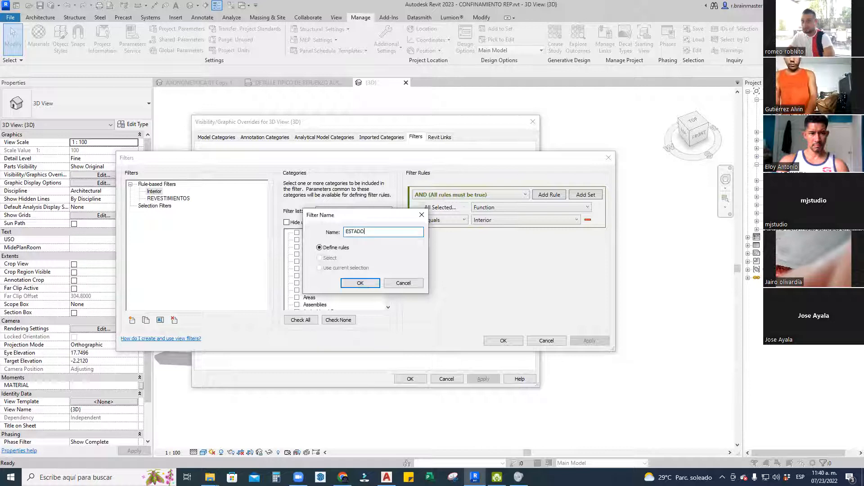
pyautogui.click(360, 283)
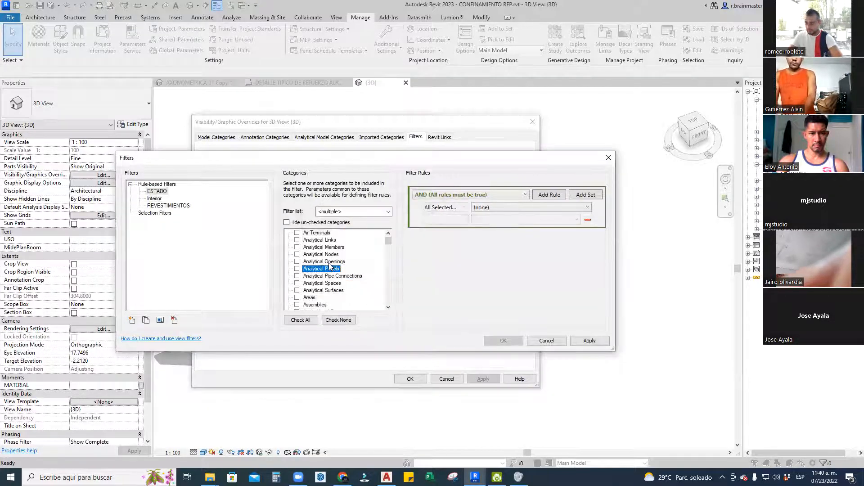
# Include the Structural Columns and Structural Framing categories in the ESTADO filter
pyautogui.press('s')
pyautogui.scroll(-1, 334, 279)
pyautogui.scroll(-1, 331, 285)
pyautogui.click(312, 263)
pyautogui.click(297, 261)
pyautogui.scroll(-1, 321, 279)
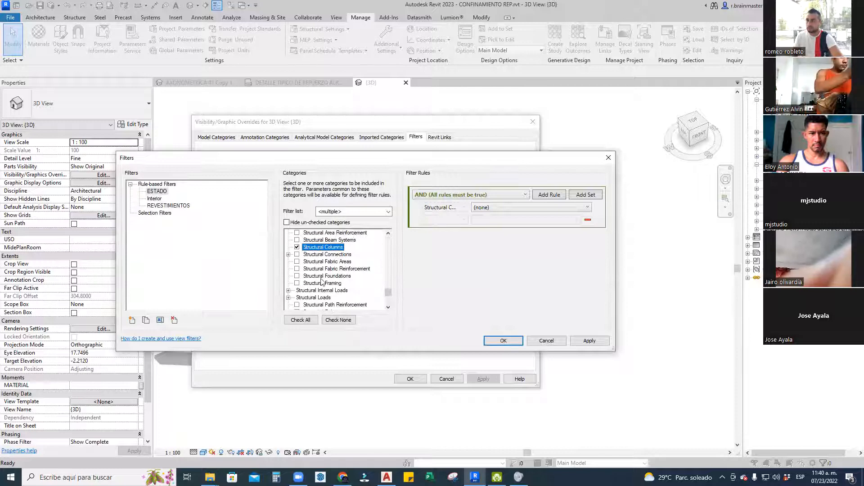
pyautogui.click(297, 284)
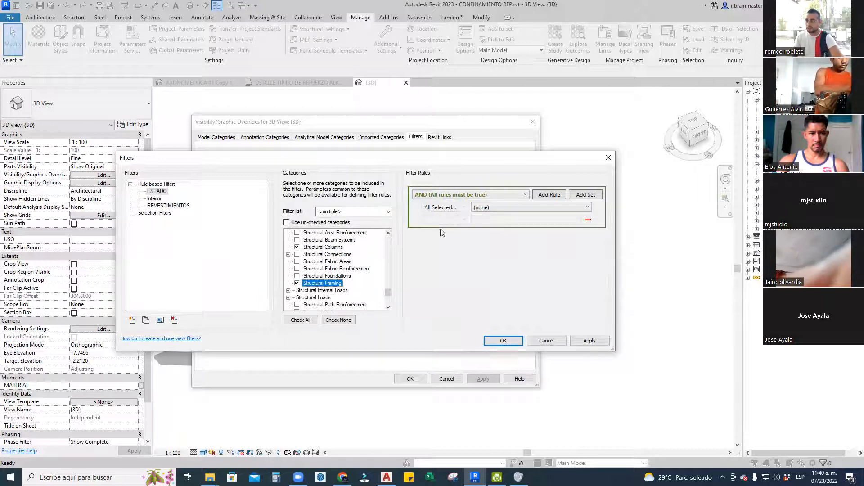
# Define the filter rule as ESTADO equals OCULTO and save the filter
pyautogui.click(488, 208)
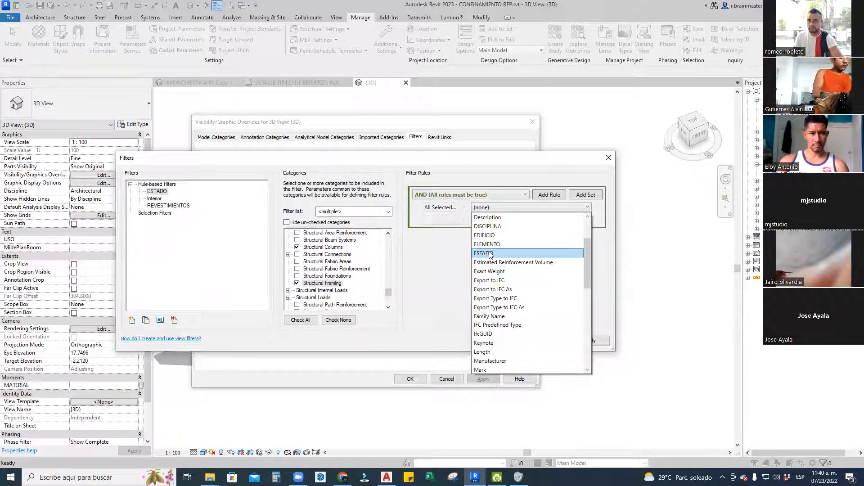
pyautogui.click(491, 253)
pyautogui.click(464, 220)
pyautogui.click(455, 231)
pyautogui.click(576, 220)
pyautogui.click(512, 229)
pyautogui.click(503, 341)
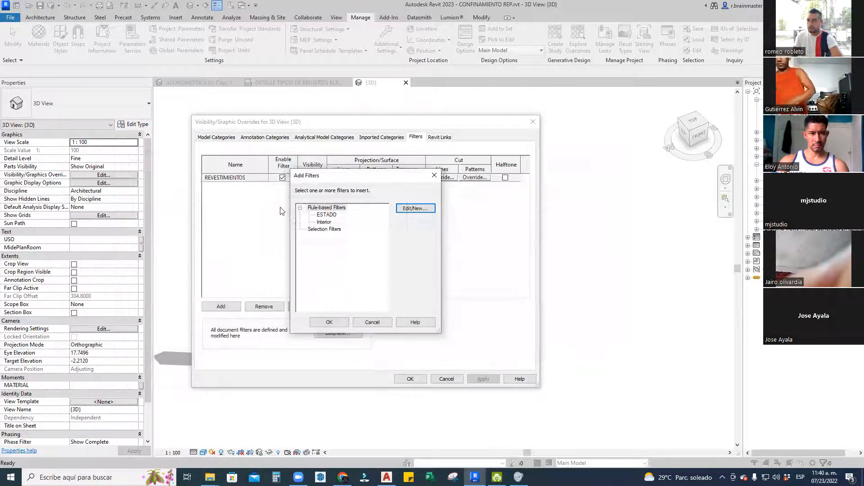
# Add the ESTADO filter to the 3D view and apply the visibility overrides
pyautogui.click(323, 215)
pyautogui.click(326, 322)
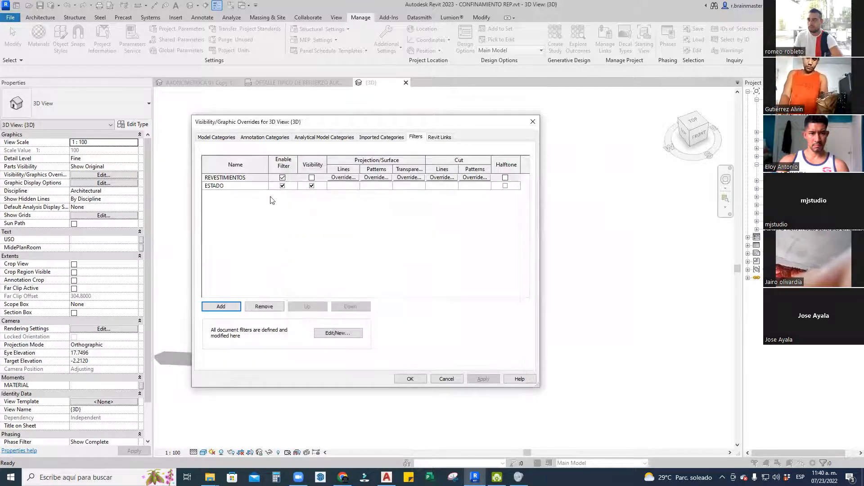
pyautogui.click(229, 189)
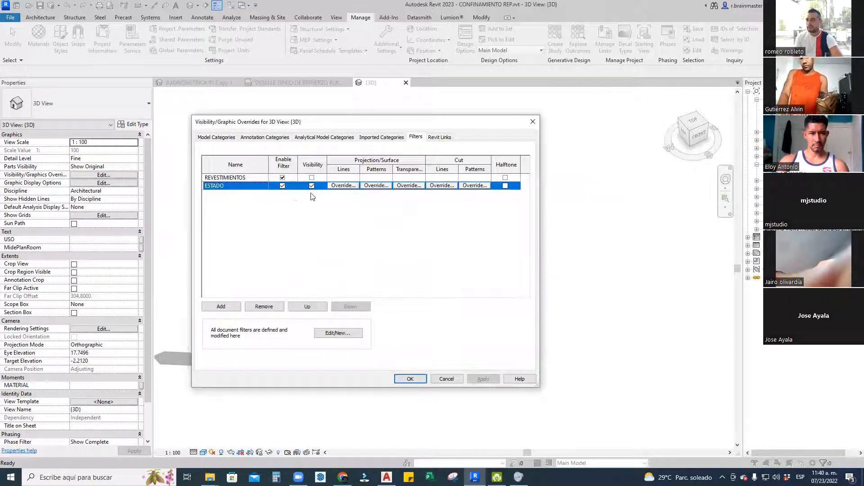
pyautogui.click(408, 380)
# Try to hide the elements matched by the ESTADO filter in the 3D view
pyautogui.press('v')
pyautogui.press('v')
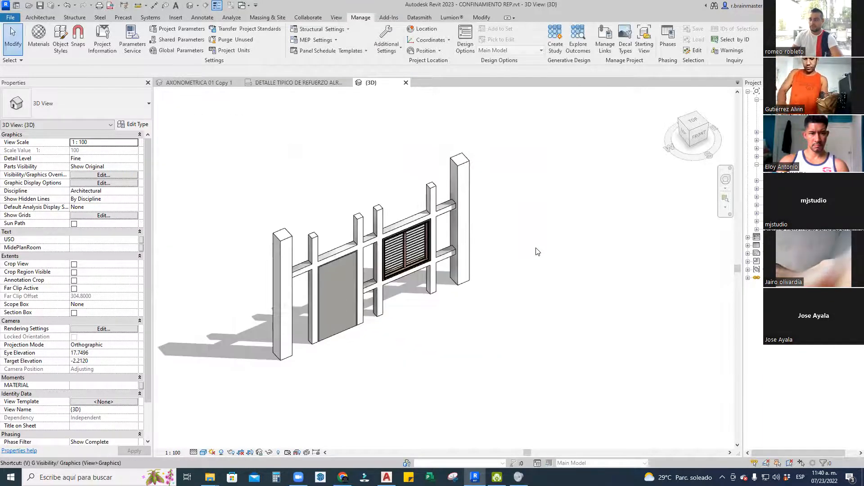
pyautogui.click(416, 137)
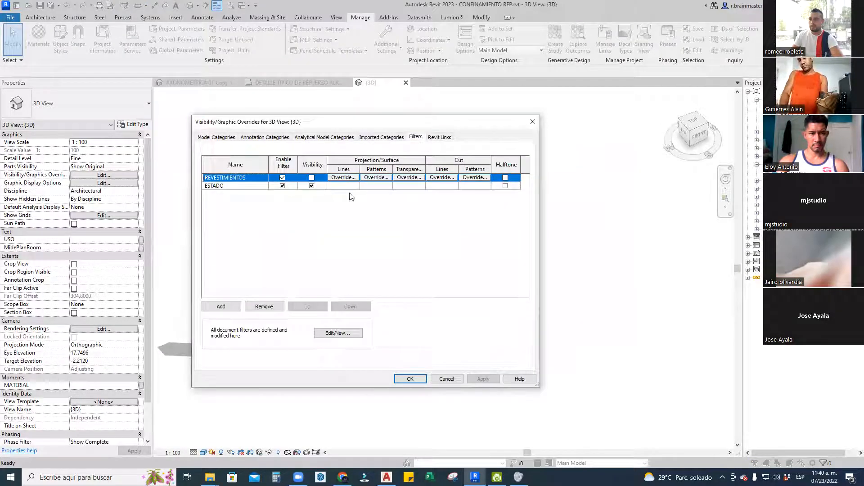
pyautogui.click(312, 186)
pyautogui.click(408, 378)
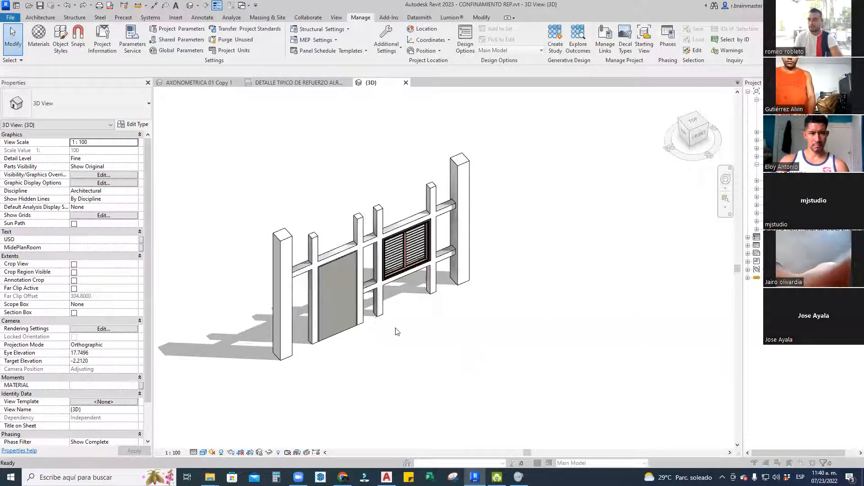
# Turn on the Walls category in the 3D view's visibility overrides
pyautogui.press('v')
pyautogui.press('v')
pyautogui.click(214, 277)
pyautogui.press('w')
pyautogui.click(215, 306)
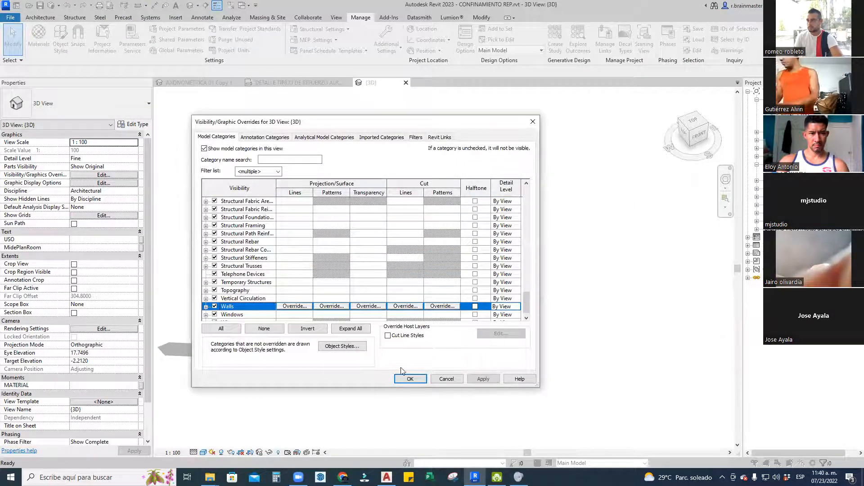
pyautogui.click(408, 378)
# Join the exterior block wall with the slender confining column between the window and the large end column
pyautogui.scroll(5, 506, 181)
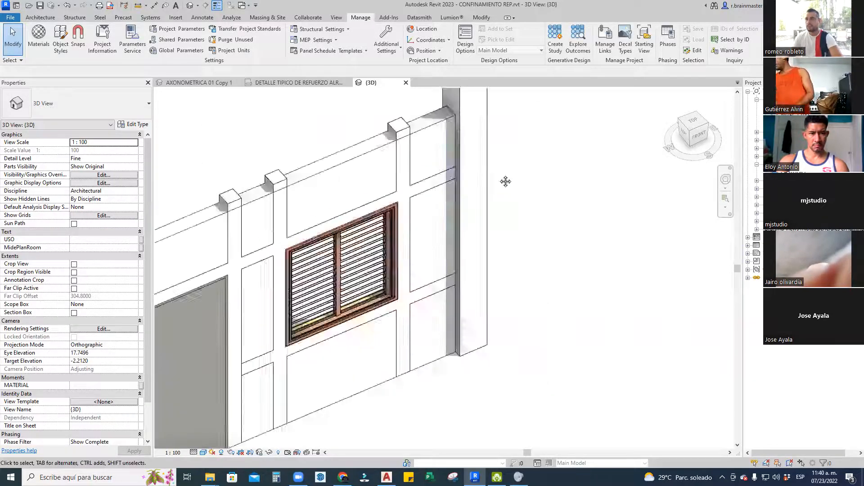
pyautogui.moveTo(506, 181); pyautogui.dragTo(513, 188, button='middle')
pyautogui.click(482, 17)
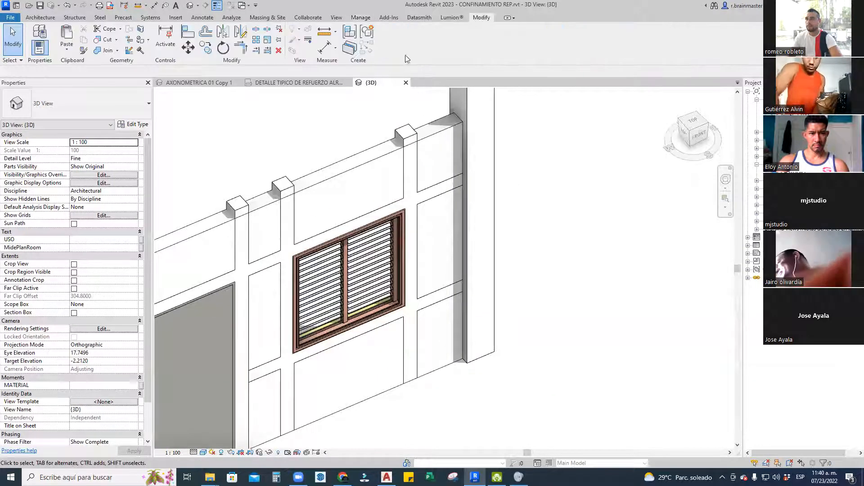
pyautogui.click(97, 50)
pyautogui.click(428, 150)
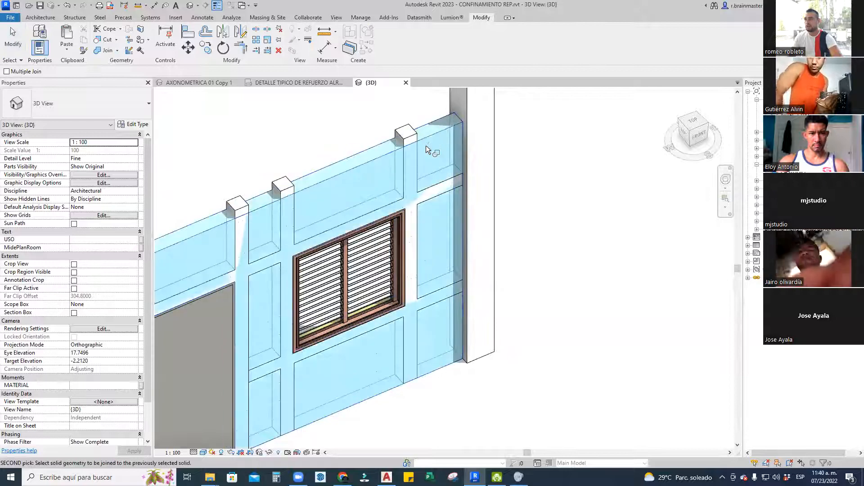
pyautogui.click(412, 145)
pyautogui.press('Escape')
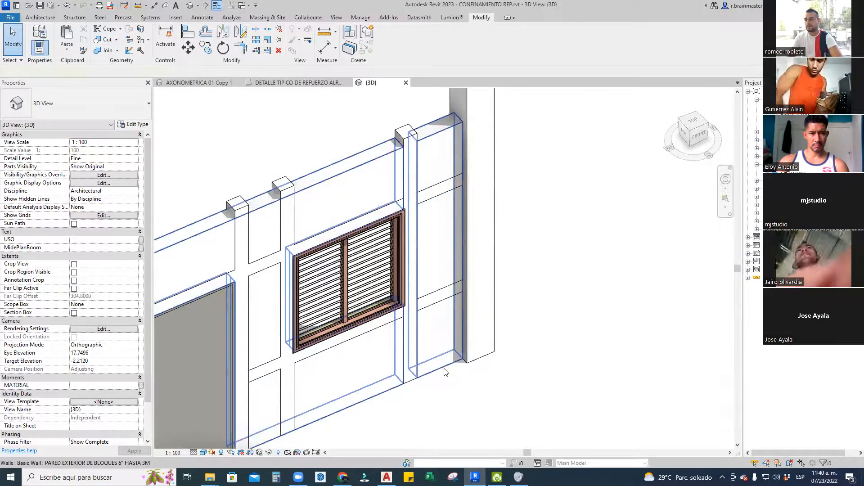
# Select the wall to check its column join, and join the tie beam above the window with the wall
pyautogui.click(444, 372)
pyautogui.scroll(5, 417, 143)
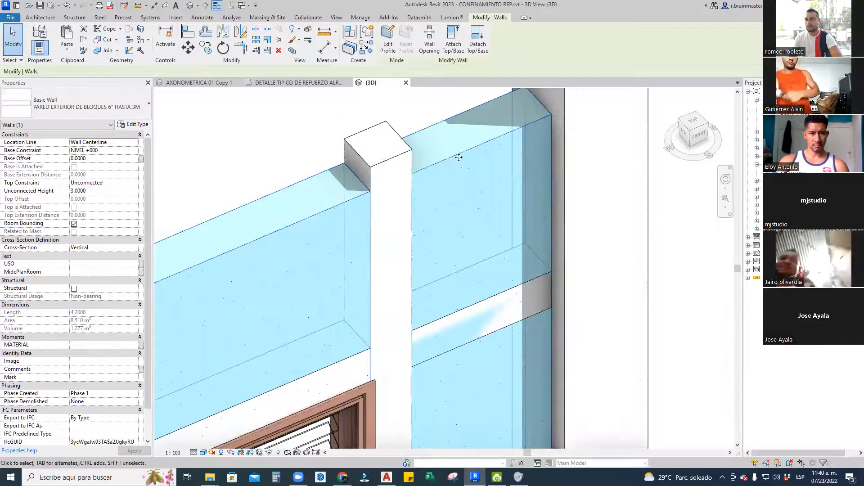
pyautogui.scroll(-3, 455, 155)
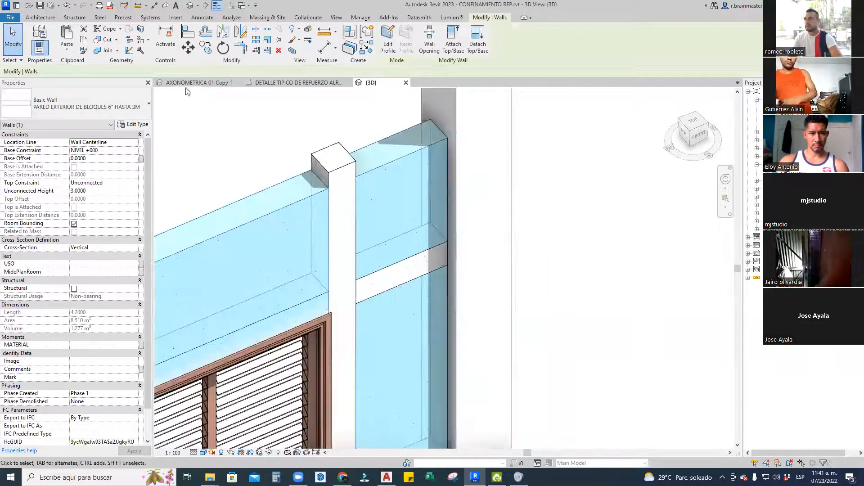
pyautogui.click(104, 50)
pyautogui.click(385, 260)
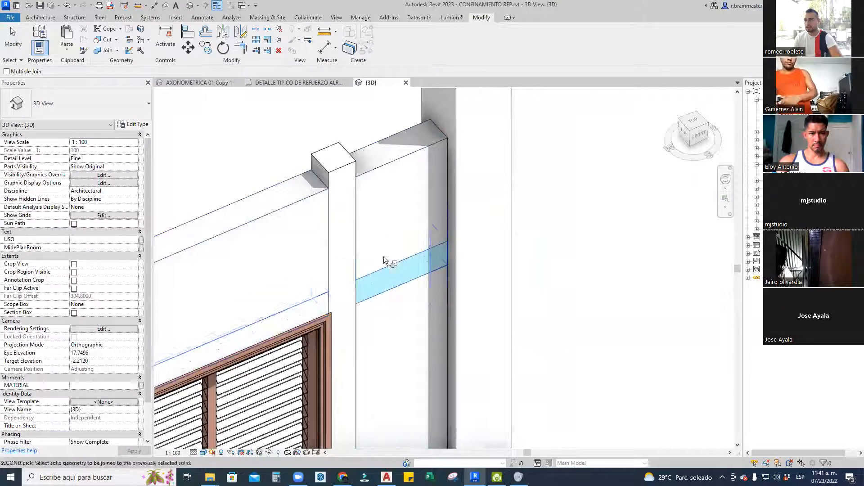
pyautogui.click(395, 163)
pyautogui.press('Escape')
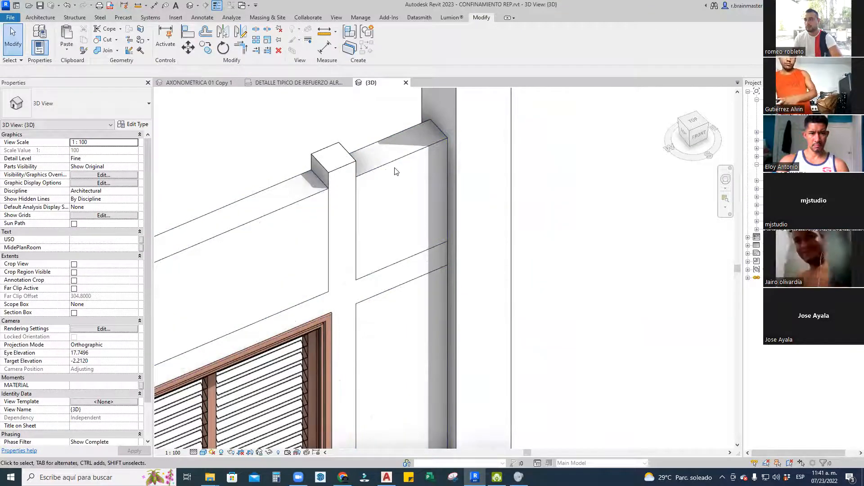
# Select the exterior block wall to check how it joins with the confining columns and tie beams
pyautogui.click(395, 169)
pyautogui.scroll(-4, 394, 237)
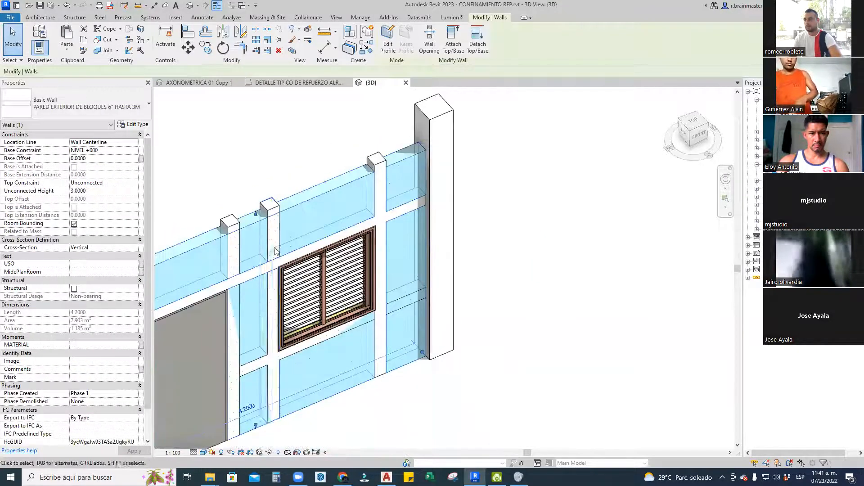
pyautogui.moveTo(275, 250); pyautogui.dragTo(327, 241, button='middle')
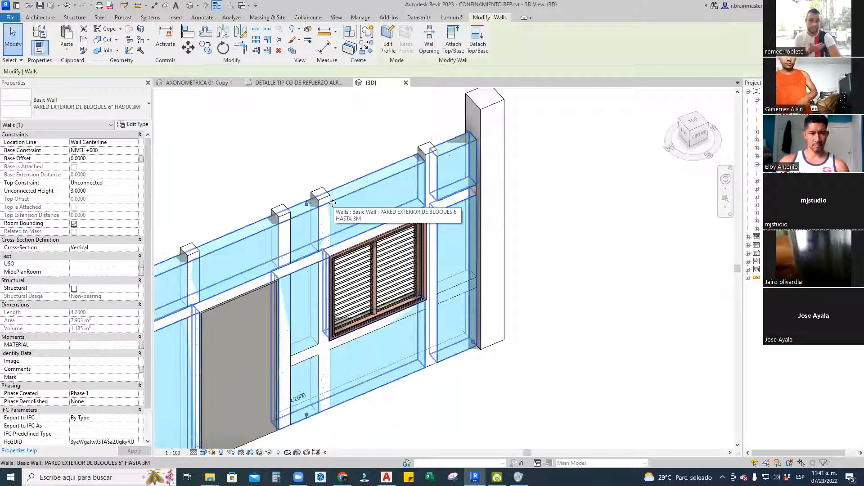
pyautogui.click(219, 111)
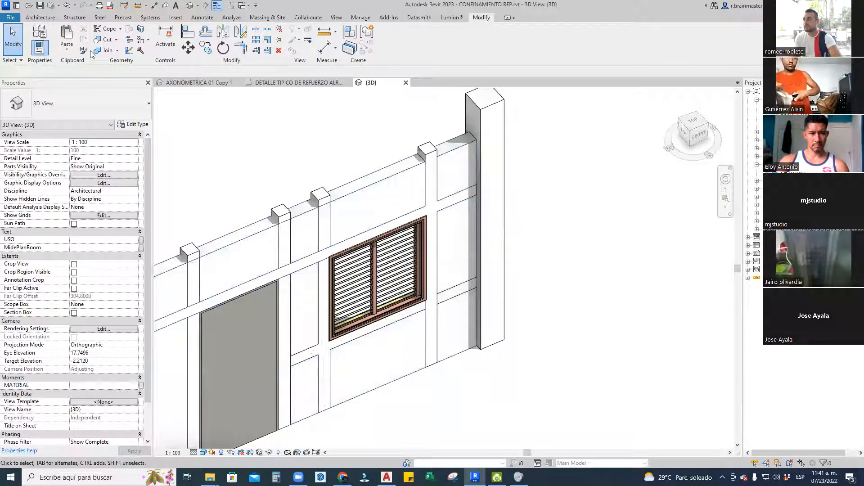
# Join the exterior block wall with the confining columns beside the door and on the door side of the window
pyautogui.click(93, 52)
pyautogui.click(325, 194)
pyautogui.click(342, 194)
pyautogui.click(292, 214)
pyautogui.click(295, 213)
pyautogui.moveTo(218, 239); pyautogui.dragTo(331, 205, button='middle')
pyautogui.click(313, 216)
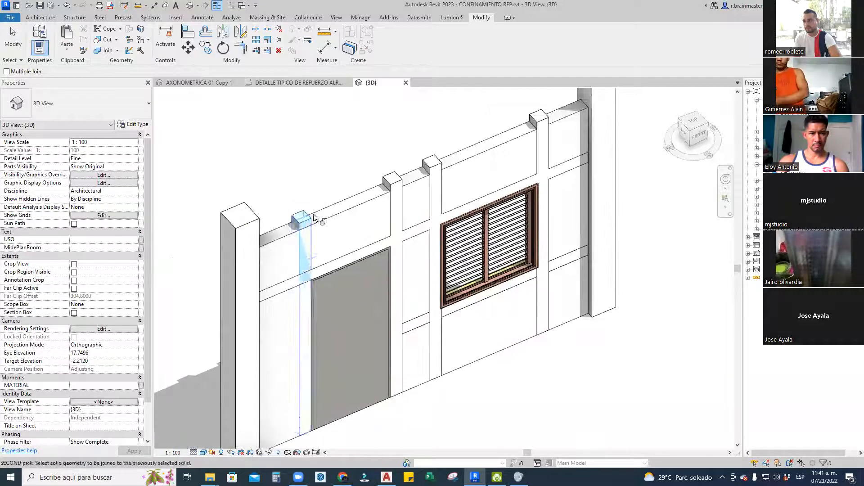
pyautogui.click(320, 210)
pyautogui.press('Escape')
# Hide the elements matched by the ESTADO filter in the 3D view and inspect the resulting wall cuts
pyautogui.press('v')
pyautogui.press('v')
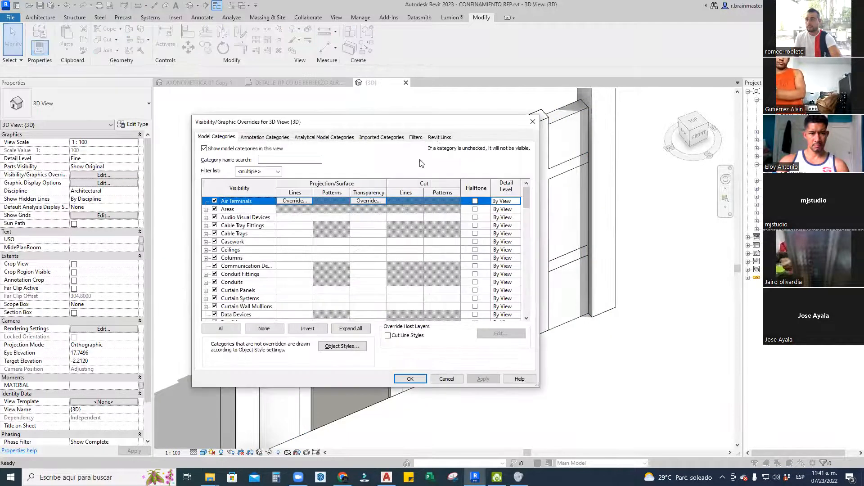
pyautogui.click(416, 137)
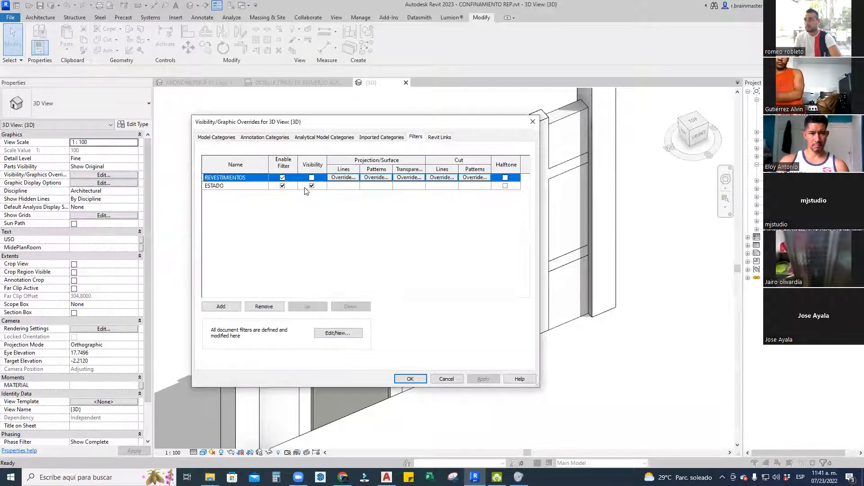
pyautogui.click(312, 185)
pyautogui.click(411, 379)
pyautogui.keyDown('shift'); pyautogui.moveTo(411, 382); pyautogui.dragTo(498, 270, button='middle'); pyautogui.keyUp('shift')
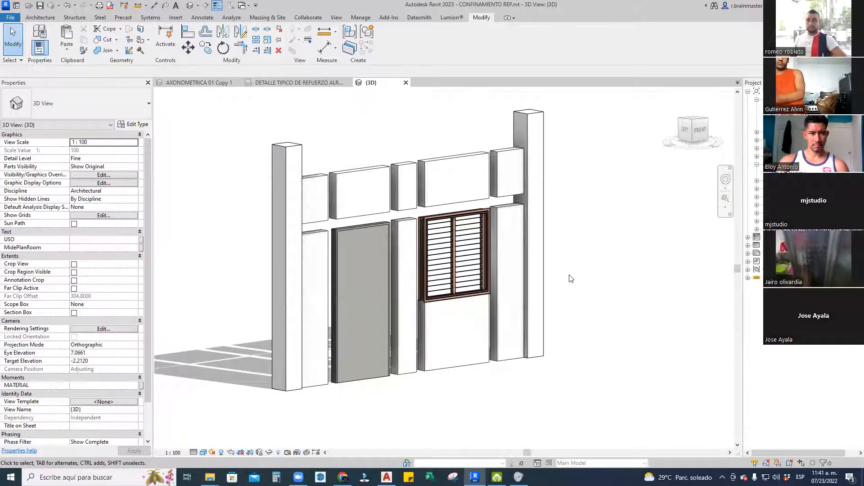
pyautogui.keyDown('shift'); pyautogui.moveTo(591, 269); pyautogui.dragTo(545, 268, button='middle'); pyautogui.keyUp('shift')
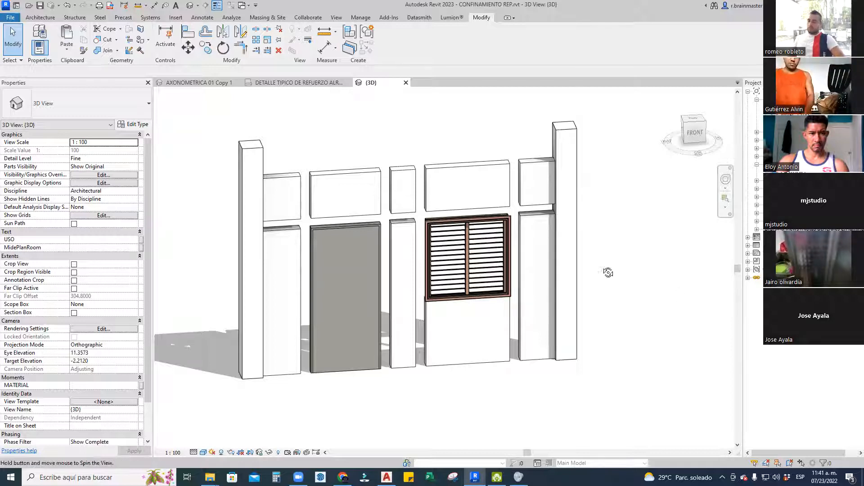
pyautogui.keyDown('shift'); pyautogui.moveTo(607, 270); pyautogui.dragTo(625, 276, button='middle'); pyautogui.keyUp('shift')
# Turn on the linked CONFINAMIENTO REP_STR.rvt model in the 3D view's visibility overrides and inspect the wall
pyautogui.press('v')
pyautogui.press('g')
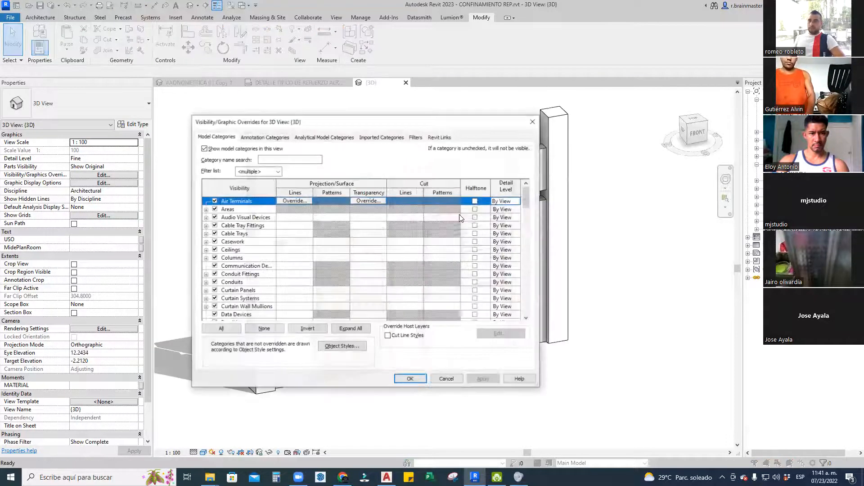
pyautogui.click(439, 137)
pyautogui.click(214, 177)
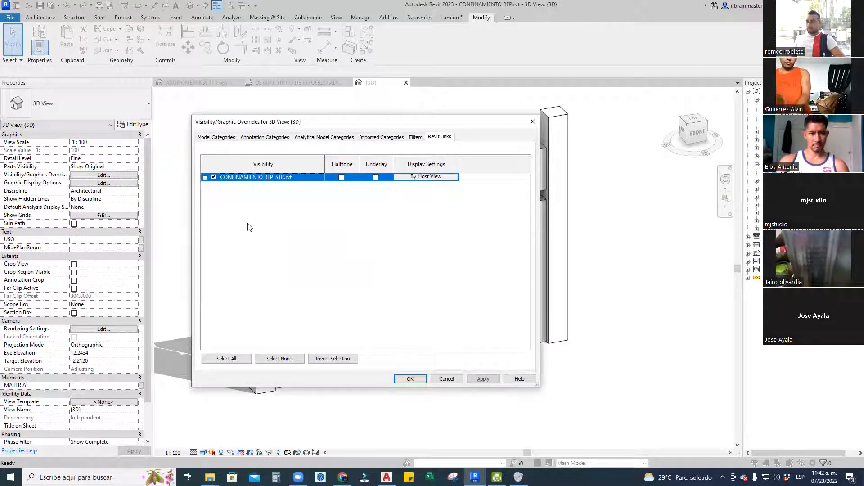
pyautogui.click(407, 379)
pyautogui.keyDown('shift'); pyautogui.moveTo(622, 311); pyautogui.dragTo(638, 324, button='middle'); pyautogui.keyUp('shift')
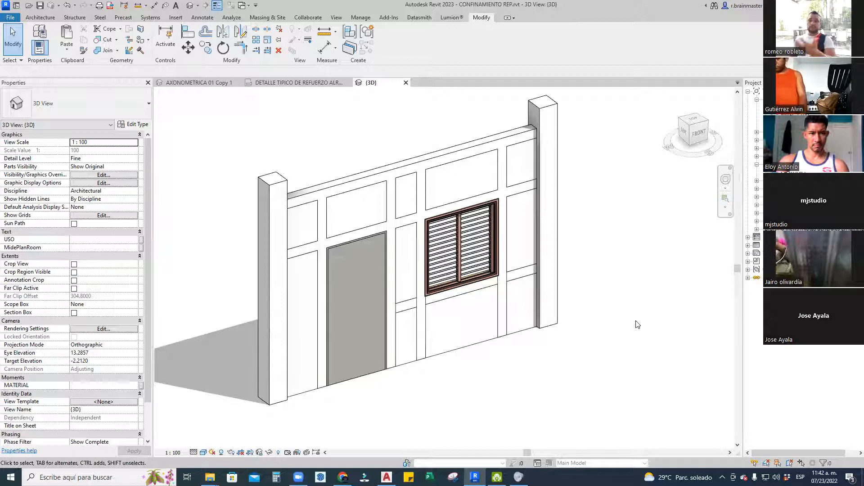
pyautogui.keyDown('shift'); pyautogui.moveTo(508, 353); pyautogui.dragTo(532, 362, button='middle'); pyautogui.keyUp('shift')
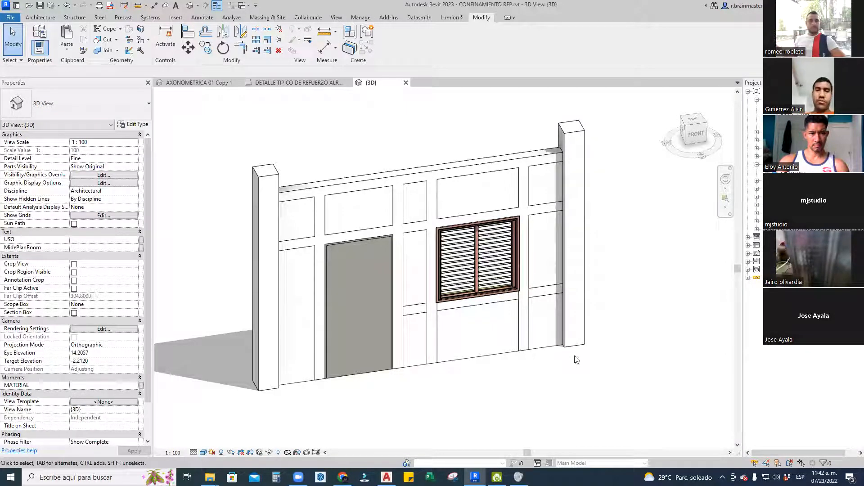
# Open the structural drafting views for the wall-to-column union, tie columns, typical reinforcement and tie beams
pyautogui.click(756, 205)
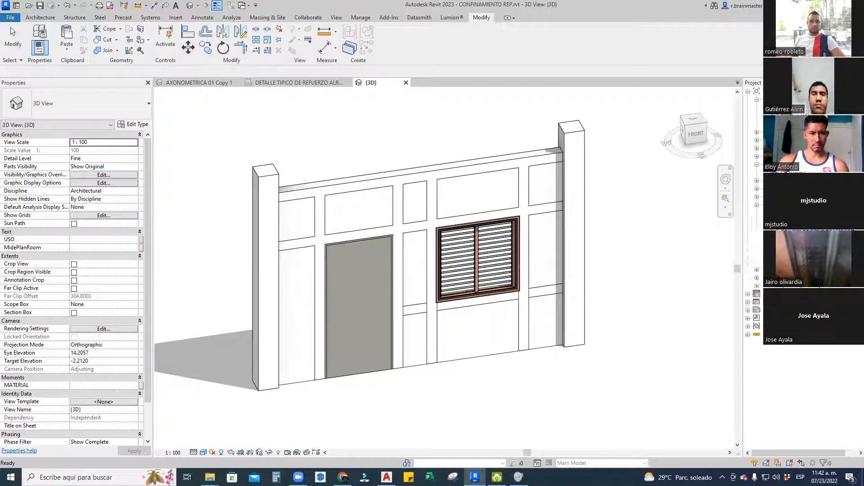
pyautogui.doubleClick(806, 254)
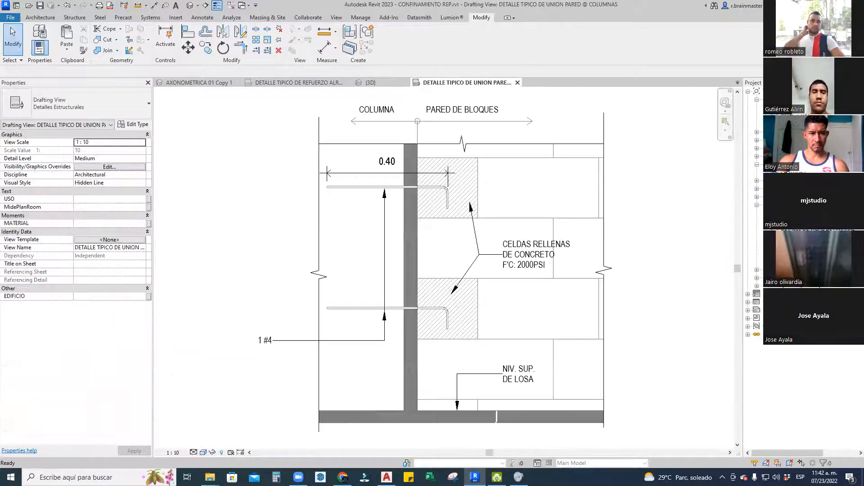
pyautogui.doubleClick(806, 262)
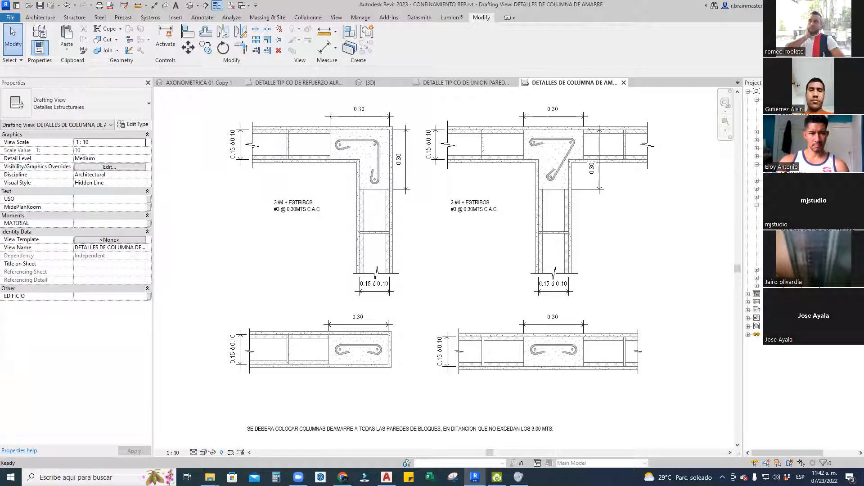
pyautogui.click(806, 229)
pyautogui.doubleClick(806, 238)
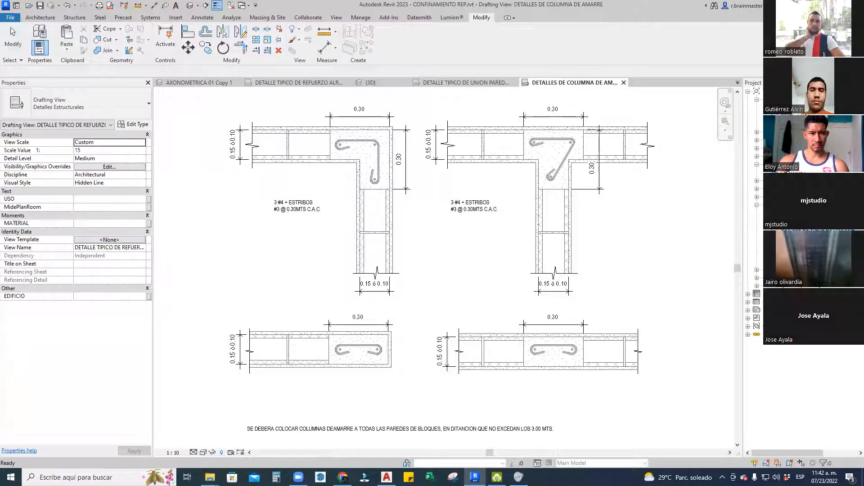
pyautogui.doubleClick(806, 229)
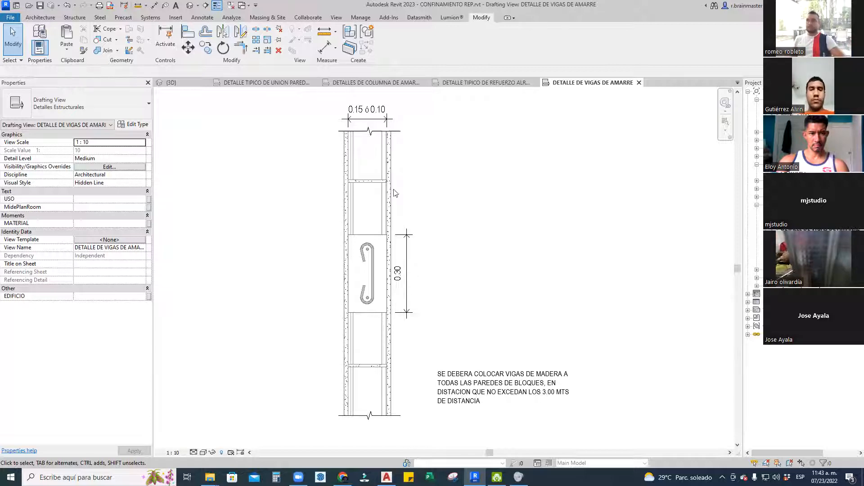
# Close the inactive views and switch to the AXONOMETRICA 01 Copy 1 view of GALERA CON GRADERIAS_R23
pyautogui.click(231, 6)
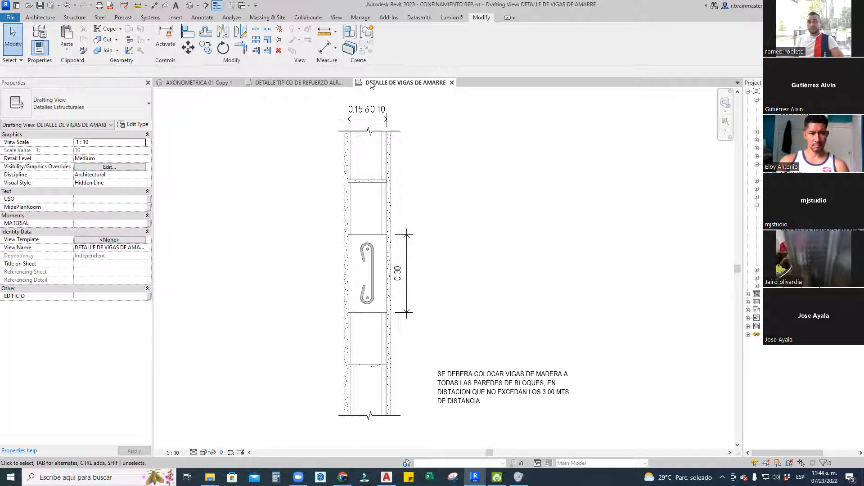
pyautogui.click(288, 82)
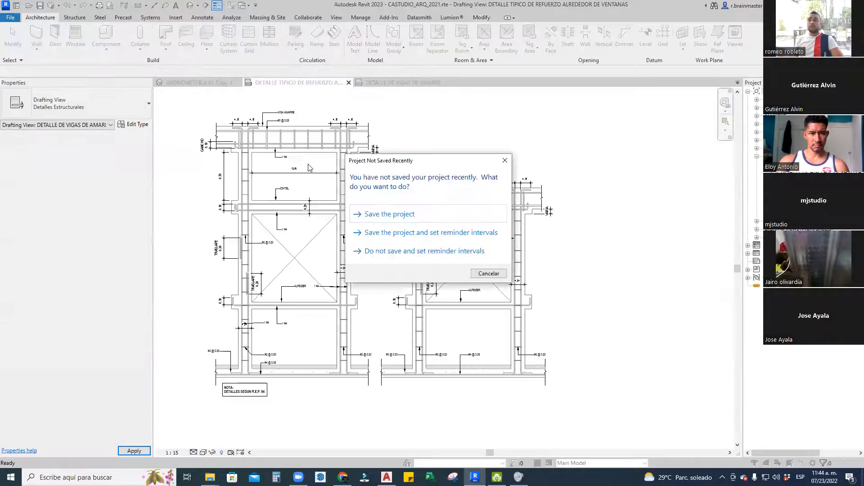
pyautogui.press('Escape')
pyautogui.click(191, 6)
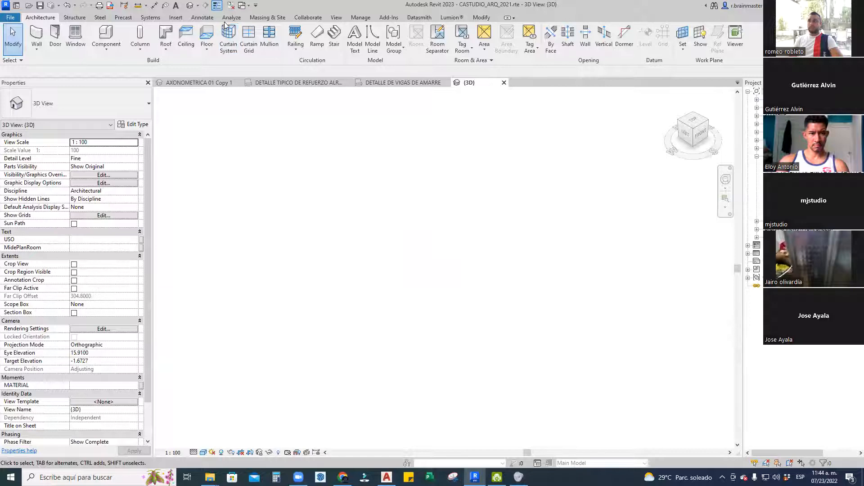
pyautogui.click(212, 85)
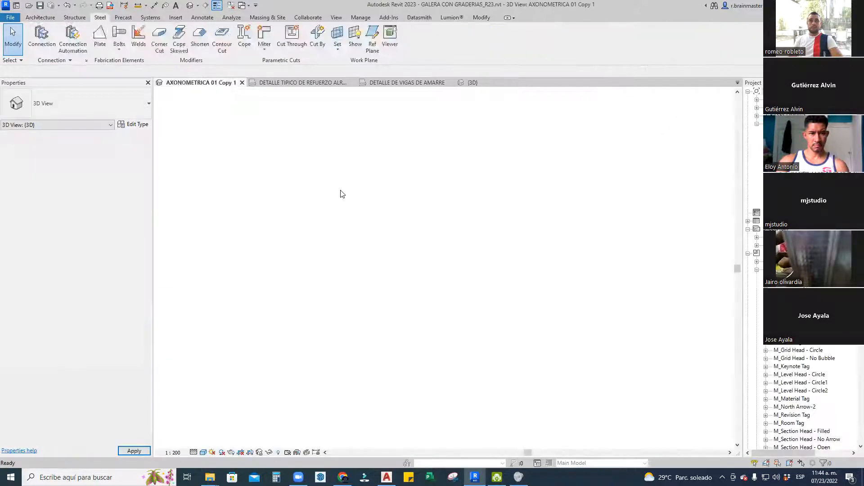
pyautogui.press('Escape')
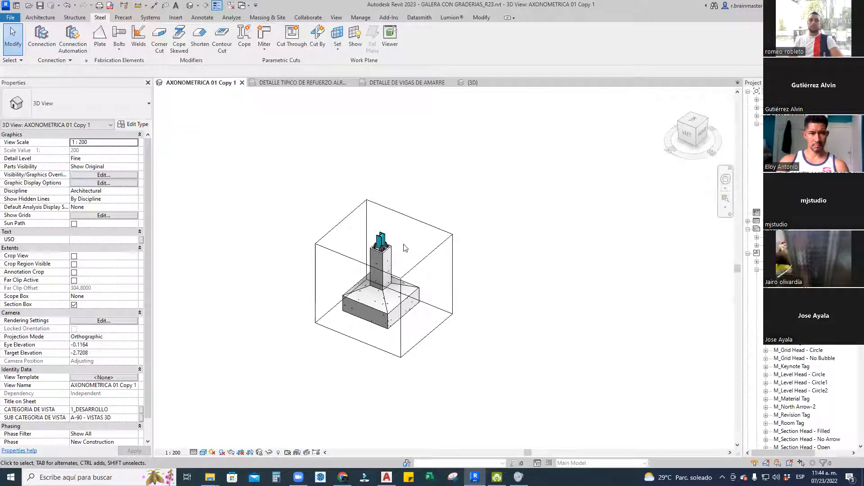
# Examine the steel column's base plate, and stretch the section box to include the neighbouring columns and footing
pyautogui.scroll(6, 404, 248)
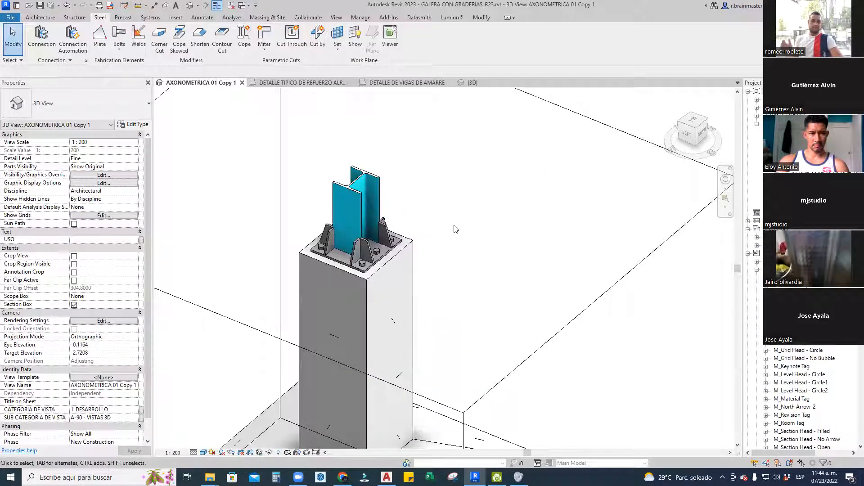
pyautogui.moveTo(456, 229); pyautogui.dragTo(481, 233, button='middle')
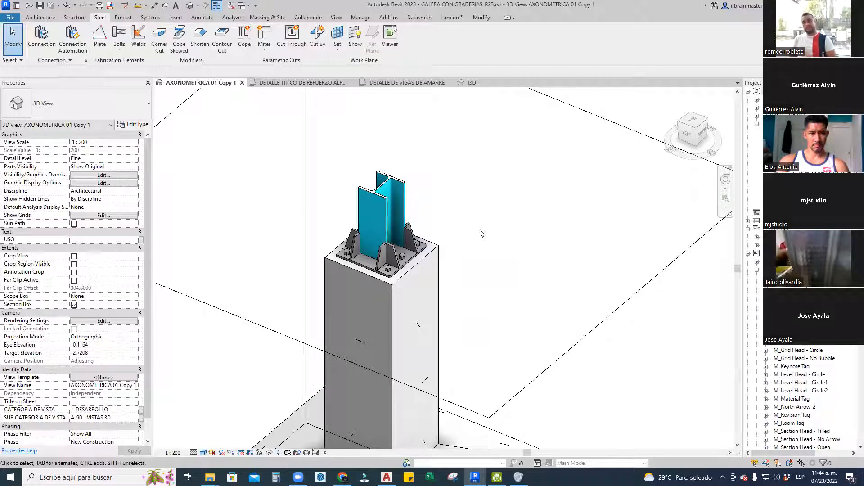
pyautogui.scroll(-5, 481, 233)
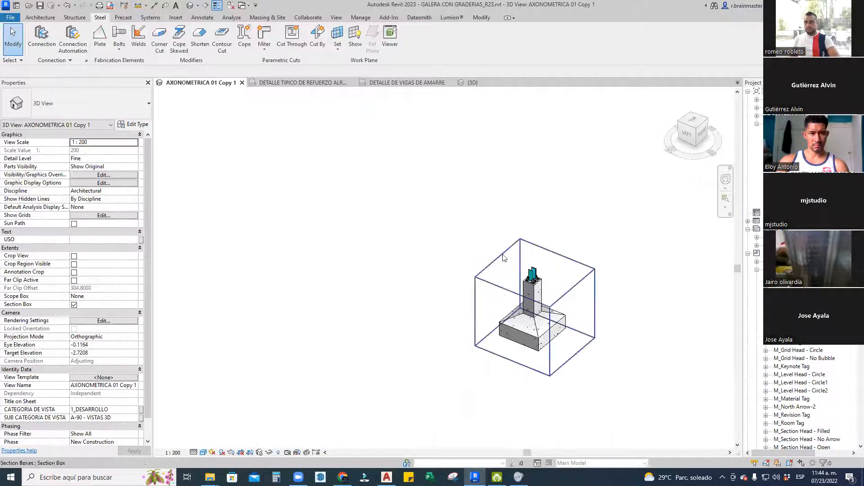
pyautogui.click(495, 264)
pyautogui.moveTo(498, 293); pyautogui.dragTo(278, 227)
pyautogui.press('Escape')
pyautogui.scroll(6, 367, 202)
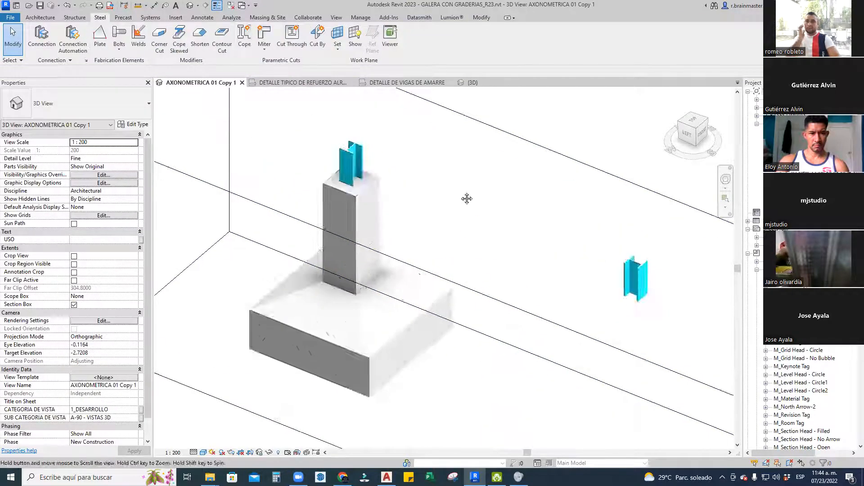
pyautogui.moveTo(465, 197); pyautogui.dragTo(411, 219, button='middle')
pyautogui.scroll(-2, 414, 220)
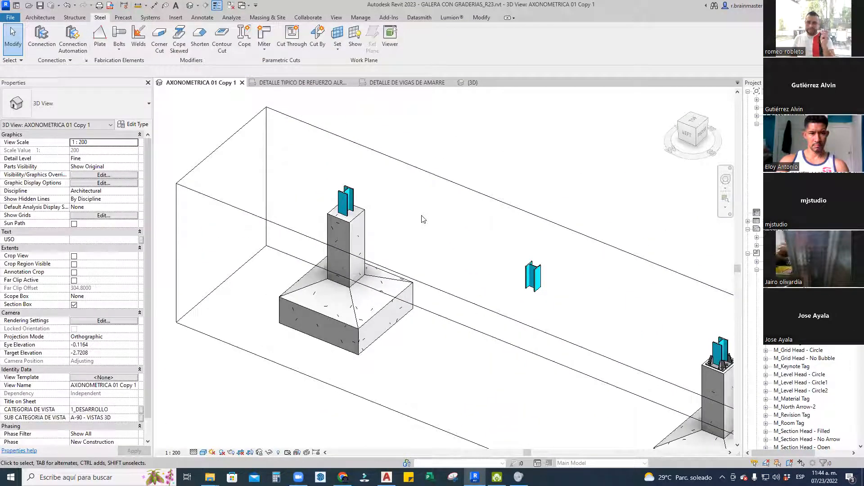
# Review the loaded connections in the structural connection settings, checking for the Base plate type, and accept
pyautogui.click(76, 18)
pyautogui.click(100, 17)
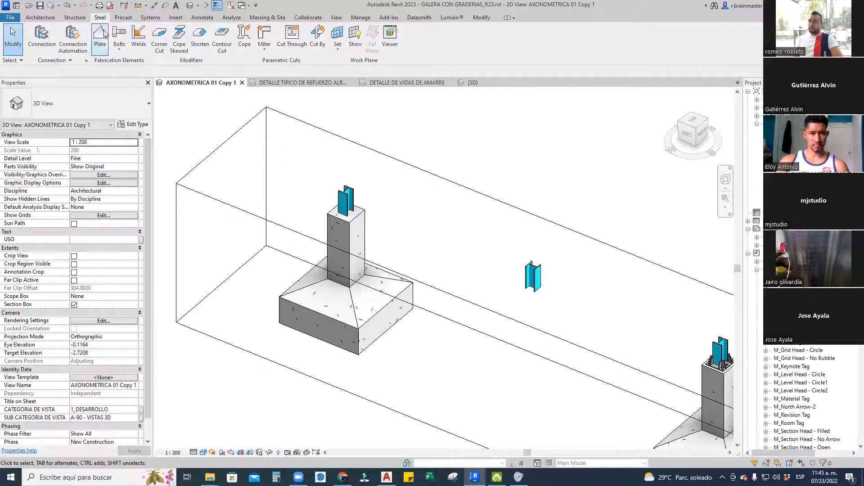
pyautogui.click(76, 18)
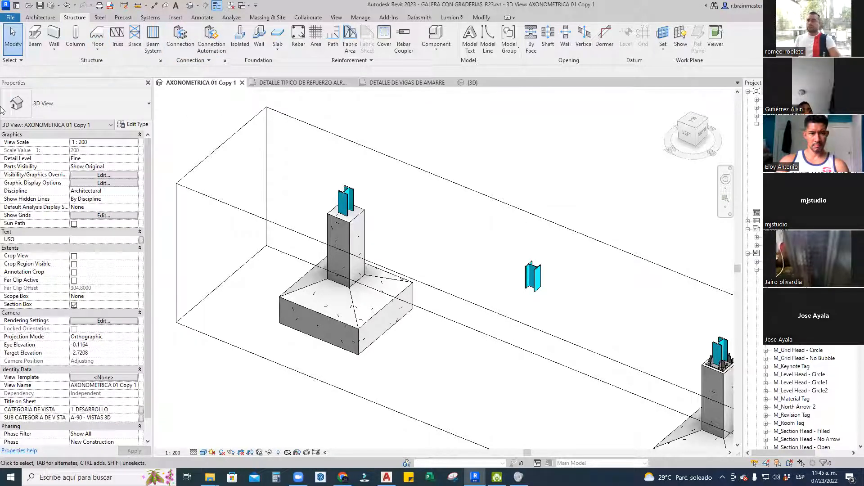
pyautogui.click(100, 17)
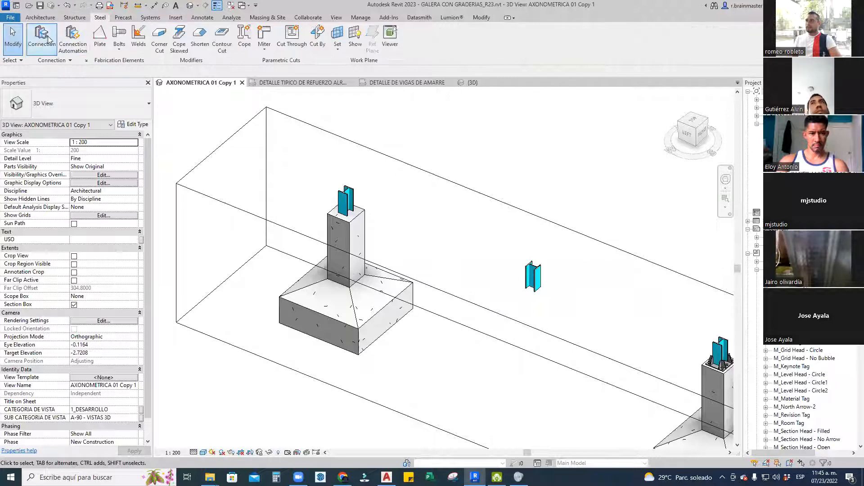
pyautogui.click(66, 62)
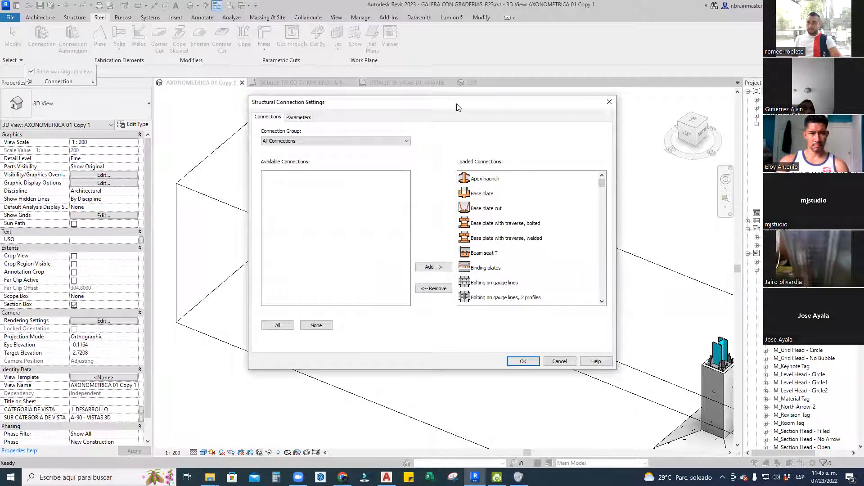
pyautogui.moveTo(457, 107); pyautogui.dragTo(671, 162)
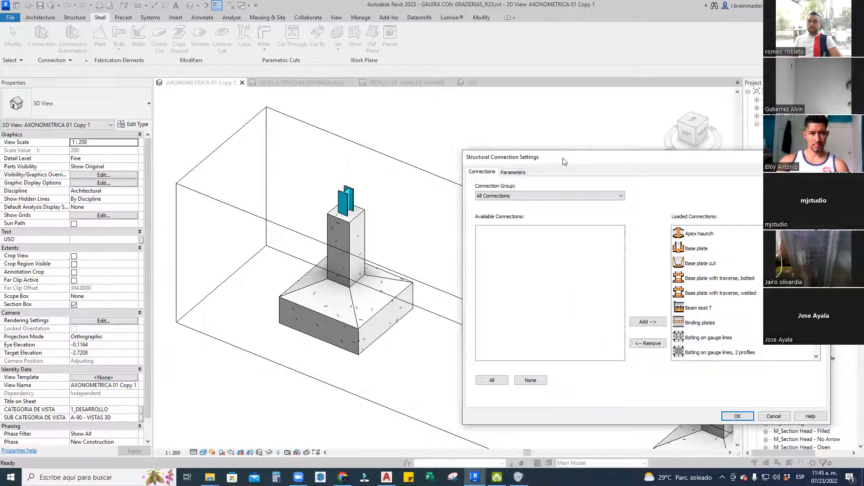
pyautogui.moveTo(565, 162); pyautogui.dragTo(230, 110)
pyautogui.click(350, 203)
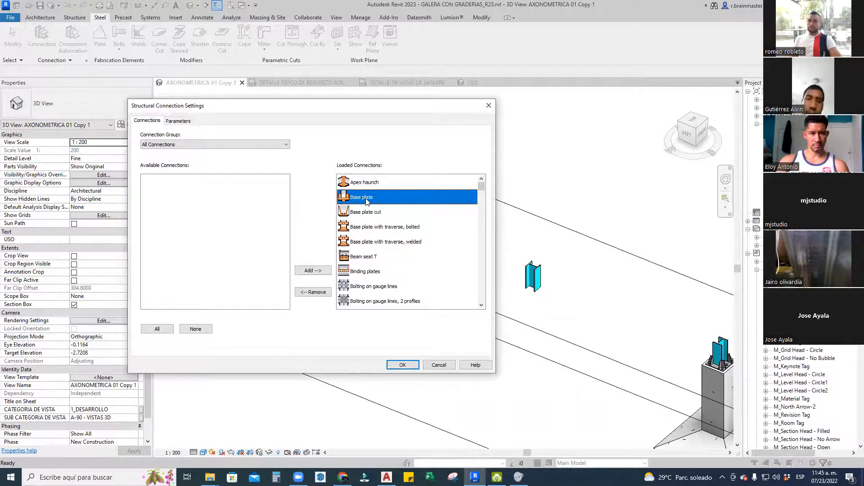
pyautogui.click(403, 364)
# Place a Base plate structural connection between the W8X40 steel column and the concrete pedestal beneath it
pyautogui.scroll(3, 378, 188)
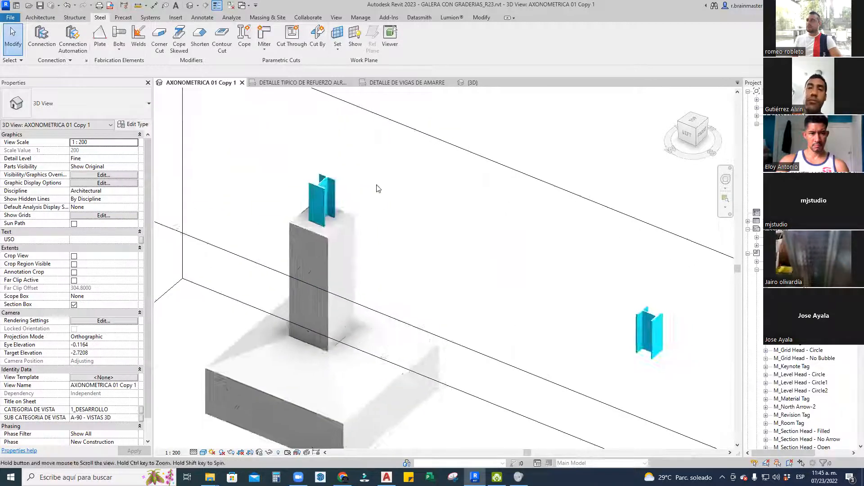
pyautogui.click(42, 36)
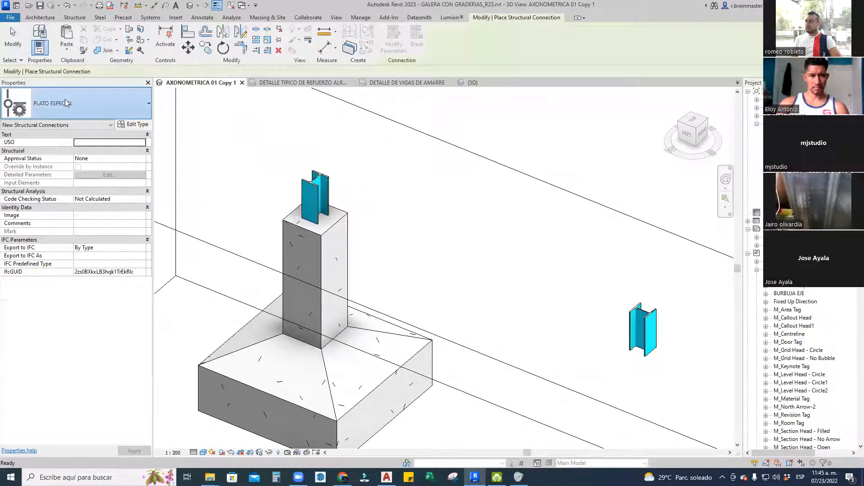
pyautogui.click(65, 103)
pyautogui.scroll(10, 37, 216)
pyautogui.scroll(10, 52, 208)
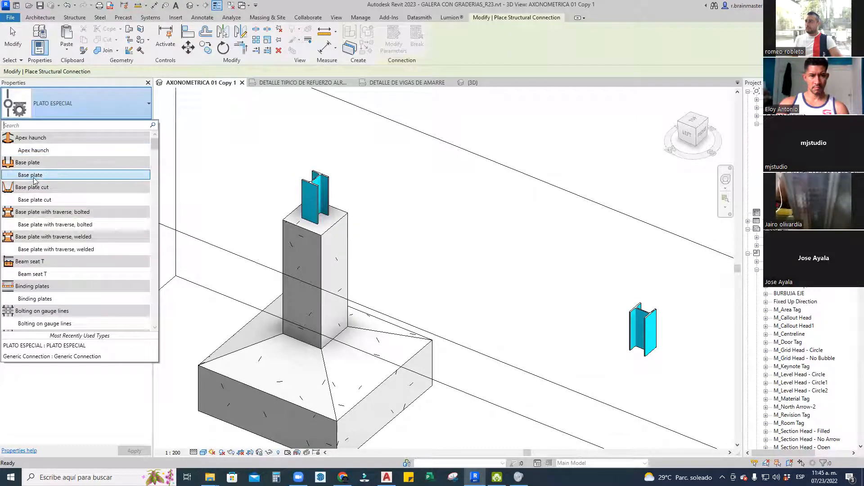
pyautogui.click(39, 176)
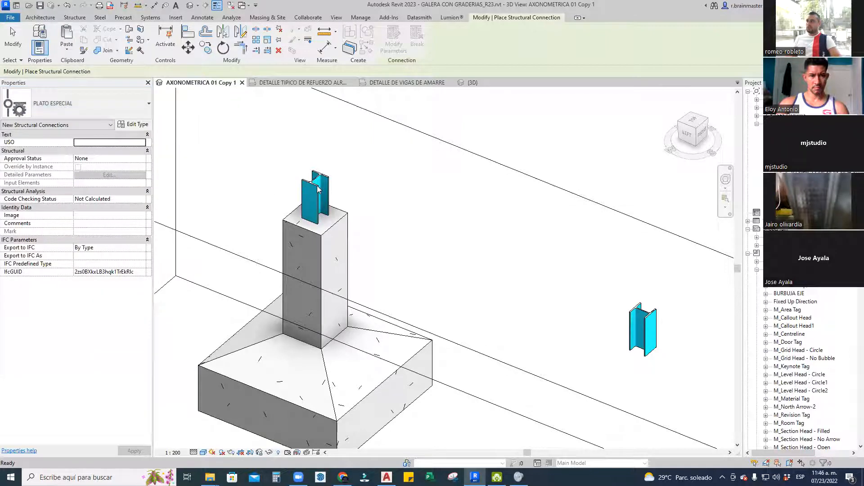
pyautogui.click(322, 194)
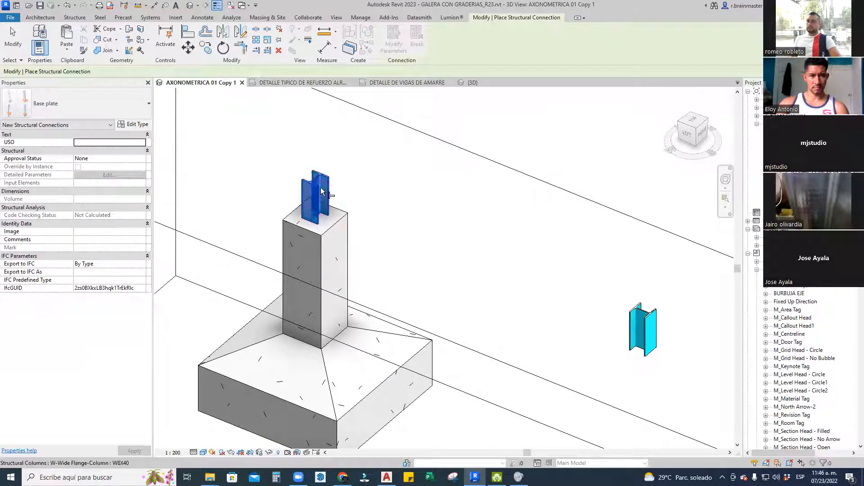
pyautogui.keyDown('ctrl'); pyautogui.click(340, 219); pyautogui.keyUp('ctrl')
pyautogui.press('Return')
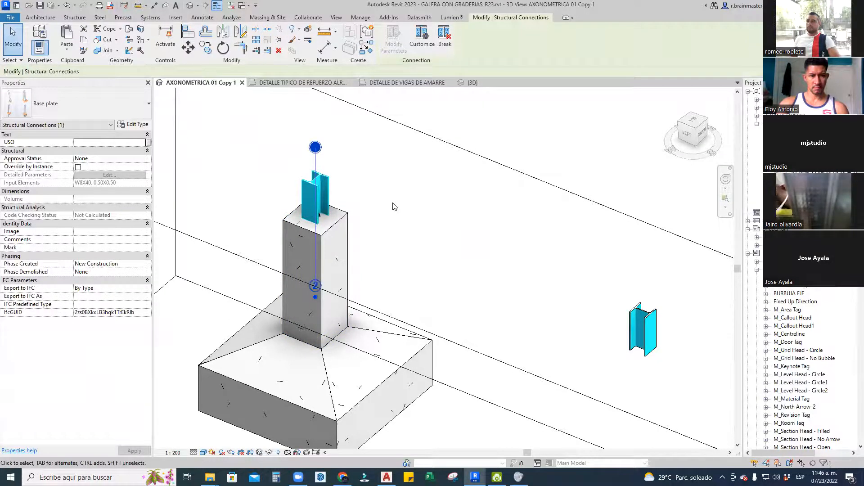
pyautogui.click(380, 201)
pyautogui.scroll(3, 378, 196)
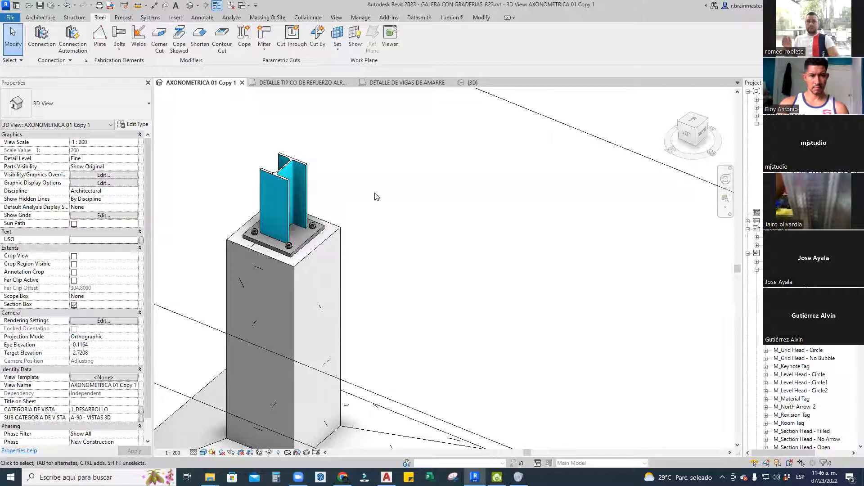
# Review the visibility of the Structural Connections category and its subcategories in the view's graphic overrides, and accept
pyautogui.press('v')
pyautogui.press('g')
pyautogui.click(239, 275)
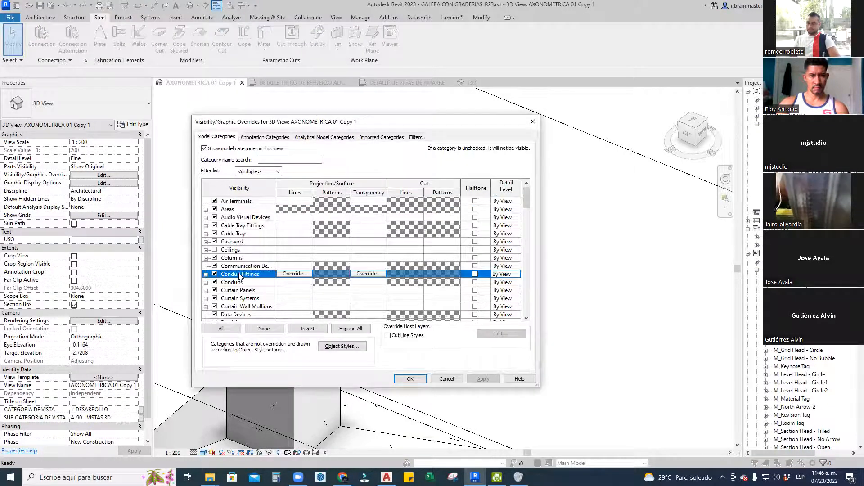
pyautogui.press('s')
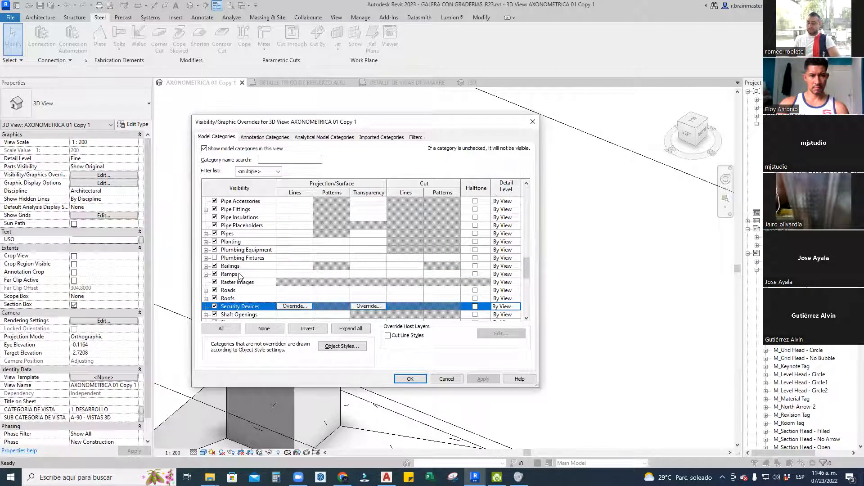
pyautogui.scroll(-2, 239, 276)
pyautogui.click(244, 298)
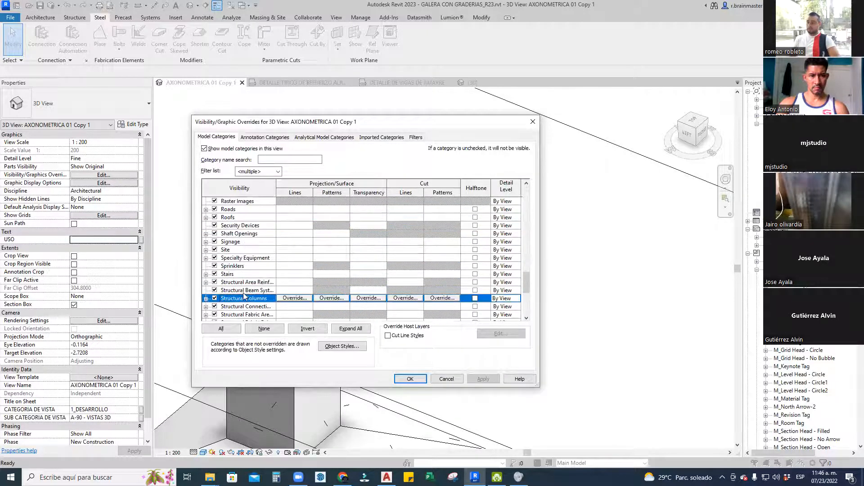
pyautogui.scroll(-1, 245, 297)
pyautogui.scroll(-2, 258, 300)
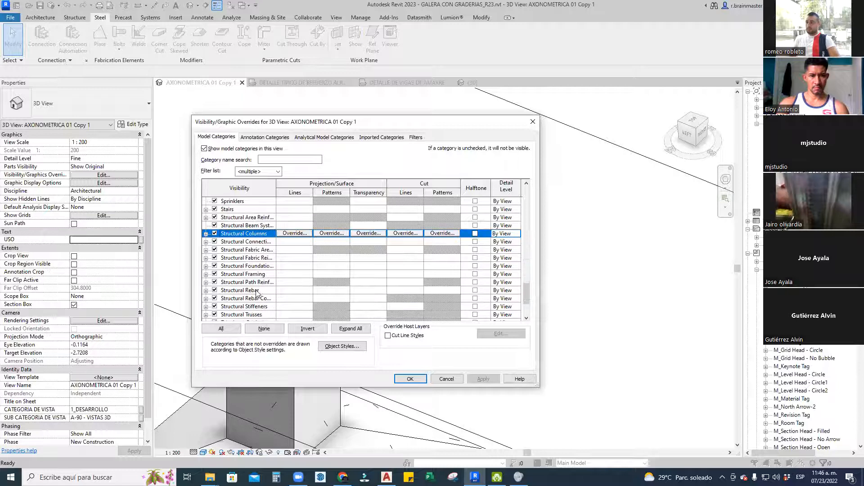
pyautogui.click(247, 283)
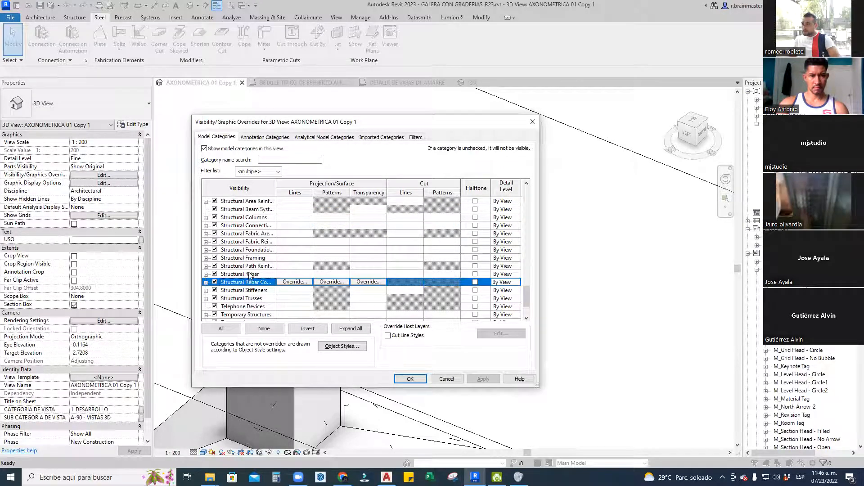
pyautogui.click(256, 218)
pyautogui.click(220, 226)
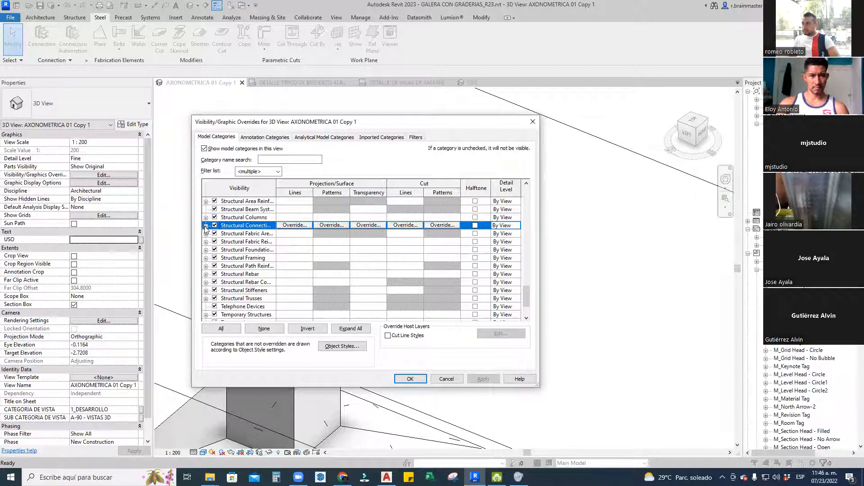
pyautogui.click(206, 225)
pyautogui.scroll(-2, 230, 243)
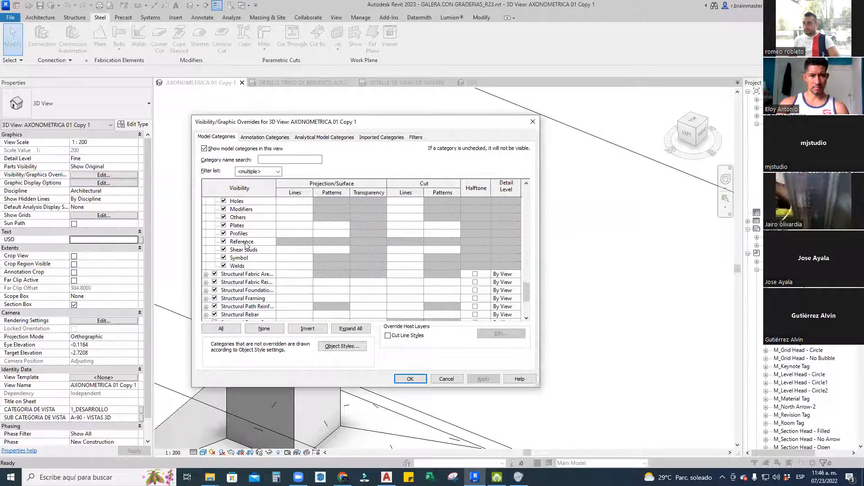
pyautogui.press('Return')
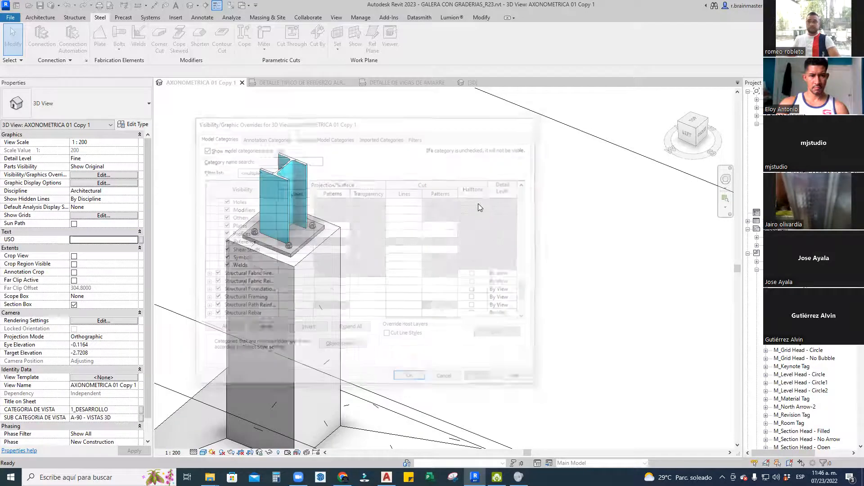
# Examine the new base plate connection and compare it with the base plate on the column at the other end of the section box
pyautogui.click(311, 235)
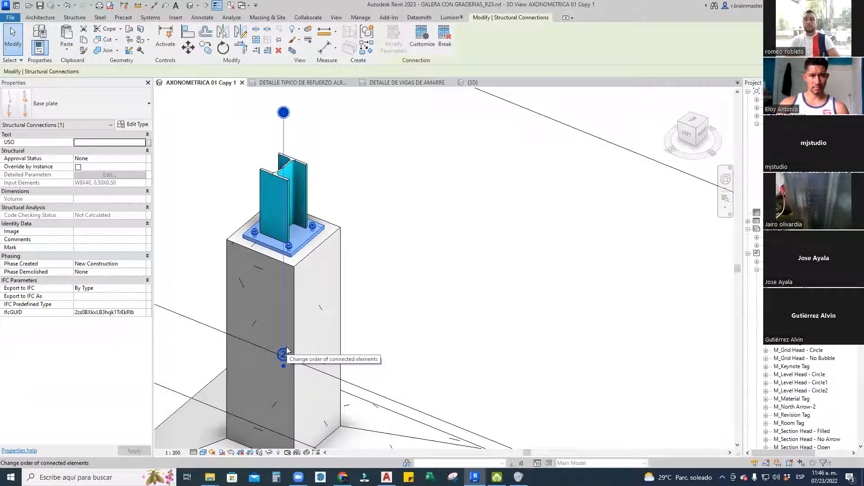
pyautogui.click(382, 280)
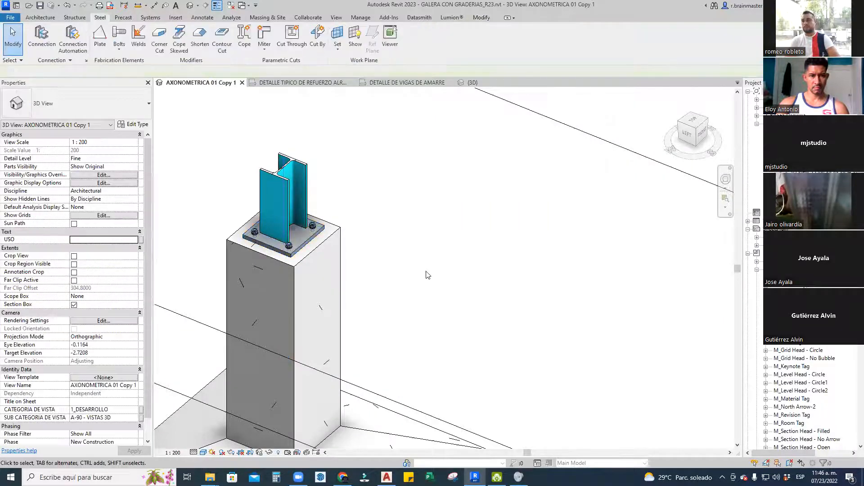
pyautogui.scroll(-4, 502, 287)
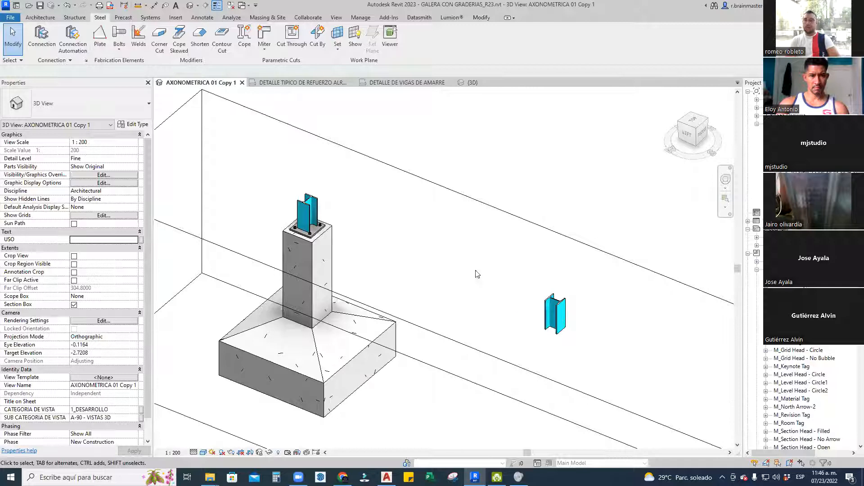
pyautogui.scroll(-2, 451, 273)
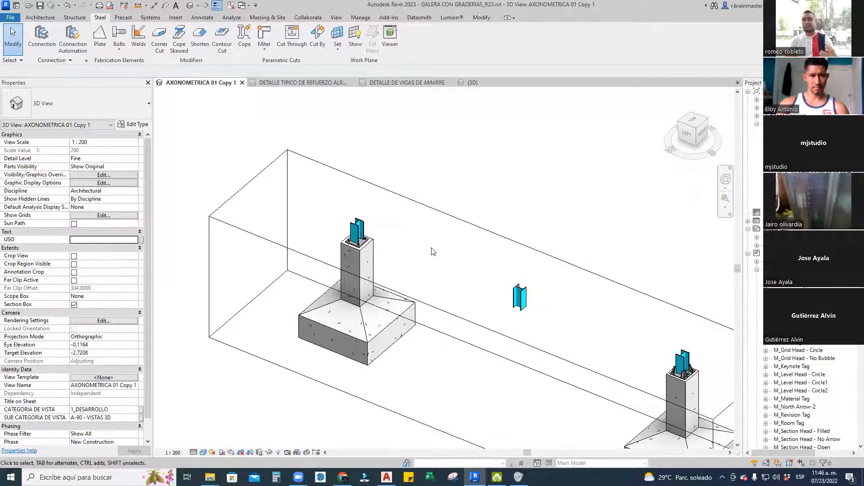
pyautogui.scroll(3, 630, 340)
pyautogui.moveTo(643, 348); pyautogui.dragTo(361, 246, button='middle')
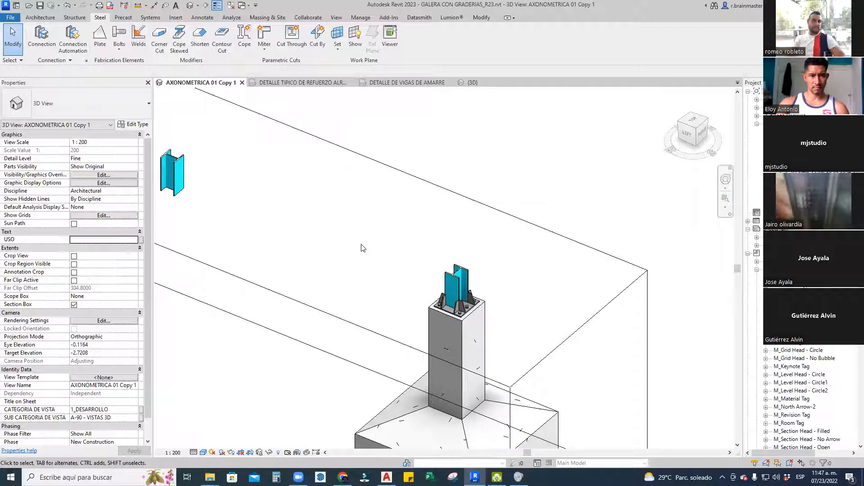
pyautogui.scroll(-6, 479, 248)
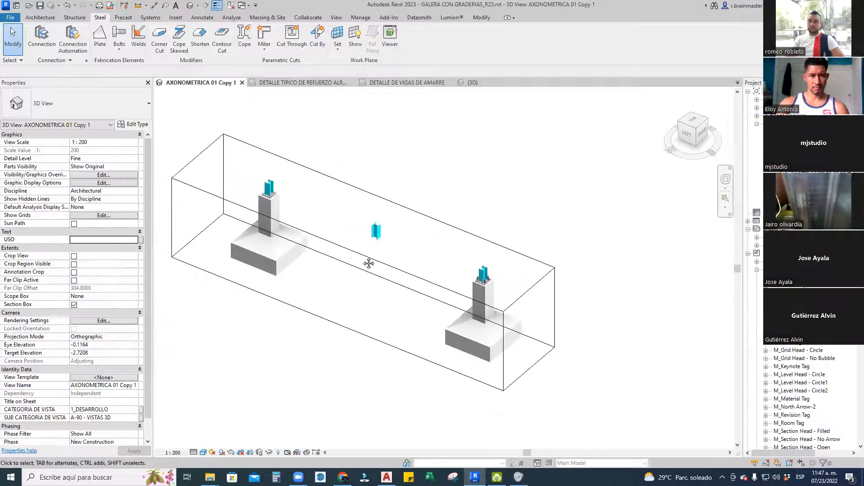
# Stretch the end of the section box to include the next steel column with its pedestal and footing
pyautogui.click(398, 217)
pyautogui.scroll(-2, 487, 243)
pyautogui.moveTo(443, 246); pyautogui.dragTo(362, 213)
pyautogui.press('Escape')
pyautogui.scroll(7, 412, 241)
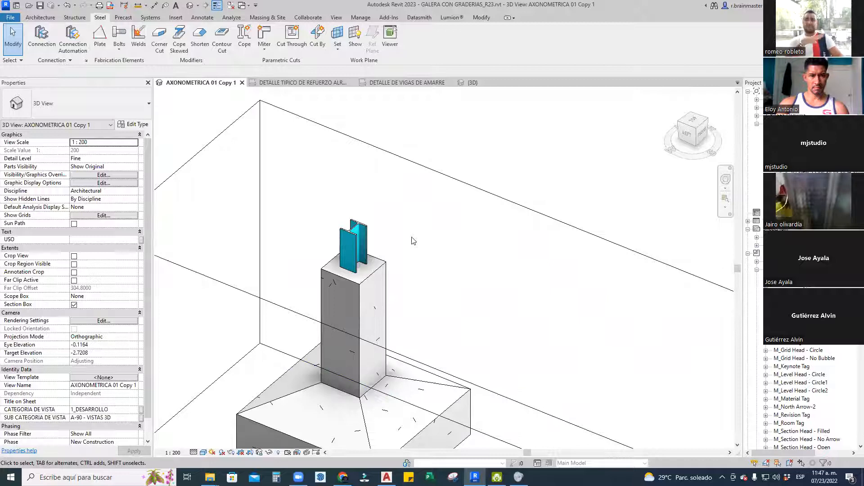
pyautogui.scroll(-5, 414, 241)
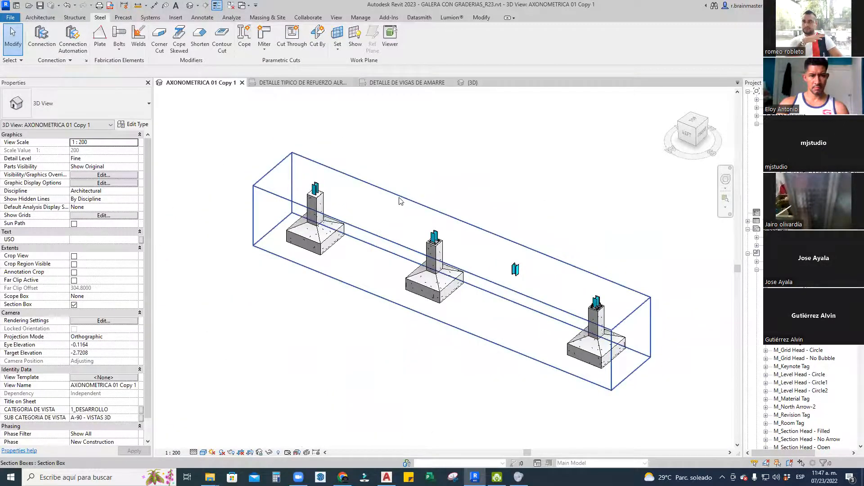
# Shrink the section box around the column without a base plate, and raise its top to include the beams and braces
pyautogui.click(637, 355)
pyautogui.moveTo(631, 344); pyautogui.dragTo(365, 237)
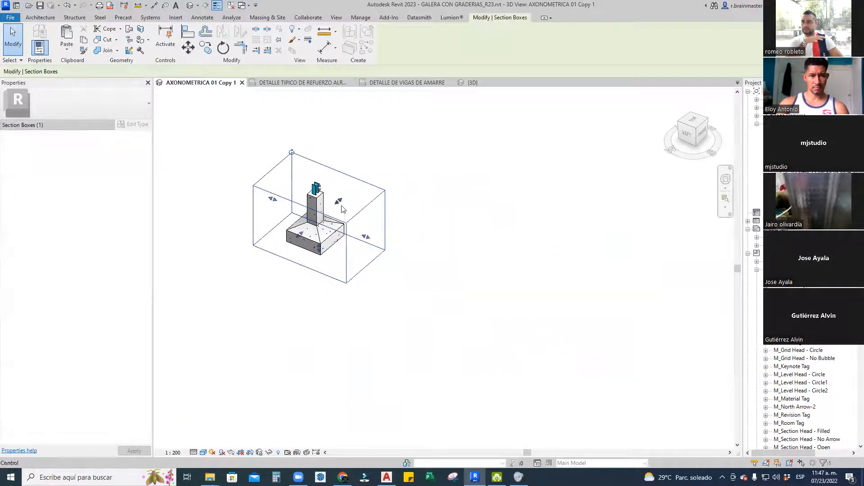
pyautogui.moveTo(323, 193); pyautogui.dragTo(344, 142)
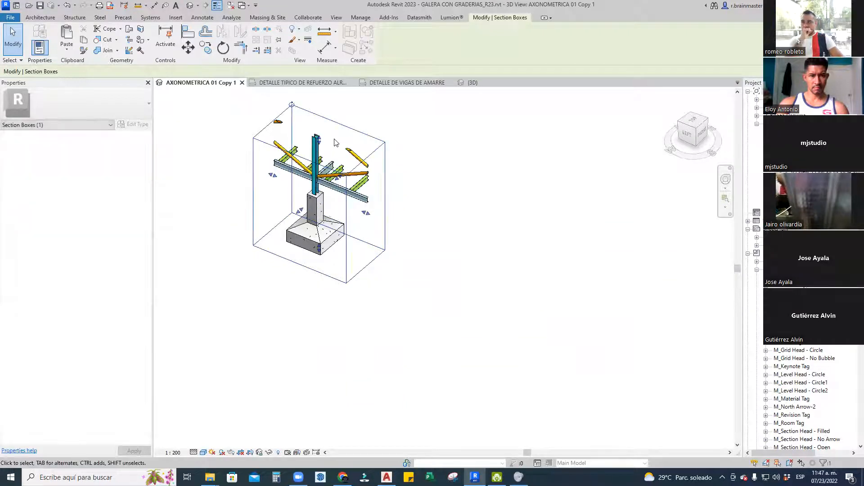
pyautogui.scroll(3, 331, 131)
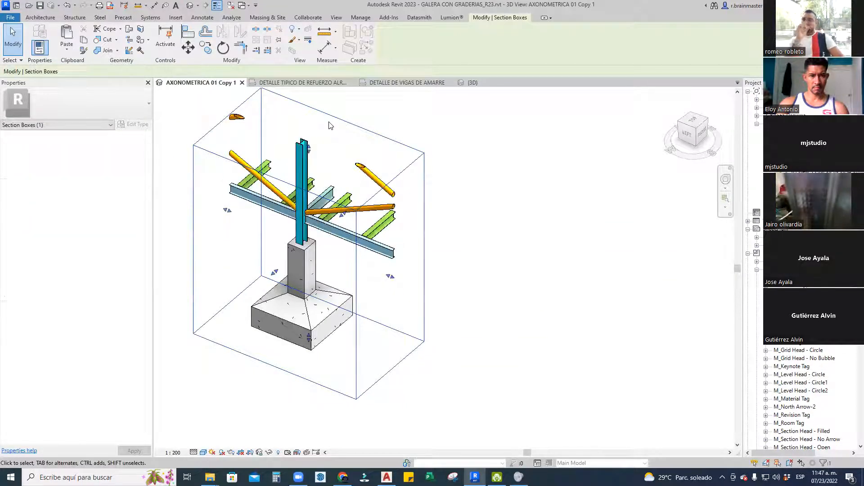
# Tighten the section box around the column and lower its top to just above the pedestal
pyautogui.click(100, 18)
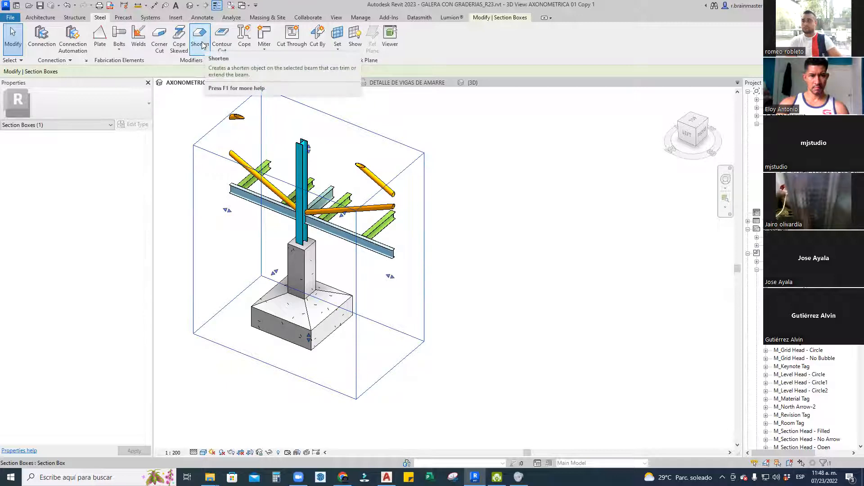
pyautogui.scroll(3, 293, 257)
pyautogui.scroll(-3, 369, 274)
pyautogui.moveTo(437, 287); pyautogui.dragTo(403, 274)
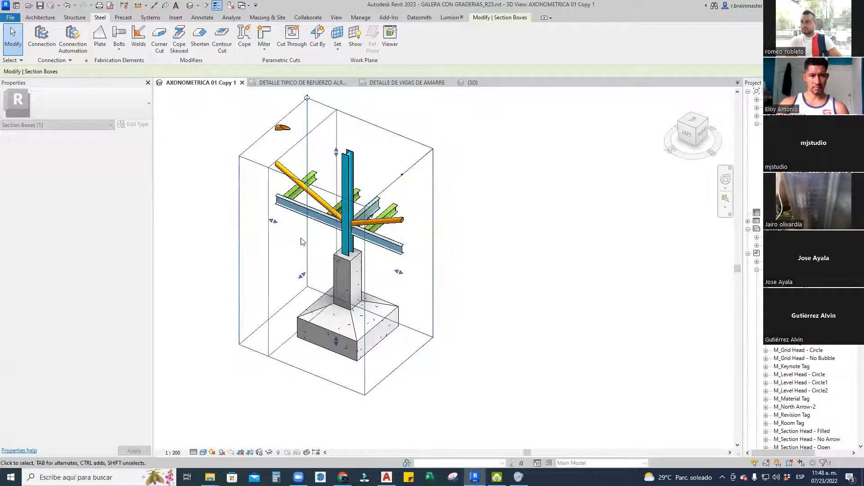
pyautogui.moveTo(351, 158); pyautogui.dragTo(353, 242)
pyautogui.scroll(5, 354, 245)
pyautogui.click(385, 236)
pyautogui.scroll(-2, 393, 231)
pyautogui.keyDown('shift'); pyautogui.moveTo(395, 234); pyautogui.dragTo(356, 221, button='middle'); pyautogui.keyUp('shift')
pyautogui.moveTo(356, 221); pyautogui.dragTo(494, 259, button='middle')
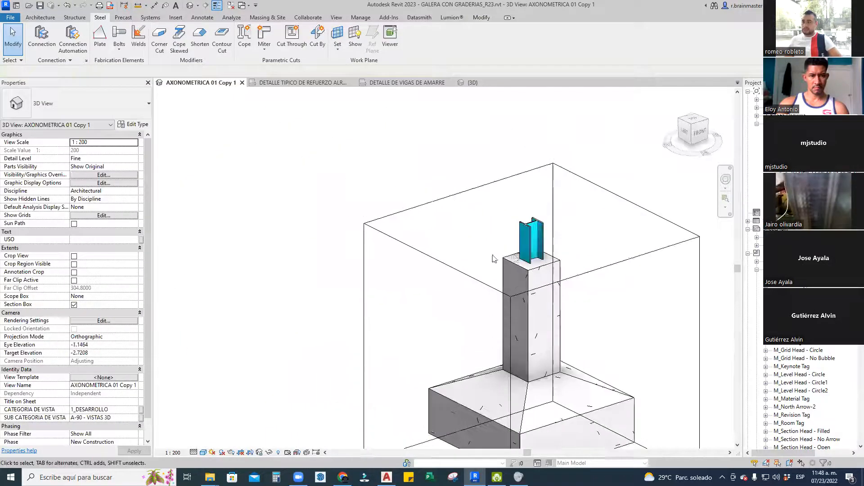
# In the left view, apply a Shorten modifier with a 0.0500 length to the base of the W8X40 column
pyautogui.click(684, 134)
pyautogui.scroll(3, 520, 193)
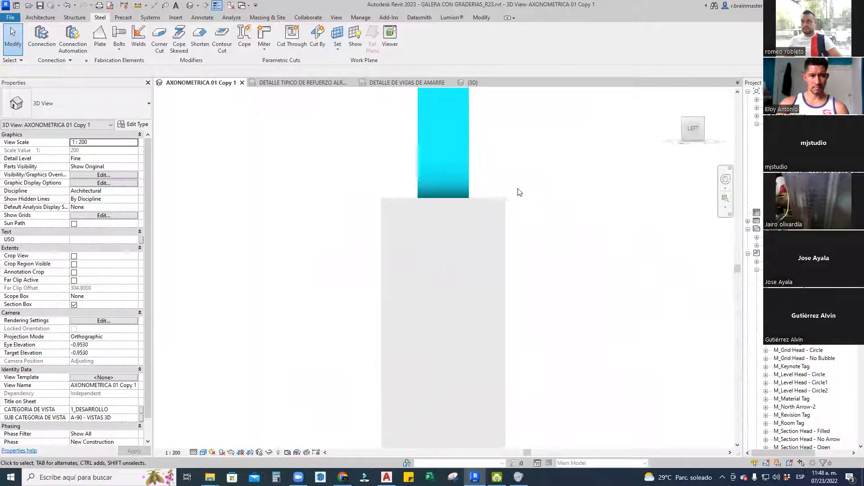
pyautogui.click(467, 182)
pyautogui.scroll(2, 468, 184)
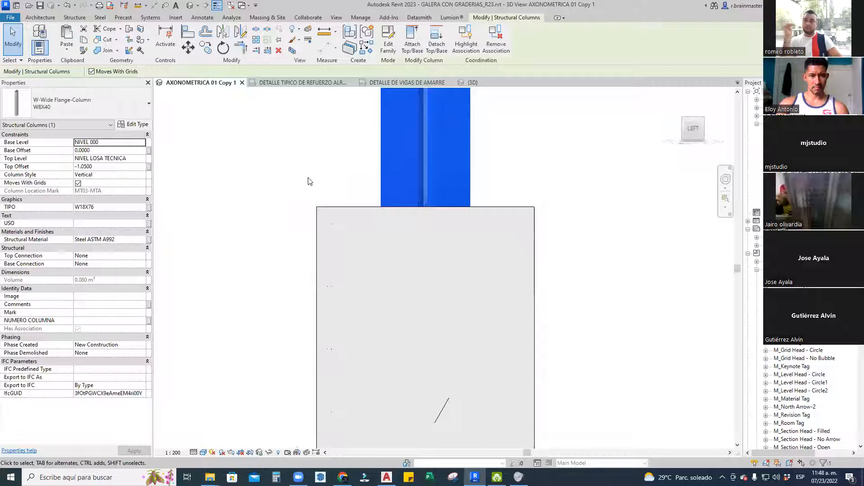
pyautogui.click(309, 181)
pyautogui.scroll(-3, 319, 180)
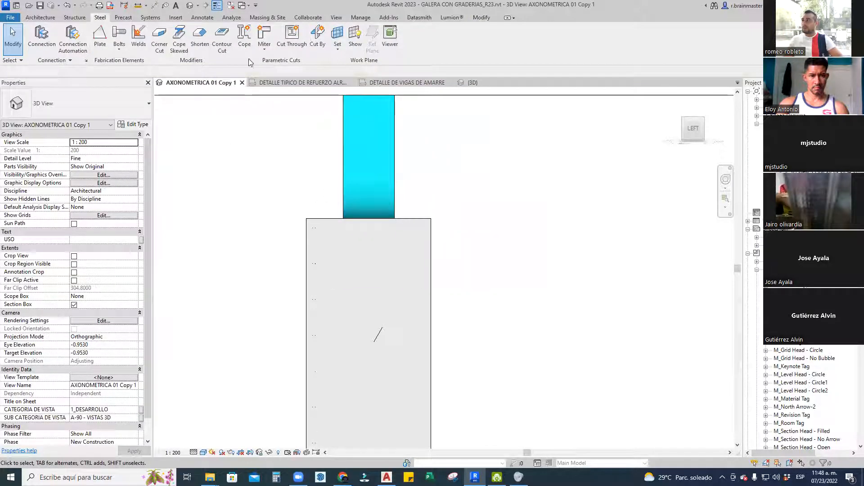
pyautogui.click(200, 37)
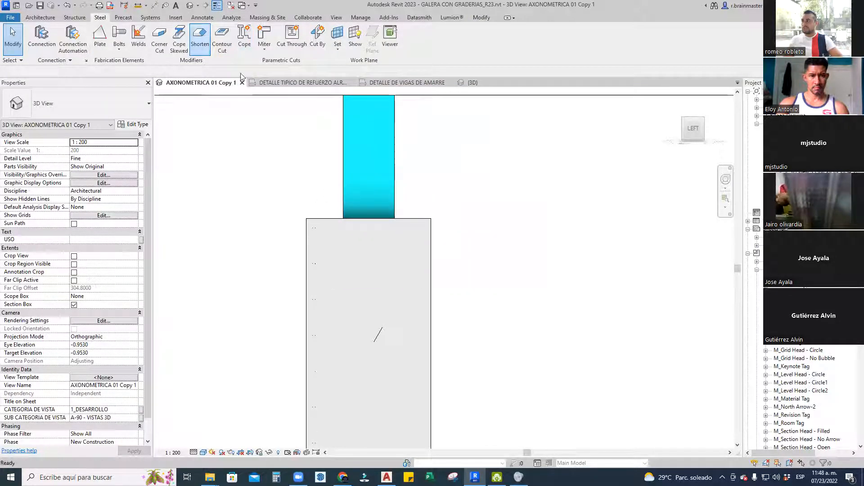
pyautogui.click(398, 176)
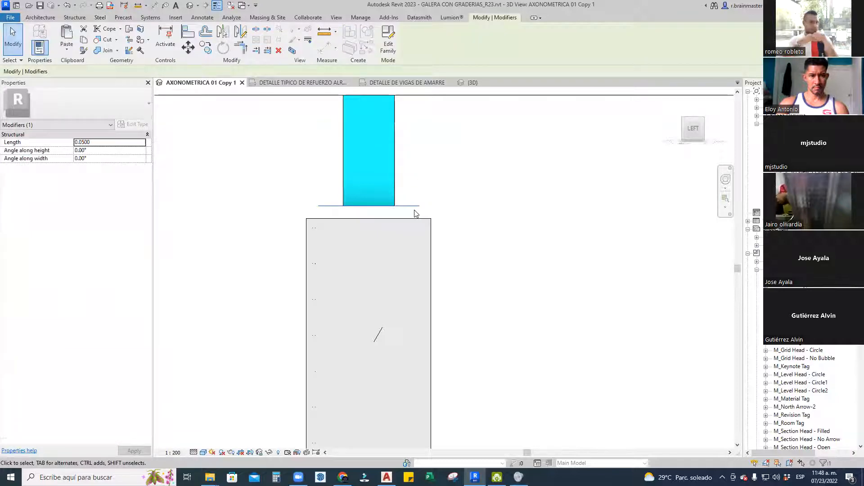
pyautogui.click(562, 198)
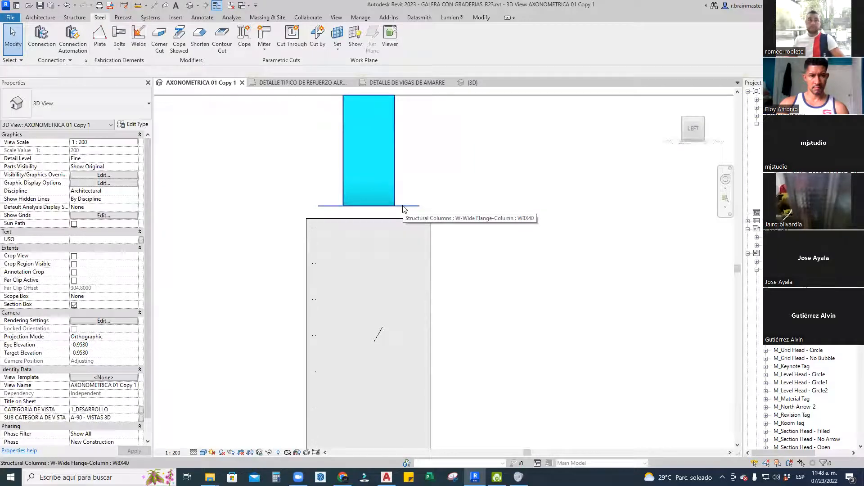
# Set the length of the Shorten modifier at the base of the W8X40 column to 0.0150
pyautogui.click(396, 181)
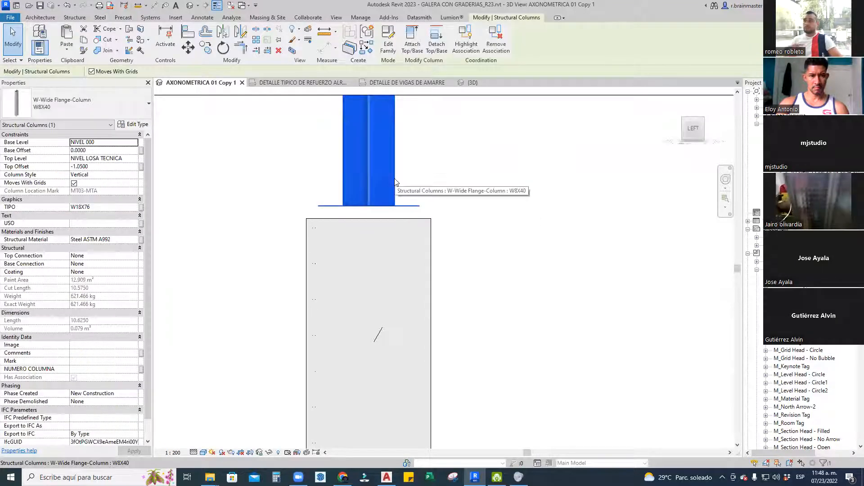
pyautogui.press('Escape')
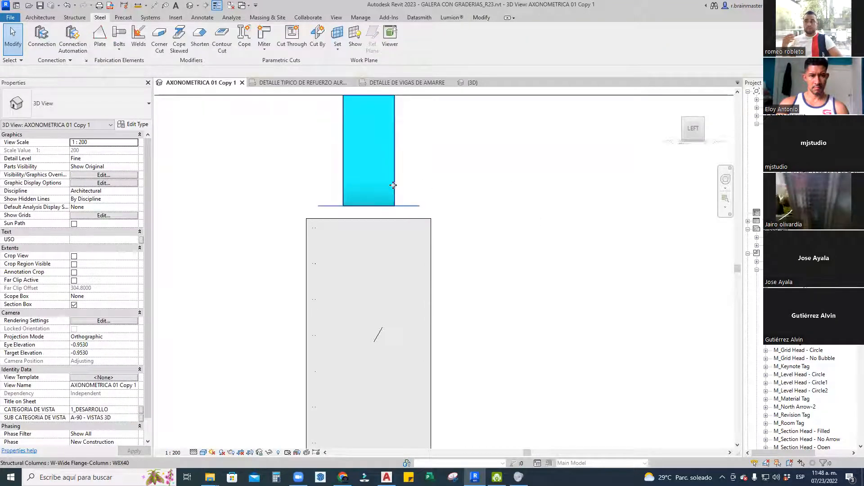
pyautogui.click(393, 185)
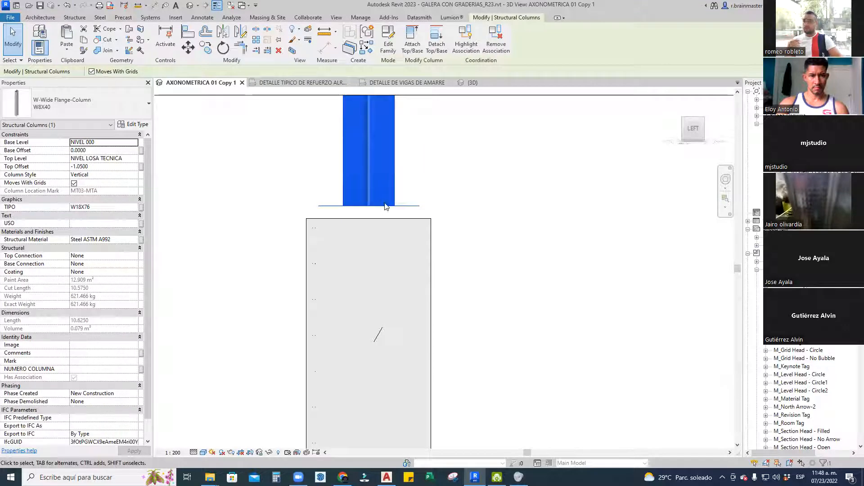
pyautogui.press('Escape')
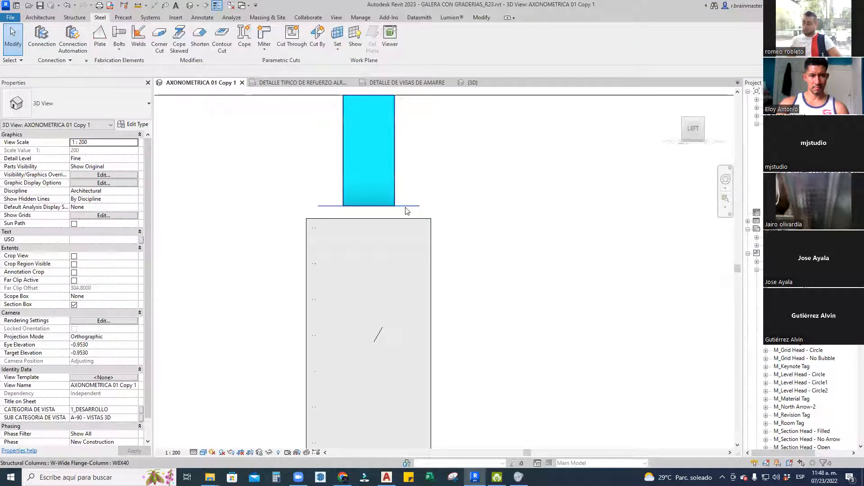
pyautogui.click(410, 207)
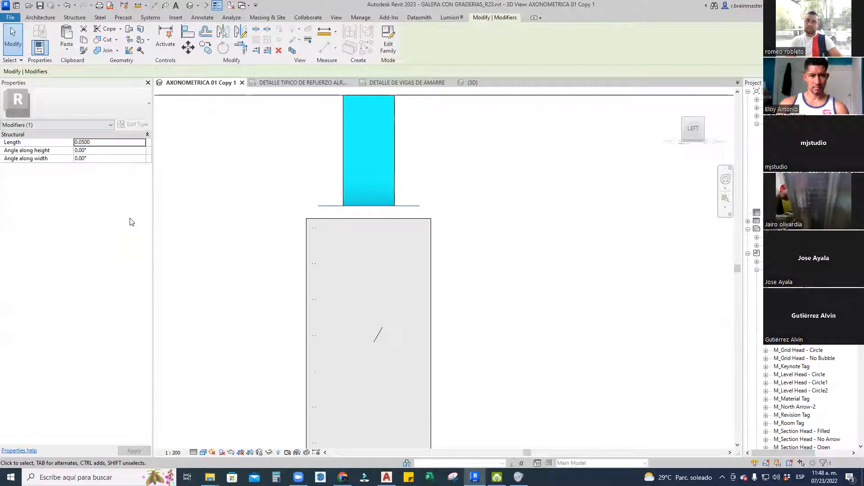
pyautogui.click(107, 143)
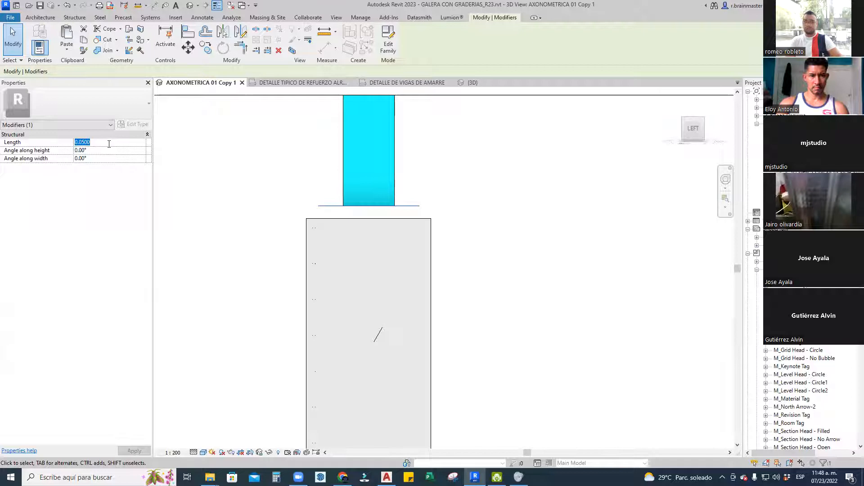
pyautogui.write('.01')
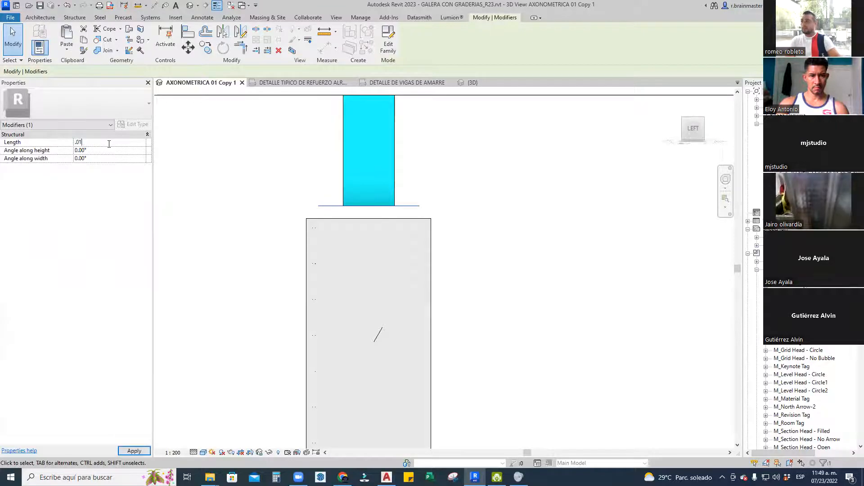
pyautogui.write('5')
pyautogui.press('Return')
pyautogui.scroll(5, 390, 218)
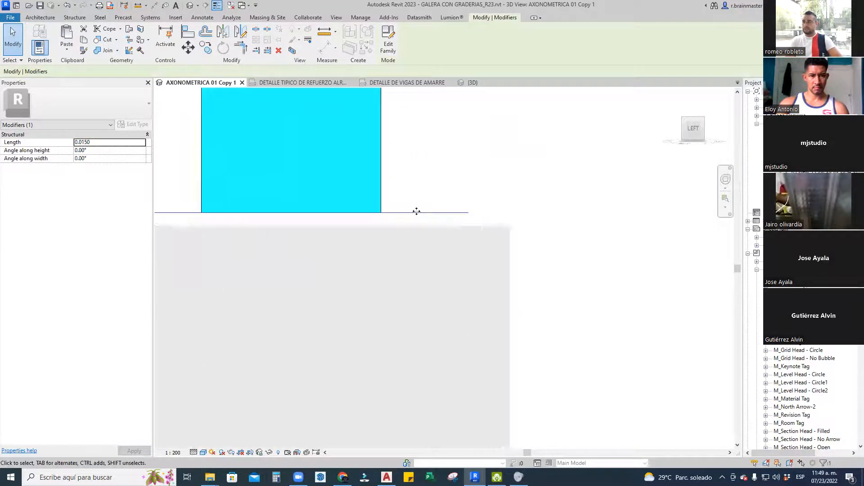
pyautogui.click(531, 210)
# Delete the Shorten modifier from the base of the W8X40 column and select the column to check it
pyautogui.scroll(-3, 530, 210)
pyautogui.keyDown('shift'); pyautogui.moveTo(524, 216); pyautogui.dragTo(428, 263, button='middle'); pyautogui.keyUp('shift')
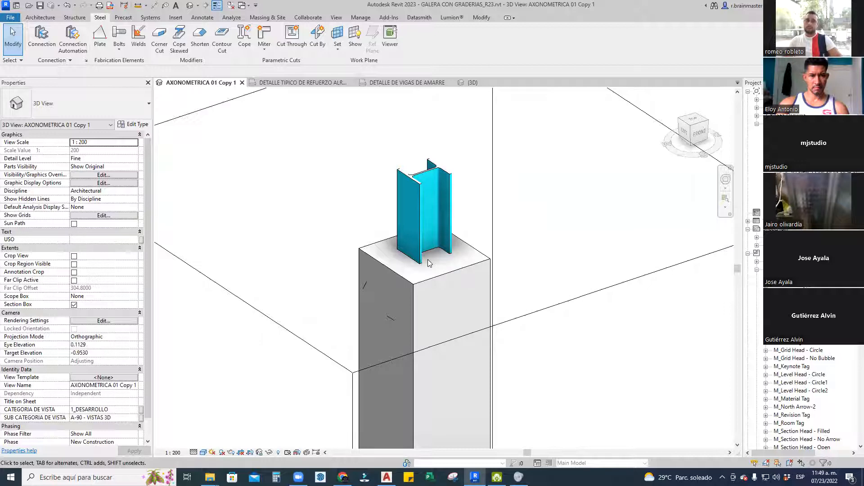
pyautogui.scroll(-5, 428, 264)
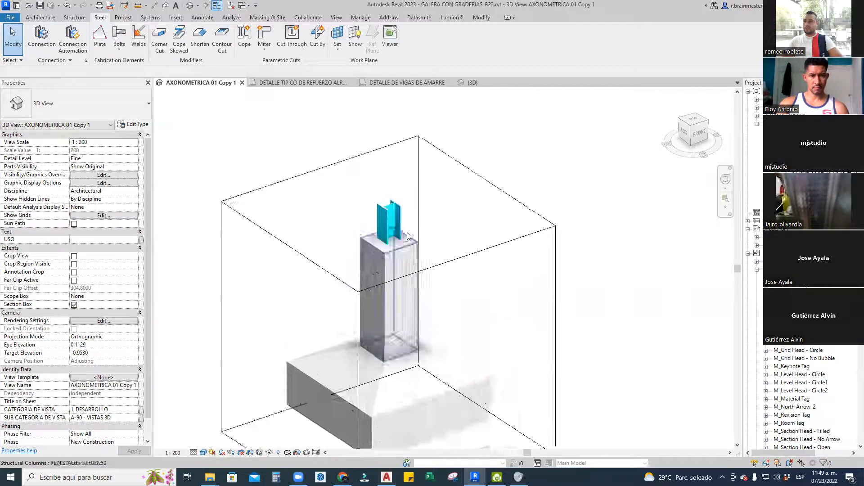
pyautogui.scroll(3, 405, 239)
pyautogui.scroll(3, 391, 257)
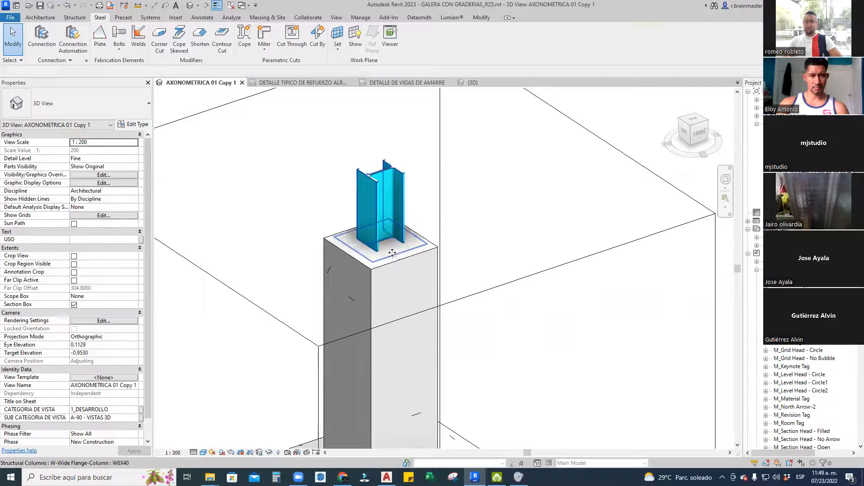
pyautogui.click(392, 253)
pyautogui.click(392, 253)
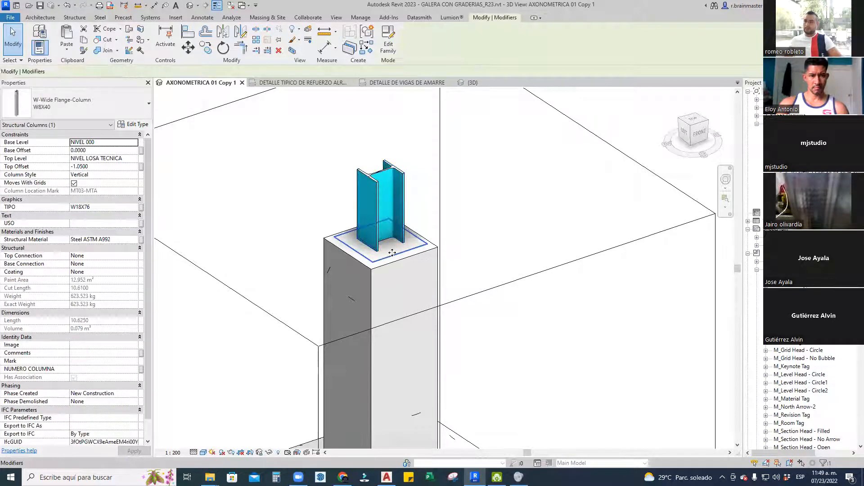
pyautogui.press('Delete')
pyautogui.click(400, 229)
pyautogui.click(515, 216)
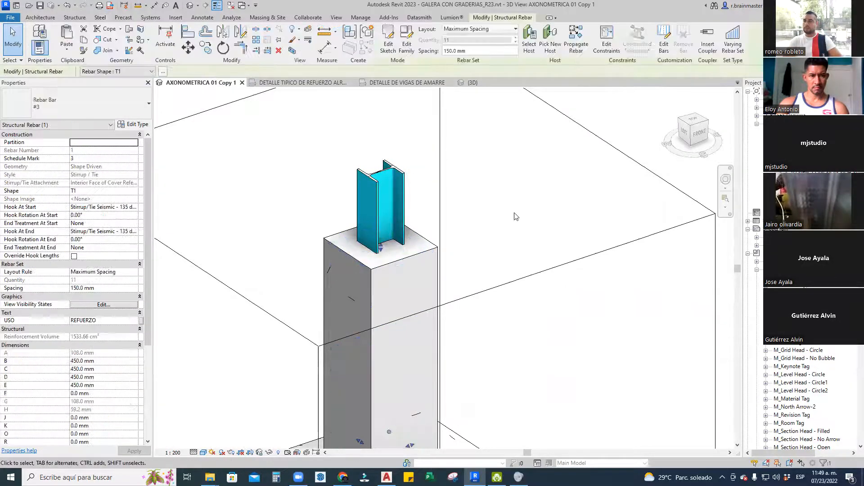
pyautogui.click(405, 223)
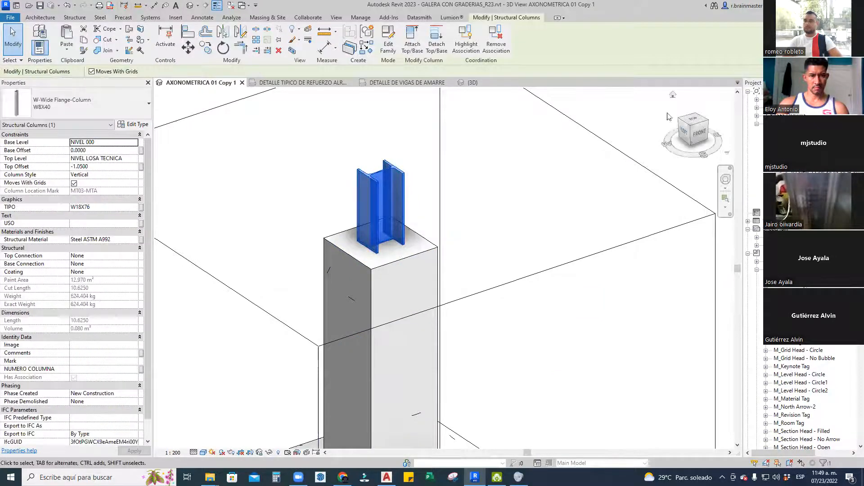
# Review the steel column on its pedestal and the fabrication element types offered by the Bolts tool
pyautogui.click(685, 135)
pyautogui.moveTo(518, 346); pyautogui.dragTo(389, 213, button='middle')
pyautogui.scroll(-3, 477, 263)
pyautogui.click(324, 184)
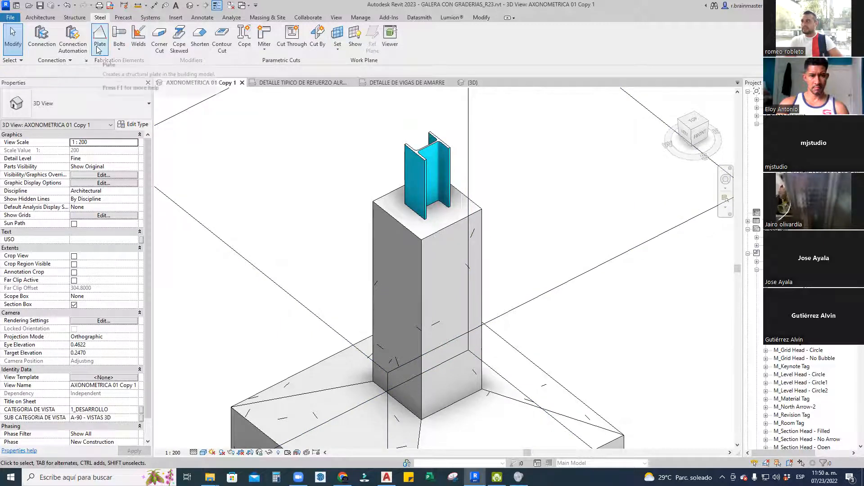
pyautogui.click(119, 50)
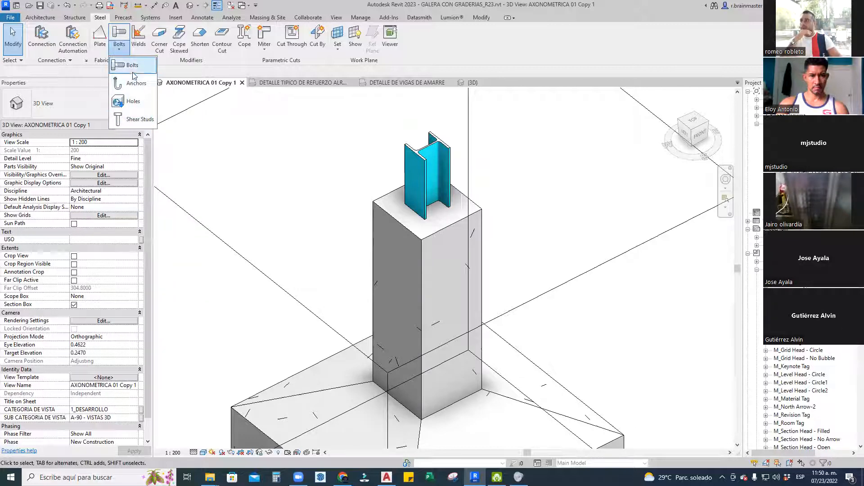
pyautogui.click(296, 143)
pyautogui.moveTo(373, 190); pyautogui.dragTo(317, 199, button='middle')
pyautogui.scroll(-1, 350, 190)
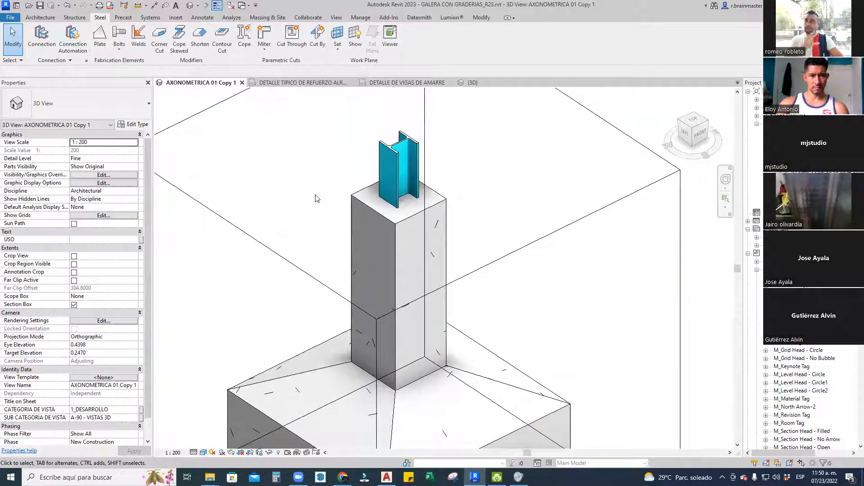
pyautogui.scroll(-1, 316, 197)
pyautogui.moveTo(332, 216); pyautogui.dragTo(306, 216, button='middle')
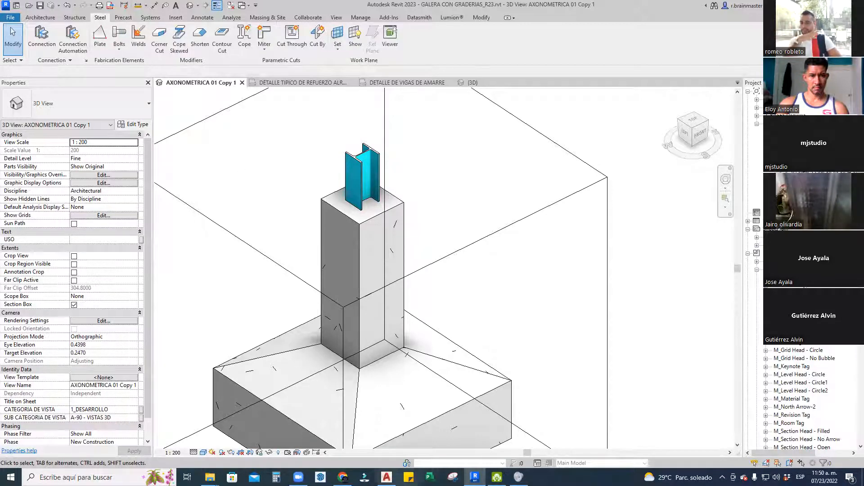
# Switch to AutoCAD and examine the beam connection details on layout ES-03 and the structural sheets ES-13, ES-12 and ES-11
pyautogui.click(387, 477)
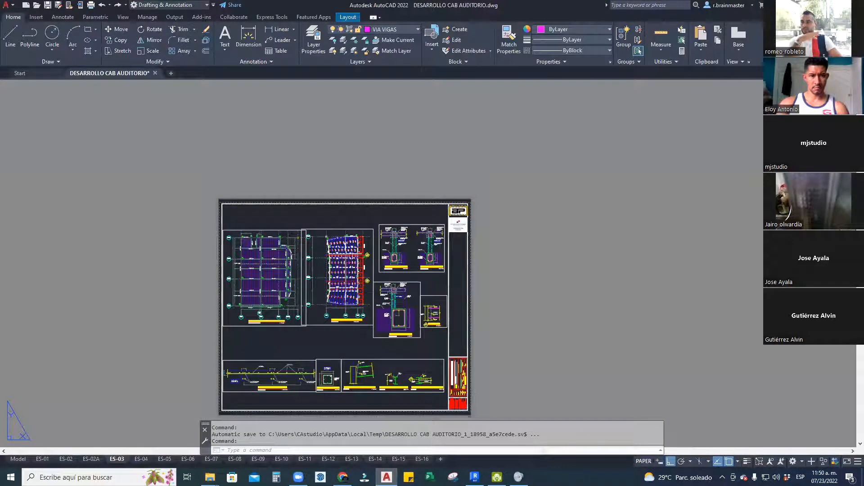
pyautogui.scroll(6, 382, 384)
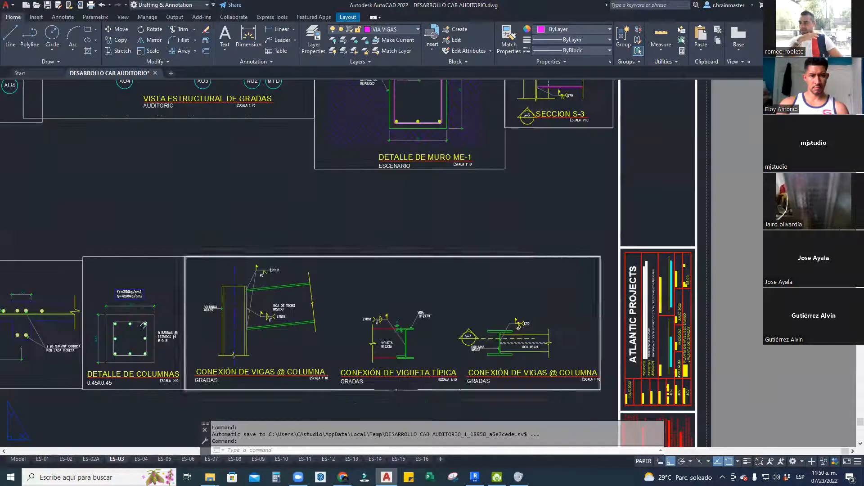
pyautogui.moveTo(357, 355); pyautogui.dragTo(422, 304, button='middle')
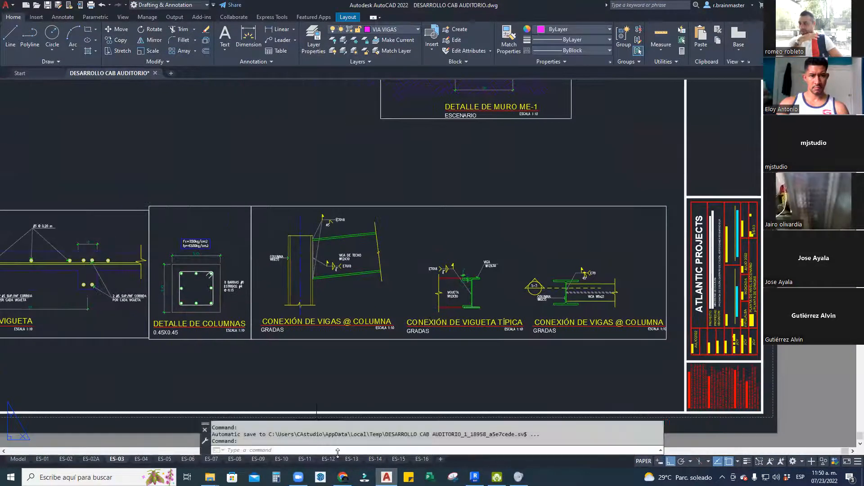
pyautogui.click(351, 459)
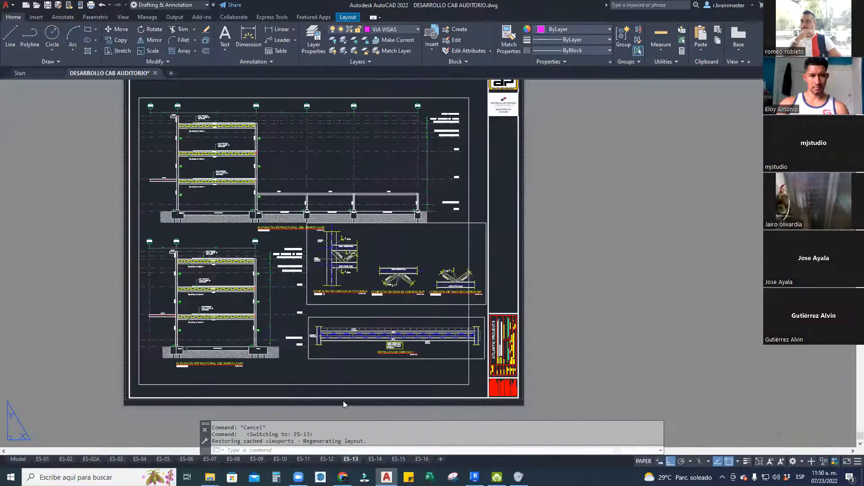
pyautogui.click(325, 459)
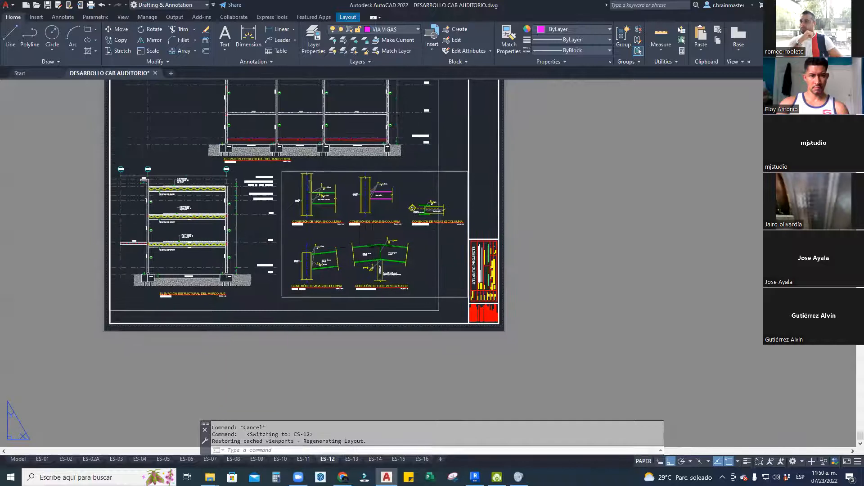
pyautogui.hotkey('ctrl', 'pageup')
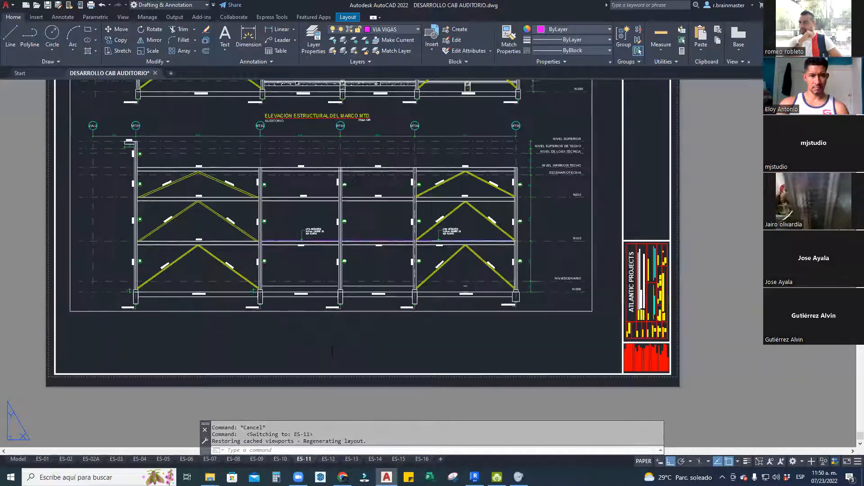
pyautogui.moveTo(419, 182); pyautogui.dragTo(420, 269, button='middle')
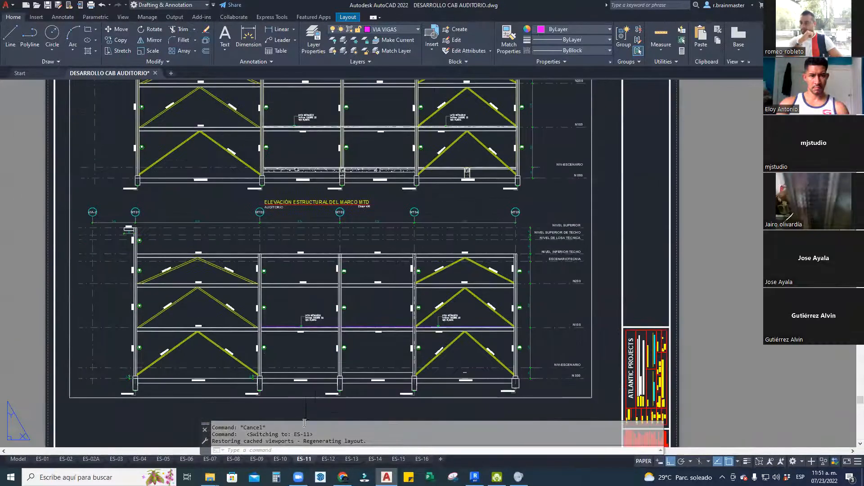
# On layout ES-10, examine the beam-to-column connection details for levels 100 and 200, including the gusset plate and welds
pyautogui.click(279, 459)
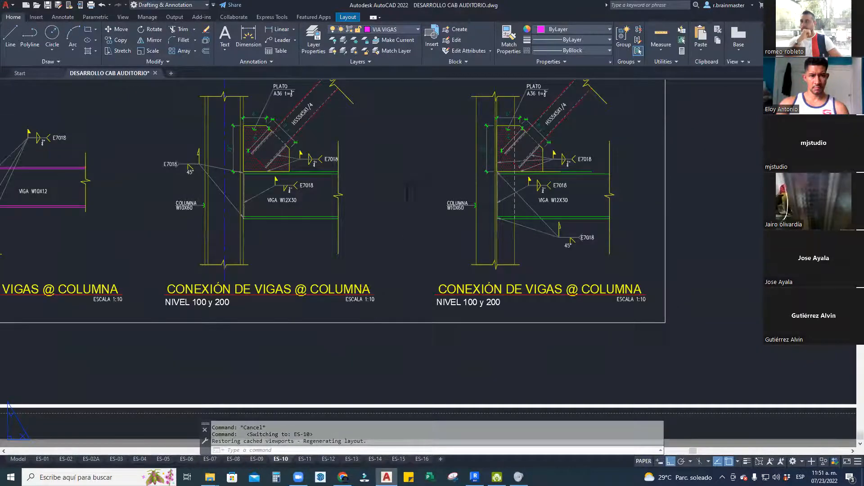
pyautogui.scroll(-3, 409, 193)
pyautogui.scroll(1, 452, 228)
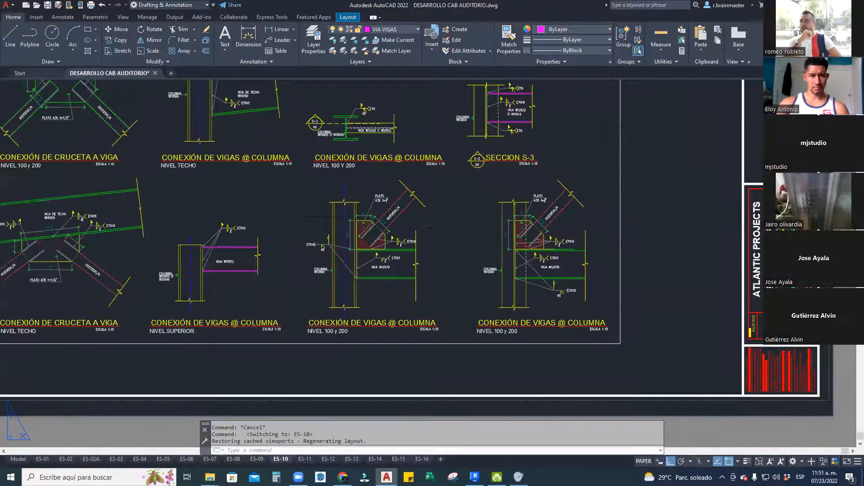
pyautogui.scroll(6, 374, 241)
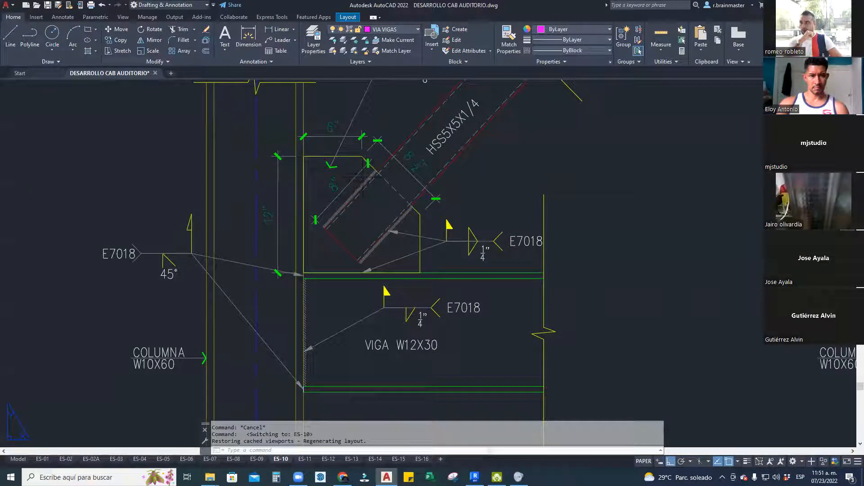
pyautogui.scroll(-5, 393, 215)
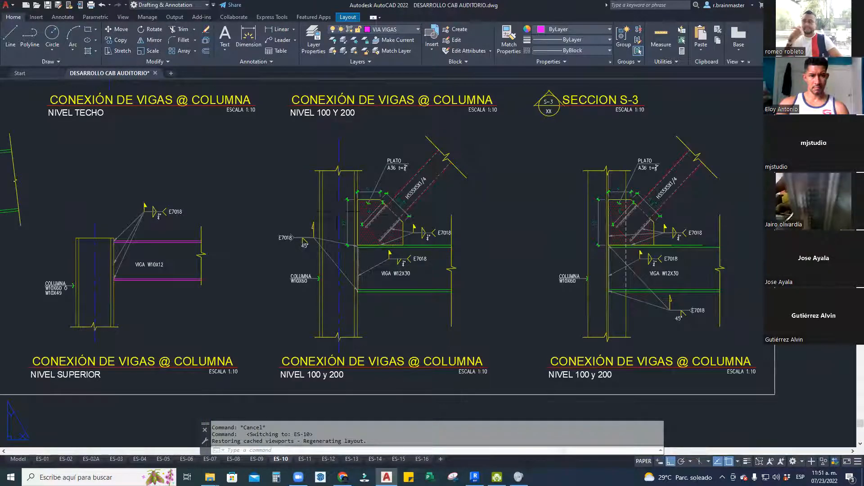
pyautogui.scroll(-5, 393, 215)
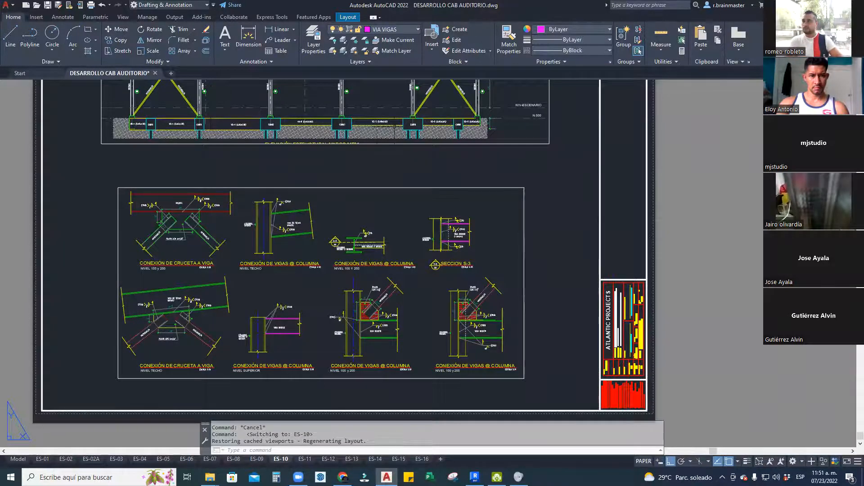
pyautogui.scroll(-2, 308, 317)
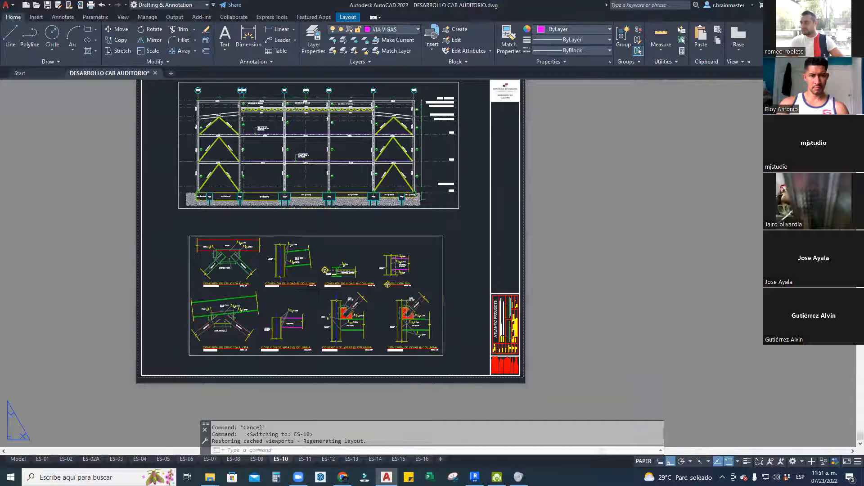
# Examine the roof-level cross-brace to beam connection detail on layout ES-10, then the frame elevation above the details
pyautogui.scroll(6, 180, 325)
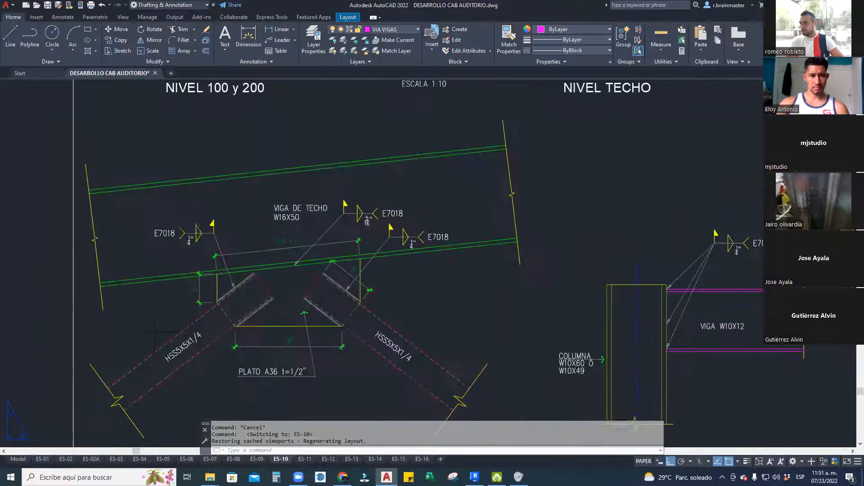
pyautogui.click(154, 331)
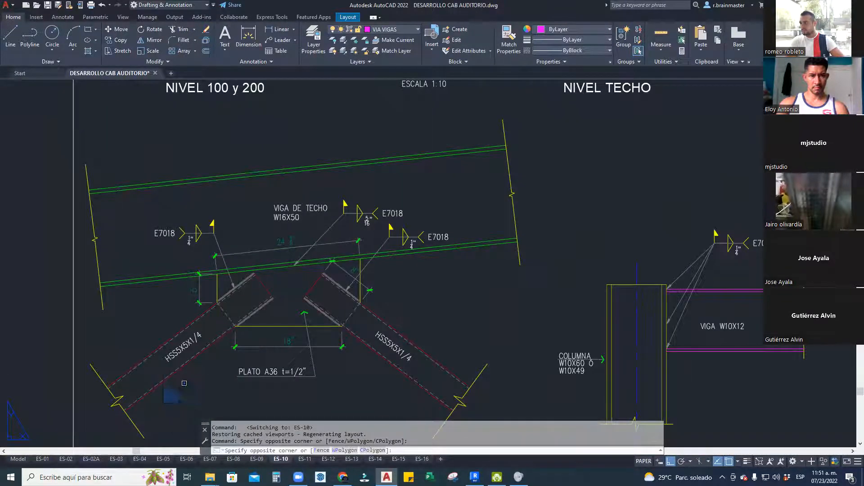
pyautogui.click(341, 348)
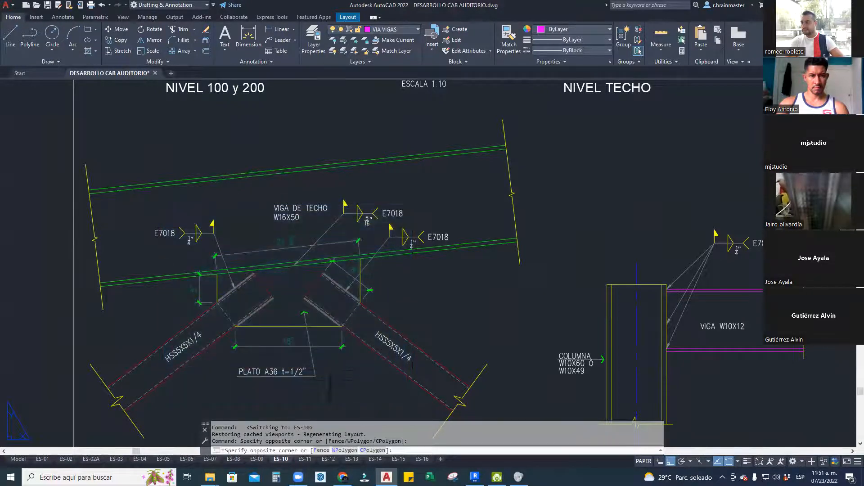
pyautogui.scroll(-6, 324, 324)
pyautogui.moveTo(441, 254); pyautogui.dragTo(398, 329, button='middle')
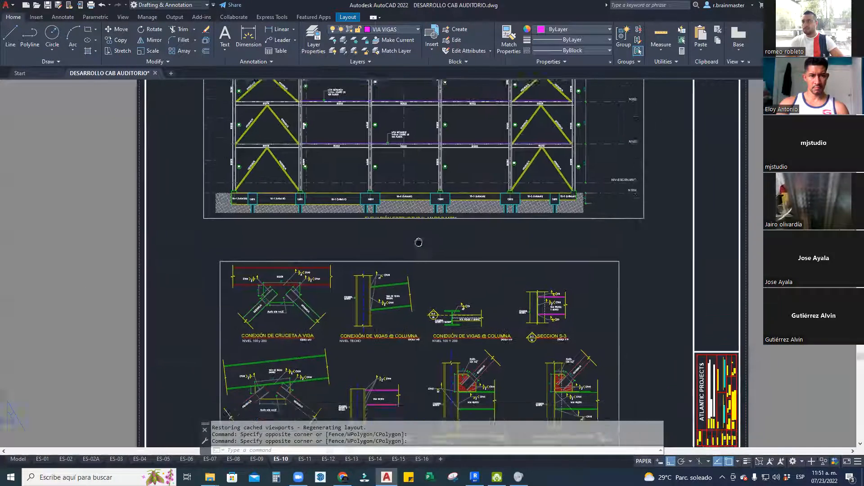
# On layout ES-09, examine the metal stair sections, the typical step detail and the stair connection details
pyautogui.moveTo(419, 243); pyautogui.dragTo(408, 196, button='middle')
pyautogui.click(254, 461)
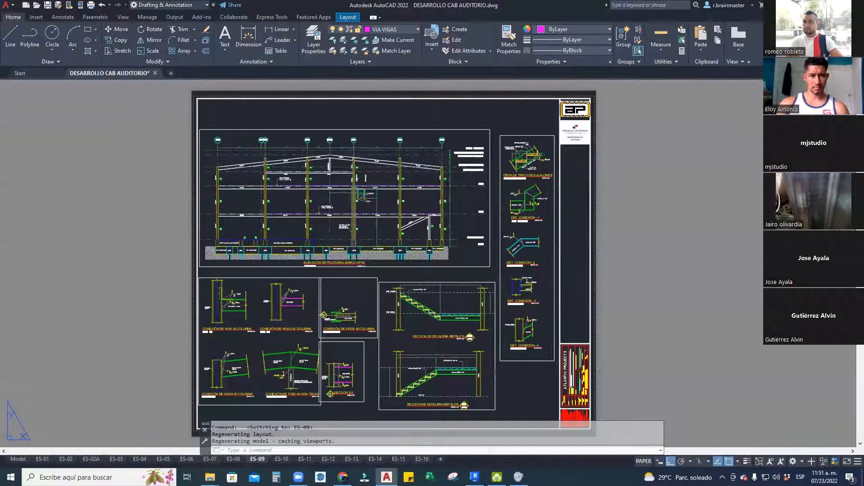
pyautogui.moveTo(495, 244); pyautogui.dragTo(493, 230, button='middle')
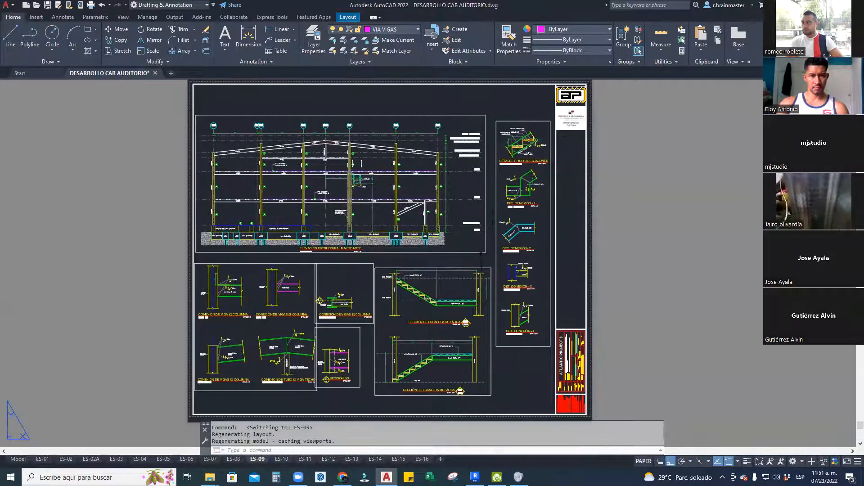
pyautogui.scroll(5, 340, 305)
pyautogui.scroll(-5, 340, 293)
pyautogui.scroll(5, 333, 270)
pyautogui.scroll(-2, 364, 230)
pyautogui.moveTo(724, 363); pyautogui.dragTo(211, 408, button='middle')
pyautogui.scroll(-2, 427, 275)
pyautogui.scroll(6, 478, 173)
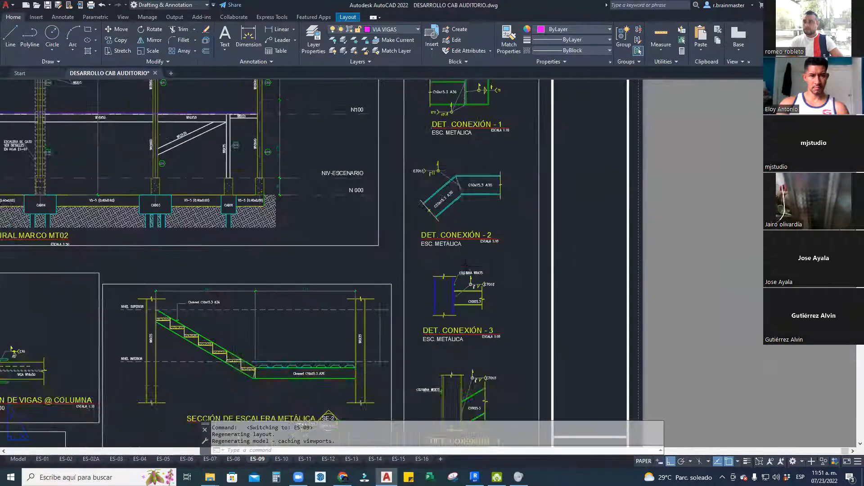
pyautogui.scroll(-2, 478, 173)
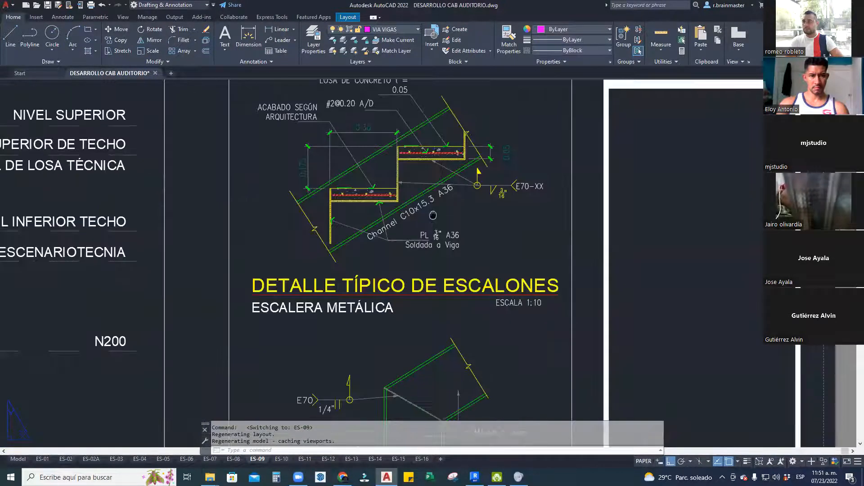
pyautogui.scroll(-3, 435, 251)
pyautogui.scroll(2, 467, 370)
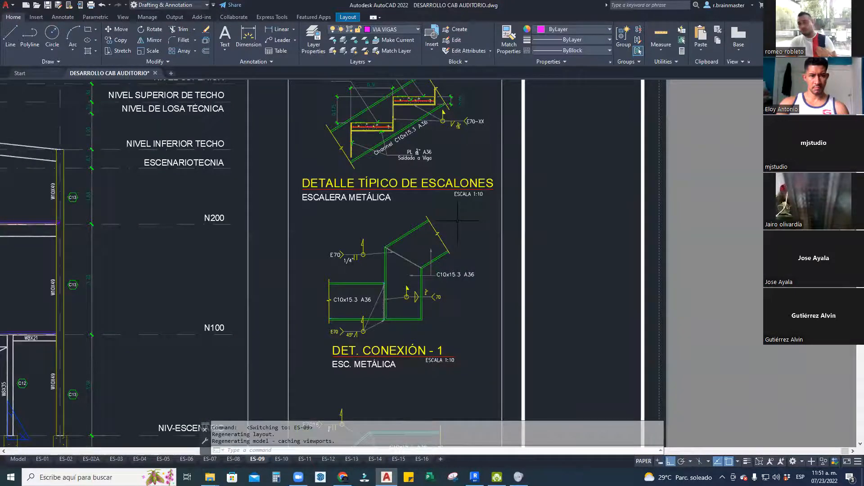
# Switch to Revit and start a rectangular steel plate sketch in top view, with the pedestal's top face picked as work plane
pyautogui.click(812, 5)
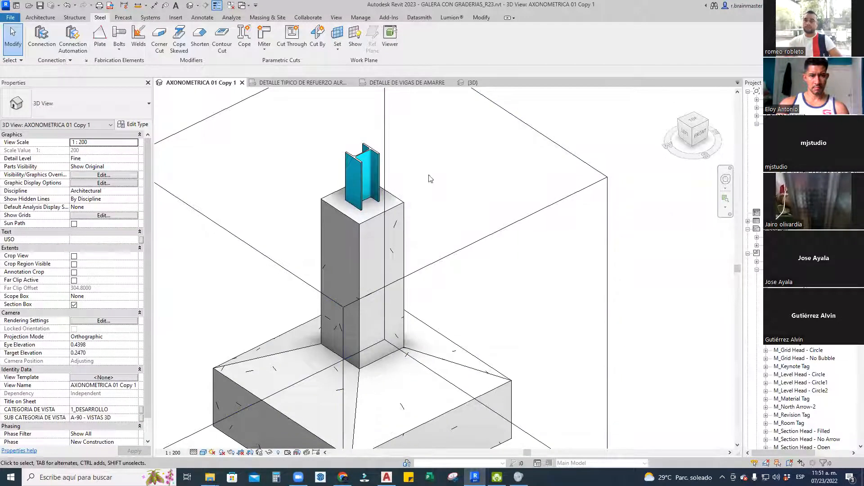
pyautogui.moveTo(428, 178); pyautogui.dragTo(453, 185, button='middle')
pyautogui.scroll(3, 347, 189)
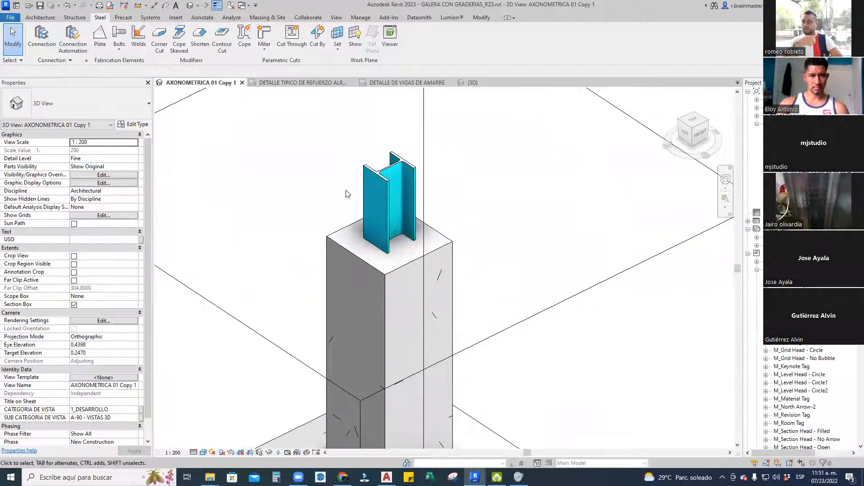
pyautogui.click(100, 39)
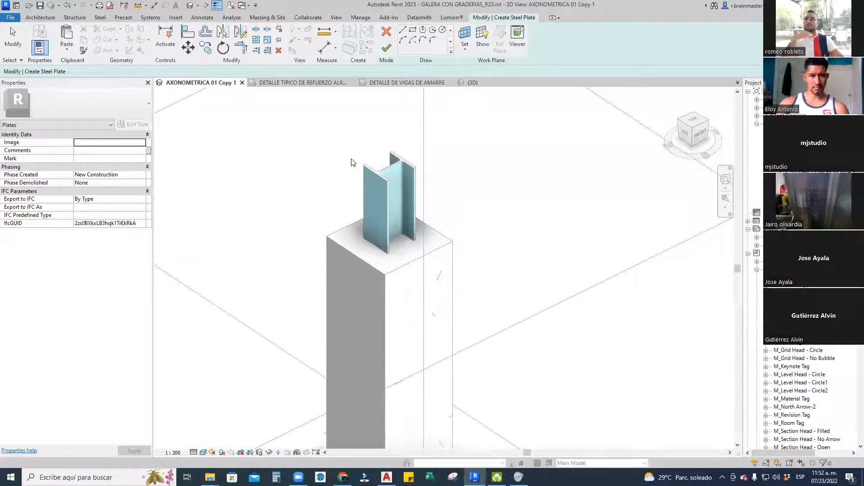
pyautogui.click(464, 52)
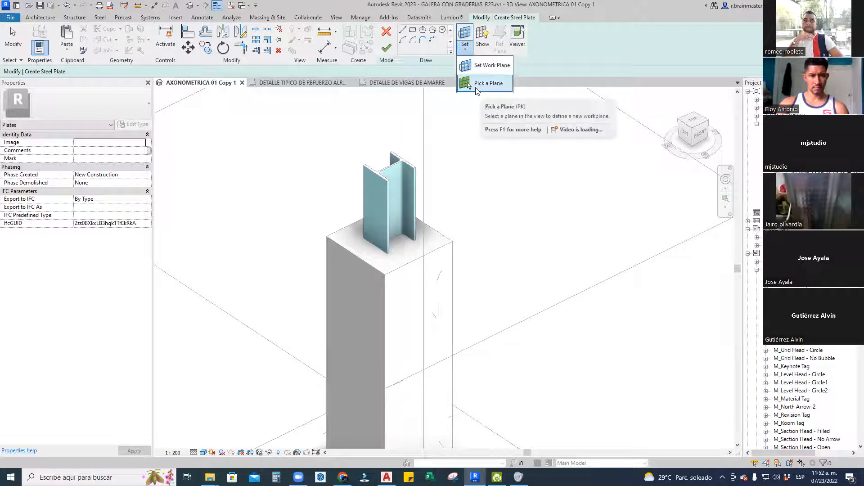
pyautogui.click(476, 67)
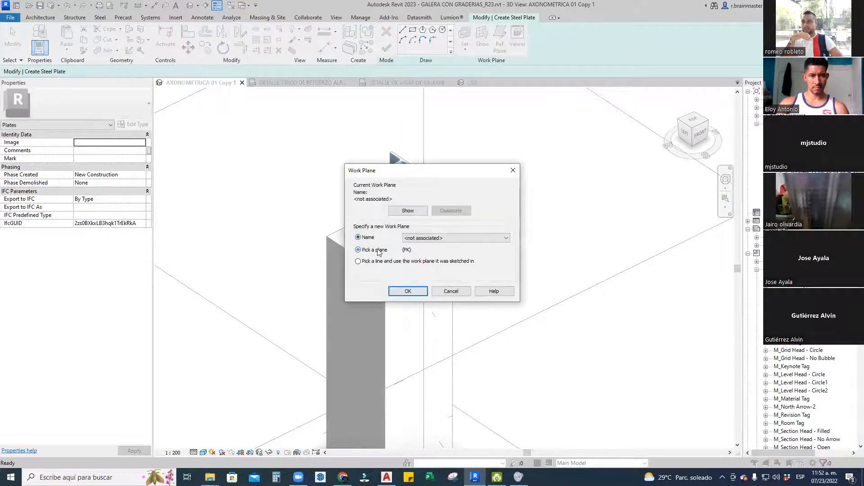
pyautogui.click(409, 295)
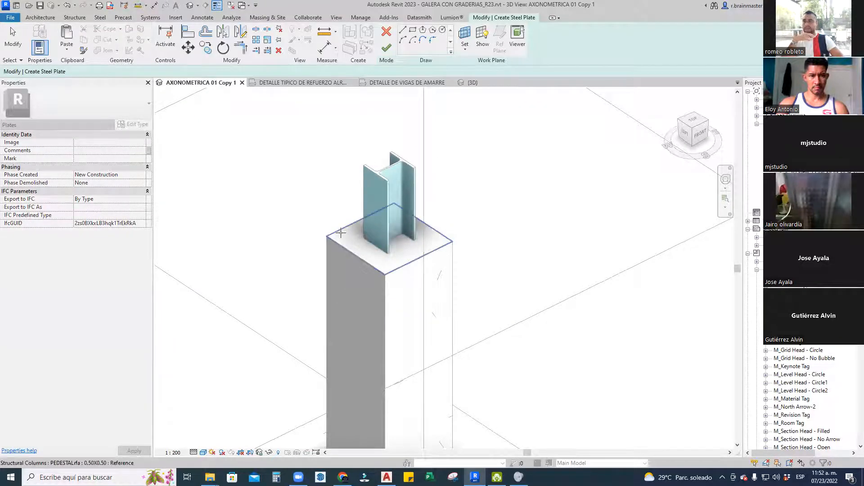
pyautogui.click(340, 233)
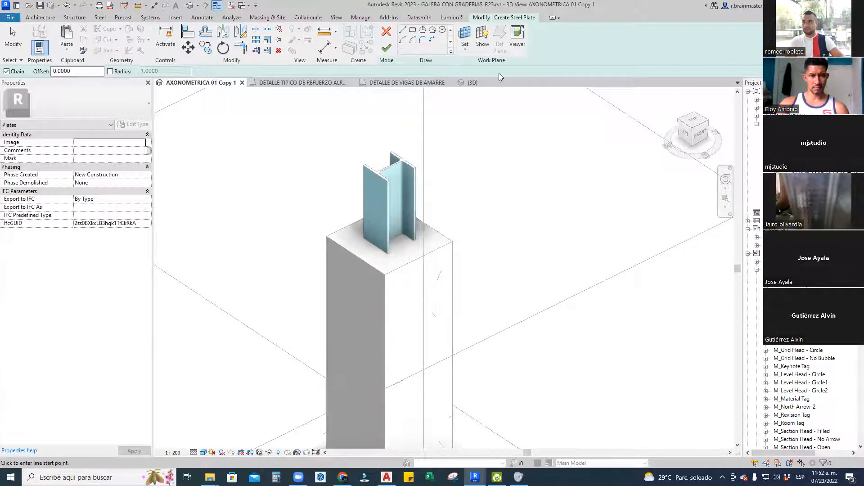
pyautogui.click(689, 122)
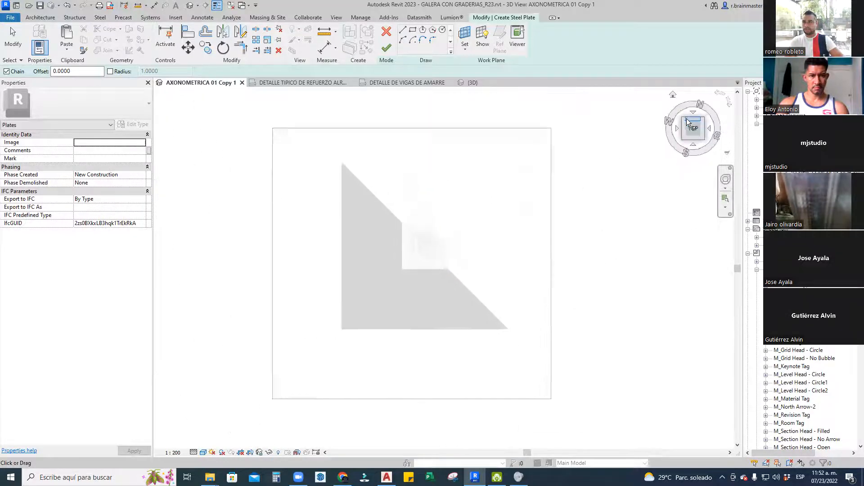
pyautogui.scroll(5, 413, 237)
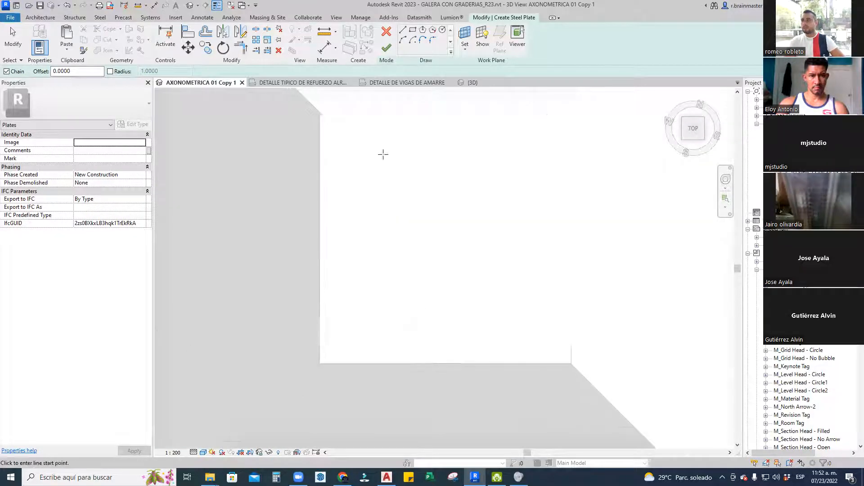
pyautogui.click(413, 30)
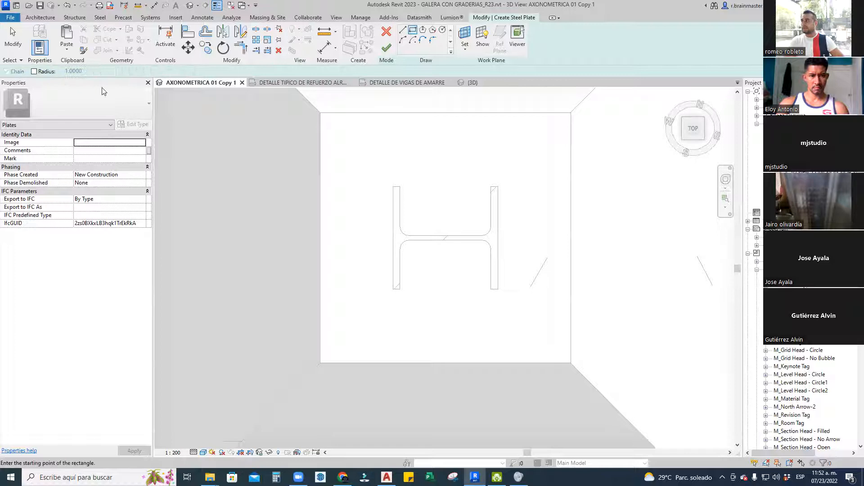
pyautogui.click(393, 186)
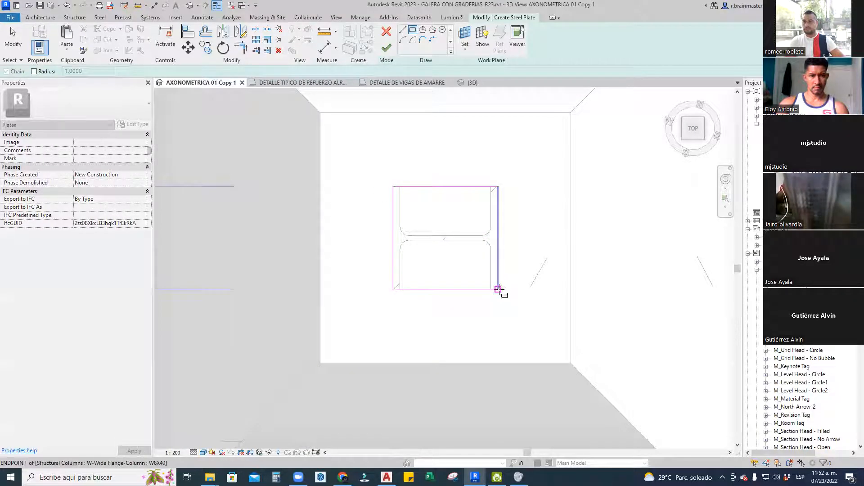
pyautogui.click(498, 289)
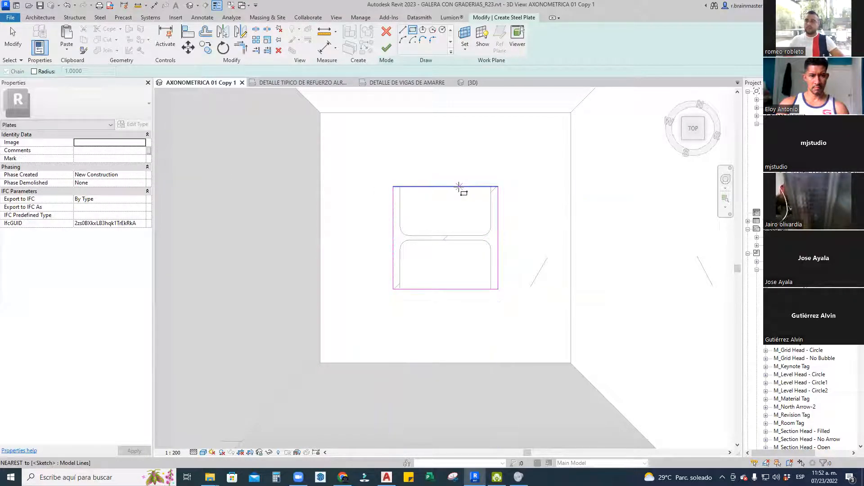
pyautogui.hotkey('ctrl', 'z')
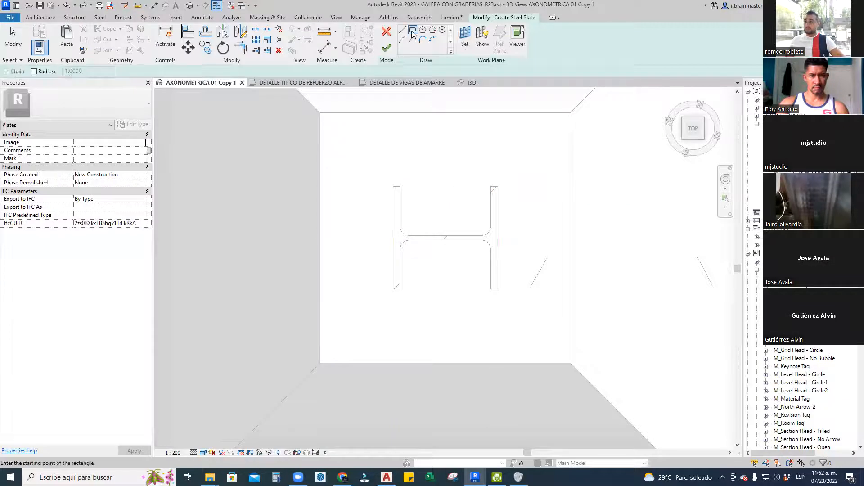
# Sketch the plate rectangle from corner to corner of the pedestal's 0.50 by 0.50 top face
pyautogui.click(321, 114)
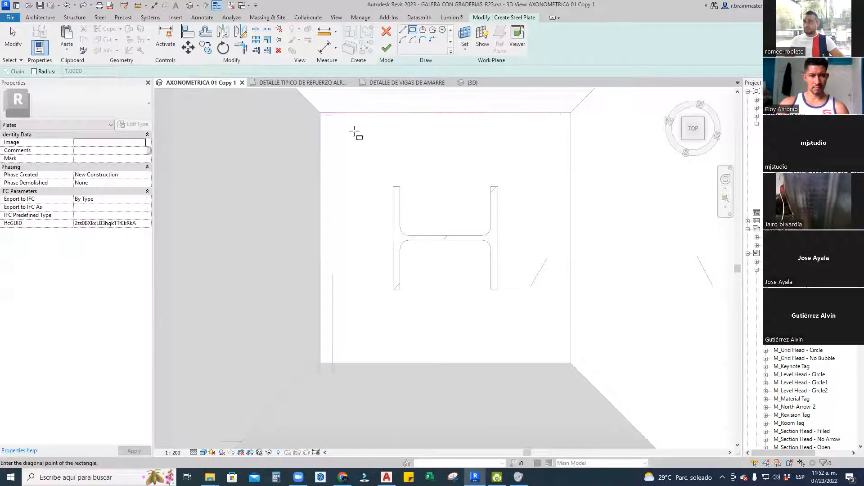
pyautogui.click(571, 363)
pyautogui.press('Escape')
# Move the right edge of the plate sketch 0.05 inward from the pedestal's edge
pyautogui.click(571, 232)
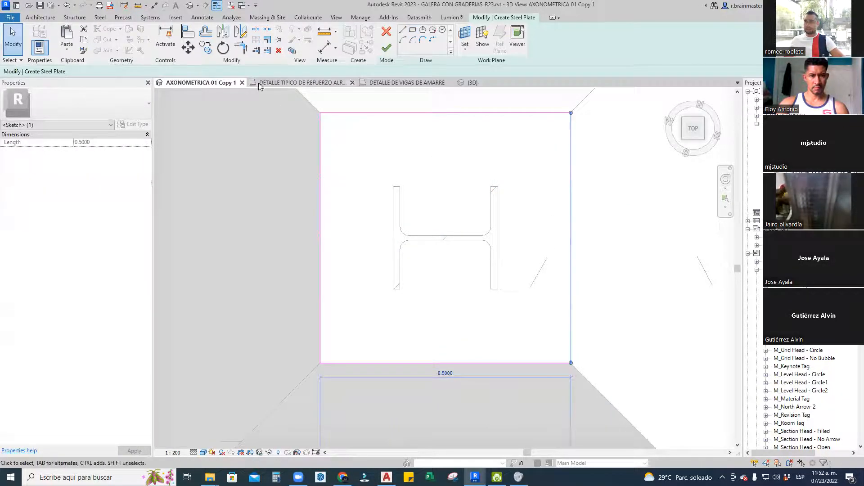
pyautogui.click(188, 47)
pyautogui.click(570, 191)
pyautogui.write('.01')
pyautogui.press('Return')
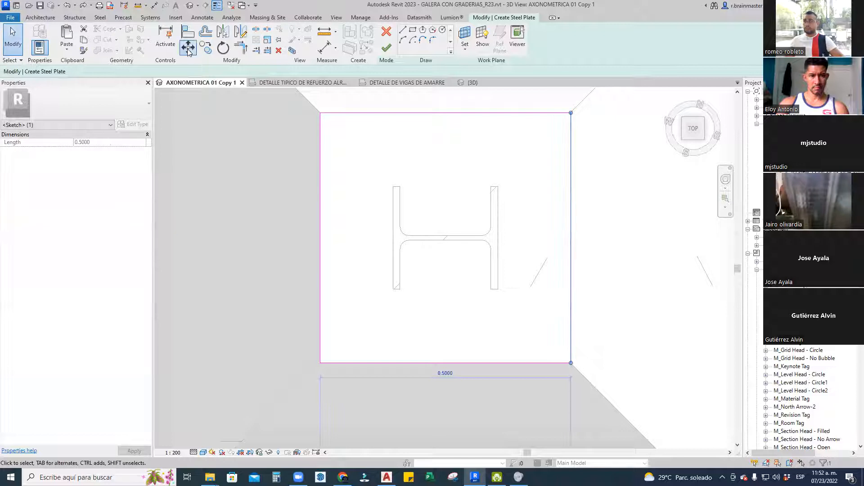
pyautogui.press('m')
pyautogui.press('v')
pyautogui.click(569, 165)
pyautogui.write('.05')
pyautogui.press('Return')
# Move the upper edge of the plate sketch 0.05 inward from the pedestal's edge
pyautogui.click(448, 114)
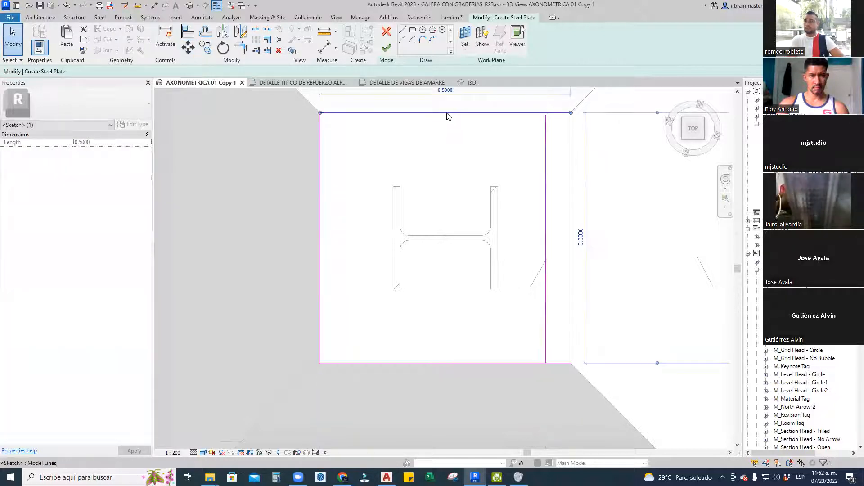
pyautogui.click(187, 47)
pyautogui.click(364, 115)
pyautogui.write('.05')
pyautogui.press('Return')
# Move the left edge of the plate sketch 0.05 inward from the pedestal's edge
pyautogui.click(321, 199)
pyautogui.press('m')
pyautogui.press('v')
pyautogui.click(336, 174)
pyautogui.write('.05')
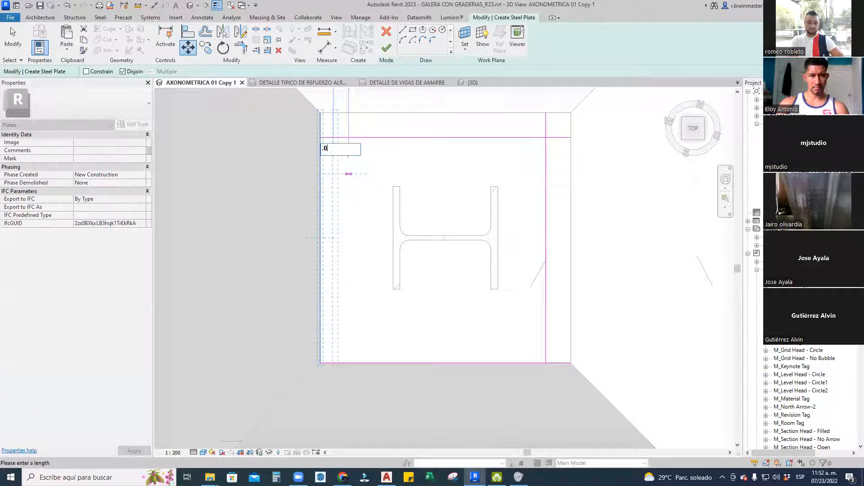
pyautogui.press('Return')
# Move the lower edge of the plate sketch 0.05 inward from the pedestal's edge
pyautogui.click(422, 363)
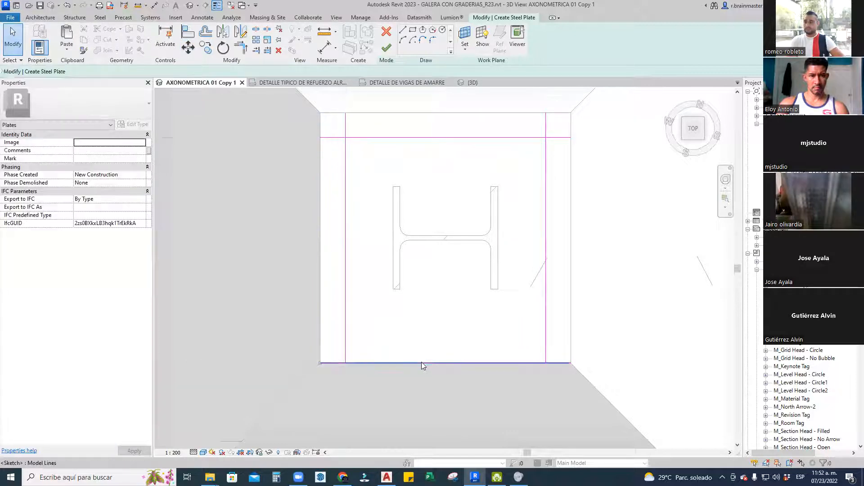
pyautogui.click(188, 47)
pyautogui.click(376, 344)
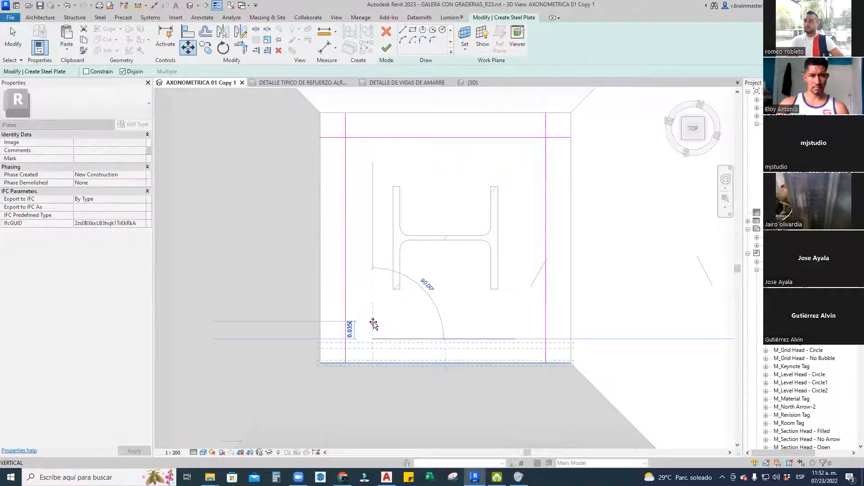
pyautogui.write('.02')
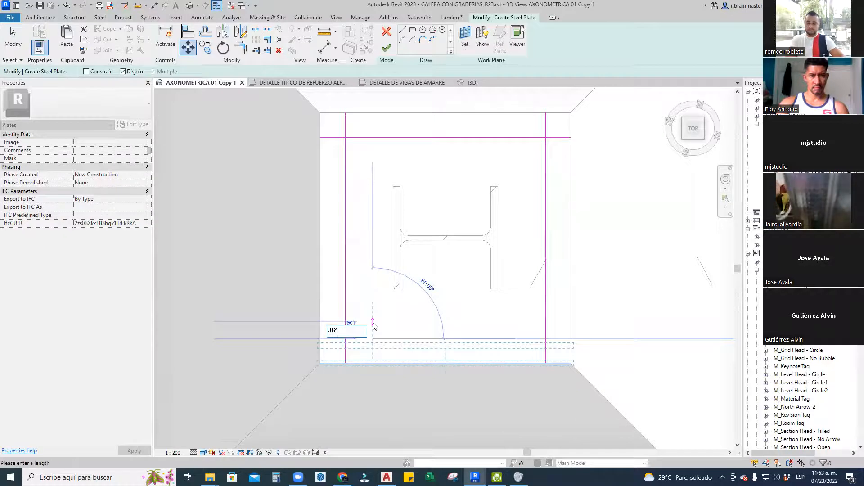
pyautogui.press('Return')
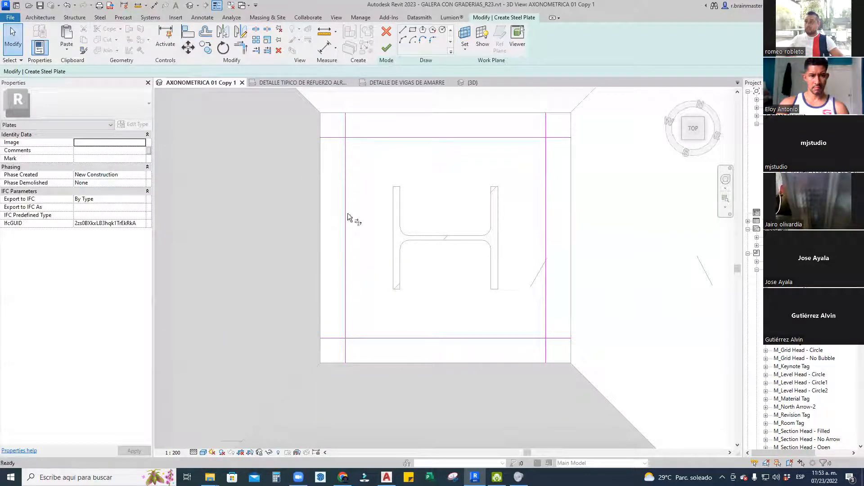
# Trim the four overlapping sketch lines to closed corners and finish the steel plate sketch
pyautogui.click(345, 162)
pyautogui.click(345, 164)
pyautogui.click(383, 138)
pyautogui.click(509, 138)
pyautogui.click(546, 162)
pyautogui.click(531, 338)
pyautogui.click(546, 332)
pyautogui.click(346, 331)
pyautogui.click(352, 338)
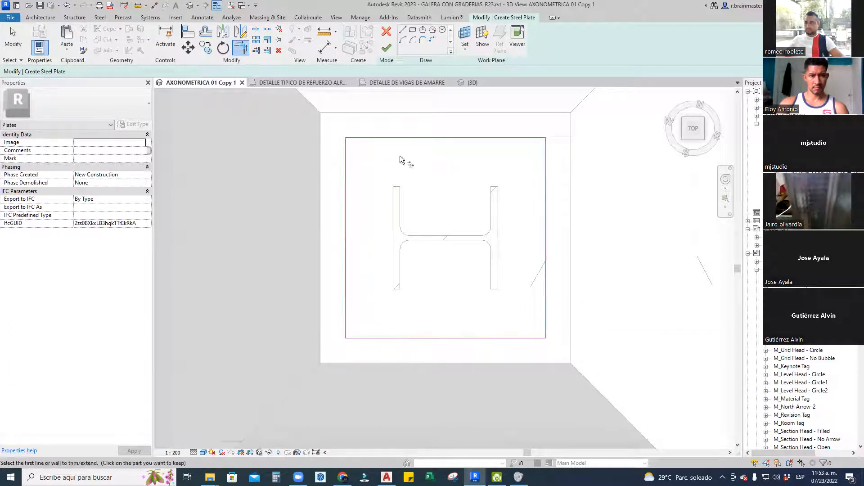
pyautogui.click(386, 48)
# Set the thickness of the base plate on the pedestal to 0.015
pyautogui.scroll(-2, 415, 150)
pyautogui.keyDown('shift'); pyautogui.moveTo(393, 295); pyautogui.dragTo(480, 95, button='middle'); pyautogui.keyUp('shift')
pyautogui.scroll(2, 457, 153)
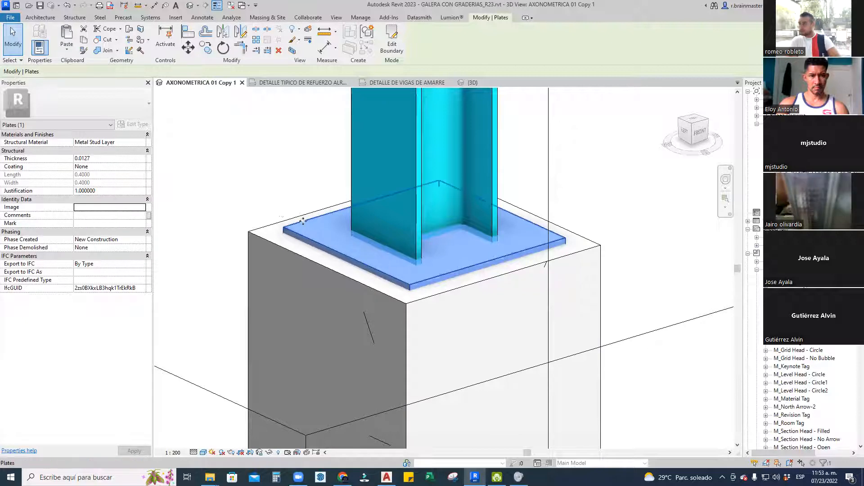
pyautogui.click(101, 158)
pyautogui.write('0')
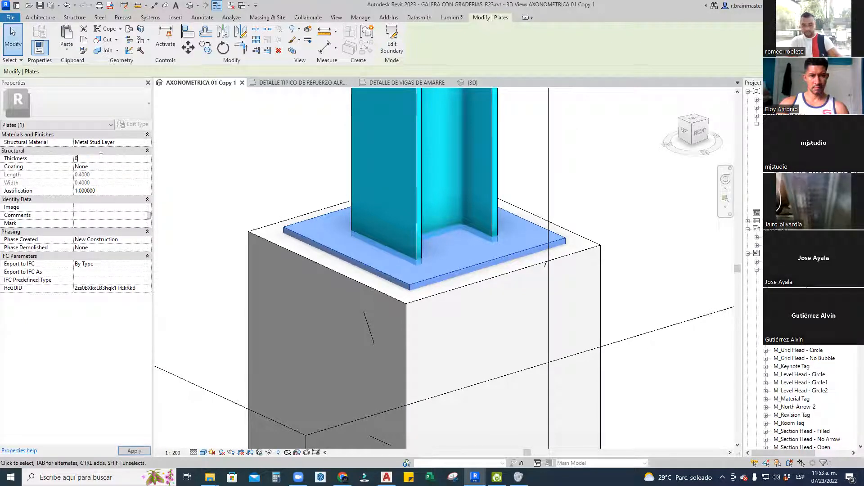
pyautogui.write('.015')
pyautogui.press('Return')
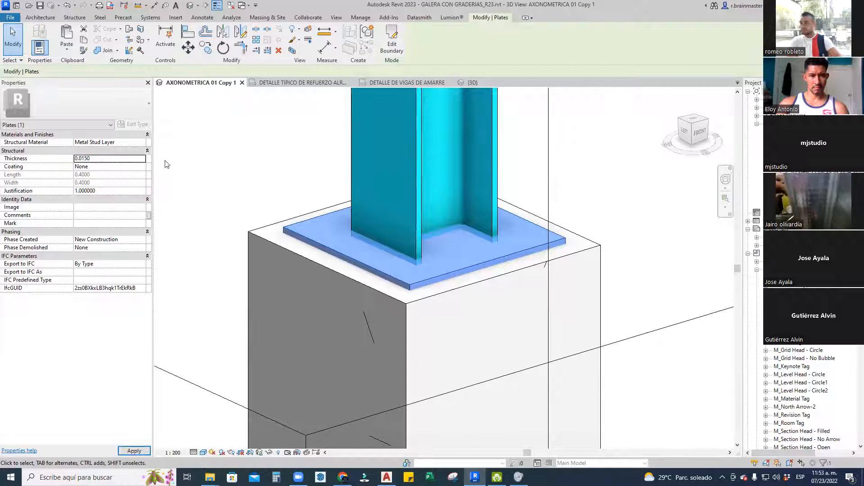
# Inspect how the steel column's base meets the plate, checking the properties of both the column and the plate
pyautogui.scroll(4, 340, 244)
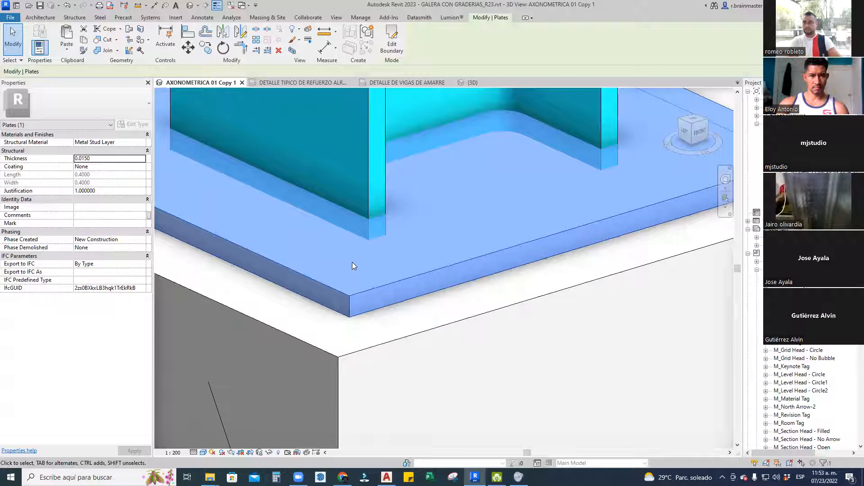
pyautogui.click(369, 201)
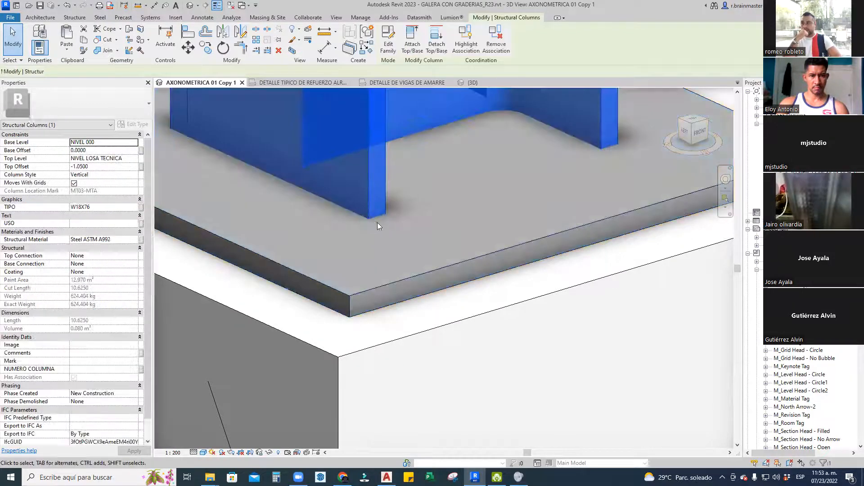
pyautogui.click(377, 289)
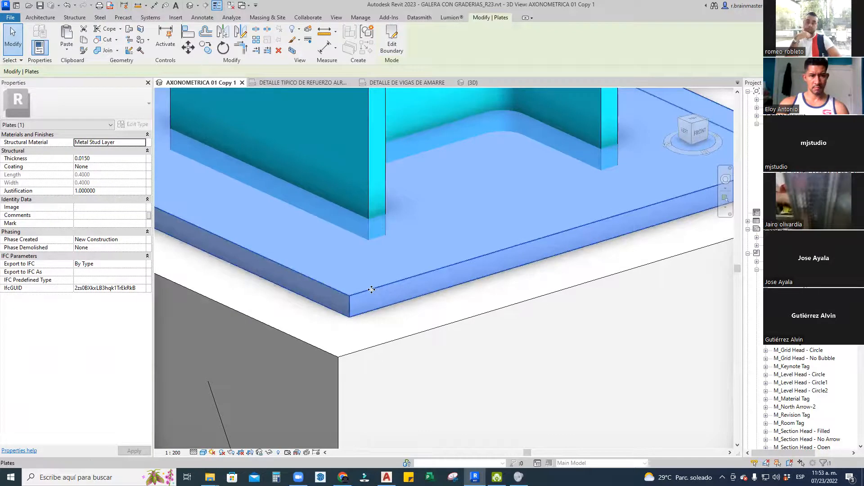
pyautogui.scroll(-2, 371, 284)
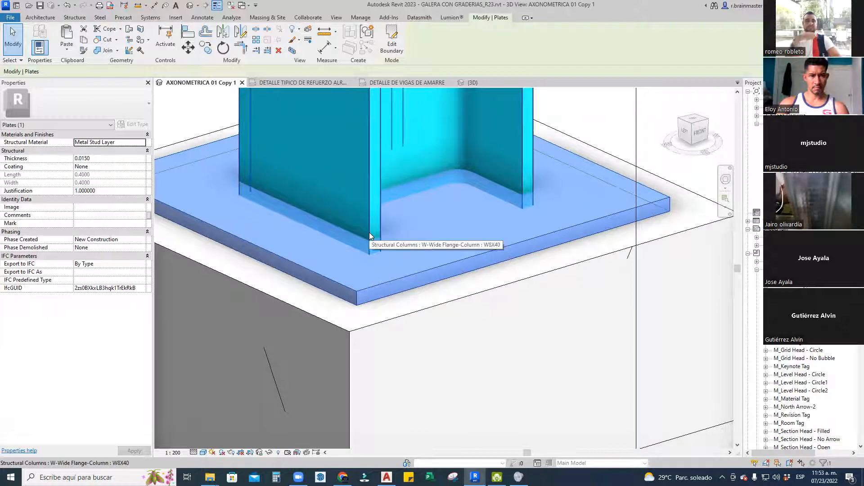
# Examine how the steel column's base meets the base plate on the pedestal, checking the plate's properties
pyautogui.scroll(-2, 369, 232)
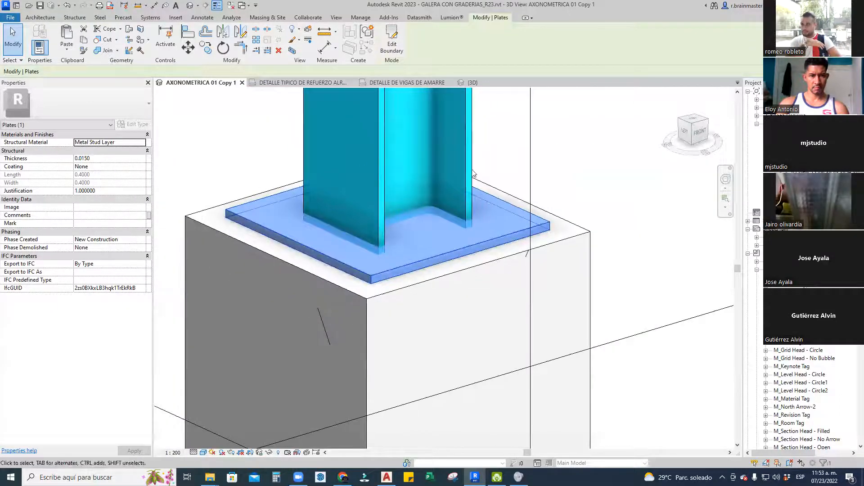
pyautogui.click(594, 193)
pyautogui.scroll(-2, 595, 242)
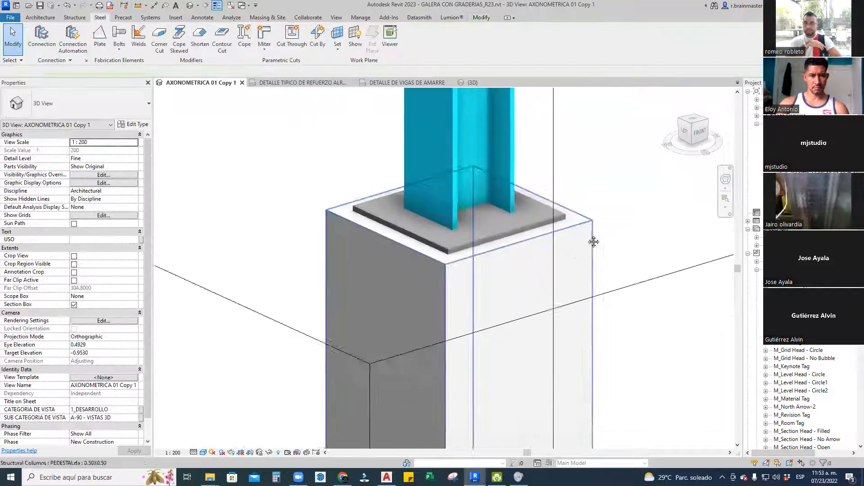
pyautogui.moveTo(593, 241); pyautogui.dragTo(506, 325, button='middle')
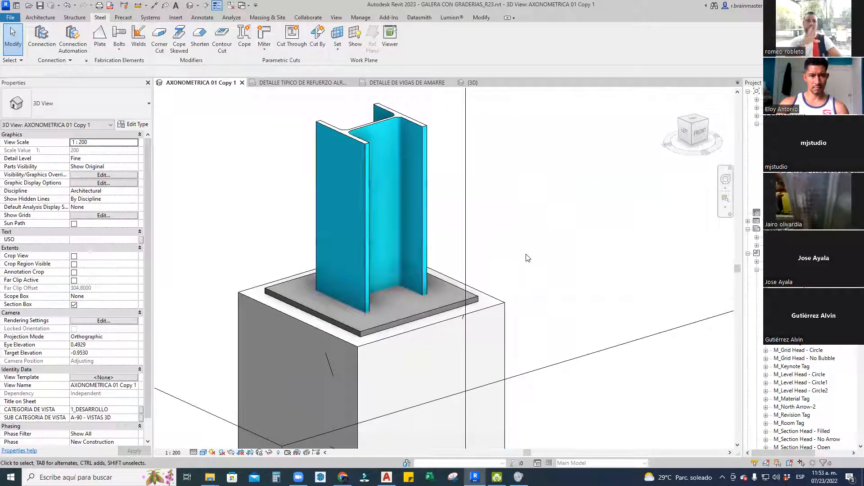
pyautogui.scroll(1, 525, 257)
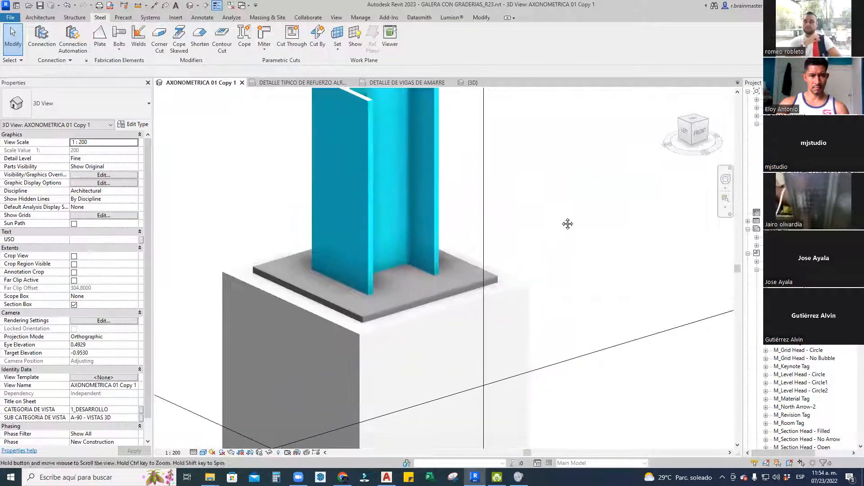
pyautogui.click(429, 299)
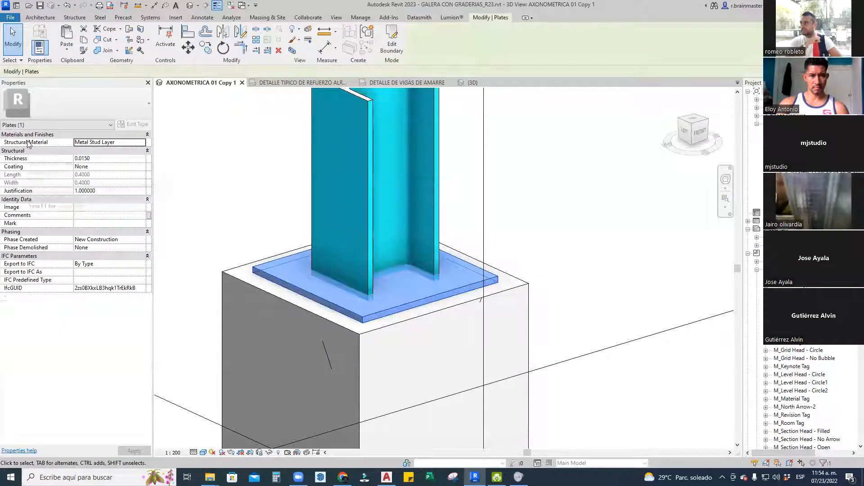
pyautogui.click(253, 207)
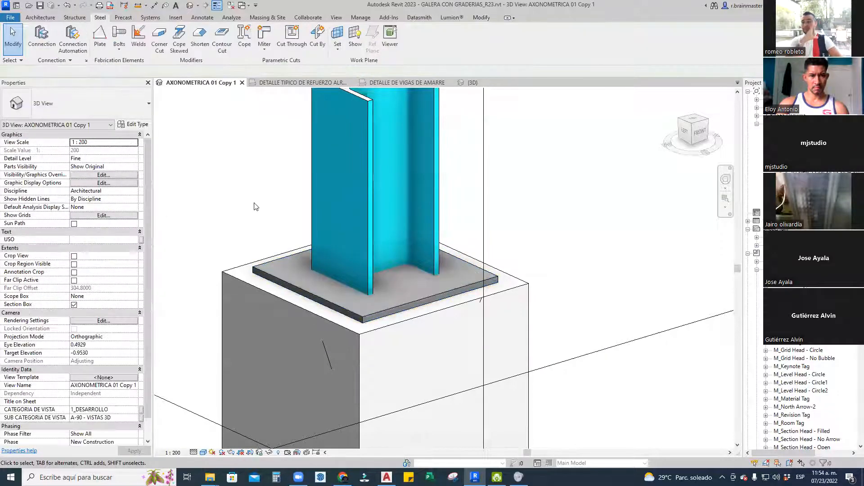
pyautogui.scroll(-1, 266, 195)
pyautogui.moveTo(266, 195); pyautogui.dragTo(303, 234, button='middle')
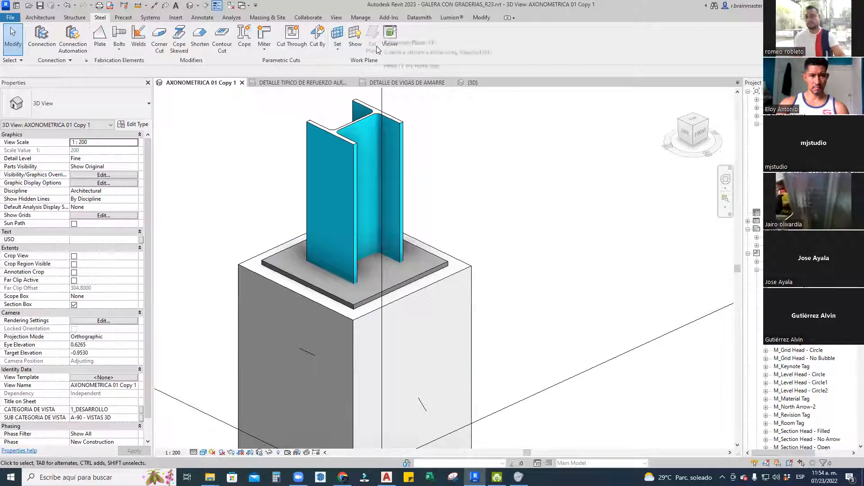
# Apply the Shorten modifier to the steel column at its base end above the plate
pyautogui.click(310, 164)
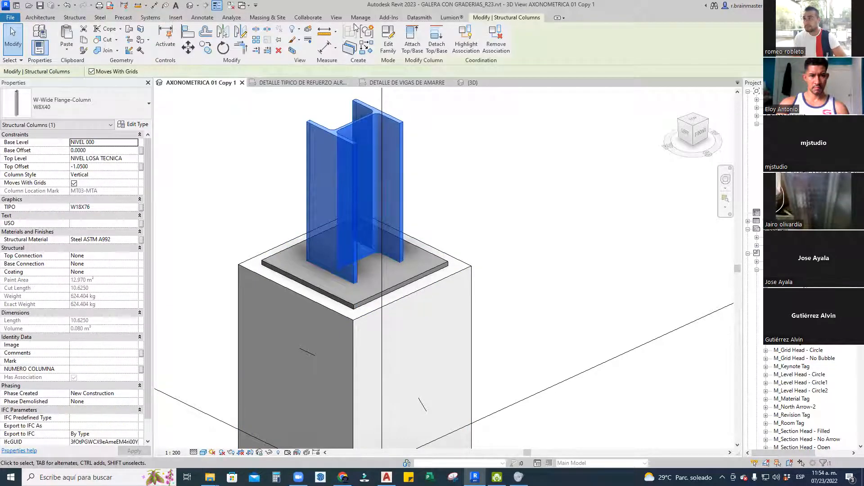
pyautogui.click(103, 20)
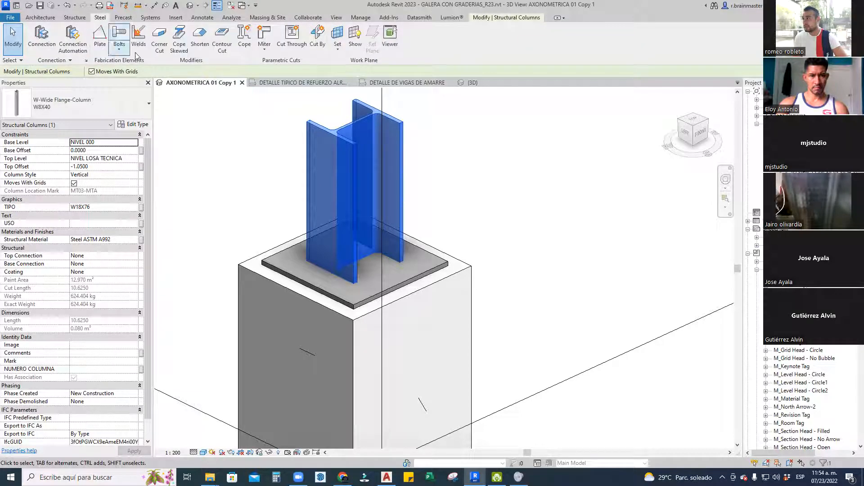
pyautogui.click(201, 44)
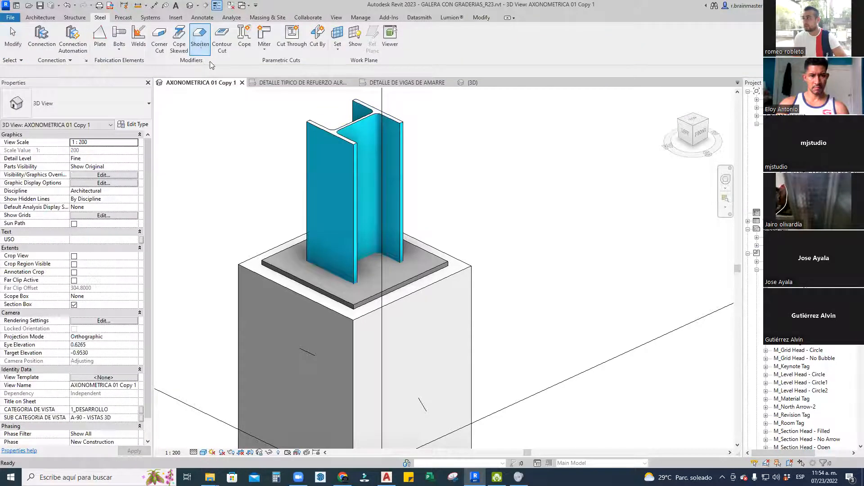
pyautogui.click(355, 211)
pyautogui.keyDown('shift'); pyautogui.moveTo(328, 258); pyautogui.dragTo(627, 158, button='middle'); pyautogui.keyUp('shift')
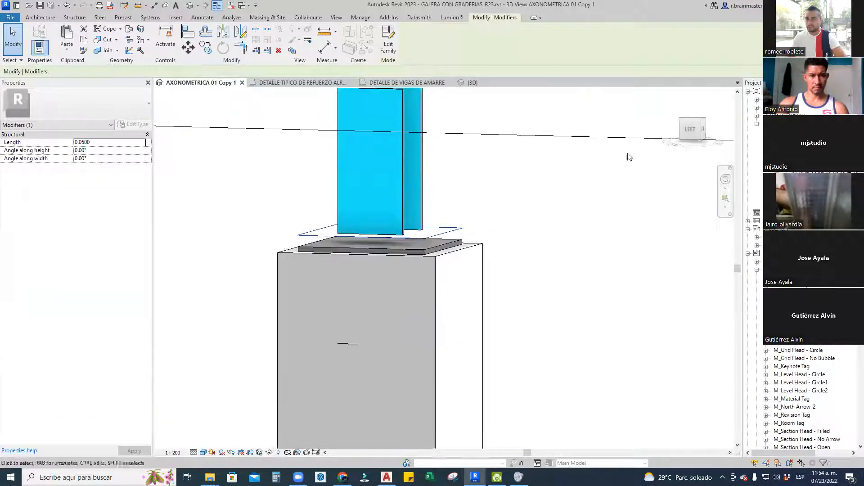
# Reduce the length of the column's shortening modifier so the column's base rests on top of the base plate
pyautogui.click(689, 131)
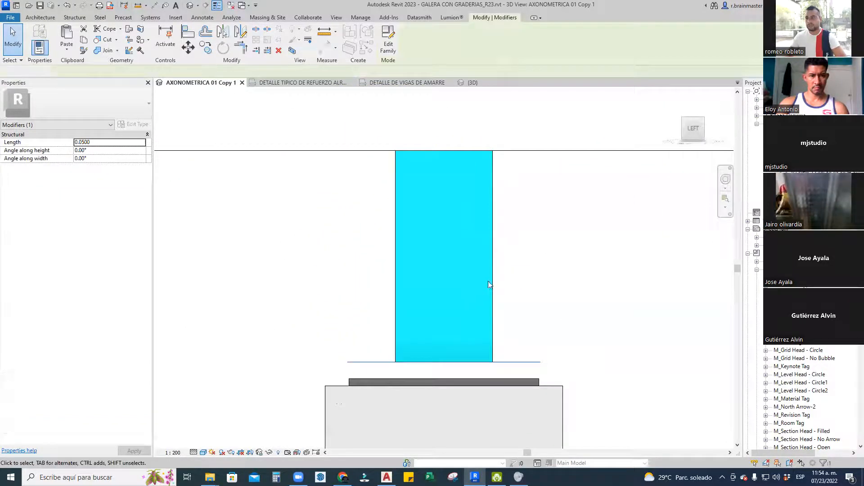
pyautogui.press('Escape')
pyautogui.click(495, 382)
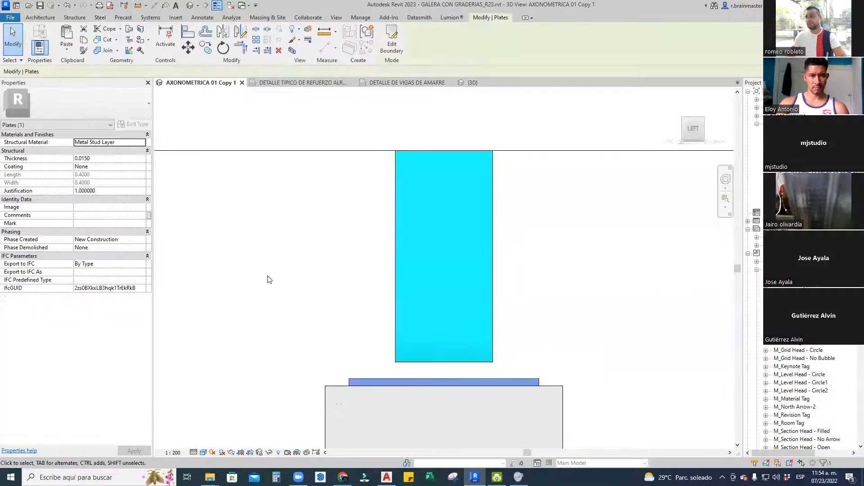
pyautogui.moveTo(337, 279); pyautogui.dragTo(311, 208, button='middle')
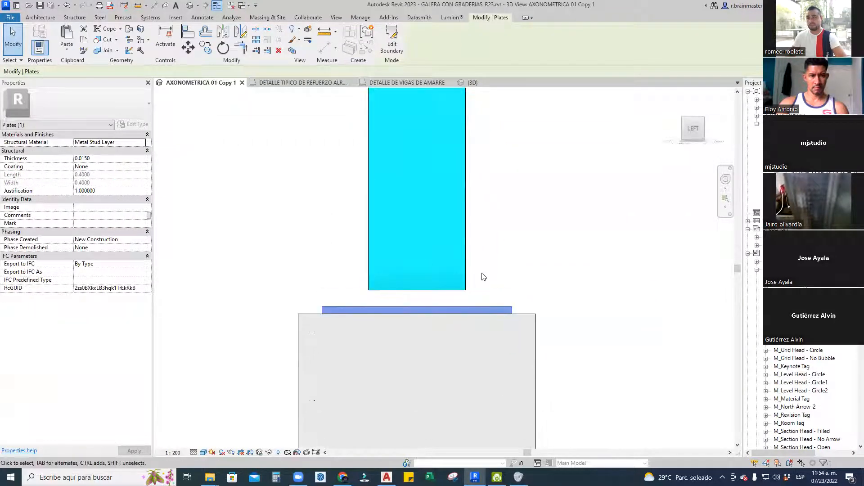
pyautogui.click(484, 277)
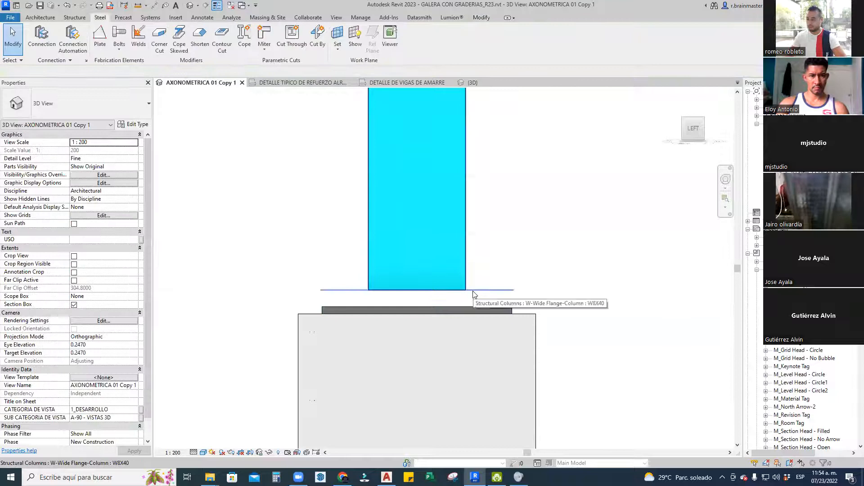
pyautogui.click(489, 290)
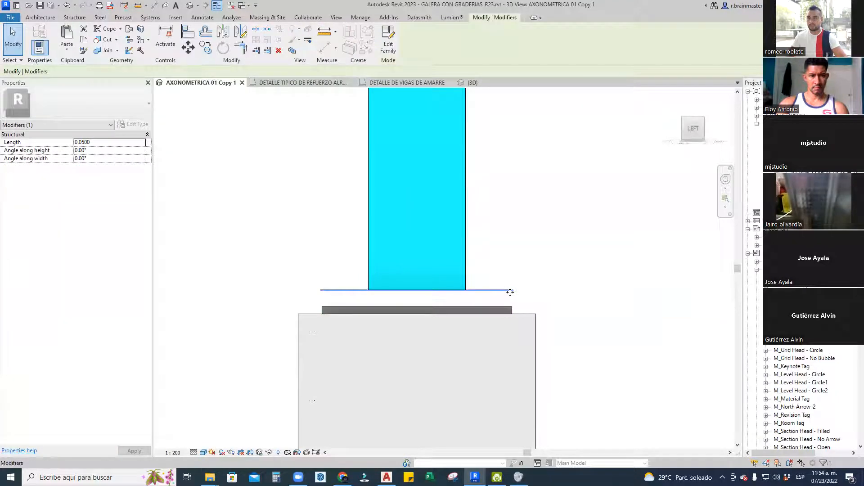
pyautogui.click(115, 145)
pyautogui.write('.0')
pyautogui.press('Return')
# Check in 3D how the shortened column sits on the base plate and pedestal
pyautogui.scroll(-2, 538, 241)
pyautogui.keyDown('shift'); pyautogui.moveTo(539, 241); pyautogui.dragTo(423, 319, button='middle'); pyautogui.keyUp('shift')
pyautogui.press('Escape')
pyautogui.scroll(-2, 436, 319)
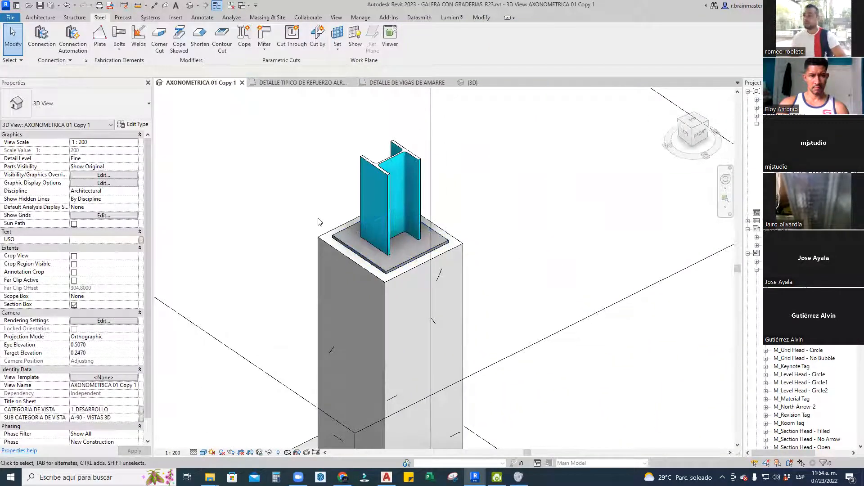
pyautogui.scroll(2, 375, 229)
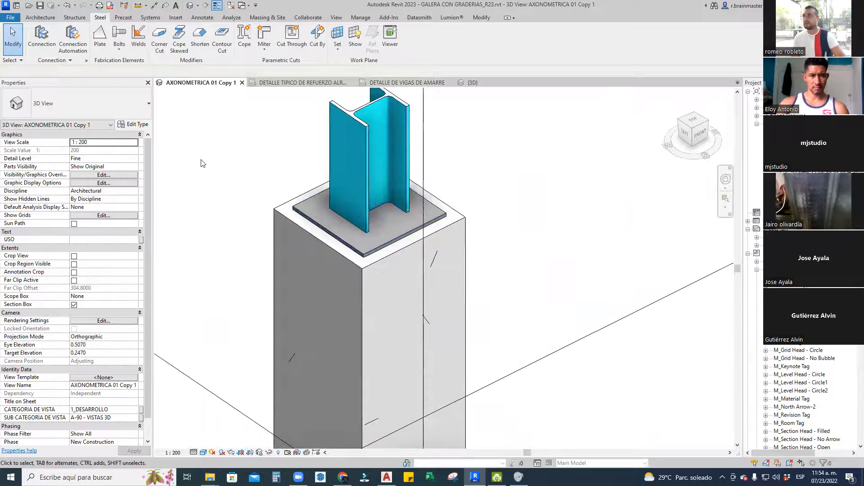
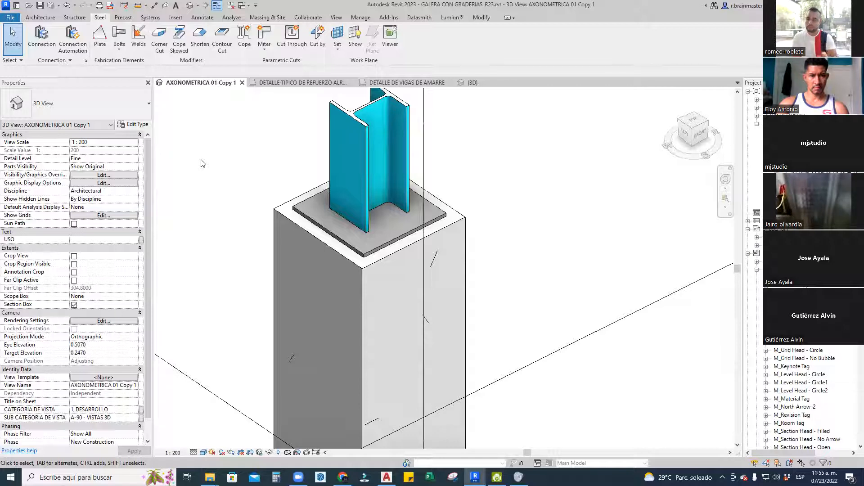
pyautogui.scroll(-3, 284, 180)
pyautogui.scroll(1, 351, 184)
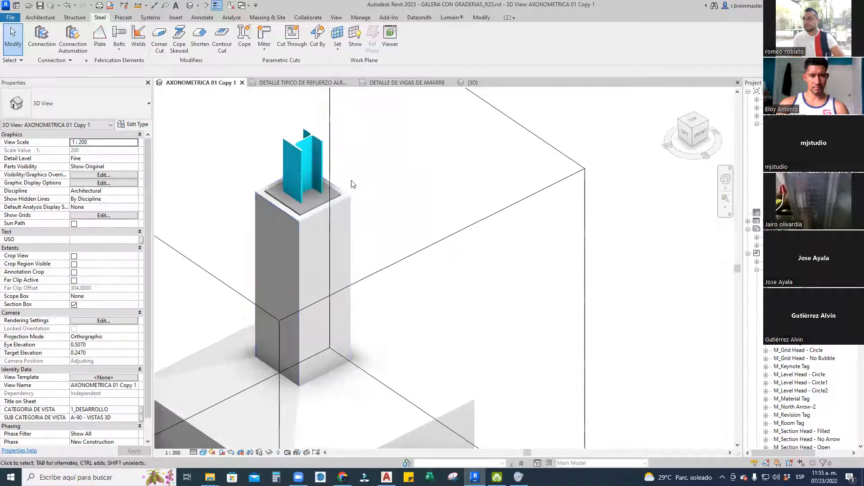
pyautogui.moveTo(353, 184); pyautogui.dragTo(377, 185, button='middle')
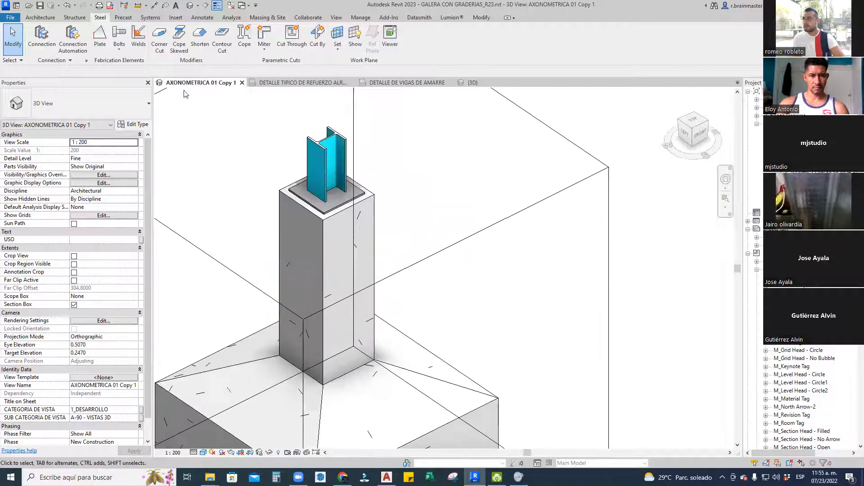
# Start a new steel plate with the column's outer flange face as work plane and view it from the left
pyautogui.click(101, 40)
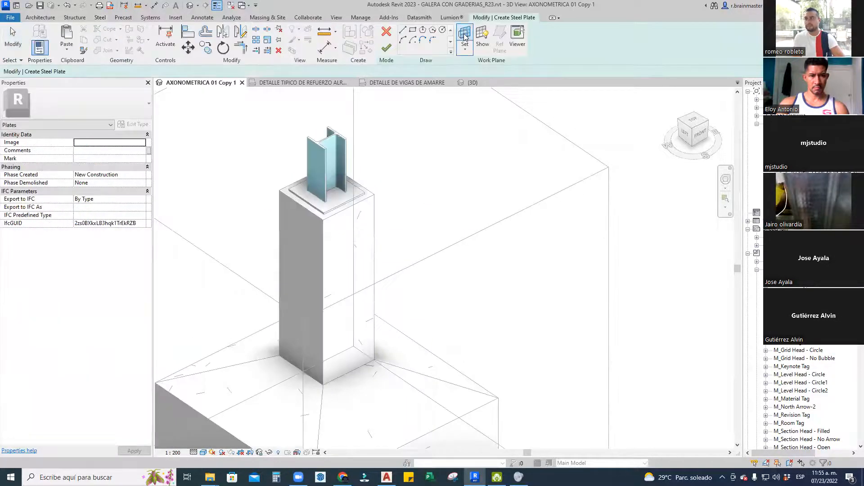
pyautogui.click(465, 49)
pyautogui.click(494, 86)
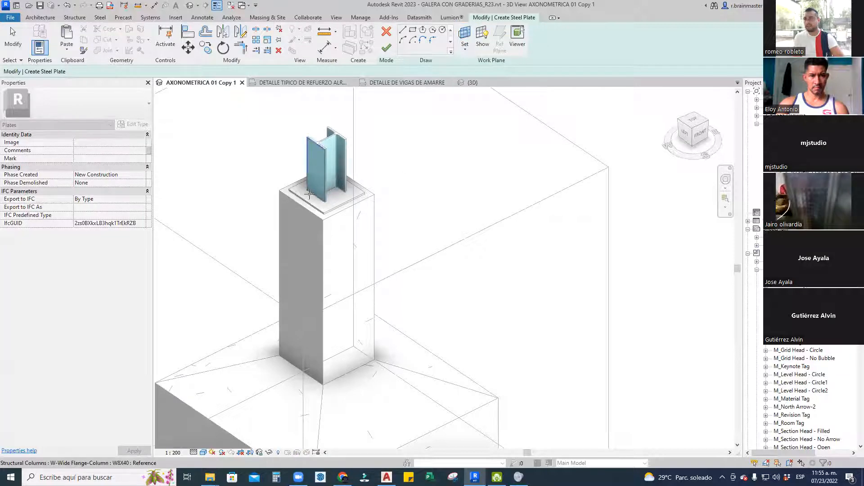
pyautogui.scroll(3, 311, 193)
pyautogui.click(339, 180)
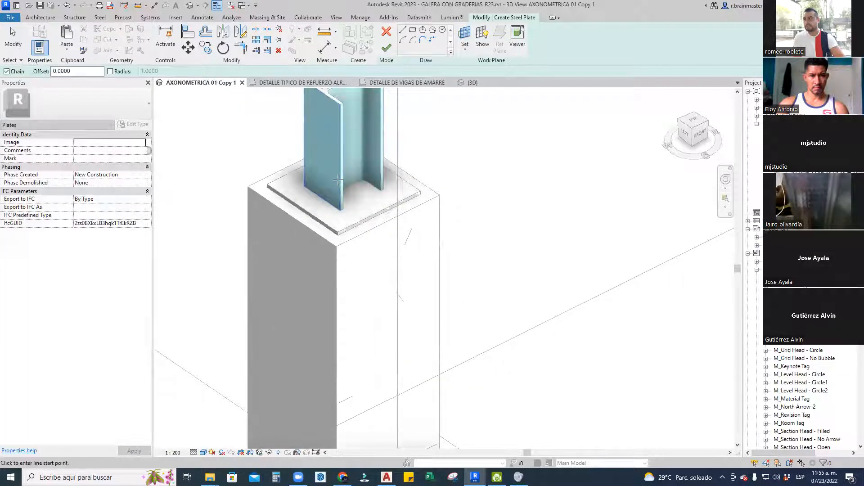
pyautogui.click(683, 135)
pyautogui.scroll(5, 485, 151)
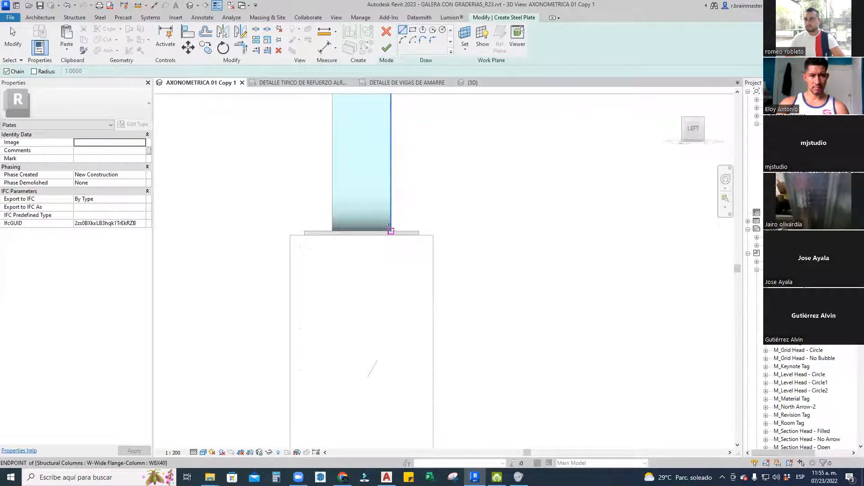
# Sketch a 0.15 vertical line up the flange edge from the column's base corner and a 0.05 horizontal line outward from its upper end
pyautogui.click(391, 231)
pyautogui.write('0.15')
pyautogui.press('Return')
pyautogui.write('.05')
pyautogui.press('Return')
pyautogui.press('Escape')
# Sketch a horizontal line along the top of the base plate and a sloped line joining the upper line's end to the plate's edge
pyautogui.click(391, 232)
pyautogui.scroll(3, 401, 232)
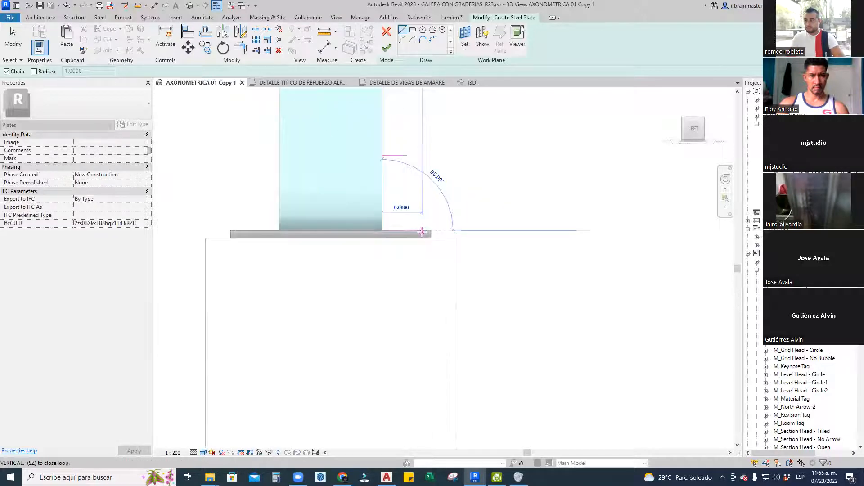
pyautogui.click(451, 231)
pyautogui.press('Escape')
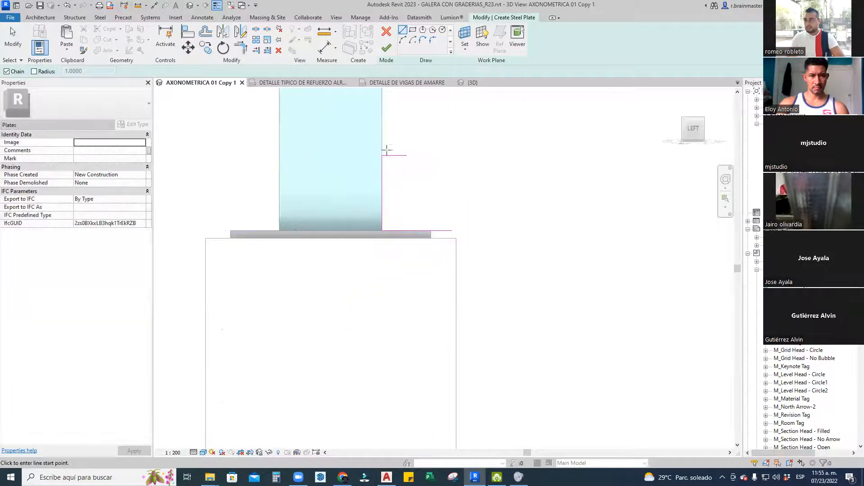
pyautogui.click(407, 156)
pyautogui.click(430, 231)
pyautogui.press('Escape')
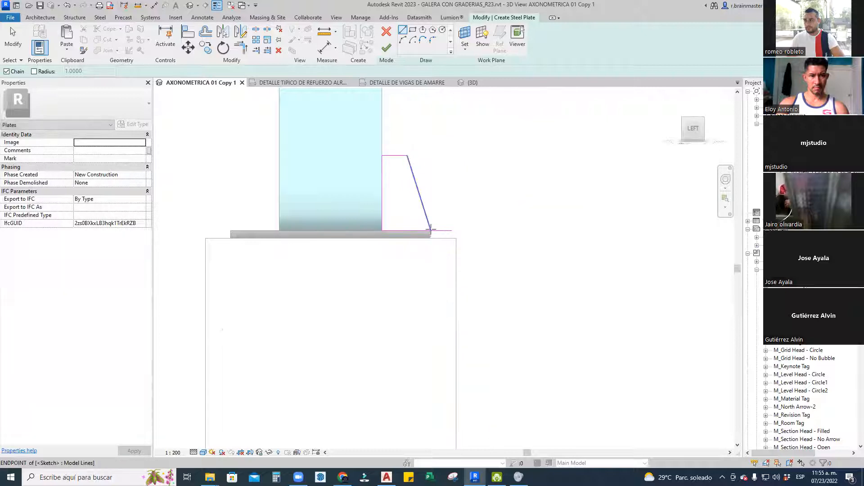
# Trim the overhanging bottom line to the sloped line and finish the stiffener plate sketch
pyautogui.press('t')
pyautogui.press('r')
pyautogui.click(424, 231)
pyautogui.click(429, 225)
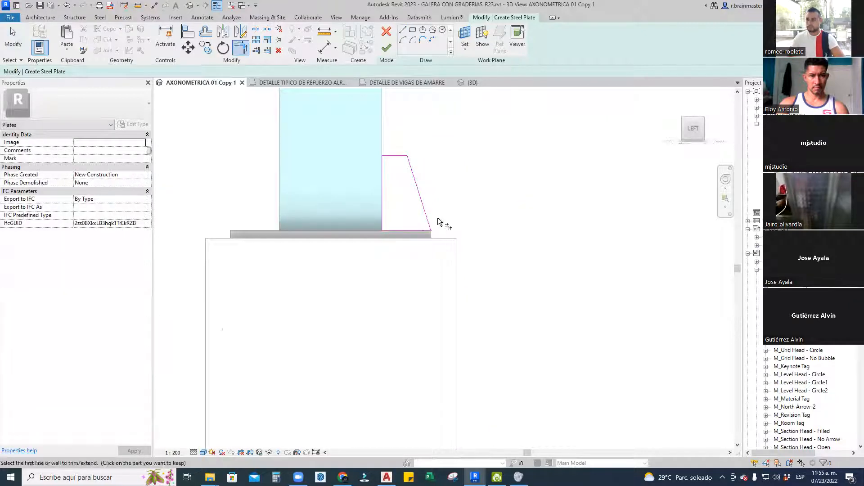
pyautogui.scroll(-2, 439, 218)
pyautogui.keyDown('shift'); pyautogui.moveTo(455, 218); pyautogui.dragTo(402, 330, button='middle'); pyautogui.keyUp('shift')
pyautogui.click(386, 48)
# Set the thickness of the new stiffener plate beside the column flange to 0.015
pyautogui.scroll(4, 384, 284)
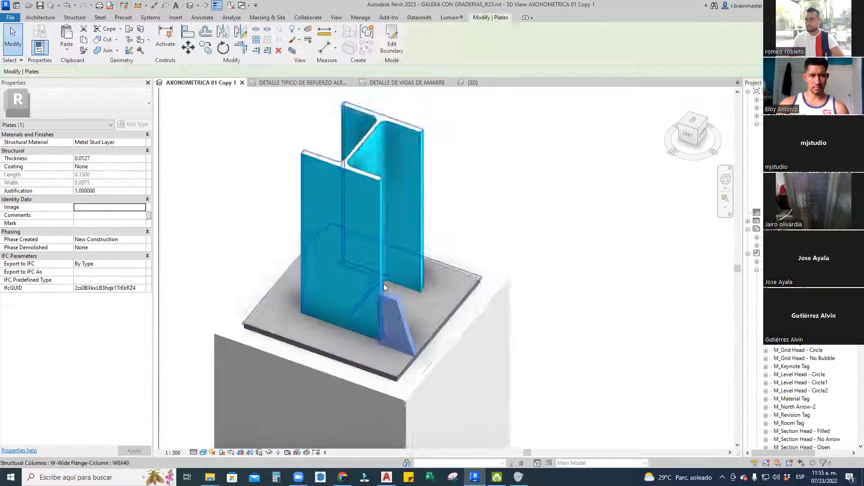
pyautogui.doubleClick(109, 158)
pyautogui.write('.0')
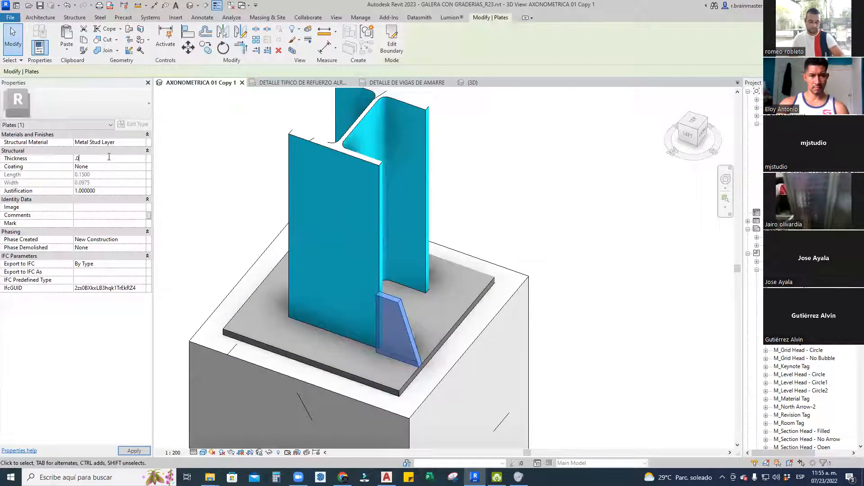
pyautogui.press('Return')
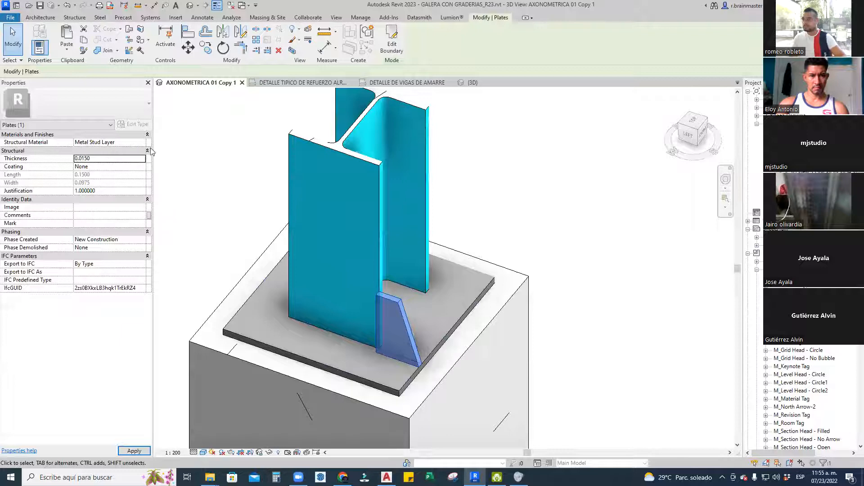
# Align the stiffener plate with the face of the column flange so the two are flush
pyautogui.keyDown('shift'); pyautogui.moveTo(410, 238); pyautogui.dragTo(443, 225, button='middle'); pyautogui.keyUp('shift')
pyautogui.scroll(5, 392, 193)
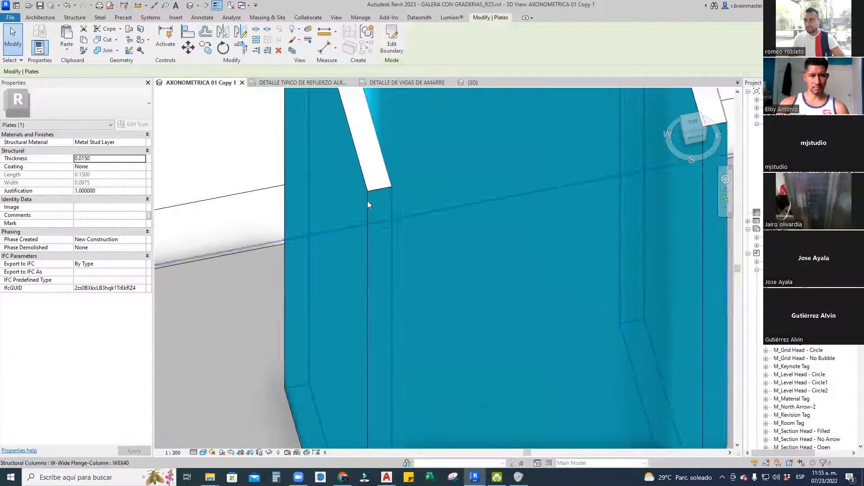
pyautogui.scroll(-5, 385, 217)
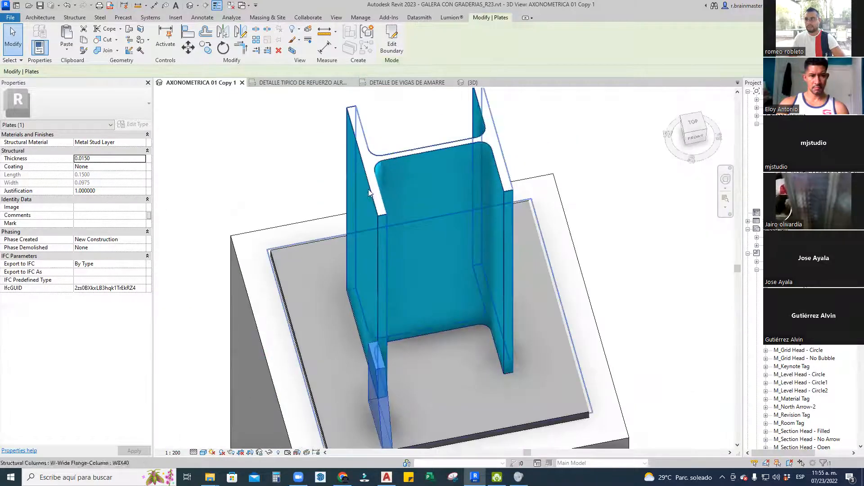
pyautogui.scroll(5, 361, 243)
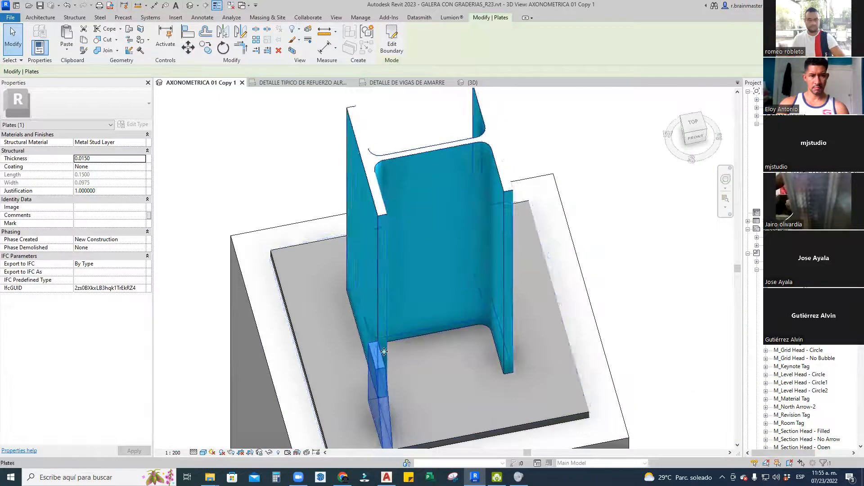
pyautogui.moveTo(357, 242); pyautogui.dragTo(392, 246, button='middle')
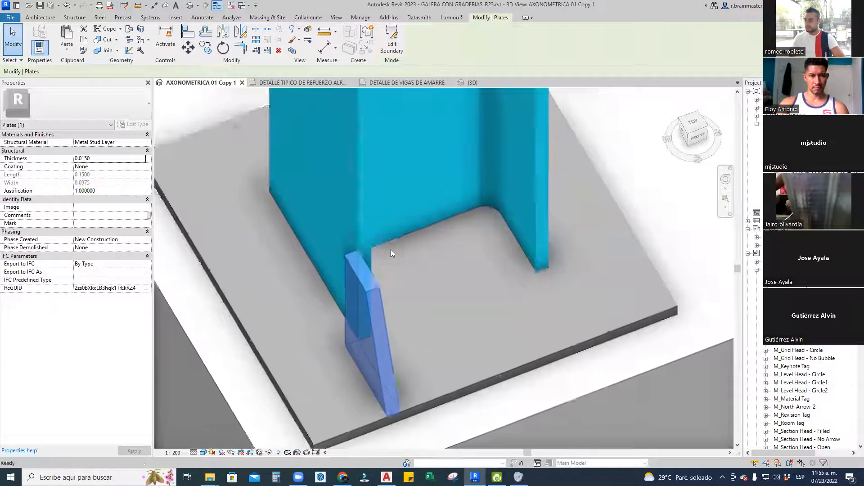
pyautogui.press('a')
pyautogui.press('l')
pyautogui.click(357, 214)
pyautogui.click(358, 280)
pyautogui.press('Escape')
# Mirror a copy of the stiffener plate to the flange's other edge, using a vertical axis from the base plate's midpoint
pyautogui.scroll(-3, 370, 279)
pyautogui.keyDown('shift'); pyautogui.moveTo(370, 278); pyautogui.dragTo(455, 319, button='middle'); pyautogui.keyUp('shift')
pyautogui.click(691, 144)
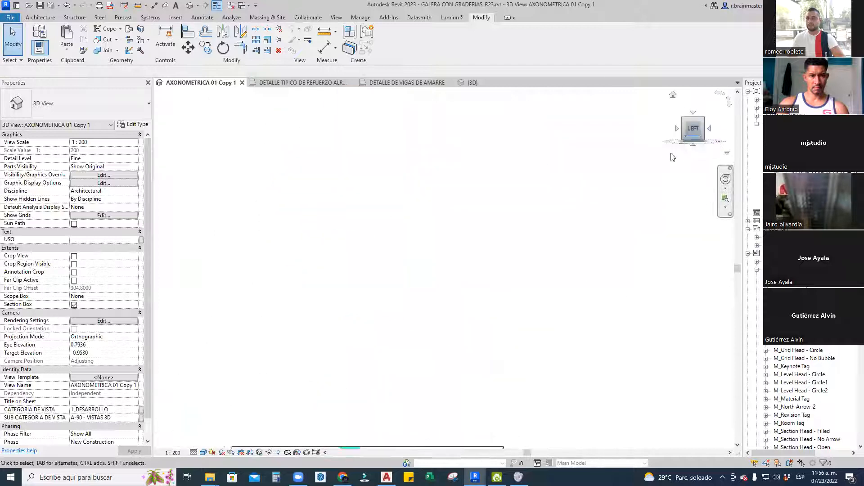
pyautogui.click(454, 179)
pyautogui.press('d')
pyautogui.press('m')
pyautogui.click(436, 187)
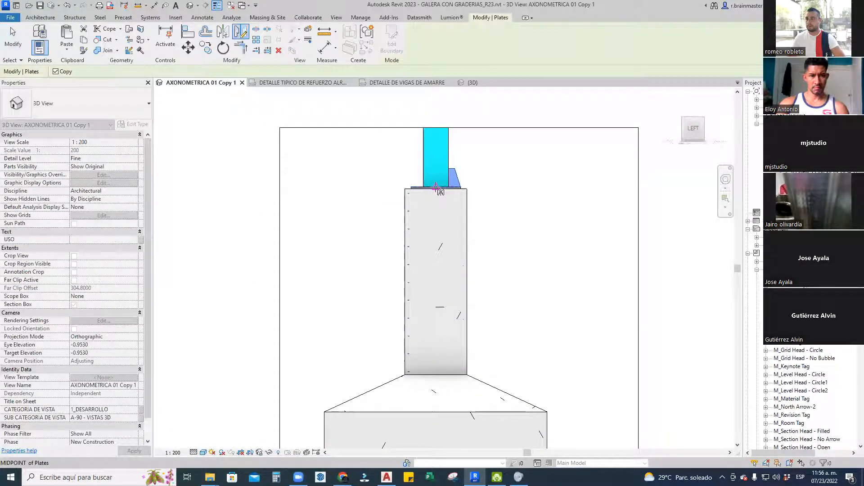
pyautogui.click(436, 220)
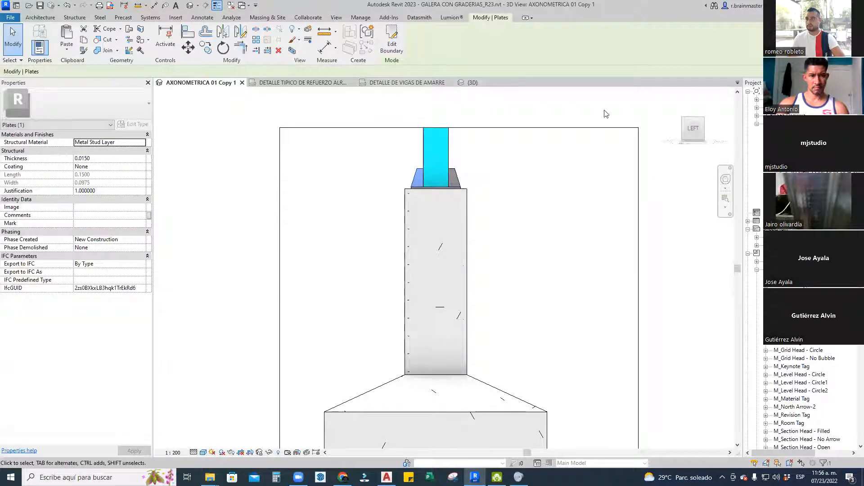
# Copy the two stiffener plates from their column flange to the opposite flange in the top view
pyautogui.click(696, 115)
pyautogui.scroll(-5, 371, 220)
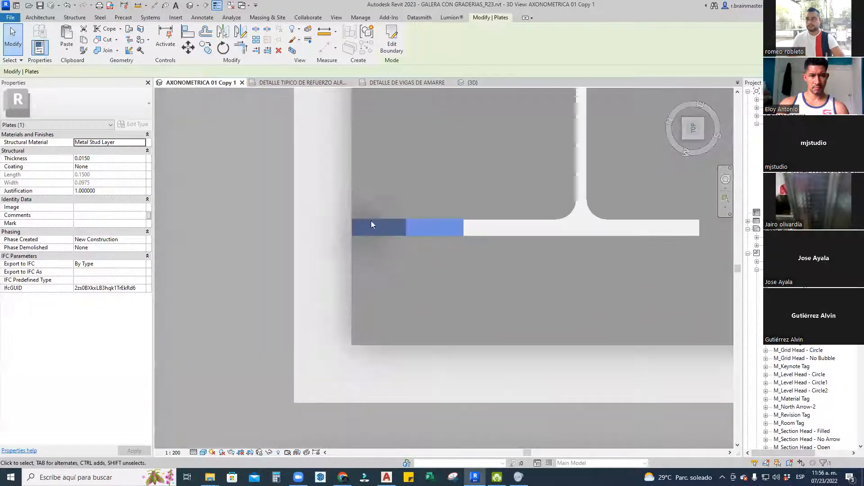
pyautogui.keyDown('ctrl'); pyautogui.click(553, 217); pyautogui.keyUp('ctrl')
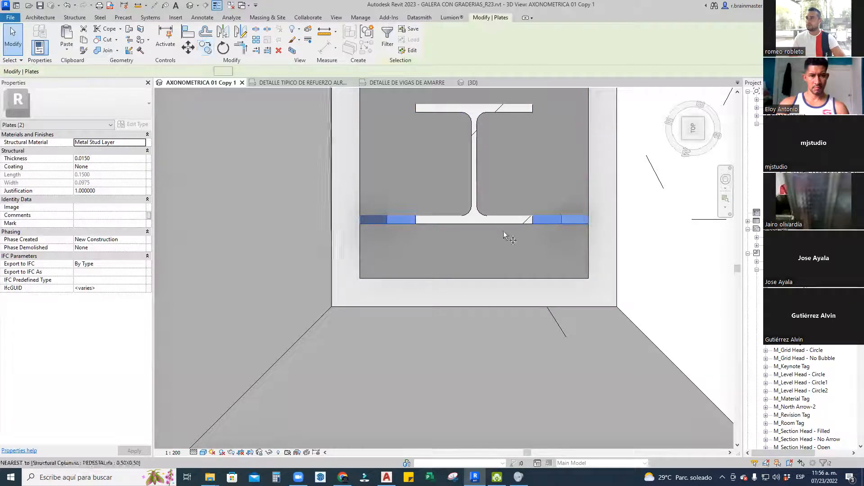
pyautogui.click(206, 47)
pyautogui.click(403, 213)
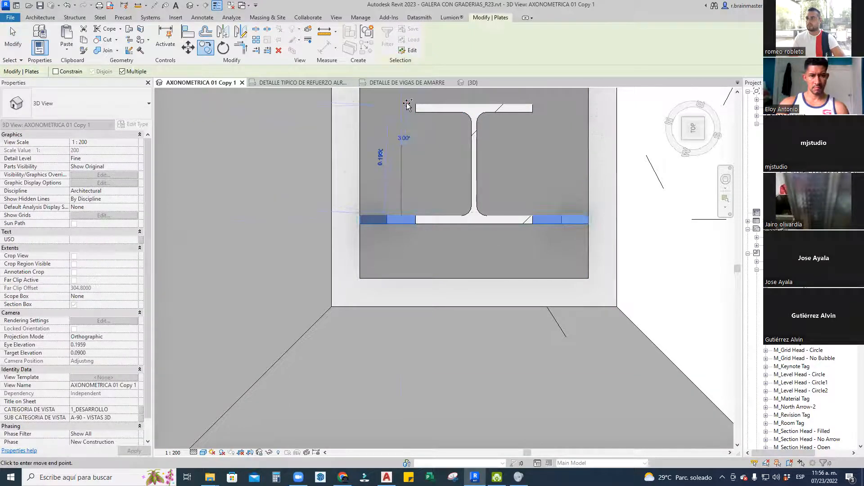
pyautogui.click(402, 109)
pyautogui.scroll(2, 424, 132)
pyautogui.moveTo(425, 132); pyautogui.dragTo(434, 214, button='middle')
pyautogui.press('Escape')
pyautogui.press('Escape')
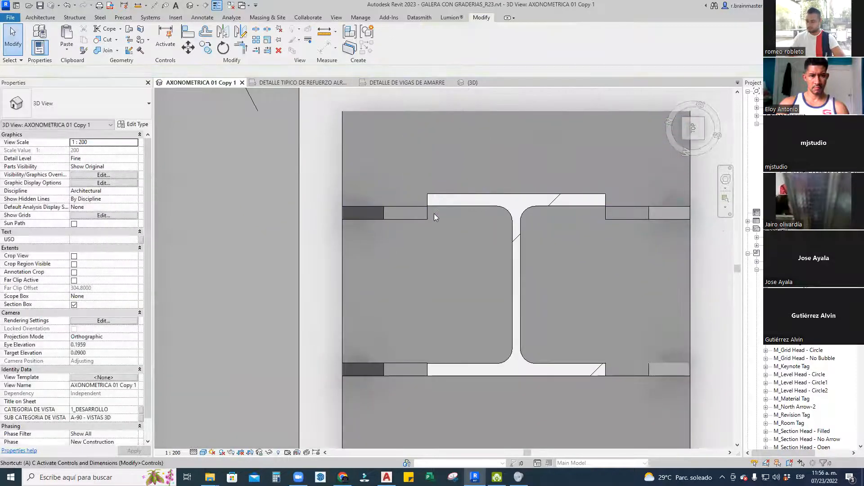
# Align both copied stiffener plates with the outer face of the second column flange
pyautogui.press('a')
pyautogui.press('l')
pyautogui.click(454, 193)
pyautogui.click(407, 207)
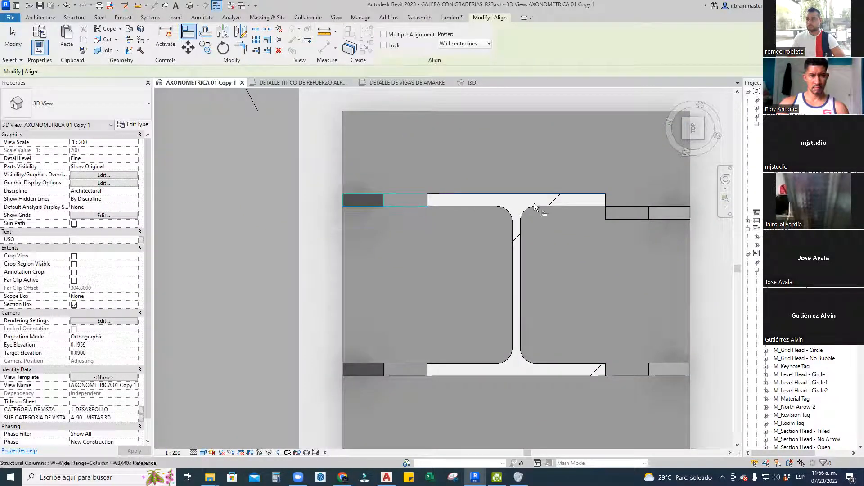
pyautogui.click(571, 197)
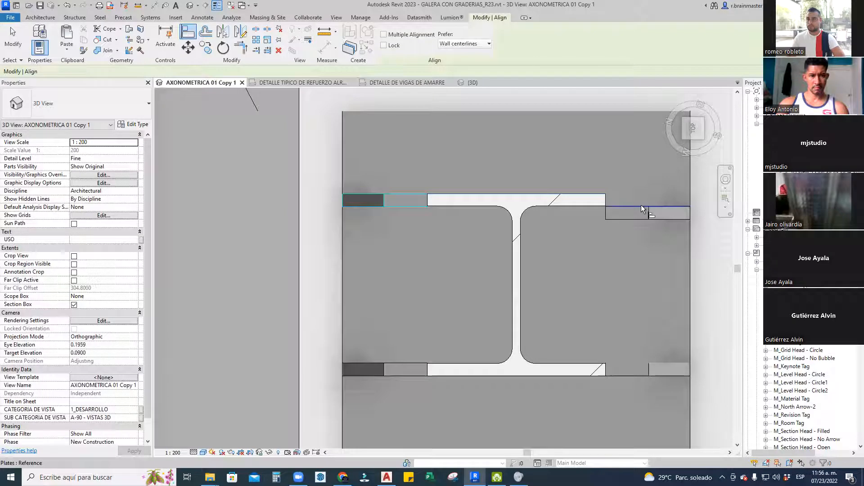
pyautogui.click(612, 205)
pyautogui.press('Escape')
pyautogui.press('Escape')
pyautogui.click(189, 6)
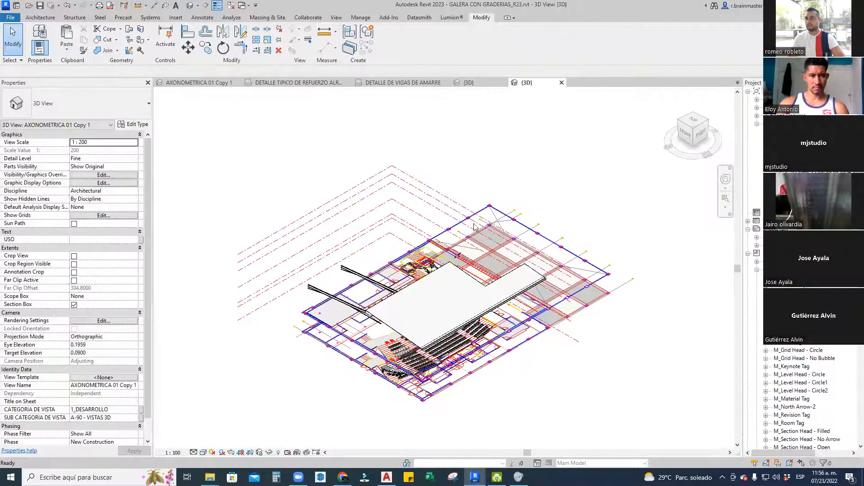
pyautogui.click(562, 83)
pyautogui.scroll(-3, 458, 237)
pyautogui.keyDown('shift'); pyautogui.moveTo(467, 270); pyautogui.dragTo(452, 284, button='middle'); pyautogui.keyUp('shift')
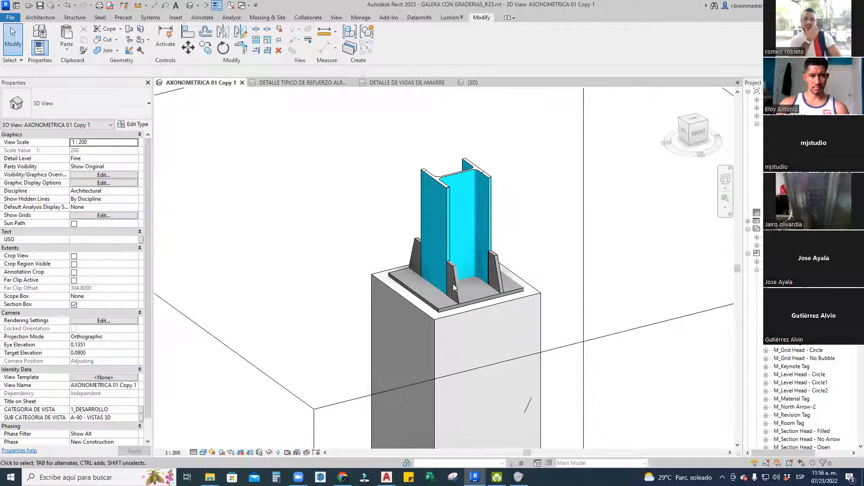
pyautogui.click(454, 287)
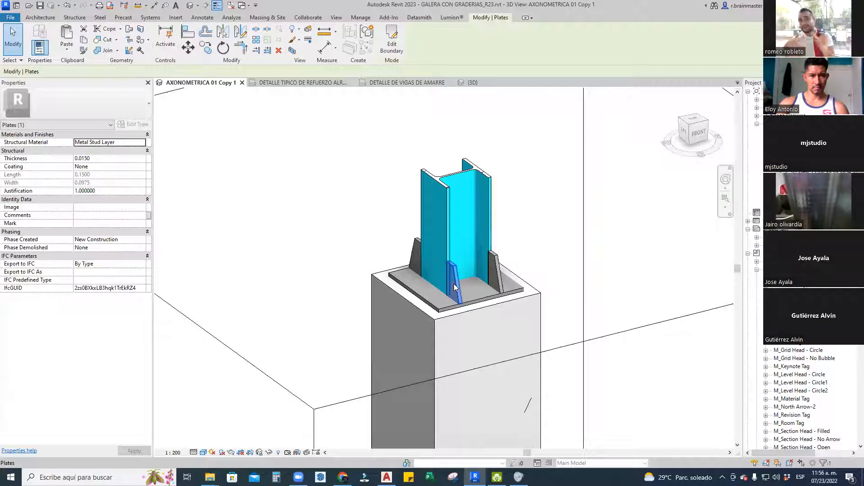
pyautogui.keyDown('shift'); pyautogui.moveTo(506, 248); pyautogui.dragTo(352, 171, button='middle'); pyautogui.keyUp('shift')
pyautogui.click(204, 47)
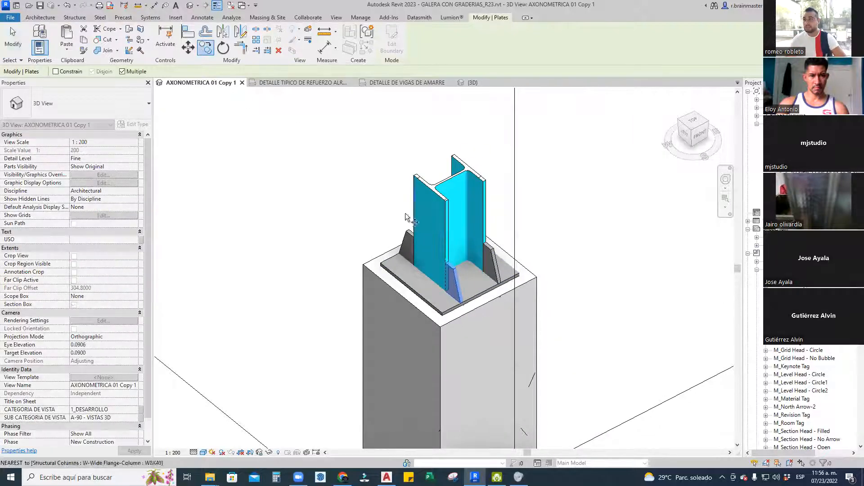
pyautogui.press('Escape')
# Try to rotate a copy of the selected stiffener plate about a newly placed center of rotation in the top view
pyautogui.click(694, 129)
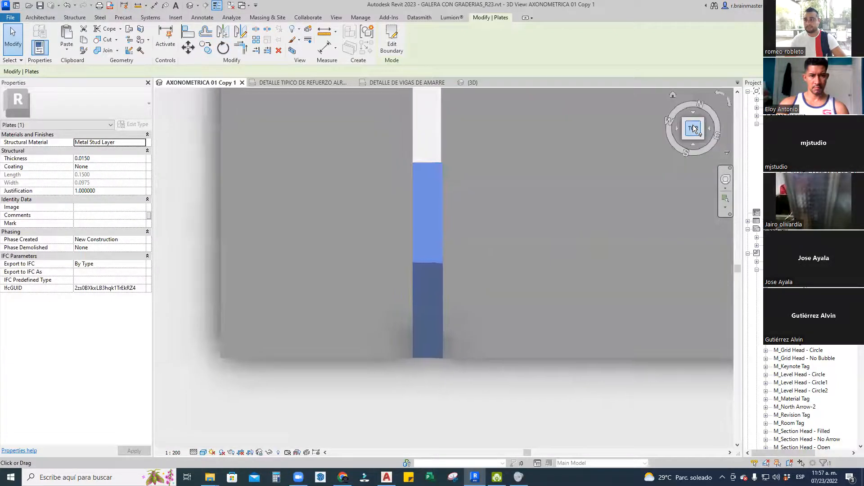
pyautogui.scroll(-3, 409, 313)
pyautogui.scroll(-2, 450, 260)
pyautogui.moveTo(413, 248)
pyautogui.mouseDown(button='middle')
pyautogui.moveTo(420, 240)
pyautogui.moveTo(420, 261)
pyautogui.mouseUp(button='middle')
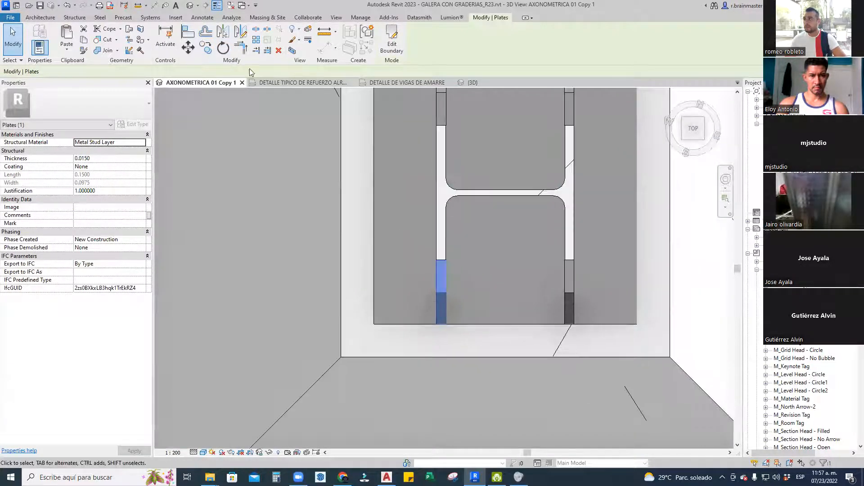
pyautogui.click(224, 48)
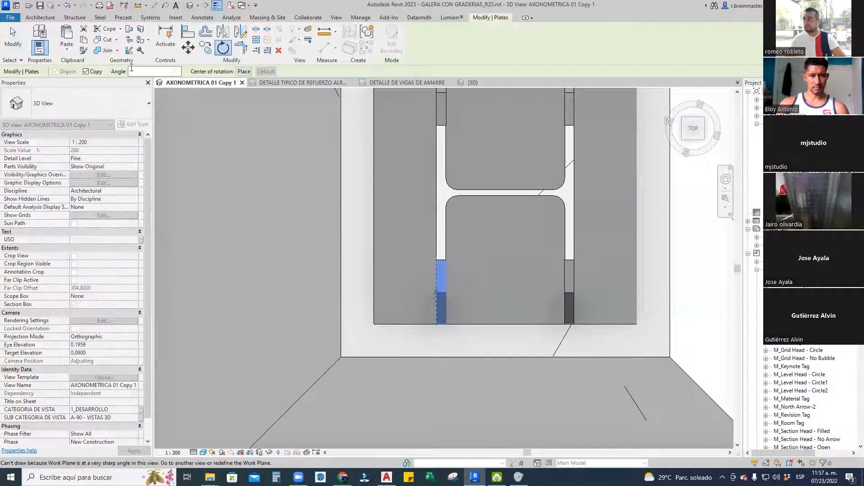
pyautogui.click(243, 72)
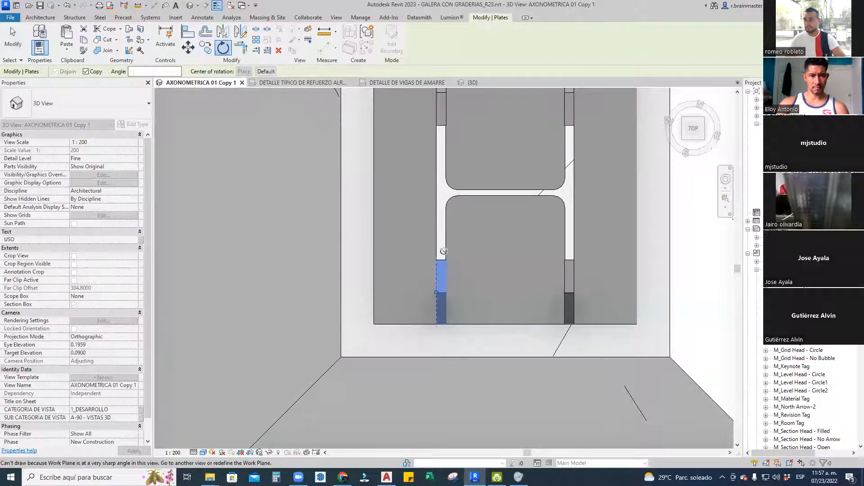
pyautogui.click(429, 339)
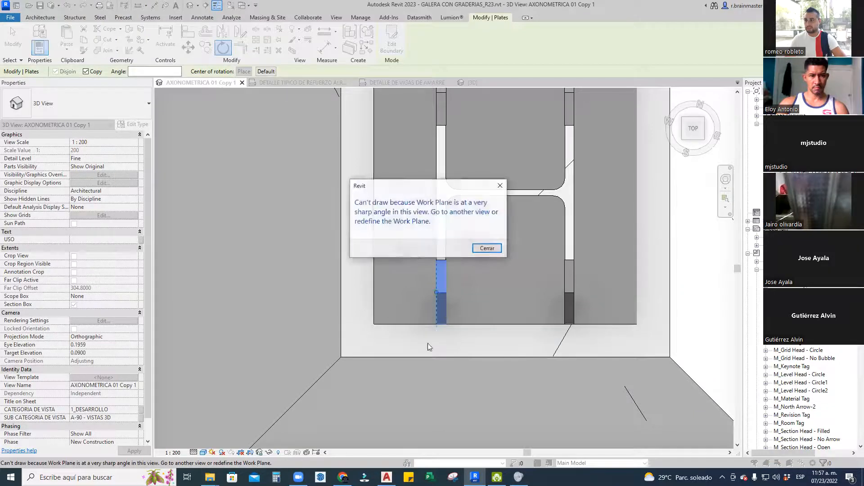
pyautogui.click(490, 248)
pyautogui.press('Escape')
pyautogui.press('Escape')
# Start a new steel plate sketch with the narrow edge face of the column flange as its work plane
pyautogui.scroll(-2, 478, 264)
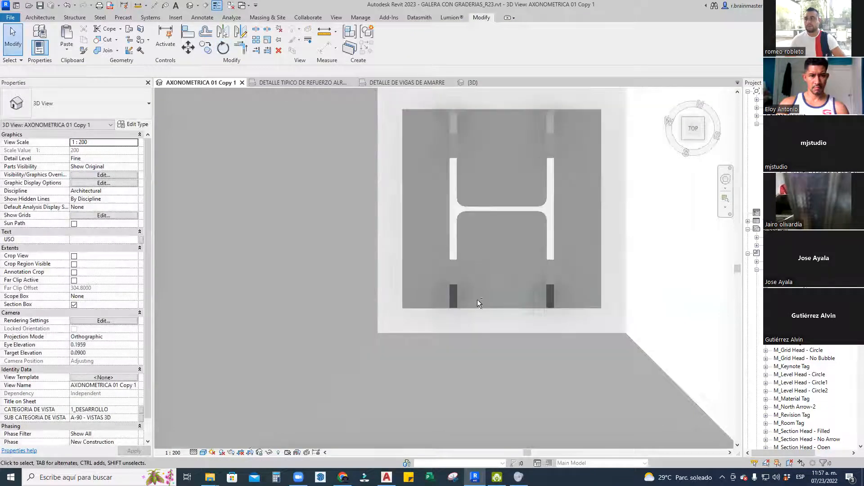
pyautogui.keyDown('shift'); pyautogui.moveTo(477, 299); pyautogui.dragTo(535, 237, button='middle'); pyautogui.keyUp('shift')
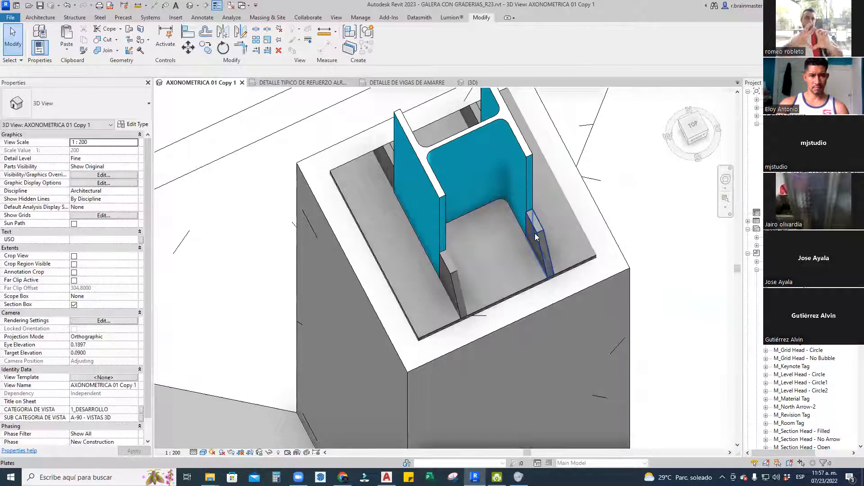
pyautogui.keyDown('shift'); pyautogui.moveTo(497, 232); pyautogui.dragTo(504, 230, button='middle'); pyautogui.keyUp('shift')
pyautogui.scroll(3, 477, 266)
pyautogui.keyDown('shift'); pyautogui.moveTo(468, 257); pyautogui.dragTo(477, 222, button='middle'); pyautogui.keyUp('shift')
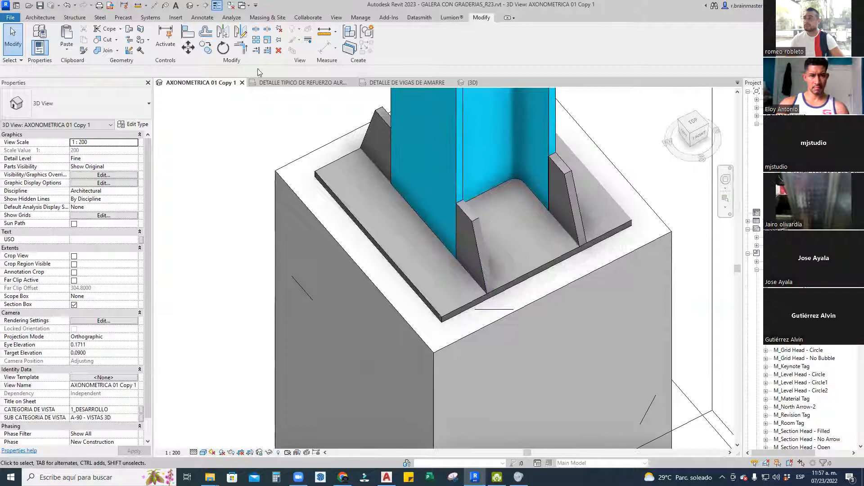
pyautogui.click(100, 17)
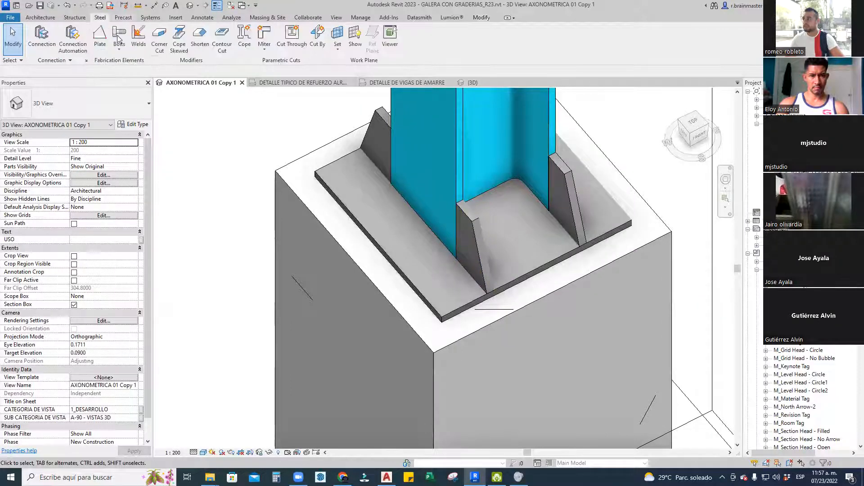
pyautogui.click(112, 39)
pyautogui.click(465, 48)
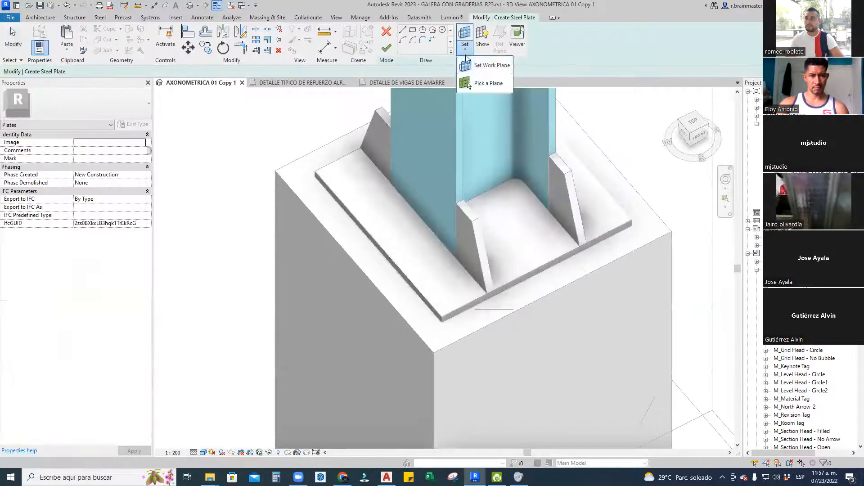
pyautogui.click(473, 84)
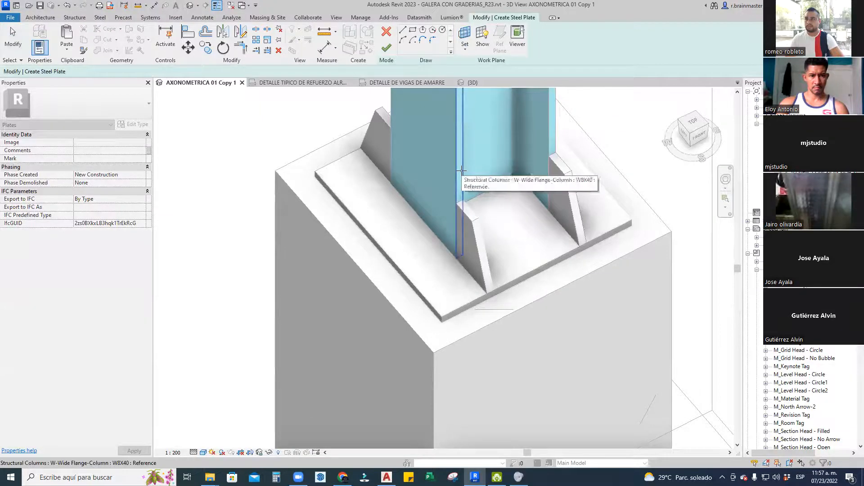
pyautogui.click(462, 171)
# Sketch a 0.05 horizontal line outward from the existing stiffener's upper corner and a longer one outward from the column's base corner
pyautogui.click(402, 32)
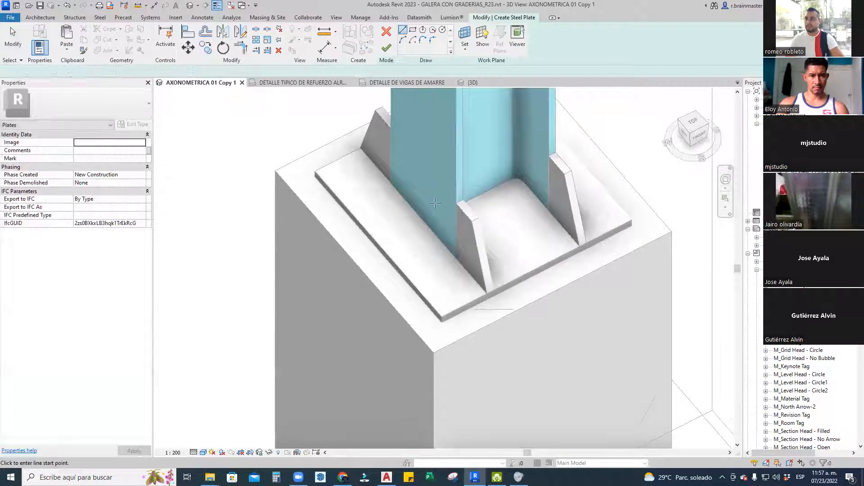
pyautogui.click(457, 203)
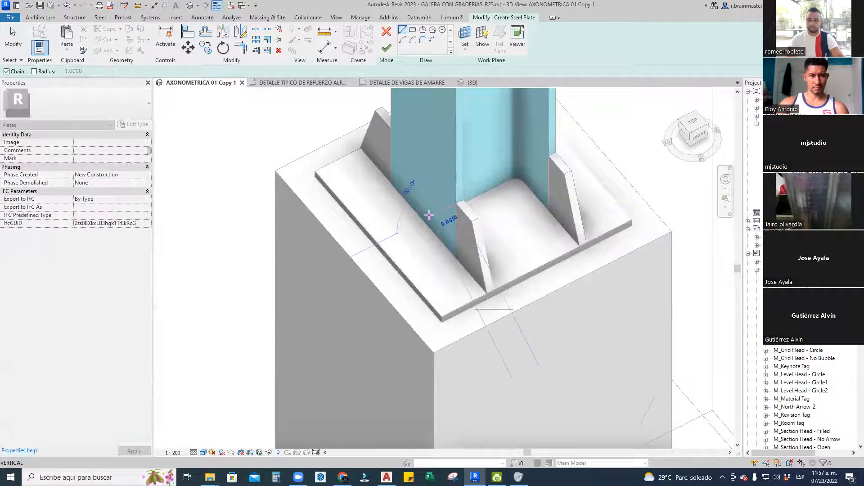
pyautogui.write('.05')
pyautogui.press('Return')
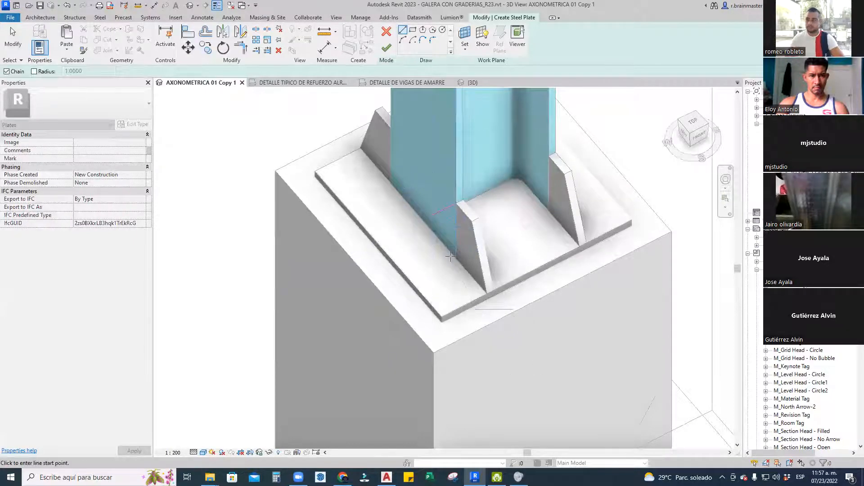
pyautogui.press('Escape')
pyautogui.press('Escape')
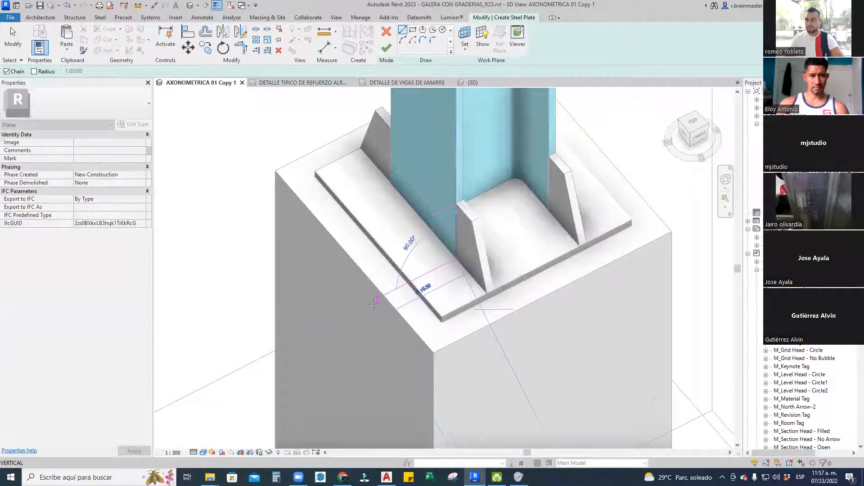
pyautogui.press('Escape')
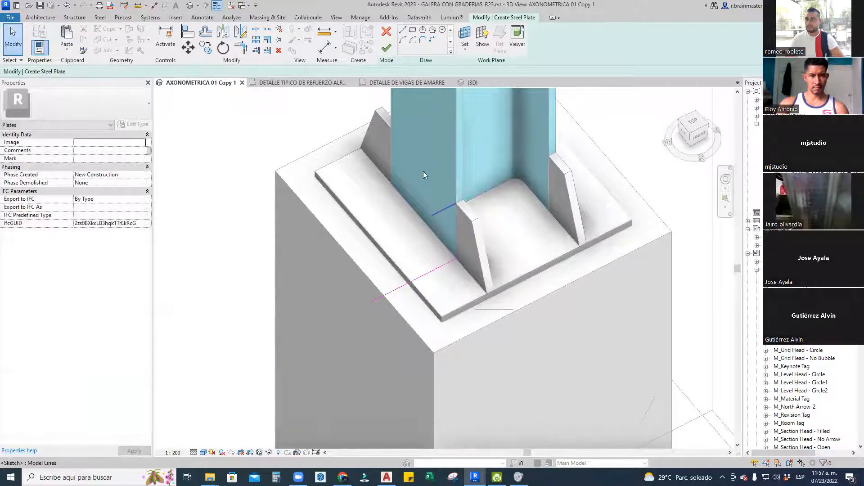
# Sketch a sloped line from the upper line's outer end down to the base line at the base plate's edge
pyautogui.click(404, 35)
pyautogui.click(433, 215)
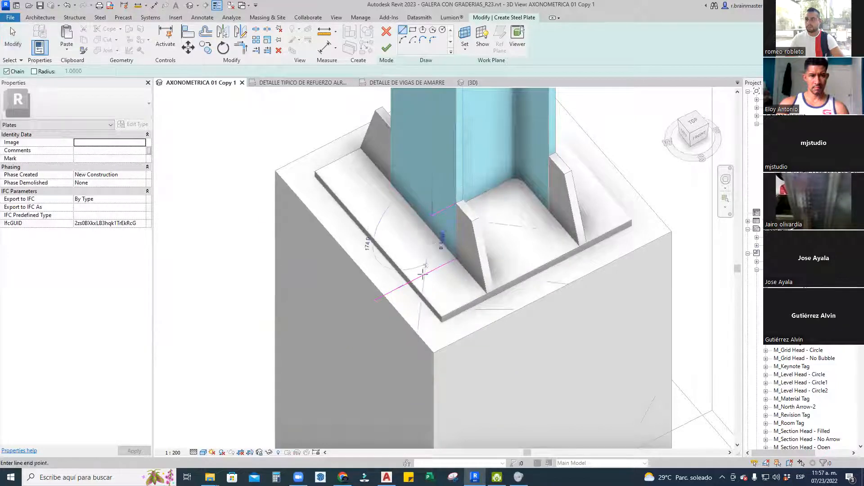
pyautogui.click(411, 281)
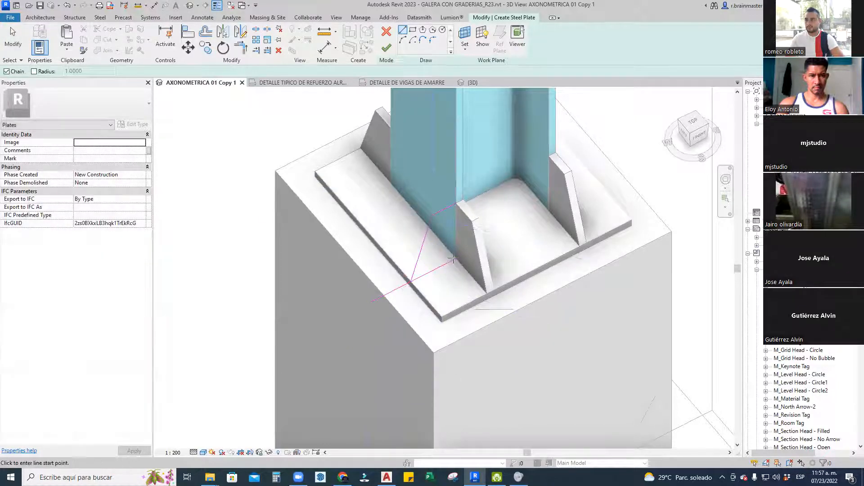
# Close the stiffener profile with a vertical line up the column's edge and trim the base line's overhang past the sloped line
pyautogui.click(456, 257)
pyautogui.click(456, 204)
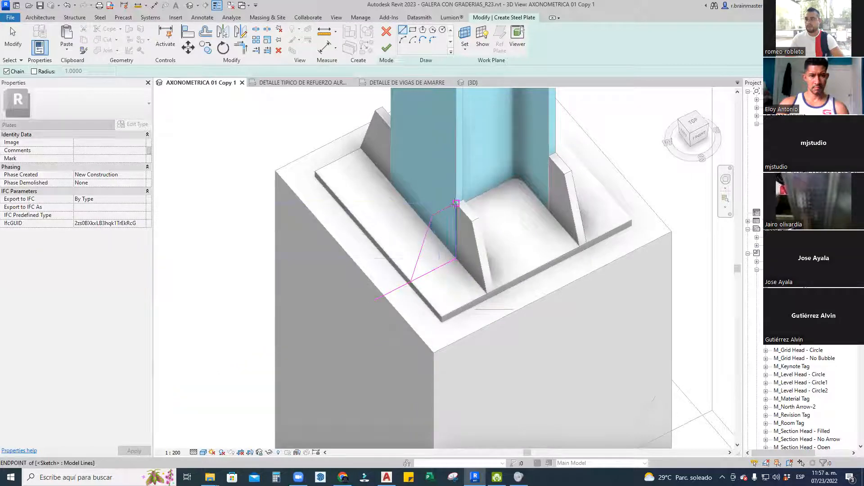
pyautogui.press('Escape')
pyautogui.press('t')
pyautogui.press('r')
pyautogui.click(422, 276)
pyautogui.click(415, 269)
# Finish the stiffener plate with a thickness of 0.015 and align its face with the column flange's edge
pyautogui.click(386, 48)
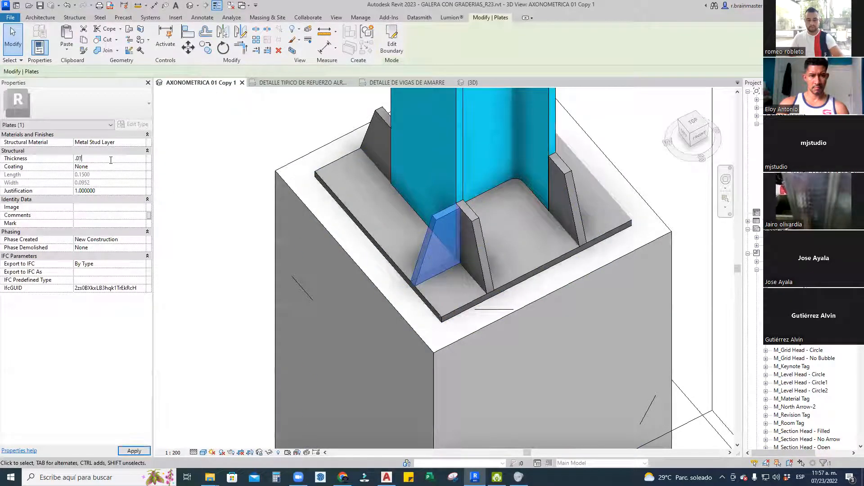
pyautogui.press('Escape')
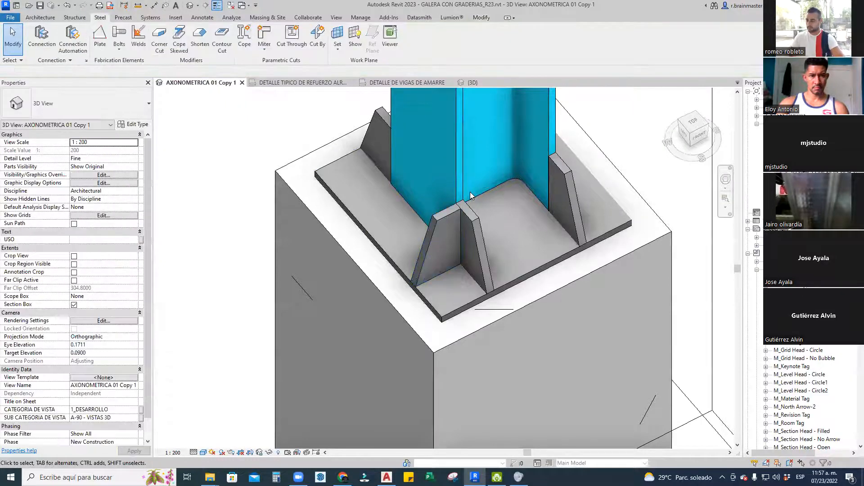
pyautogui.press('a')
pyautogui.press('l')
pyautogui.click(456, 148)
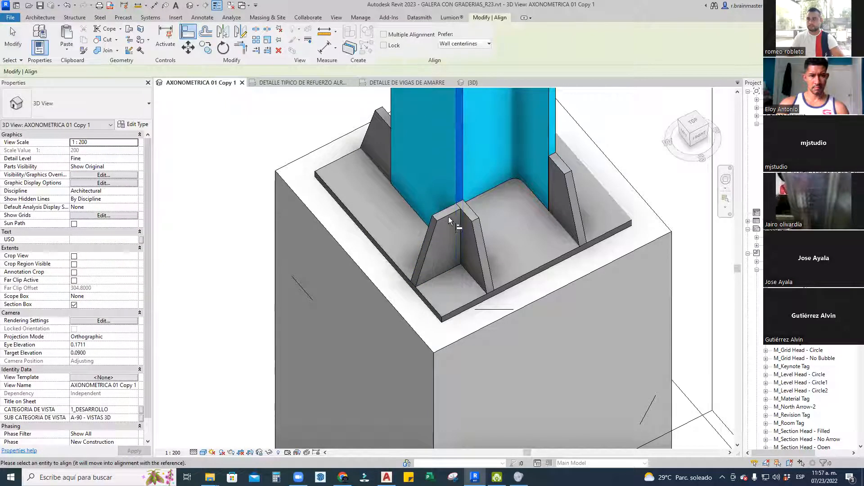
pyautogui.click(448, 216)
pyautogui.press('Escape')
# Try to mirror a copy of the new stiffener plate in the left view, with a drawn axis and with a picked axis
pyautogui.click(688, 138)
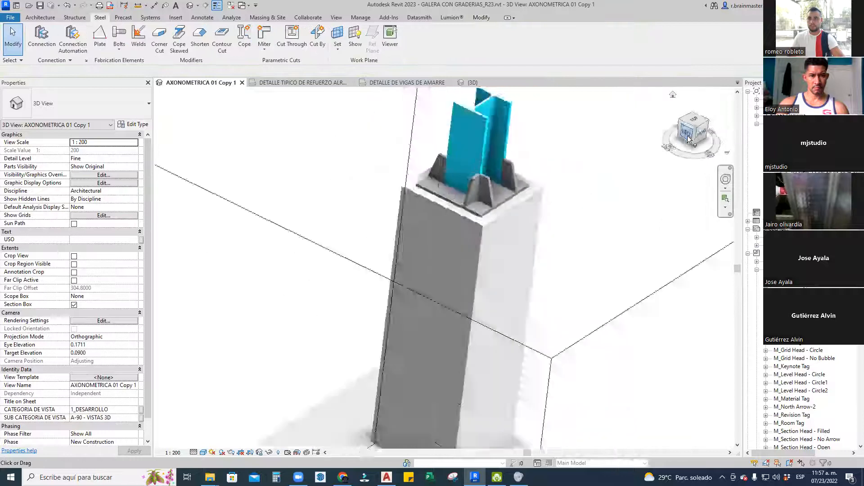
pyautogui.scroll(5, 472, 184)
pyautogui.moveTo(478, 159); pyautogui.dragTo(475, 280, button='middle')
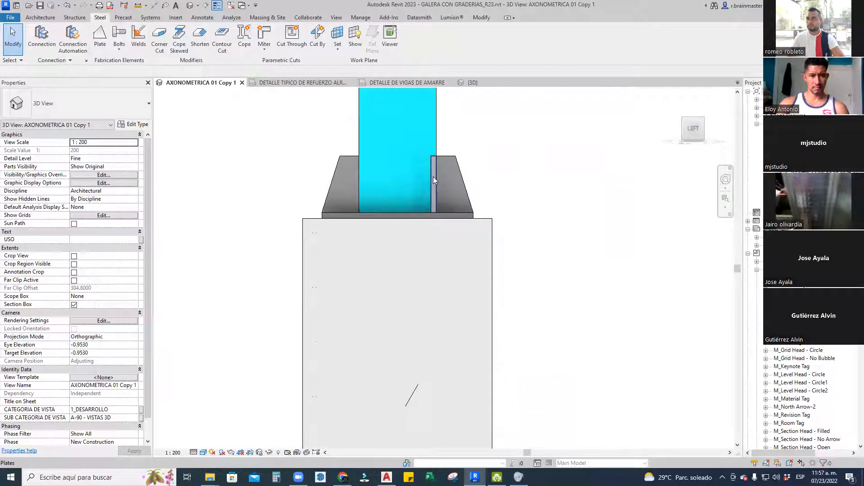
pyautogui.click(433, 176)
pyautogui.click(240, 33)
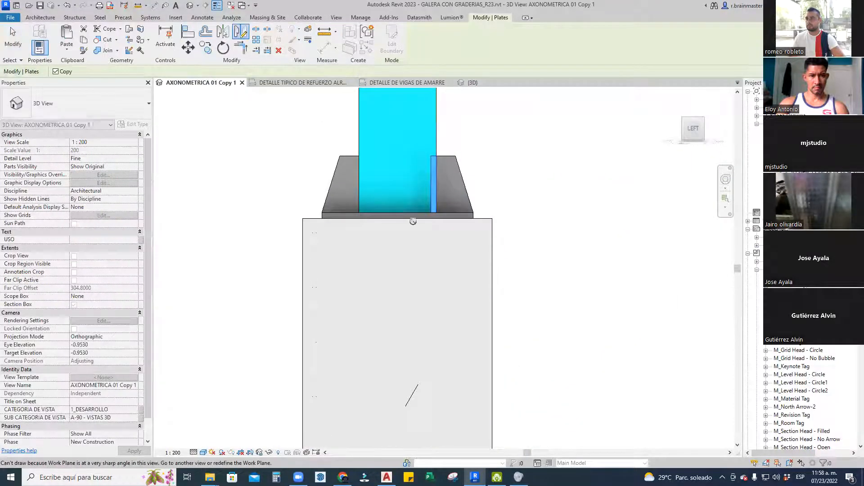
pyautogui.click(223, 33)
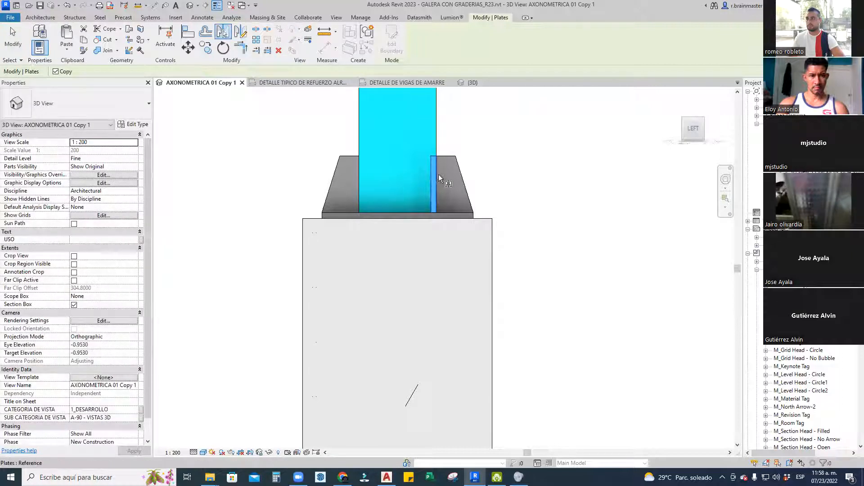
# Try to mirror a copy of the stiffener plate about the column's web in the top view
pyautogui.click(694, 114)
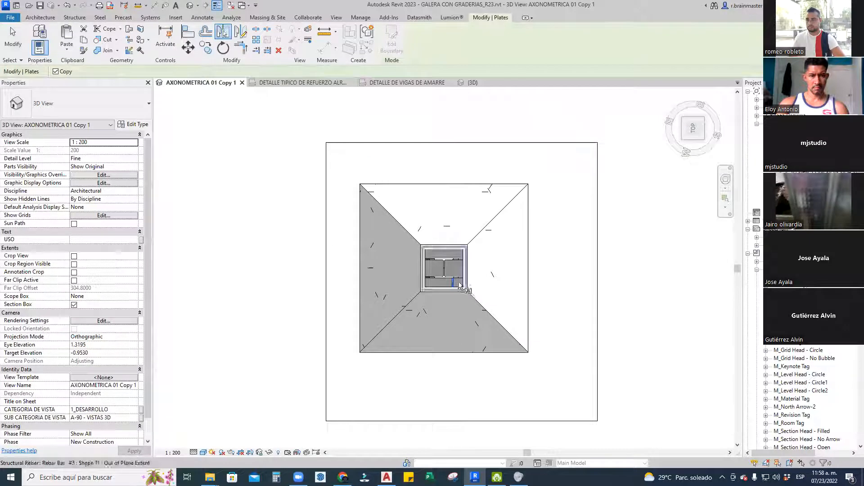
pyautogui.scroll(4, 443, 277)
pyautogui.scroll(2, 443, 277)
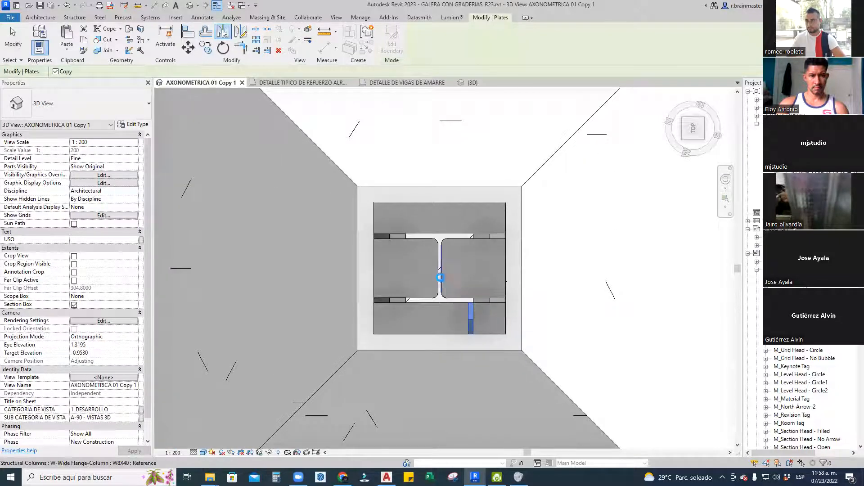
pyautogui.click(441, 277)
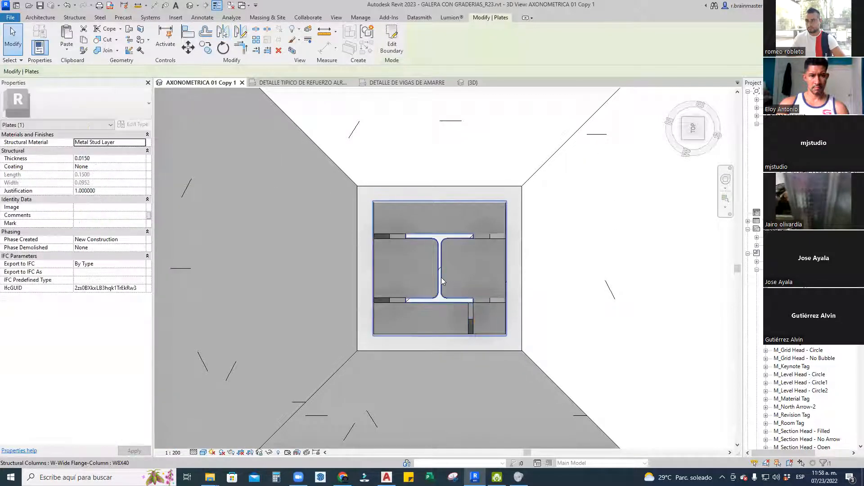
pyautogui.click(354, 114)
pyautogui.click(469, 315)
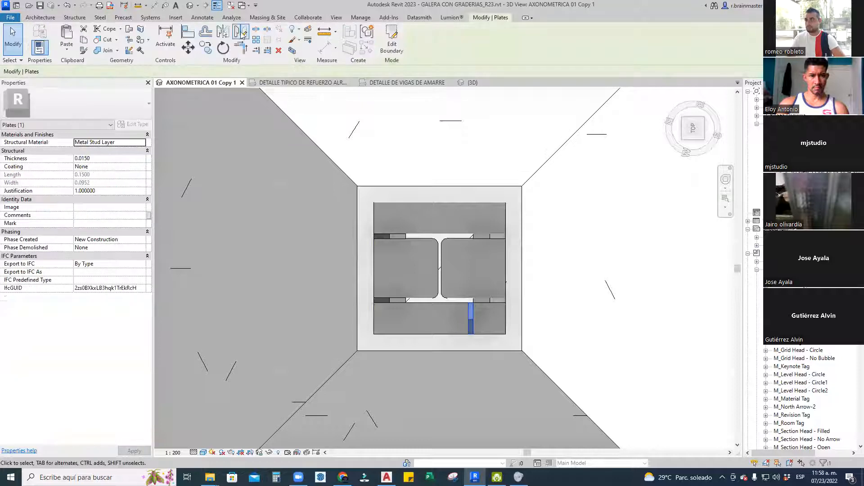
pyautogui.click(223, 32)
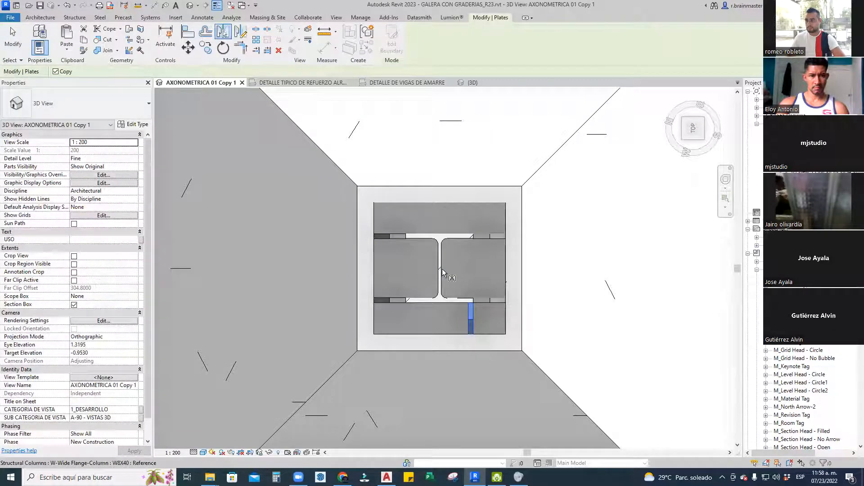
pyautogui.click(443, 270)
pyautogui.scroll(2, 424, 333)
pyautogui.keyDown('shift'); pyautogui.moveTo(494, 318); pyautogui.dragTo(499, 276, button='middle'); pyautogui.keyUp('shift')
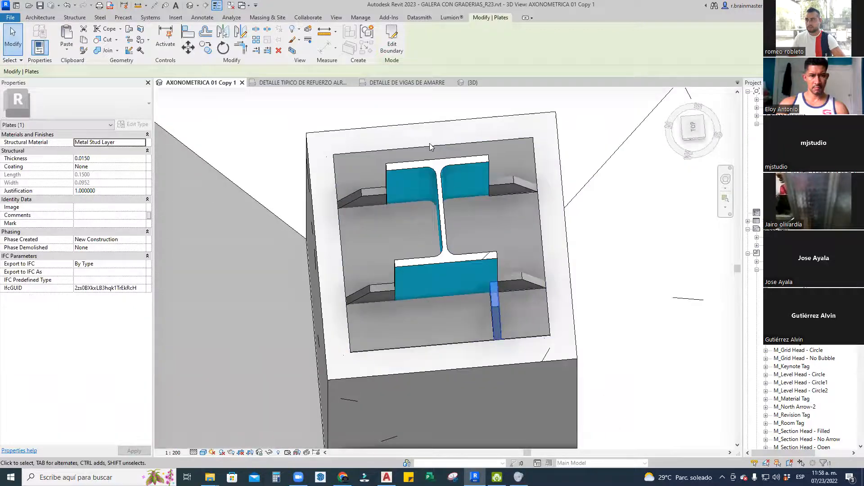
# Copy the stiffener plate in the top view to the opposite end of the same column flange
pyautogui.click(696, 131)
pyautogui.press('c')
pyautogui.press('o')
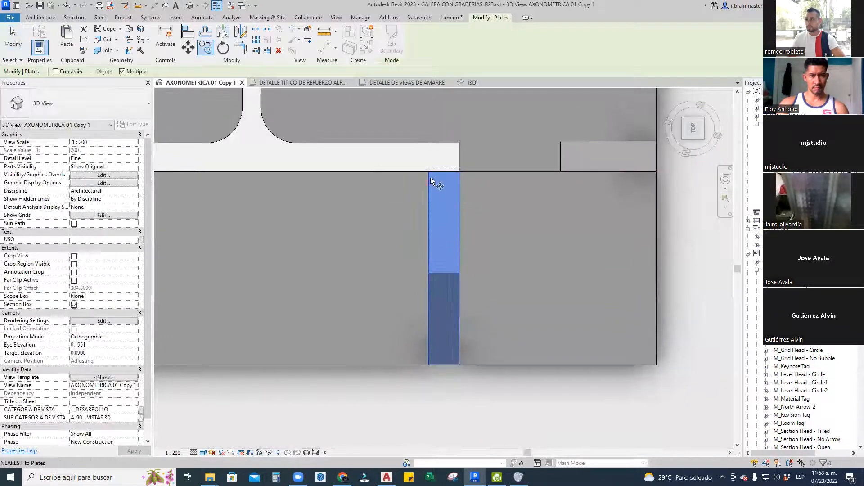
pyautogui.click(430, 179)
pyautogui.scroll(-3, 451, 177)
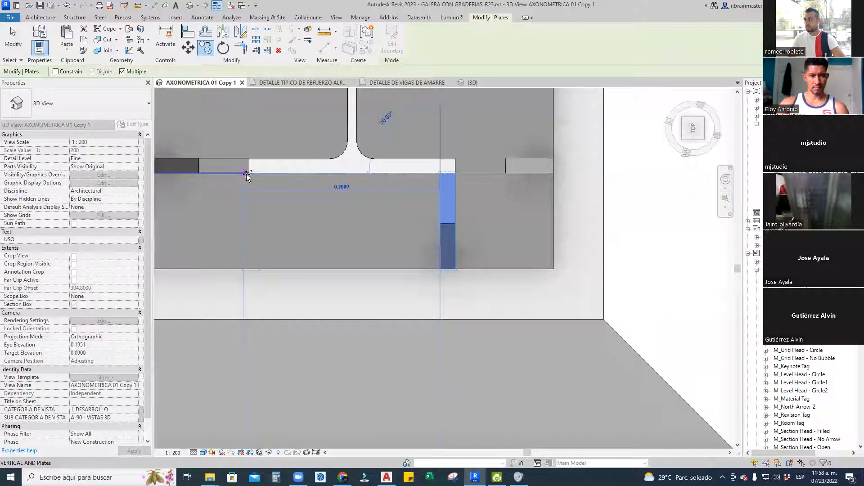
pyautogui.click(249, 176)
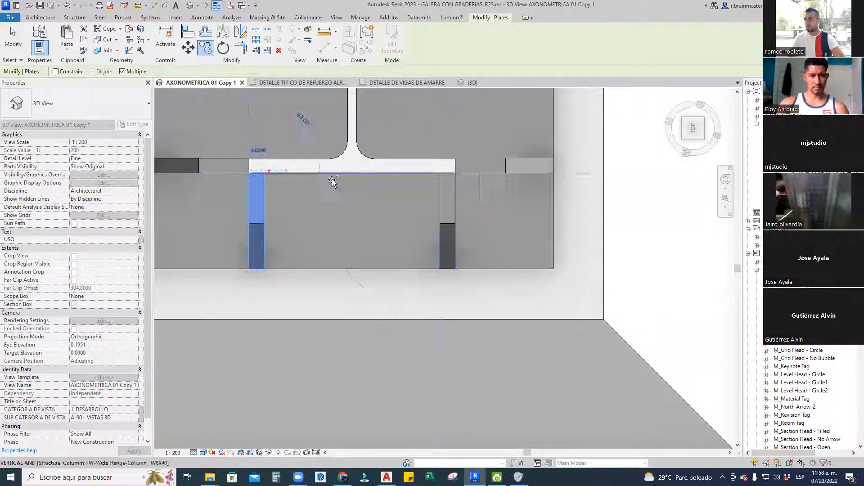
# Mirror a copy of each of the two stiffener plates across the column flange they touch
pyautogui.scroll(-2, 331, 178)
pyautogui.press('m')
pyautogui.press('m')
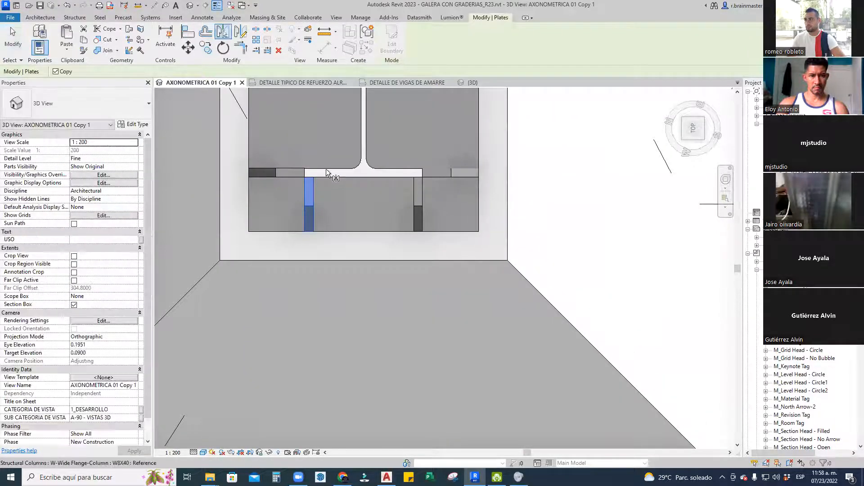
pyautogui.click(327, 168)
pyautogui.press('Escape')
pyautogui.click(419, 198)
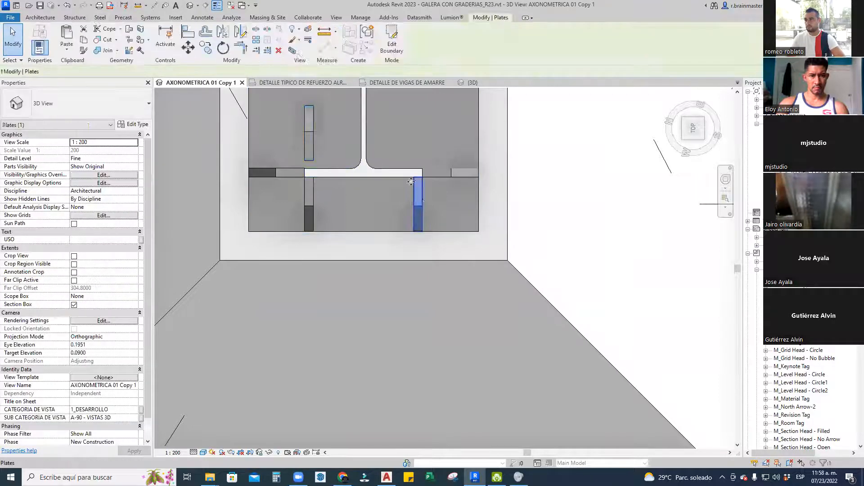
pyautogui.click(224, 33)
pyautogui.click(404, 168)
pyautogui.press('Escape')
# Select both mirrored stiffener plates and move them together toward the column's opposite flange
pyautogui.keyDown('ctrl'); pyautogui.click(418, 133); pyautogui.keyUp('ctrl')
pyautogui.click(189, 48)
pyautogui.click(320, 165)
pyautogui.moveTo(339, 201); pyautogui.dragTo(352, 292, button='middle')
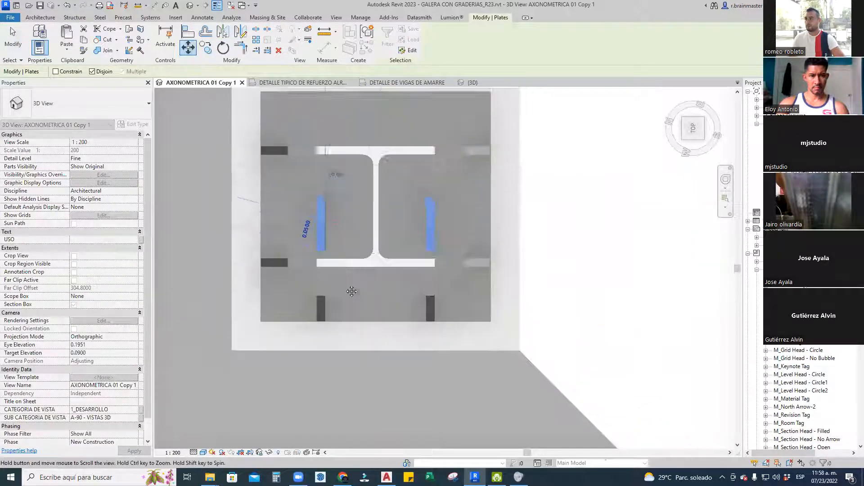
# Move the two selected stiffener plates against the column's opposite flange and close the extra {3D} view
pyautogui.scroll(4, 343, 194)
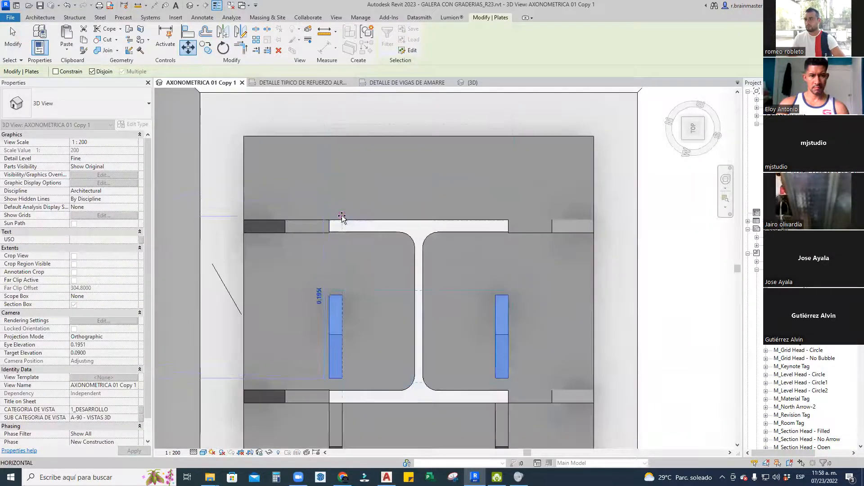
pyautogui.click(343, 218)
pyautogui.press('Escape')
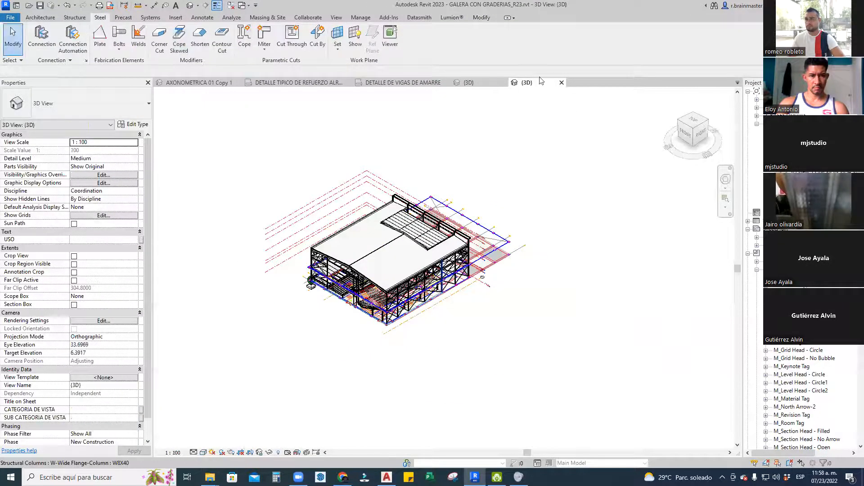
pyautogui.click(562, 83)
# Examine the stiffener plates around the column base and the whole pedestal and footing from several angles
pyautogui.scroll(-2, 479, 250)
pyautogui.keyDown('shift'); pyautogui.moveTo(486, 292); pyautogui.dragTo(425, 167, button='middle'); pyautogui.keyUp('shift')
pyautogui.scroll(-3, 425, 166)
pyautogui.moveTo(468, 275)
pyautogui.keyDown('shift'); pyautogui.mouseDown(button='middle')
pyautogui.moveTo(398, 243)
pyautogui.moveTo(310, 239)
pyautogui.moveTo(471, 270)
pyautogui.mouseUp(button='middle'); pyautogui.keyUp('shift')
pyautogui.scroll(1, 478, 248)
pyautogui.scroll(3, 478, 248)
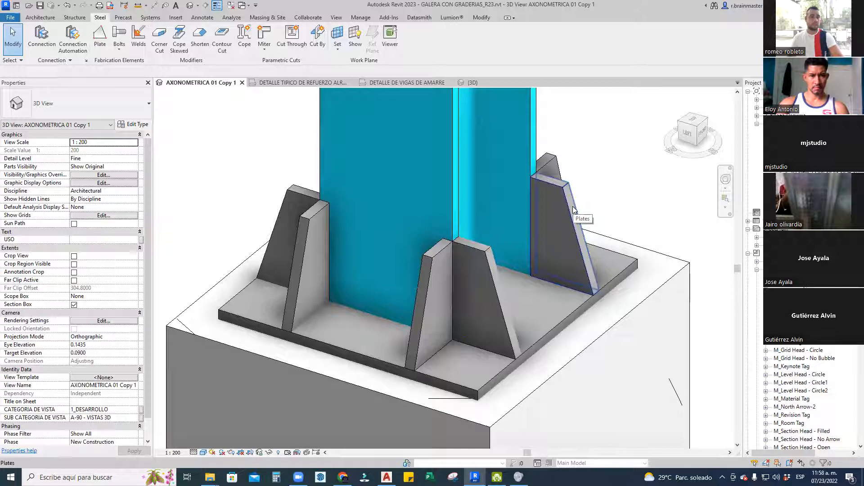
pyautogui.scroll(-6, 418, 173)
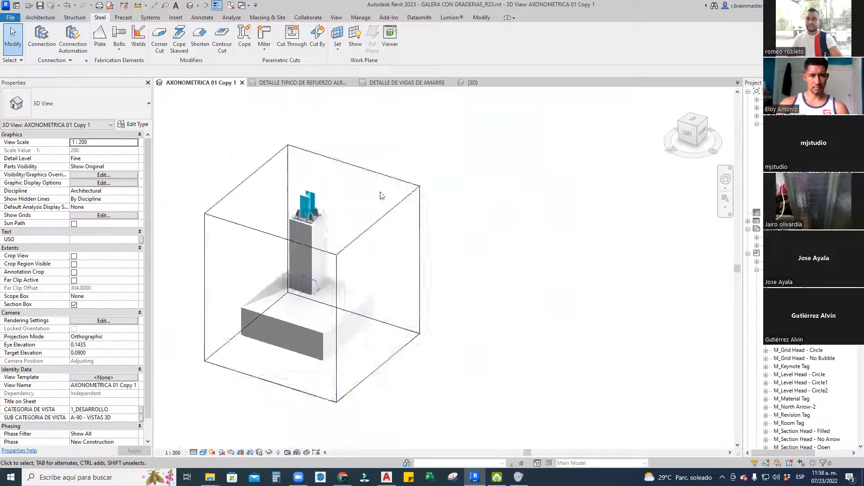
pyautogui.moveTo(424, 196); pyautogui.dragTo(484, 205, button='middle')
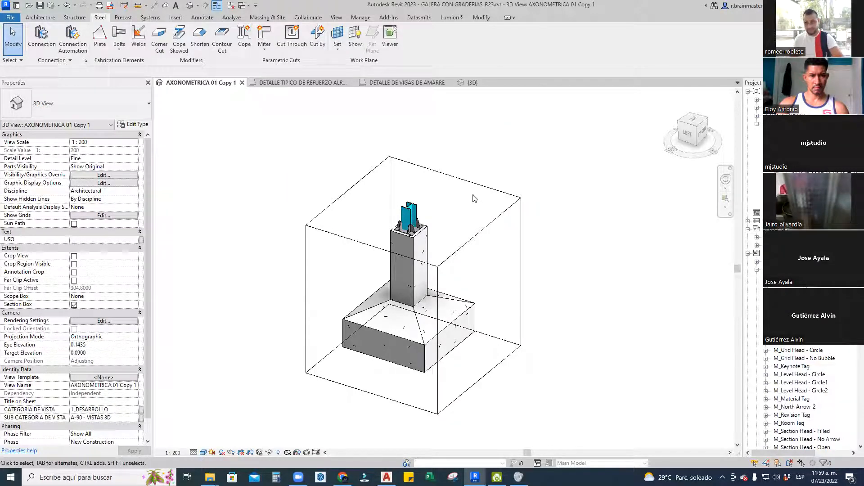
# Extend the view's section box sideways so that it takes in the neighbouring column footing
pyautogui.click(477, 186)
pyautogui.scroll(-4, 593, 239)
pyautogui.moveTo(444, 240); pyautogui.dragTo(304, 198)
pyautogui.scroll(2, 372, 201)
pyautogui.click(490, 210)
# Start a Bolts pattern on the column's base plate, using the plate's top face as the placement plane
pyautogui.scroll(5, 518, 239)
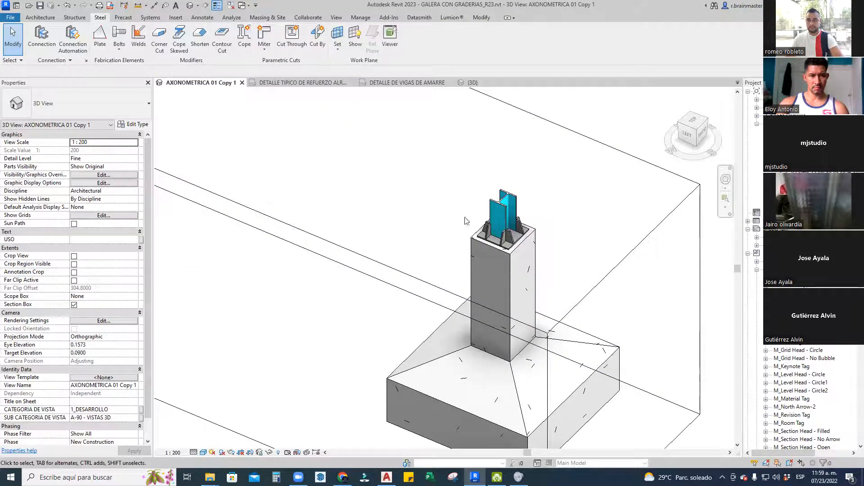
pyautogui.scroll(-2, 531, 238)
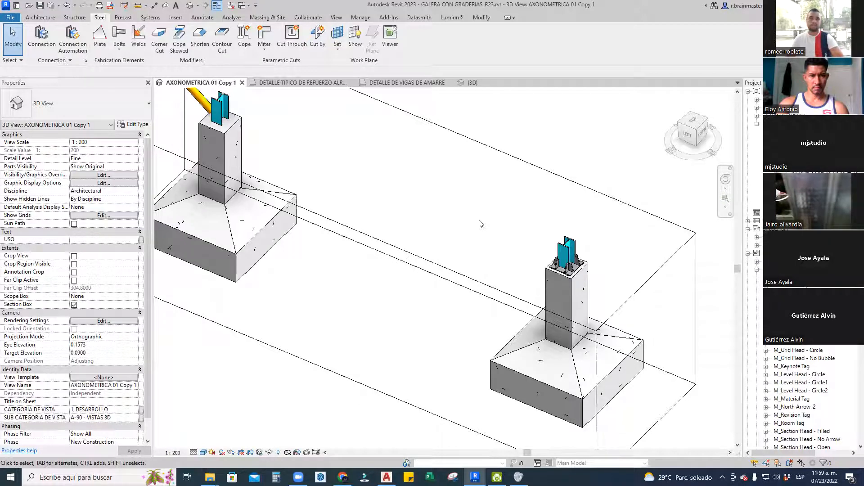
pyautogui.scroll(5, 572, 238)
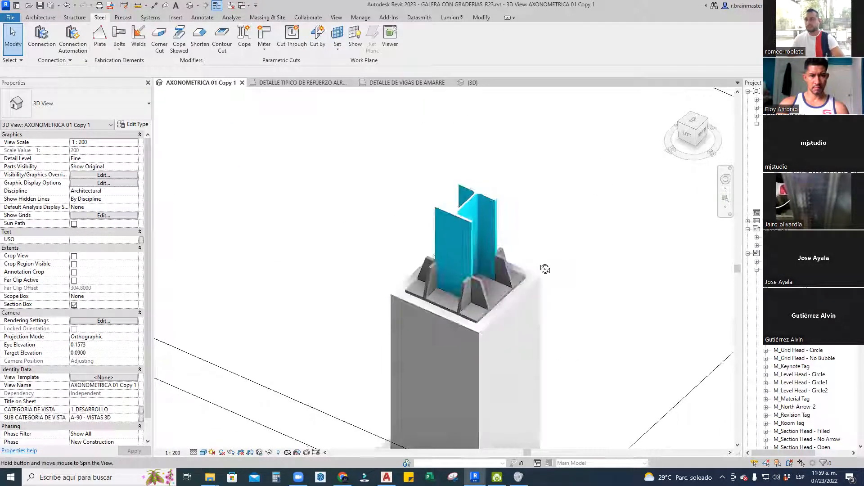
pyautogui.moveTo(546, 270); pyautogui.dragTo(546, 209, button='middle')
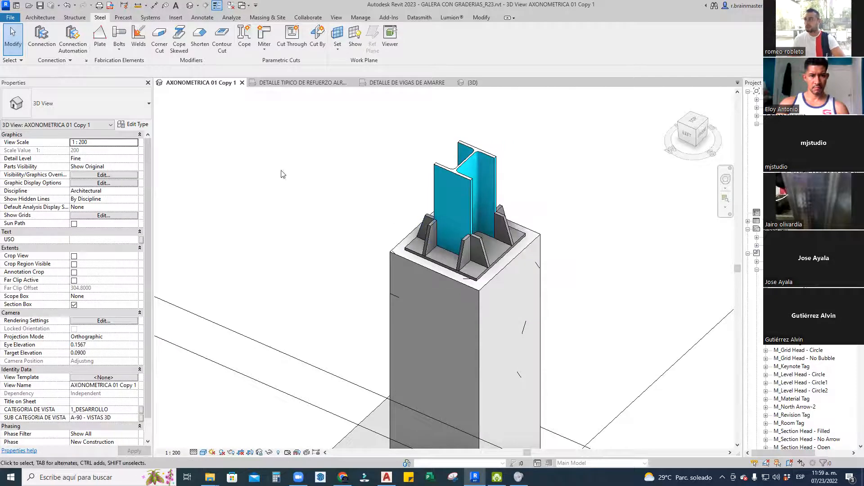
pyautogui.click(119, 47)
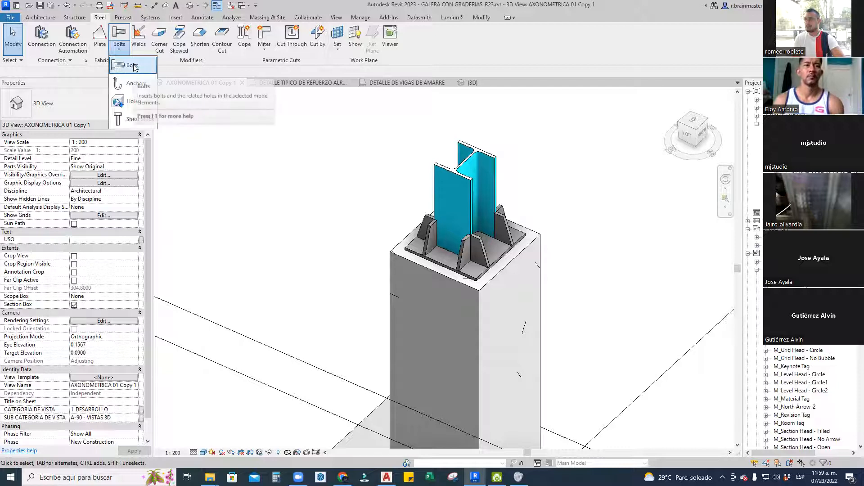
pyautogui.click(133, 67)
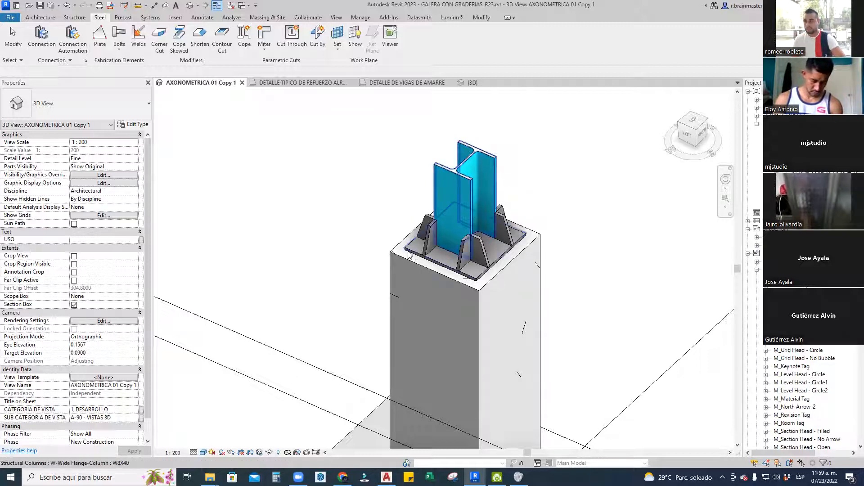
pyautogui.scroll(5, 483, 287)
pyautogui.click(478, 265)
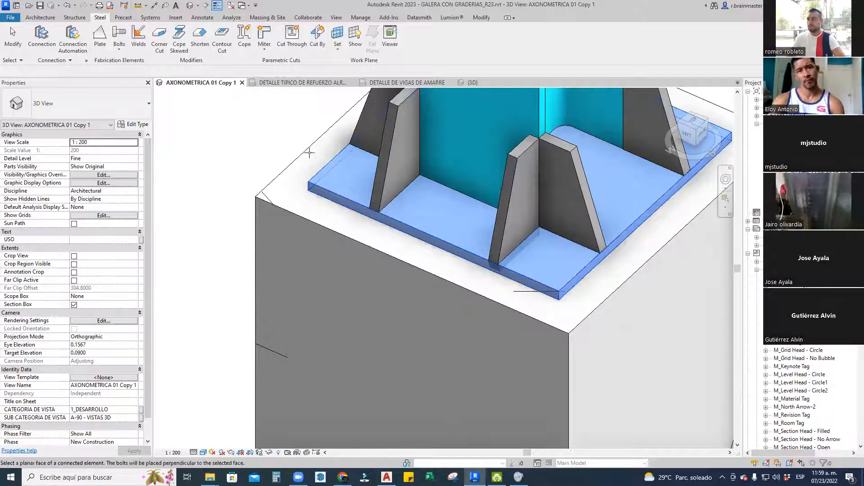
pyautogui.click(314, 185)
pyautogui.scroll(-4, 348, 205)
pyautogui.keyDown('shift'); pyautogui.moveTo(452, 275); pyautogui.dragTo(503, 274, button='middle'); pyautogui.keyUp('shift')
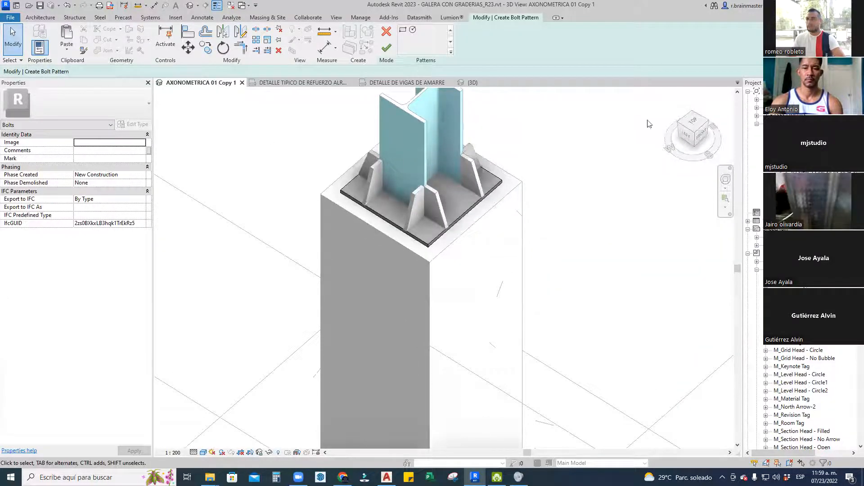
# Draw a rectangular bolt pattern about 0.31 long around the column in the top view, cornered on the front and rear stiffeners
pyautogui.click(693, 121)
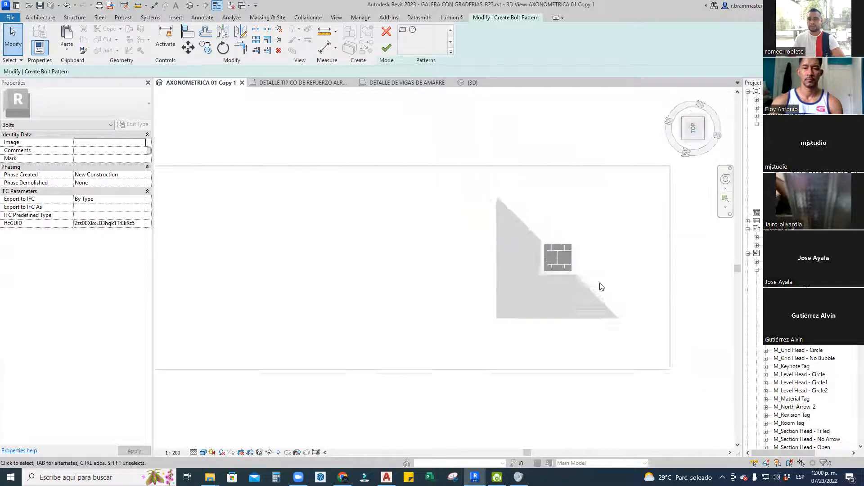
pyautogui.click(403, 30)
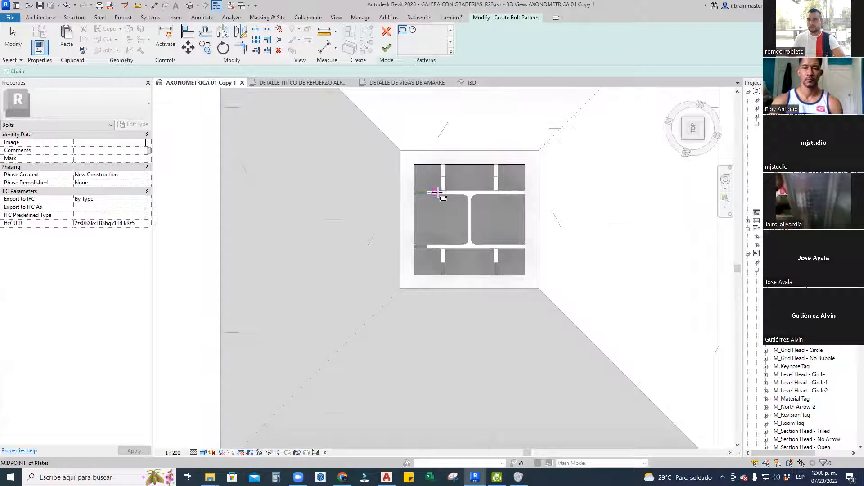
pyautogui.scroll(2, 441, 191)
pyautogui.click(442, 166)
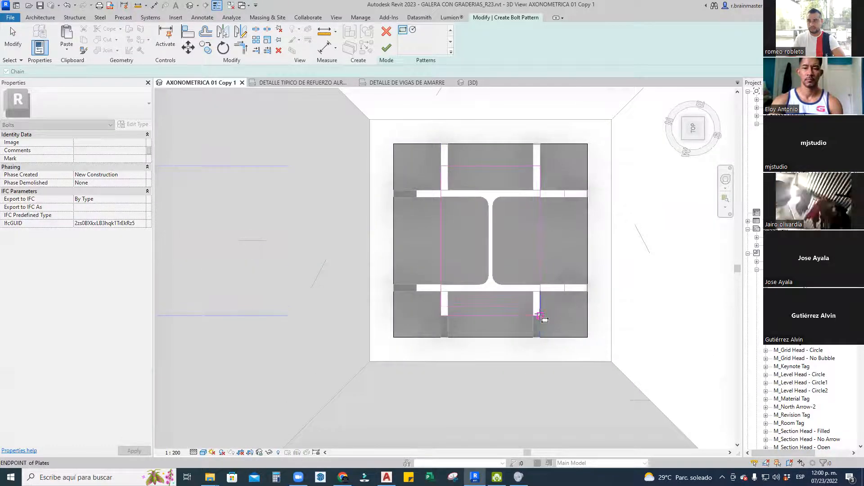
pyautogui.click(540, 316)
pyautogui.press('Escape')
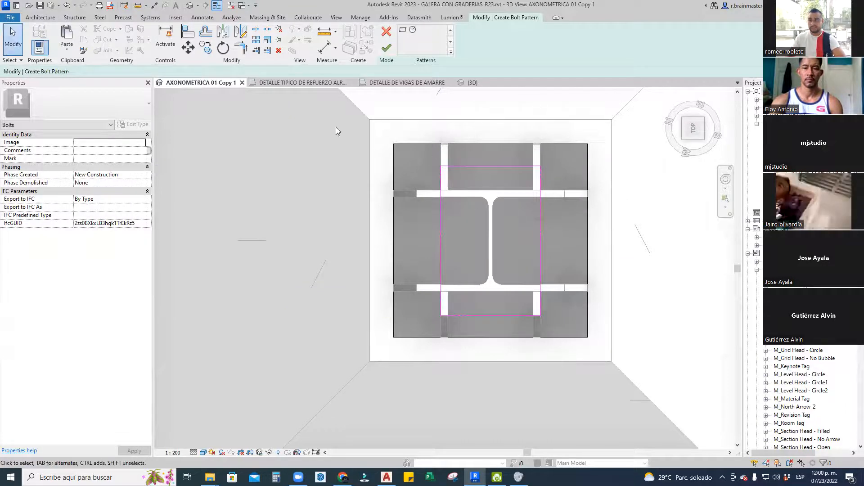
# Move the left side of the bolt pattern rectangle outward to the upper end of the left stiffeners' slope
pyautogui.click(441, 210)
pyautogui.scroll(2, 438, 193)
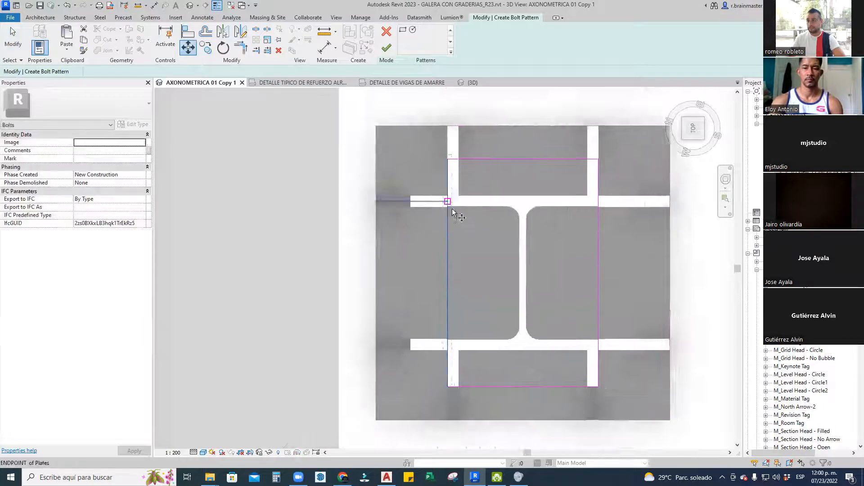
pyautogui.click(446, 197)
pyautogui.click(387, 195)
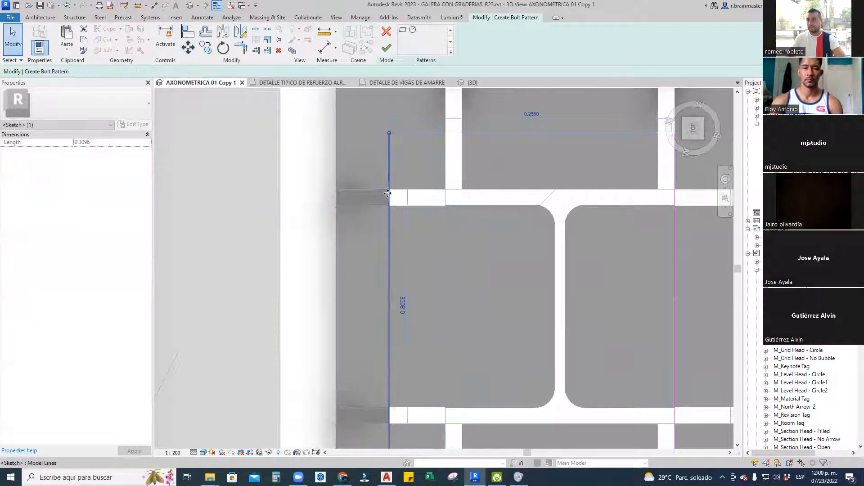
pyautogui.scroll(-4, 507, 202)
pyautogui.press('Escape')
# Move the right side of the bolt pattern rectangle outward along the right stiffeners
pyautogui.click(518, 203)
pyautogui.scroll(3, 440, 196)
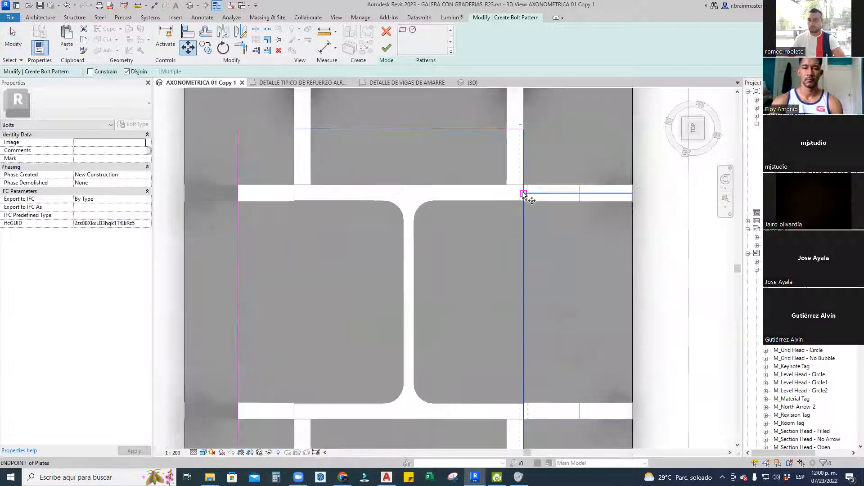
pyautogui.press('m')
pyautogui.press('v')
pyautogui.press('Escape')
pyautogui.scroll(-4, 571, 192)
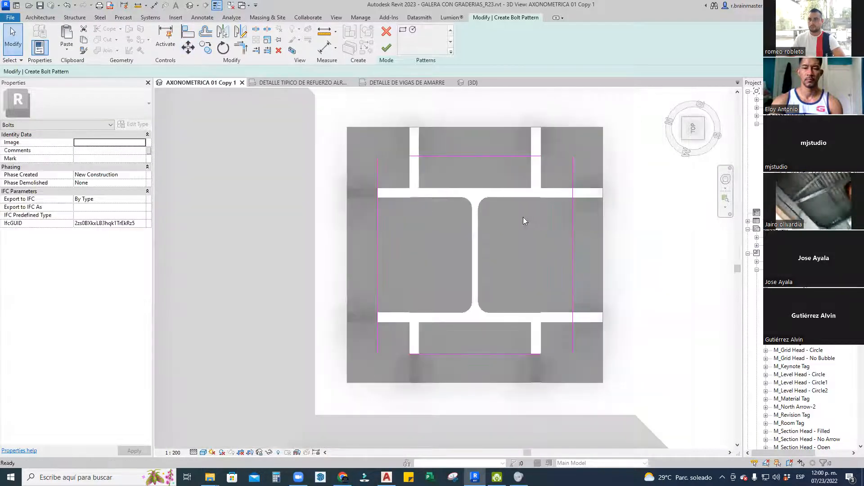
# Trim and extend the four bolt pattern lines to corners so that they form a closed rectangle
pyautogui.moveTo(520, 239); pyautogui.dragTo(500, 231, button='middle')
pyautogui.scroll(-1, 500, 229)
pyautogui.press('t')
pyautogui.press('r')
pyautogui.click(377, 182)
pyautogui.click(423, 160)
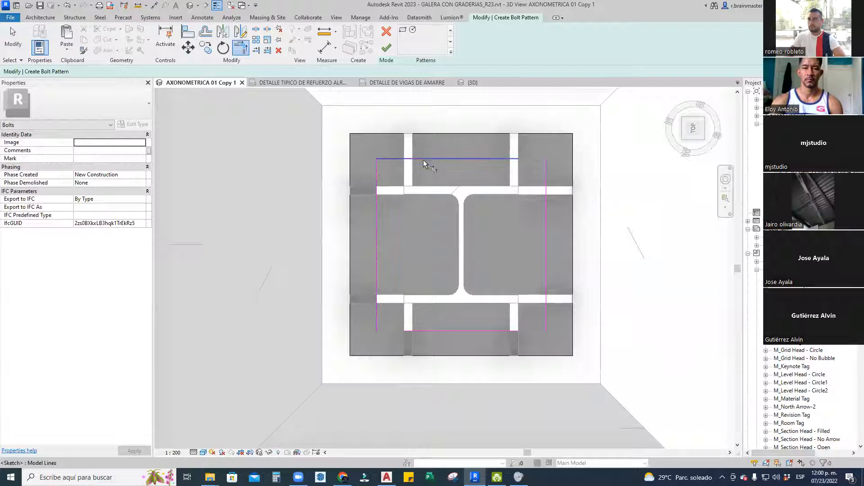
pyautogui.click(497, 158)
pyautogui.click(546, 251)
pyautogui.click(546, 303)
pyautogui.click(520, 331)
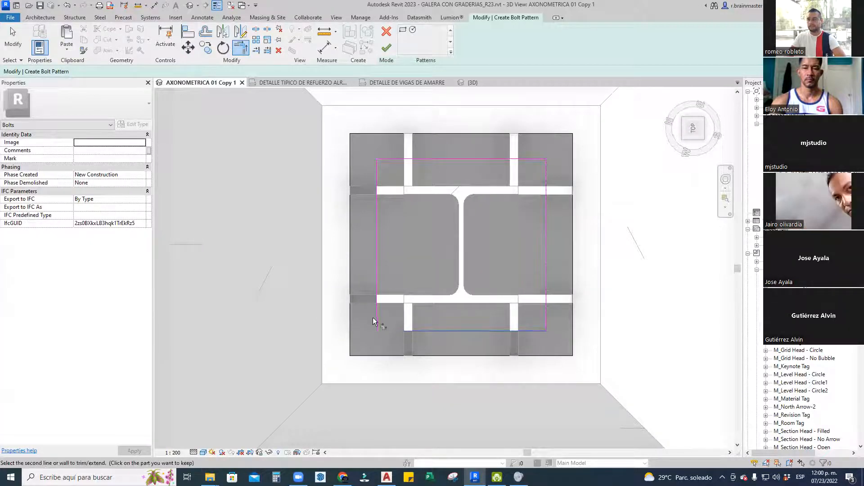
# Finish the bolt pattern sketch to place the bolts at the corners of the base plate
pyautogui.scroll(-2, 399, 312)
pyautogui.keyDown('shift'); pyautogui.moveTo(400, 317); pyautogui.dragTo(425, 319, button='middle'); pyautogui.keyUp('shift')
pyautogui.scroll(-1, 423, 321)
pyautogui.moveTo(403, 356); pyautogui.dragTo(396, 303, button='middle')
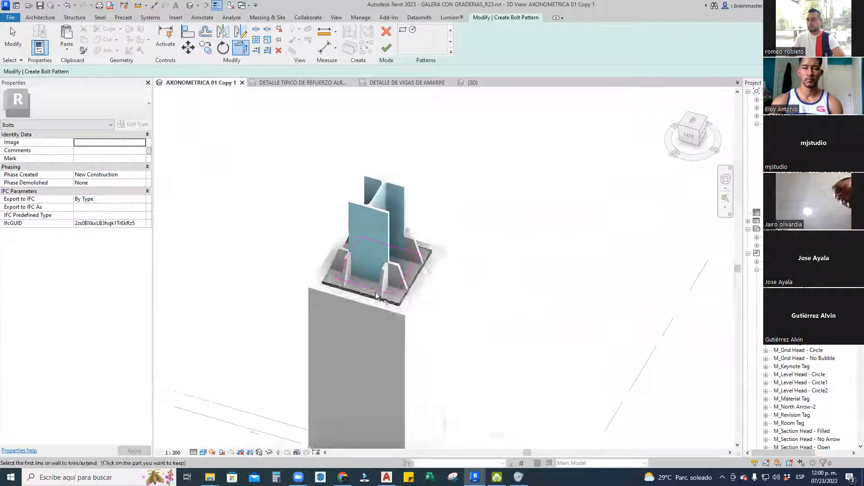
pyautogui.scroll(4, 394, 302)
pyautogui.click(412, 297)
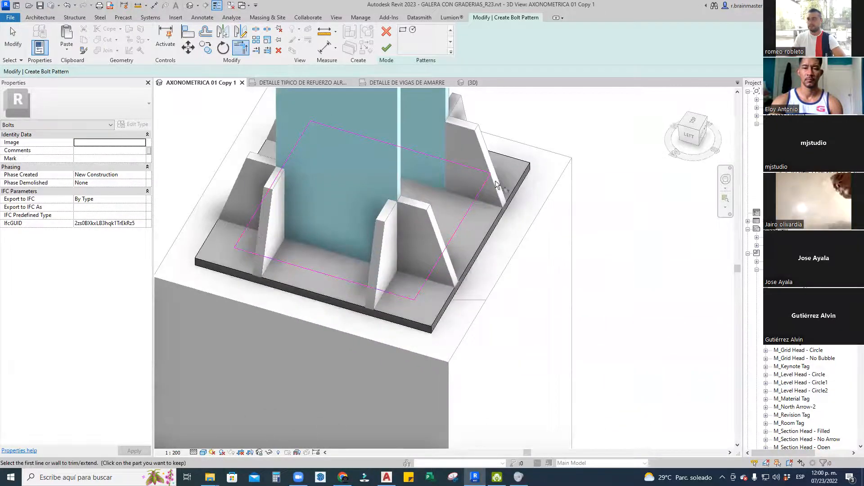
pyautogui.click(390, 49)
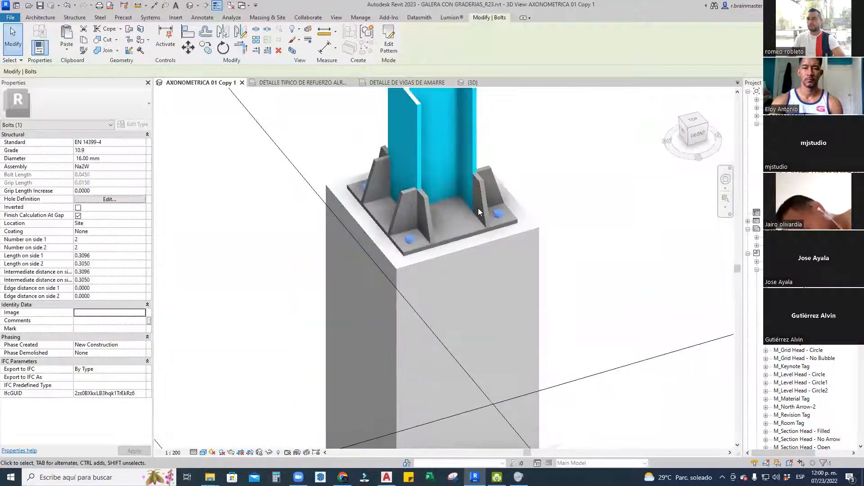
pyautogui.scroll(-3, 478, 208)
pyautogui.moveTo(515, 255)
pyautogui.keyDown('shift'); pyautogui.mouseDown(button='middle')
pyautogui.moveTo(590, 255)
pyautogui.moveTo(566, 249)
pyautogui.moveTo(525, 265)
pyautogui.mouseUp(button='middle'); pyautogui.keyUp('shift')
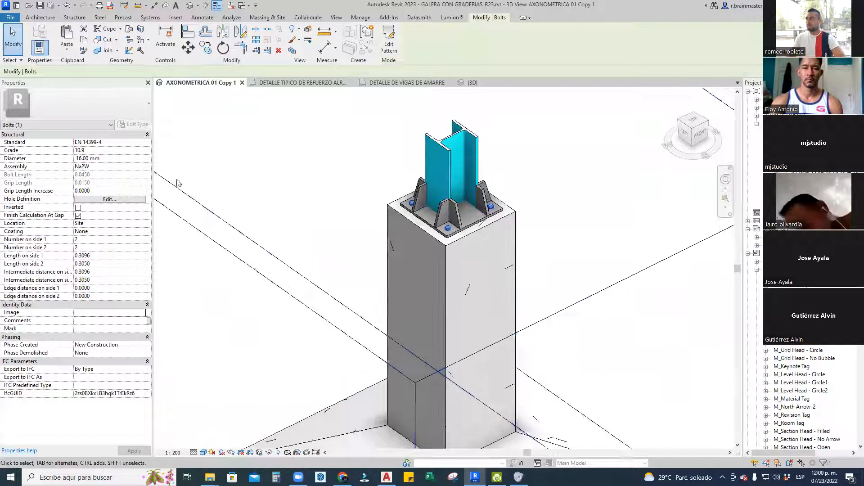
# Check the available standard and diameter options for the base plate bolts
pyautogui.click(140, 143)
pyautogui.click(142, 142)
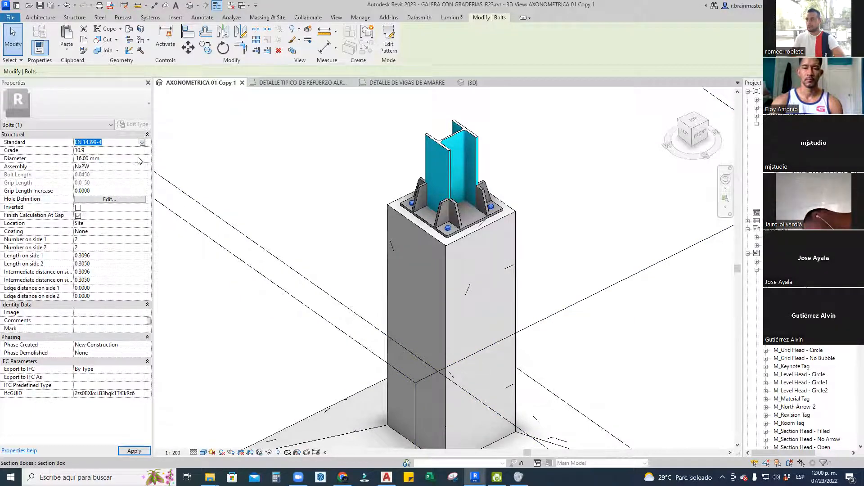
pyautogui.click(141, 160)
pyautogui.click(141, 160)
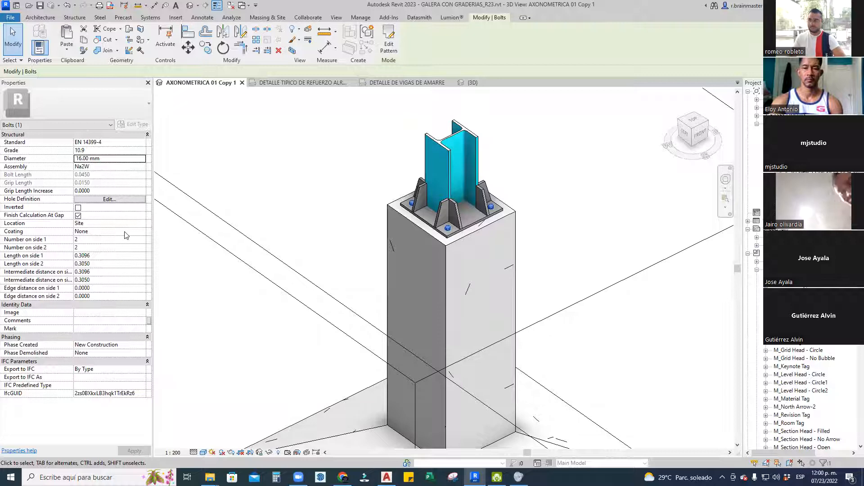
# Set the number of bolts on side 1 of the base plate pattern to 3
pyautogui.scroll(-1, 307, 218)
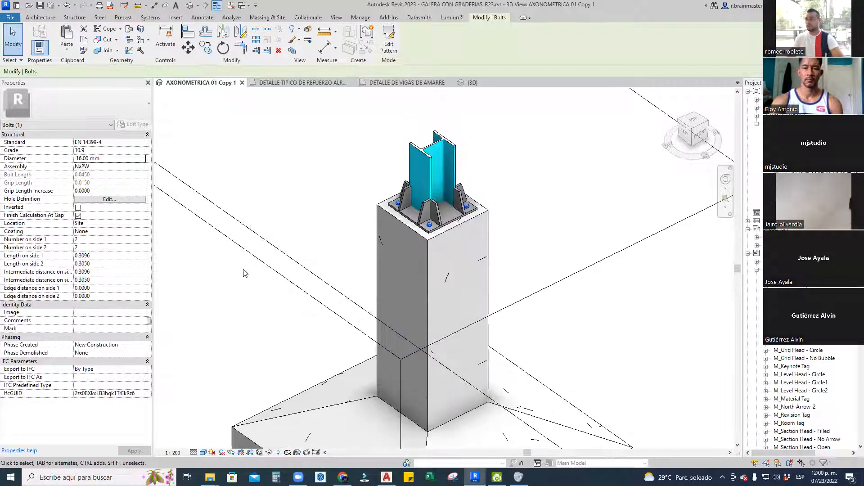
pyautogui.scroll(1, 500, 228)
pyautogui.keyDown('shift'); pyautogui.moveTo(500, 229); pyautogui.dragTo(538, 237, button='middle'); pyautogui.keyUp('shift')
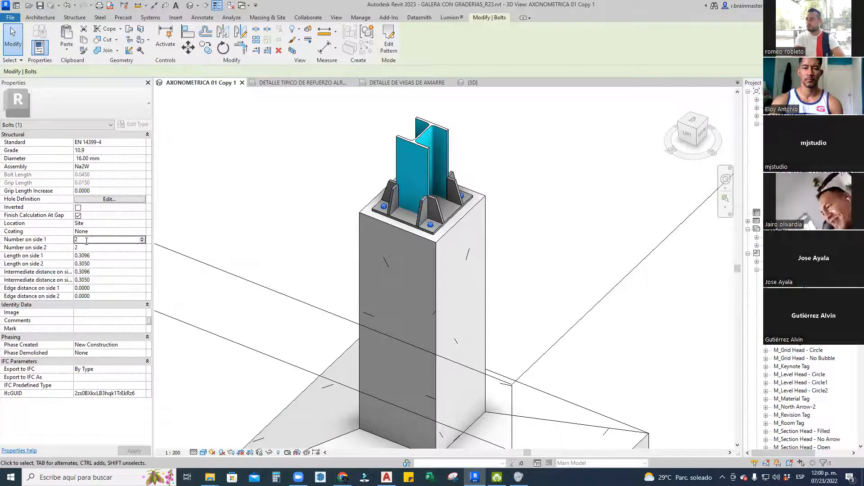
pyautogui.click(219, 213)
pyautogui.scroll(4, 449, 202)
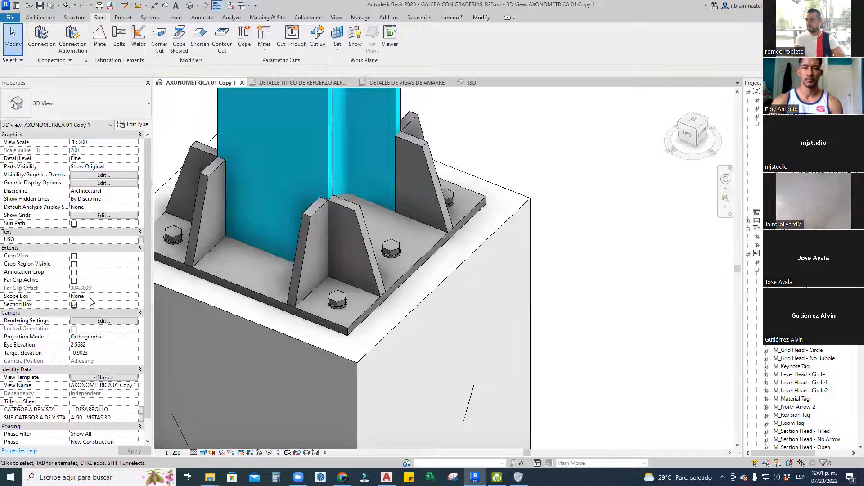
# Set the number of bolts on side 2 of the base plate pattern to 3
pyautogui.scroll(-2, 288, 245)
pyautogui.click(249, 243)
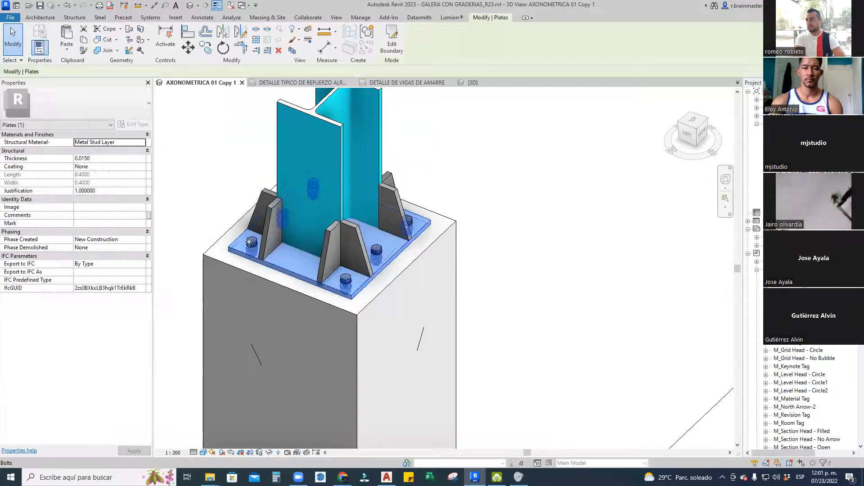
pyautogui.click(251, 246)
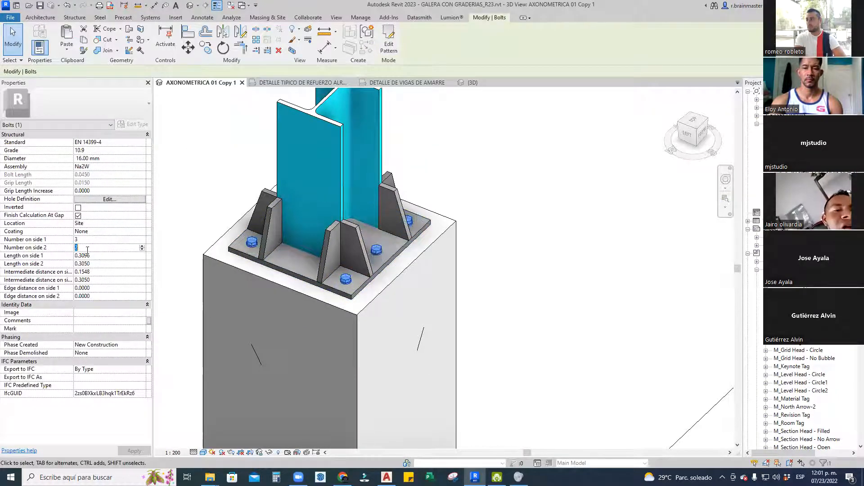
pyautogui.write('3')
pyautogui.keyDown('shift'); pyautogui.moveTo(277, 181); pyautogui.dragTo(286, 261, button='middle'); pyautogui.keyUp('shift')
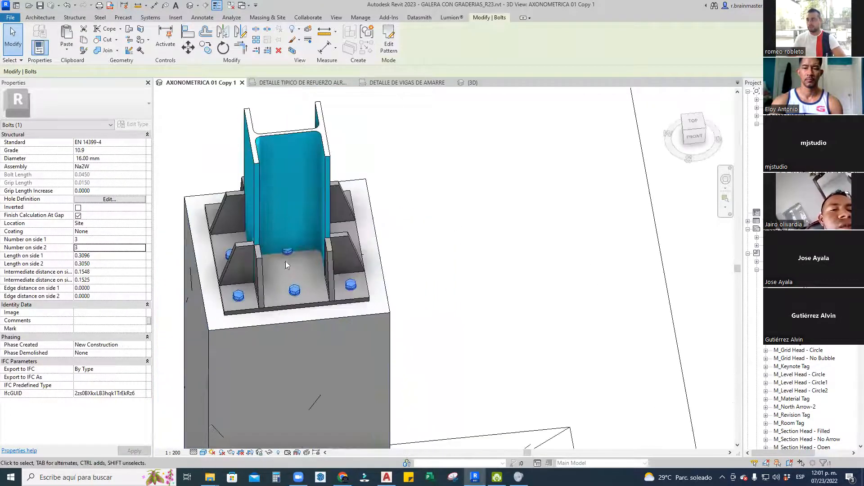
pyautogui.keyDown('shift'); pyautogui.moveTo(270, 208); pyautogui.dragTo(291, 204, button='middle'); pyautogui.keyUp('shift')
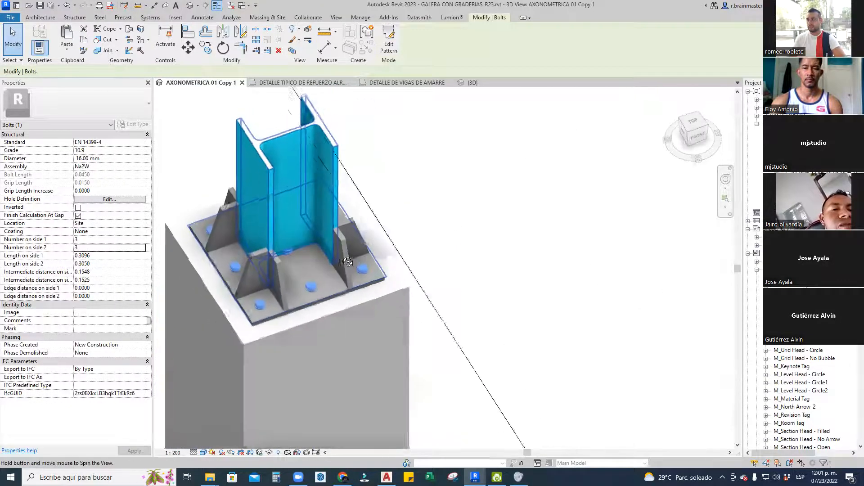
pyautogui.press('Escape')
pyautogui.doubleClick(233, 269)
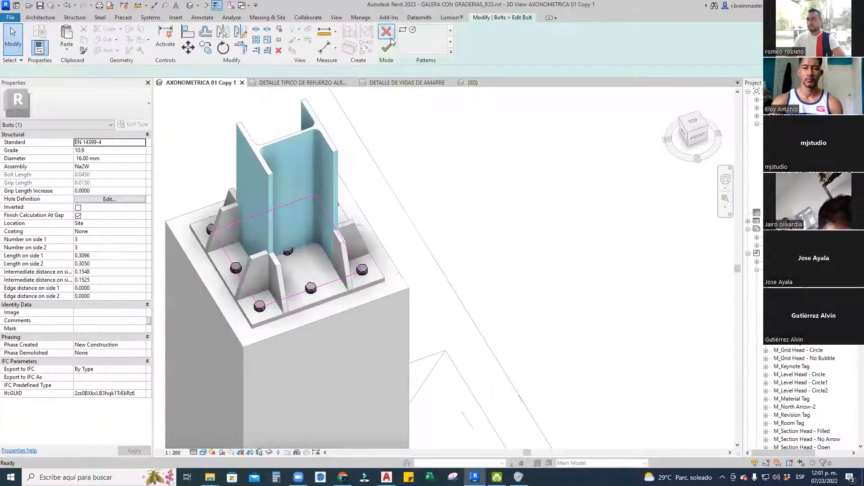
pyautogui.keyDown('shift'); pyautogui.moveTo(298, 252); pyautogui.dragTo(237, 224, button='middle'); pyautogui.keyUp('shift')
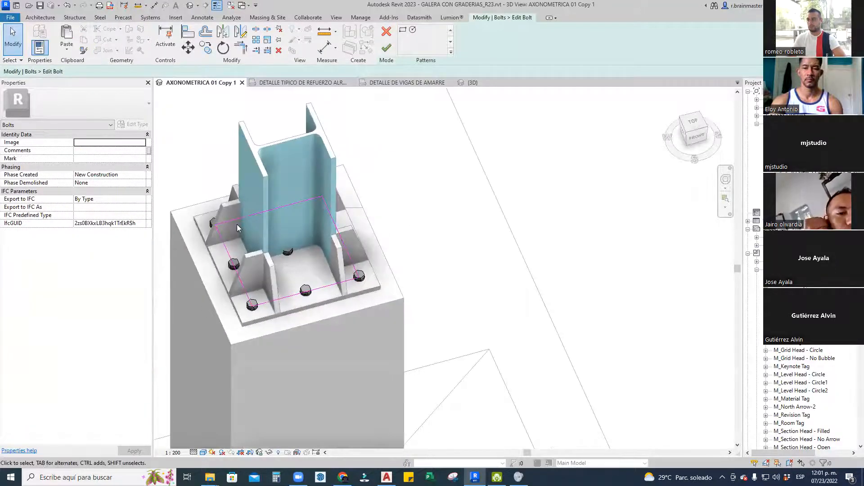
pyautogui.click(388, 32)
# Set the number of bolts on both side 1 and side 2 of the base plate pattern to 2
pyautogui.keyDown('shift'); pyautogui.moveTo(383, 244); pyautogui.dragTo(424, 251, button='middle'); pyautogui.keyUp('shift')
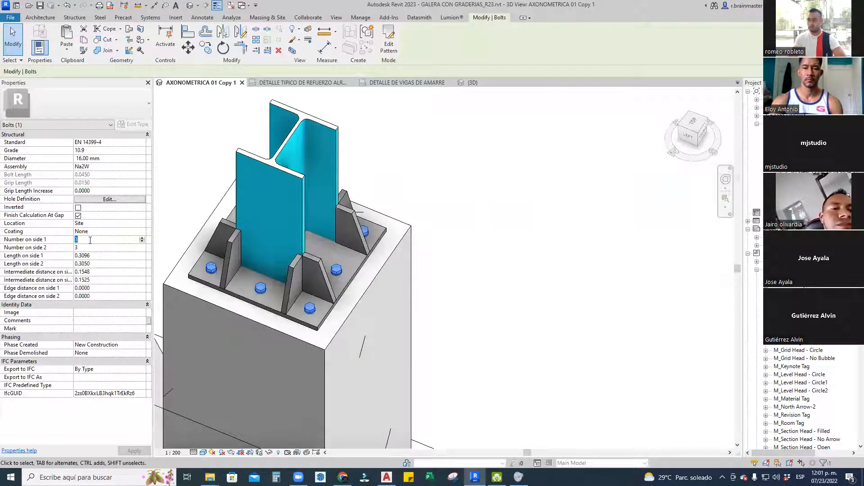
pyautogui.write('2')
pyautogui.press('Tab')
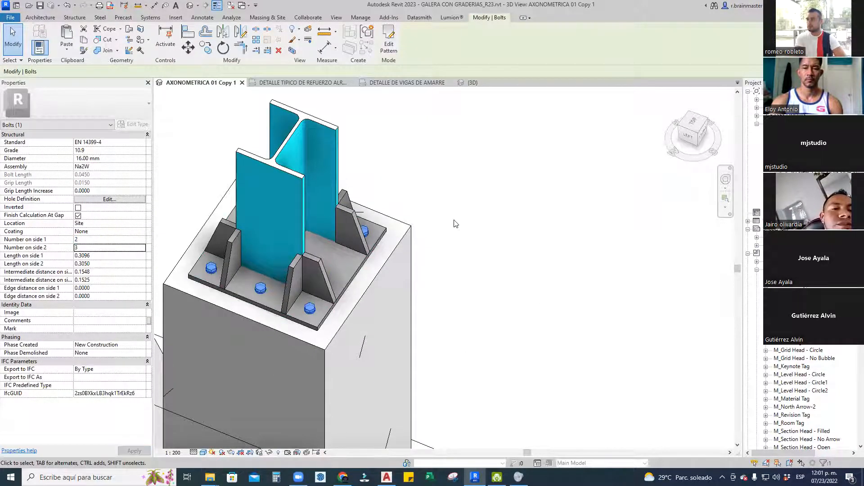
pyautogui.click(506, 211)
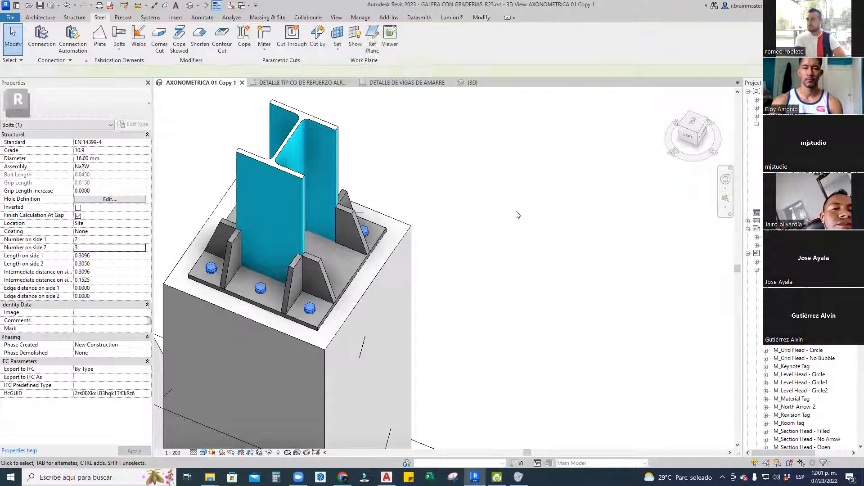
pyautogui.click(262, 290)
pyautogui.click(87, 248)
pyautogui.write('2')
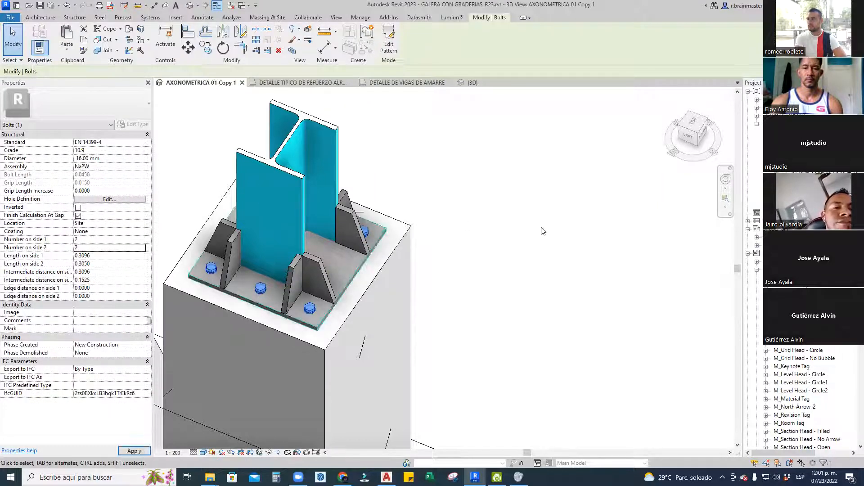
pyautogui.click(542, 229)
# Set the diameter of the base plate bolts to 30.00 mm
pyautogui.click(310, 314)
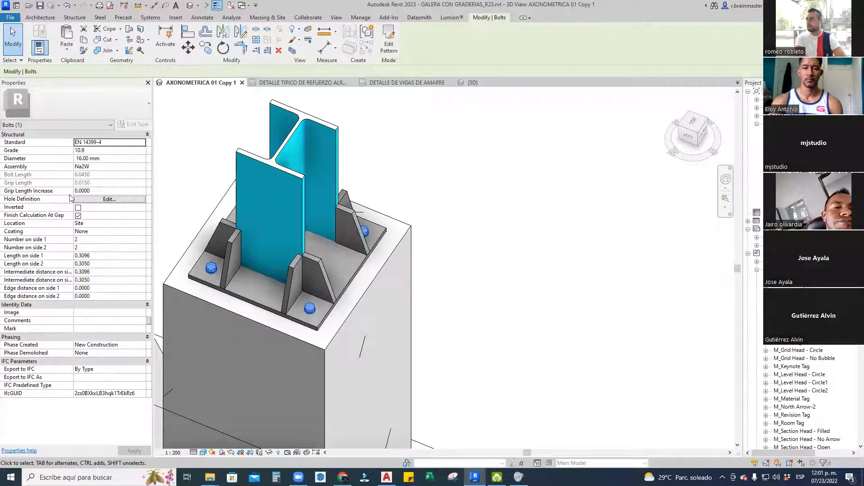
pyautogui.click(143, 159)
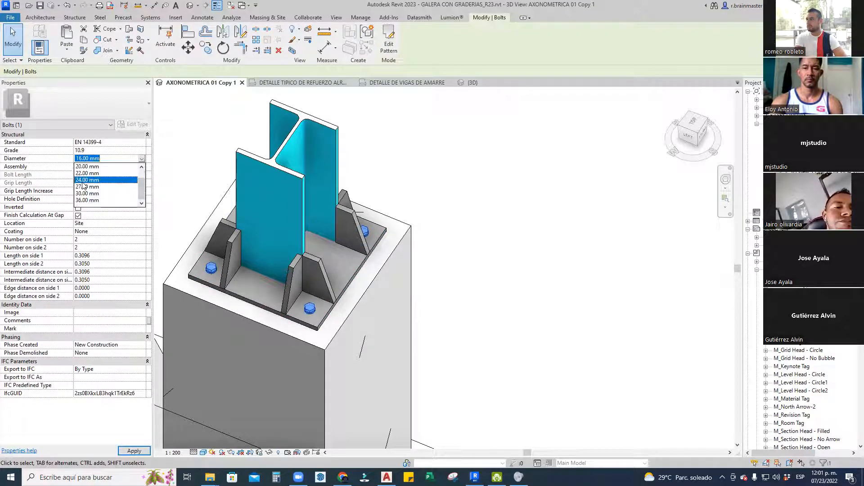
pyautogui.click(96, 194)
pyautogui.click(535, 243)
# Add a straight corner cut to one corner of the base plate, beside a bolt
pyautogui.keyDown('shift'); pyautogui.moveTo(535, 243); pyautogui.dragTo(477, 288, button='middle'); pyautogui.keyUp('shift')
pyautogui.scroll(2, 395, 251)
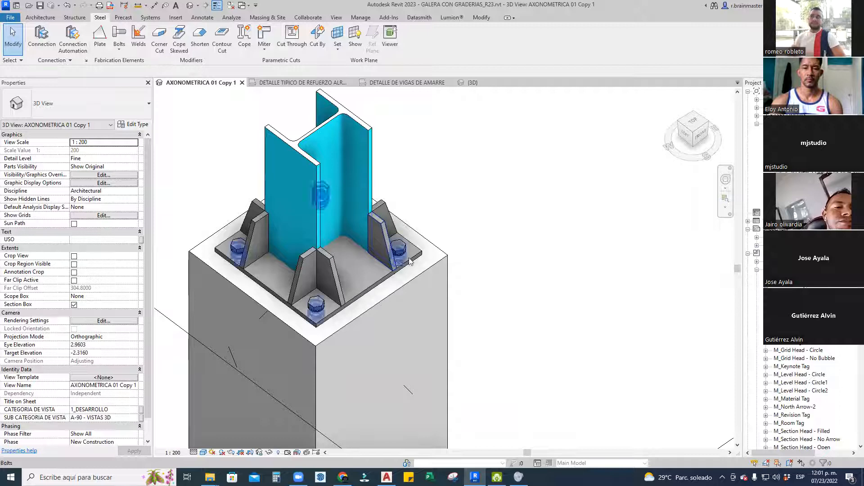
pyautogui.click(416, 261)
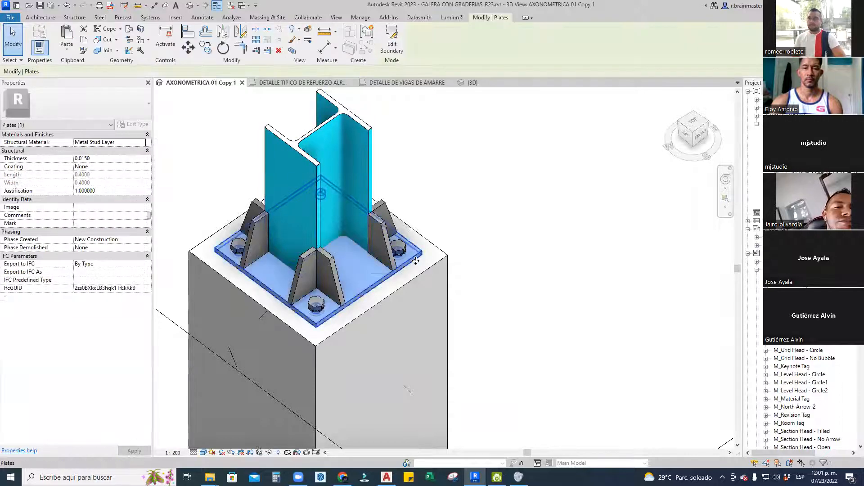
pyautogui.click(535, 205)
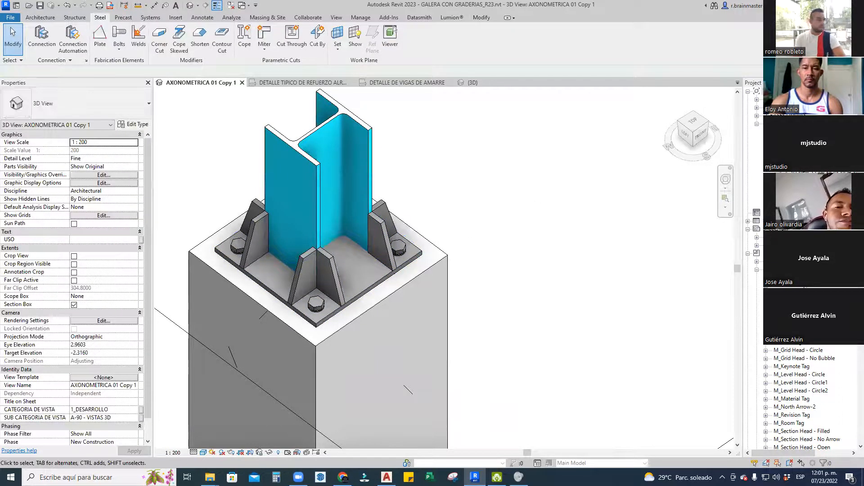
pyautogui.click(160, 41)
pyautogui.click(216, 250)
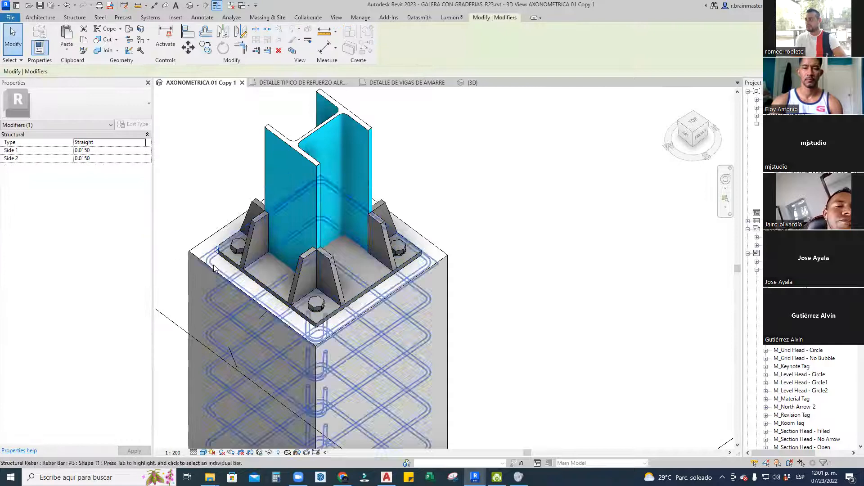
pyautogui.scroll(5, 215, 252)
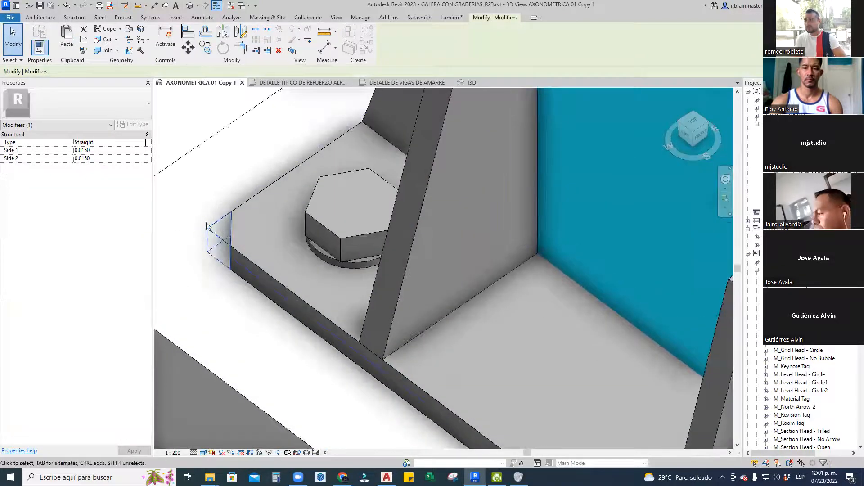
pyautogui.scroll(-3, 177, 195)
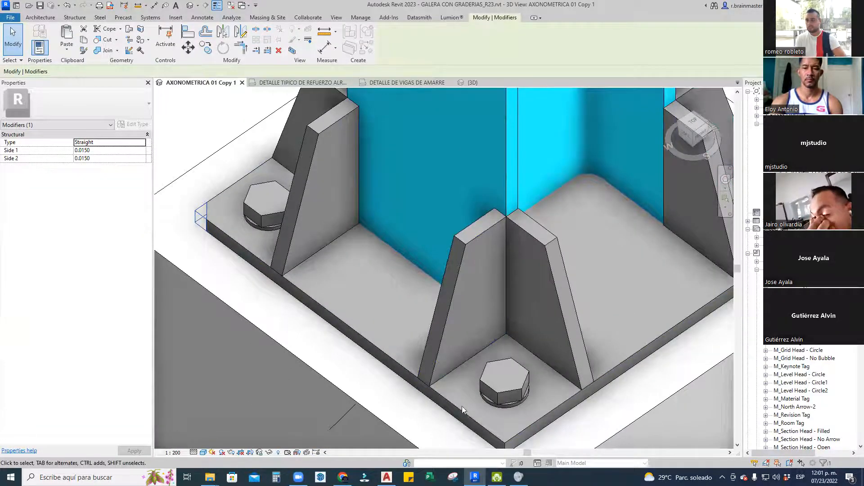
# Set side 1 and side 2 of the base plate's corner cut to 0.0200
pyautogui.click(507, 444)
pyautogui.moveTo(506, 444); pyautogui.dragTo(493, 373, button='middle')
pyautogui.moveTo(239, 221); pyautogui.dragTo(364, 308, button='middle')
pyautogui.press('Escape')
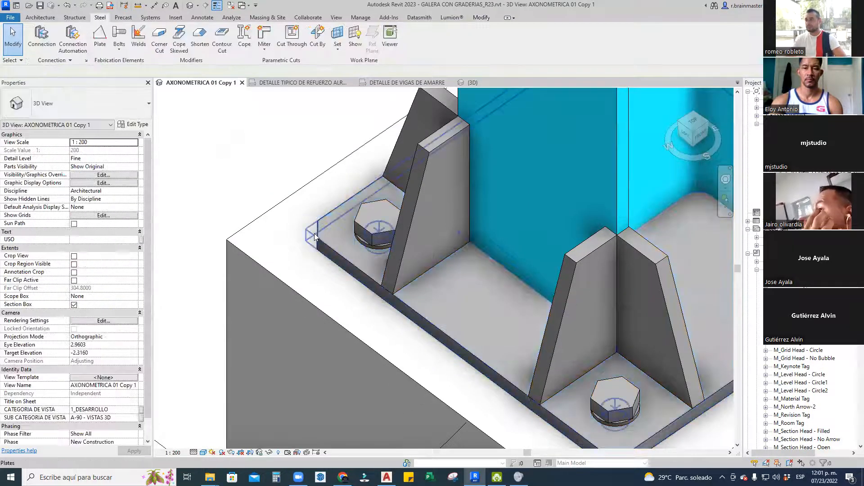
pyautogui.click(314, 233)
pyautogui.scroll(1, 203, 198)
pyautogui.click(117, 151)
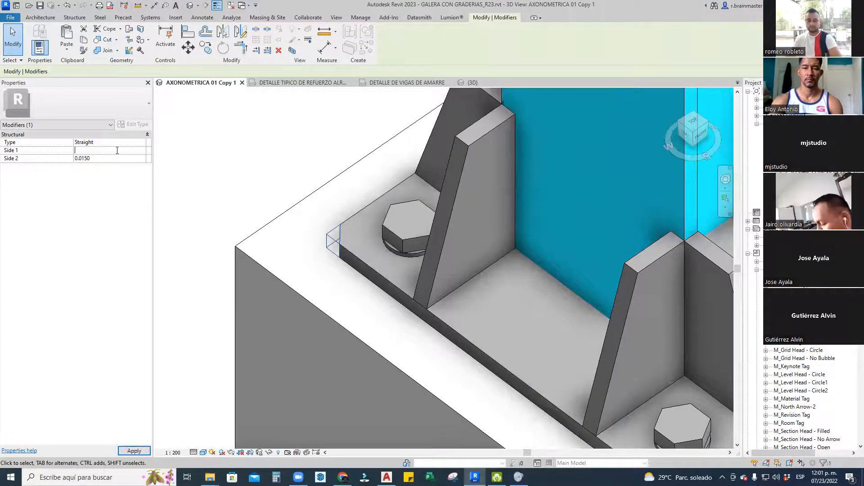
pyautogui.click(121, 160)
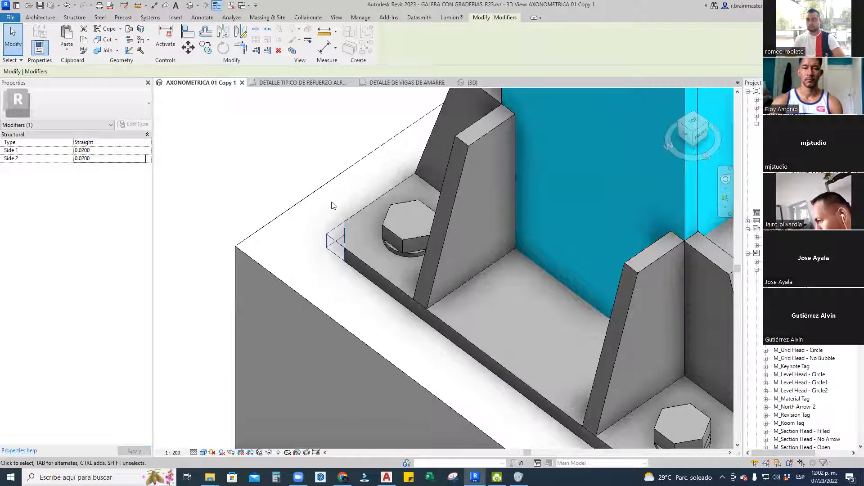
# Add a corner cut to the adjacent corner of the base plate, along the side facing the column's flange
pyautogui.keyDown('shift'); pyautogui.moveTo(367, 257); pyautogui.dragTo(427, 242, button='middle'); pyautogui.keyUp('shift')
pyautogui.scroll(-2, 355, 228)
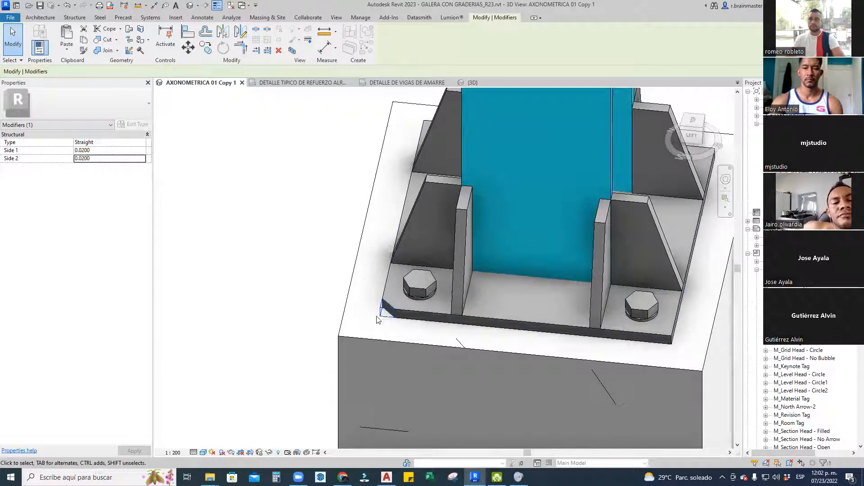
pyautogui.scroll(-1, 443, 285)
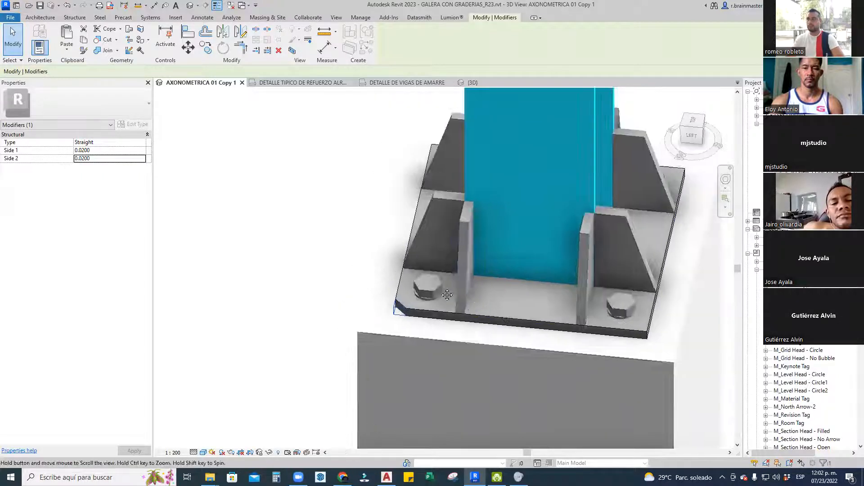
pyautogui.moveTo(450, 289); pyautogui.dragTo(281, 244, button='middle')
pyautogui.press('Escape')
pyautogui.click(161, 38)
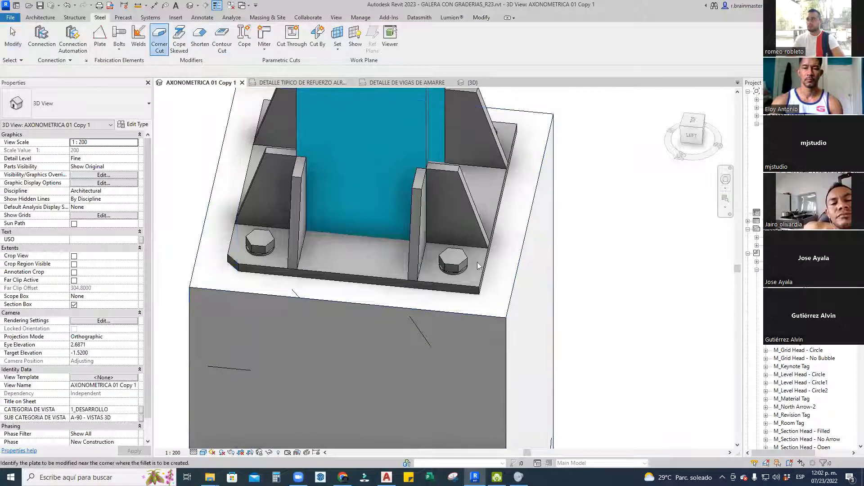
pyautogui.click(476, 287)
pyautogui.keyDown('shift'); pyautogui.moveTo(512, 260); pyautogui.dragTo(385, 286, button='middle'); pyautogui.keyUp('shift')
pyautogui.press('Escape')
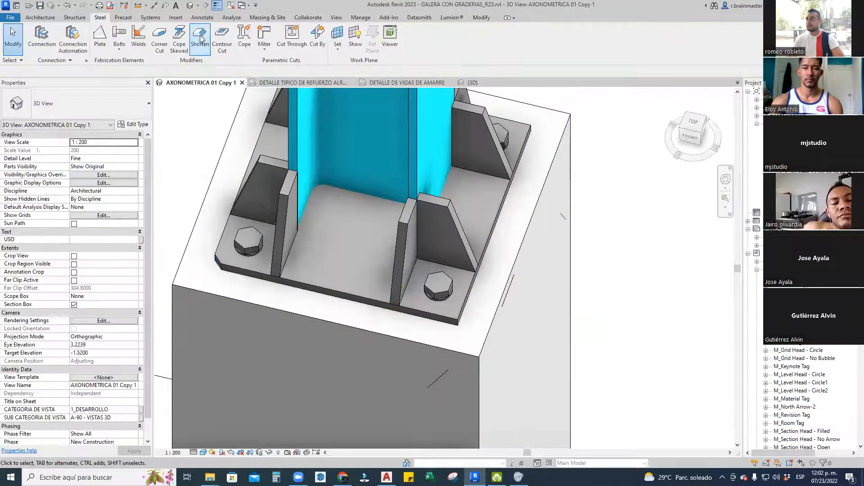
# Add corner cuts to the two remaining square corners of the base plate
pyautogui.click(159, 38)
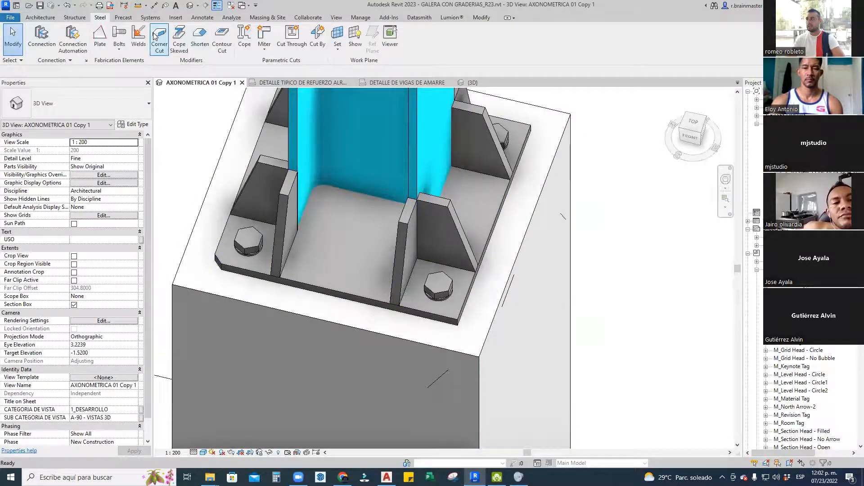
pyautogui.click(456, 324)
pyautogui.keyDown('shift'); pyautogui.moveTo(456, 323); pyautogui.dragTo(406, 293, button='middle'); pyautogui.keyUp('shift')
pyautogui.press('Escape')
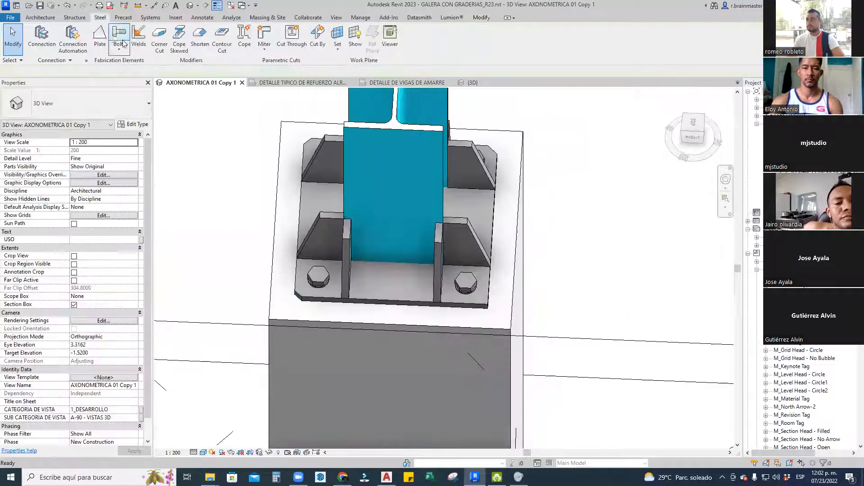
pyautogui.click(159, 38)
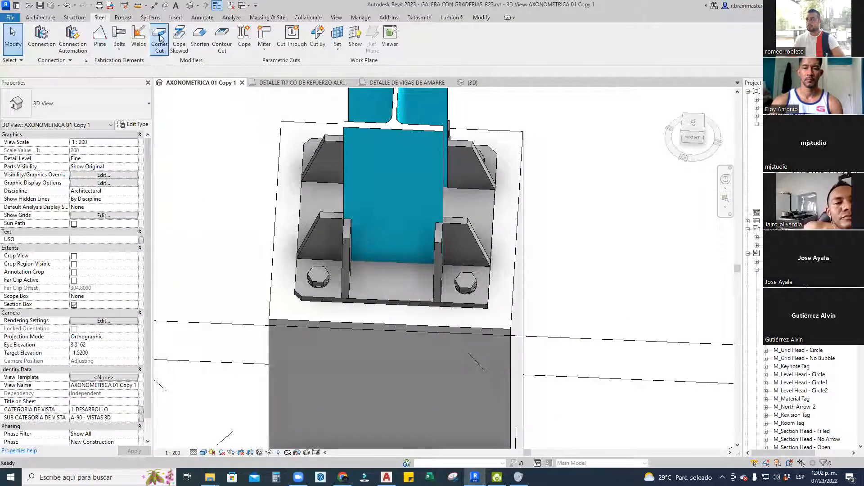
pyautogui.click(489, 308)
pyautogui.keyDown('shift'); pyautogui.moveTo(490, 308); pyautogui.dragTo(579, 314, button='middle'); pyautogui.keyUp('shift')
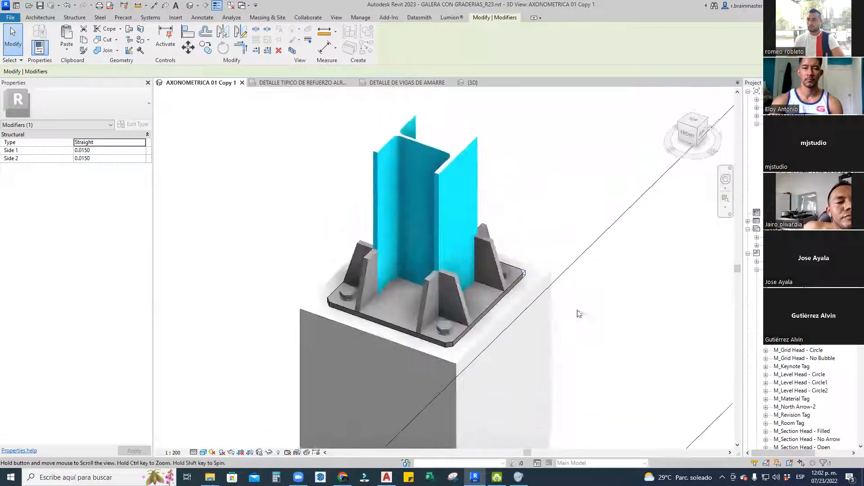
pyautogui.click(579, 313)
pyautogui.keyDown('shift'); pyautogui.moveTo(518, 275); pyautogui.dragTo(367, 230, button='middle'); pyautogui.keyUp('shift')
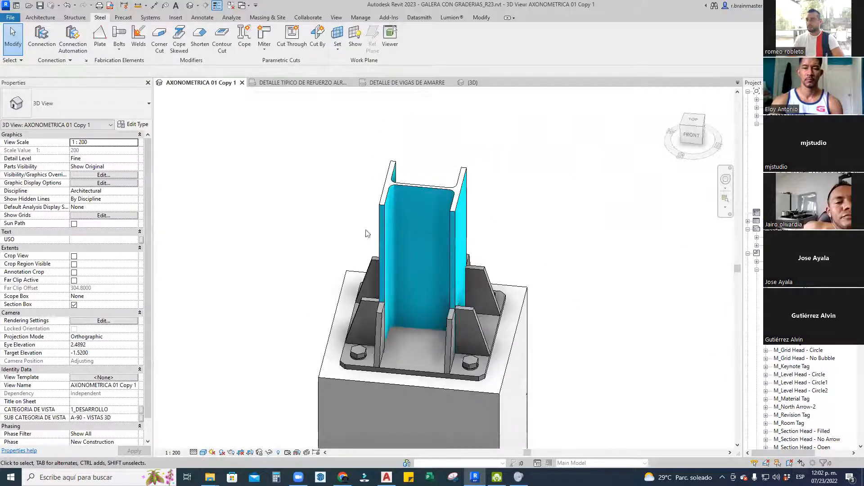
# Set the work plane by picking the web of the steel column
pyautogui.click(222, 39)
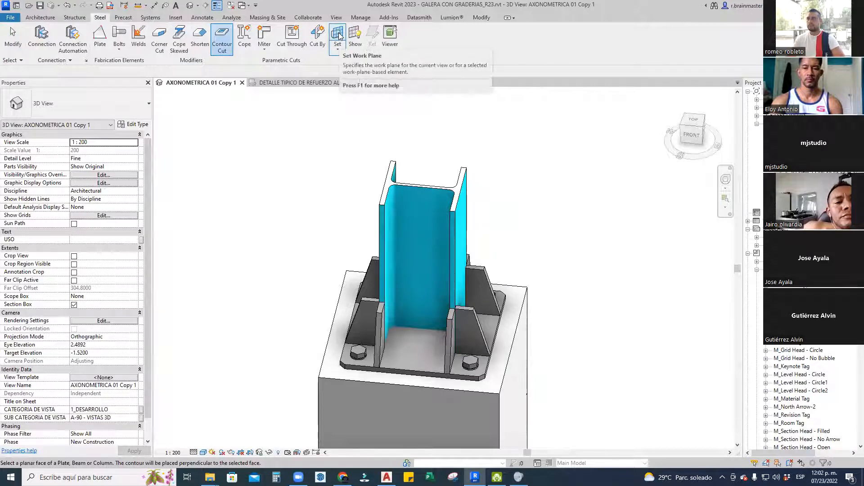
pyautogui.click(340, 51)
pyautogui.click(354, 86)
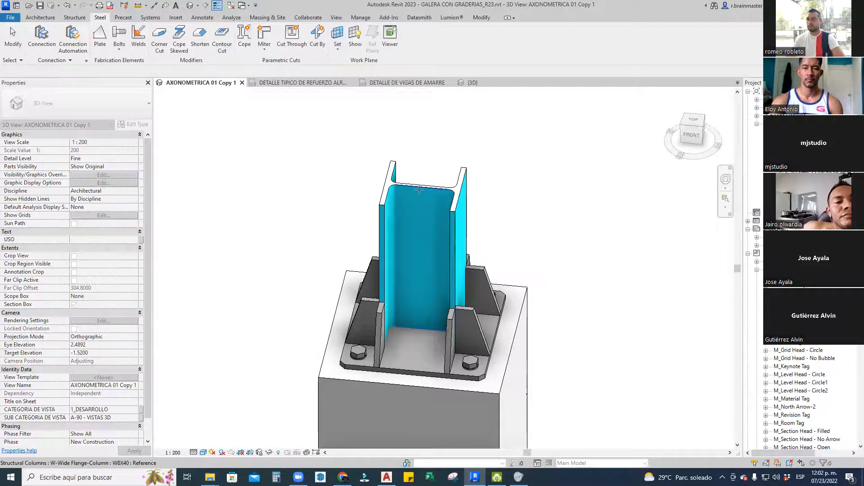
pyautogui.click(417, 196)
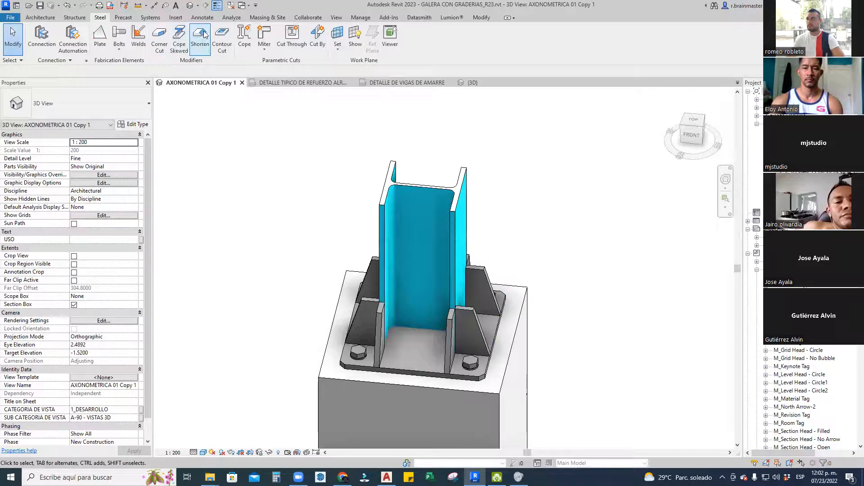
# Cut a tall rectangular opening through the upper part of the column's web with a contour cut
pyautogui.click(224, 38)
pyautogui.scroll(2, 414, 207)
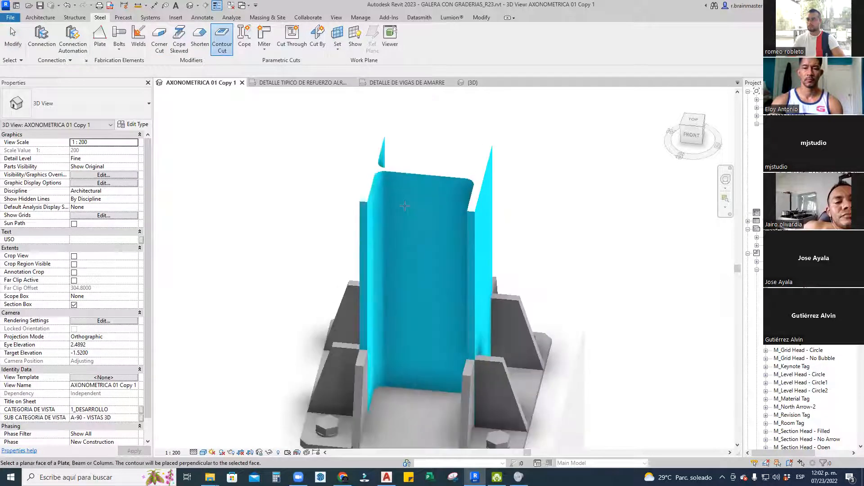
pyautogui.click(415, 185)
pyautogui.click(412, 31)
pyautogui.click(405, 193)
pyautogui.click(435, 279)
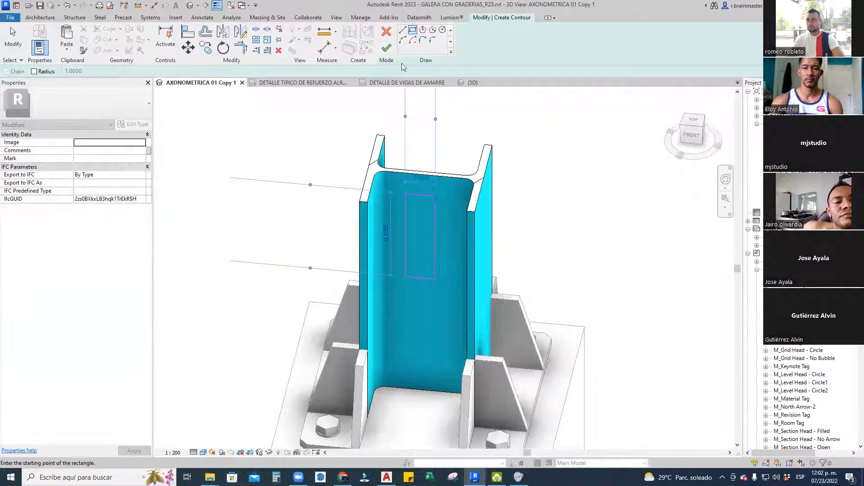
pyautogui.click(386, 47)
pyautogui.scroll(-3, 548, 158)
pyautogui.keyDown('shift'); pyautogui.moveTo(548, 158); pyautogui.dragTo(478, 205, button='middle'); pyautogui.keyUp('shift')
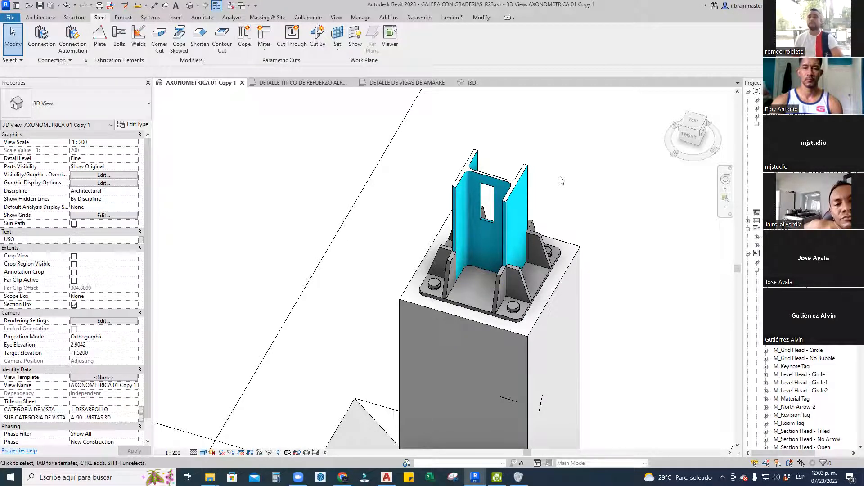
pyautogui.click(487, 207)
pyautogui.scroll(2, 488, 206)
pyautogui.press('Escape')
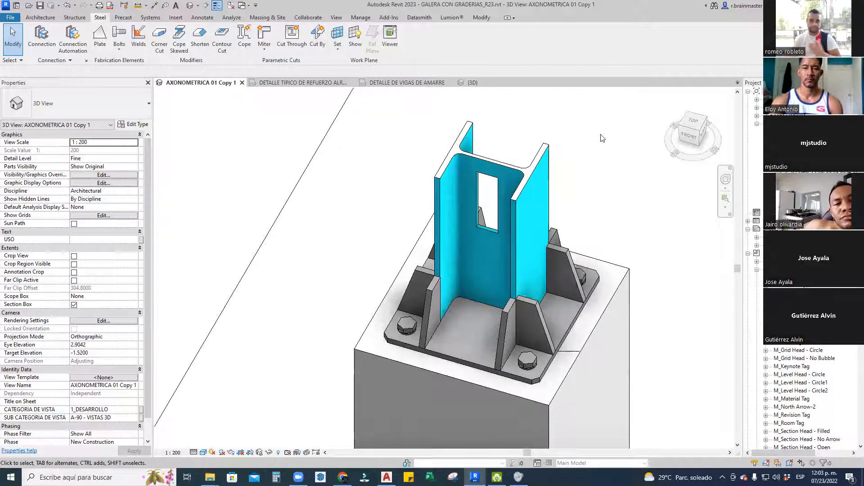
pyautogui.scroll(-5, 450, 243)
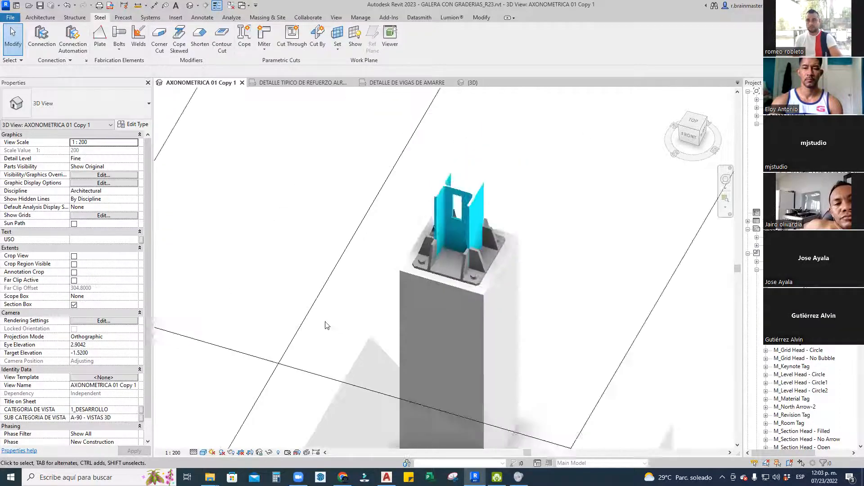
# Enlarge the section box to take in both column footings and the beams between them, then examine the long beam joining the columns
pyautogui.click(464, 234)
pyautogui.keyDown('shift'); pyautogui.moveTo(463, 234); pyautogui.dragTo(413, 184, button='middle'); pyautogui.keyUp('shift')
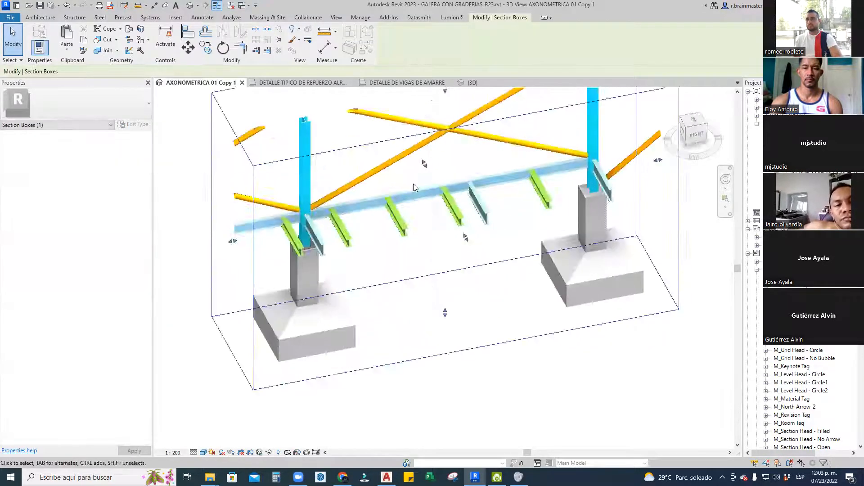
pyautogui.scroll(5, 410, 232)
pyautogui.scroll(1, 389, 221)
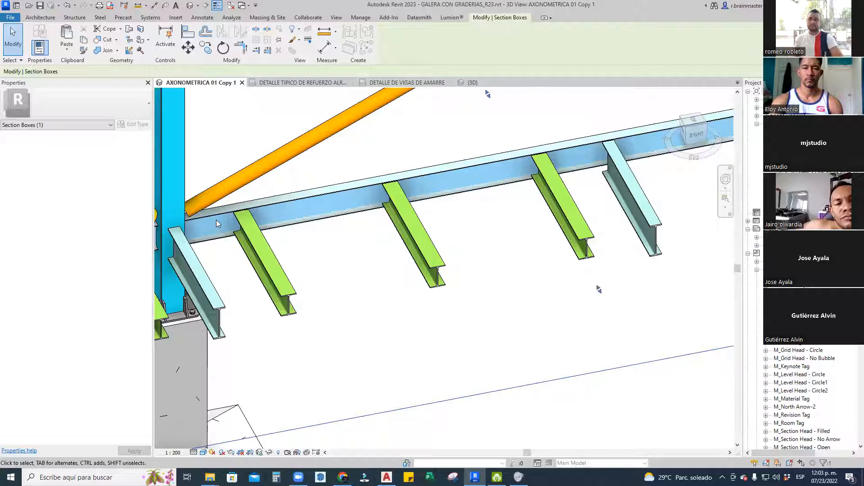
pyautogui.scroll(3, 307, 259)
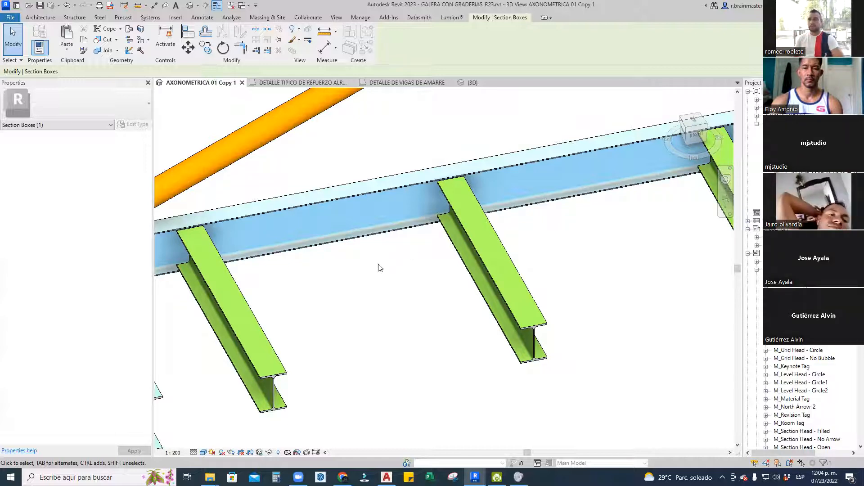
pyautogui.scroll(-2, 378, 268)
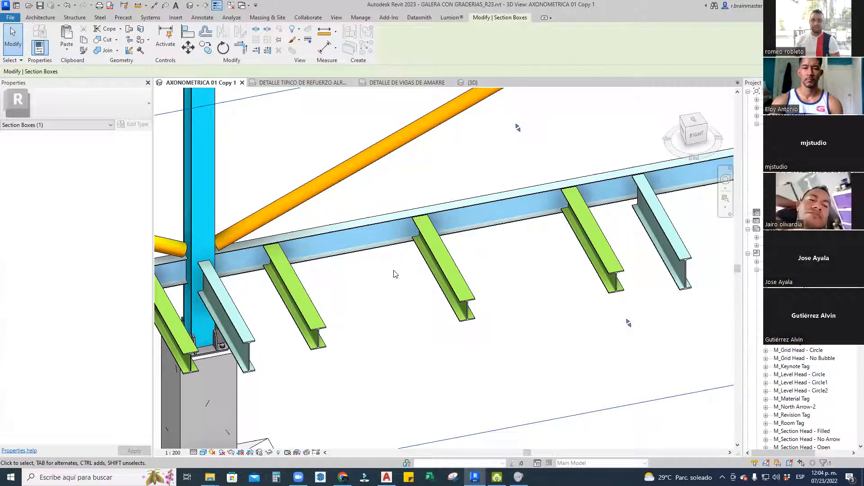
pyautogui.scroll(5, 395, 274)
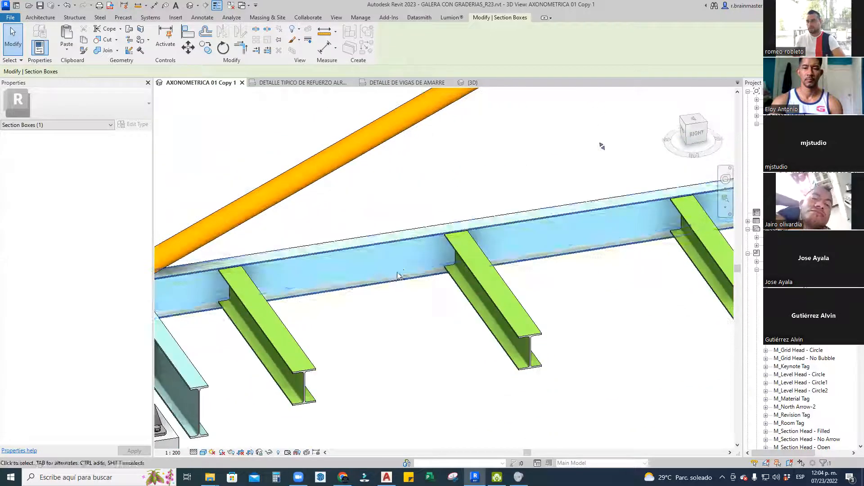
pyautogui.press('Escape')
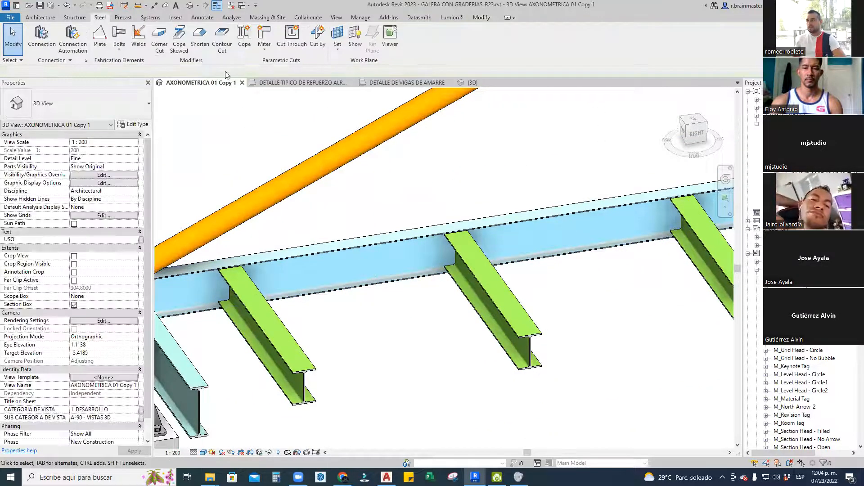
# Set the work plane by picking the web plane of the long W10X12 beam at its end by the column
pyautogui.click(223, 39)
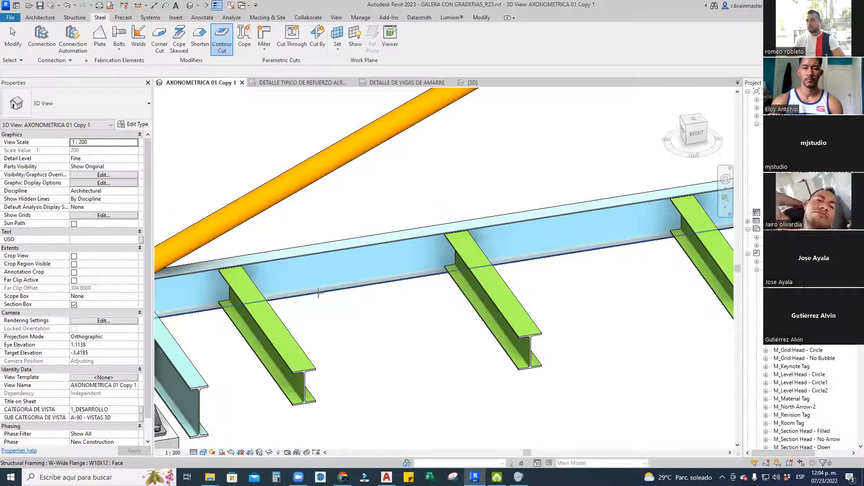
pyautogui.scroll(2, 325, 279)
pyautogui.click(337, 36)
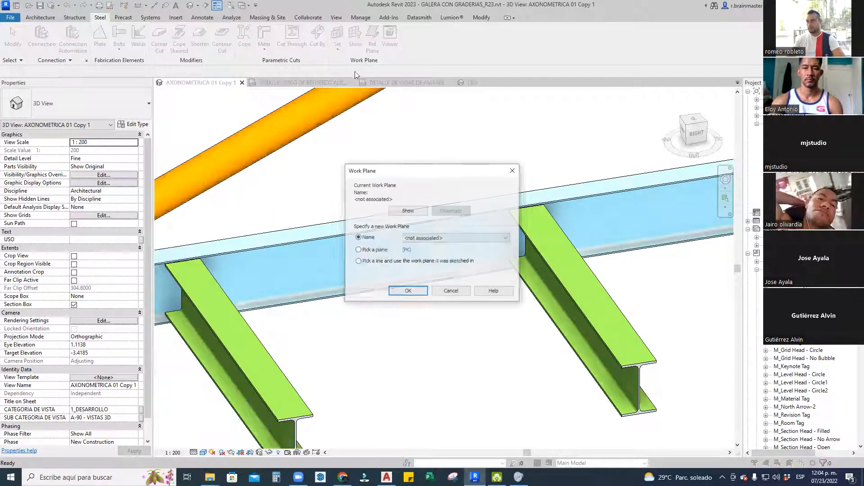
pyautogui.click(392, 290)
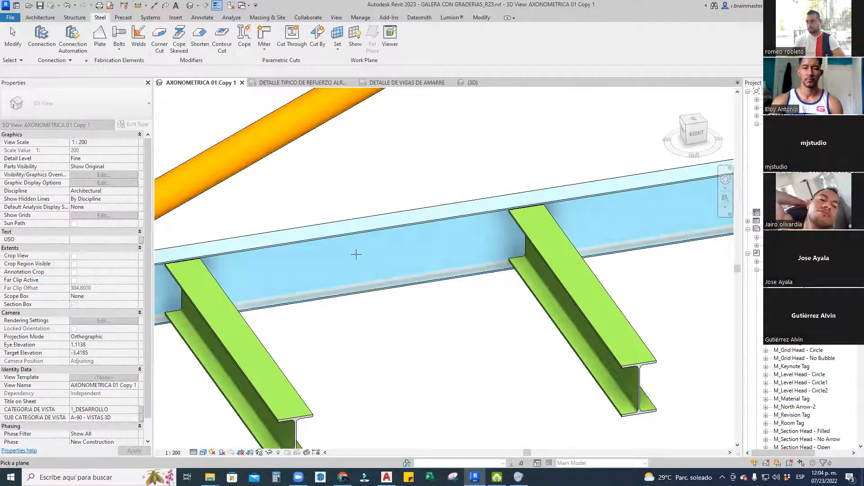
pyautogui.scroll(-2, 355, 253)
pyautogui.keyDown('shift'); pyautogui.moveTo(297, 264); pyautogui.dragTo(251, 252, button='middle'); pyautogui.keyUp('shift')
pyautogui.moveTo(251, 191); pyautogui.dragTo(303, 256, button='middle')
pyautogui.scroll(2, 235, 193)
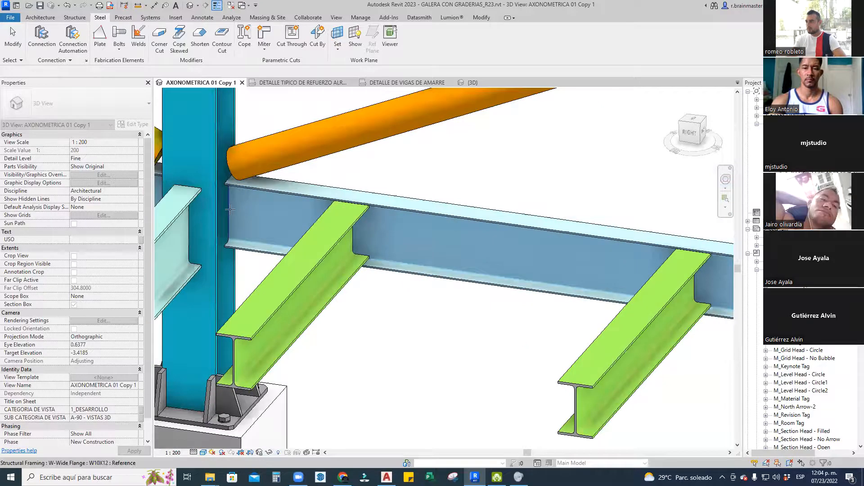
pyautogui.scroll(4, 230, 210)
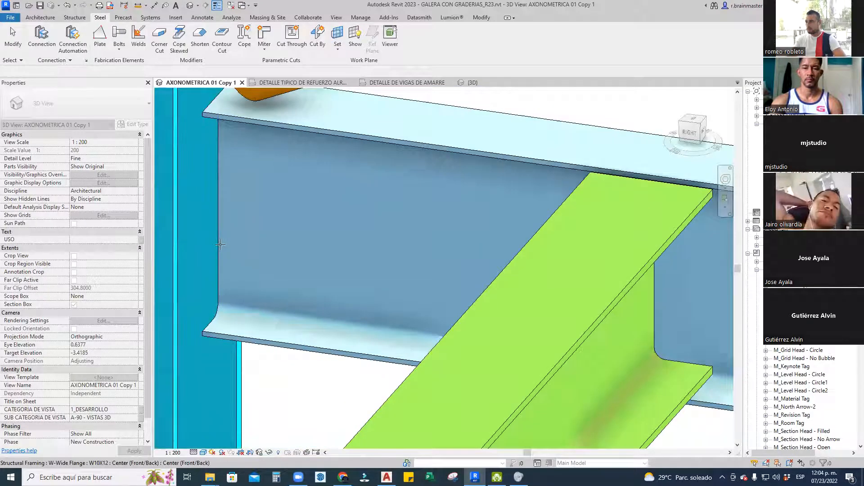
pyautogui.scroll(-3, 221, 244)
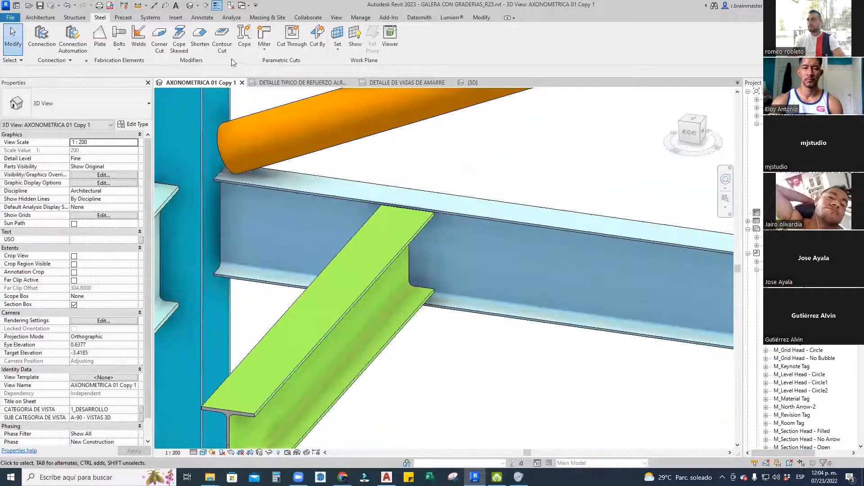
# Start a contour cut on the long beam's web and sketch a small horizontal rectangle beside the first green crossbeam from the column
pyautogui.click(221, 40)
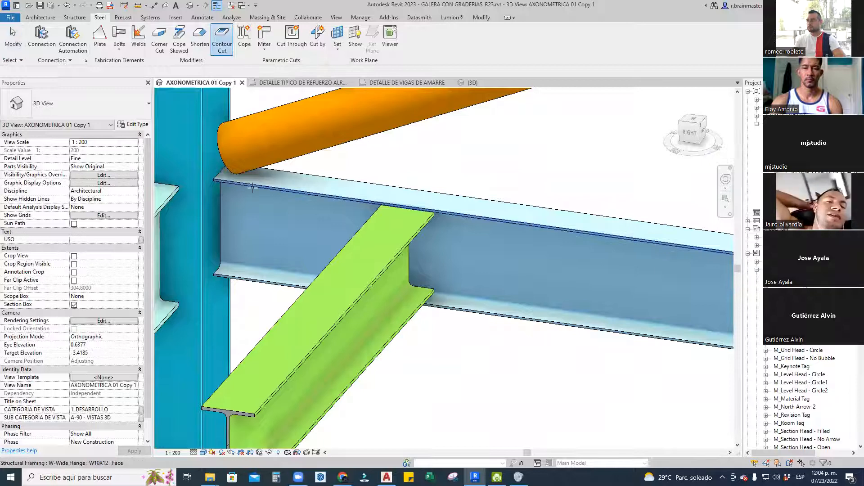
pyautogui.click(229, 213)
pyautogui.scroll(-2, 230, 213)
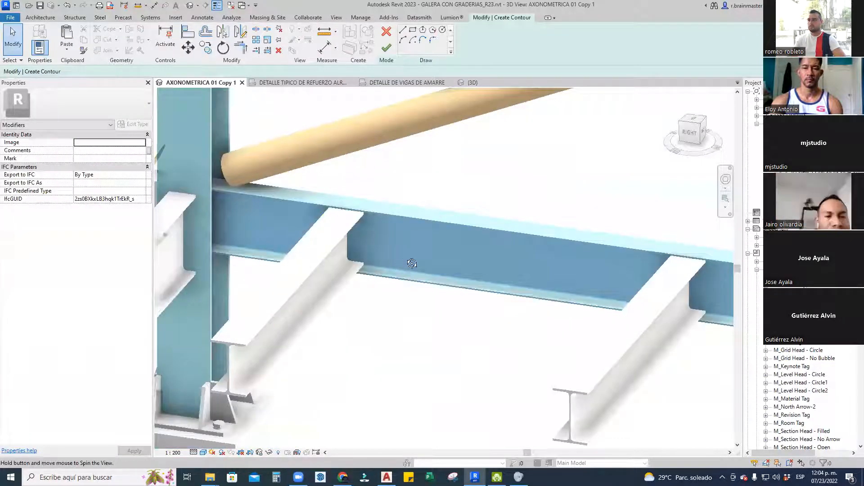
pyautogui.click(412, 32)
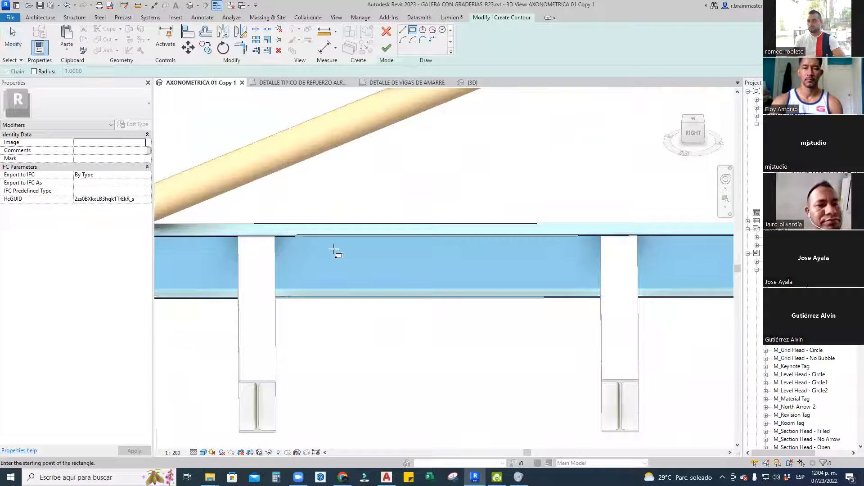
pyautogui.click(334, 249)
pyautogui.click(384, 269)
# Try to finish the contour with a second rectangle beside the first, and delete that second rectangle
pyautogui.click(425, 248)
pyautogui.click(477, 269)
pyautogui.click(386, 48)
pyautogui.press('Escape')
pyautogui.moveTo(411, 224); pyautogui.dragTo(477, 293)
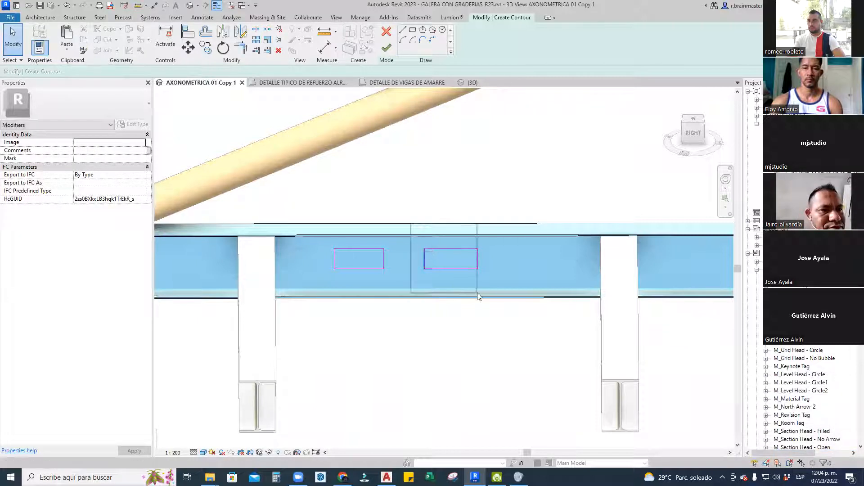
pyautogui.press('Delete')
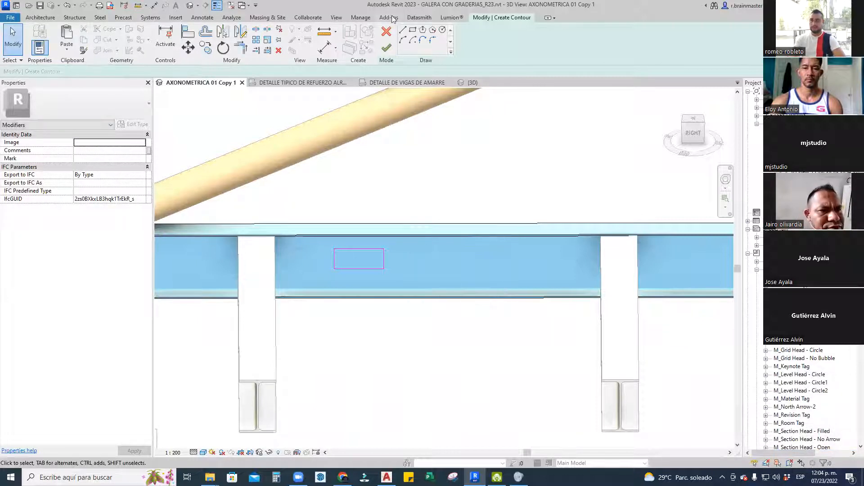
# Finish the contour cut with the single rectangle and inspect the opening in the beam's web
pyautogui.click(386, 49)
pyautogui.moveTo(431, 177)
pyautogui.keyDown('shift'); pyautogui.mouseDown(button='middle')
pyautogui.moveTo(464, 222)
pyautogui.moveTo(467, 216)
pyautogui.mouseUp(button='middle'); pyautogui.keyUp('shift')
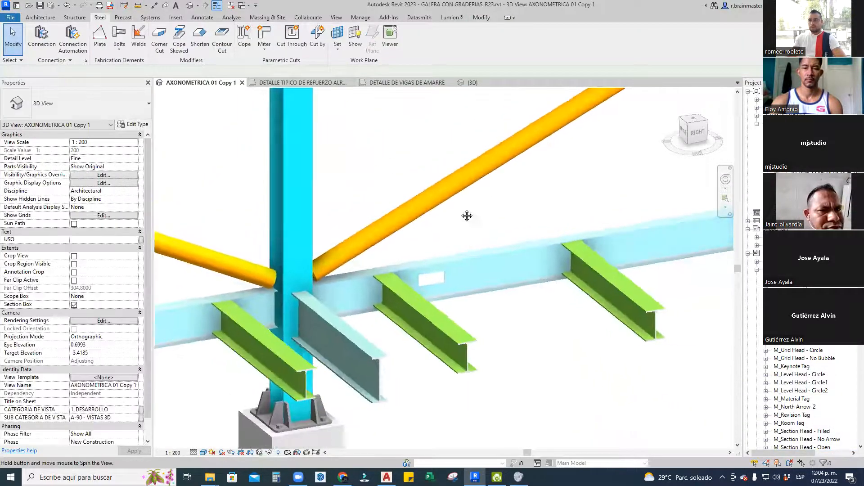
pyautogui.scroll(5, 386, 245)
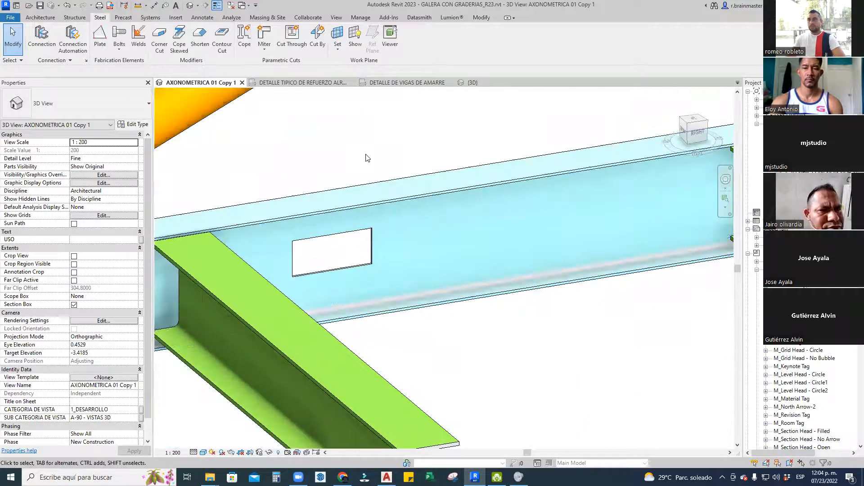
pyautogui.scroll(-3, 367, 157)
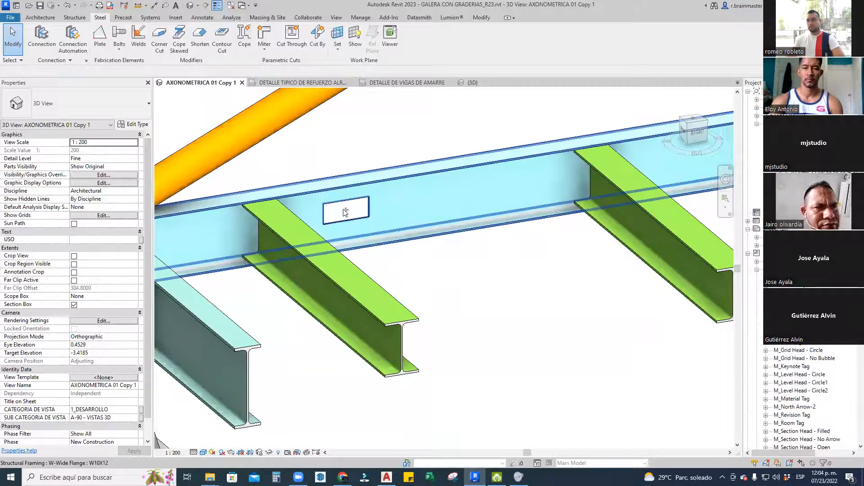
pyautogui.keyDown('shift'); pyautogui.moveTo(346, 211); pyautogui.dragTo(447, 301, button='middle'); pyautogui.keyUp('shift')
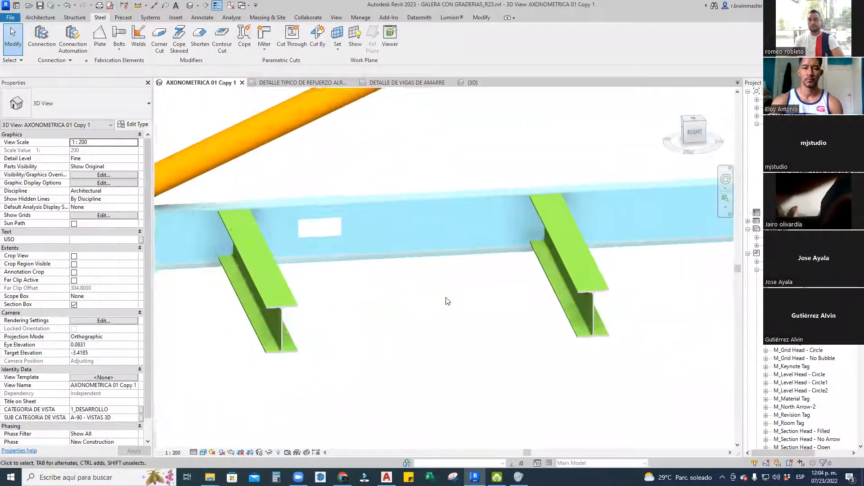
pyautogui.scroll(-3, 403, 262)
pyautogui.moveTo(540, 216); pyautogui.dragTo(522, 241, button='middle')
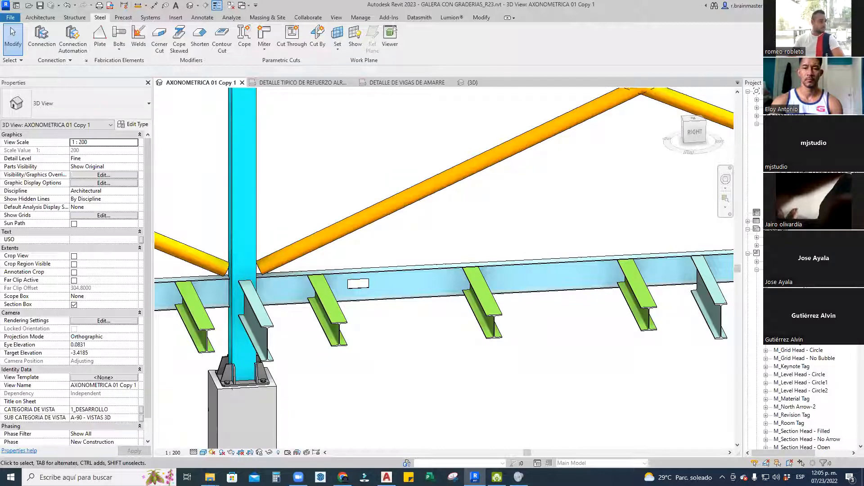
# Shrink the section box around the footing with the detailed base connection and lower its top to just above the column's base plate
pyautogui.scroll(-2, 375, 243)
pyautogui.keyDown('shift'); pyautogui.moveTo(379, 237); pyautogui.dragTo(419, 246, button='middle'); pyautogui.keyUp('shift')
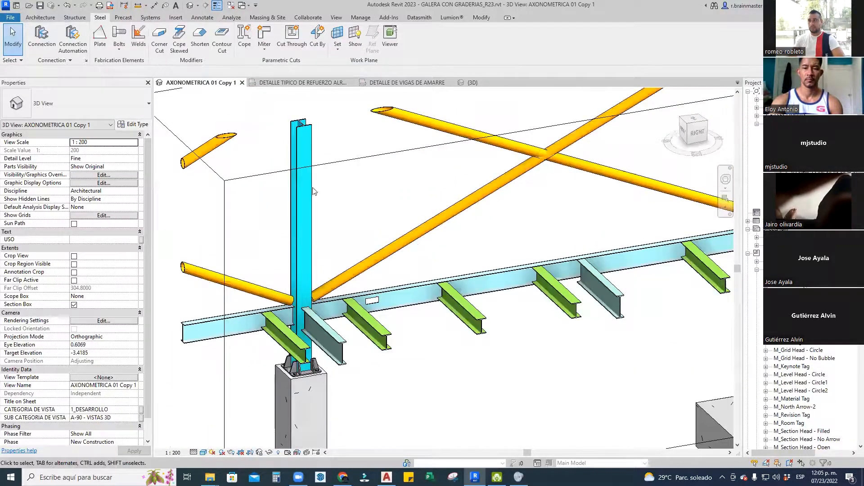
pyautogui.scroll(-4, 314, 192)
pyautogui.keyDown('shift'); pyautogui.moveTo(353, 246); pyautogui.dragTo(622, 285, button='middle'); pyautogui.keyUp('shift')
pyautogui.scroll(5, 458, 252)
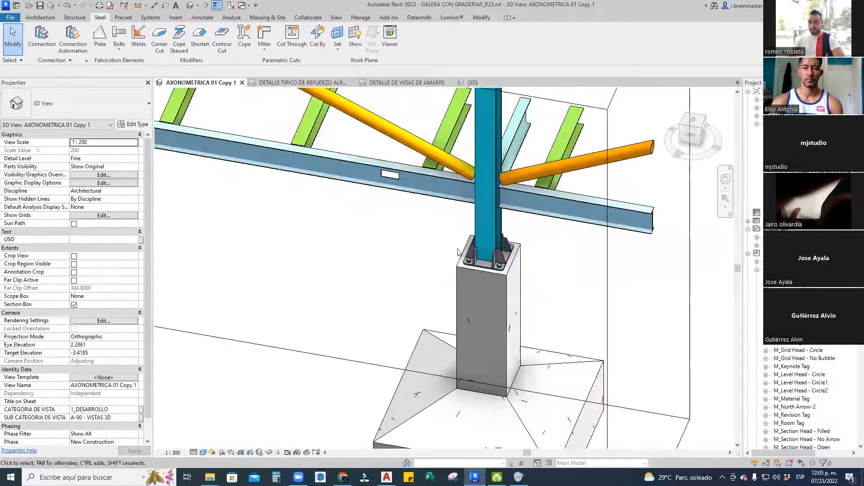
pyautogui.scroll(-5, 458, 252)
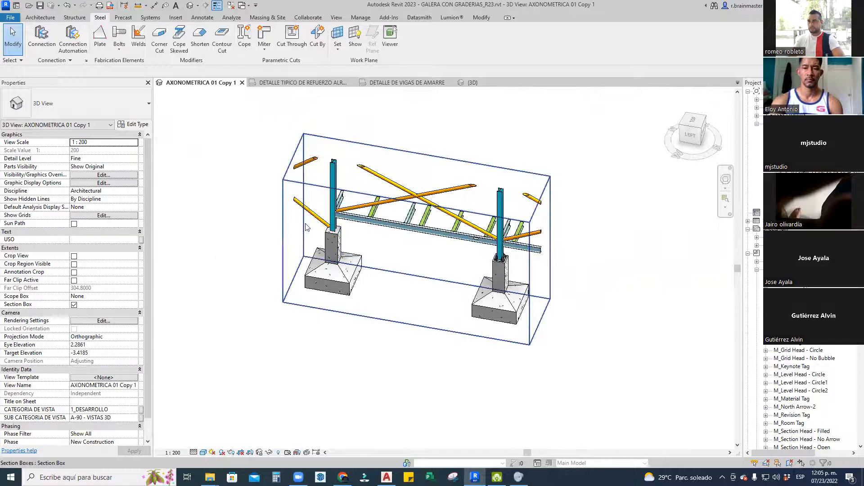
pyautogui.click(305, 227)
pyautogui.moveTo(294, 218); pyautogui.dragTo(466, 248)
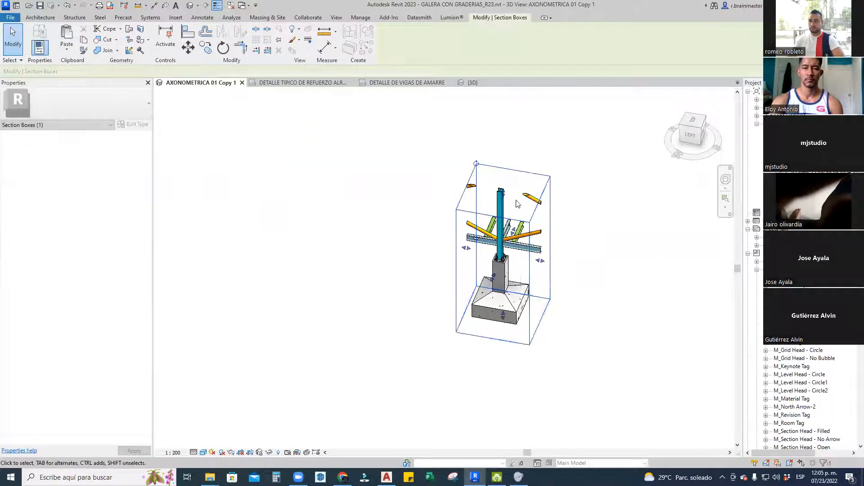
pyautogui.scroll(2, 517, 202)
pyautogui.moveTo(496, 188); pyautogui.dragTo(483, 263)
pyautogui.scroll(2, 507, 299)
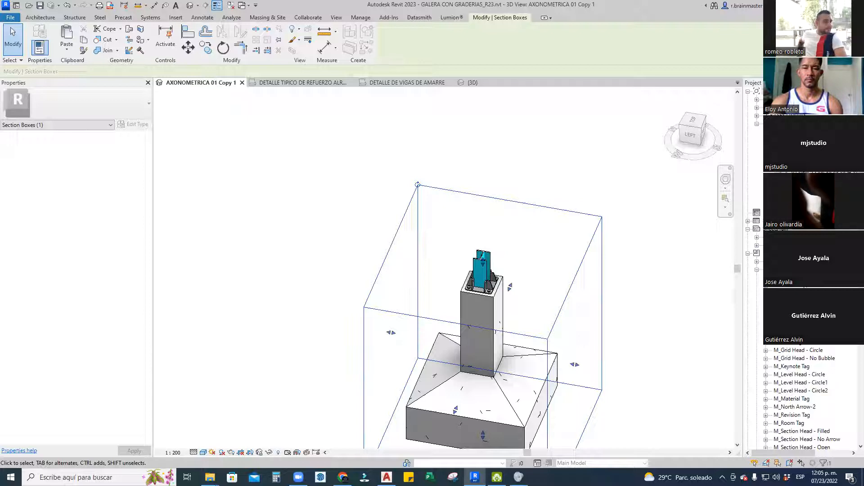
# Change the corner cut at the base plate's far corner to the Concave type
pyautogui.scroll(4, 475, 284)
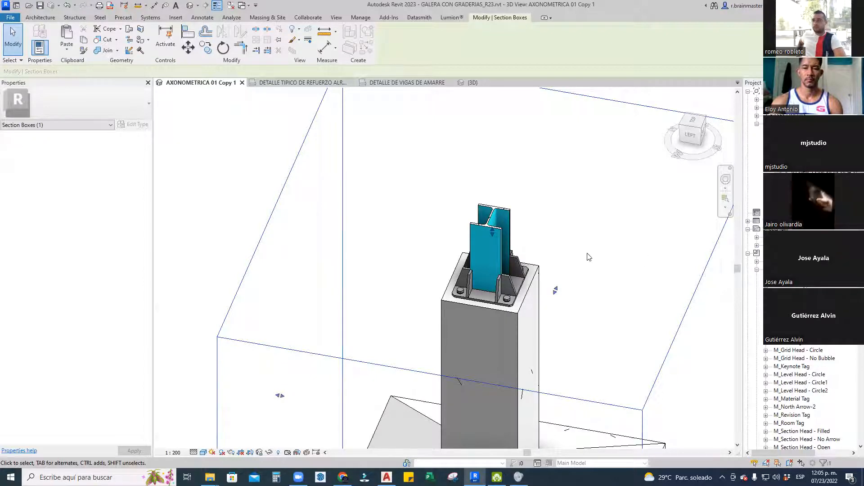
pyautogui.scroll(5, 588, 257)
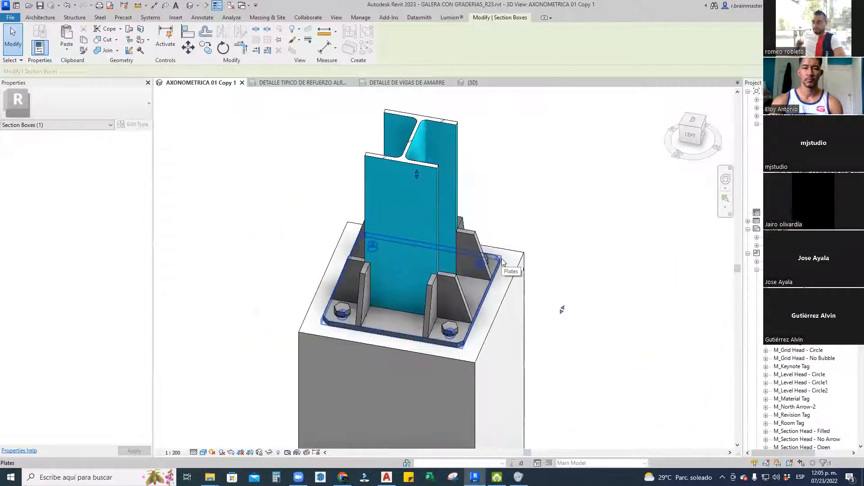
pyautogui.scroll(3, 503, 262)
pyautogui.click(502, 262)
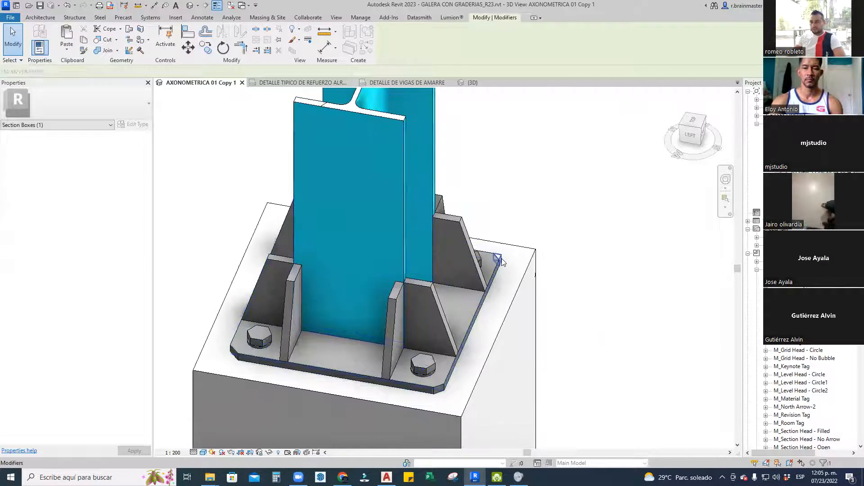
pyautogui.click(142, 144)
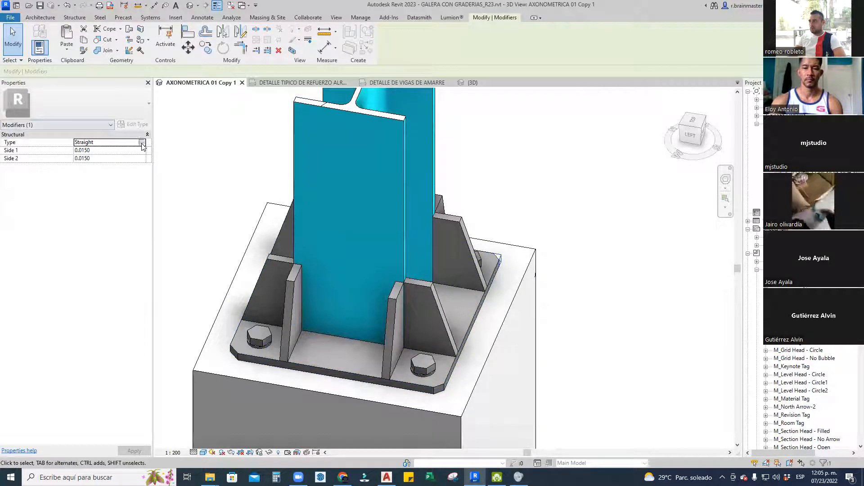
pyautogui.click(142, 143)
pyautogui.click(93, 157)
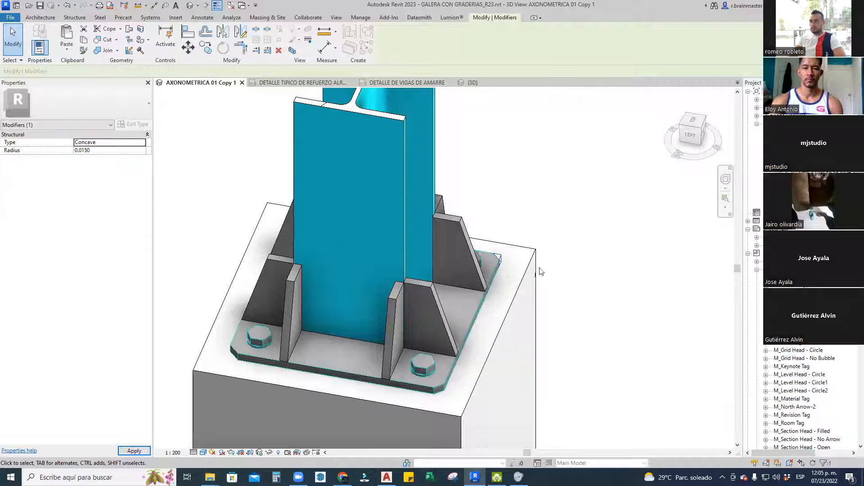
pyautogui.scroll(5, 491, 259)
pyautogui.scroll(1, 484, 255)
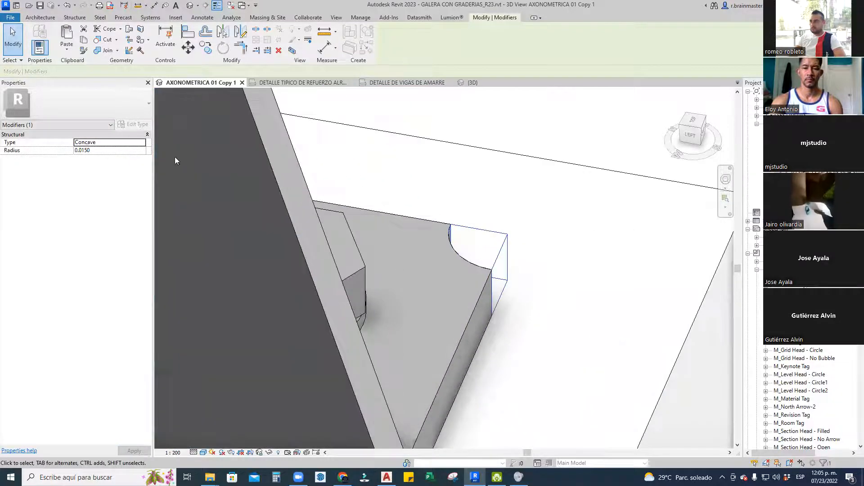
# Change the selected base plate corner cut to the Convex type with a radius of 0.0350
pyautogui.click(144, 143)
pyautogui.click(108, 149)
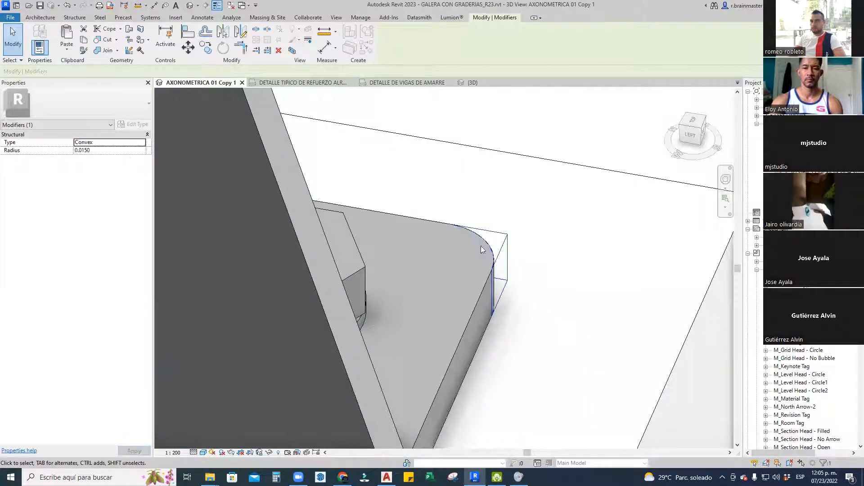
pyautogui.click(114, 150)
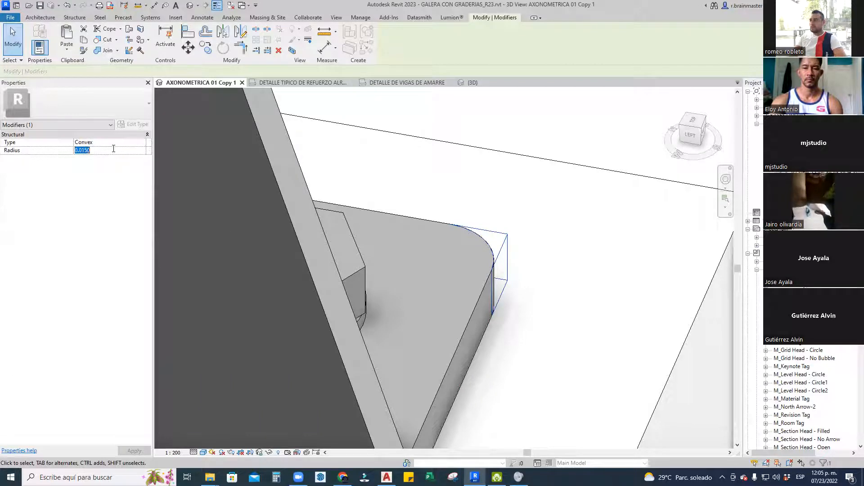
pyautogui.write('.0')
pyautogui.press('Return')
pyautogui.scroll(-4, 517, 224)
pyautogui.keyDown('shift'); pyautogui.moveTo(560, 244); pyautogui.dragTo(505, 323, button='middle'); pyautogui.keyUp('shift')
pyautogui.scroll(-6, 500, 245)
pyautogui.scroll(2, 508, 324)
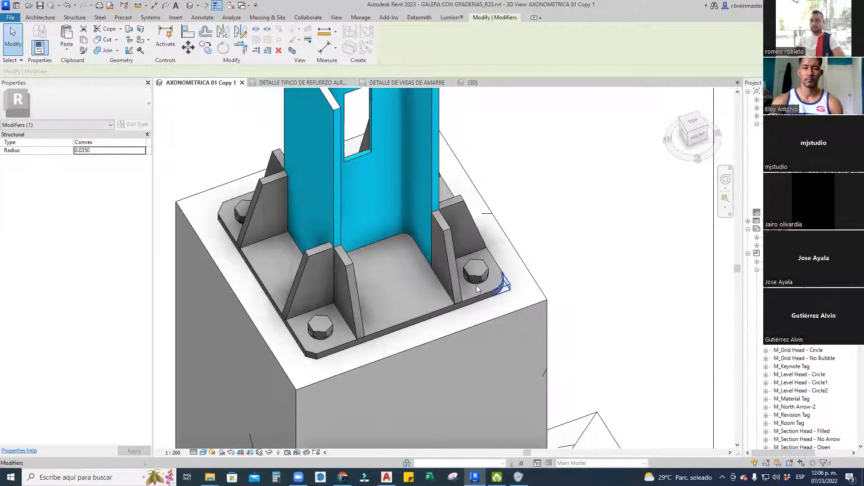
# Change the same corner cut to the Straight type and set Side 1 and Side 2 to 0.0300
pyautogui.click(144, 154)
pyautogui.click(144, 154)
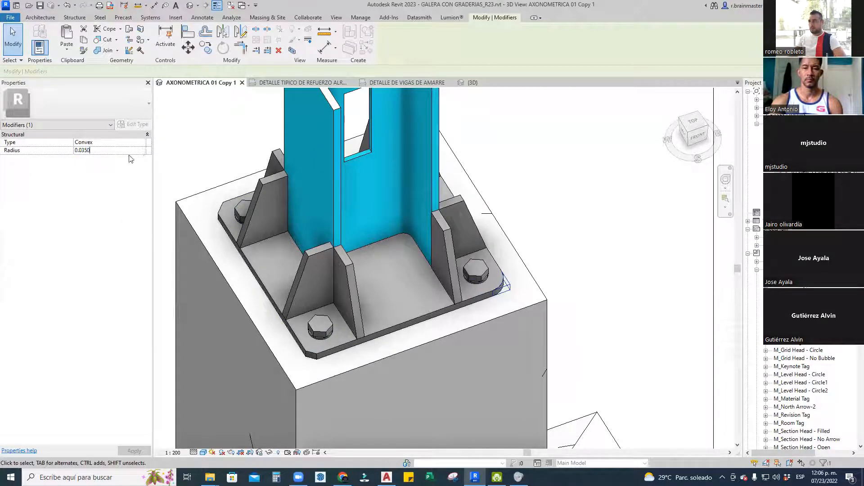
pyautogui.click(143, 143)
pyautogui.click(94, 167)
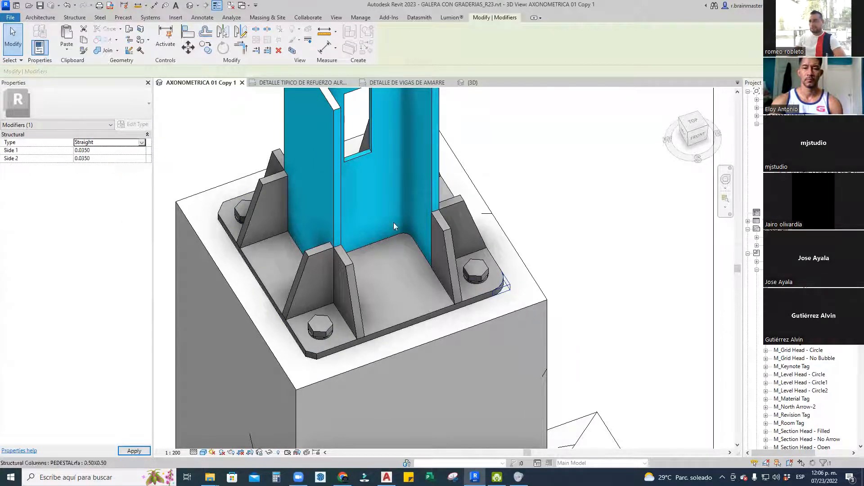
pyautogui.click(117, 150)
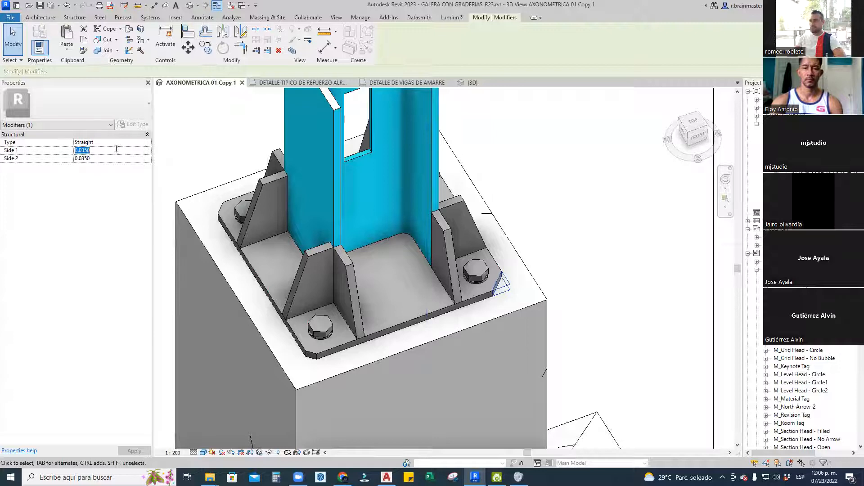
pyautogui.write('0.03')
pyautogui.click(115, 157)
pyautogui.write('.')
pyautogui.click(126, 172)
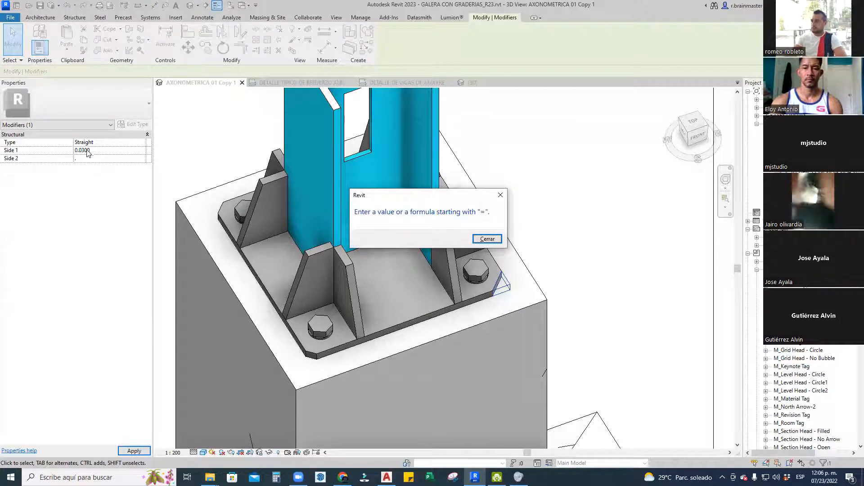
pyautogui.press('Return')
pyautogui.write('0300')
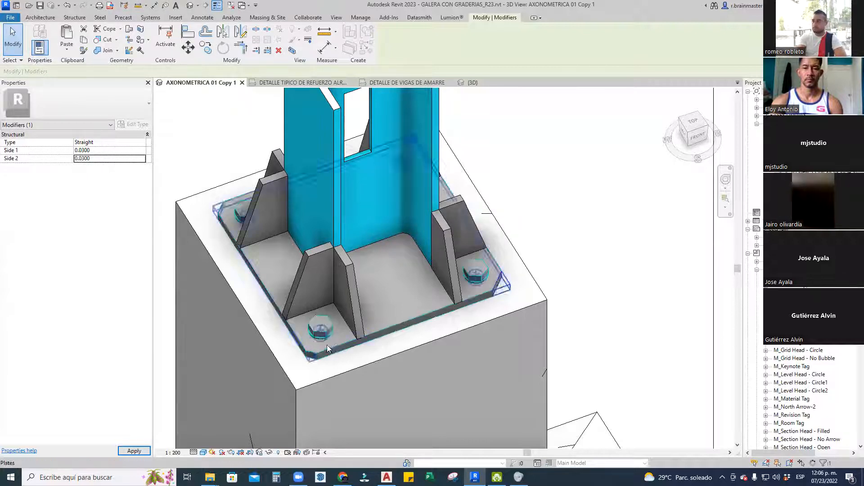
# Select the straight corner cut at the base plate's nearest corner and set both of its sides to 0.03
pyautogui.scroll(3, 310, 363)
pyautogui.click(310, 359)
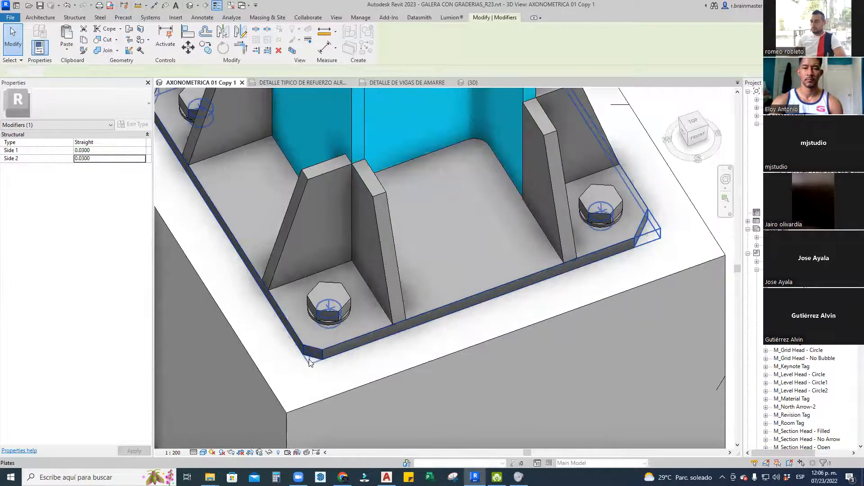
pyautogui.press('Tab')
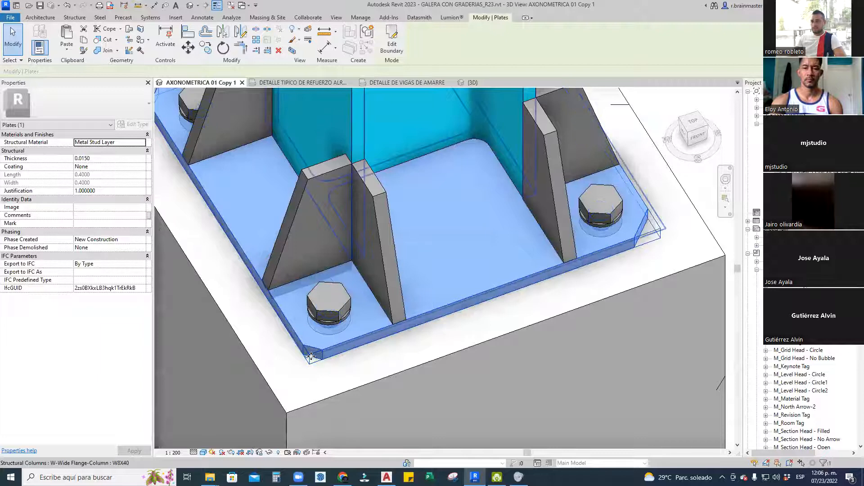
pyautogui.click(311, 356)
pyautogui.press('Tab')
pyautogui.click(311, 356)
pyautogui.press('Escape')
pyautogui.scroll(3, 312, 356)
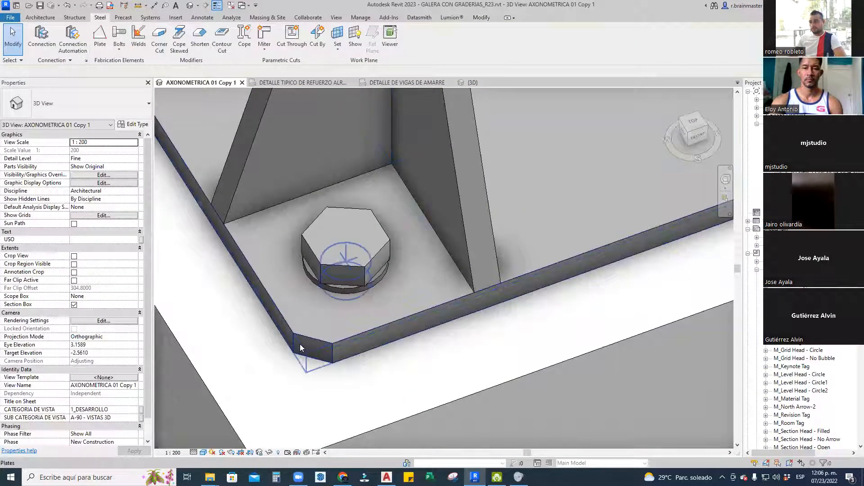
pyautogui.click(300, 343)
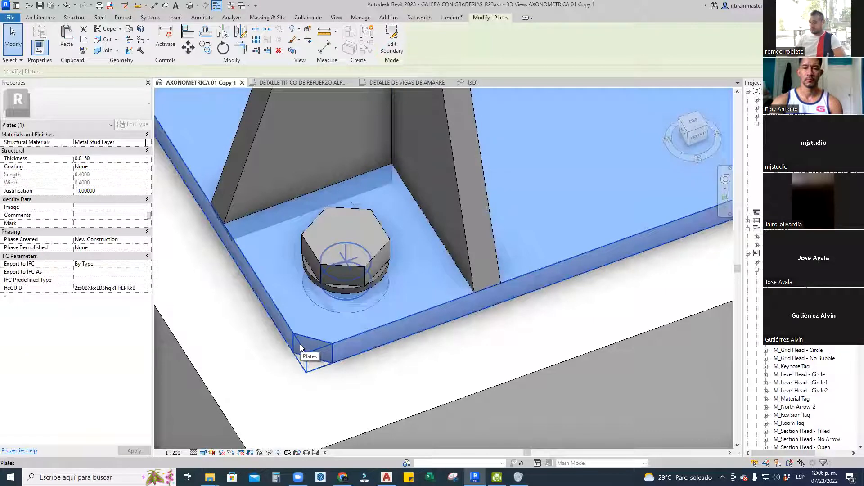
pyautogui.press('Tab')
pyautogui.click(300, 344)
pyautogui.click(118, 150)
pyautogui.write('0.03')
pyautogui.click(118, 159)
pyautogui.write('0.03')
pyautogui.press('Return')
# Set both sides of the third base plate corner cut, the one still at 0.0200, to 0.03
pyautogui.scroll(-5, 373, 284)
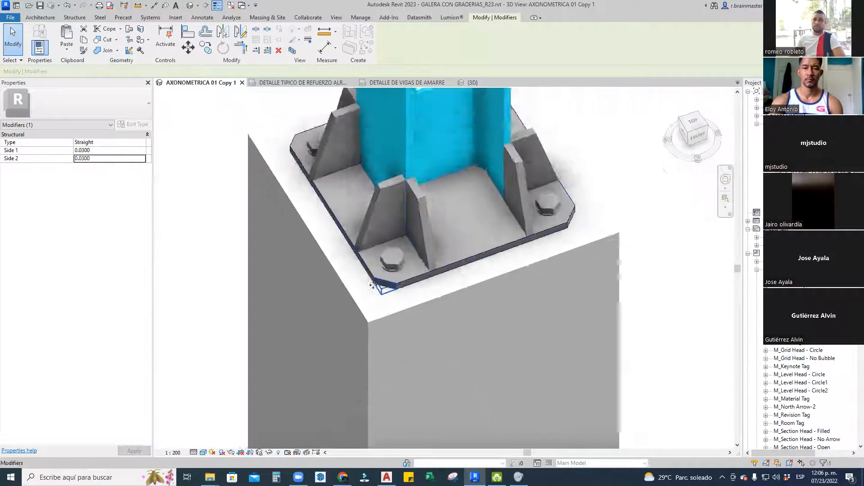
pyautogui.scroll(-4, 373, 285)
pyautogui.scroll(6, 363, 290)
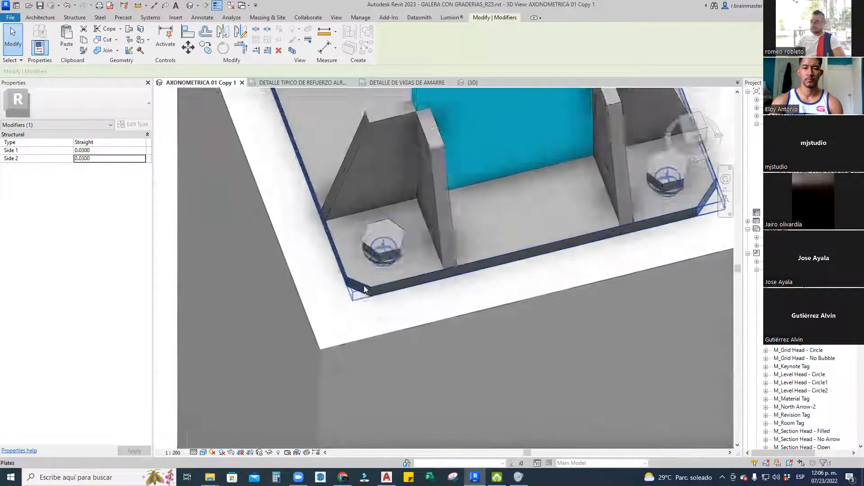
pyautogui.click(113, 150)
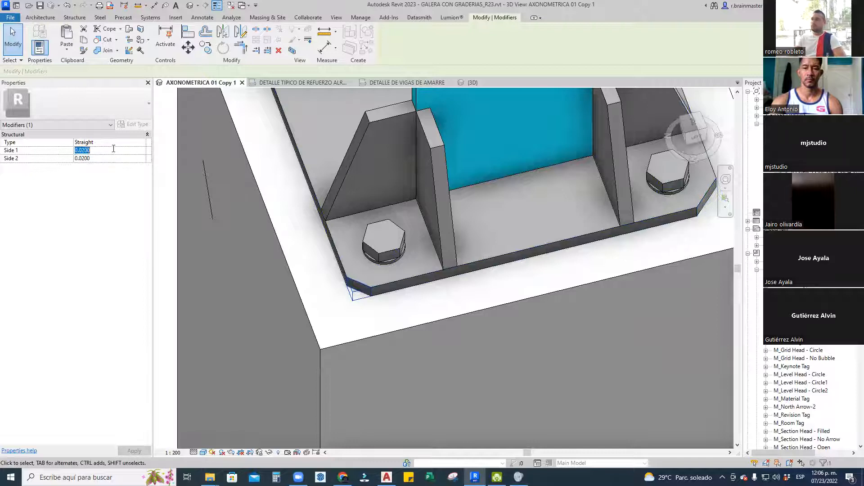
pyautogui.write('0.03')
pyautogui.click(101, 158)
pyautogui.press('BackSpace')
pyautogui.press('Return')
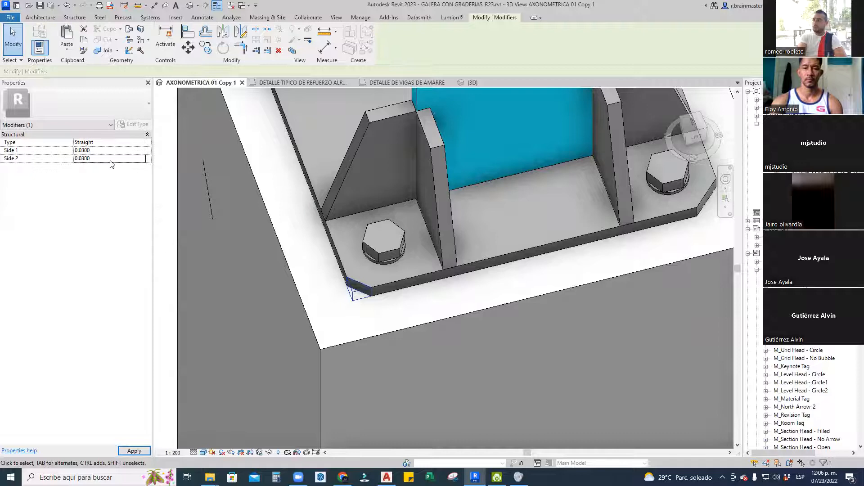
# Set both sides of the remaining base plate corner cut, the one still at 0.0150, to 0.03
pyautogui.scroll(-1, 426, 244)
pyautogui.keyDown('shift'); pyautogui.moveTo(275, 223); pyautogui.dragTo(347, 227, button='middle'); pyautogui.keyUp('shift')
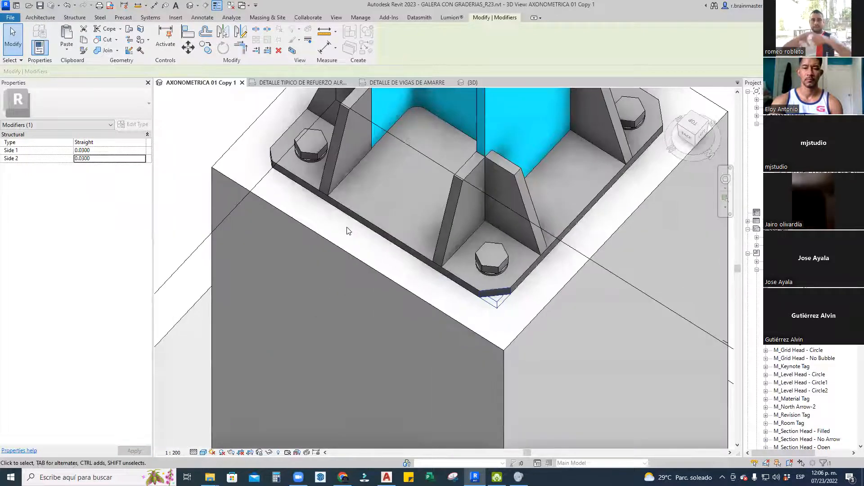
pyautogui.keyDown('shift'); pyautogui.moveTo(356, 198); pyautogui.dragTo(263, 167, button='middle'); pyautogui.keyUp('shift')
pyautogui.scroll(2, 262, 168)
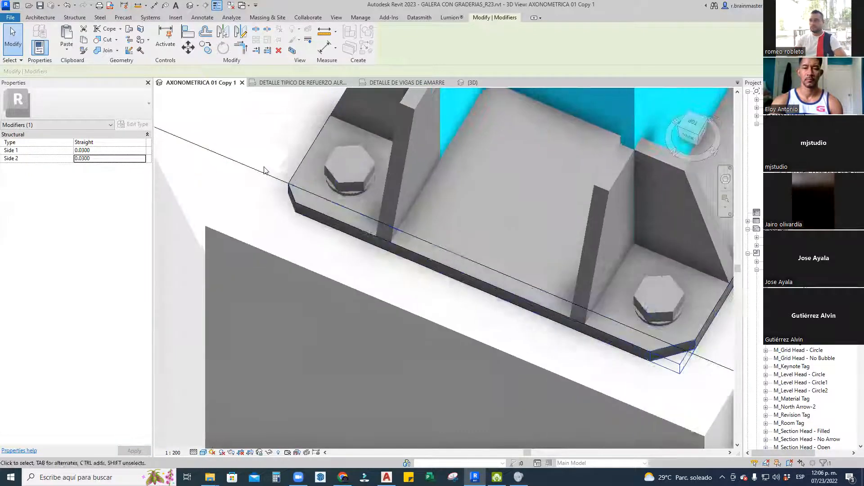
pyautogui.click(115, 151)
pyautogui.write('0.03')
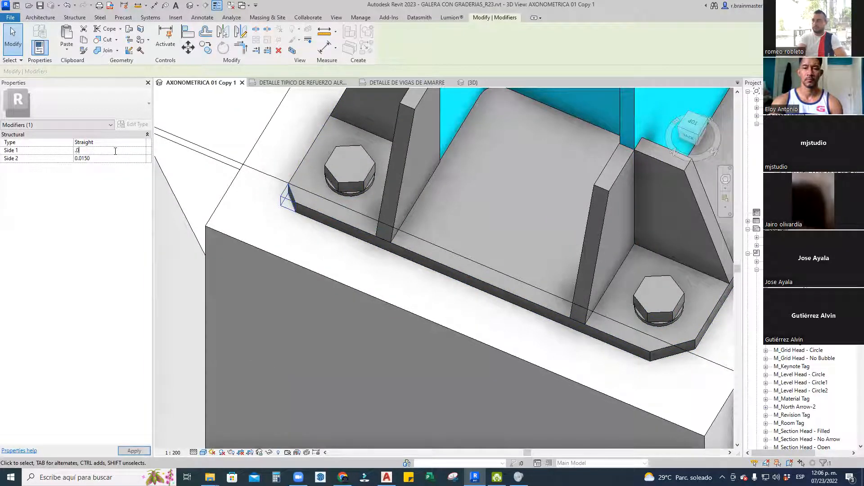
pyautogui.click(105, 158)
pyautogui.write('0.03')
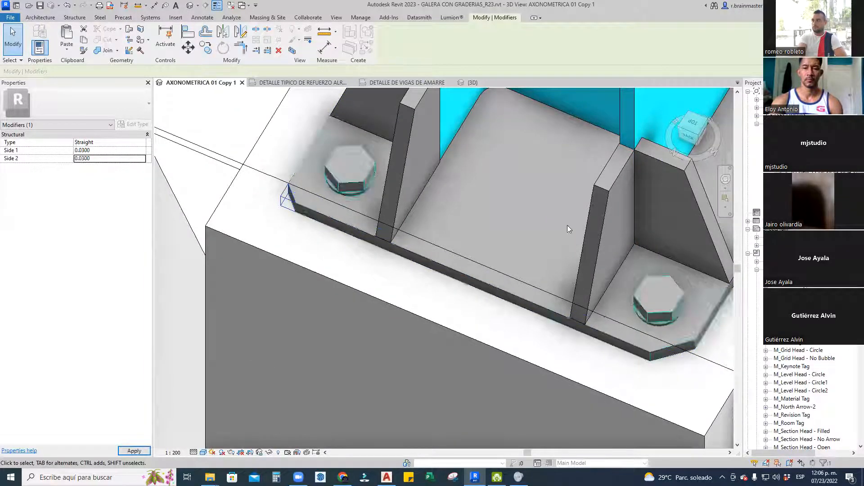
# Delete the rectangular contour cut in the column's web above the base plate
pyautogui.keyDown('shift'); pyautogui.moveTo(353, 245); pyautogui.dragTo(328, 200, button='middle'); pyautogui.keyUp('shift')
pyautogui.scroll(-3, 433, 180)
pyautogui.keyDown('shift'); pyautogui.moveTo(433, 180); pyautogui.dragTo(450, 212, button='middle'); pyautogui.keyUp('shift')
pyautogui.press('Escape')
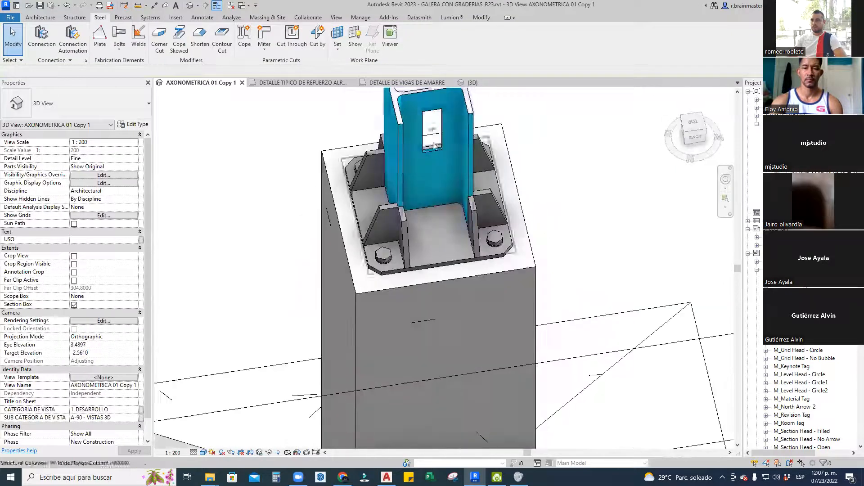
pyautogui.click(432, 131)
pyautogui.press('Tab')
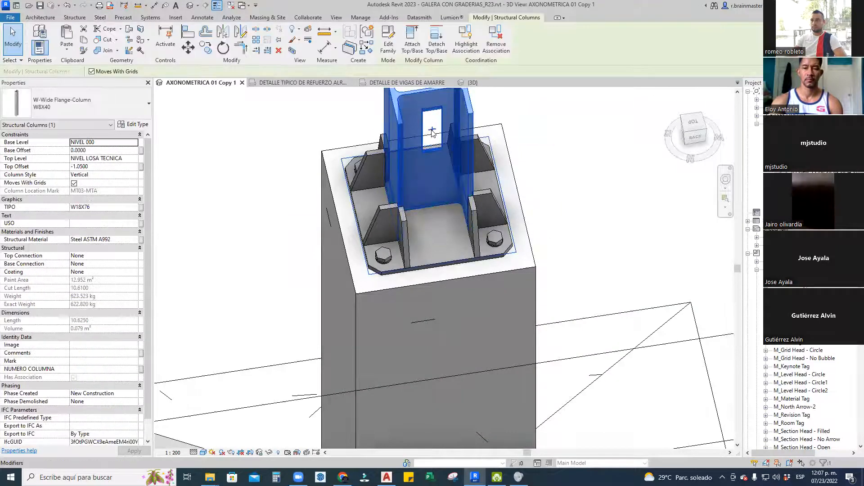
pyautogui.click(432, 130)
pyautogui.press('Delete')
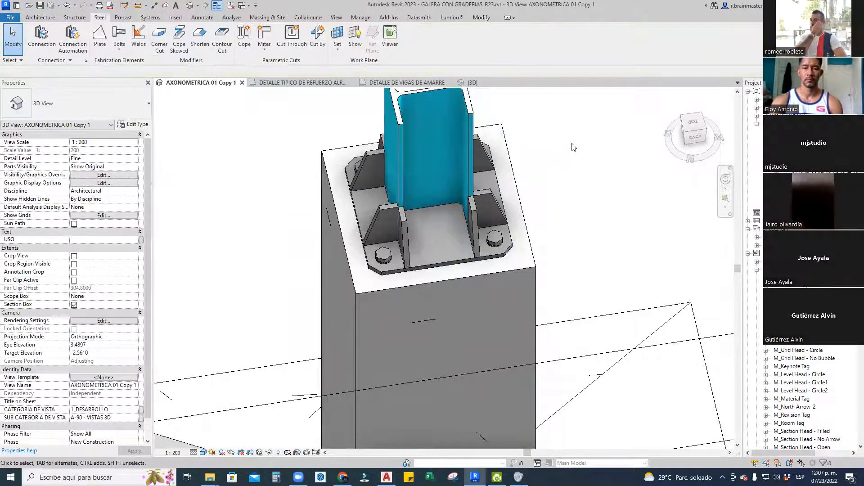
# Add a weld between the steel column and its base plate along the bottom edge of the column's web
pyautogui.scroll(-5, 566, 159)
pyautogui.keyDown('shift'); pyautogui.moveTo(566, 164); pyautogui.dragTo(523, 231, button='middle'); pyautogui.keyUp('shift')
pyautogui.scroll(2, 520, 230)
pyautogui.scroll(3, 520, 230)
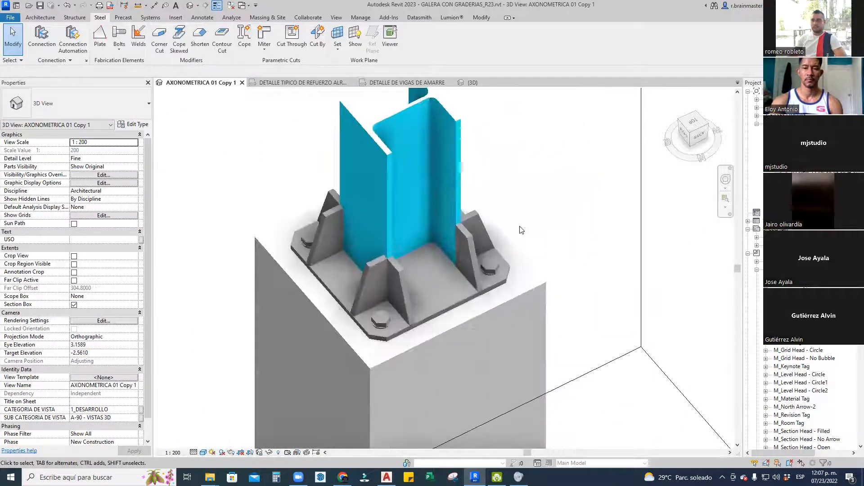
pyautogui.click(455, 151)
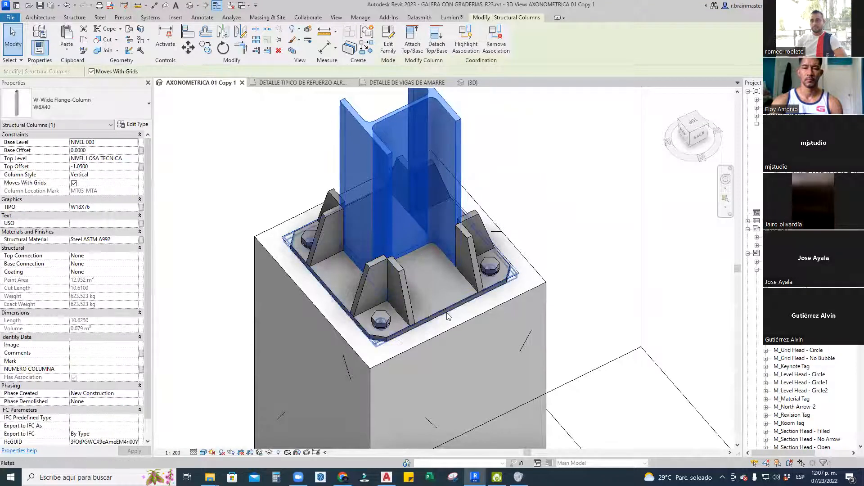
pyautogui.click(598, 230)
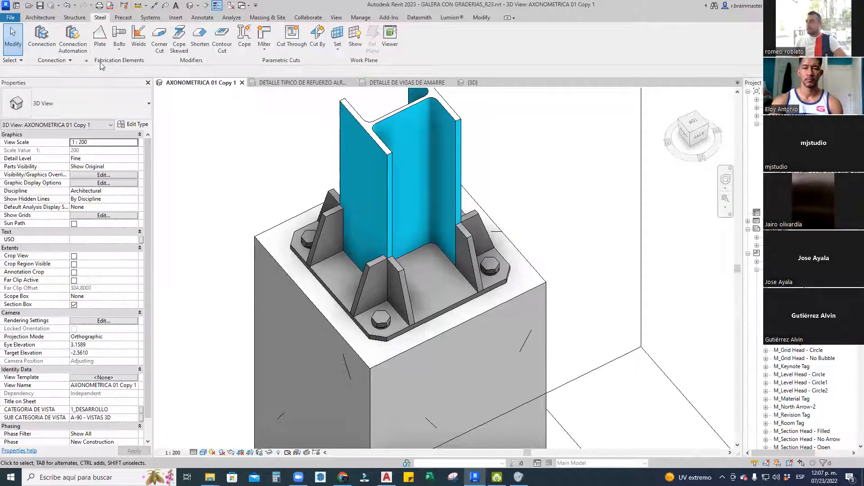
pyautogui.click(131, 50)
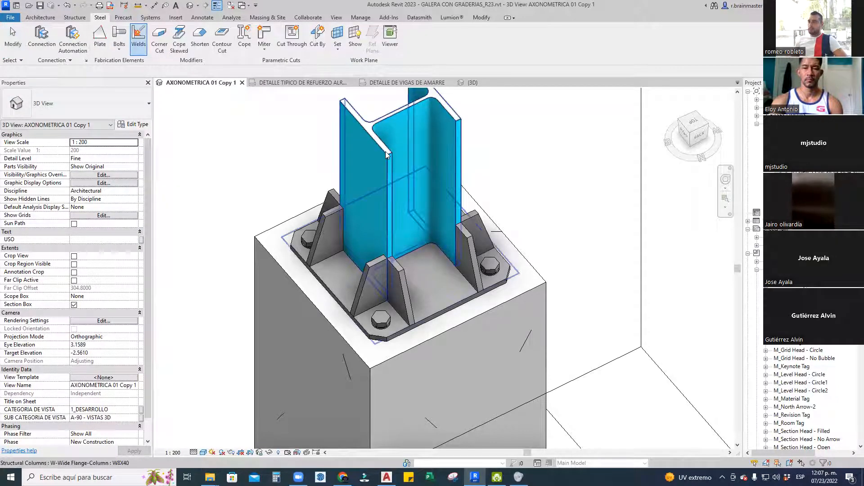
pyautogui.click(448, 234)
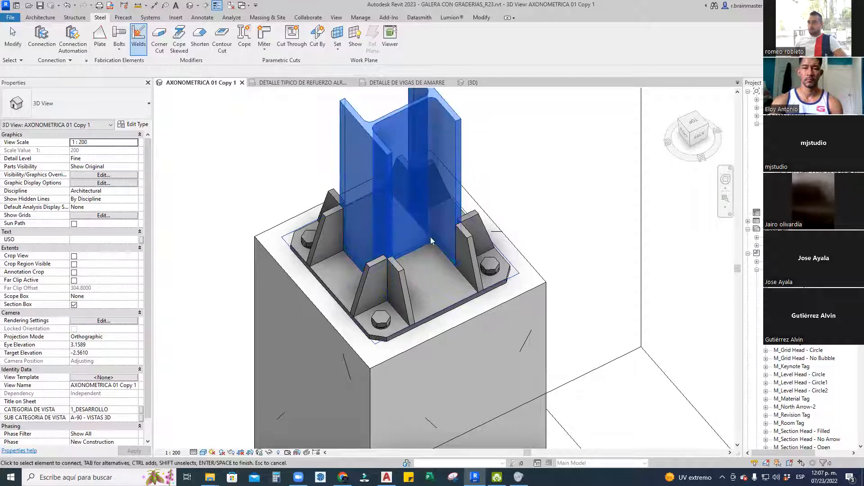
pyautogui.scroll(4, 448, 307)
pyautogui.click(444, 308)
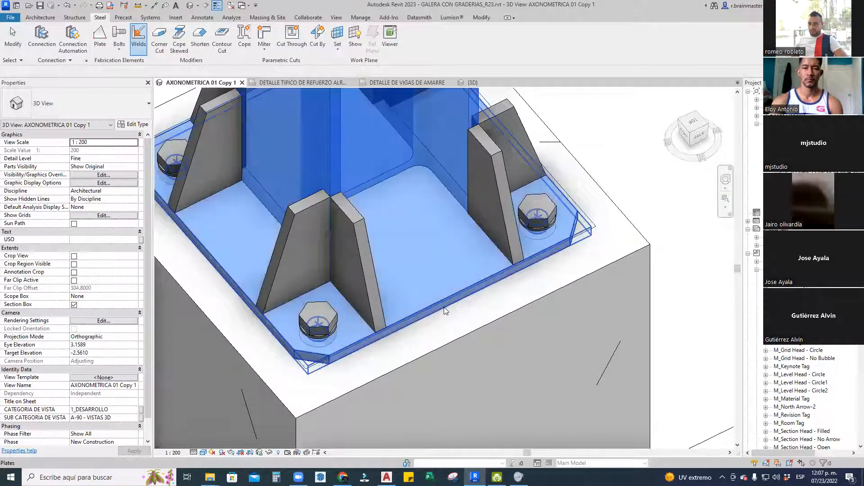
pyautogui.press('Return')
pyautogui.moveTo(434, 222); pyautogui.dragTo(415, 282, button='middle')
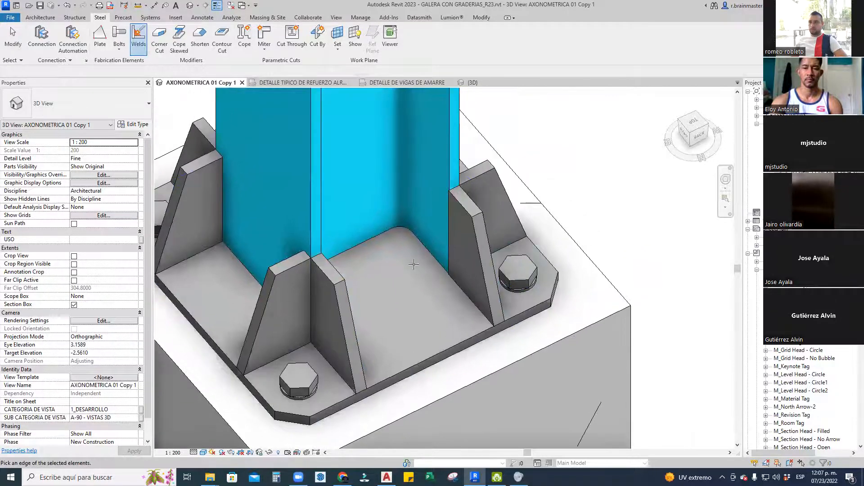
pyautogui.click(366, 241)
pyautogui.scroll(-3, 375, 263)
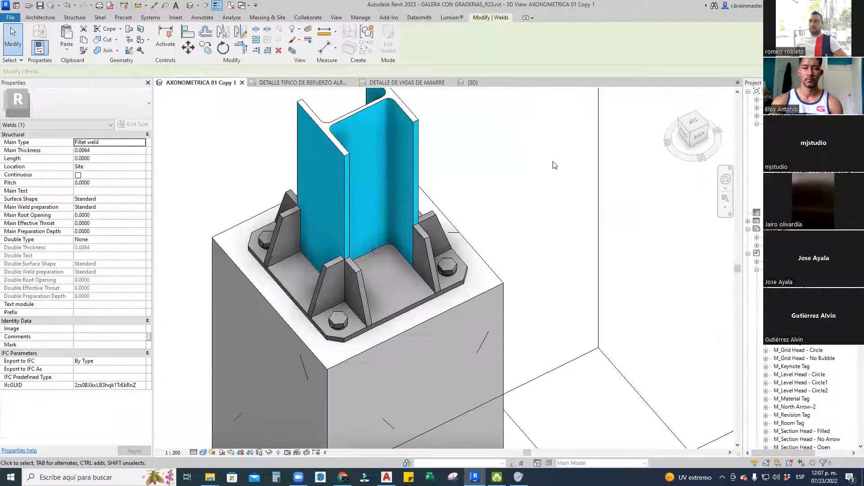
# Reselect the weld at the column's base and examine the available main weld types, keeping Fillet weld
pyautogui.click(555, 165)
pyautogui.click(374, 253)
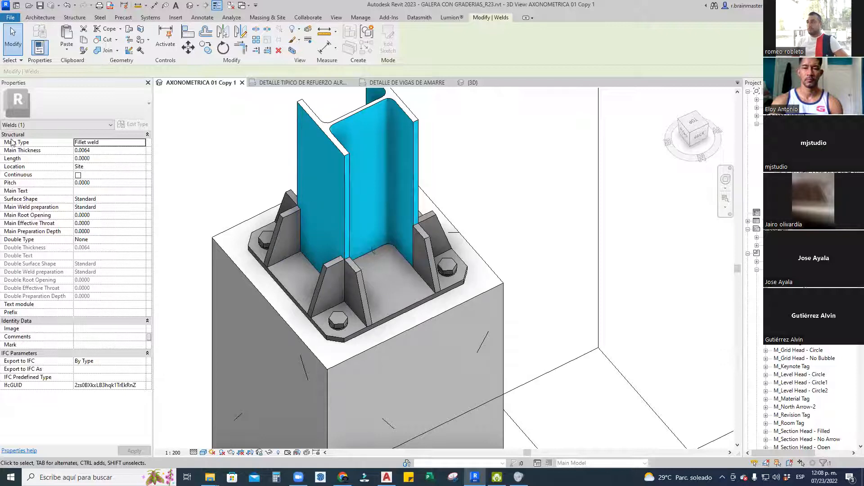
pyautogui.click(142, 143)
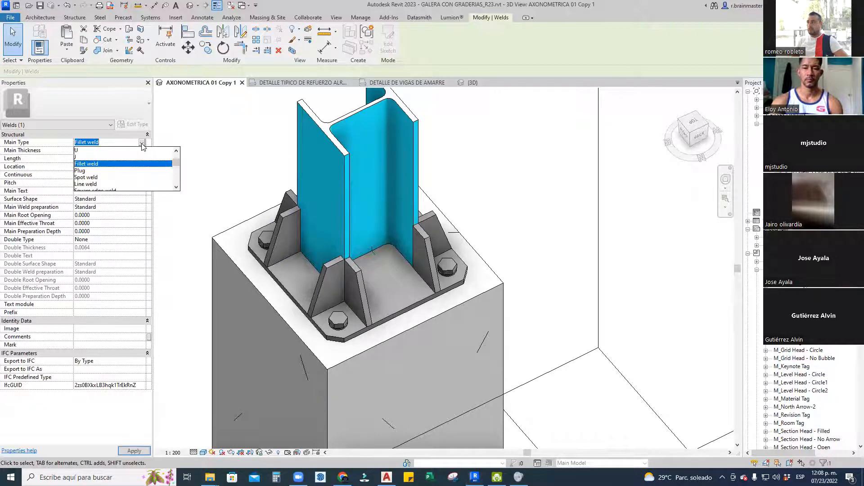
pyautogui.scroll(-1, 103, 170)
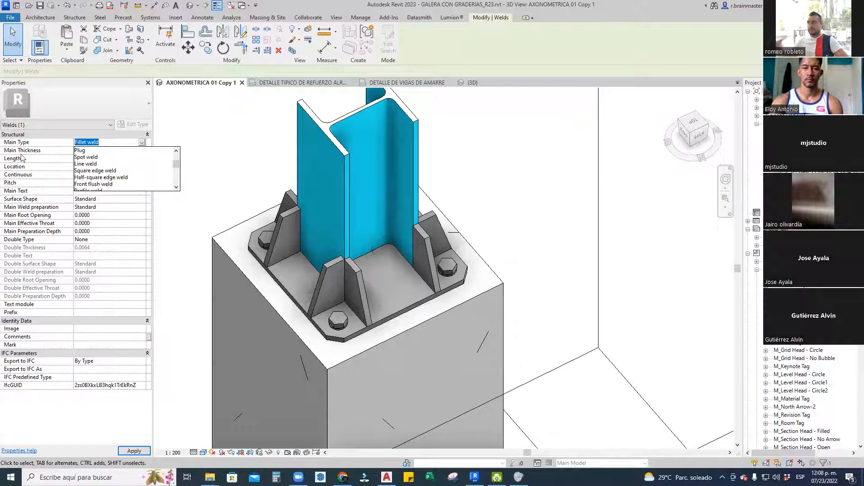
pyautogui.click(95, 141)
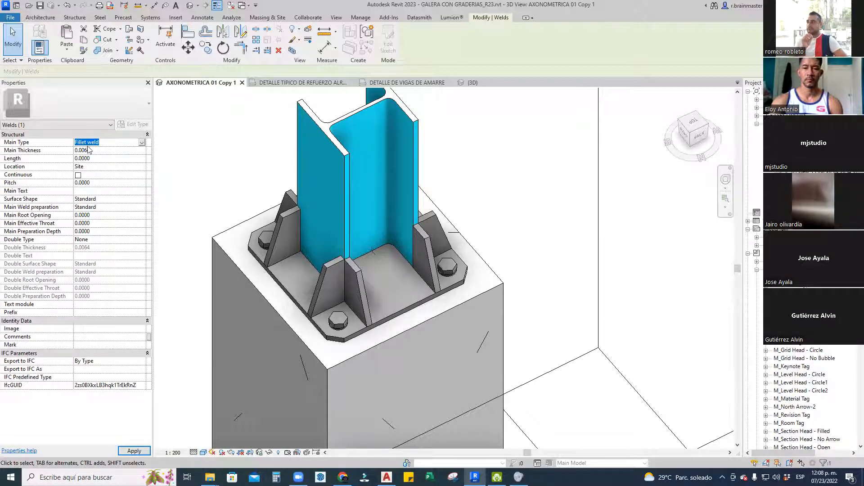
# Examine the location options of the weld at the column's base, keeping Site, and inspect its length setting
pyautogui.click(143, 167)
pyautogui.click(141, 167)
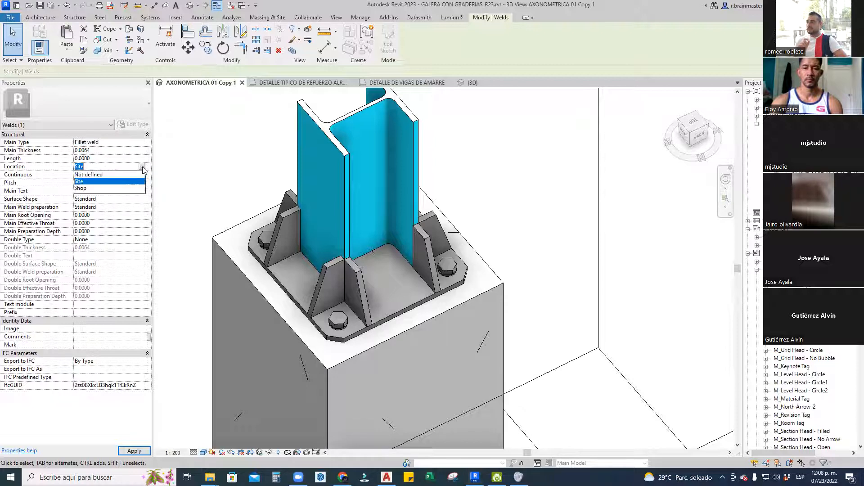
pyautogui.click(142, 167)
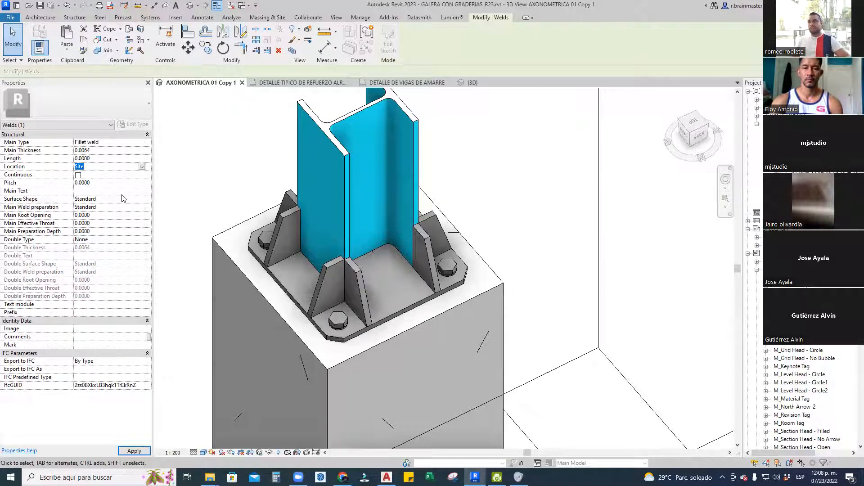
pyautogui.click(489, 168)
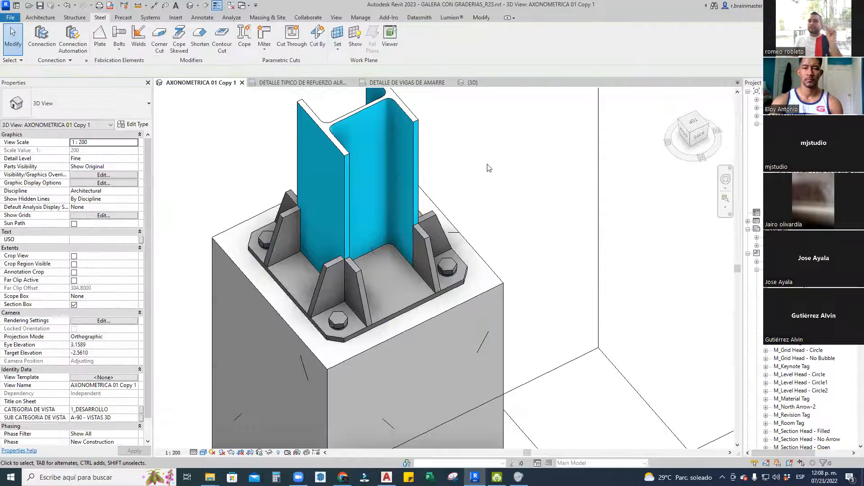
pyautogui.click(374, 254)
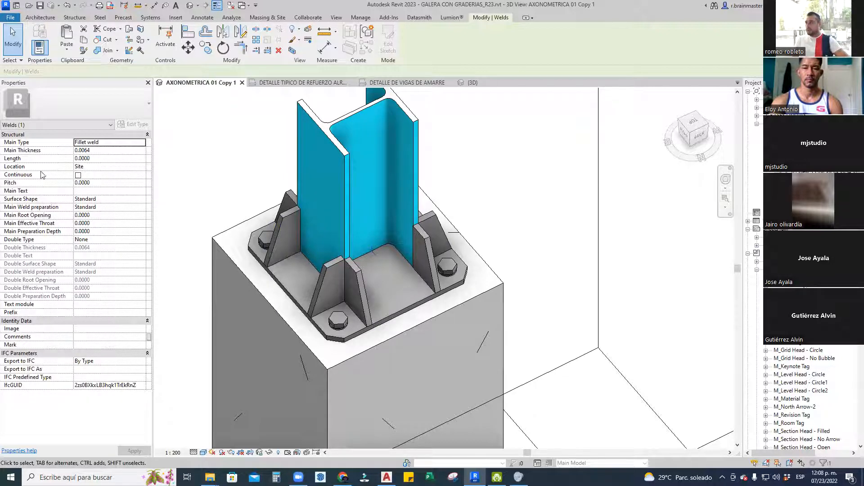
pyautogui.click(103, 158)
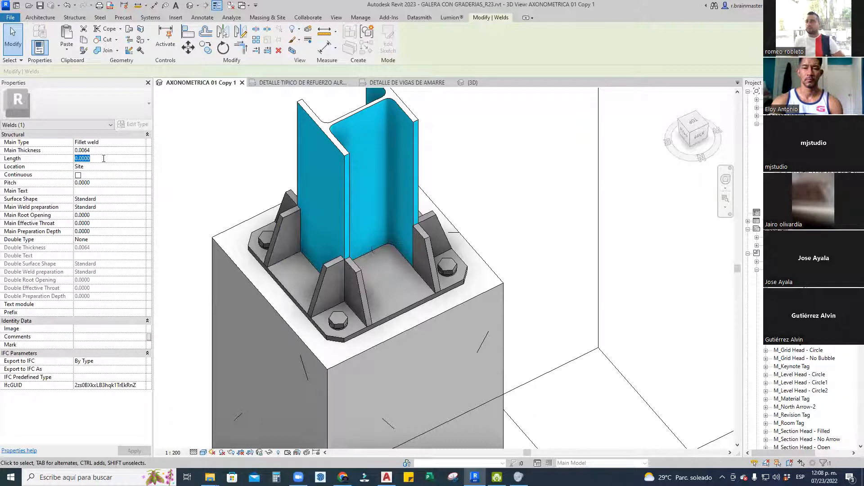
pyautogui.click(514, 145)
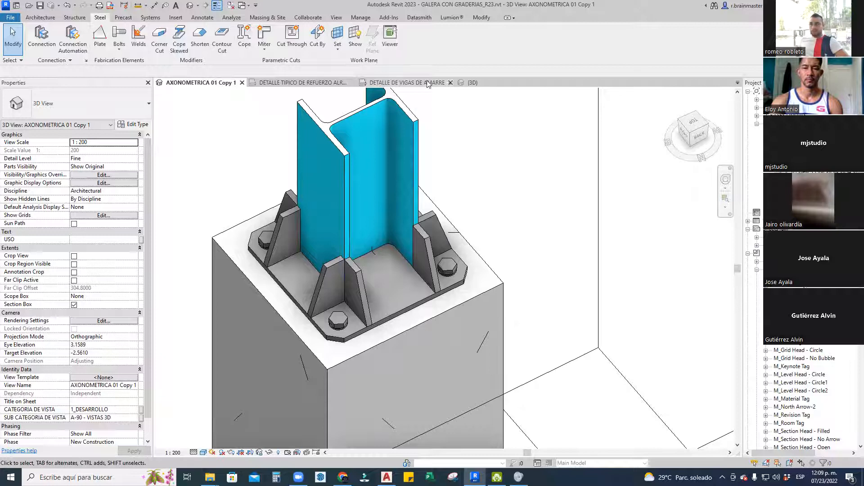
# Open the steel column's base plate boundary for editing in a top view
pyautogui.click(693, 124)
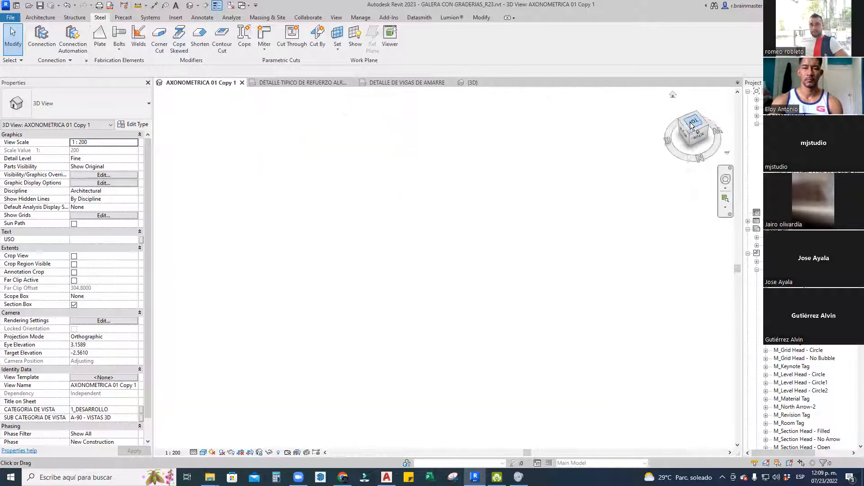
pyautogui.scroll(5, 489, 273)
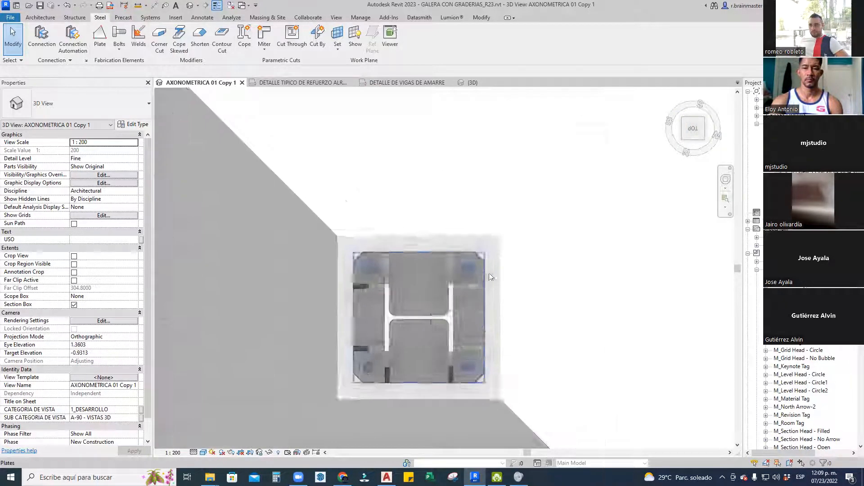
pyautogui.click(482, 295)
pyautogui.click(392, 45)
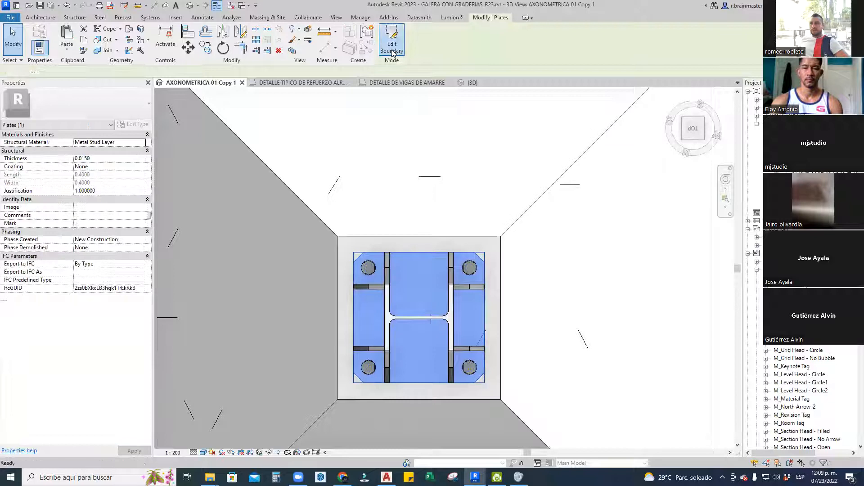
pyautogui.scroll(2, 452, 305)
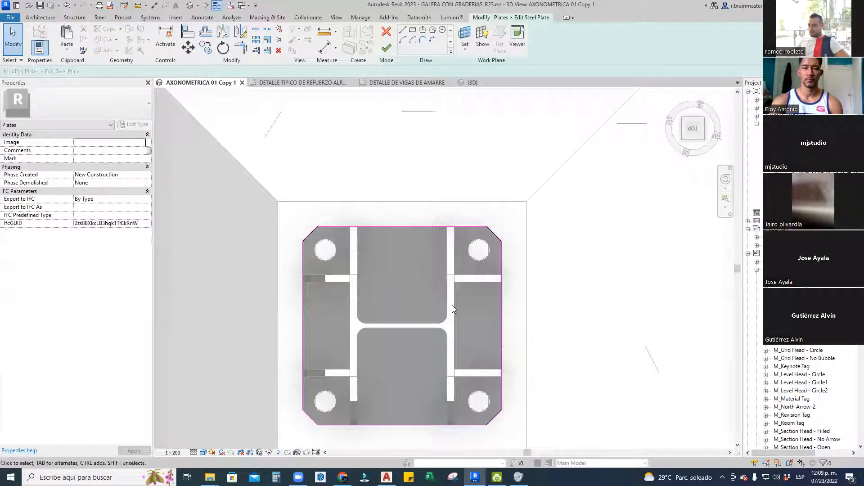
pyautogui.press('d')
pyautogui.press('i')
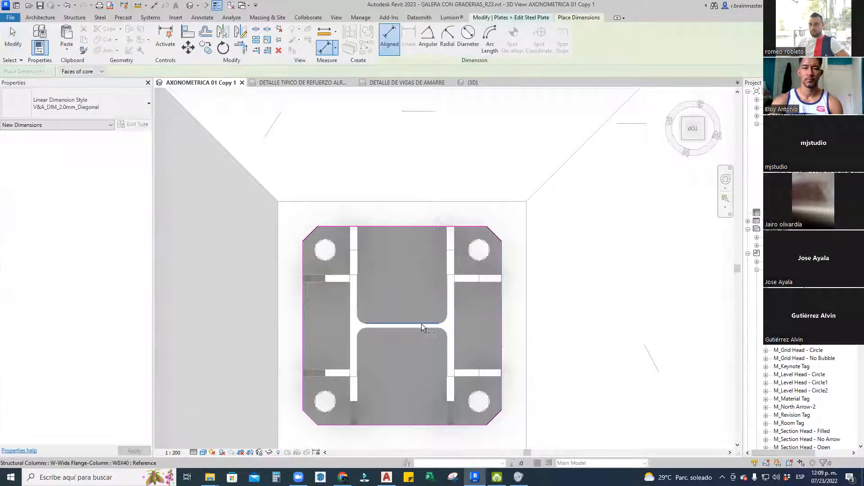
pyautogui.press('Escape')
pyautogui.press('Escape')
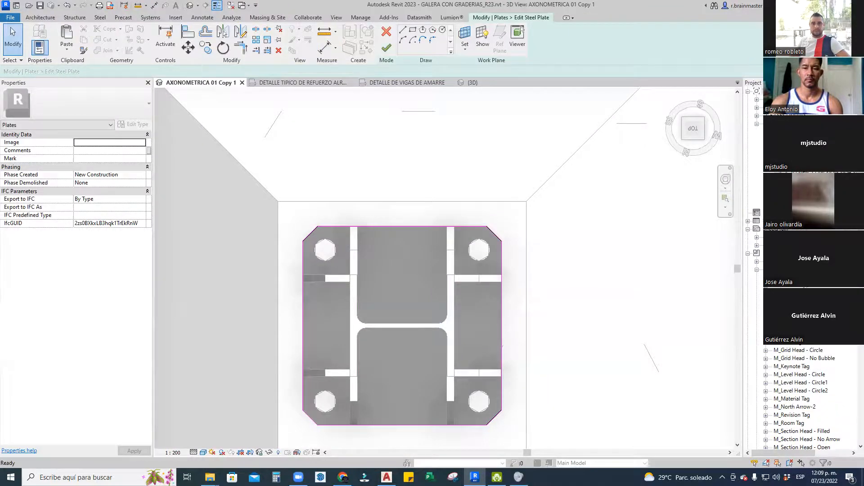
# Open the NIVEL 000 structural plan while the base plate's boundary is being edited
pyautogui.click(757, 116)
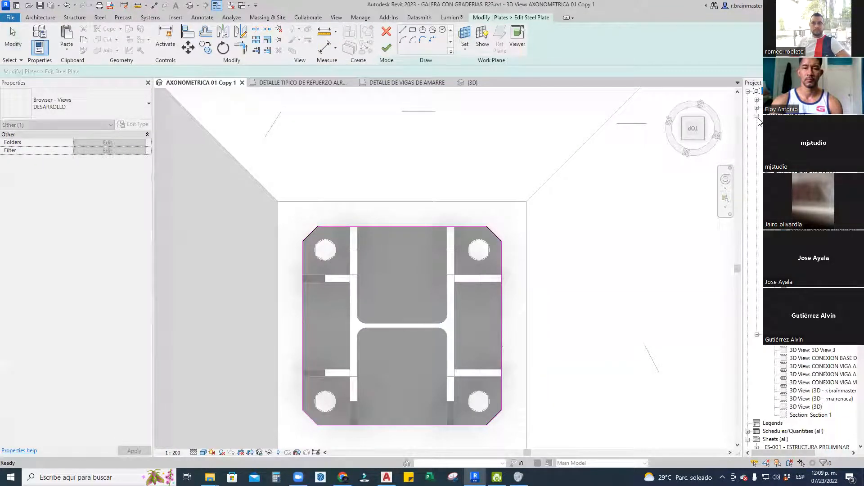
pyautogui.click(758, 116)
pyautogui.click(758, 124)
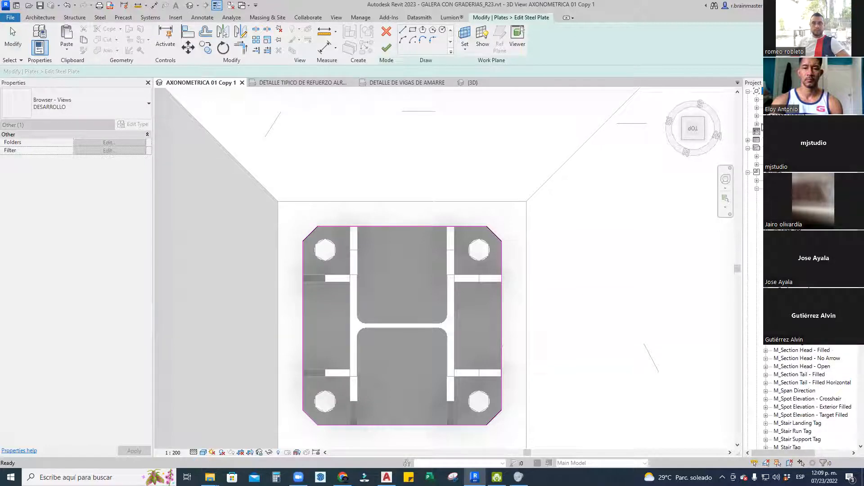
pyautogui.click(758, 116)
pyautogui.doubleClick(801, 286)
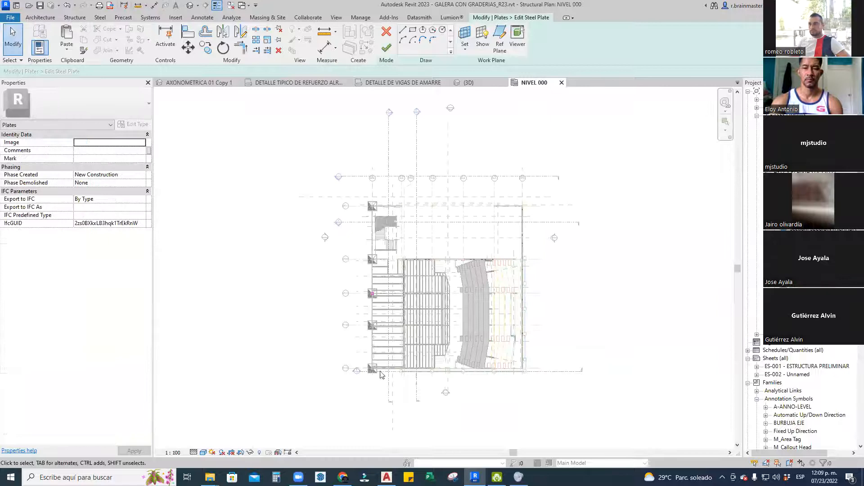
# Place an aligned dimension between the end of the column's flange and the nearest parallel edge of the base plate at grid MT03
pyautogui.scroll(3, 543, 223)
pyautogui.scroll(2, 369, 206)
pyautogui.moveTo(369, 206); pyautogui.dragTo(602, 201, button='middle')
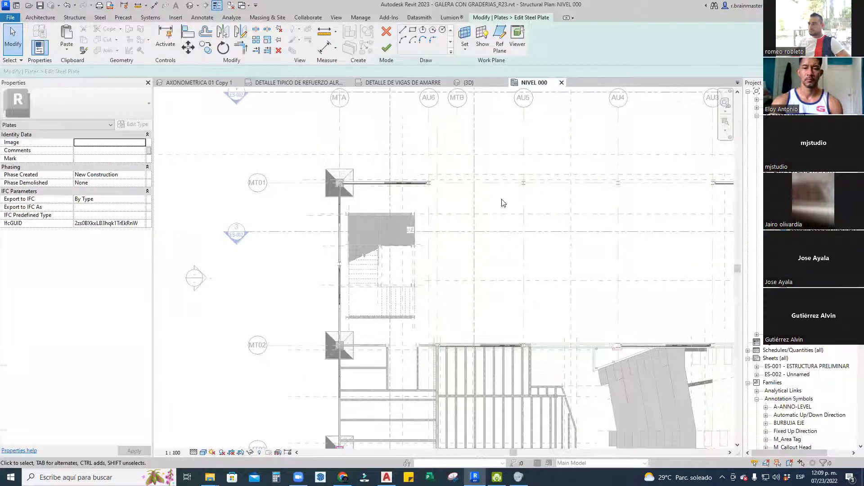
pyautogui.scroll(1, 379, 205)
pyautogui.moveTo(375, 215); pyautogui.dragTo(386, 31, button='middle')
pyautogui.scroll(-1, 403, 288)
pyautogui.scroll(8, 404, 295)
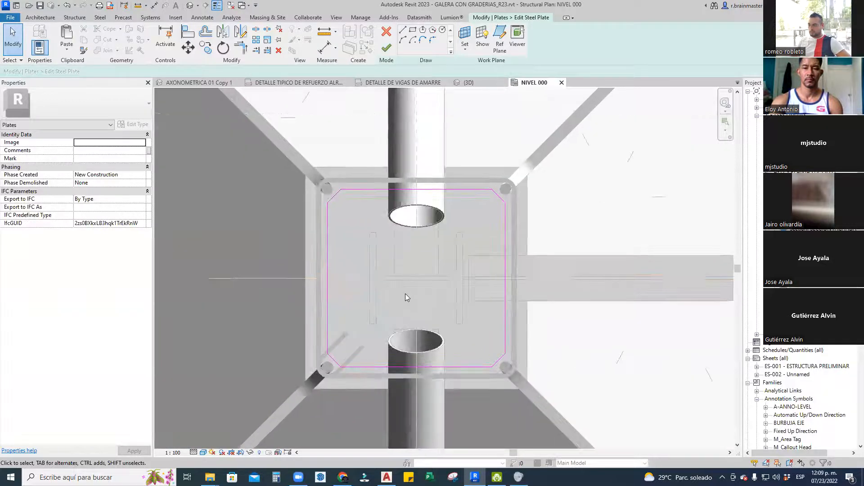
pyautogui.moveTo(442, 279); pyautogui.dragTo(443, 294, button='middle')
pyautogui.press('d')
pyautogui.press('i')
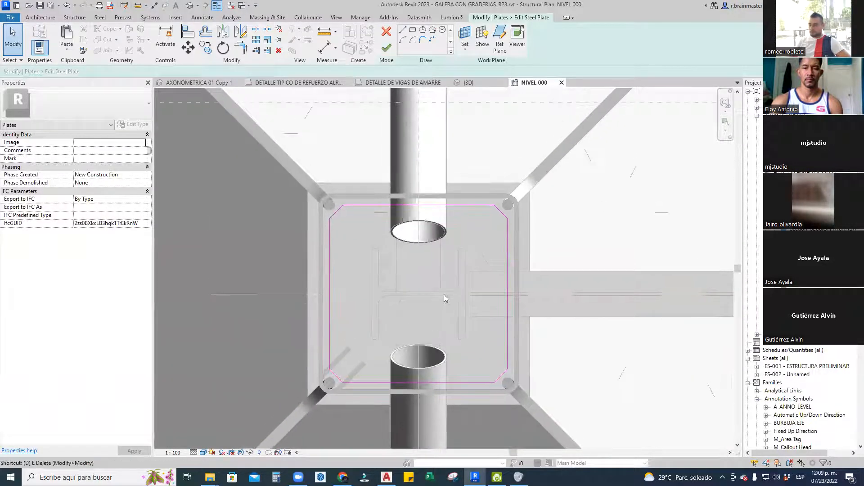
pyautogui.scroll(2, 444, 294)
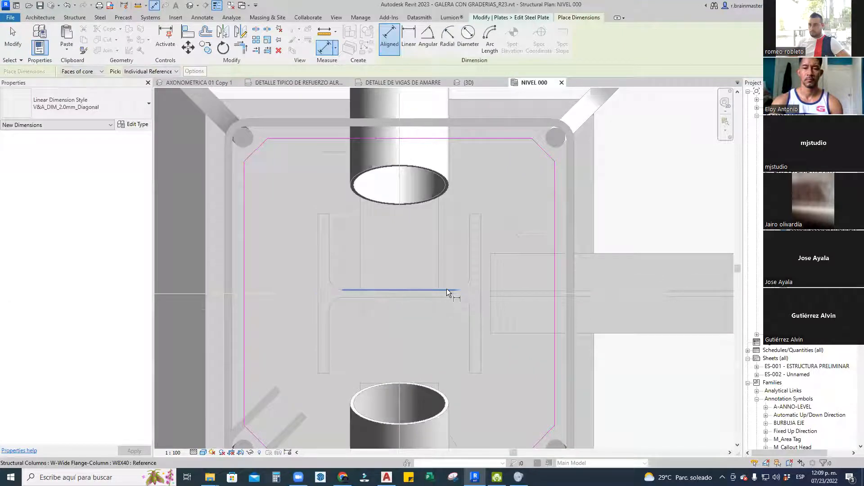
pyautogui.click(474, 214)
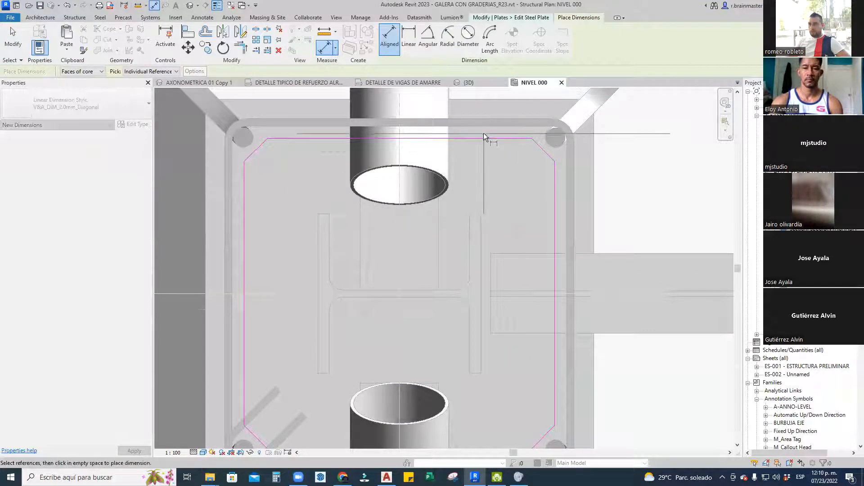
pyautogui.scroll(-3, 486, 162)
pyautogui.scroll(-3, 361, 174)
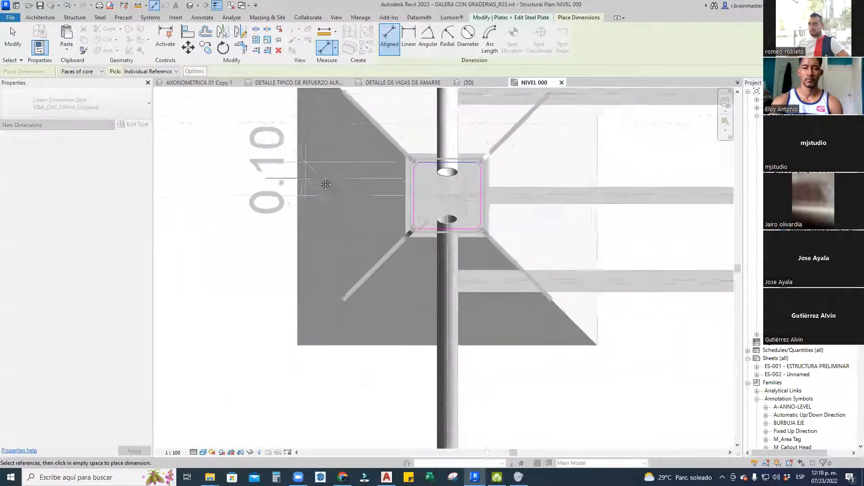
pyautogui.click(311, 172)
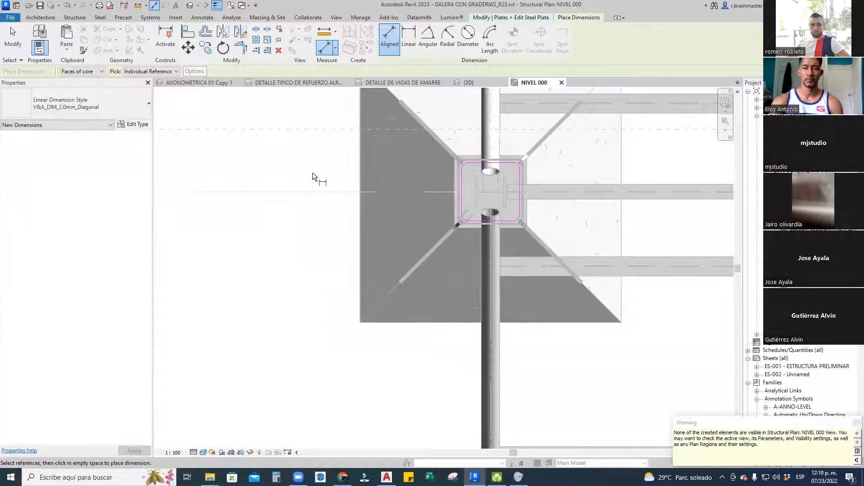
# Leave the dimension command and finish editing the base plate's boundary
pyautogui.scroll(-1, 517, 180)
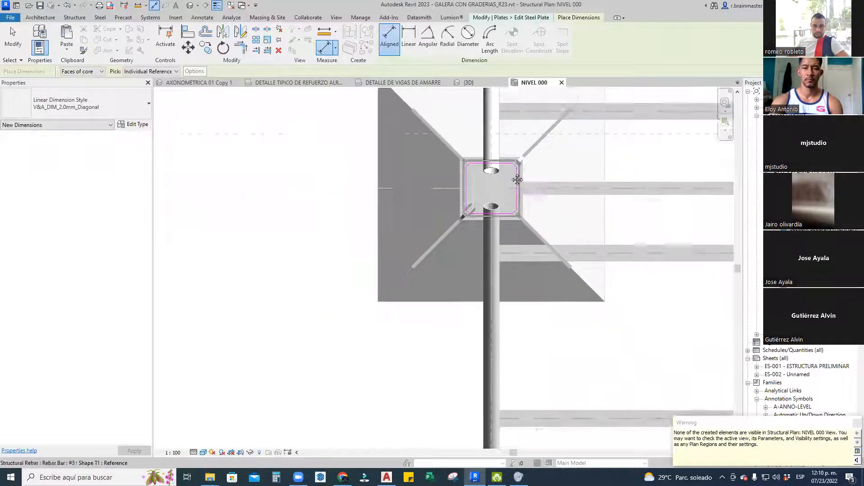
pyautogui.scroll(-5, 434, 257)
pyautogui.moveTo(457, 250); pyautogui.dragTo(341, 263, button='middle')
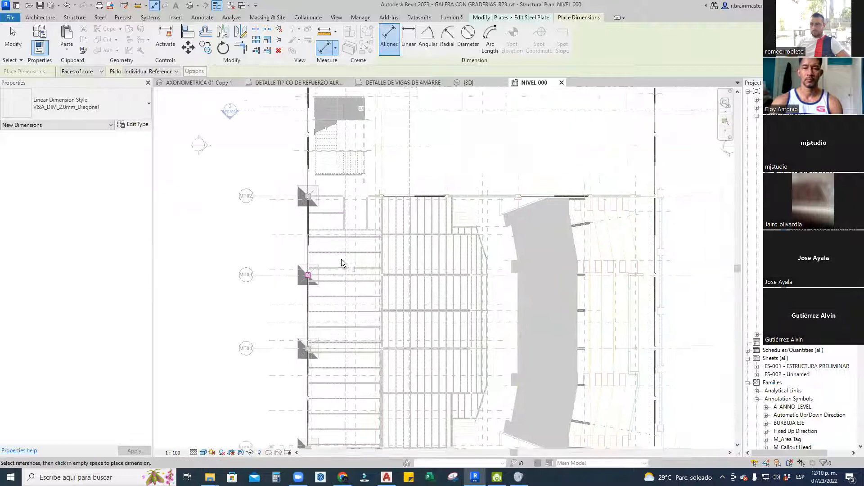
pyautogui.press('Escape')
pyautogui.scroll(8, 310, 275)
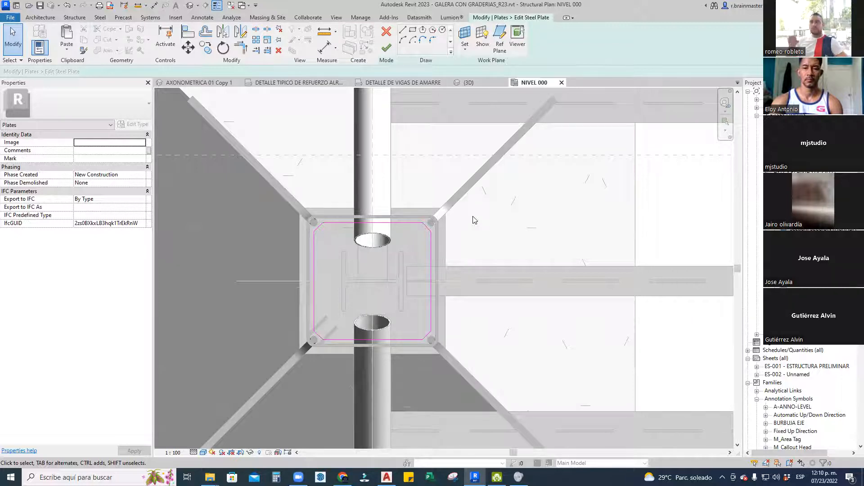
pyautogui.click(386, 48)
# Open and close the default 3D view, check the other project's 3D view, and return to the AXONOMETRICA 01 Copy 1 view
pyautogui.click(193, 7)
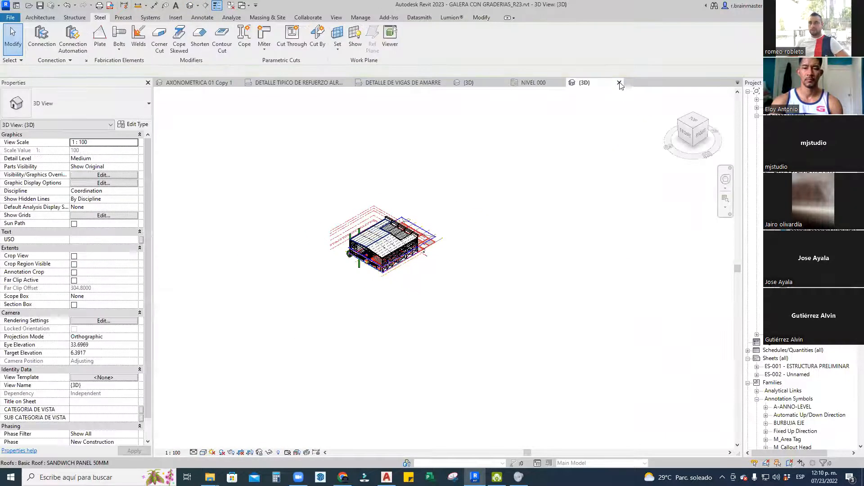
pyautogui.click(619, 82)
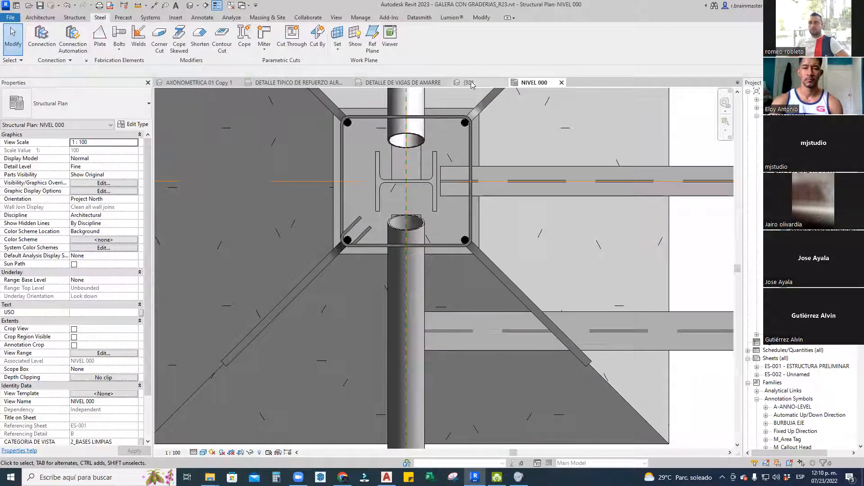
pyautogui.click(469, 83)
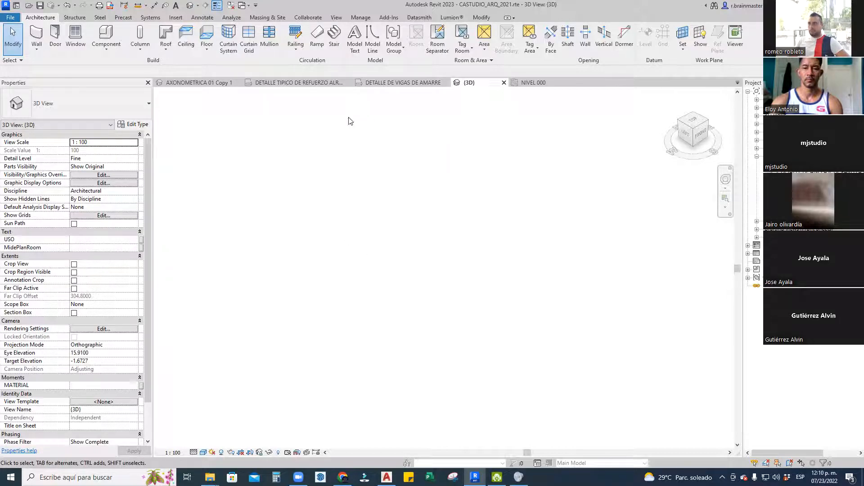
pyautogui.click(205, 83)
# Extend one end of the section box along the column row so that it takes in the neighbouring footings
pyautogui.scroll(-5, 362, 211)
pyautogui.keyDown('shift'); pyautogui.moveTo(448, 321); pyautogui.dragTo(514, 187, button='middle'); pyautogui.keyUp('shift')
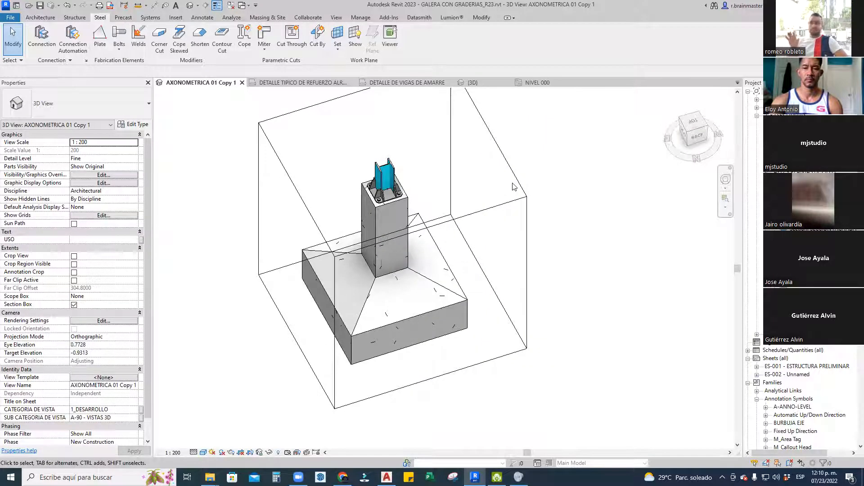
pyautogui.scroll(-1, 424, 171)
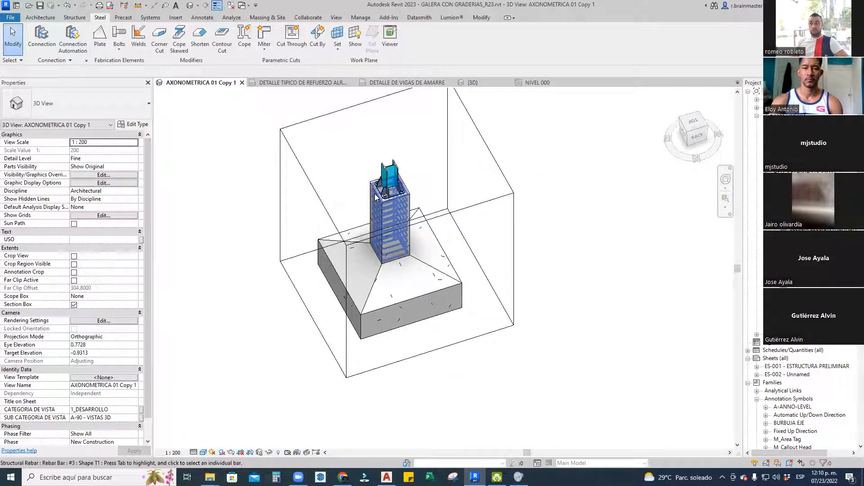
pyautogui.scroll(2, 374, 194)
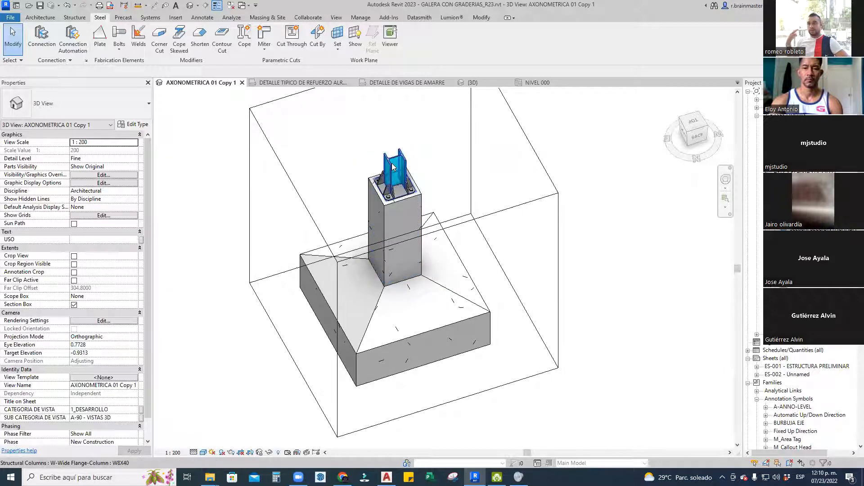
pyautogui.scroll(-4, 508, 266)
pyautogui.keyDown('shift'); pyautogui.moveTo(518, 270); pyautogui.dragTo(562, 310, button='middle'); pyautogui.keyUp('shift')
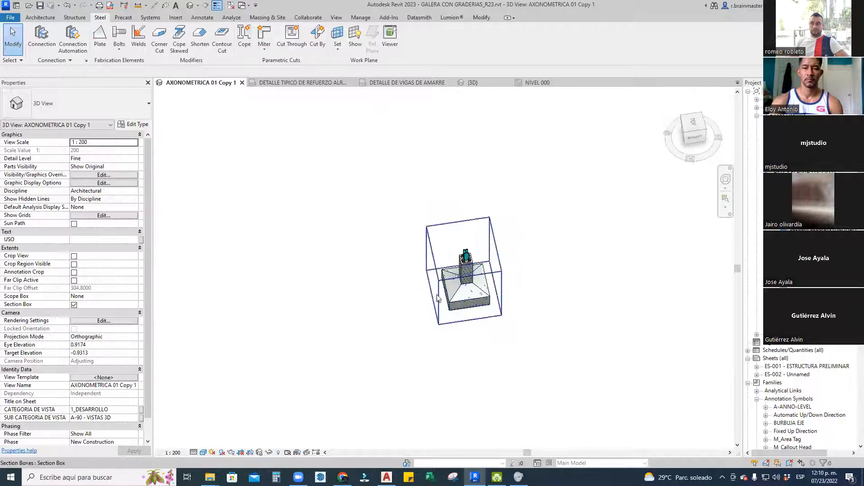
pyautogui.click(432, 281)
pyautogui.moveTo(432, 278); pyautogui.dragTo(258, 286)
pyautogui.scroll(-1, 267, 289)
pyautogui.moveTo(268, 289); pyautogui.dragTo(432, 264, button='middle')
pyautogui.moveTo(423, 272); pyautogui.dragTo(285, 290)
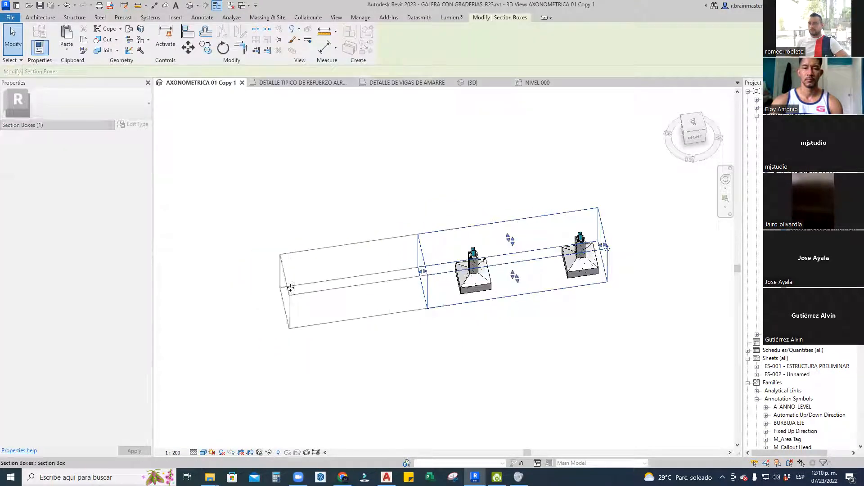
pyautogui.moveTo(284, 290); pyautogui.dragTo(487, 254, button='middle')
pyautogui.moveTo(488, 254); pyautogui.dragTo(327, 279)
# Extend the other end of the section box along the column row so that it takes in more column bases
pyautogui.scroll(-2, 329, 278)
pyautogui.moveTo(539, 292); pyautogui.dragTo(426, 289, button='middle')
pyautogui.moveTo(572, 300); pyautogui.dragTo(674, 331)
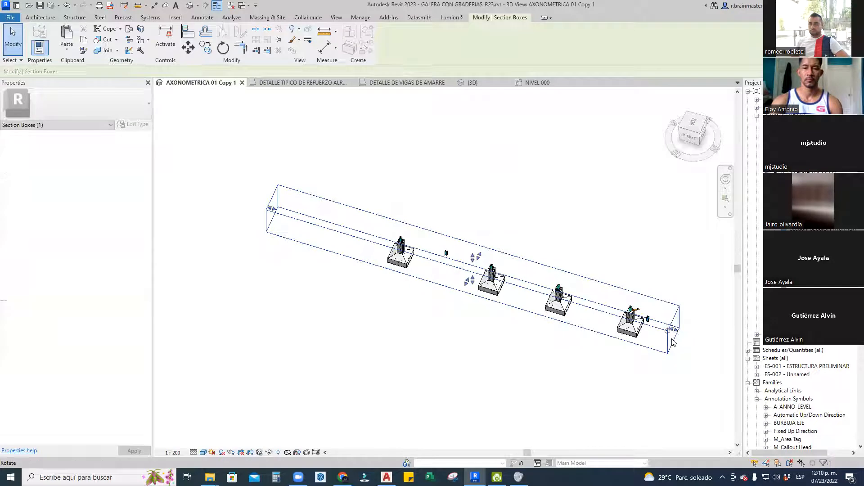
pyautogui.moveTo(674, 332); pyautogui.dragTo(624, 308, button='middle')
pyautogui.moveTo(626, 307); pyautogui.dragTo(688, 326)
pyautogui.moveTo(691, 327); pyautogui.dragTo(550, 285, button='middle')
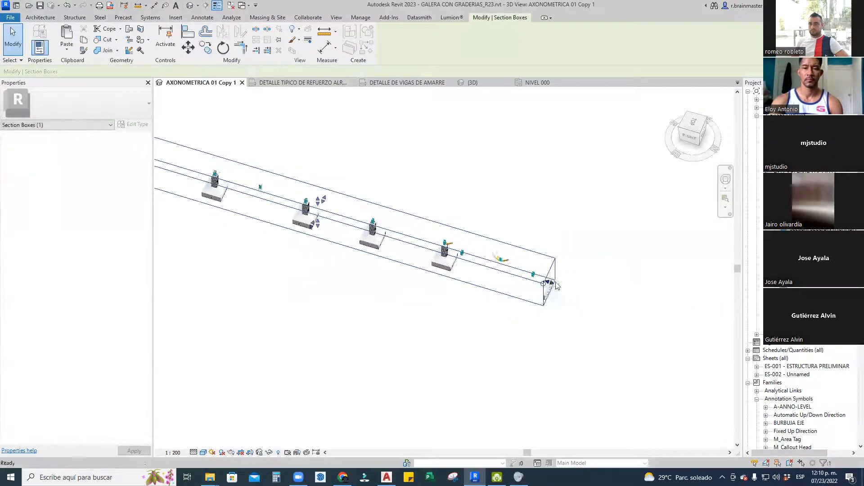
pyautogui.moveTo(550, 285); pyautogui.dragTo(585, 297)
# Shorten the section box from its opposite end along the column row, cutting off the two footings nearest that end
pyautogui.scroll(2, 510, 286)
pyautogui.moveTo(510, 286); pyautogui.dragTo(591, 302, button='middle')
pyautogui.scroll(5, 360, 180)
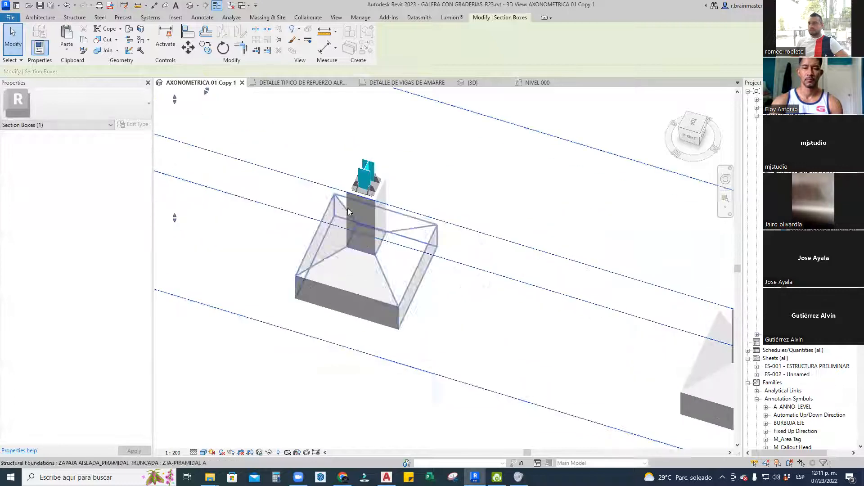
pyautogui.scroll(-8, 390, 153)
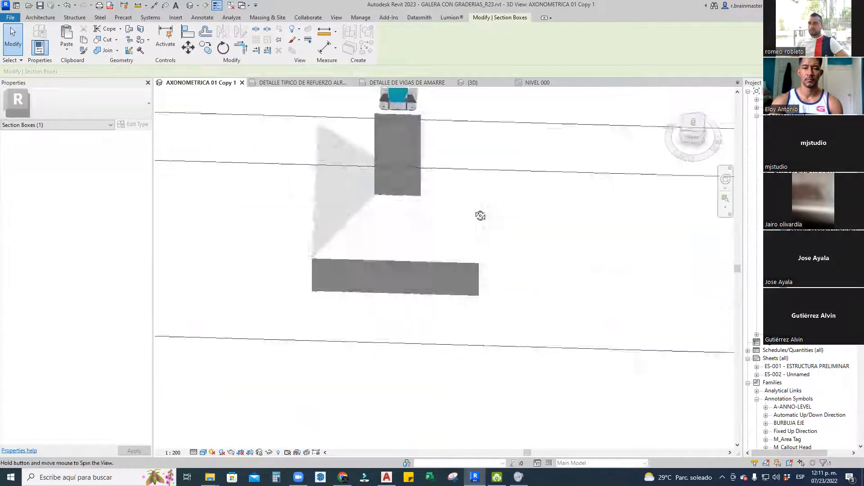
pyautogui.moveTo(314, 268); pyautogui.dragTo(592, 269)
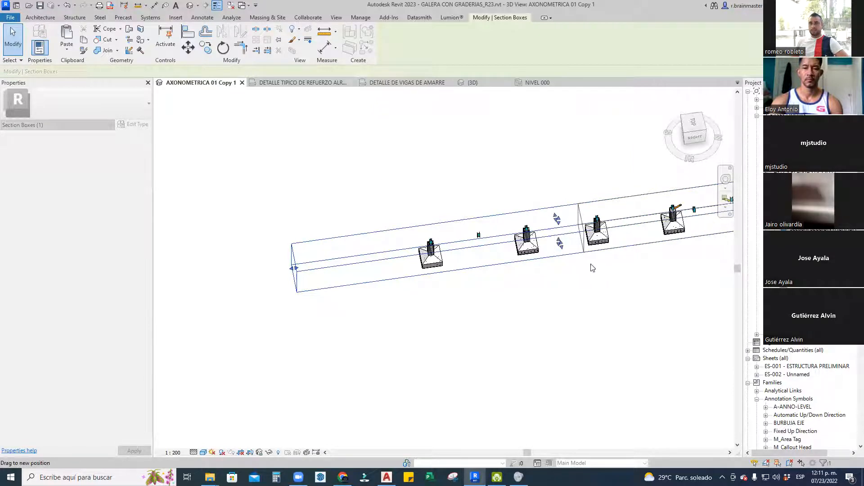
# Try to add a Base plate structural connection to the W8X40 steel column on the pedestal with the finished plates
pyautogui.click(612, 216)
pyautogui.scroll(6, 612, 216)
pyautogui.moveTo(583, 230); pyautogui.dragTo(435, 231, button='middle')
pyautogui.scroll(10, 417, 261)
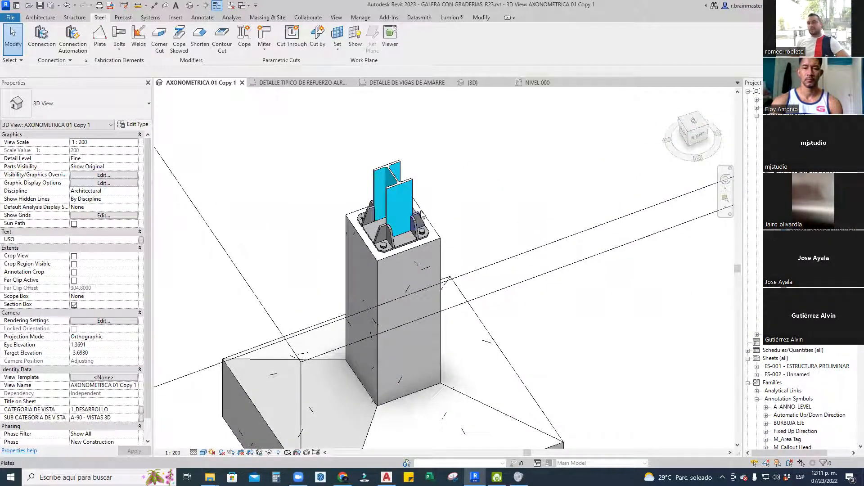
pyautogui.scroll(3, 369, 216)
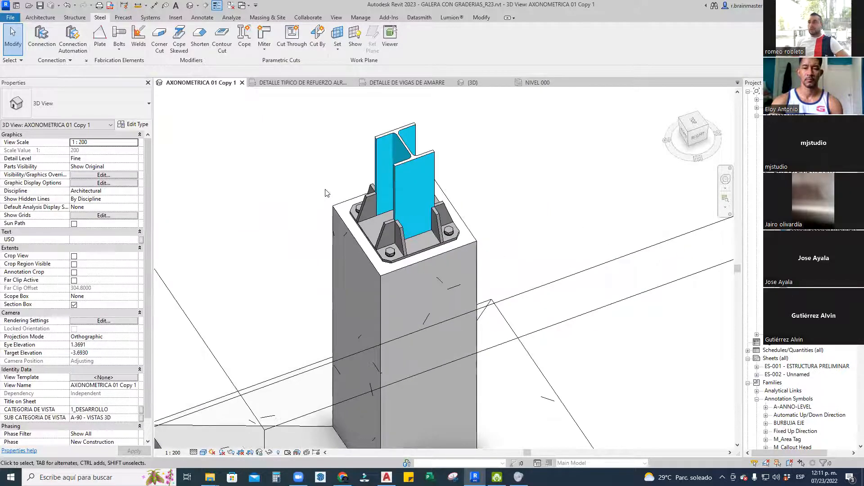
pyautogui.click(376, 155)
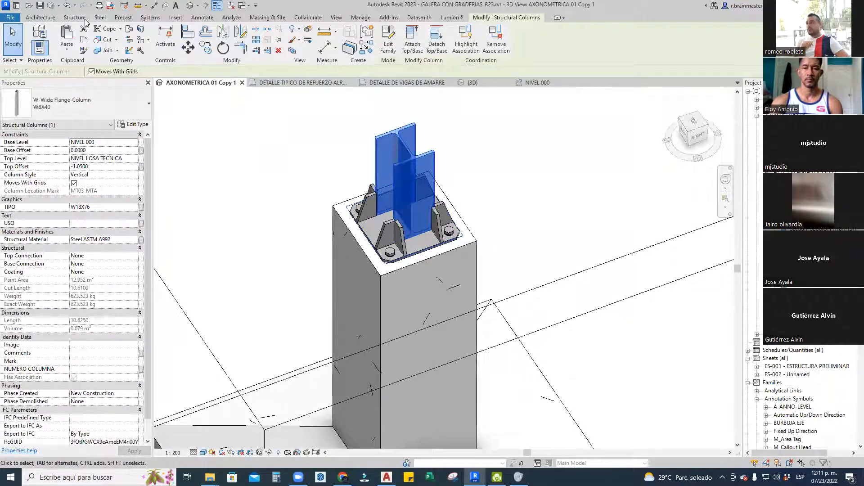
pyautogui.click(102, 17)
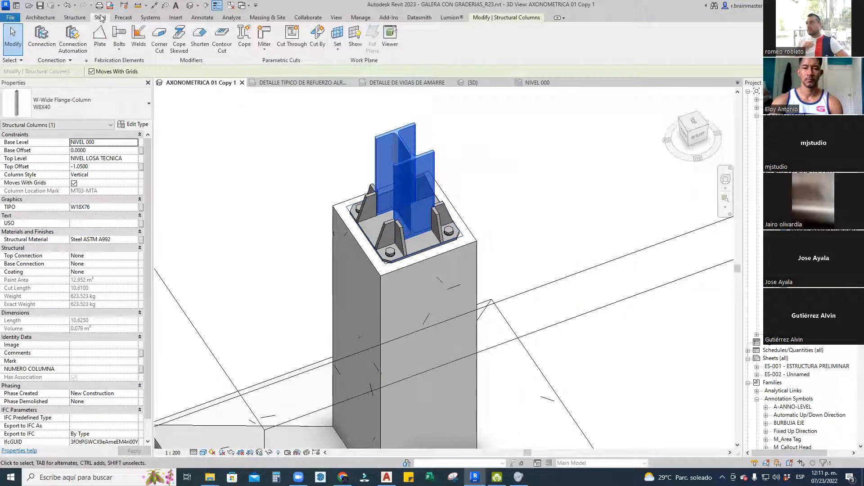
pyautogui.click(76, 19)
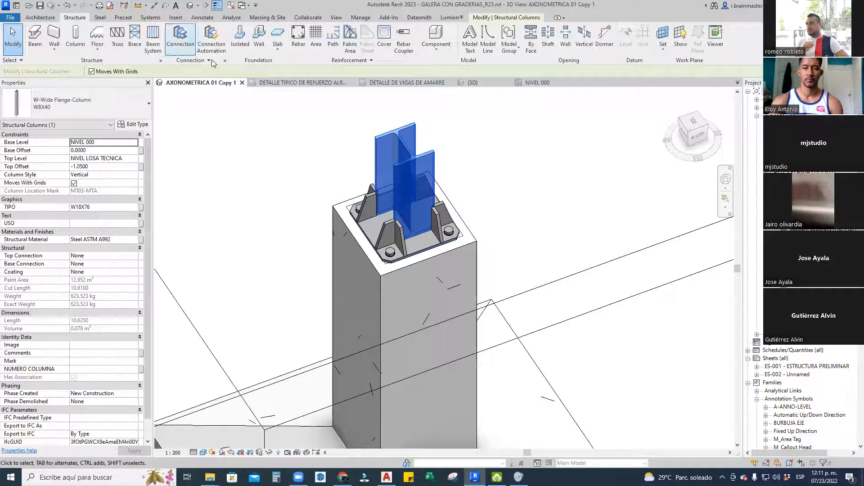
pyautogui.click(101, 18)
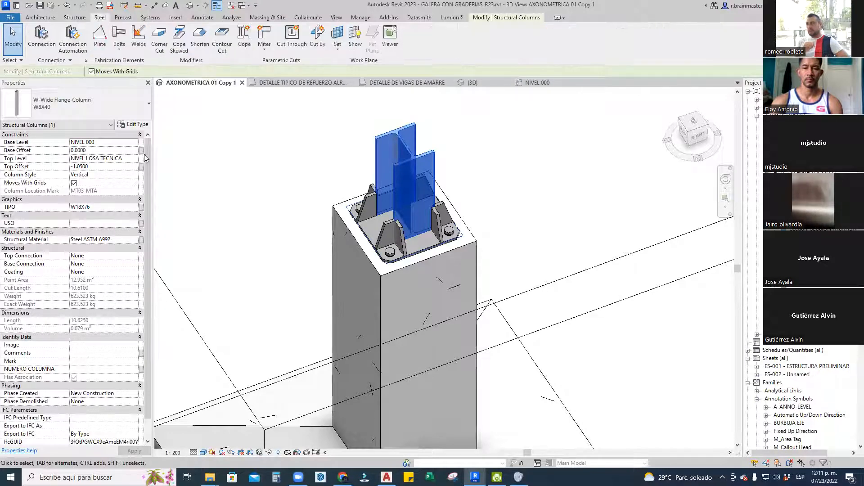
pyautogui.click(42, 35)
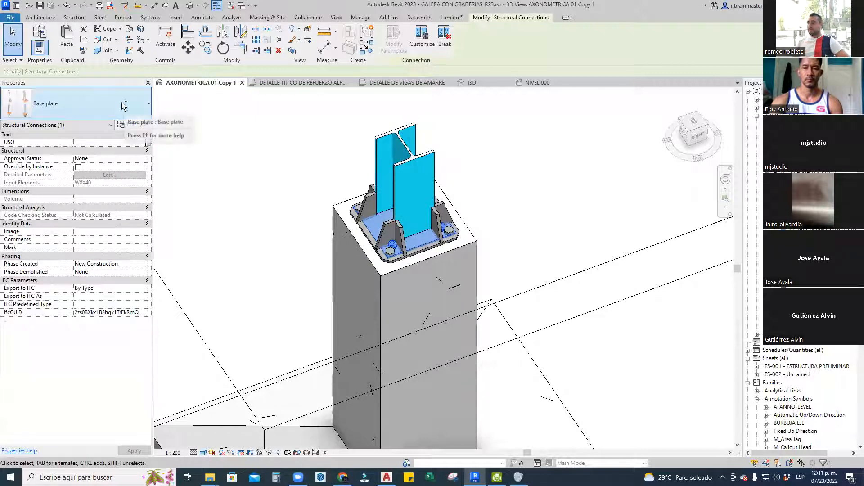
pyautogui.press('Escape')
# Place a structural connection of type Generic Connection on the W8X40 column above the pedestal
pyautogui.click(41, 36)
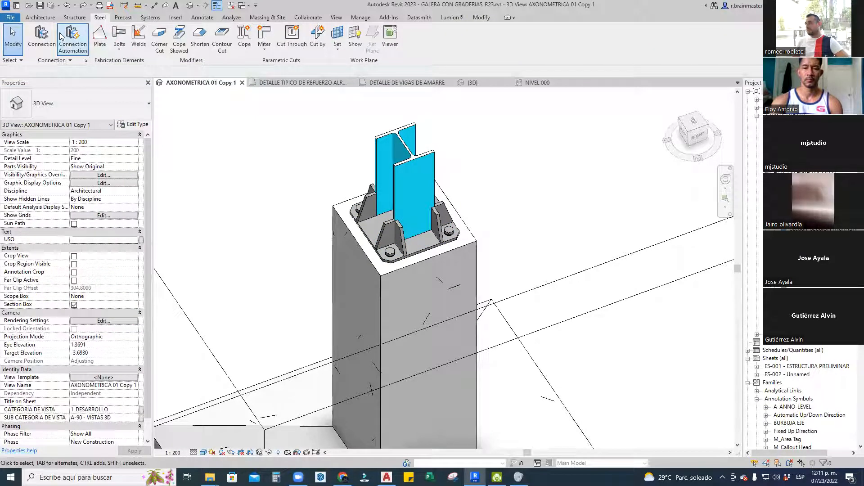
pyautogui.click(109, 109)
pyautogui.scroll(-5, 105, 175)
pyautogui.scroll(-10, 110, 186)
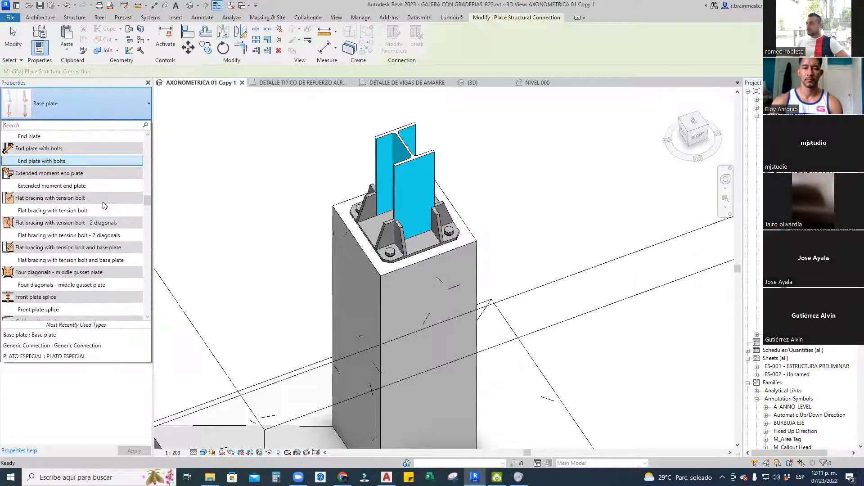
pyautogui.scroll(3, 97, 214)
pyautogui.scroll(-6, 96, 215)
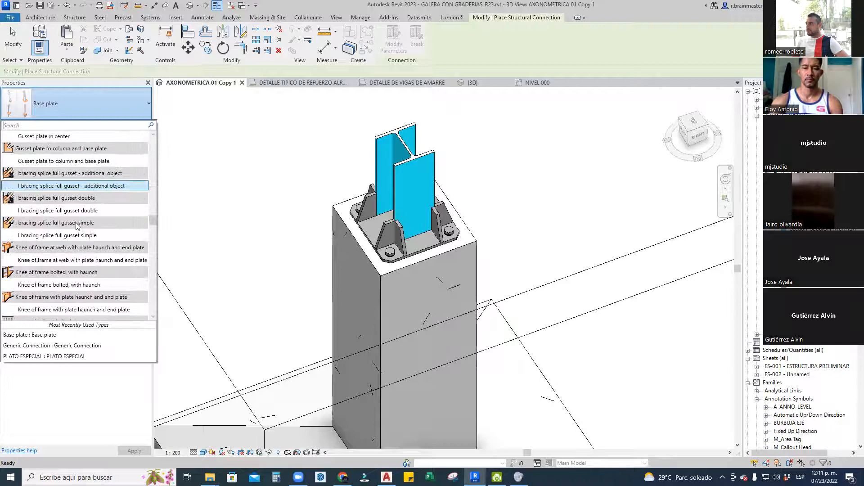
pyautogui.scroll(-12, 82, 223)
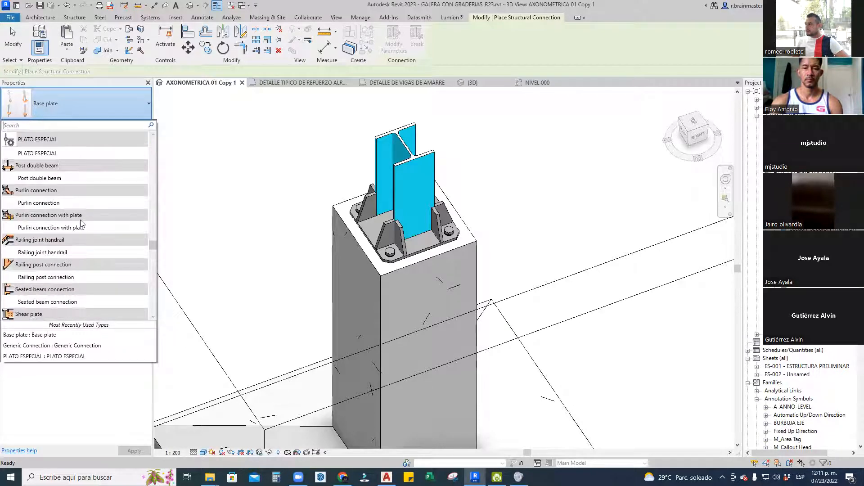
pyautogui.scroll(-15, 83, 221)
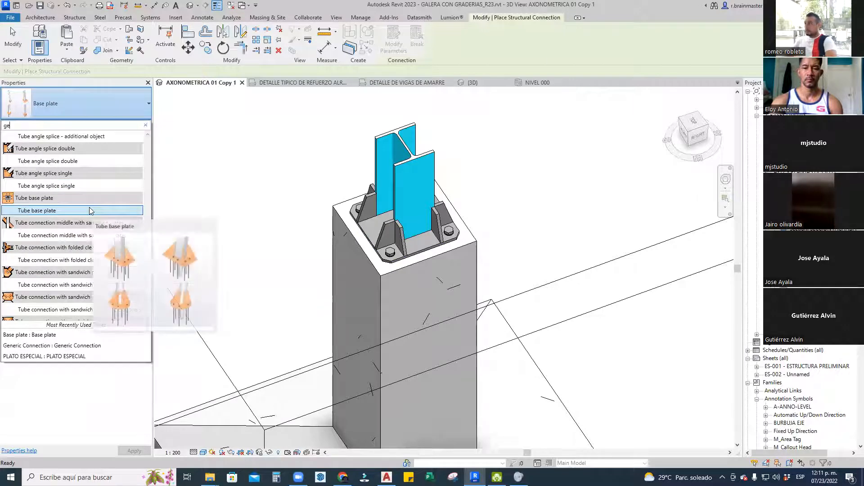
pyautogui.write('ge')
pyautogui.click(67, 202)
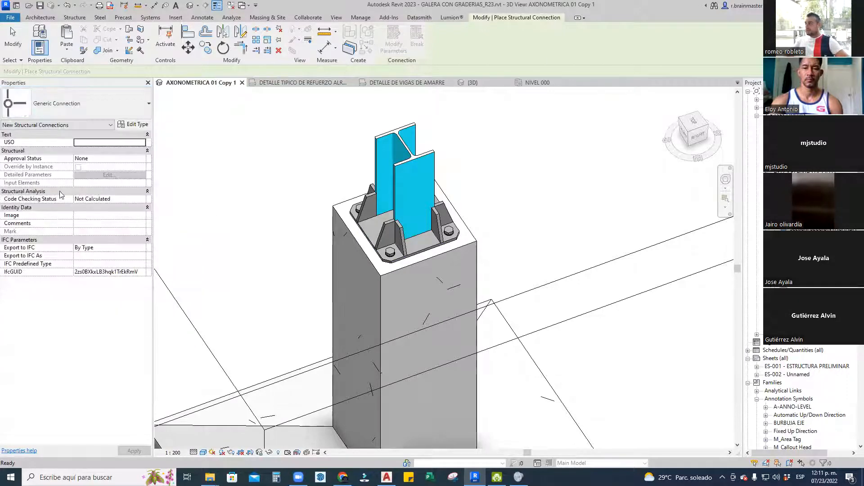
pyautogui.click(395, 176)
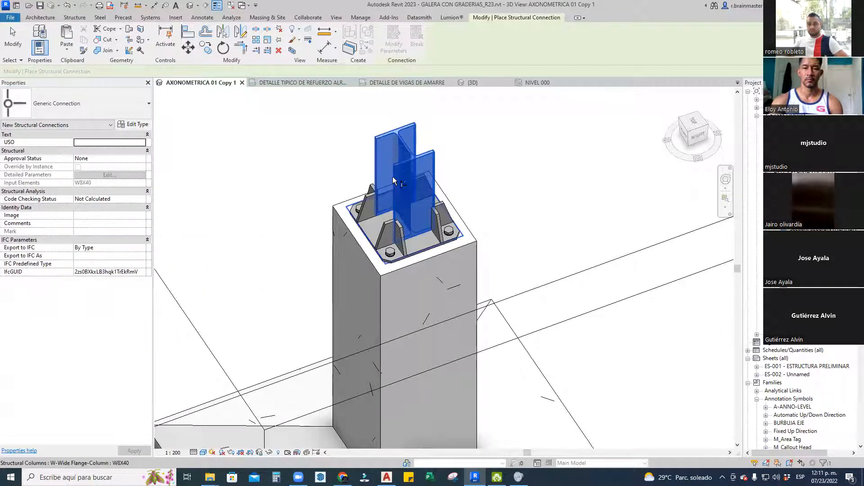
pyautogui.press('Return')
pyautogui.keyDown('shift'); pyautogui.moveTo(457, 183); pyautogui.dragTo(407, 220, button='middle'); pyautogui.keyUp('shift')
pyautogui.press('Escape')
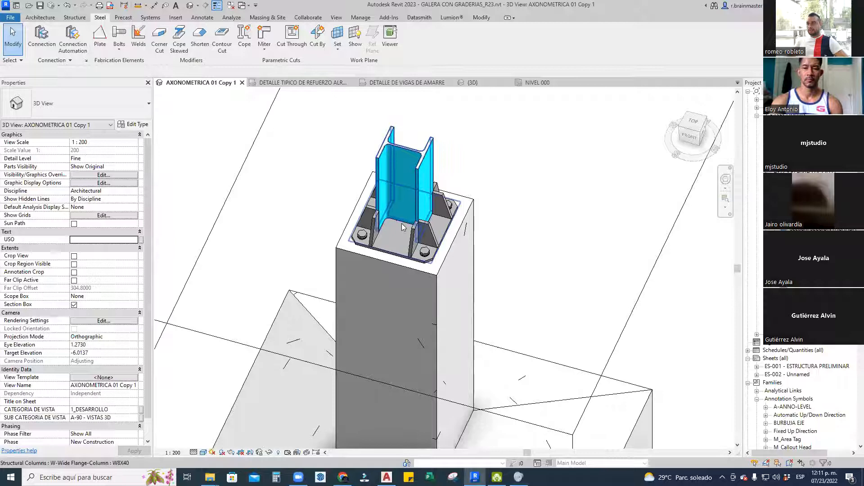
# Switch the 3D view to Wireframe, select the generic connection at the column's foot and examine its symbol closely
pyautogui.click(398, 224)
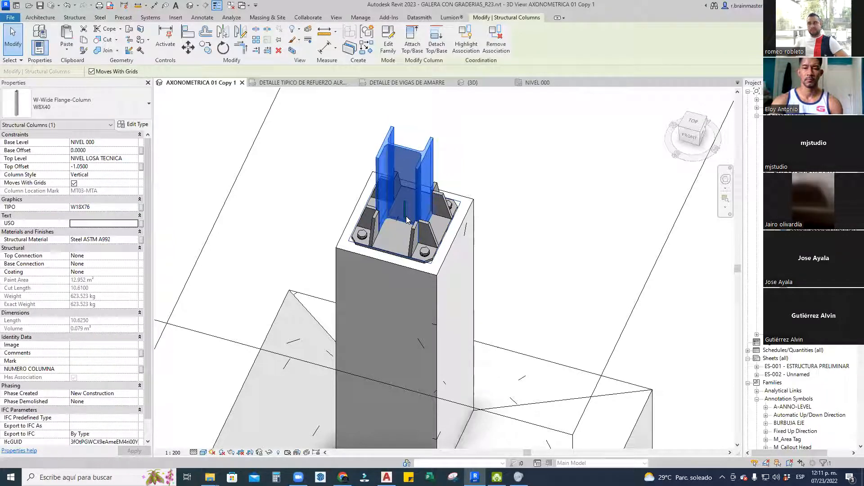
pyautogui.press('Escape')
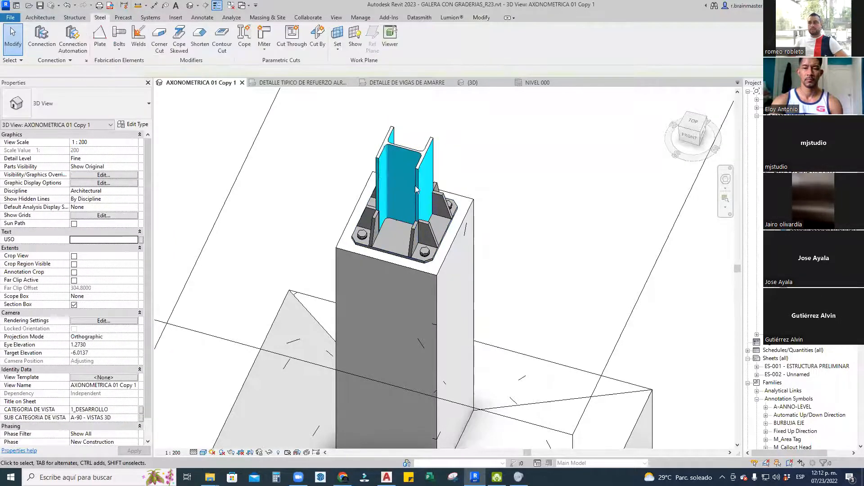
pyautogui.moveTo(409, 202)
pyautogui.keyDown('shift'); pyautogui.mouseDown(button='middle')
pyautogui.moveTo(496, 247)
pyautogui.moveTo(486, 243)
pyautogui.mouseUp(button='middle'); pyautogui.keyUp('shift')
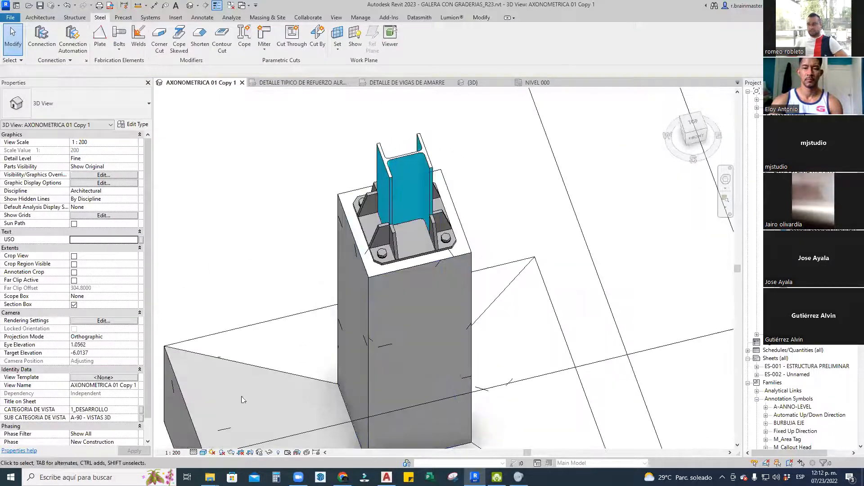
pyautogui.click(203, 452)
pyautogui.click(217, 407)
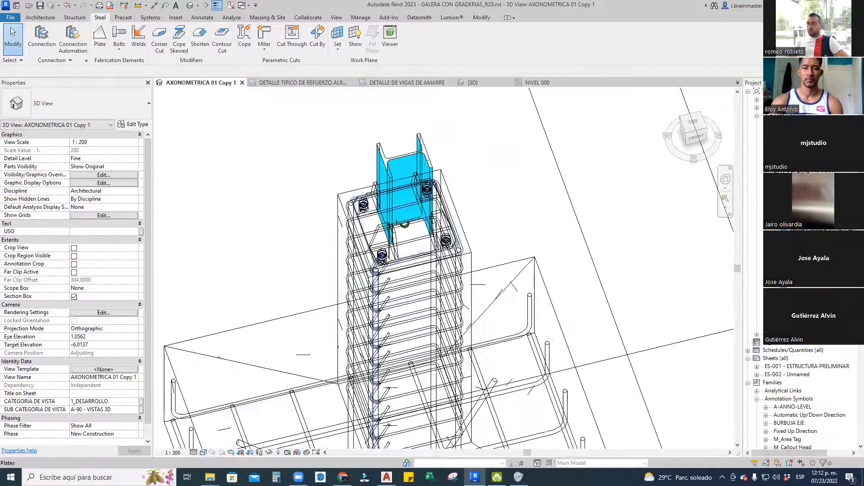
pyautogui.scroll(2, 419, 224)
pyautogui.click(417, 218)
pyautogui.keyDown('shift'); pyautogui.moveTo(416, 219); pyautogui.dragTo(455, 172, button='middle'); pyautogui.keyUp('shift')
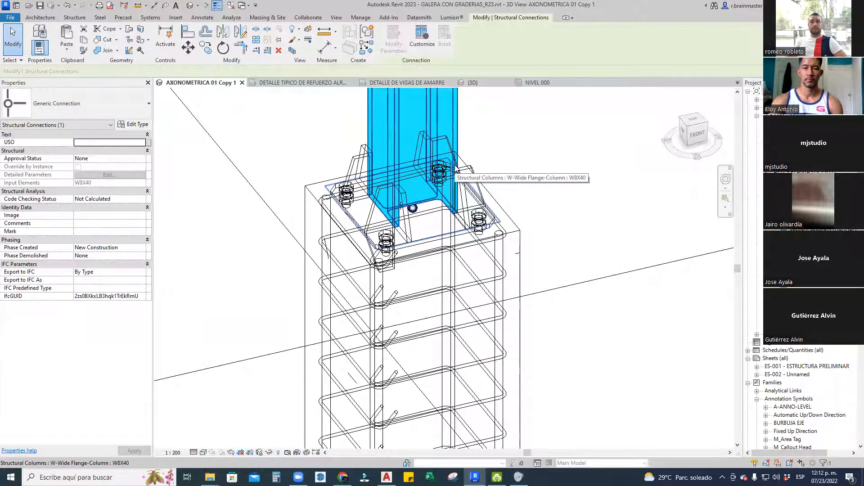
pyautogui.scroll(5, 427, 213)
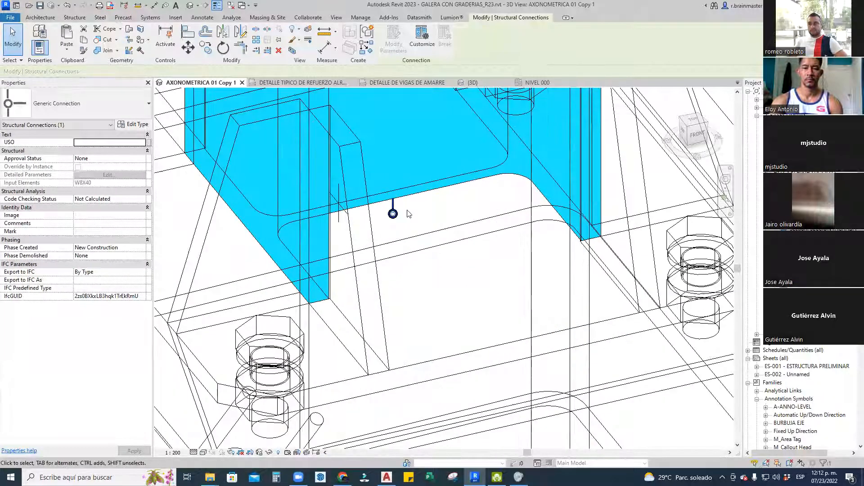
pyautogui.scroll(-6, 409, 213)
pyautogui.keyDown('shift'); pyautogui.moveTo(408, 216); pyautogui.dragTo(405, 240, button='middle'); pyautogui.keyUp('shift')
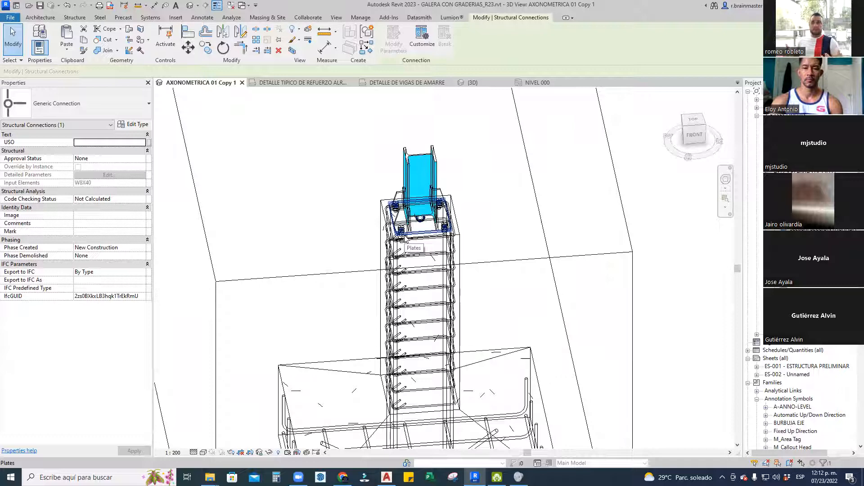
pyautogui.keyDown('shift'); pyautogui.moveTo(405, 241); pyautogui.dragTo(266, 381, button='middle'); pyautogui.keyUp('shift')
# Set the 3D view's visual style back to Shaded and orbit around the column base
pyautogui.click(203, 452)
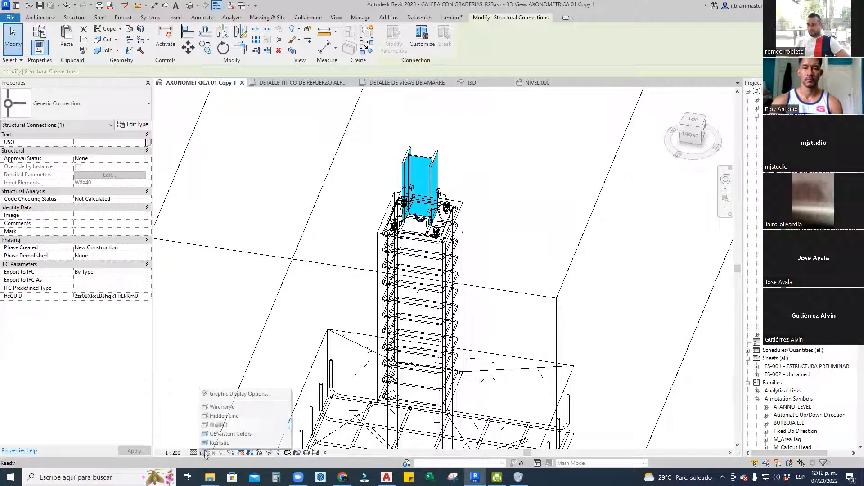
pyautogui.click(222, 425)
pyautogui.scroll(-1, 377, 241)
pyautogui.keyDown('shift'); pyautogui.moveTo(376, 243); pyautogui.dragTo(406, 266, button='middle'); pyautogui.keyUp('shift')
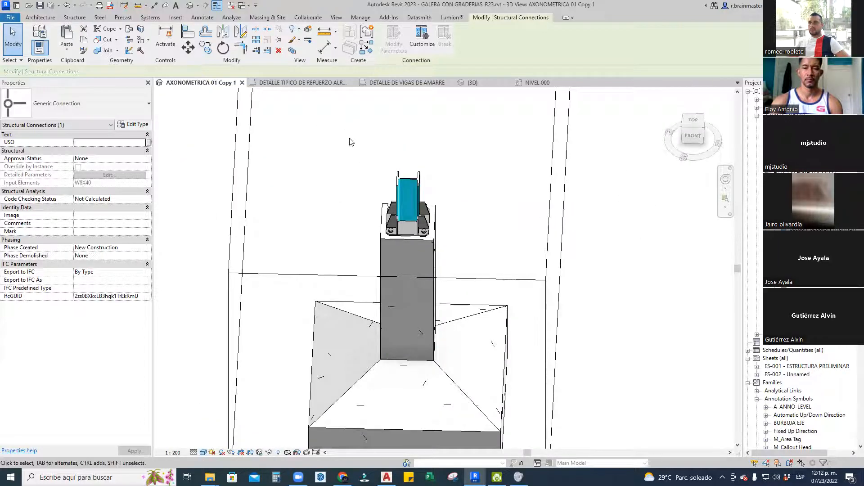
pyautogui.keyDown('shift'); pyautogui.moveTo(348, 195); pyautogui.dragTo(384, 194, button='middle'); pyautogui.keyUp('shift')
# Select everything at the column's base plate assembly and filter the selection to Structural Connections only
pyautogui.scroll(1, 369, 193)
pyautogui.moveTo(327, 163); pyautogui.dragTo(510, 311)
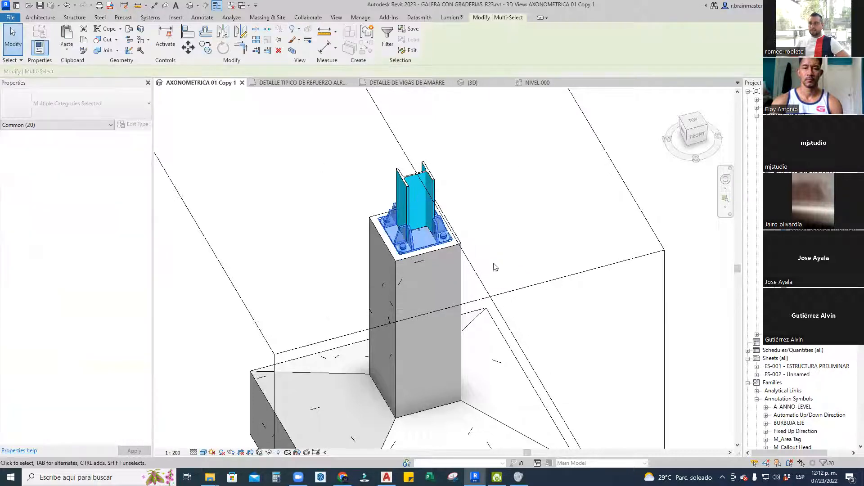
pyautogui.click(387, 41)
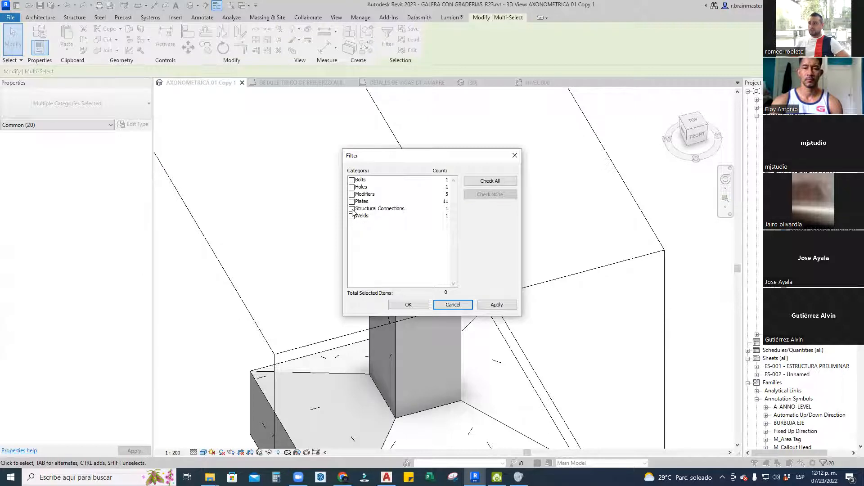
pyautogui.click(352, 209)
pyautogui.click(403, 305)
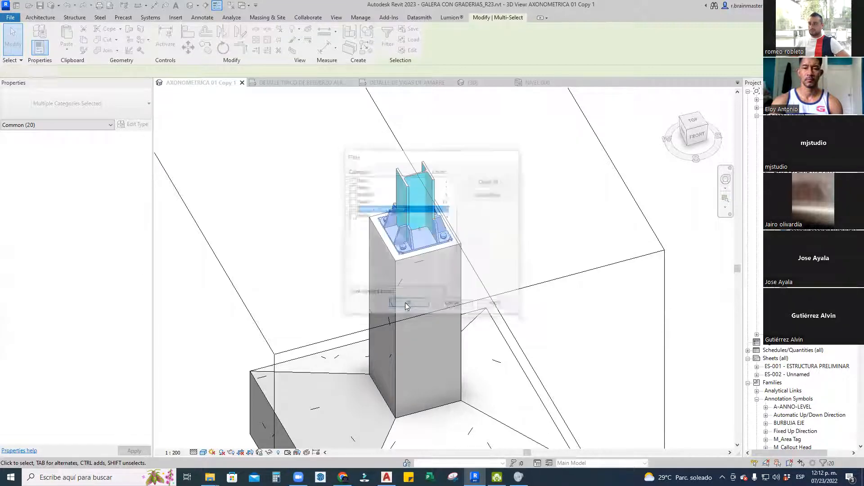
pyautogui.scroll(5, 424, 199)
pyautogui.keyDown('shift'); pyautogui.moveTo(419, 218); pyautogui.dragTo(453, 228, button='middle'); pyautogui.keyUp('shift')
pyautogui.scroll(-5, 363, 228)
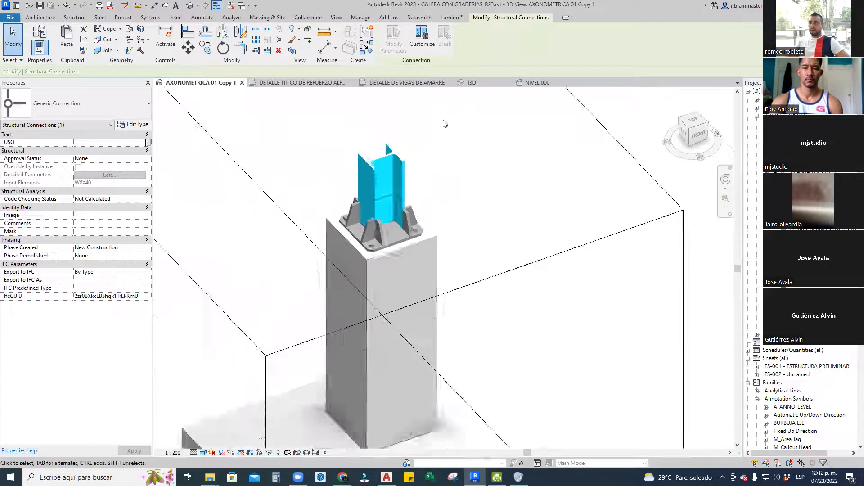
# Customize the generic connection at the column's foot as a new custom connection named PLATO ESPECIAL METALICO
pyautogui.click(423, 43)
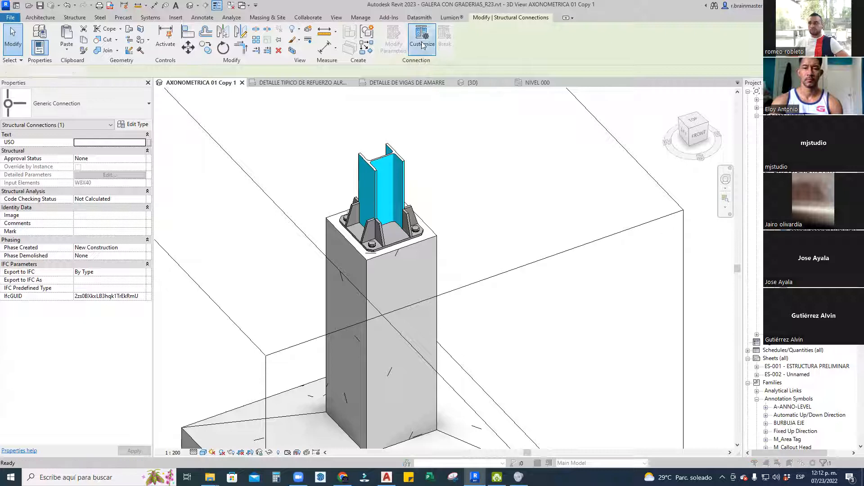
pyautogui.moveTo(427, 203); pyautogui.dragTo(505, 183)
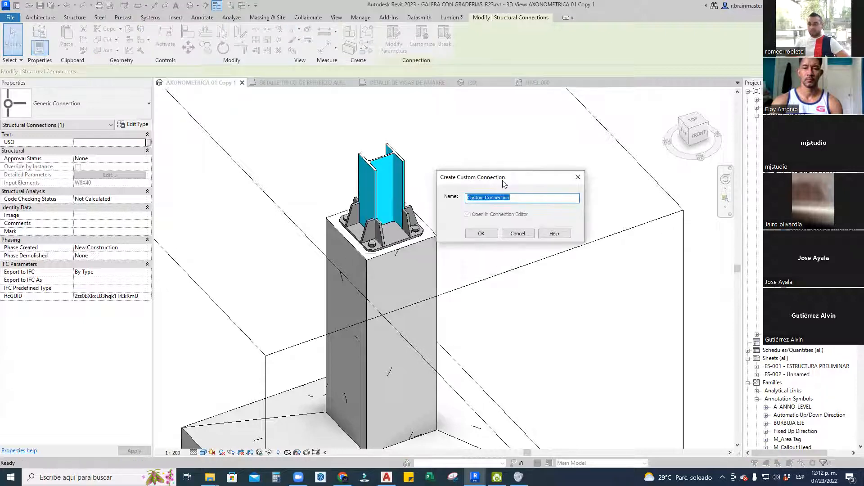
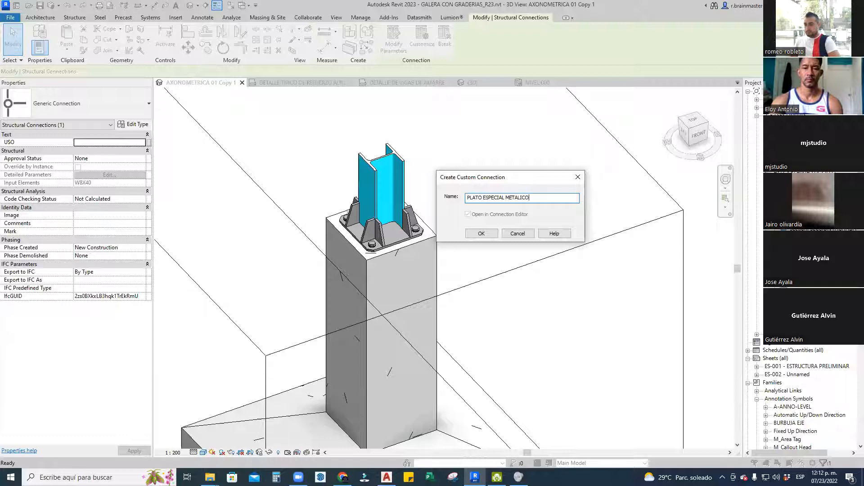
pyautogui.click(481, 233)
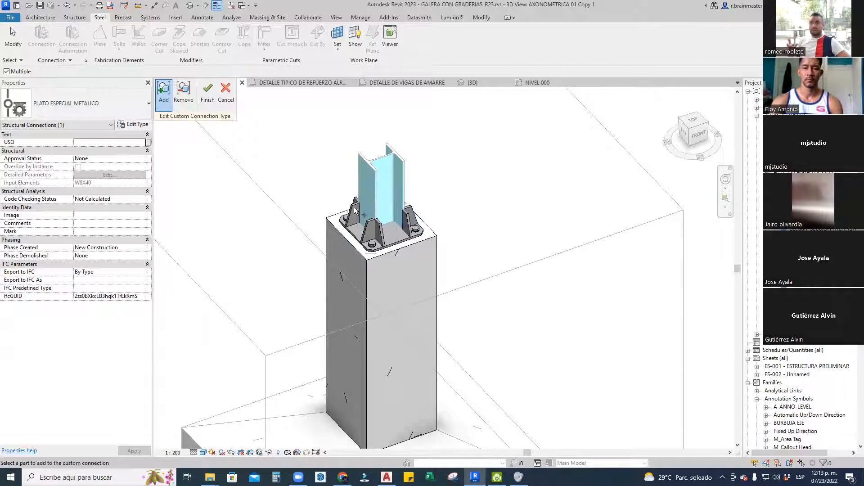
# Add the base plate, stiffener plates and anchor bolts around the column's foot to the custom connection
pyautogui.scroll(-1, 500, 193)
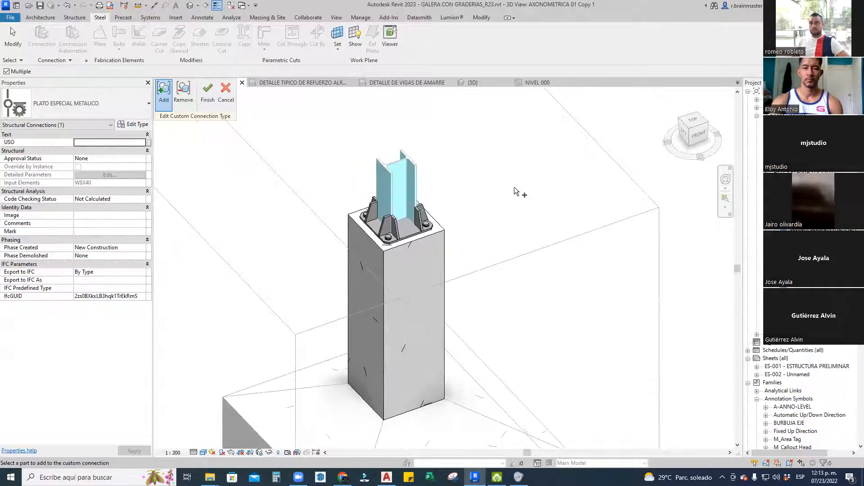
pyautogui.scroll(2, 306, 170)
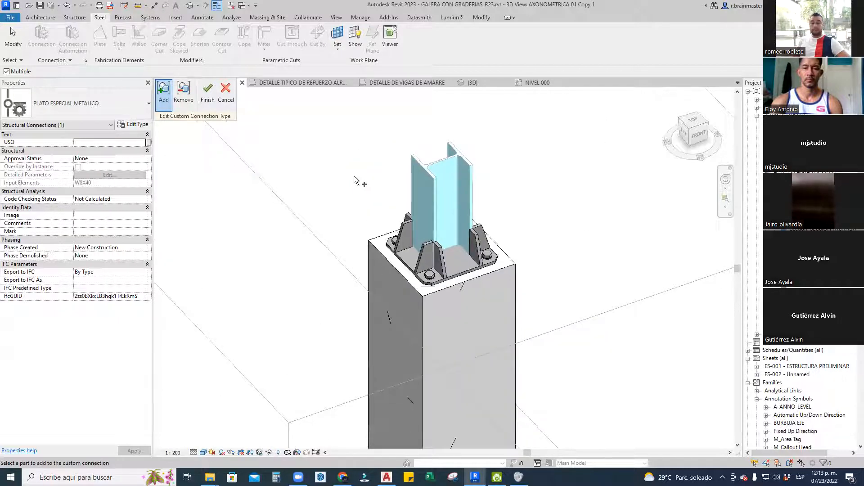
pyautogui.click(407, 229)
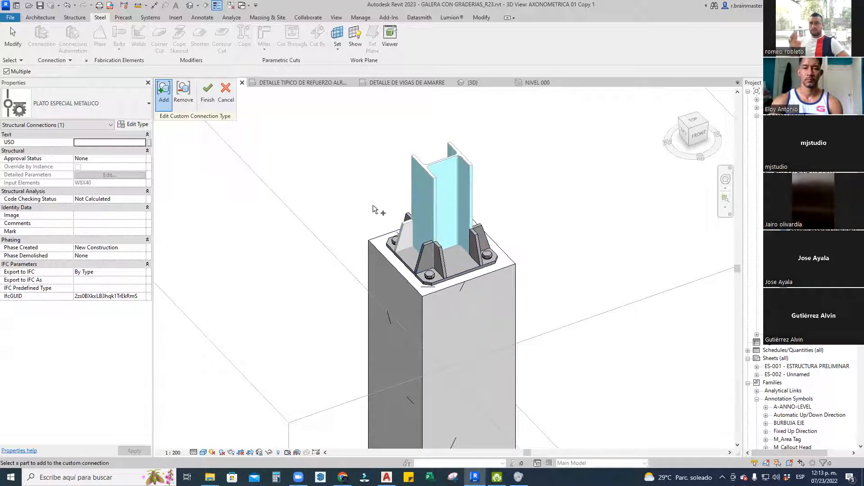
pyautogui.moveTo(325, 155); pyautogui.dragTo(546, 349)
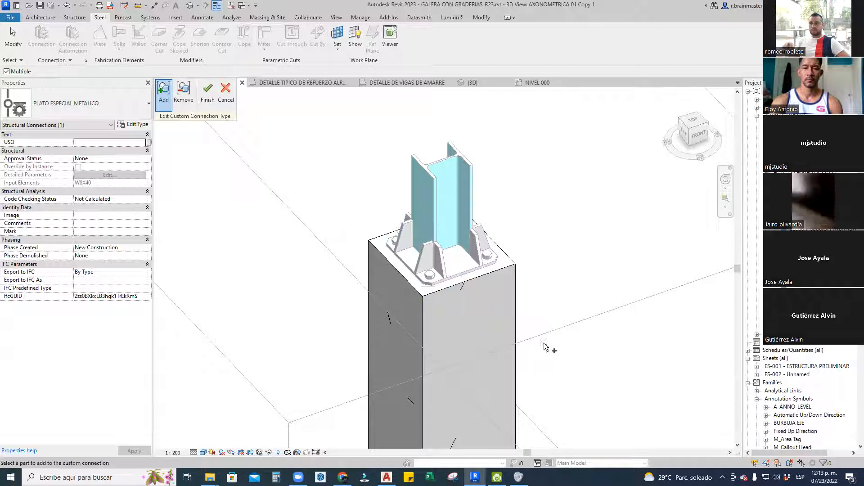
pyautogui.keyDown('shift'); pyautogui.moveTo(562, 329); pyautogui.dragTo(571, 361, button='middle'); pyautogui.keyUp('shift')
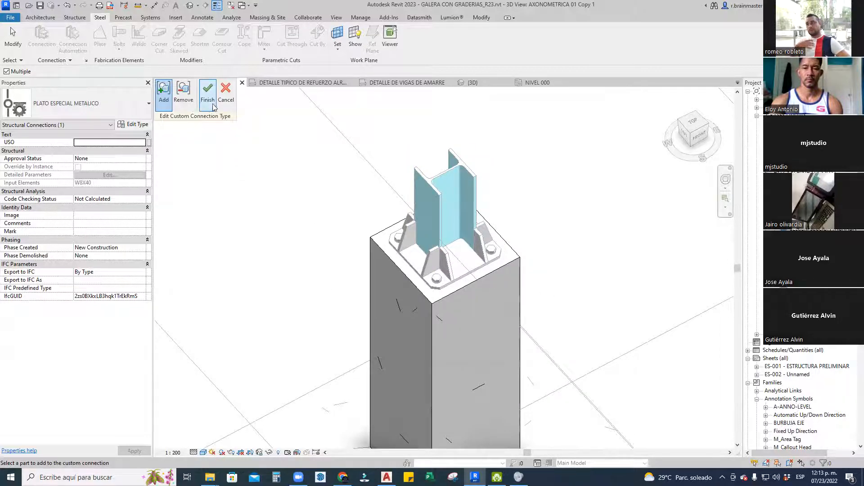
# Check the included parts in Remove mode, return to Add mode and finish editing the custom connection type
pyautogui.click(183, 95)
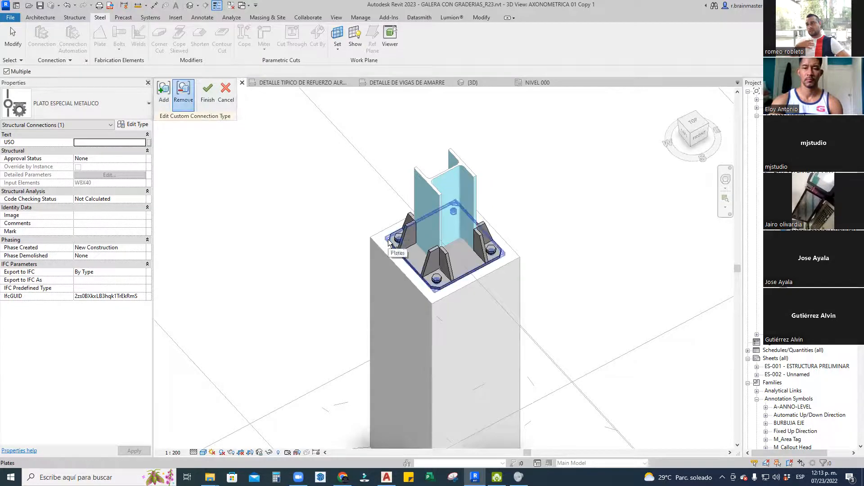
pyautogui.scroll(5, 389, 243)
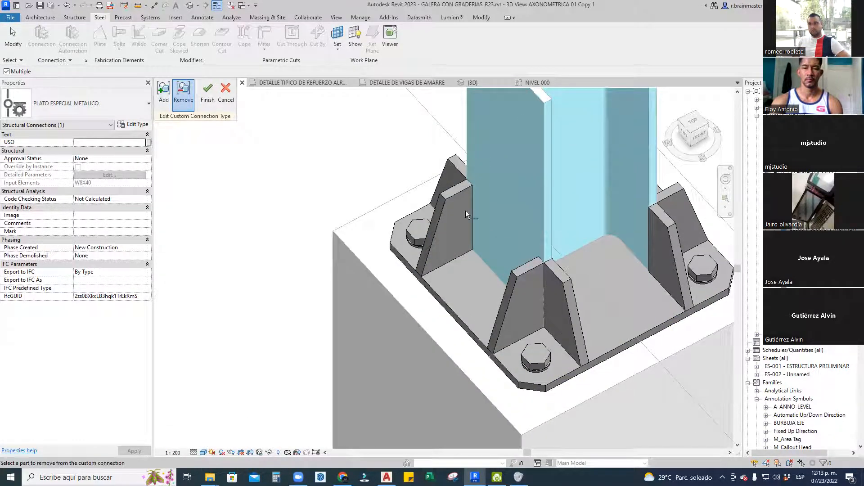
pyautogui.click(164, 95)
pyautogui.scroll(-5, 343, 177)
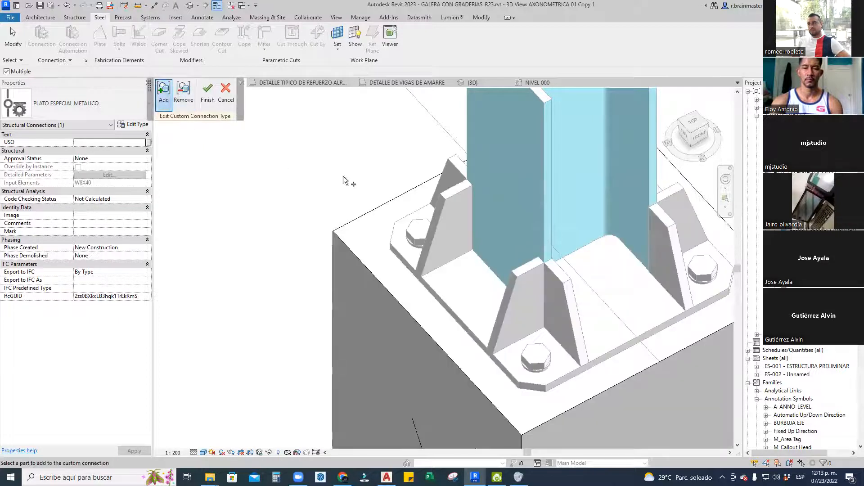
pyautogui.click(205, 107)
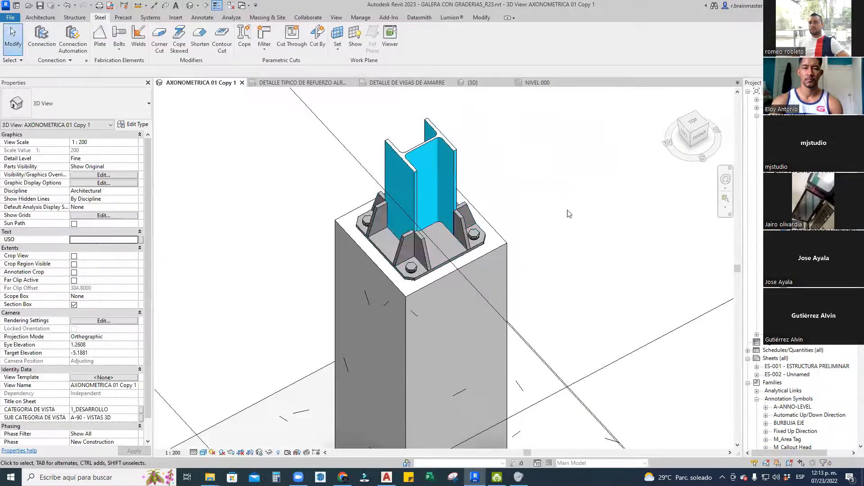
# Select the finished custom connection on the pedestal and examine it together with the neighbouring column bases
pyautogui.scroll(-2, 569, 214)
pyautogui.click(468, 238)
pyautogui.scroll(-2, 460, 239)
pyautogui.keyDown('shift'); pyautogui.moveTo(457, 241); pyautogui.dragTo(594, 265, button='middle'); pyautogui.keyUp('shift')
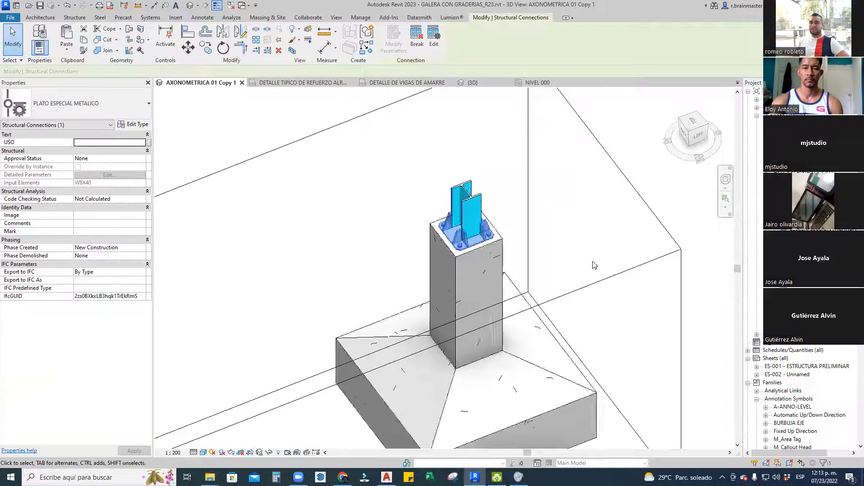
pyautogui.scroll(-3, 595, 265)
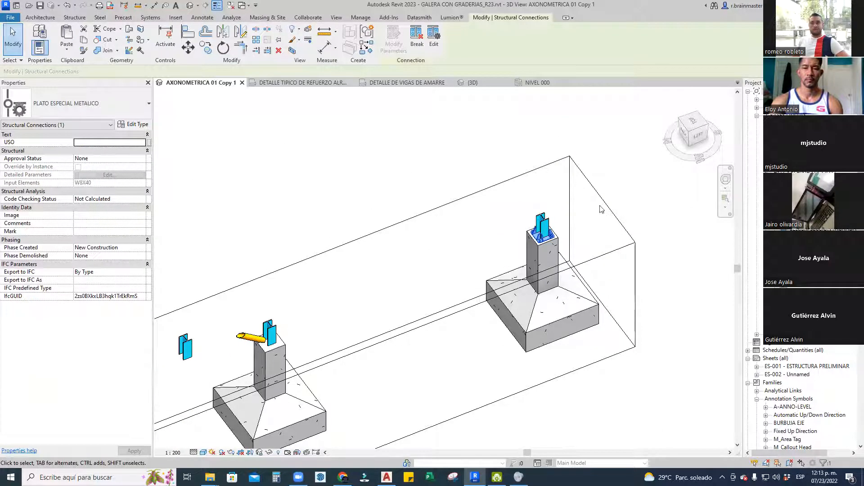
pyautogui.scroll(-5, 560, 209)
pyautogui.keyDown('shift'); pyautogui.moveTo(536, 284); pyautogui.dragTo(416, 295, button='middle'); pyautogui.keyUp('shift')
pyautogui.scroll(6, 419, 274)
pyautogui.press('Escape')
pyautogui.keyDown('shift'); pyautogui.moveTo(472, 239); pyautogui.dragTo(459, 243, button='middle'); pyautogui.keyUp('shift')
pyautogui.scroll(2, 359, 201)
# Place a PLATO ESPECIAL METALICO connection between the W8X40 column and the 0.50X0.50 pedestal on the neighbouring footing
pyautogui.click(42, 38)
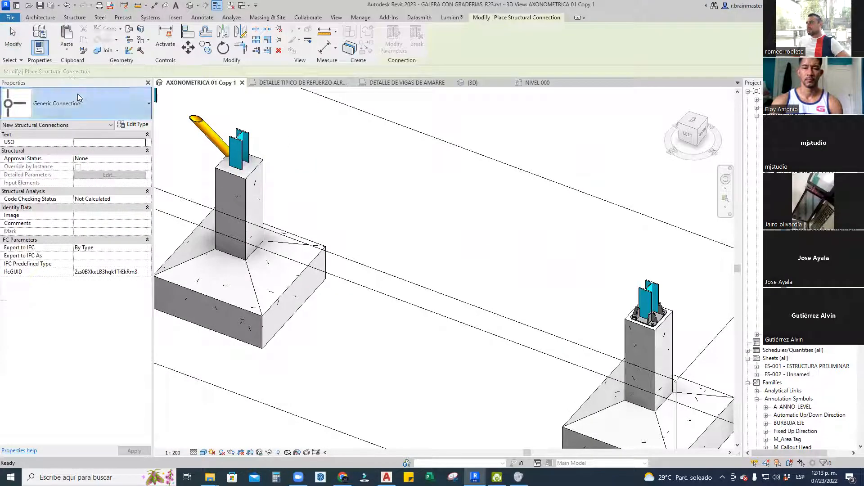
pyautogui.click(78, 99)
pyautogui.scroll(-5, 79, 180)
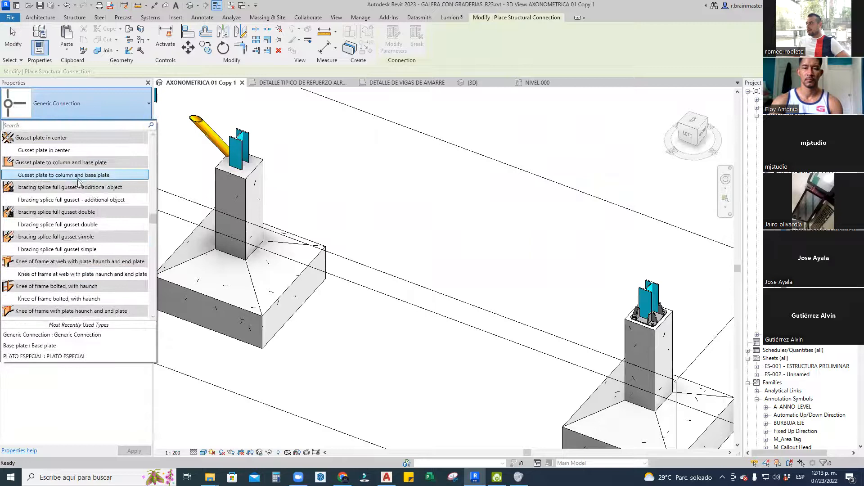
pyautogui.scroll(-10, 78, 182)
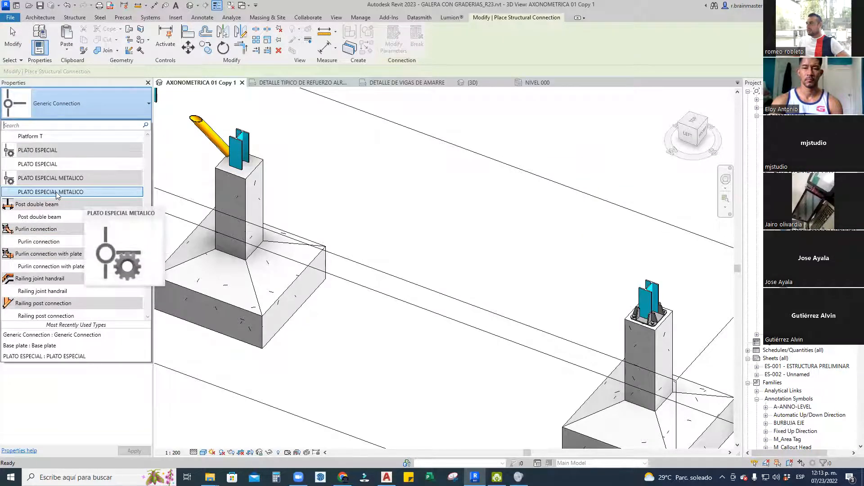
pyautogui.click(56, 192)
pyautogui.scroll(4, 288, 178)
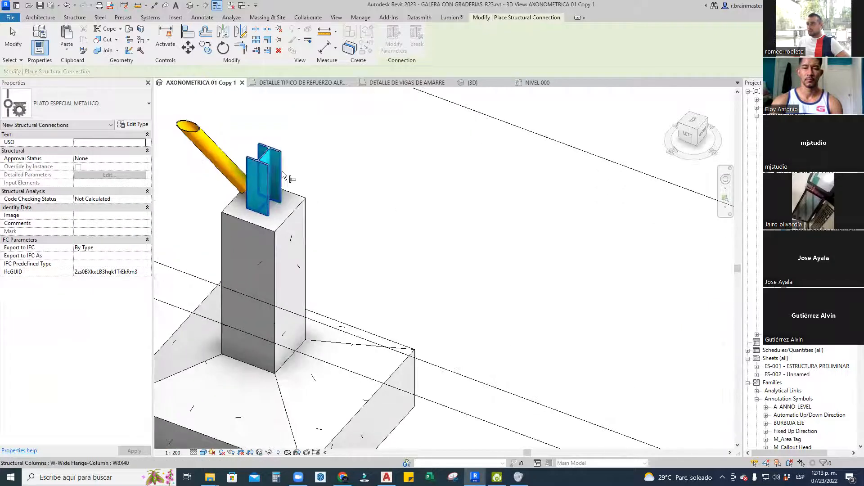
pyautogui.click(283, 175)
pyautogui.click(303, 195)
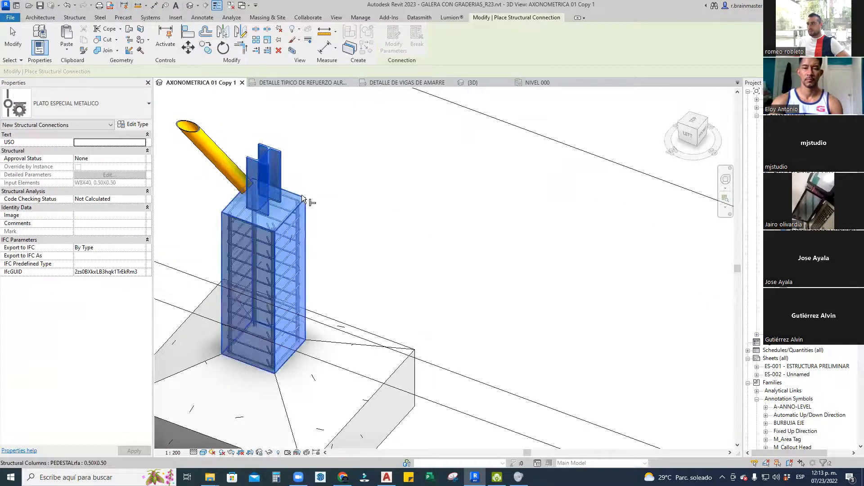
pyautogui.press('Return')
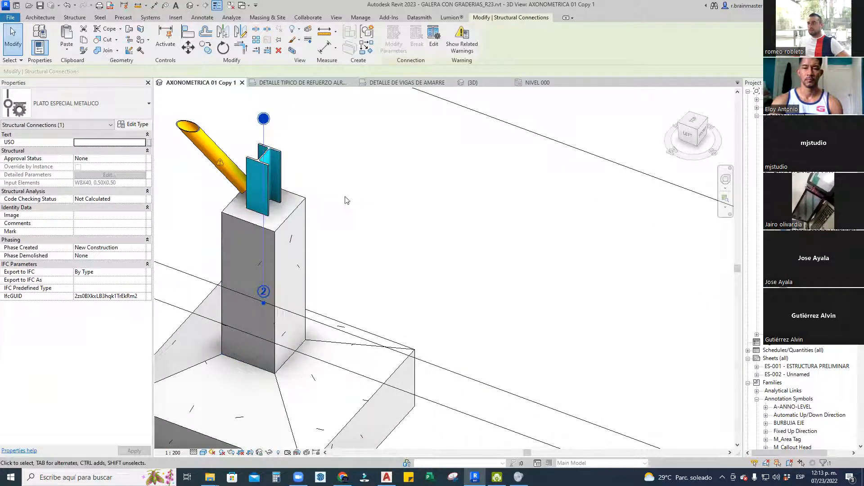
pyautogui.click(355, 199)
pyautogui.moveTo(357, 201); pyautogui.dragTo(430, 218, button='middle')
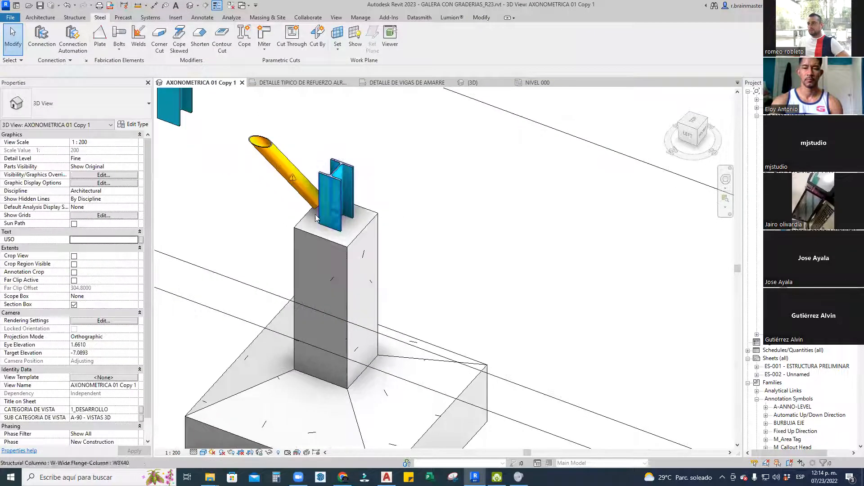
# Compare the column base on the neighbouring pedestal with the completed base plate assembly at the end column
pyautogui.scroll(-4, 369, 232)
pyautogui.keyDown('shift'); pyautogui.moveTo(298, 242); pyautogui.dragTo(474, 247, button='middle'); pyautogui.keyUp('shift')
pyautogui.scroll(-2, 436, 347)
pyautogui.moveTo(436, 346); pyautogui.dragTo(439, 324, button='middle')
pyautogui.scroll(2, 483, 341)
pyautogui.scroll(3, 581, 281)
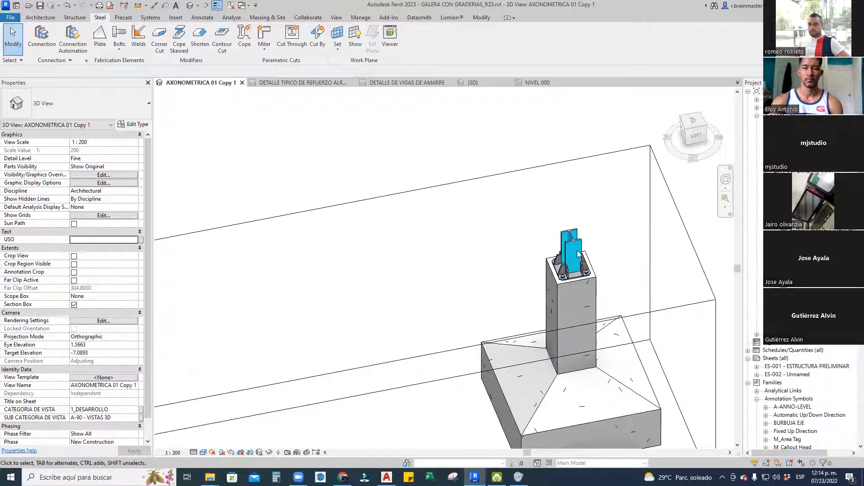
pyautogui.scroll(2, 583, 247)
pyautogui.click(581, 248)
pyautogui.moveTo(230, 241); pyautogui.dragTo(310, 270, button='middle')
# Delete the W8X40 column on the neighbouring pedestal and undo the deletion
pyautogui.click(316, 284)
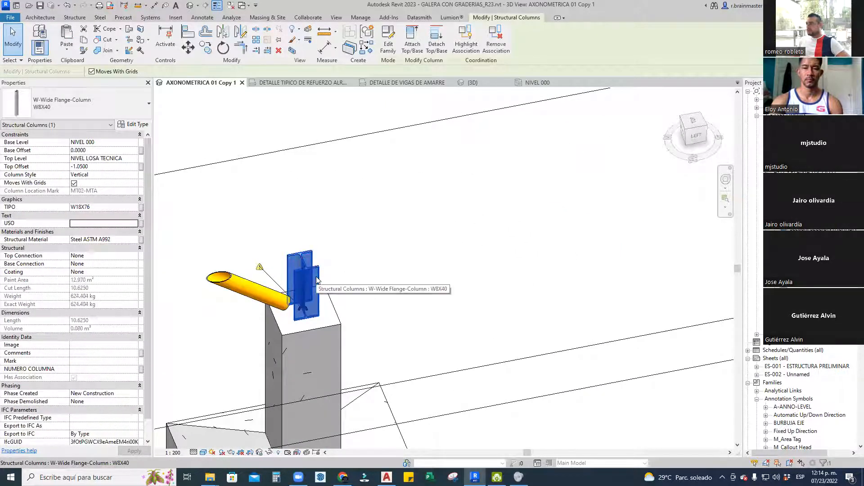
pyautogui.click(274, 251)
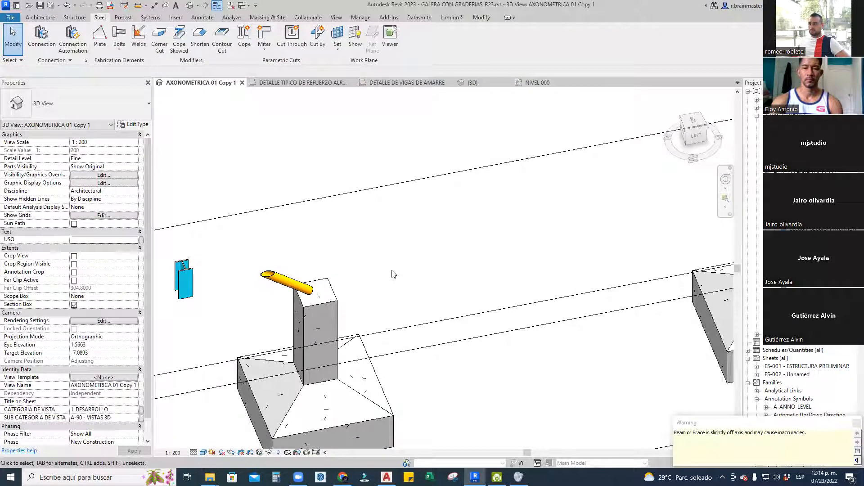
pyautogui.hotkey('ctrl', 'z')
pyautogui.hotkey('ctrl', 'z')
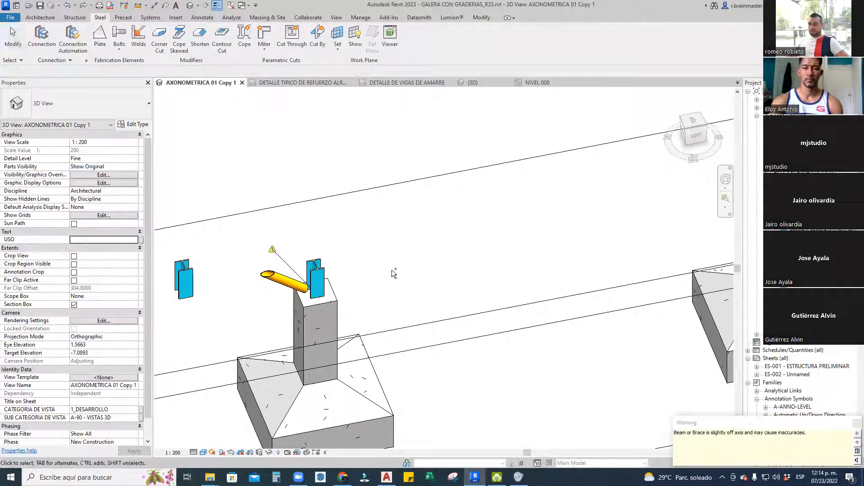
# Hide the category of the yellow and orange braces in the 3D view, keeping the footing at the far end in sight
pyautogui.scroll(-4, 399, 274)
pyautogui.moveTo(373, 317); pyautogui.dragTo(516, 256, button='middle')
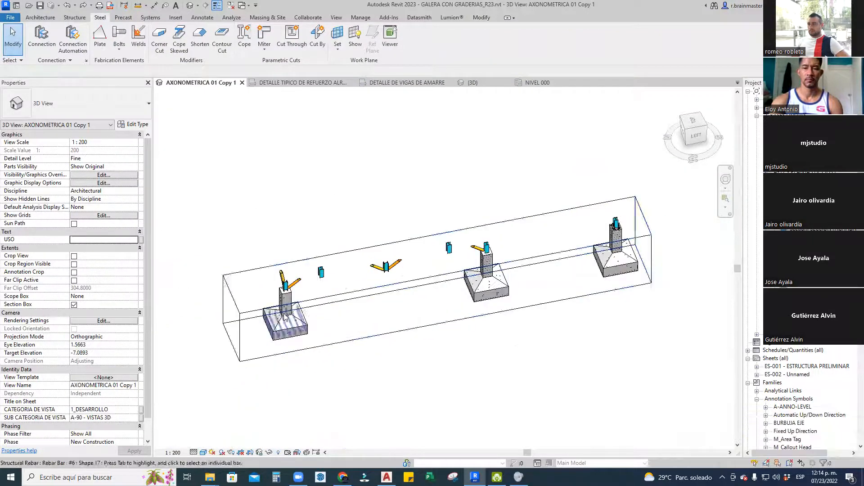
pyautogui.scroll(2, 288, 271)
pyautogui.click(306, 265)
pyautogui.rightClick(306, 265)
pyautogui.moveTo(347, 275)
pyautogui.click(443, 286)
pyautogui.scroll(2, 308, 265)
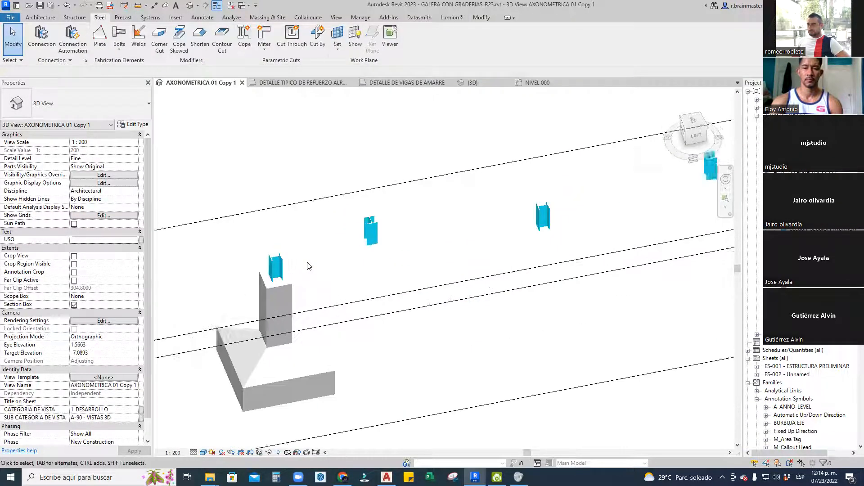
pyautogui.moveTo(309, 264); pyautogui.dragTo(354, 267, button='middle')
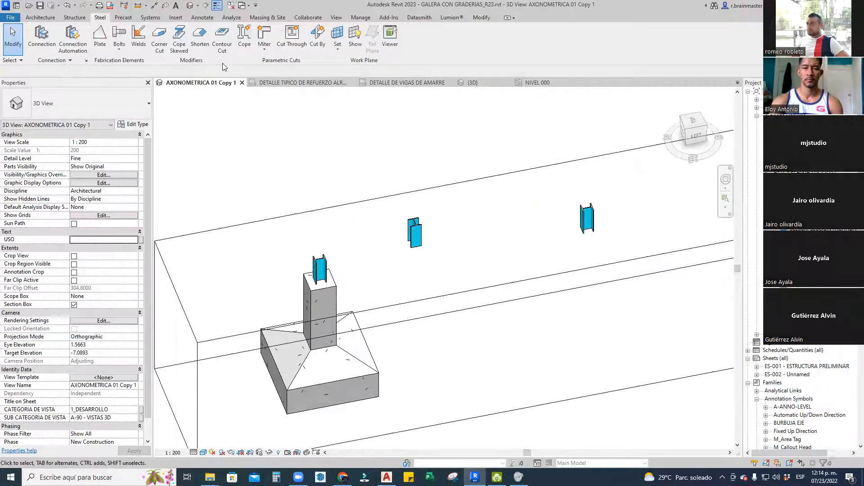
pyautogui.click(41, 36)
pyautogui.scroll(3, 326, 270)
pyautogui.click(329, 271)
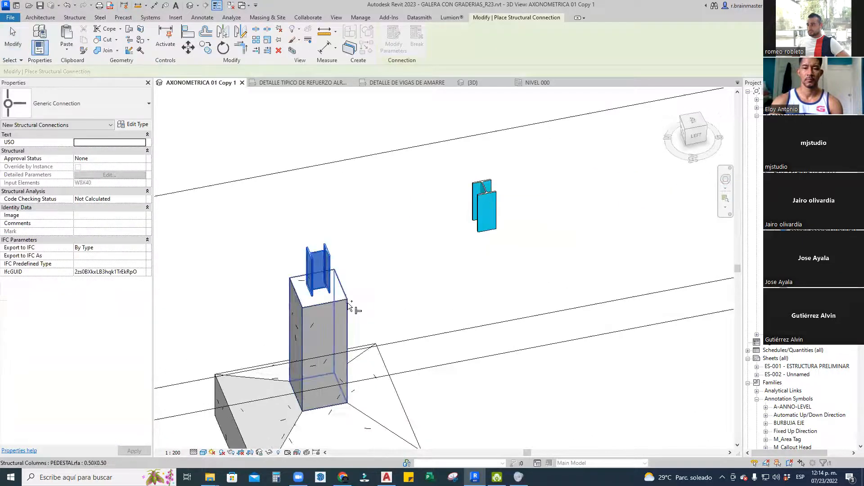
pyautogui.press('Escape')
pyautogui.scroll(-3, 322, 269)
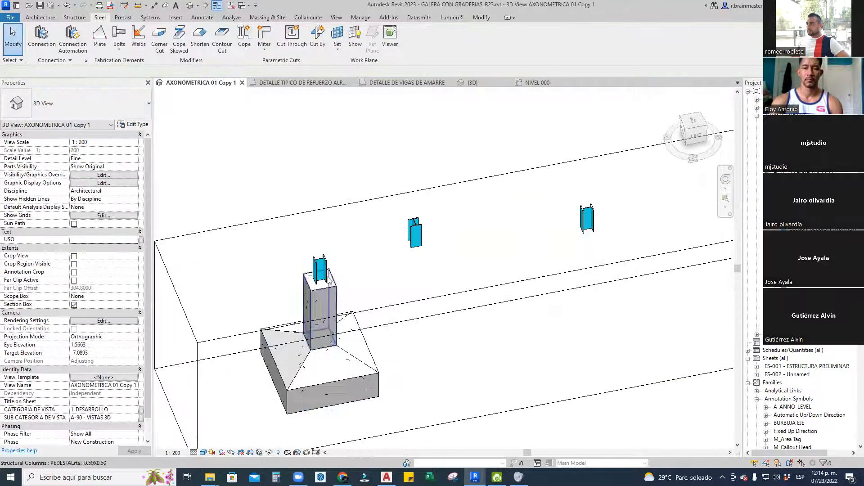
# Place a Generic Connection between the W8X40 column and the 0.50X0.50 pedestal on the far-end footing
pyautogui.scroll(3, 364, 252)
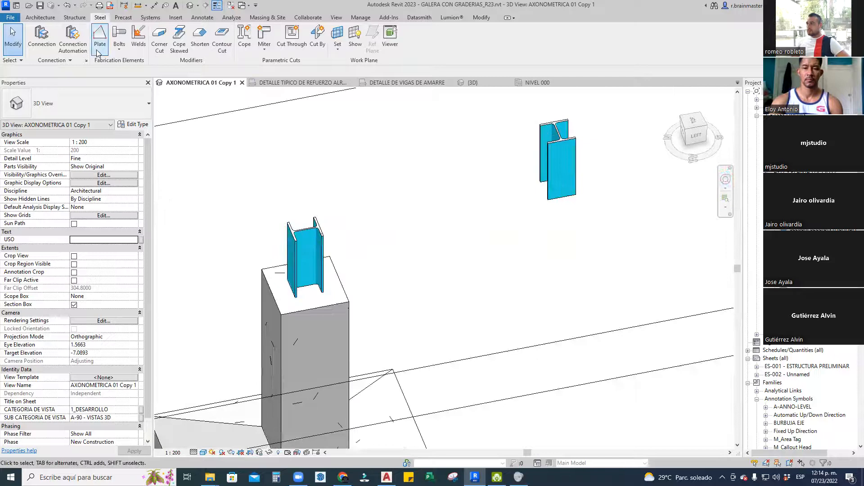
pyautogui.click(42, 36)
pyautogui.click(321, 256)
pyautogui.click(341, 301)
pyautogui.press('Return')
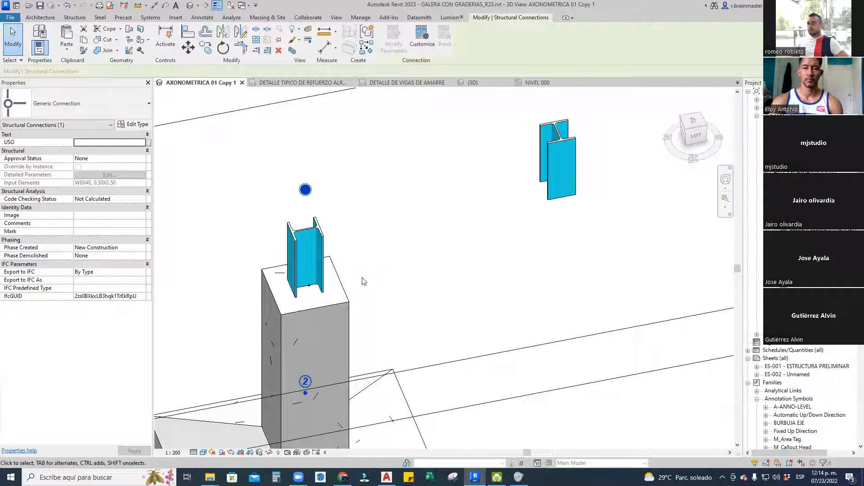
# Open the type choices for the far-end generic connection, leave them and undo its placement and the hiding of the braces
pyautogui.click(119, 104)
pyautogui.click(178, 177)
pyautogui.press('Escape')
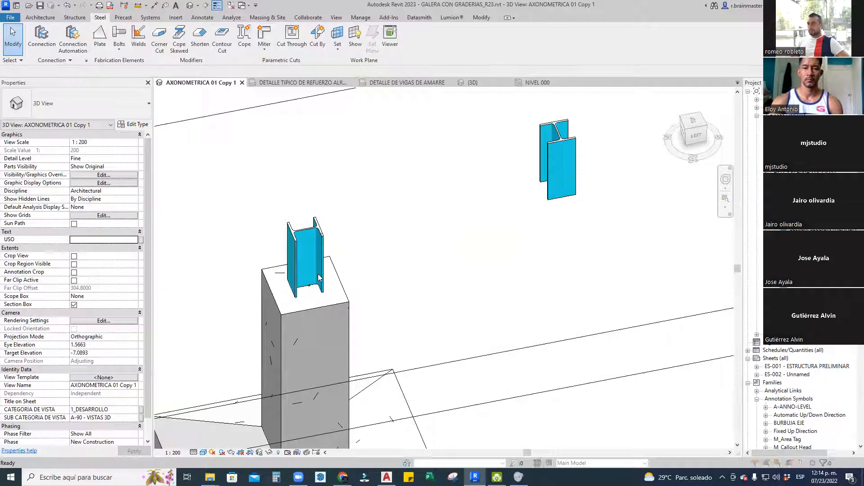
pyautogui.hotkey('ctrl', 'z')
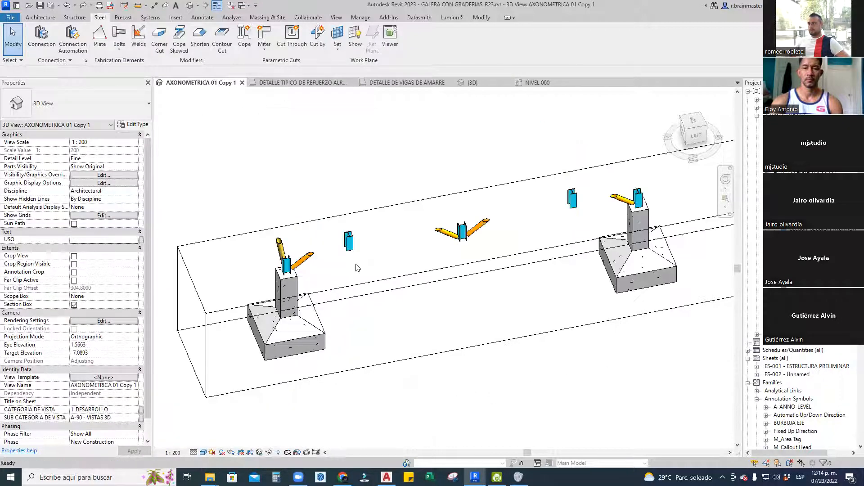
# Hide the category of the yellow and orange braces again in the 3D view
pyautogui.rightClick(315, 258)
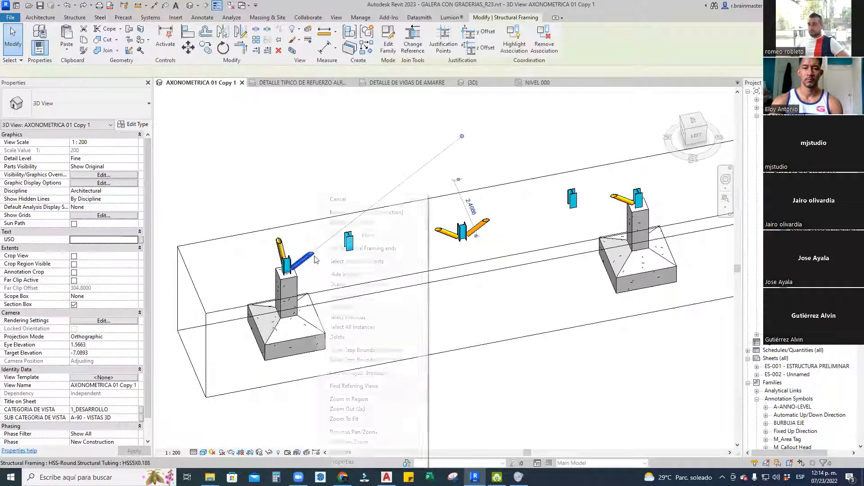
pyautogui.moveTo(366, 278)
pyautogui.click(451, 285)
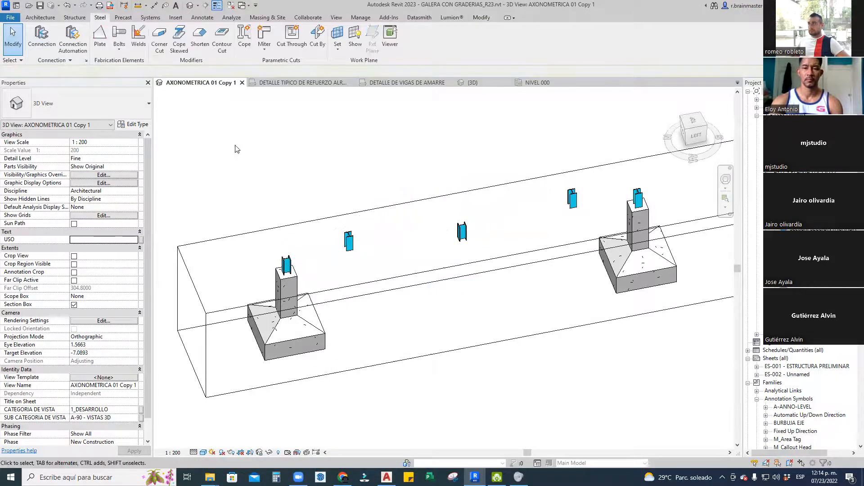
pyautogui.click(74, 103)
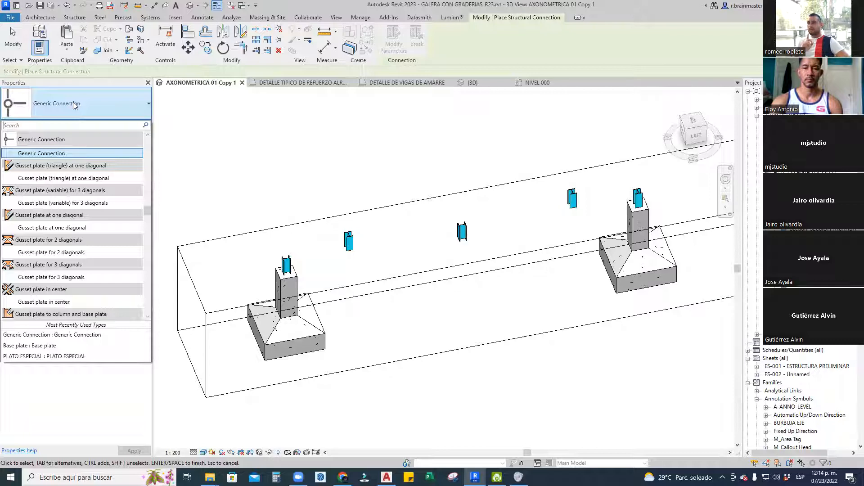
pyautogui.scroll(-3, 279, 165)
pyautogui.scroll(8, 295, 225)
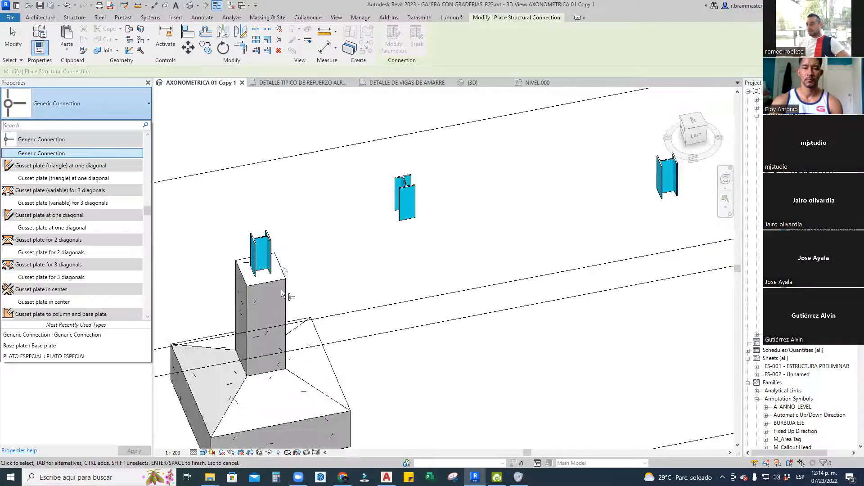
pyautogui.scroll(-5, 387, 252)
pyautogui.keyDown('shift'); pyautogui.moveTo(540, 249); pyautogui.dragTo(546, 268, button='middle'); pyautogui.keyUp('shift')
pyautogui.scroll(4, 540, 288)
pyautogui.press('Escape')
pyautogui.scroll(-4, 434, 313)
pyautogui.scroll(3, 466, 248)
pyautogui.scroll(-2, 463, 251)
pyautogui.moveTo(617, 291); pyautogui.dragTo(502, 276, button='middle')
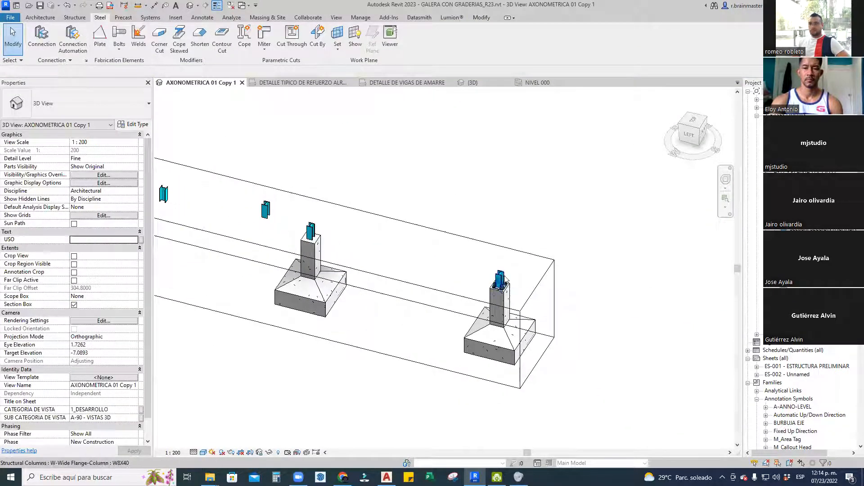
pyautogui.click(500, 279)
pyautogui.click(355, 232)
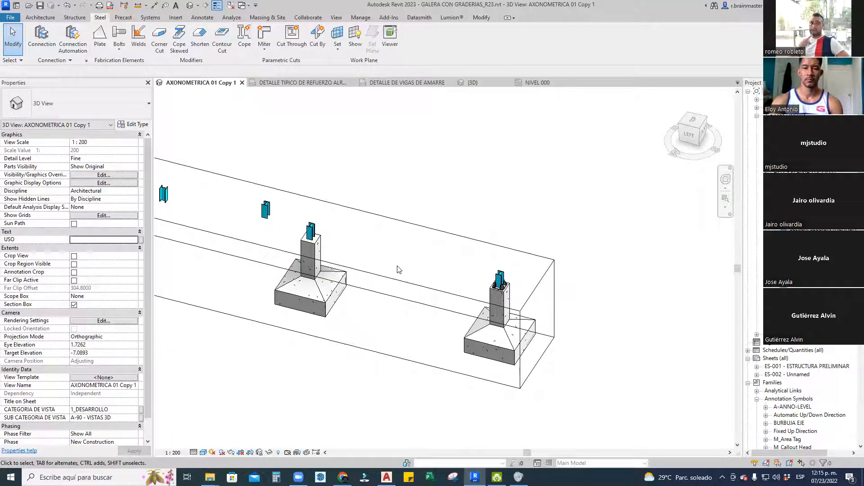
# Place a PLATO ESPECIAL METALICO connection at the base of the W8X40 column on the middle pedestal
pyautogui.click(42, 37)
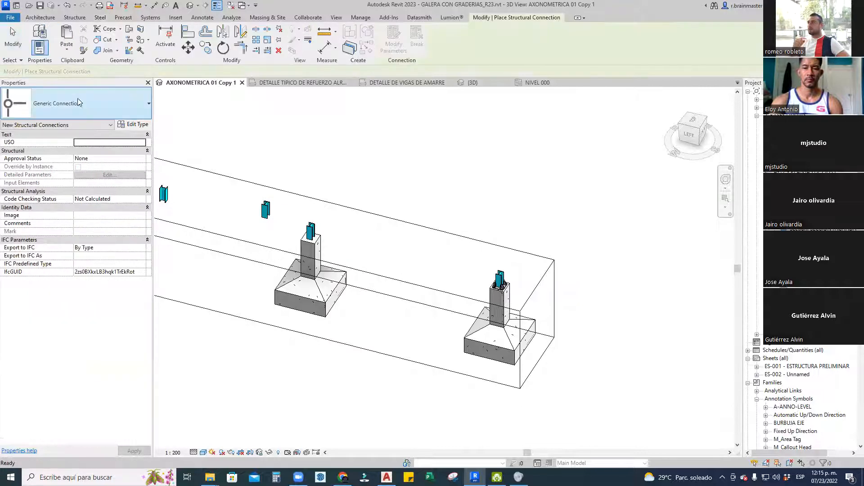
pyautogui.click(101, 103)
pyautogui.scroll(-15, 66, 226)
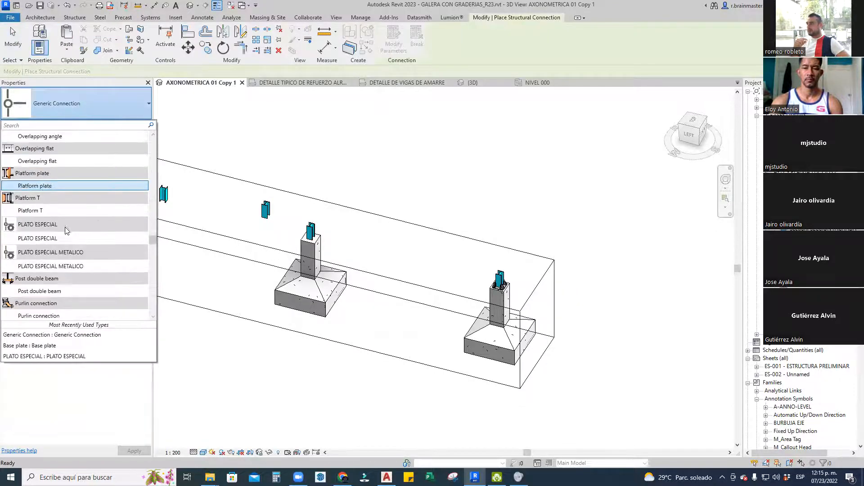
pyautogui.click(51, 153)
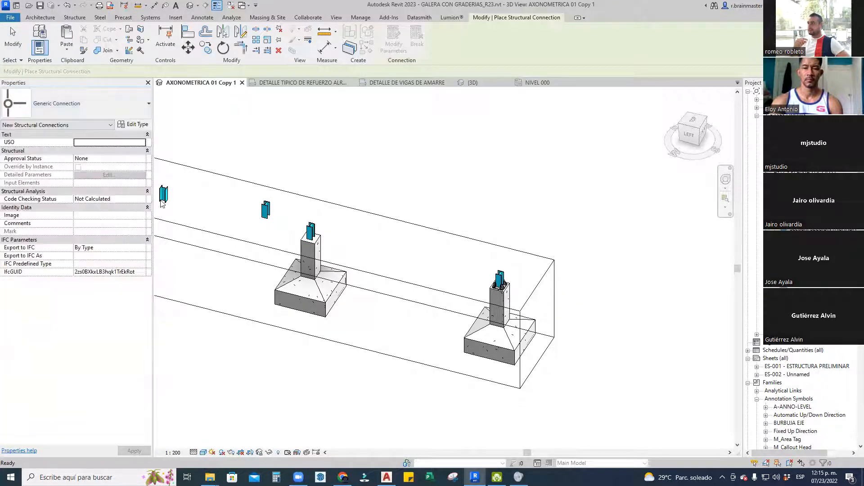
pyautogui.click(315, 230)
pyautogui.press('Escape')
pyautogui.press('Escape')
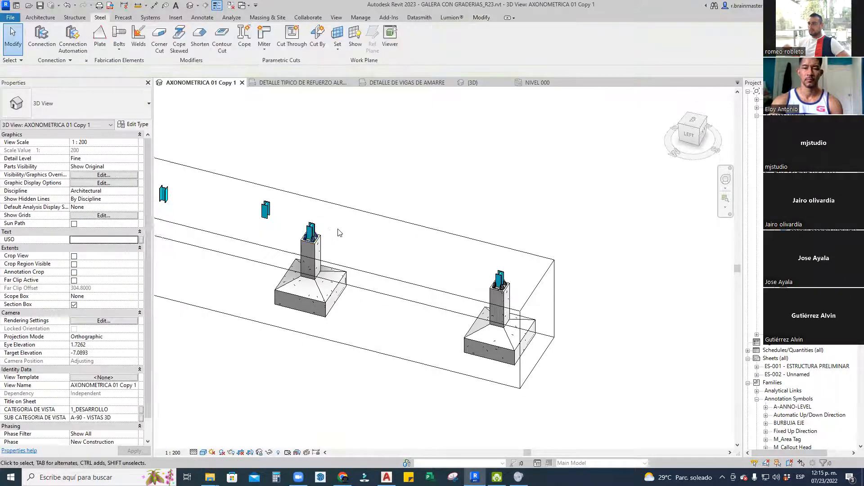
# Add a PLATO ESPECIAL METALICO connection to the W8X40 column on the isolated pedestal at the far end of the row
pyautogui.scroll(5, 305, 249)
pyautogui.scroll(5, 463, 293)
pyautogui.moveTo(303, 246); pyautogui.dragTo(565, 321, button='middle')
pyautogui.scroll(-5, 565, 320)
pyautogui.moveTo(225, 270); pyautogui.dragTo(498, 315, button='middle')
pyautogui.moveTo(225, 234); pyautogui.dragTo(481, 311, button='middle')
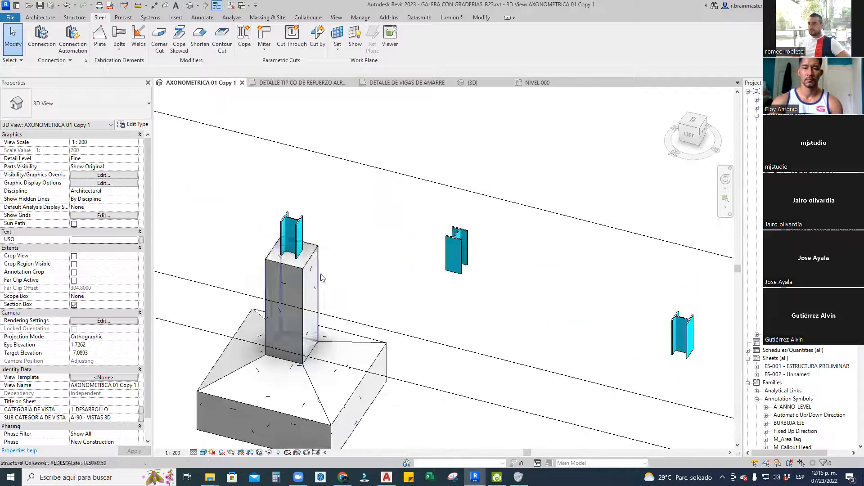
pyautogui.click(286, 230)
pyautogui.press('Return')
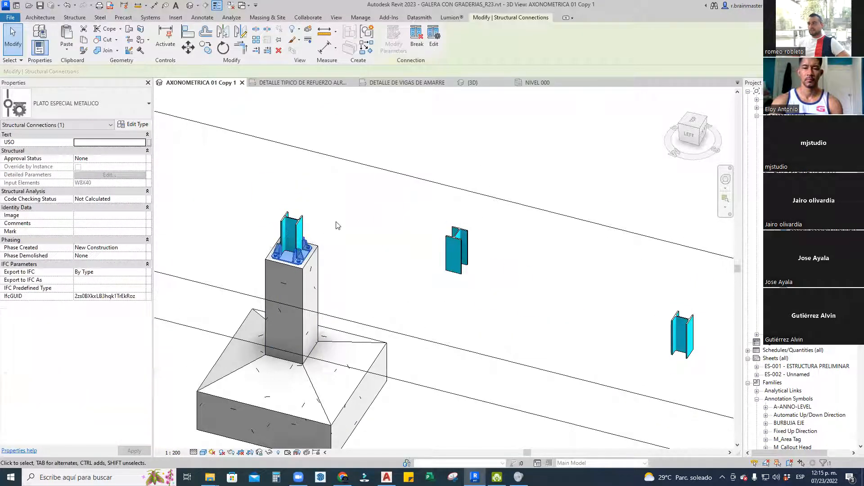
pyautogui.click(336, 222)
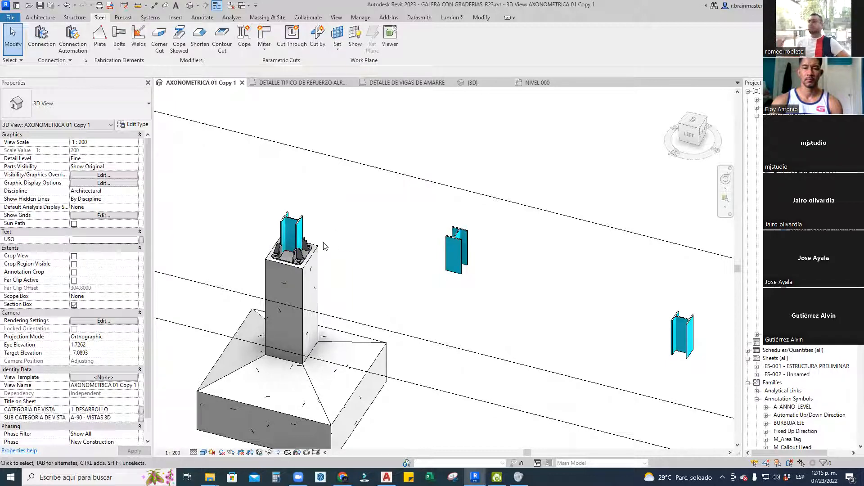
# Edit the original PLATO ESPECIAL METALICO connection on the opposite end pedestal, picking stiffener plates for removal, and accept updating all its instances
pyautogui.scroll(-3, 328, 257)
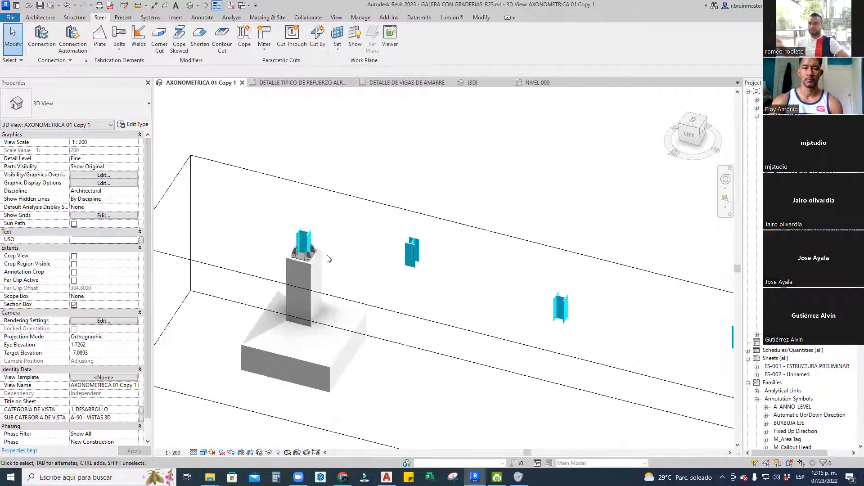
pyautogui.scroll(-2, 402, 284)
pyautogui.moveTo(401, 284); pyautogui.dragTo(162, 232, button='middle')
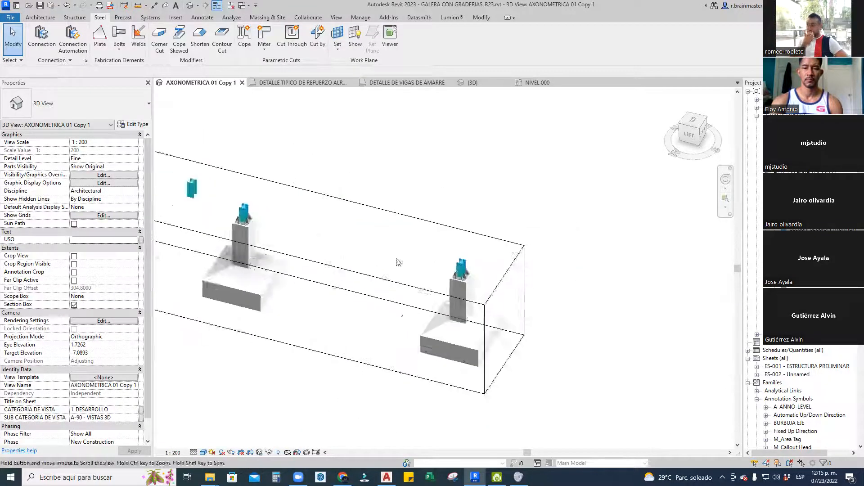
pyautogui.scroll(5, 457, 271)
pyautogui.click(478, 293)
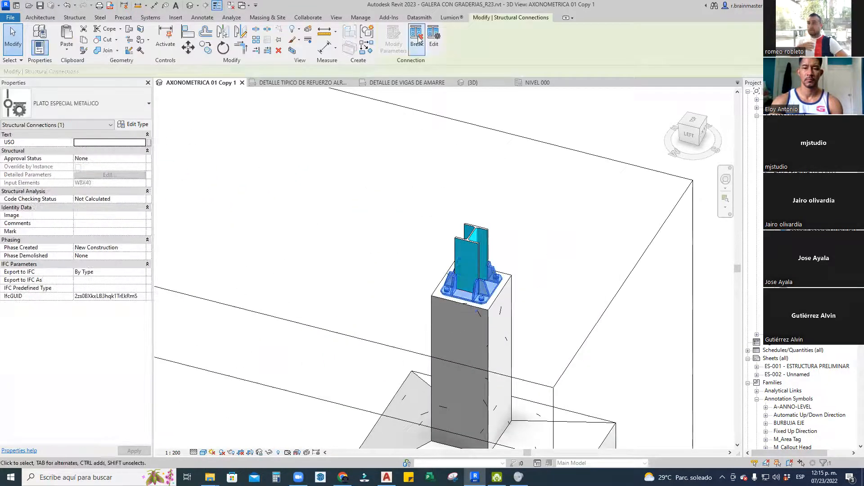
pyautogui.click(434, 38)
pyautogui.scroll(4, 462, 285)
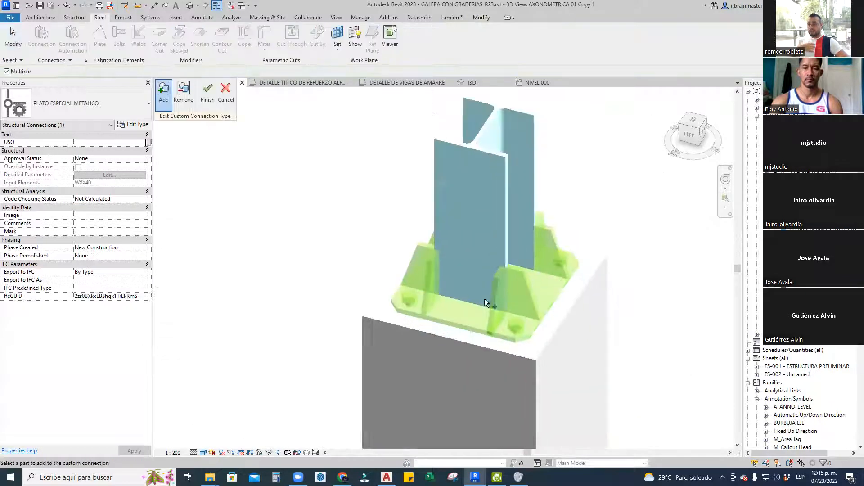
pyautogui.click(189, 94)
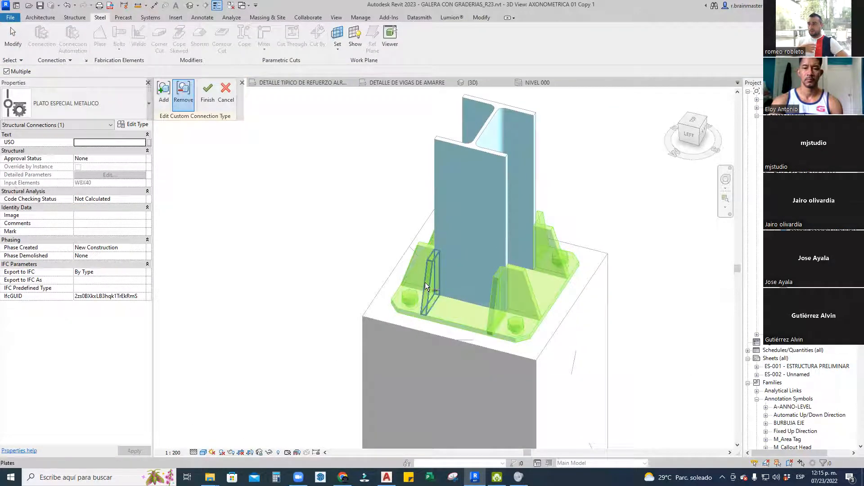
pyautogui.keyDown('shift'); pyautogui.moveTo(421, 247); pyautogui.dragTo(425, 269, button='middle'); pyautogui.keyUp('shift')
pyautogui.click(420, 242)
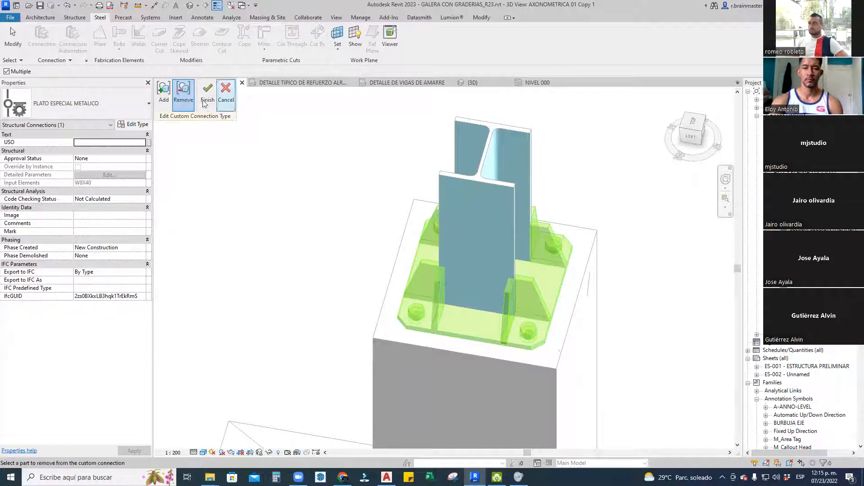
pyautogui.click(535, 288)
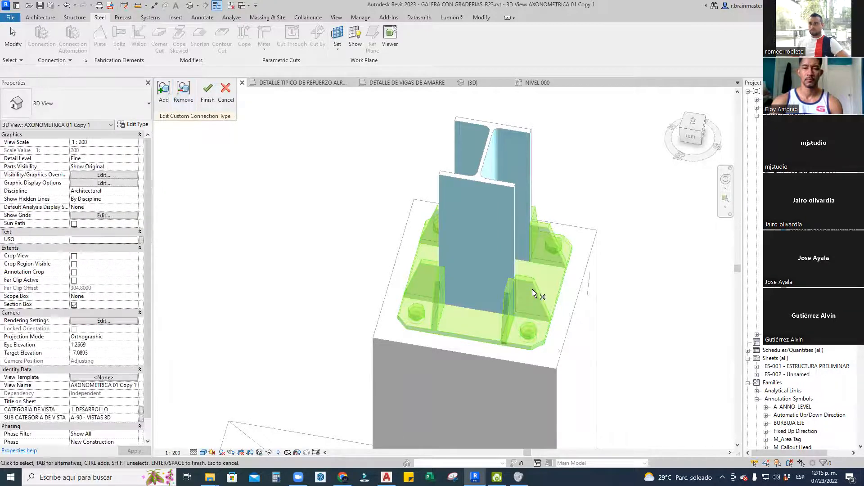
pyautogui.click(207, 97)
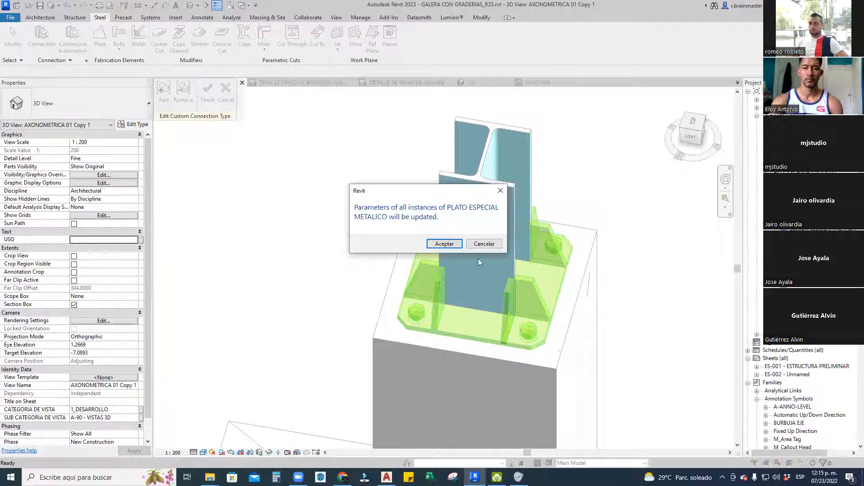
pyautogui.click(449, 241)
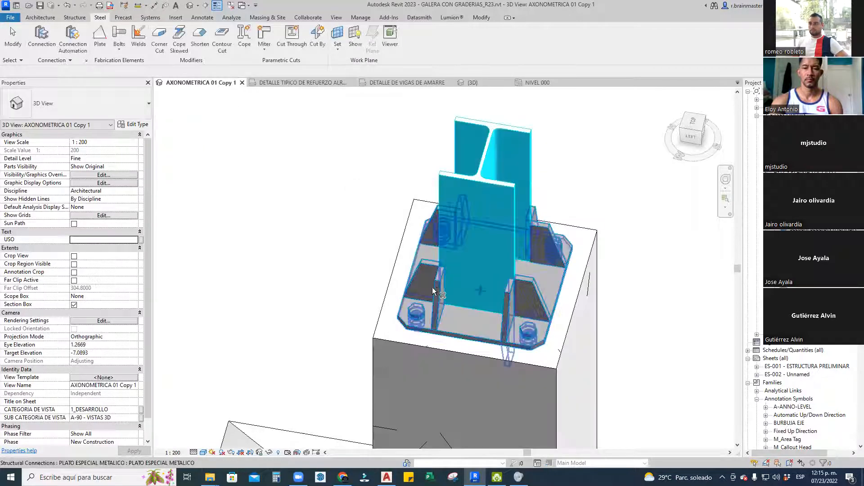
# Examine the base plates, bolts and stiffeners of the connections on all three pedestals
pyautogui.click(436, 287)
pyautogui.press('Escape')
pyautogui.scroll(-6, 611, 247)
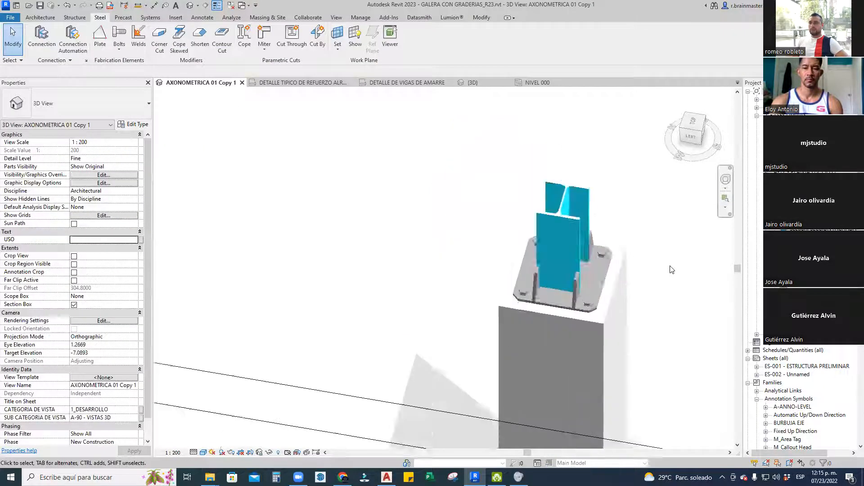
pyautogui.scroll(6, 265, 226)
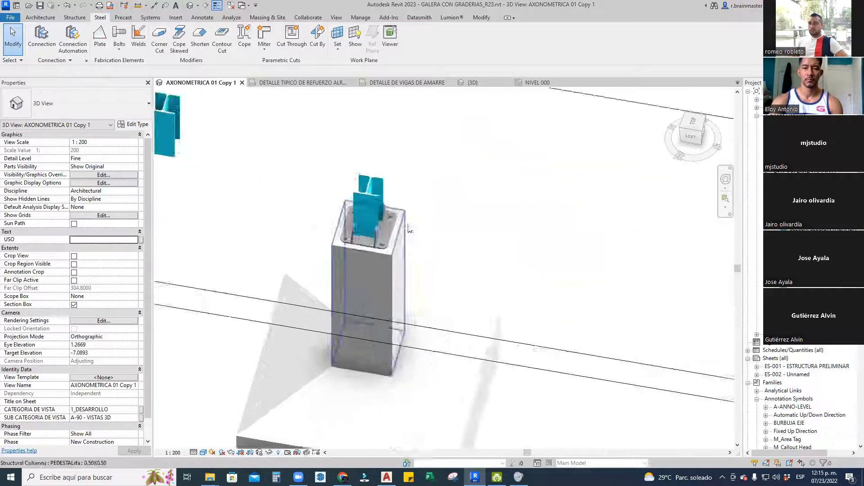
pyautogui.keyDown('shift'); pyautogui.moveTo(322, 306); pyautogui.dragTo(270, 432, button='middle'); pyautogui.keyUp('shift')
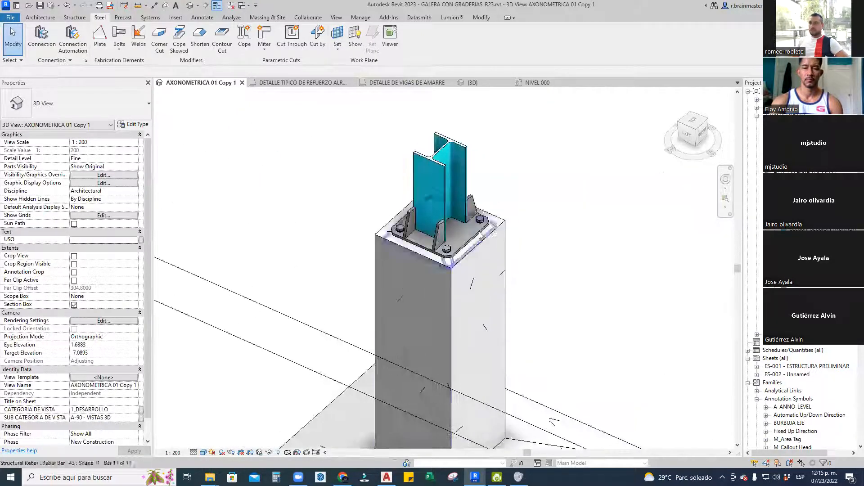
pyautogui.scroll(-3, 569, 318)
pyautogui.scroll(-3, 568, 318)
pyautogui.scroll(8, 252, 207)
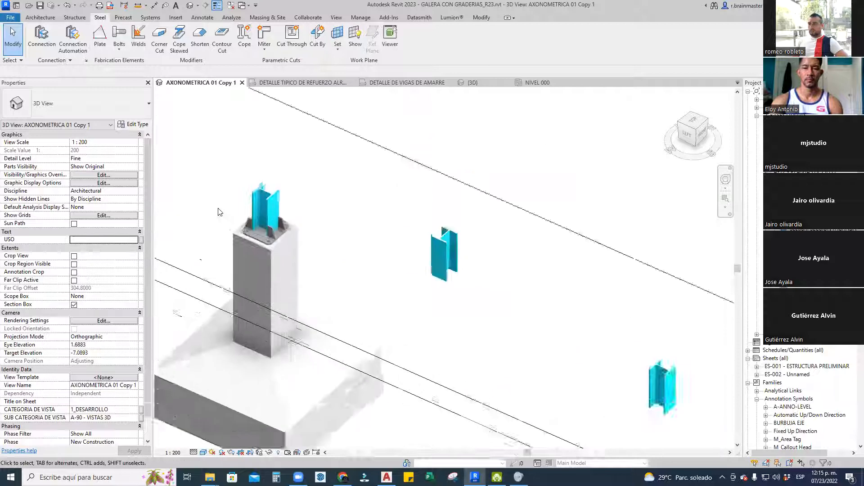
pyautogui.scroll(-4, 540, 305)
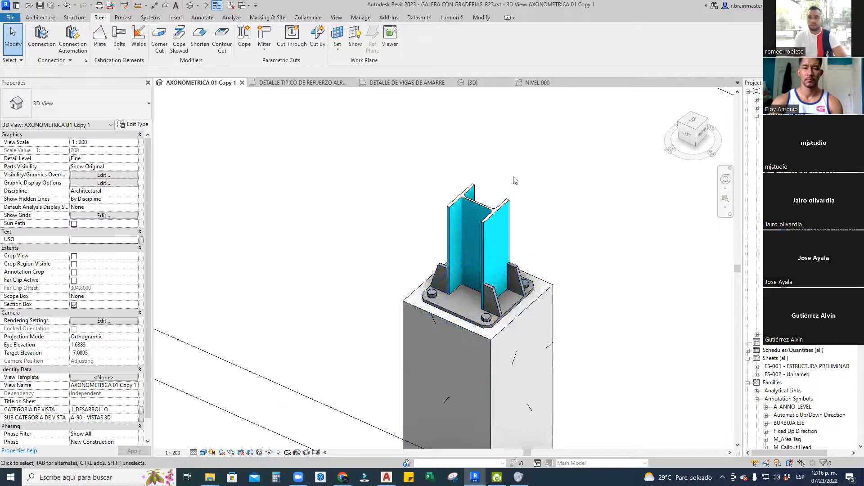
pyautogui.scroll(-3, 515, 201)
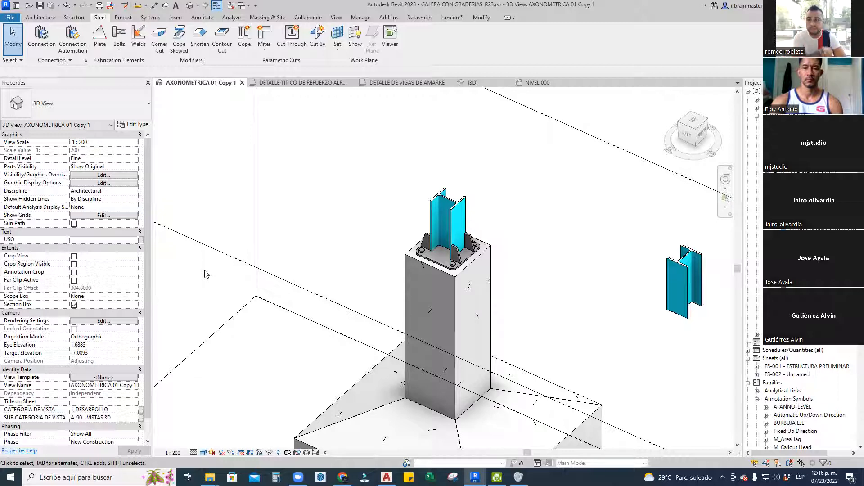
pyautogui.scroll(-8, 431, 234)
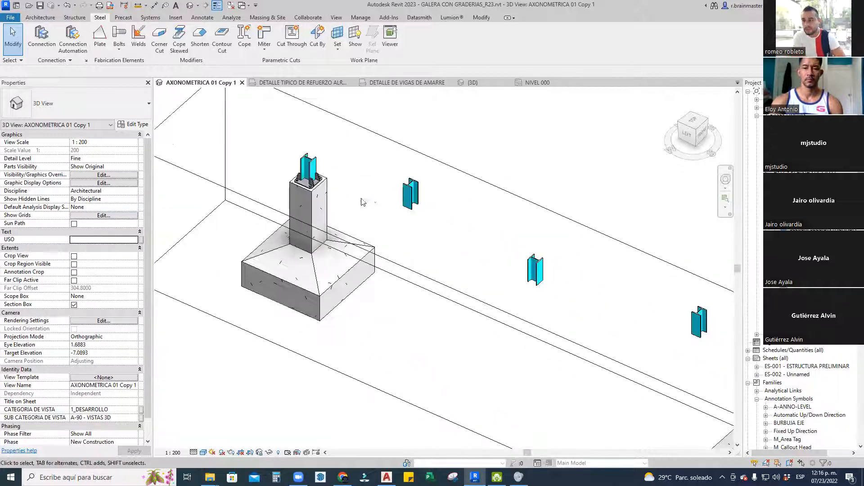
pyautogui.scroll(-5, 430, 234)
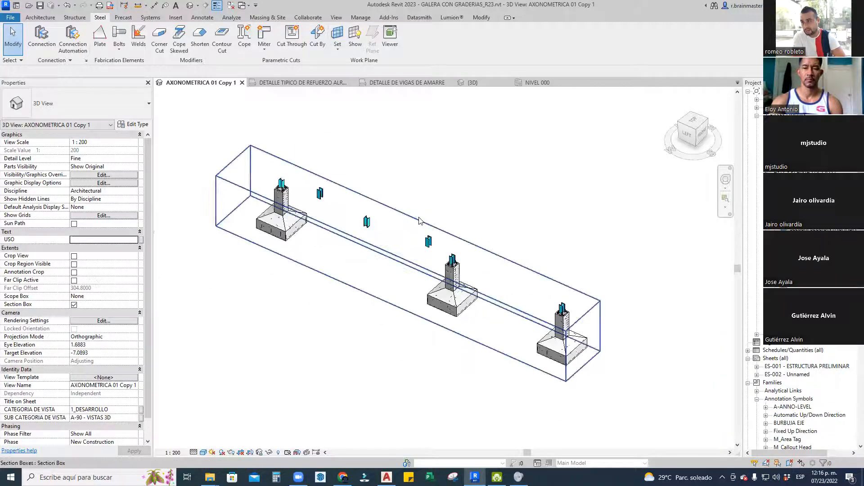
# Enlarge the section box backwards and upwards to include the staircases, floor slabs and full-height columns
pyautogui.click(419, 220)
pyautogui.moveTo(425, 249); pyautogui.dragTo(475, 203)
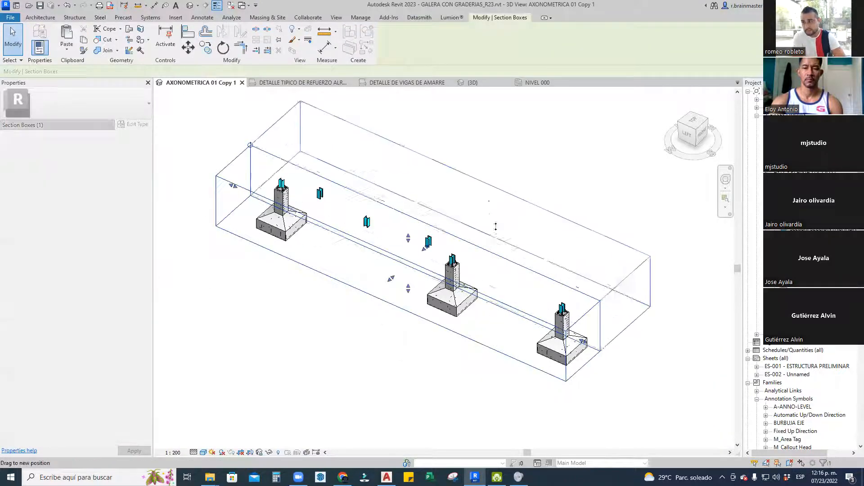
pyautogui.moveTo(466, 281); pyautogui.dragTo(443, 321, button='middle')
pyautogui.scroll(1, 443, 321)
pyautogui.moveTo(404, 248); pyautogui.dragTo(403, 195)
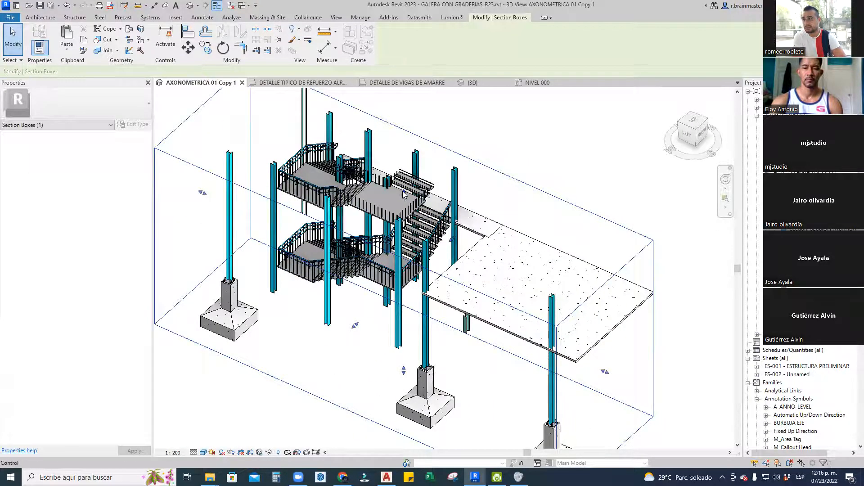
pyautogui.moveTo(398, 166); pyautogui.dragTo(399, 159)
pyautogui.scroll(-1, 535, 231)
pyautogui.moveTo(536, 231); pyautogui.dragTo(424, 251, button='middle')
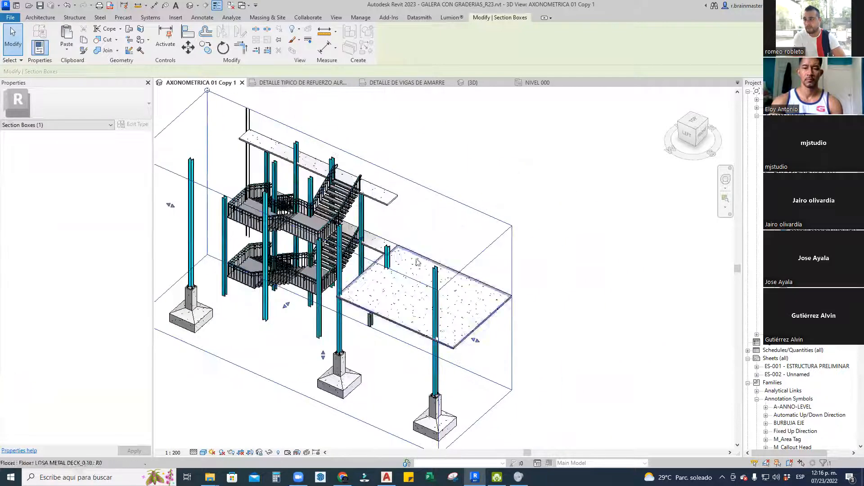
# Turn the Structural Framing category back on in the 3D view's visibility overrides
pyautogui.press('v')
pyautogui.press('v')
pyautogui.click(240, 274)
pyautogui.write('str')
pyautogui.scroll(-2, 244, 310)
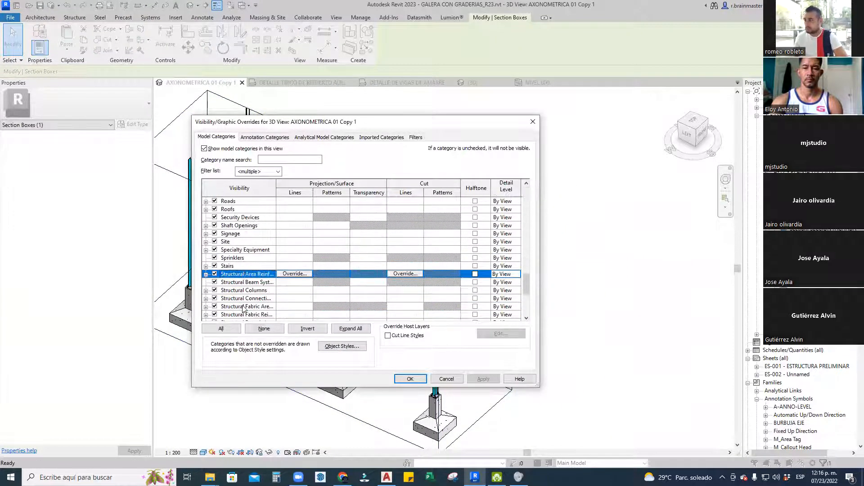
pyautogui.click(215, 306)
pyautogui.click(410, 378)
# Examine the steel frame, braces, staircases and column bases inside the enlarged section box from several angles
pyautogui.keyDown('shift'); pyautogui.moveTo(523, 297); pyautogui.dragTo(405, 355, button='middle'); pyautogui.keyUp('shift')
pyautogui.scroll(2, 460, 380)
pyautogui.keyDown('shift'); pyautogui.moveTo(460, 381); pyautogui.dragTo(437, 363, button='middle'); pyautogui.keyUp('shift')
pyautogui.scroll(2, 430, 352)
pyautogui.scroll(-5, 349, 307)
pyautogui.keyDown('shift'); pyautogui.moveTo(463, 184); pyautogui.dragTo(399, 180, button='middle'); pyautogui.keyUp('shift')
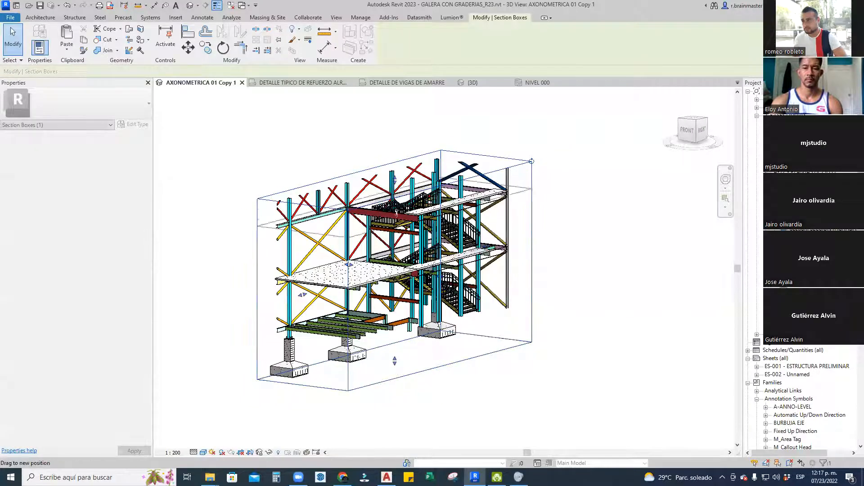
# Shrink the section box in height, length and width to enclose the two nearest pedestals and the floor beams between them
pyautogui.keyDown('shift'); pyautogui.moveTo(402, 275); pyautogui.dragTo(394, 326, button='middle'); pyautogui.keyUp('shift')
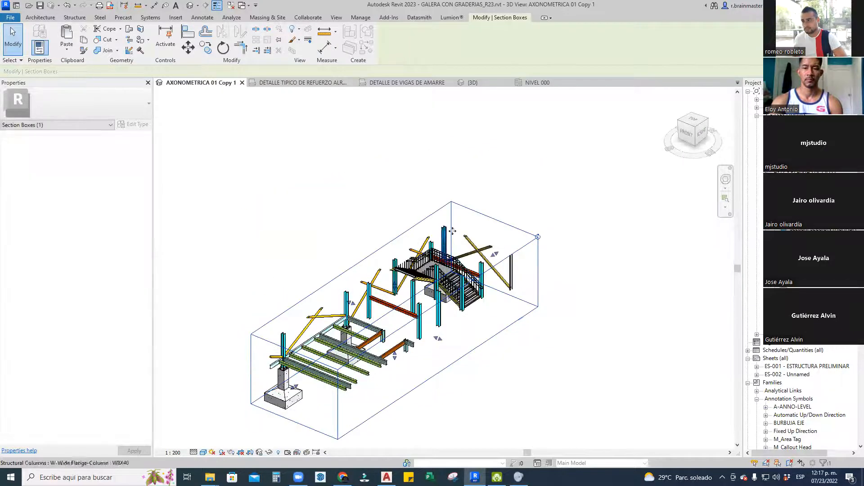
pyautogui.moveTo(390, 326); pyautogui.dragTo(388, 327)
pyautogui.scroll(4, 347, 321)
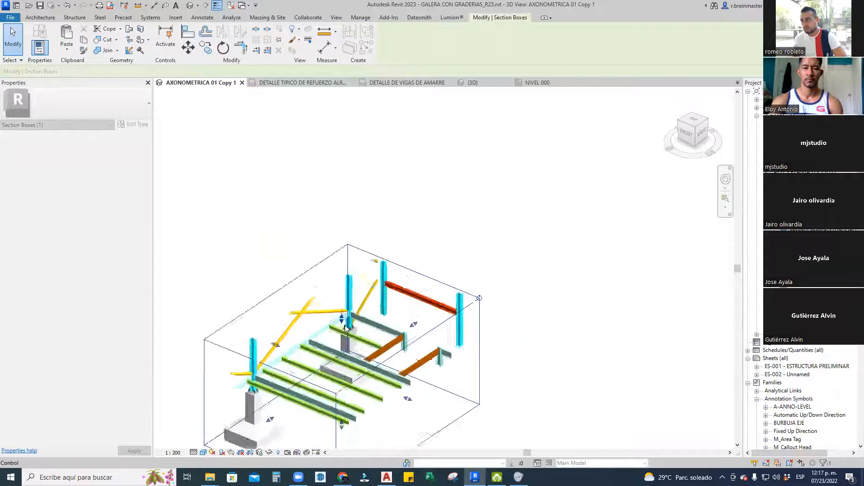
pyautogui.moveTo(347, 321); pyautogui.dragTo(394, 249, button='middle')
pyautogui.moveTo(464, 342); pyautogui.dragTo(365, 293)
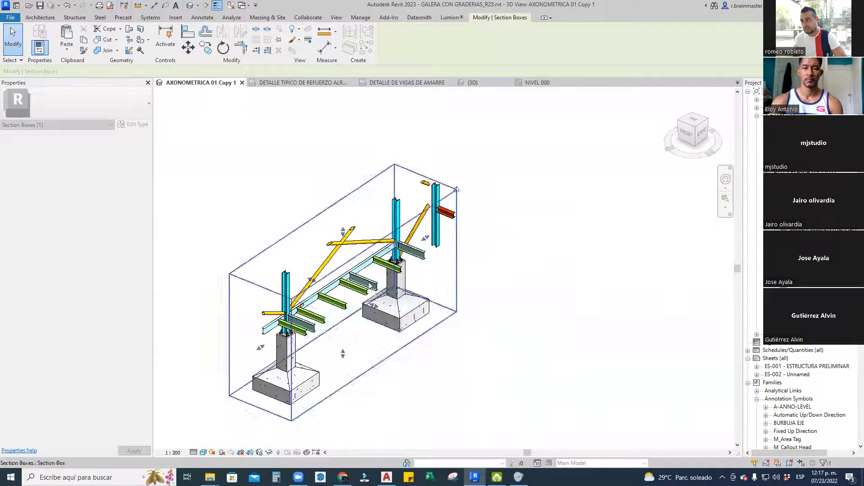
# Examine the joist ends framing into the W10X12 edge beam between the two pedestals
pyautogui.scroll(4, 367, 274)
pyautogui.moveTo(311, 316); pyautogui.dragTo(353, 282, button='middle')
pyautogui.scroll(3, 345, 273)
pyautogui.scroll(3, 344, 272)
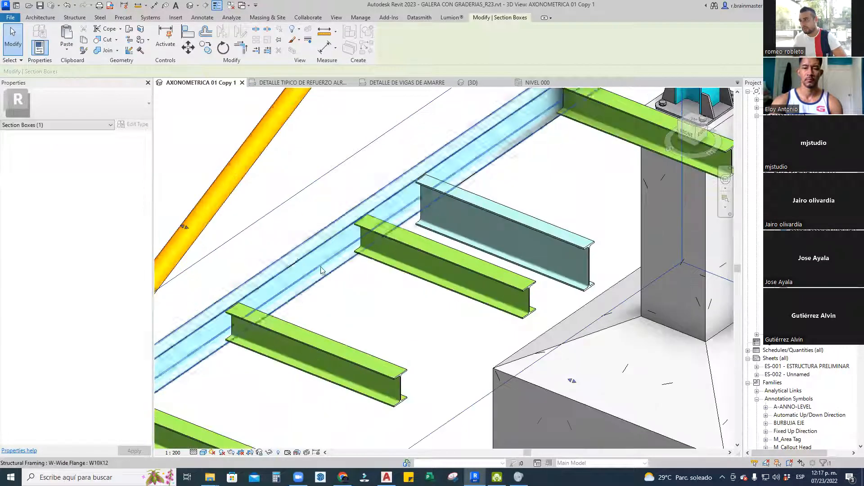
pyautogui.scroll(3, 359, 290)
pyautogui.click(414, 263)
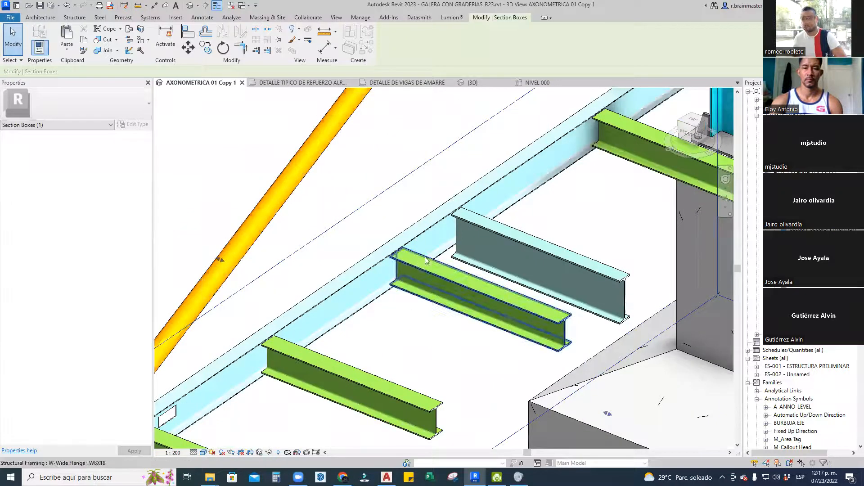
pyautogui.scroll(-6, 426, 260)
pyautogui.scroll(2, 515, 254)
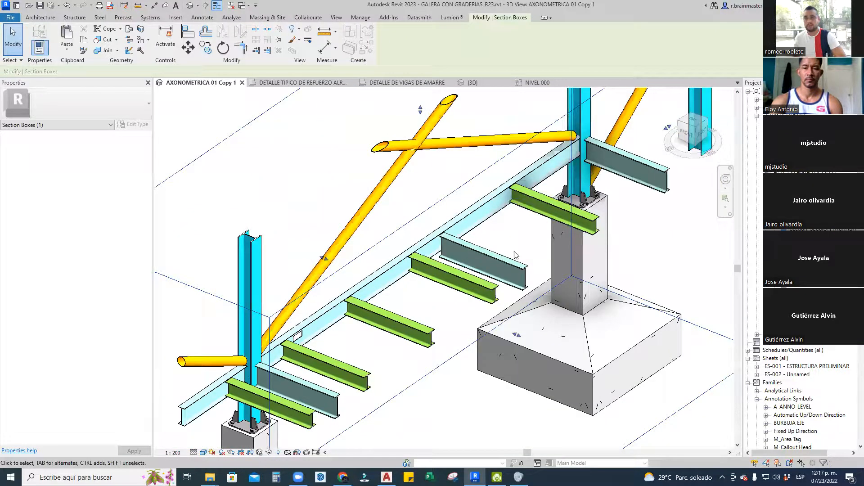
# Set the Model value of the W8X18 joist's type to W8X17
pyautogui.click(543, 201)
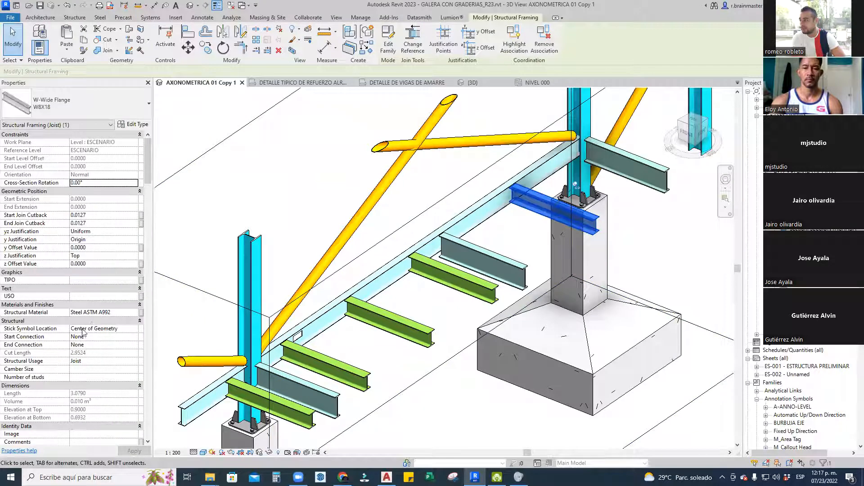
pyautogui.scroll(-3, 83, 332)
pyautogui.scroll(-3, 98, 284)
pyautogui.scroll(5, 95, 295)
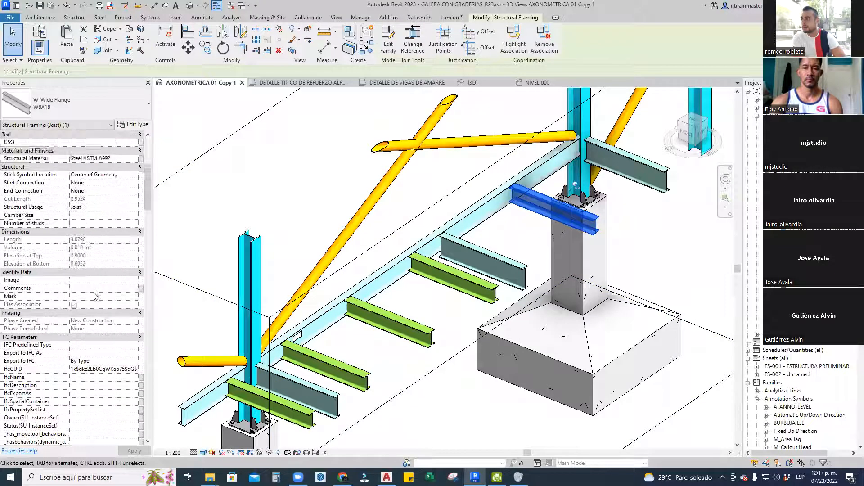
pyautogui.click(139, 127)
pyautogui.scroll(-5, 323, 234)
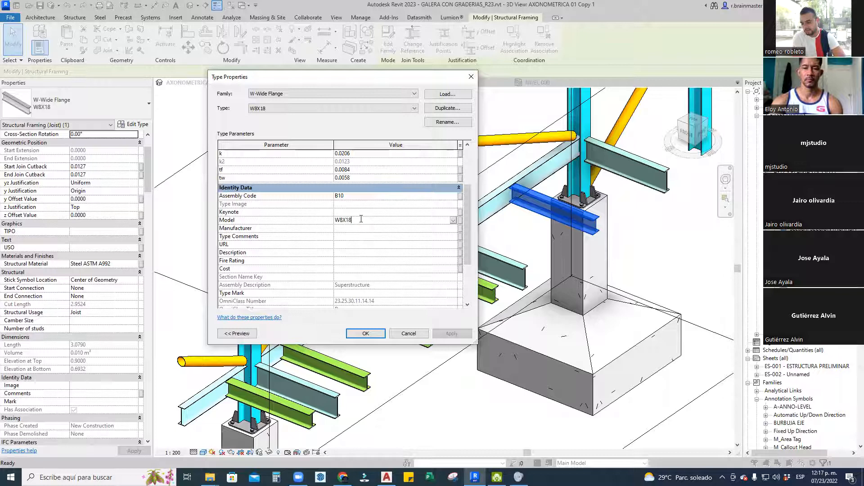
pyautogui.press('BackSpace')
pyautogui.write('7')
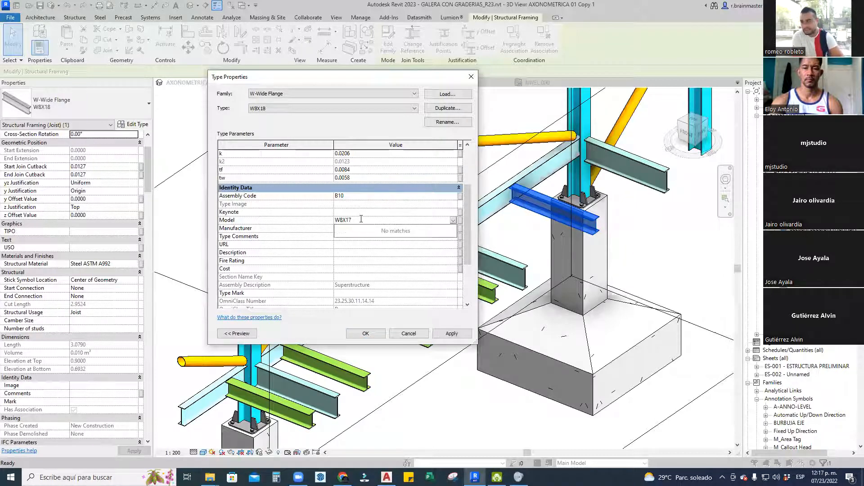
pyautogui.click(373, 334)
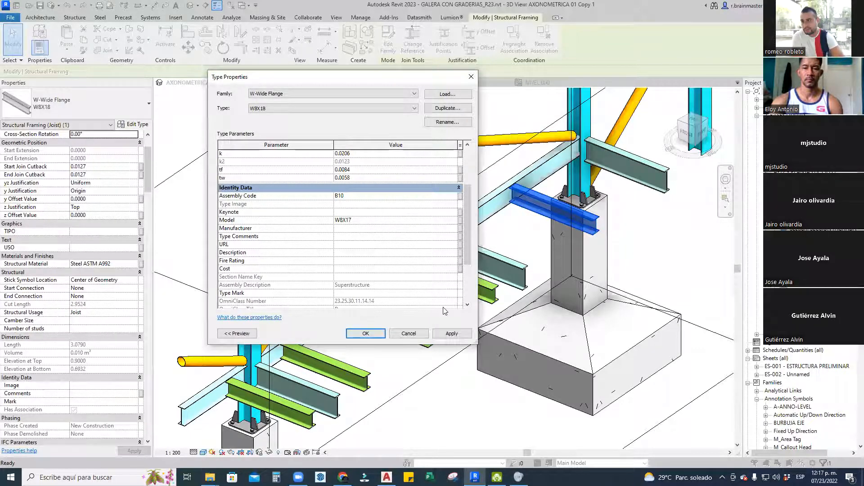
pyautogui.click(365, 333)
pyautogui.press('Escape')
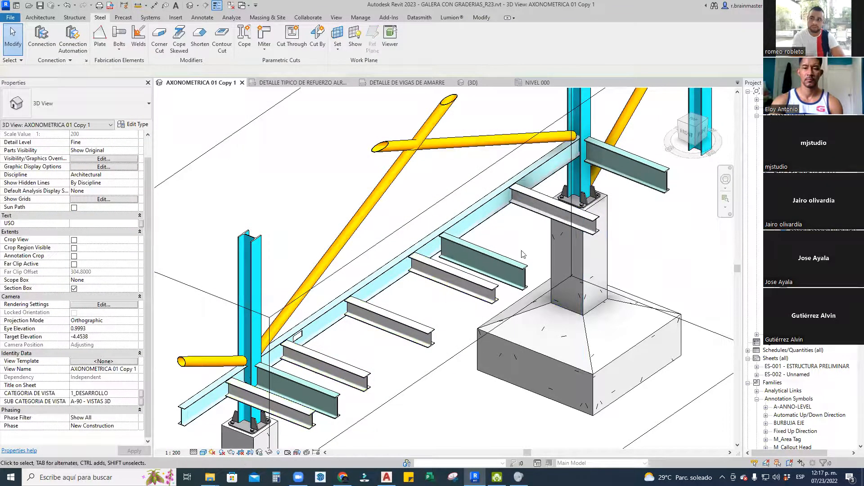
# Undo the Model change on the W8X18 joist type
pyautogui.hotkey('ctrl', 'z')
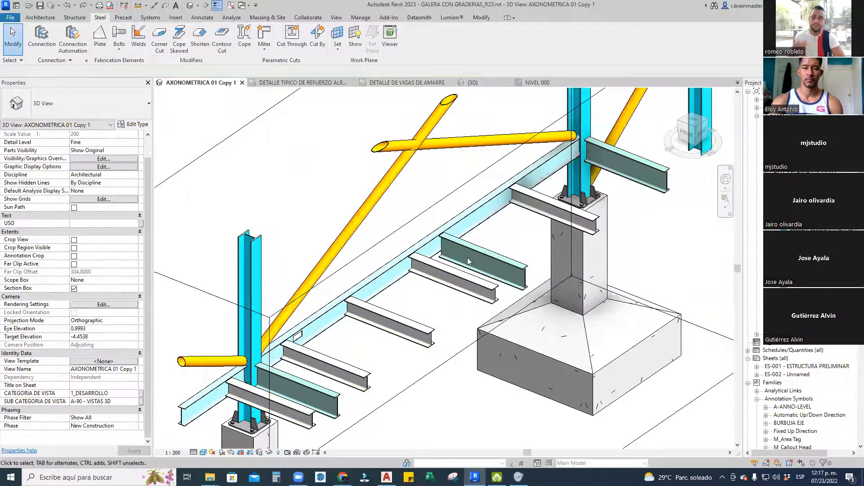
pyautogui.hotkey('ctrl', 'z')
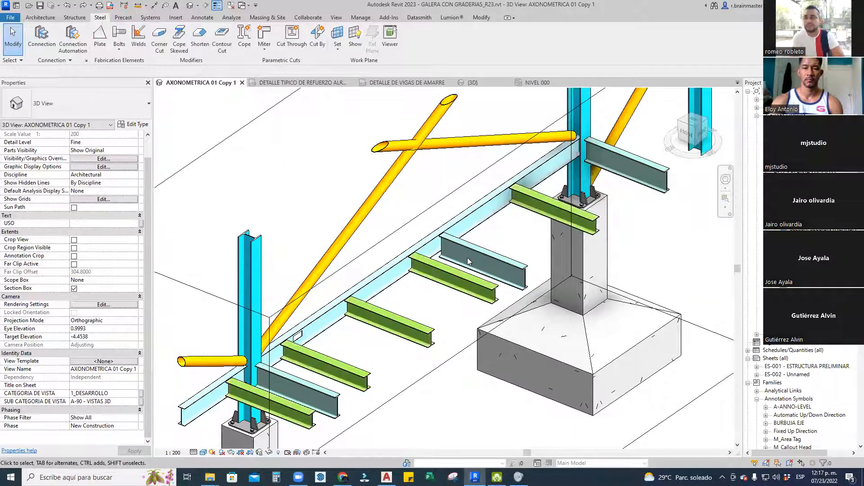
# Create a rectangular steel plate about 0.105 by 0.075 m on the joist's web, at the end near the edge beam
pyautogui.scroll(6, 469, 262)
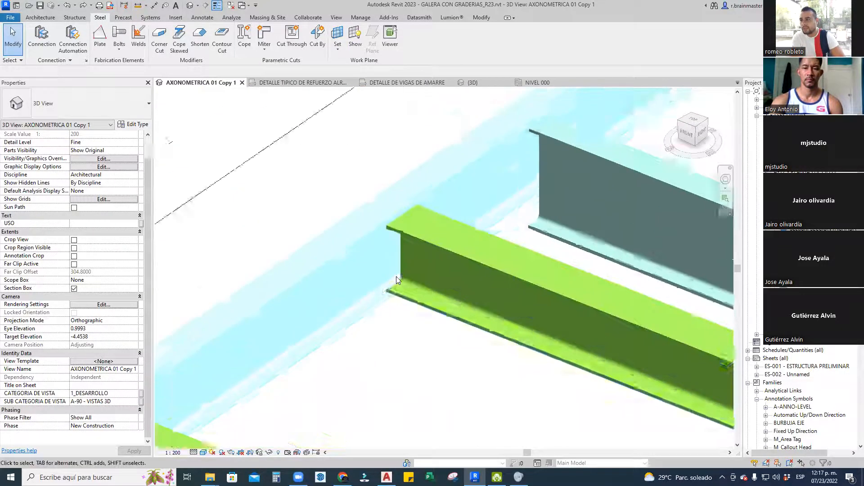
pyautogui.scroll(1, 397, 276)
pyautogui.moveTo(248, 98); pyautogui.dragTo(235, 119, button='middle')
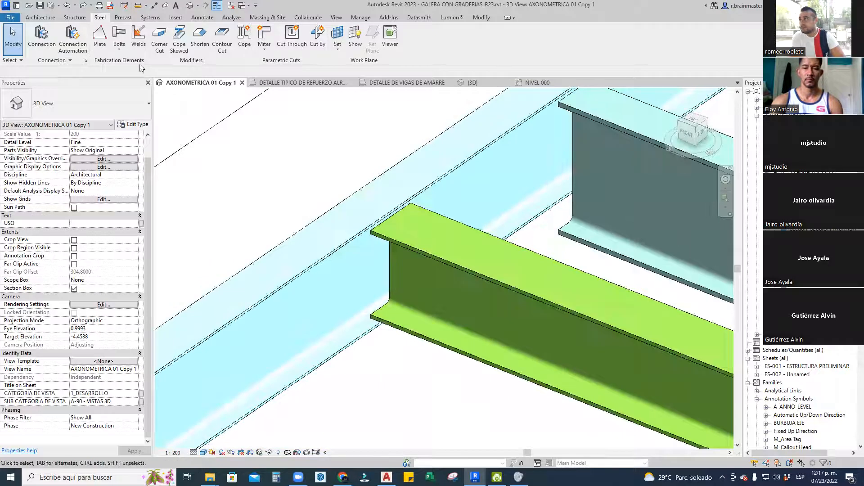
pyautogui.click(102, 35)
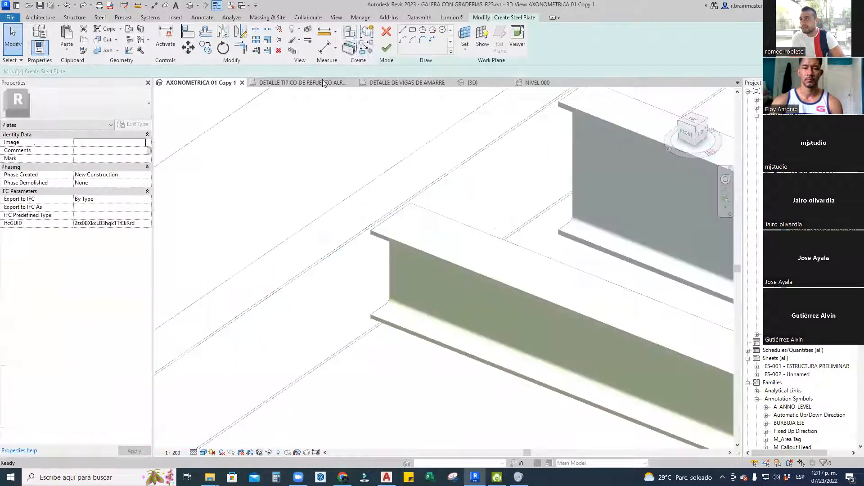
pyautogui.click(465, 53)
pyautogui.click(483, 81)
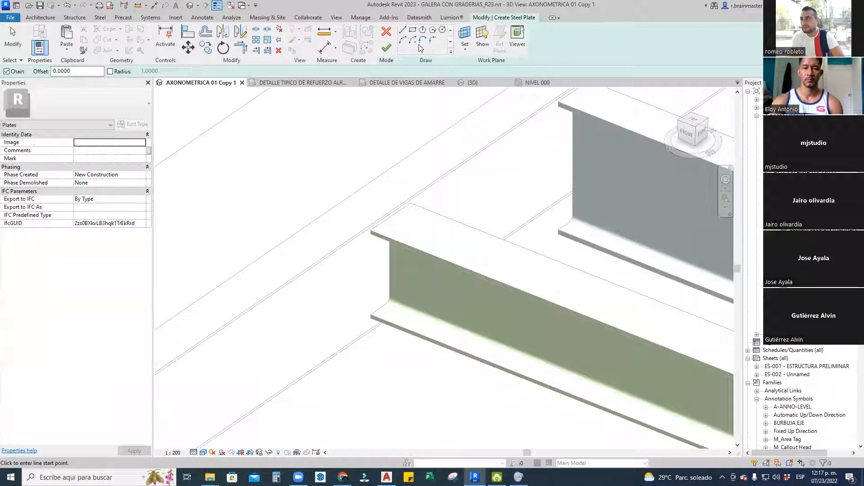
pyautogui.click(413, 32)
pyautogui.click(424, 259)
pyautogui.click(394, 293)
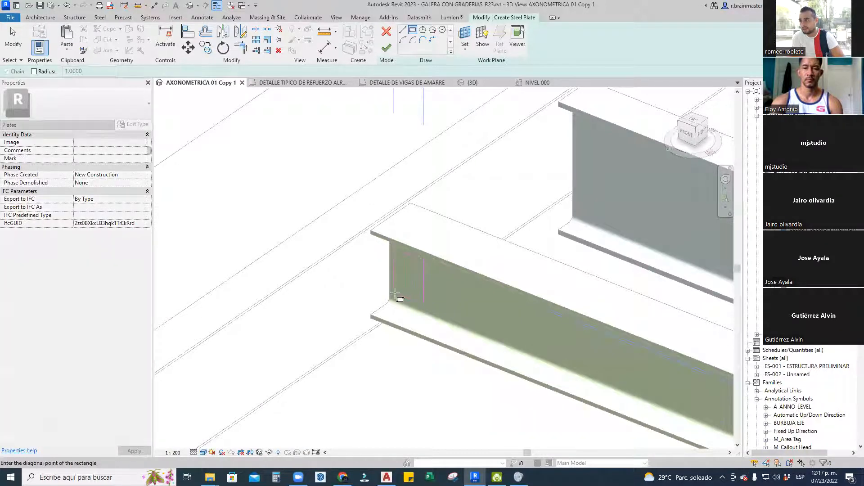
pyautogui.click(387, 47)
# Edit the plate's boundary and align its end line to the web of the W10X12 edge beam
pyautogui.moveTo(400, 267)
pyautogui.keyDown('shift'); pyautogui.mouseDown(button='middle')
pyautogui.moveTo(441, 228)
pyautogui.moveTo(465, 220)
pyautogui.moveTo(408, 243)
pyautogui.mouseUp(button='middle'); pyautogui.keyUp('shift')
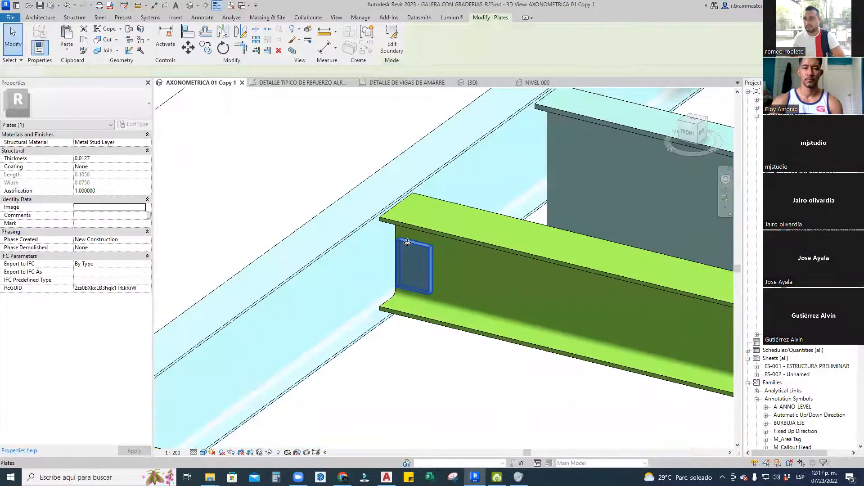
pyautogui.doubleClick(407, 243)
pyautogui.press('a')
pyautogui.press('l')
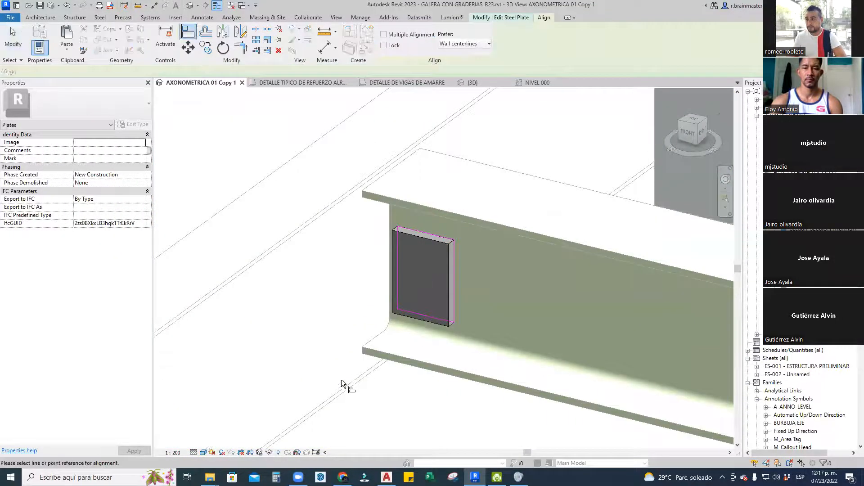
pyautogui.keyDown('shift'); pyautogui.moveTo(358, 297); pyautogui.dragTo(546, 270, button='middle'); pyautogui.keyUp('shift')
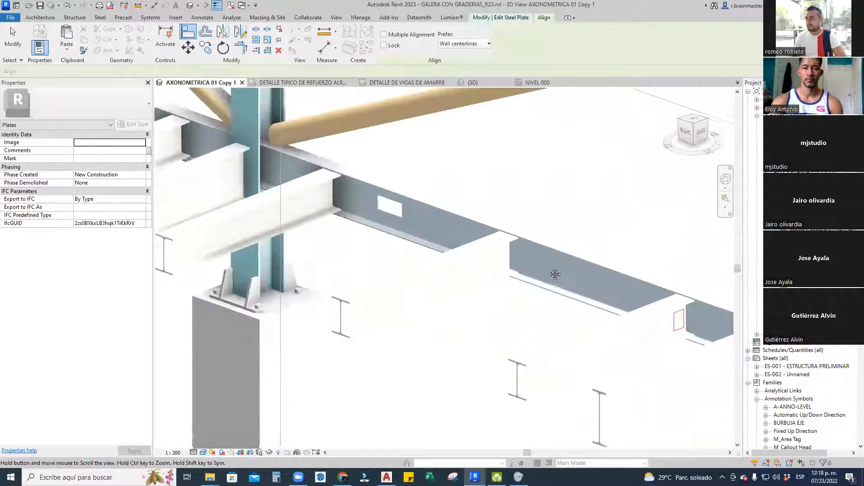
pyautogui.click(375, 199)
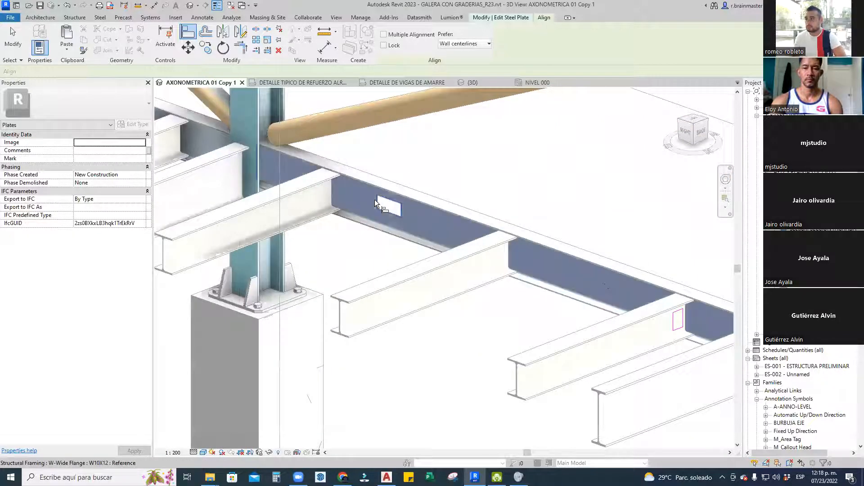
pyautogui.scroll(5, 398, 234)
pyautogui.click(476, 280)
pyautogui.keyDown('shift'); pyautogui.moveTo(484, 301); pyautogui.dragTo(598, 304, button='middle'); pyautogui.keyUp('shift')
pyautogui.scroll(3, 502, 280)
pyautogui.scroll(2, 500, 277)
pyautogui.keyDown('shift'); pyautogui.moveTo(500, 277); pyautogui.dragTo(498, 238, button='middle'); pyautogui.keyUp('shift')
pyautogui.press('Escape')
pyautogui.press('Escape')
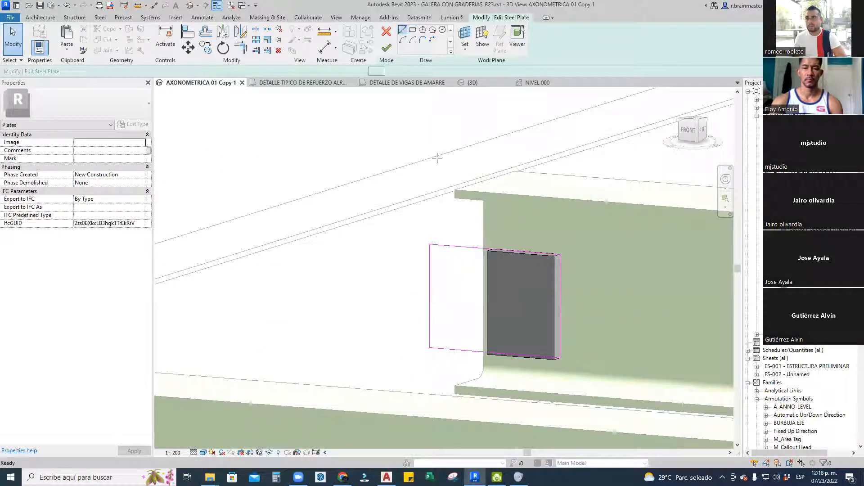
# Sketch a short line with a sloped return above and below the plate outline, meeting it near the joist's end
pyautogui.click(422, 203)
pyautogui.click(460, 205)
pyautogui.click(488, 249)
pyautogui.press('Escape')
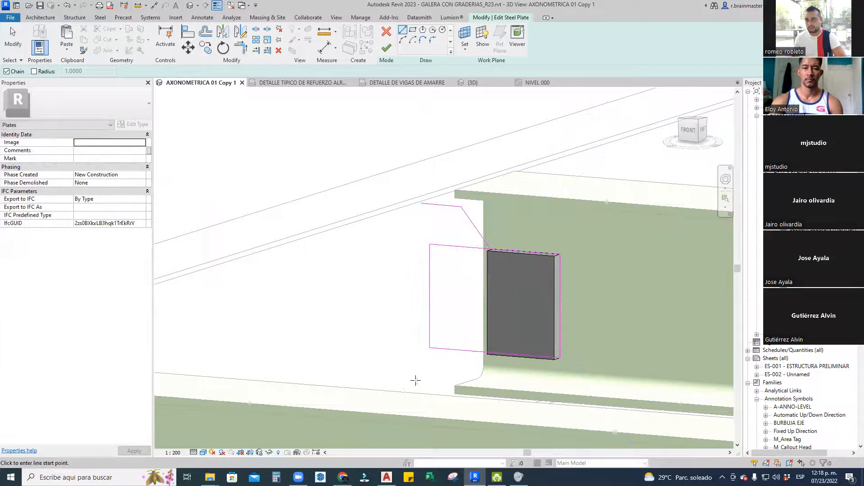
pyautogui.click(421, 375)
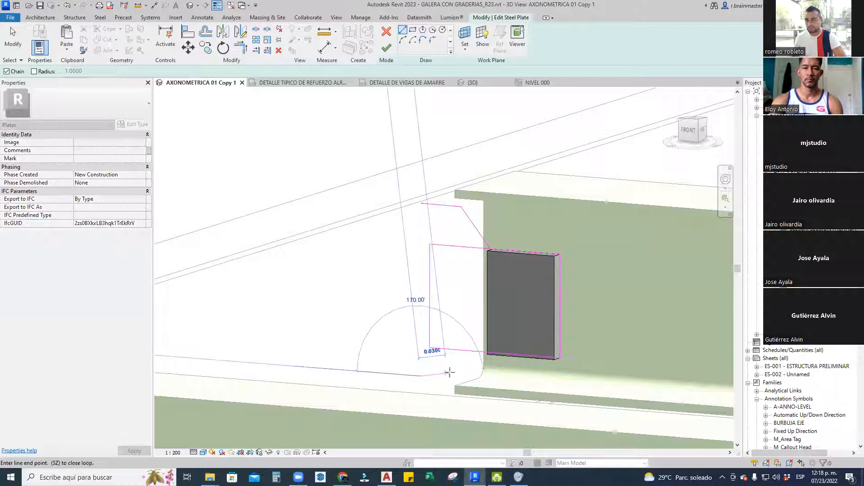
pyautogui.click(448, 378)
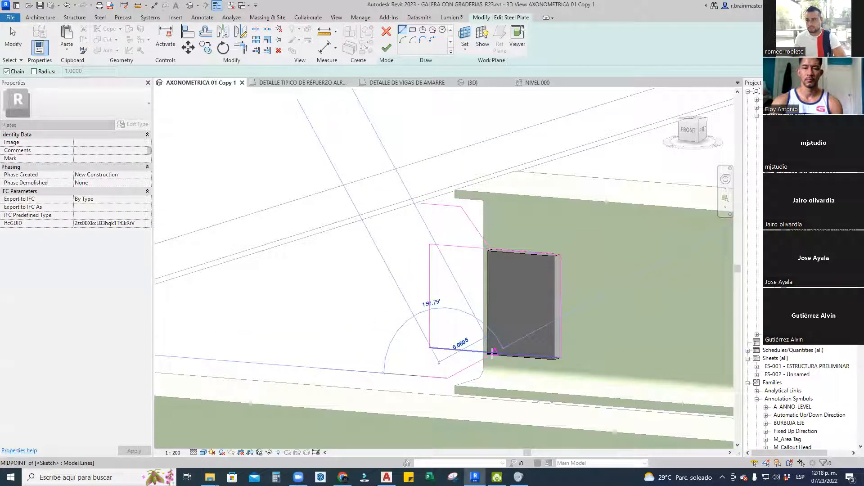
pyautogui.click(486, 352)
pyautogui.press('Escape')
pyautogui.press('Escape')
# Trim and extend the outline so the end line against the edge beam joins the upper and lower sloped returns
pyautogui.press('t')
pyautogui.press('r')
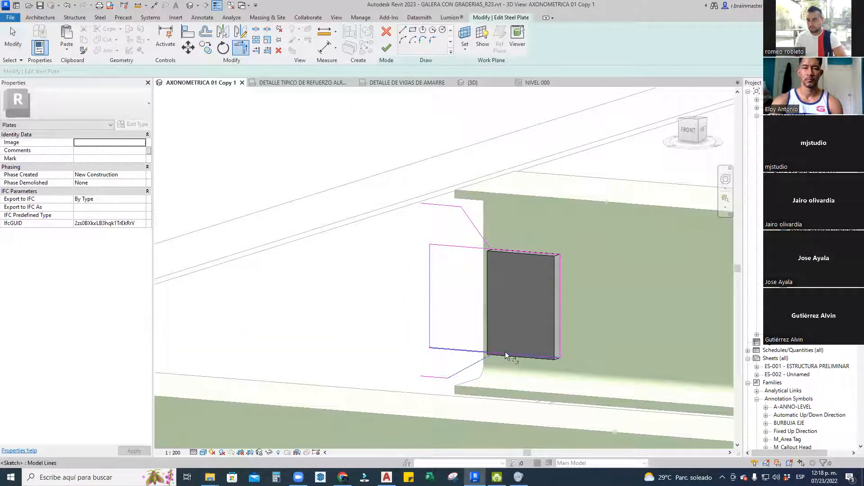
pyautogui.click(420, 379)
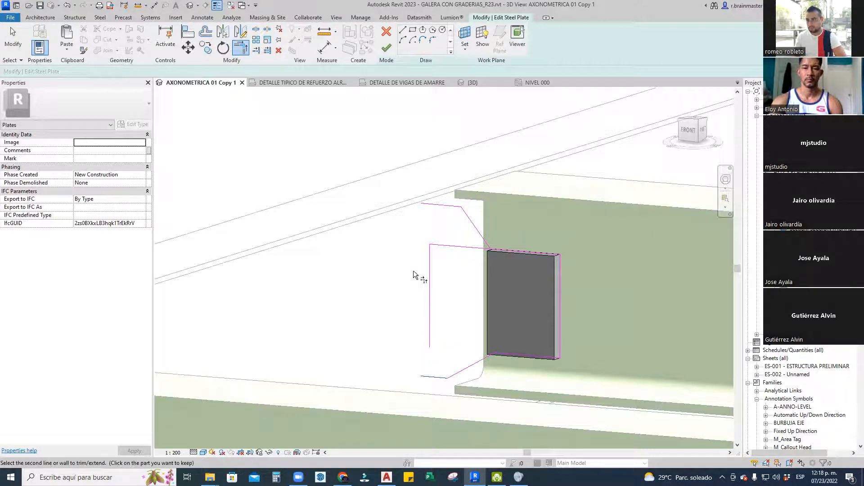
pyautogui.click(430, 302)
pyautogui.press('Escape')
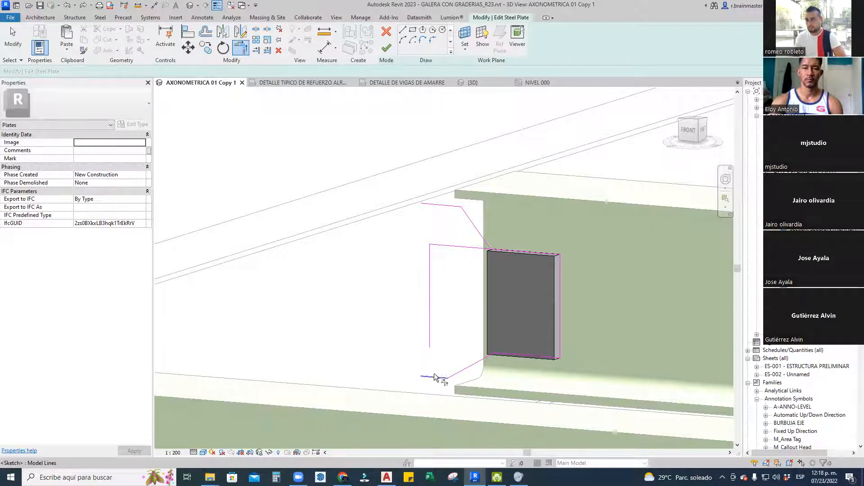
pyautogui.click(430, 288)
pyautogui.click(446, 206)
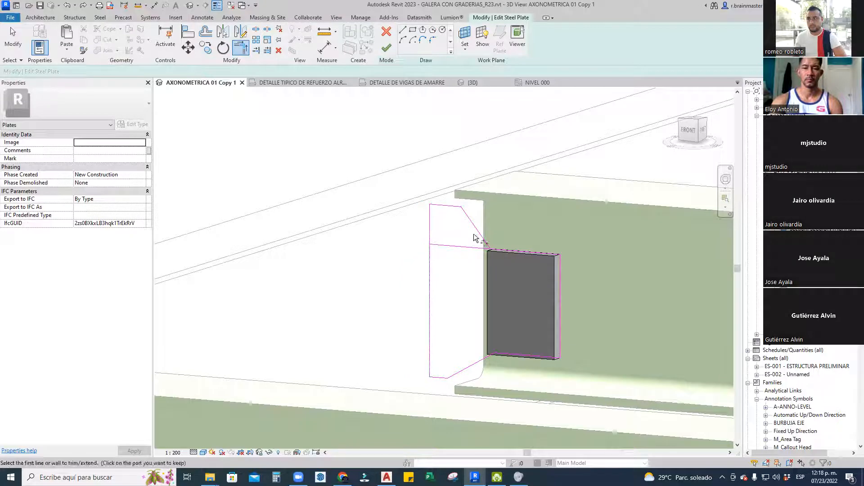
pyautogui.moveTo(498, 251)
pyautogui.keyDown('shift'); pyautogui.mouseDown(button='middle')
pyautogui.moveTo(546, 332)
pyautogui.moveTo(498, 245)
pyautogui.mouseUp(button='middle'); pyautogui.keyUp('shift')
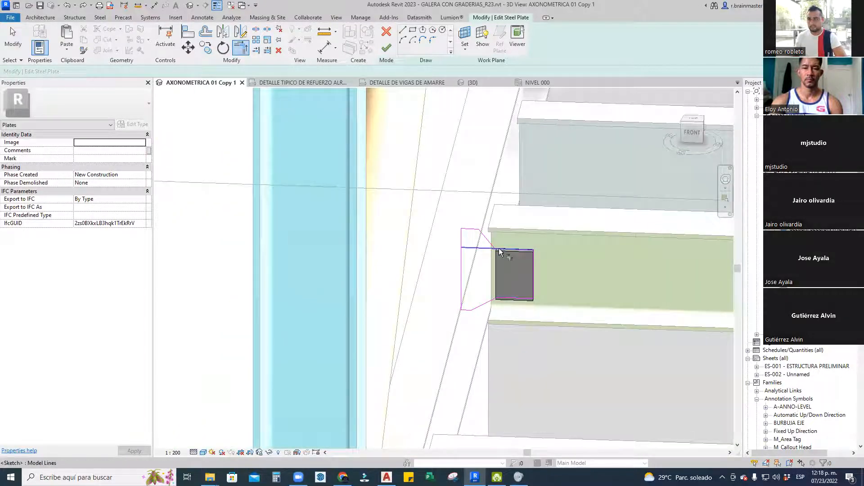
# Stretch the outline further along the joist's web and move its upper and lower edges outward, finishing a plate about 0.23 by 0.175 m
pyautogui.click(535, 267)
pyautogui.moveTo(535, 267); pyautogui.dragTo(575, 268)
pyautogui.click(518, 252)
pyautogui.click(528, 249)
pyautogui.moveTo(527, 249); pyautogui.dragTo(528, 240)
pyautogui.moveTo(527, 239)
pyautogui.keyDown('shift'); pyautogui.mouseDown(button='middle')
pyautogui.moveTo(509, 253)
pyautogui.moveTo(469, 255)
pyautogui.moveTo(531, 306)
pyautogui.mouseUp(button='middle'); pyautogui.keyUp('shift')
pyautogui.click(537, 299)
pyautogui.moveTo(537, 300); pyautogui.dragTo(537, 307)
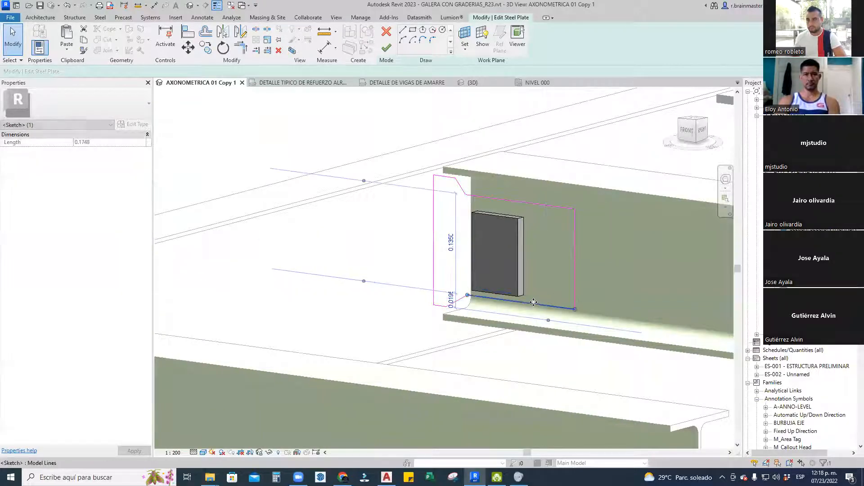
pyautogui.moveTo(511, 207)
pyautogui.keyDown('shift'); pyautogui.mouseDown(button='middle')
pyautogui.moveTo(535, 216)
pyautogui.moveTo(522, 211)
pyautogui.mouseUp(button='middle'); pyautogui.keyUp('shift')
pyautogui.click(386, 48)
# Finish the plate's outline and add a rectangular bolt pattern of 0.11 by 0.08 m on the plate
pyautogui.moveTo(419, 180)
pyautogui.keyDown('shift'); pyautogui.mouseDown(button='middle')
pyautogui.moveTo(457, 210)
pyautogui.moveTo(447, 215)
pyautogui.mouseUp(button='middle'); pyautogui.keyUp('shift')
pyautogui.moveTo(479, 252); pyautogui.dragTo(447, 266, button='middle')
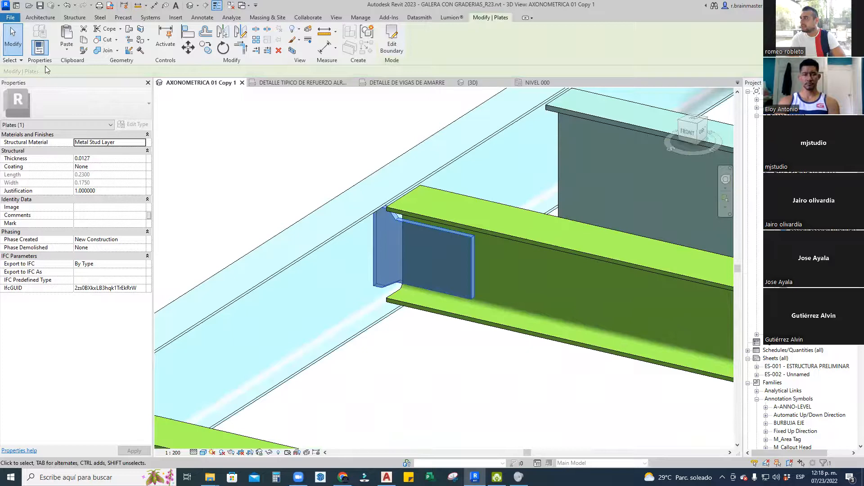
pyautogui.click(100, 18)
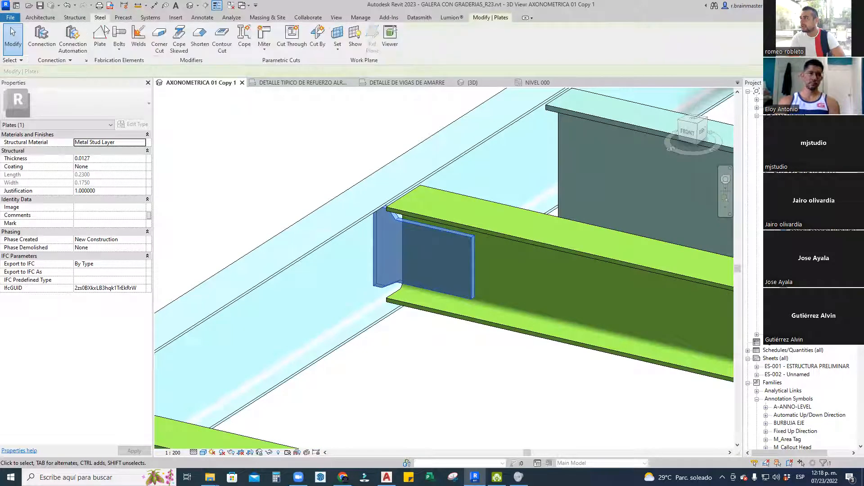
pyautogui.click(118, 50)
pyautogui.click(124, 67)
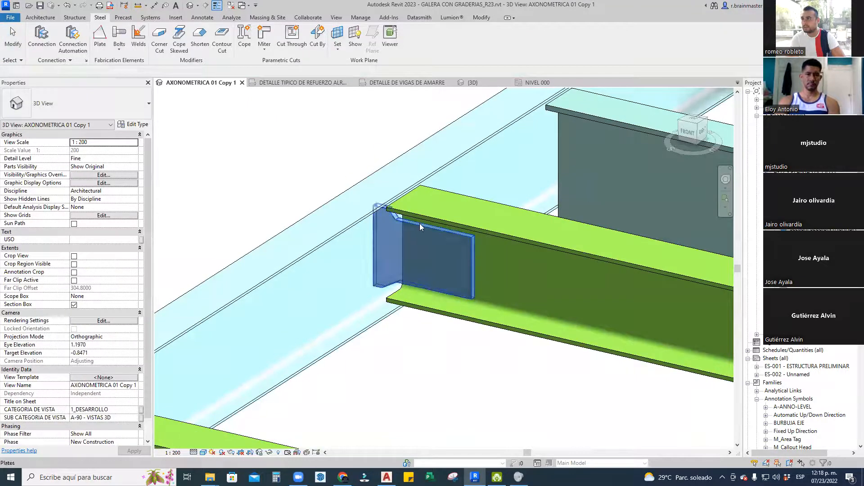
pyautogui.click(472, 242)
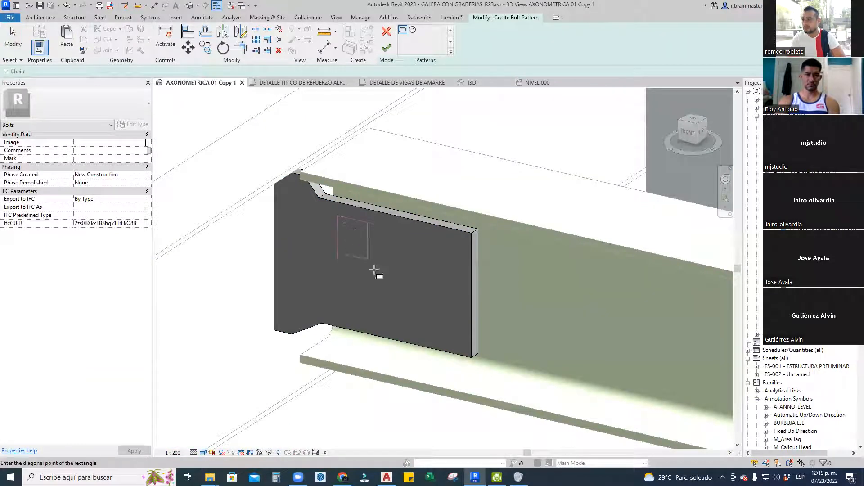
pyautogui.press('Escape')
pyautogui.press('Escape')
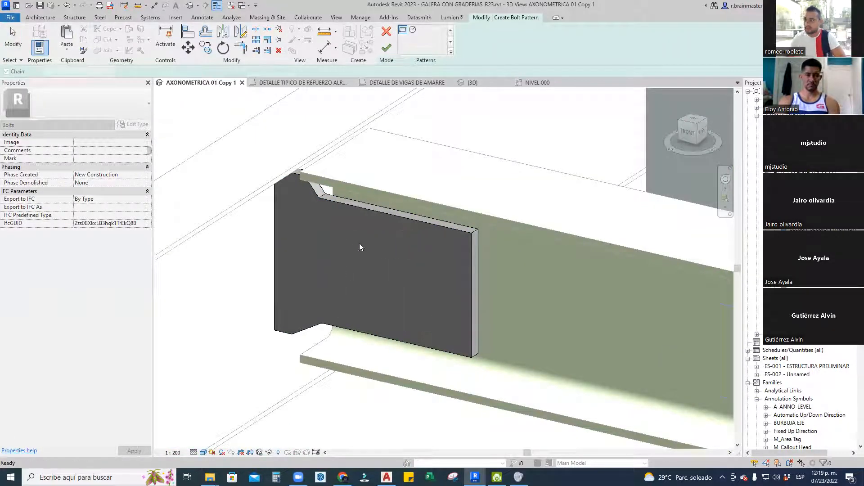
pyautogui.click(356, 234)
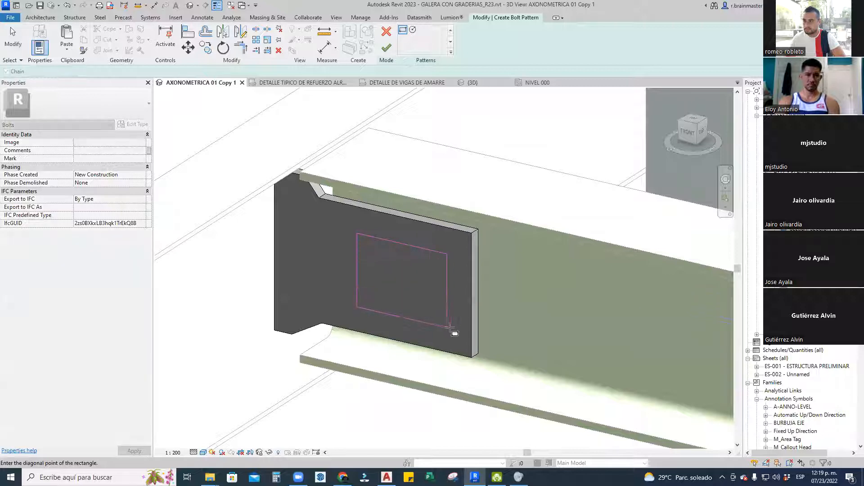
pyautogui.click(451, 327)
pyautogui.click(387, 48)
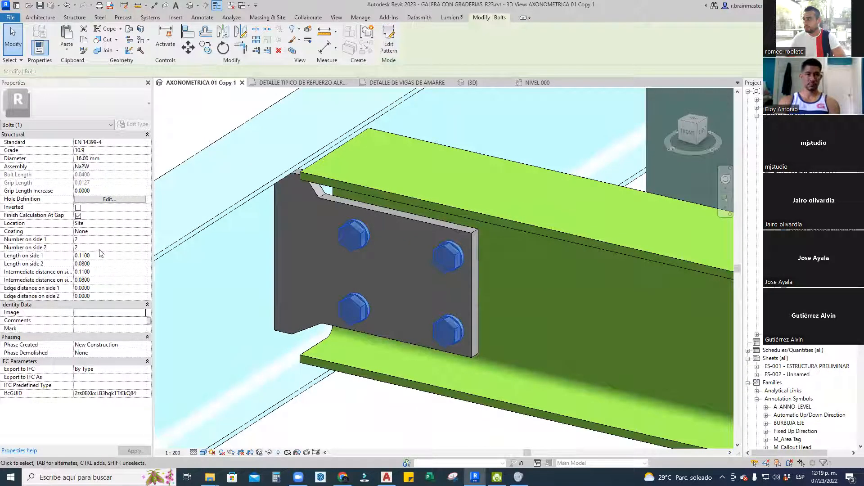
# Set the bolt pattern to 3 bolts on side 1 with a 12 mm bolt diameter
pyautogui.write('3')
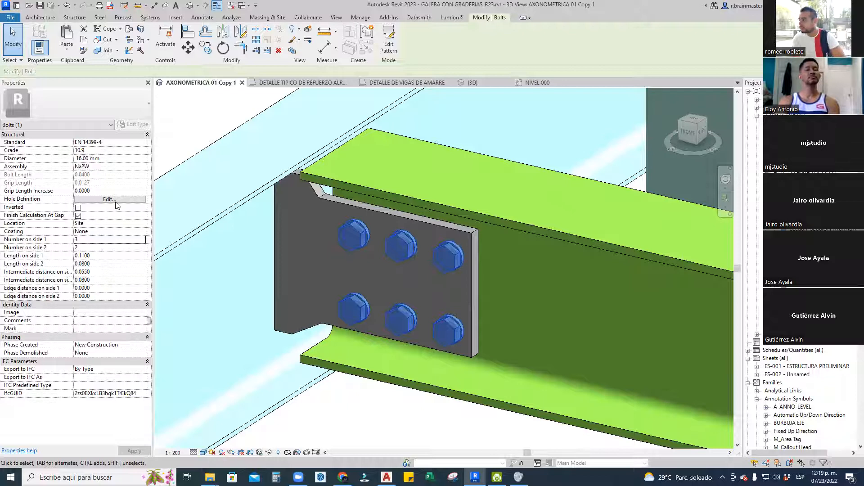
pyautogui.click(141, 159)
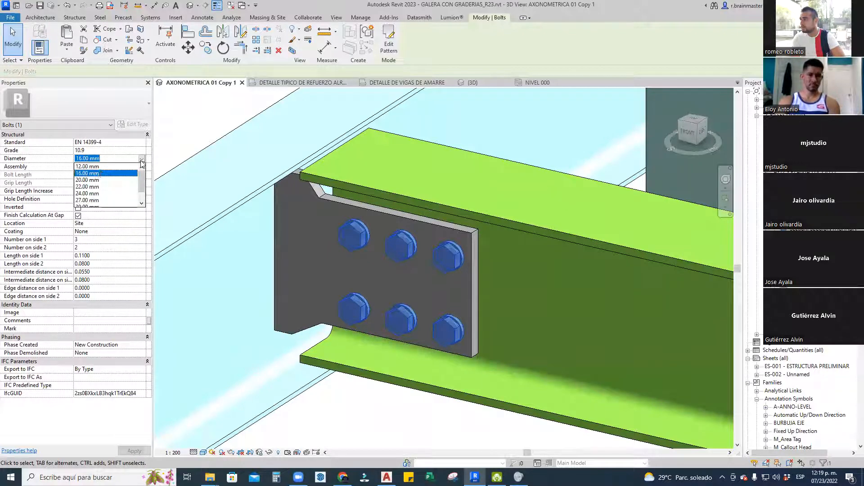
pyautogui.click(92, 167)
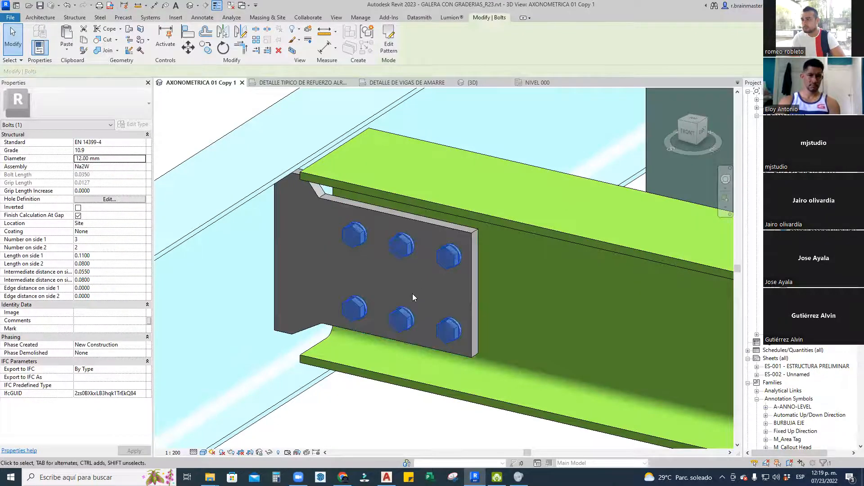
pyautogui.scroll(-3, 361, 282)
pyautogui.click(442, 229)
pyautogui.moveTo(413, 236); pyautogui.dragTo(424, 250, button='middle')
pyautogui.scroll(1, 424, 249)
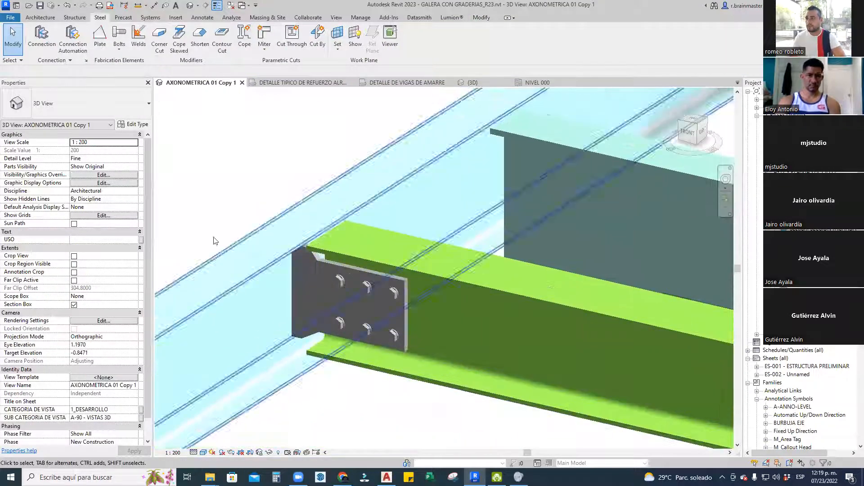
pyautogui.click(342, 294)
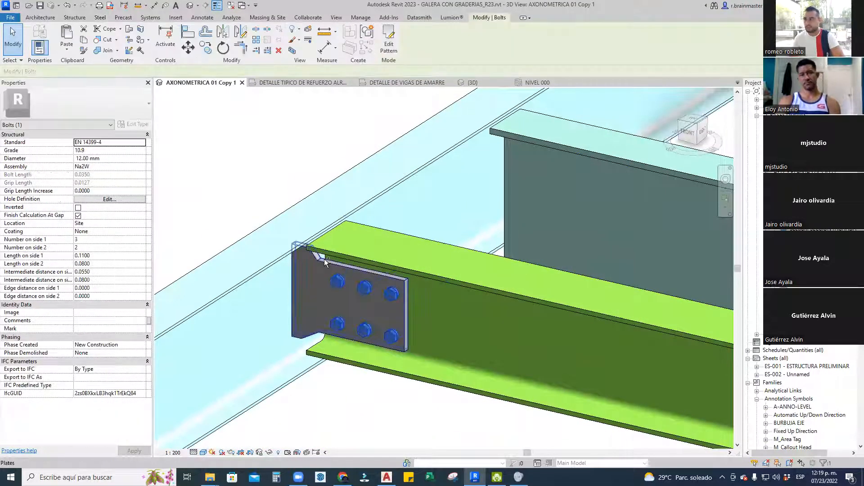
pyautogui.click(292, 181)
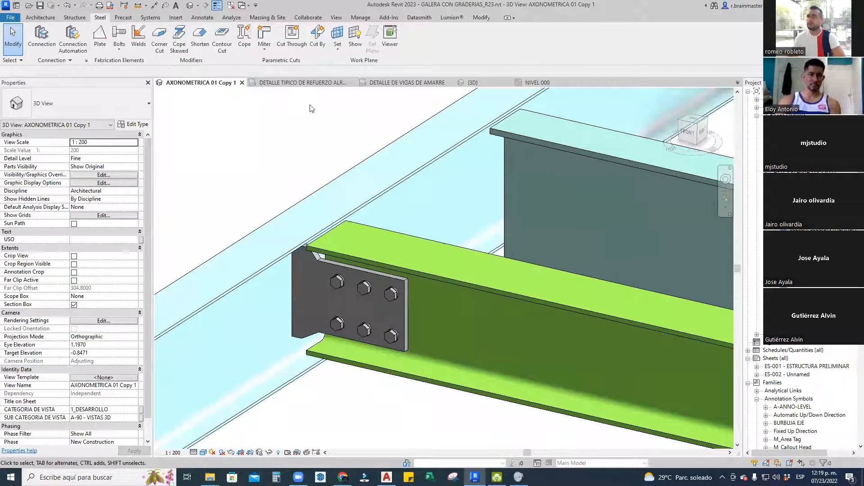
pyautogui.scroll(-2, 295, 184)
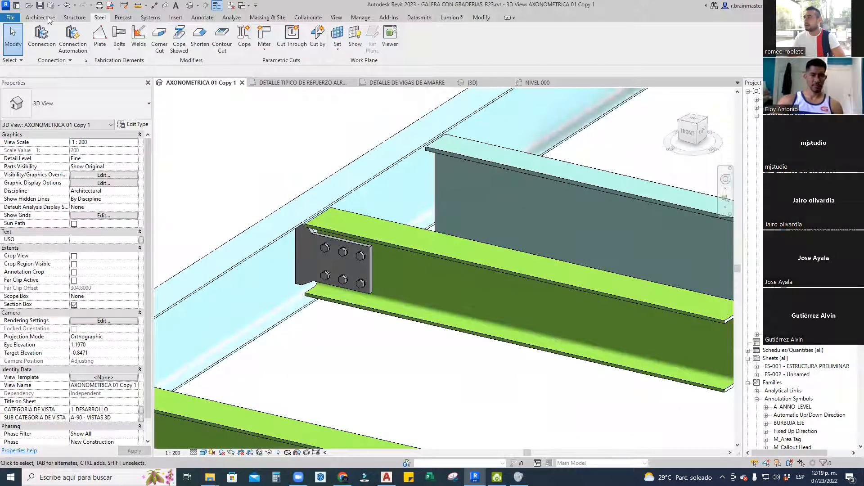
# Place a Generic Connection between the W10X12 edge beam and the W8X18 joist that carries the bolted plate
pyautogui.click(41, 37)
pyautogui.click(83, 109)
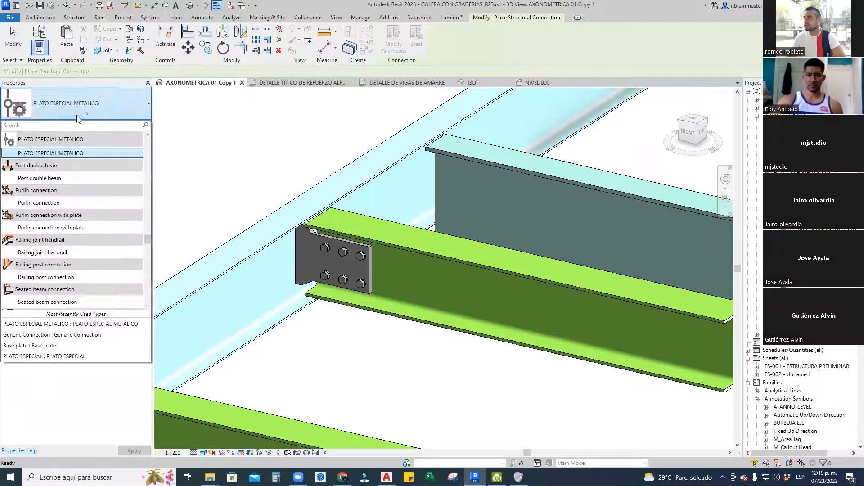
pyautogui.scroll(4, 71, 195)
pyautogui.write('GE')
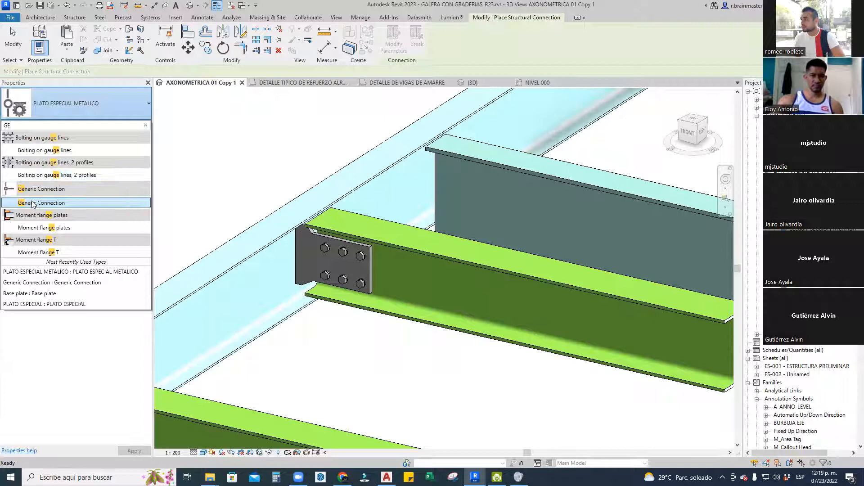
pyautogui.click(42, 203)
pyautogui.click(298, 224)
pyautogui.click(295, 228)
pyautogui.press('Return')
pyautogui.keyDown('shift'); pyautogui.moveTo(407, 201); pyautogui.dragTo(375, 246, button='middle'); pyautogui.keyUp('shift')
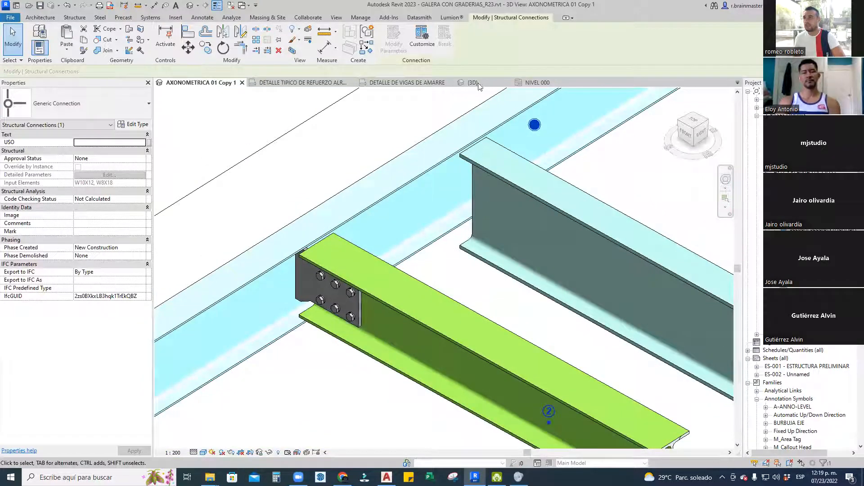
# Check the beam connection details on sheet ES-09 in AutoCAD and create the Revit custom connection named VIGAS ESPECIAL C2
pyautogui.click(422, 37)
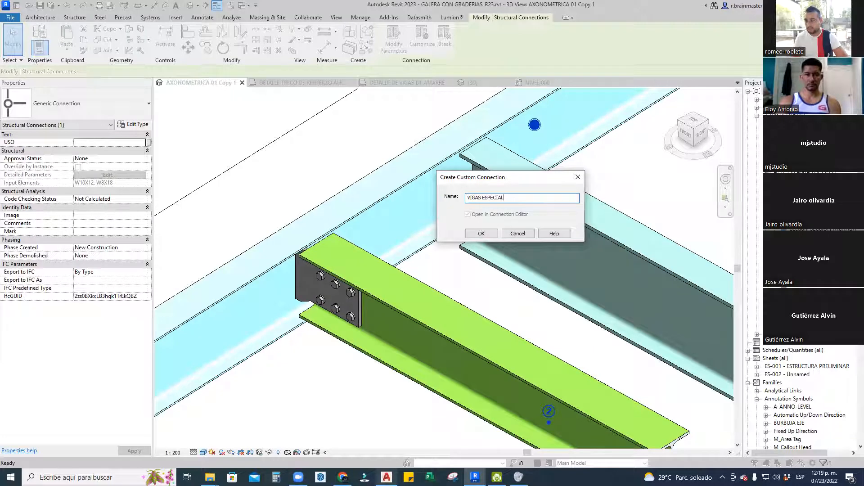
pyautogui.hotkey('alt', 'Tab')
pyautogui.scroll(-6, 434, 199)
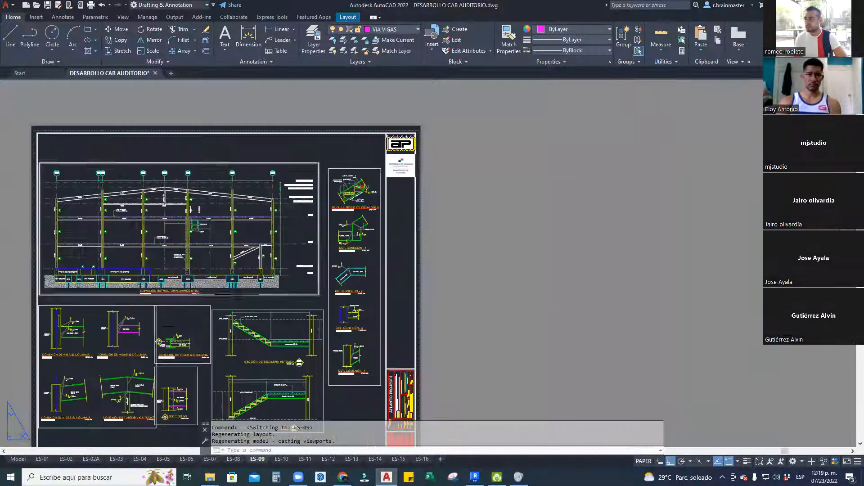
pyautogui.scroll(8, 126, 396)
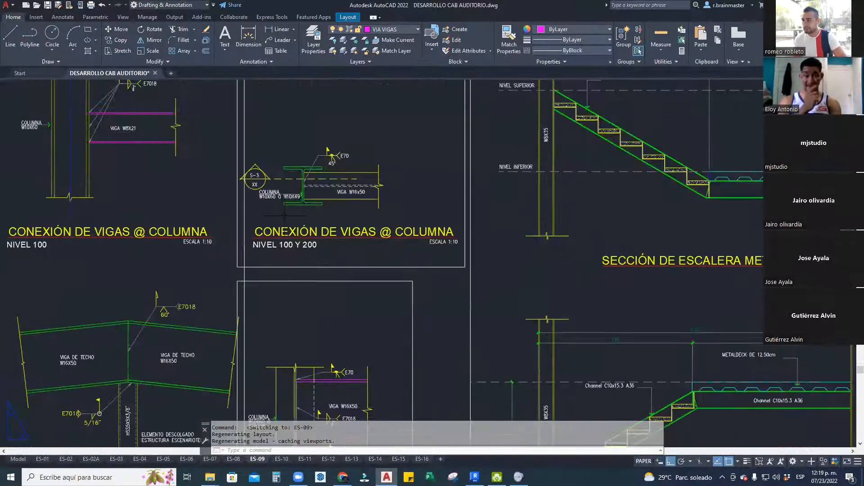
pyautogui.scroll(-2, 290, 229)
pyautogui.moveTo(297, 258); pyautogui.dragTo(230, 289, button='middle')
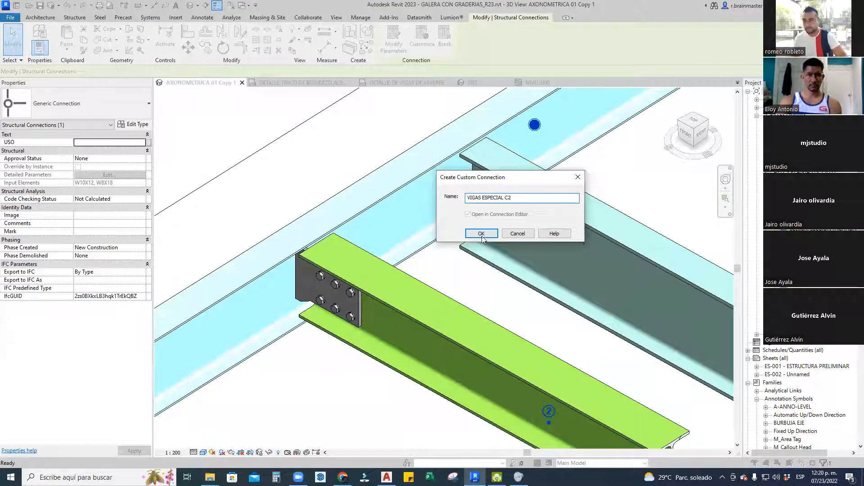
pyautogui.click(483, 234)
# Add the plate and its bolts to the VIGAS ESPECIAL C2 connection and finish editing the connection type
pyautogui.keyDown('shift'); pyautogui.moveTo(321, 296); pyautogui.dragTo(375, 270, button='middle'); pyautogui.keyUp('shift')
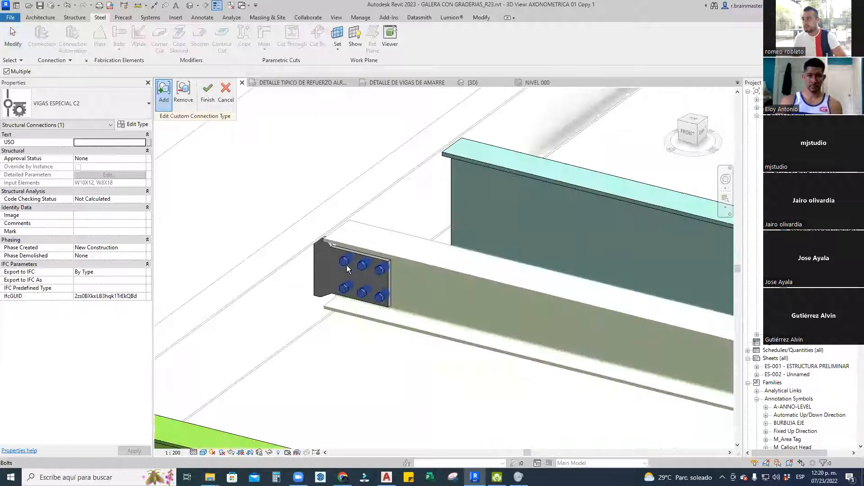
pyautogui.click(335, 292)
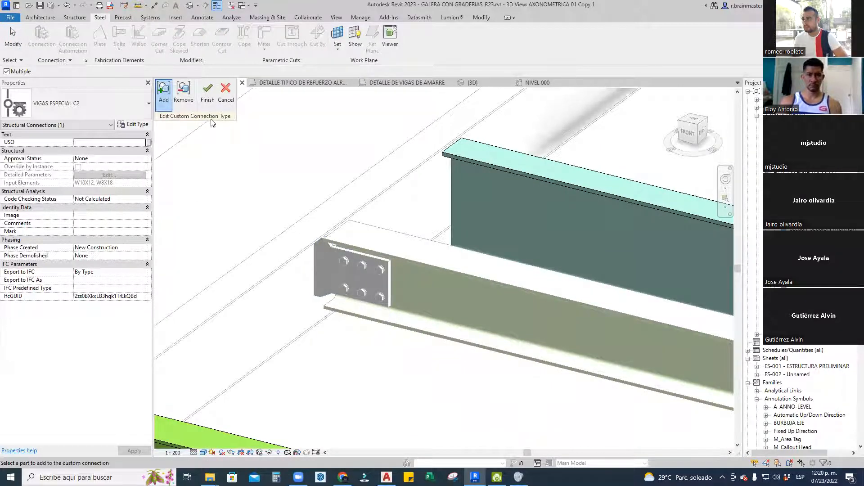
pyautogui.click(209, 92)
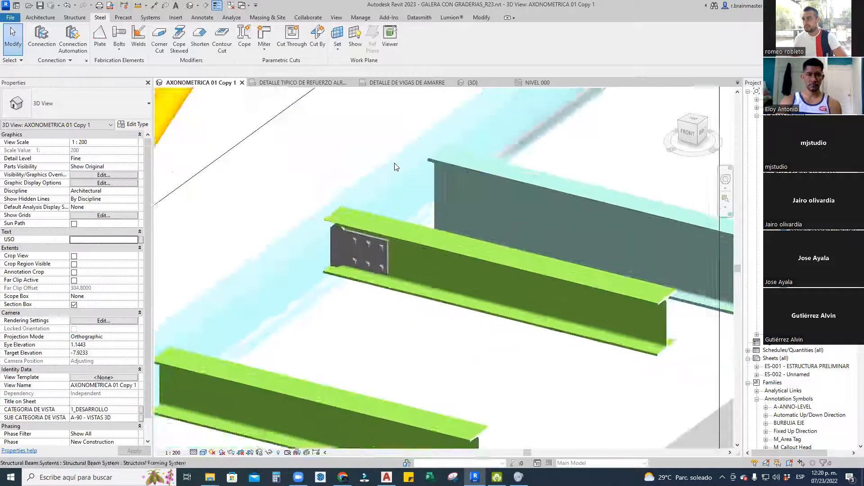
pyautogui.scroll(2, 380, 184)
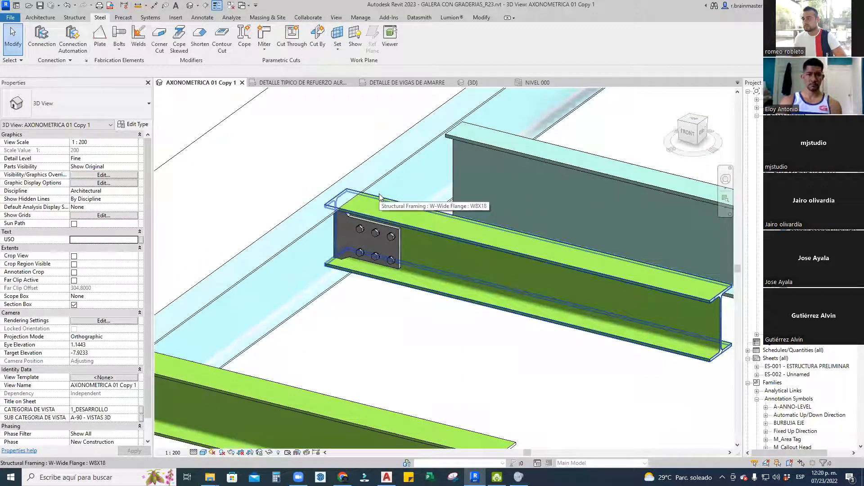
pyautogui.scroll(-3, 381, 199)
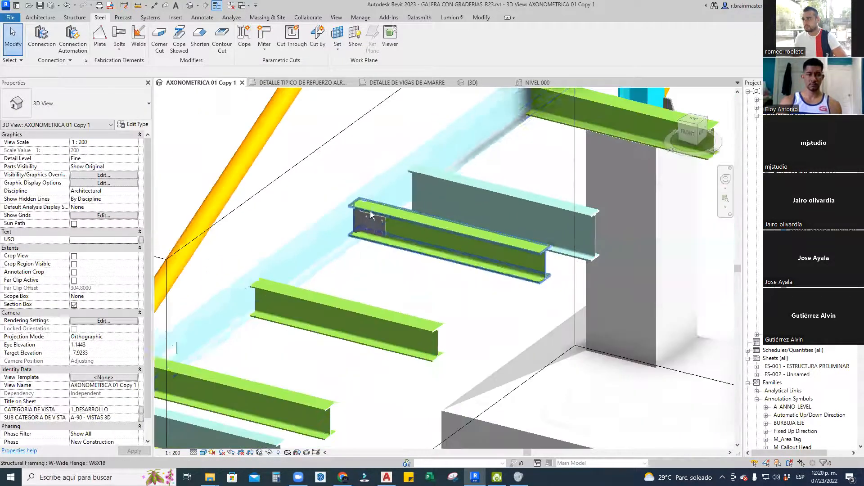
# Place a VIGAS ESPECIAL C2 connection between the neighbouring W8X18 joist and the edge beam
pyautogui.moveTo(270, 278); pyautogui.dragTo(338, 243, button='middle')
pyautogui.click(341, 264)
pyautogui.press('Escape')
pyautogui.click(42, 36)
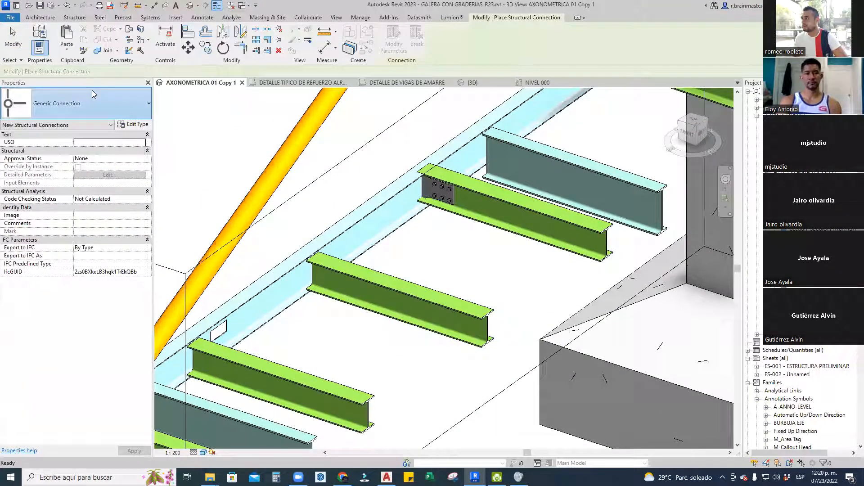
pyautogui.click(92, 92)
pyautogui.scroll(-5, 65, 220)
pyautogui.scroll(-8, 64, 217)
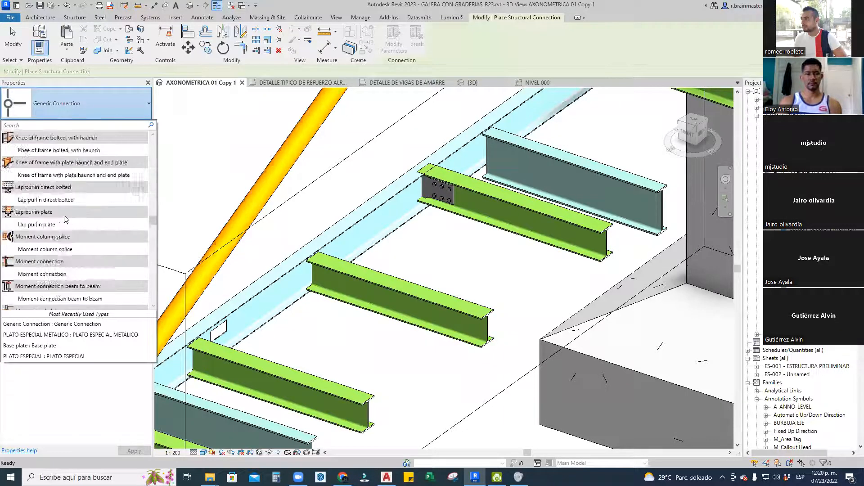
pyautogui.scroll(-15, 64, 225)
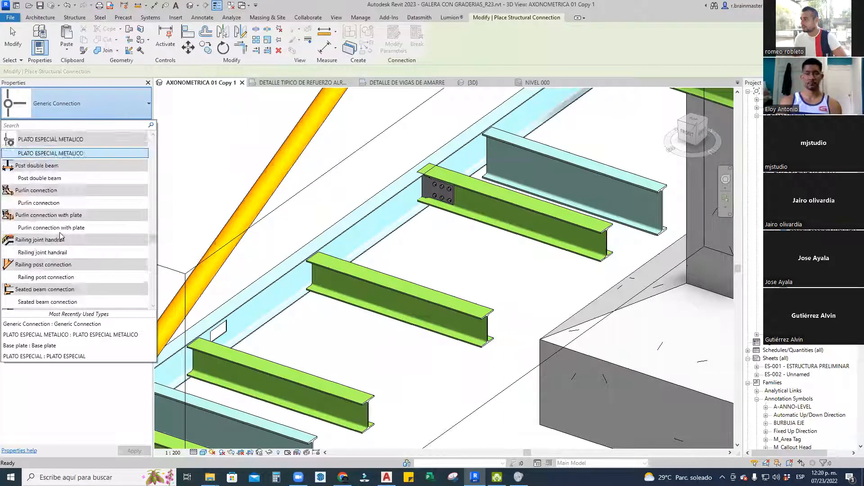
pyautogui.scroll(-12, 69, 254)
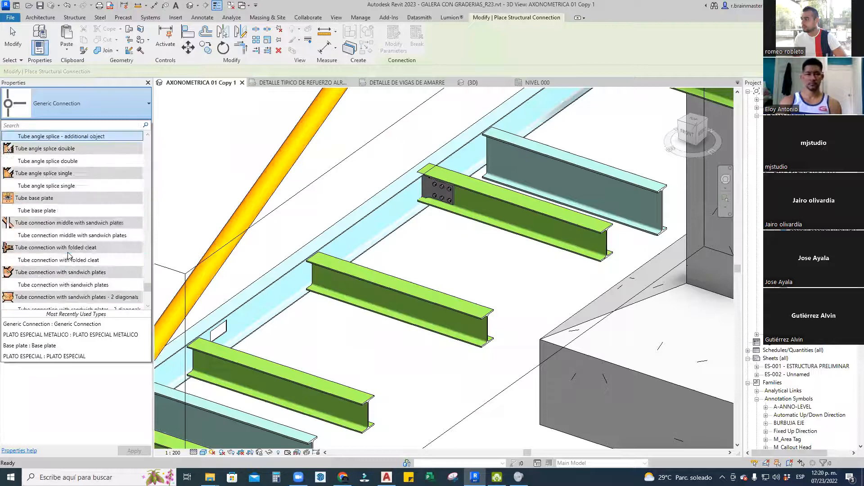
pyautogui.click(59, 302)
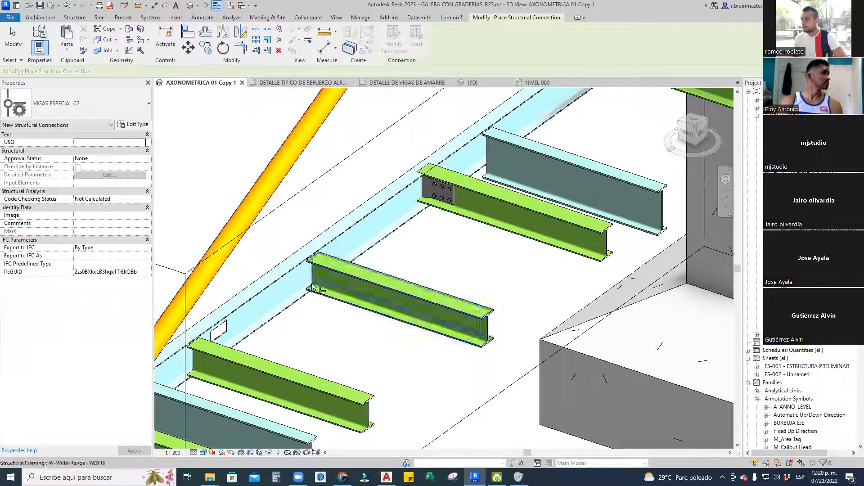
pyautogui.click(332, 270)
pyautogui.click(297, 263)
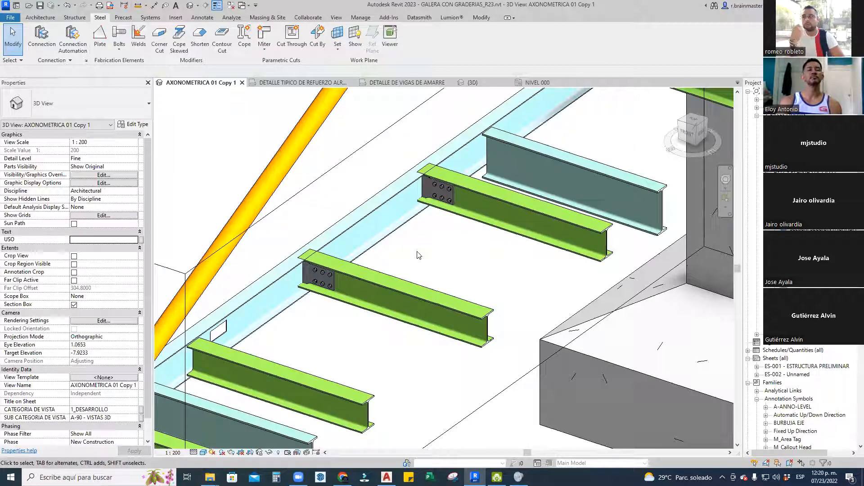
# Select the W8X18 joist with the original bolted plate and examine its end connection to the edge beam
pyautogui.click(478, 196)
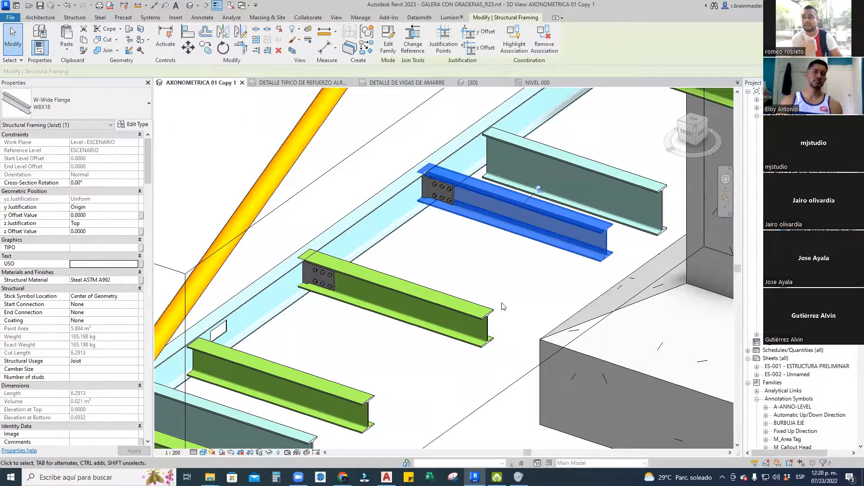
pyautogui.scroll(5, 423, 163)
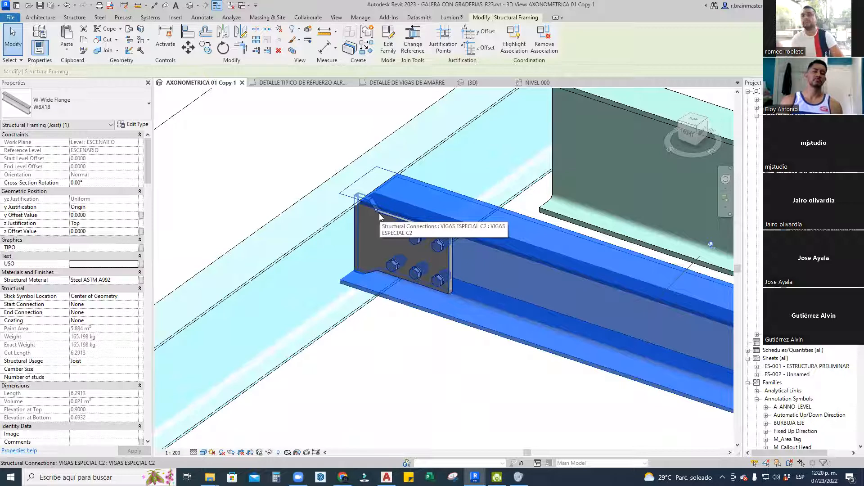
pyautogui.scroll(-4, 455, 149)
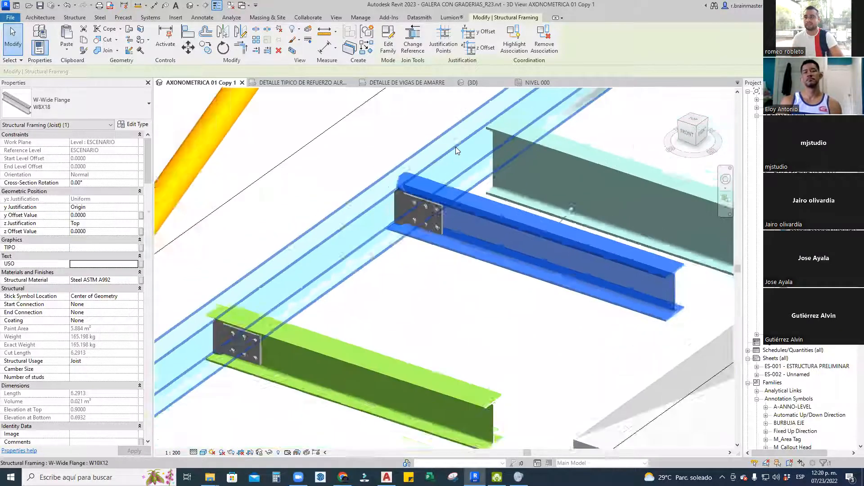
# Examine the joist ends along the edge beam and the tubular brace where it meets the column
pyautogui.click(444, 274)
pyautogui.scroll(-2, 444, 274)
pyautogui.keyDown('shift'); pyautogui.moveTo(444, 277); pyautogui.dragTo(426, 275, button='middle'); pyautogui.keyUp('shift')
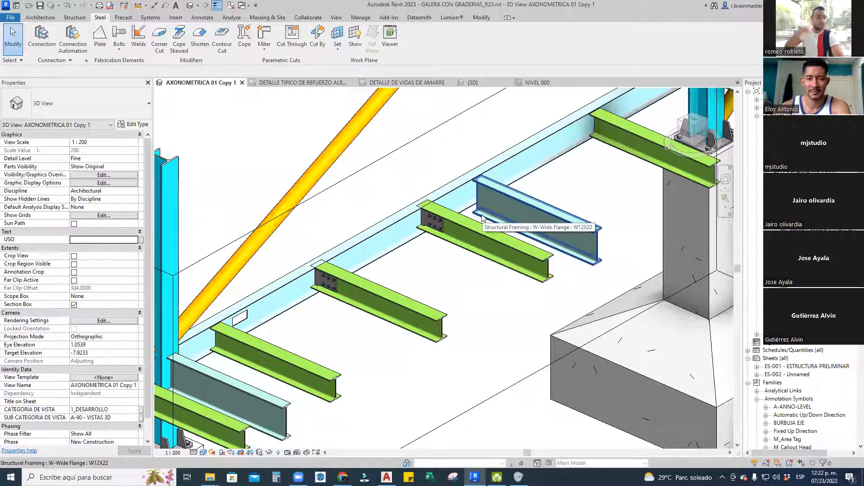
pyautogui.scroll(-3, 439, 233)
pyautogui.scroll(-2, 439, 233)
pyautogui.scroll(2, 504, 171)
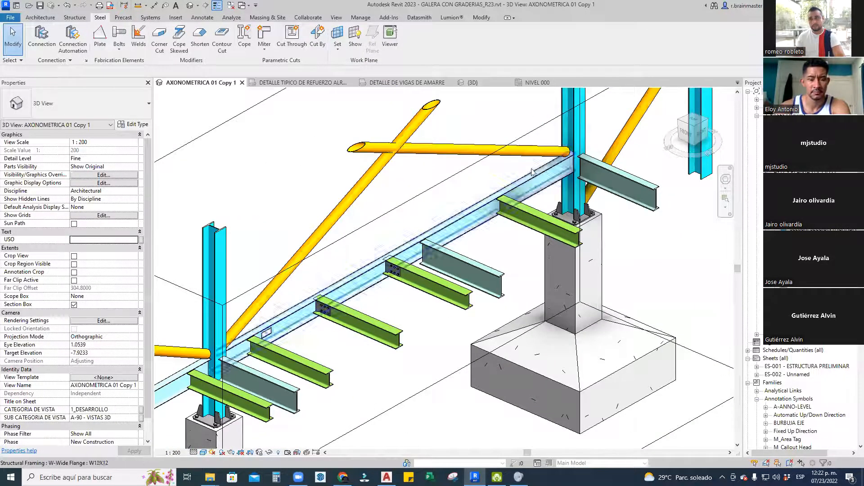
pyautogui.scroll(2, 541, 211)
pyautogui.scroll(3, 541, 208)
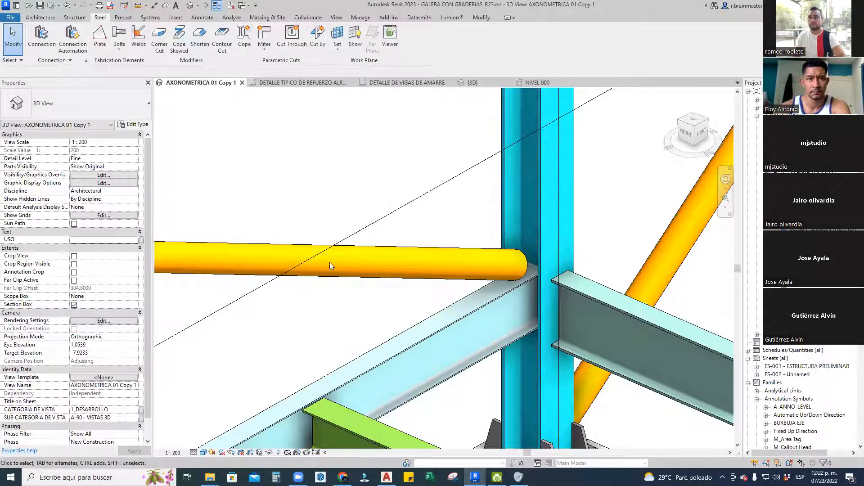
pyautogui.scroll(-5, 330, 262)
pyautogui.keyDown('shift'); pyautogui.moveTo(393, 216); pyautogui.dragTo(385, 225, button='middle'); pyautogui.keyUp('shift')
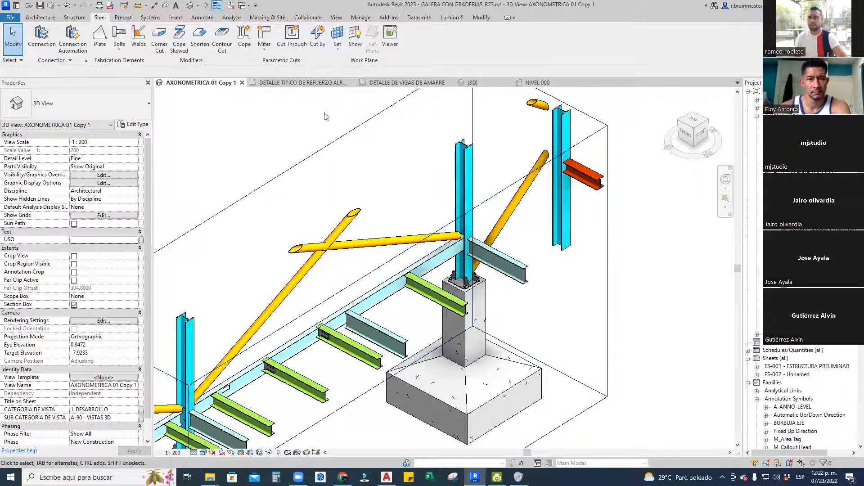
# Cope the W8X18 joist nearest the column where it meets the W10X12 edge beam
pyautogui.scroll(2, 322, 119)
pyautogui.click(244, 38)
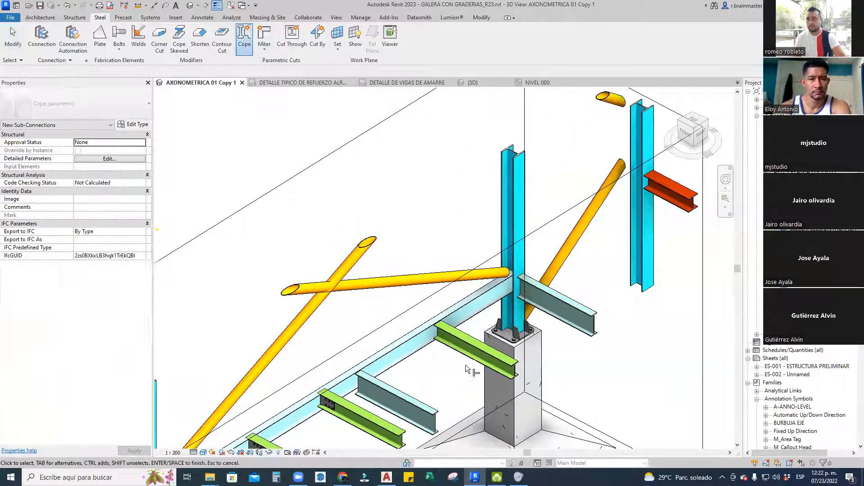
pyautogui.scroll(3, 462, 363)
pyautogui.click(446, 315)
pyautogui.click(393, 305)
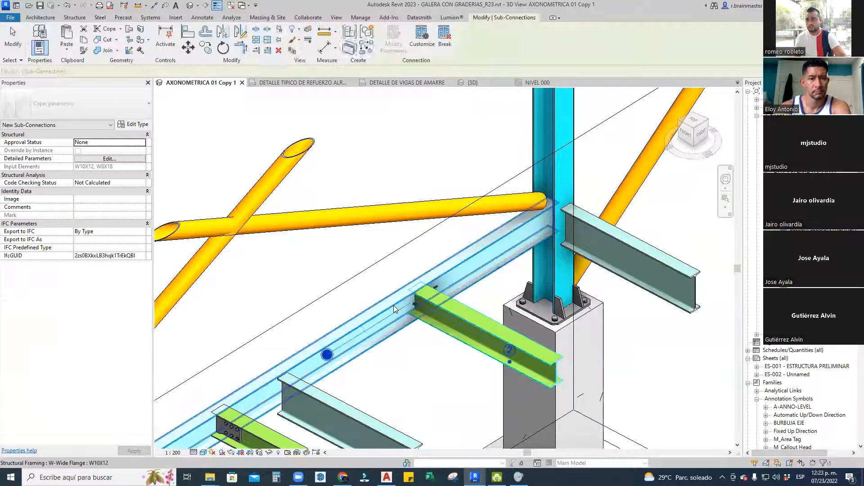
pyautogui.scroll(2, 429, 308)
pyautogui.keyDown('shift'); pyautogui.moveTo(429, 308); pyautogui.dragTo(538, 202, button='middle'); pyautogui.keyUp('shift')
pyautogui.scroll(-2, 486, 274)
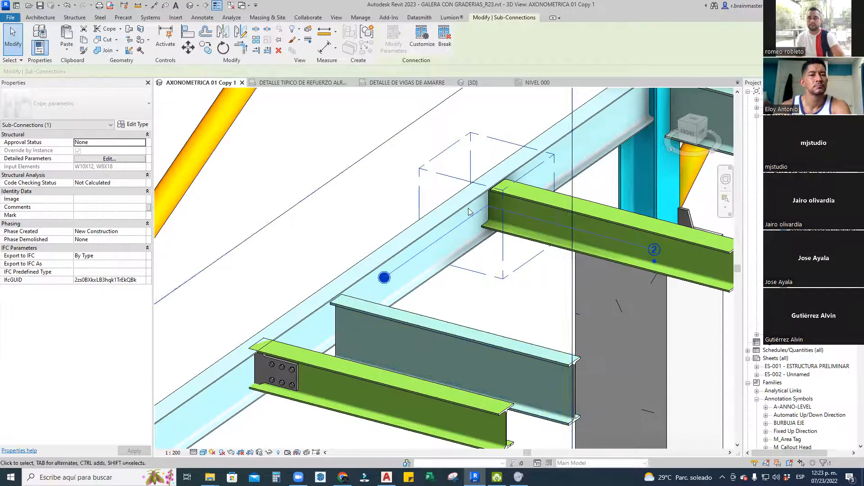
# Raise the top face of the view's section box to include the upper columns, girders and braces
pyautogui.moveTo(470, 189); pyautogui.dragTo(414, 264, button='middle')
pyautogui.scroll(-2, 414, 264)
pyautogui.scroll(-5, 450, 234)
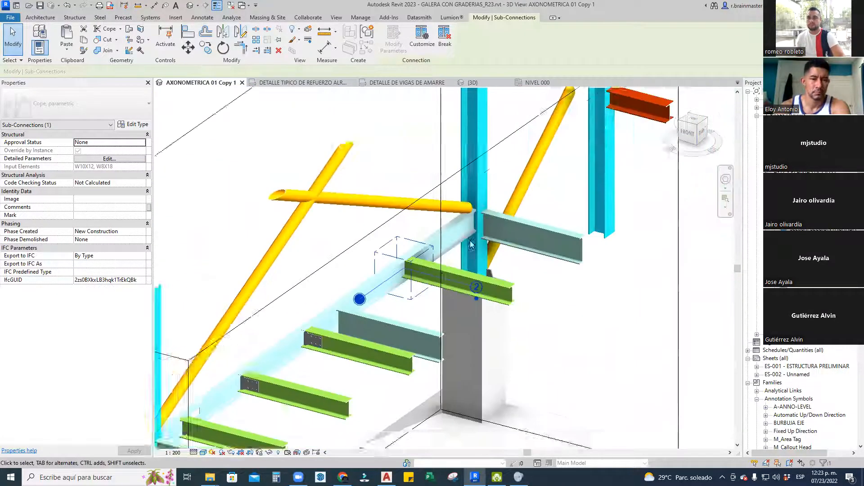
pyautogui.click(511, 193)
pyautogui.scroll(-3, 511, 193)
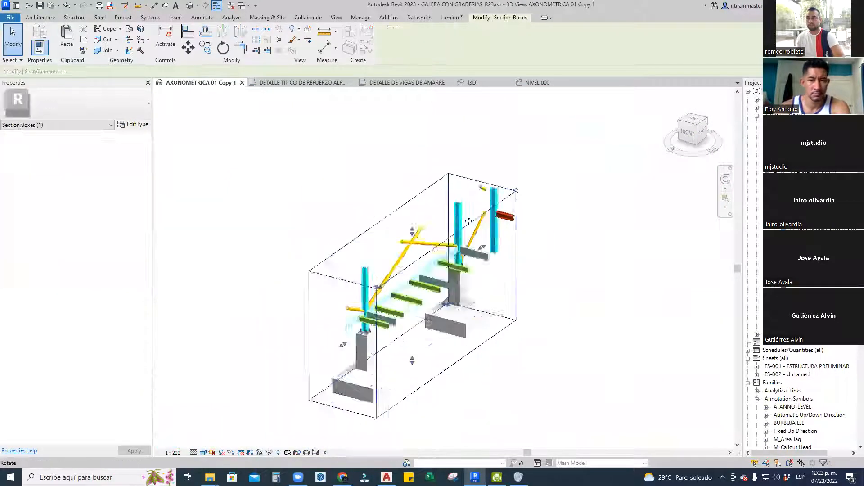
pyautogui.moveTo(436, 220); pyautogui.dragTo(437, 153)
pyautogui.keyDown('shift'); pyautogui.moveTo(437, 155); pyautogui.dragTo(338, 289, button='middle'); pyautogui.keyUp('shift')
pyautogui.scroll(5, 392, 154)
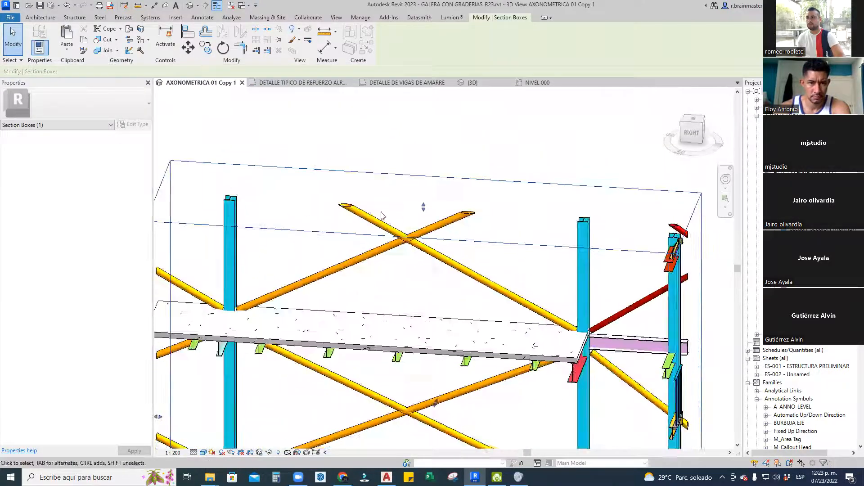
pyautogui.moveTo(388, 201); pyautogui.dragTo(386, 134, button='middle')
pyautogui.scroll(4, 451, 216)
pyautogui.press('Escape')
# Try a web saw cut on the HSS5X0.188 round brace where it meets the column under the girder
pyautogui.scroll(2, 438, 221)
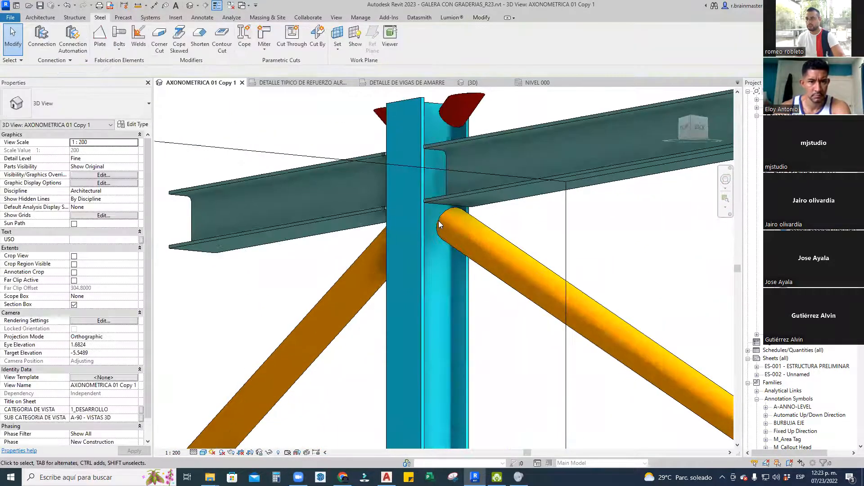
pyautogui.click(441, 219)
pyautogui.scroll(2, 434, 215)
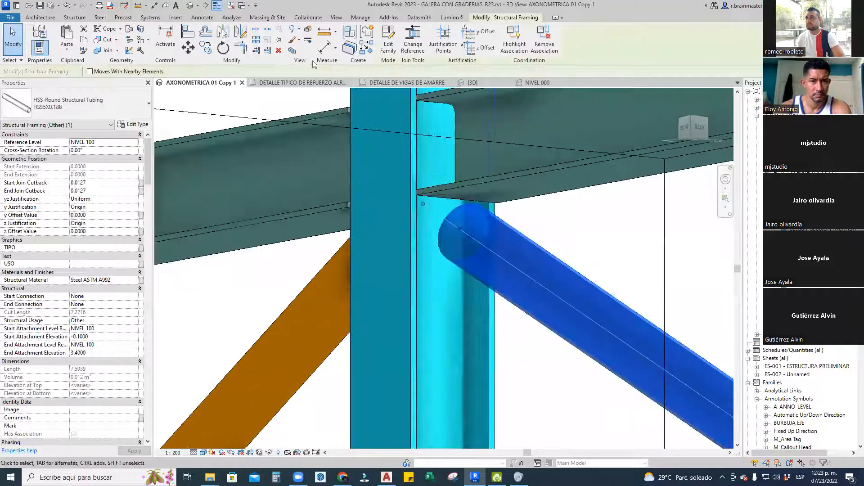
pyautogui.click(100, 18)
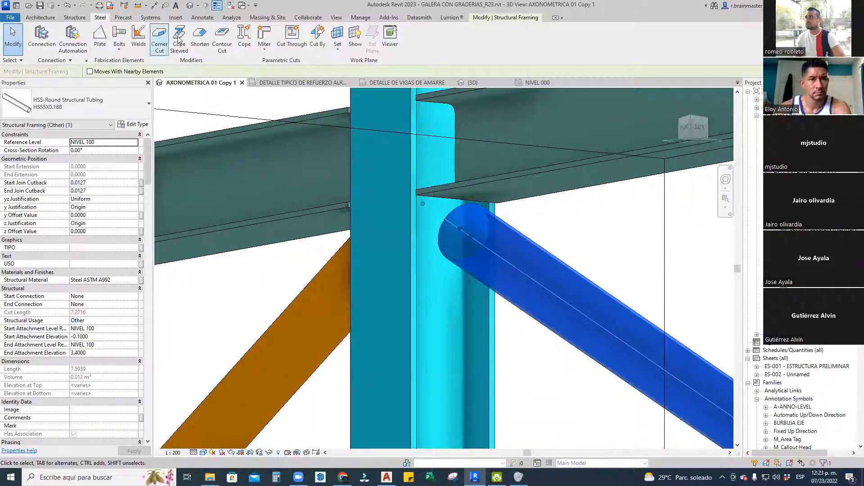
pyautogui.click(264, 49)
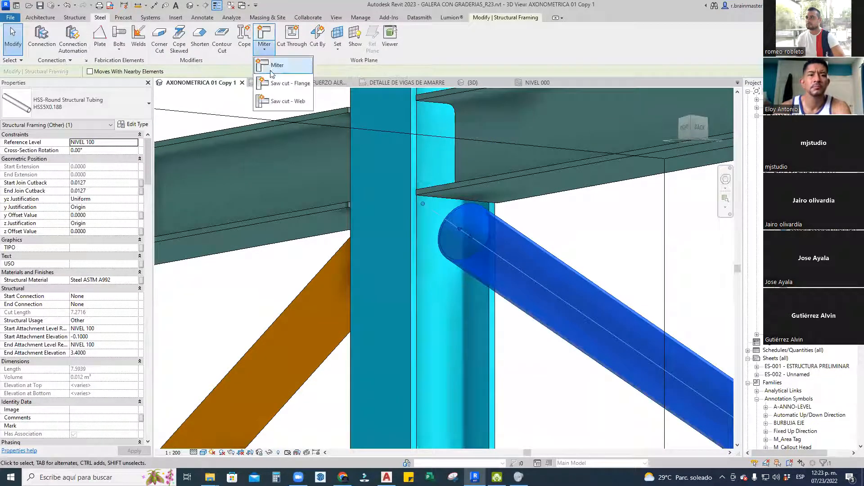
pyautogui.click(276, 101)
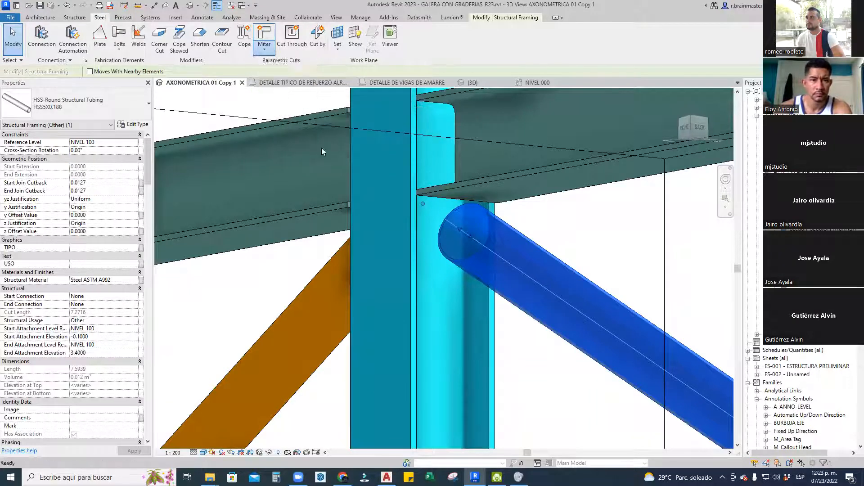
pyautogui.click(516, 267)
pyautogui.keyDown('shift'); pyautogui.moveTo(452, 245); pyautogui.dragTo(518, 453, button='middle'); pyautogui.keyUp('shift')
pyautogui.scroll(-5, 449, 285)
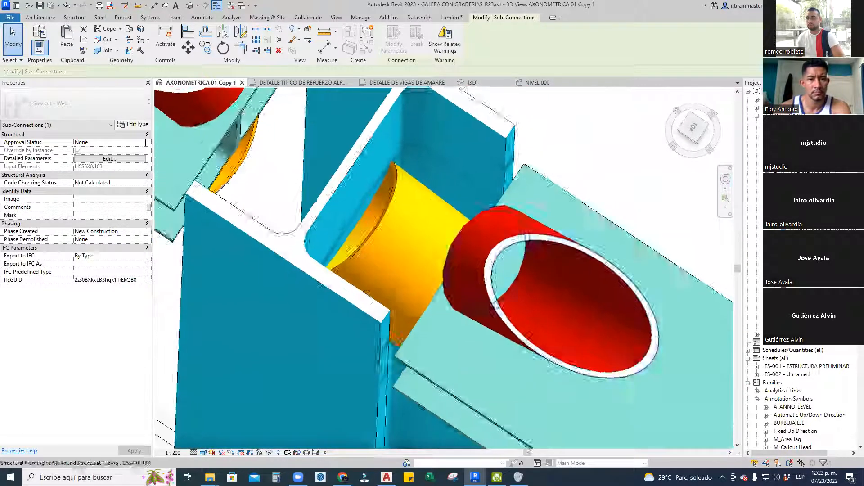
pyautogui.press('Escape')
pyautogui.click(447, 259)
pyautogui.moveTo(431, 262)
pyautogui.mouseDown()
pyautogui.moveTo(407, 241)
pyautogui.moveTo(431, 255)
pyautogui.moveTo(430, 264)
pyautogui.mouseUp()
pyautogui.press('Escape')
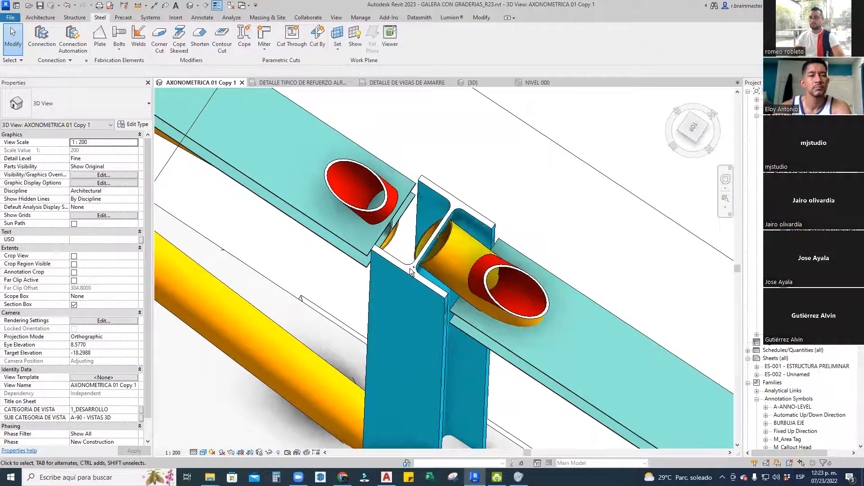
pyautogui.hotkey('ctrl', 'z')
# Apply a web saw cut between the W8X40 column and the W8X31 girder at its top, and inspect the cut end
pyautogui.keyDown('shift'); pyautogui.moveTo(430, 281); pyautogui.dragTo(428, 239, button='middle'); pyautogui.keyUp('shift')
pyautogui.keyDown('shift'); pyautogui.moveTo(472, 297); pyautogui.dragTo(425, 347, button='middle'); pyautogui.keyUp('shift')
pyautogui.click(427, 332)
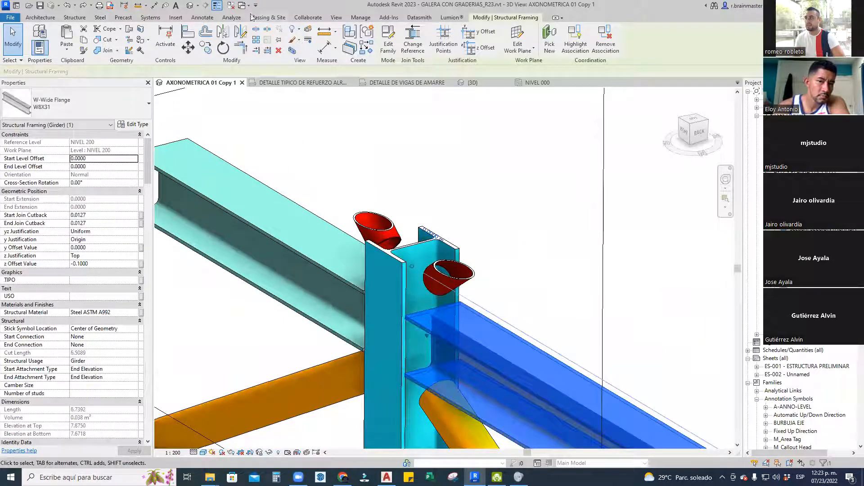
pyautogui.press('Escape')
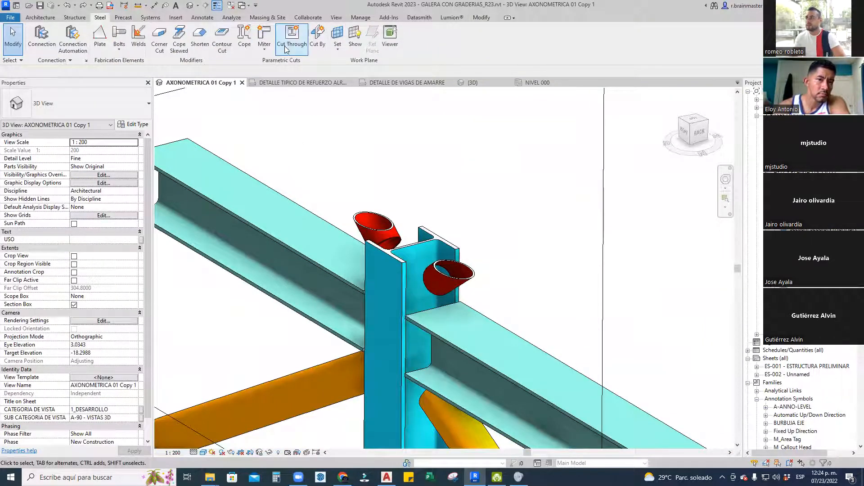
pyautogui.click(264, 47)
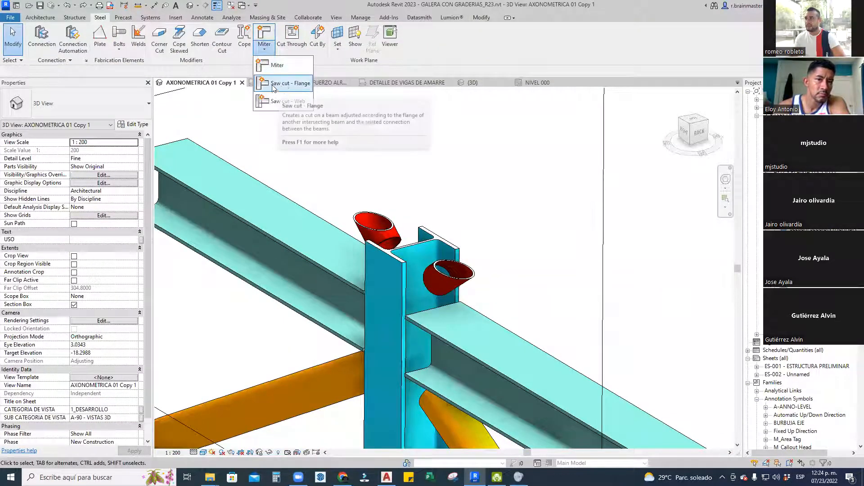
pyautogui.click(268, 102)
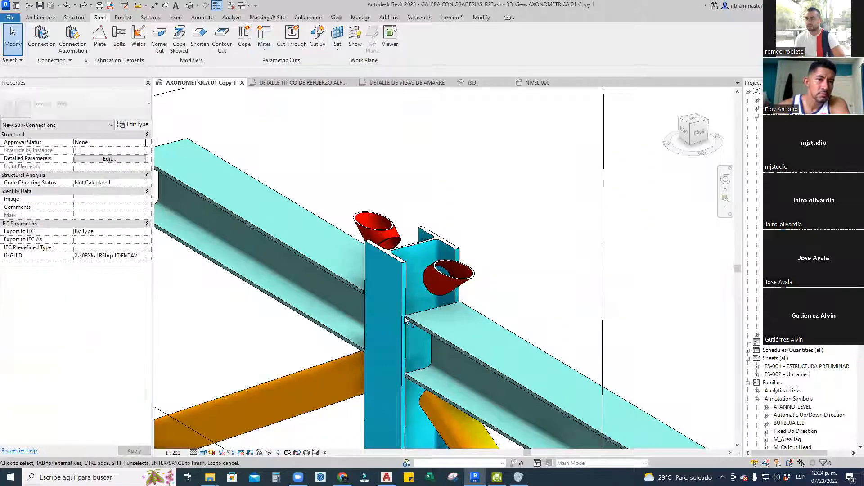
pyautogui.click(408, 318)
pyautogui.click(404, 302)
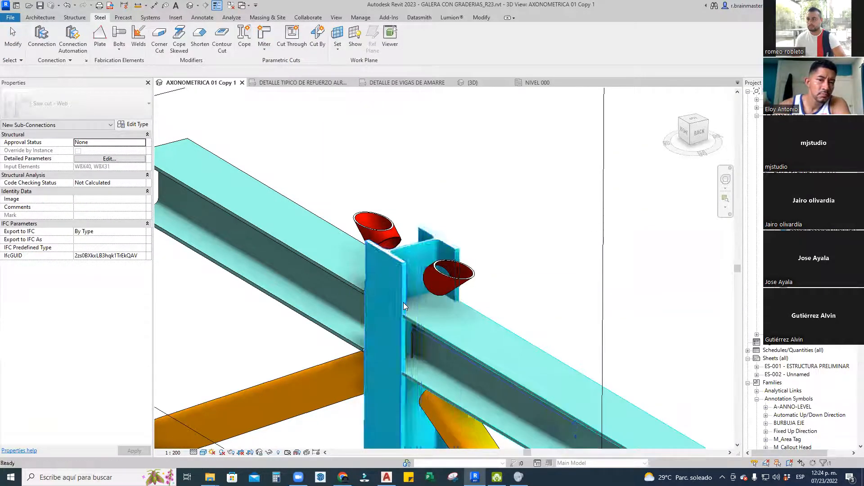
pyautogui.keyDown('shift'); pyautogui.moveTo(403, 303); pyautogui.dragTo(356, 354, button='middle'); pyautogui.keyUp('shift')
pyautogui.scroll(5, 355, 354)
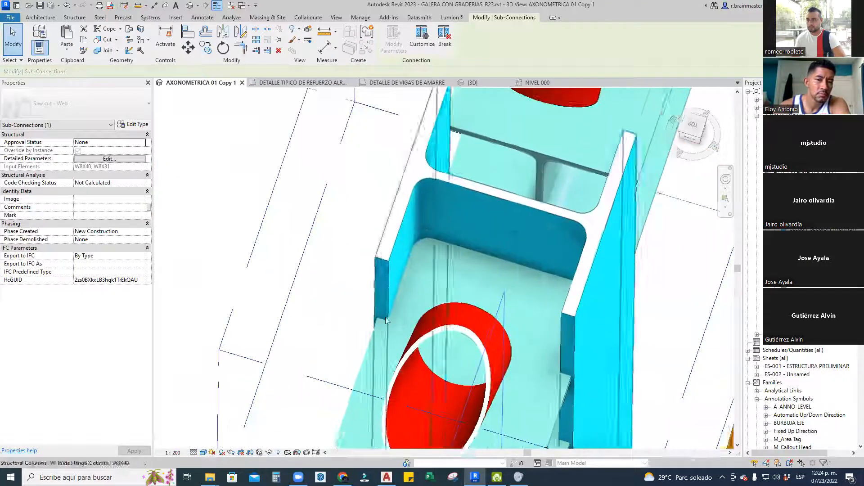
pyautogui.scroll(-3, 439, 240)
pyautogui.keyDown('shift'); pyautogui.moveTo(438, 241); pyautogui.dragTo(691, 290, button='middle'); pyautogui.keyUp('shift')
pyautogui.press('Escape')
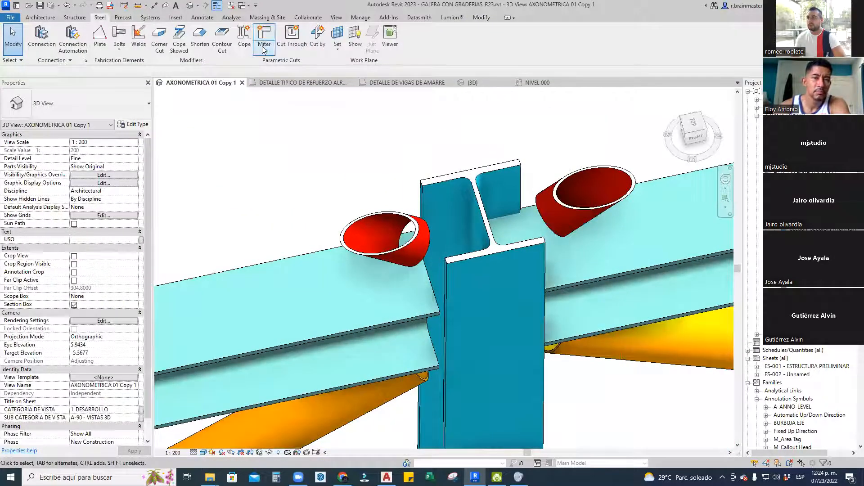
pyautogui.click(295, 51)
pyautogui.press('Escape')
pyautogui.click(264, 48)
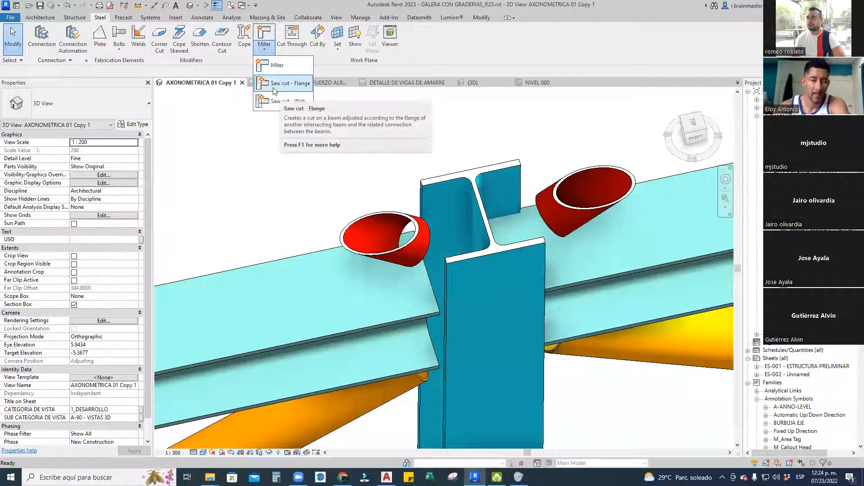
pyautogui.scroll(-2, 615, 196)
pyautogui.scroll(-5, 501, 226)
pyautogui.keyDown('shift'); pyautogui.moveTo(501, 226); pyautogui.dragTo(518, 240, button='middle'); pyautogui.keyUp('shift')
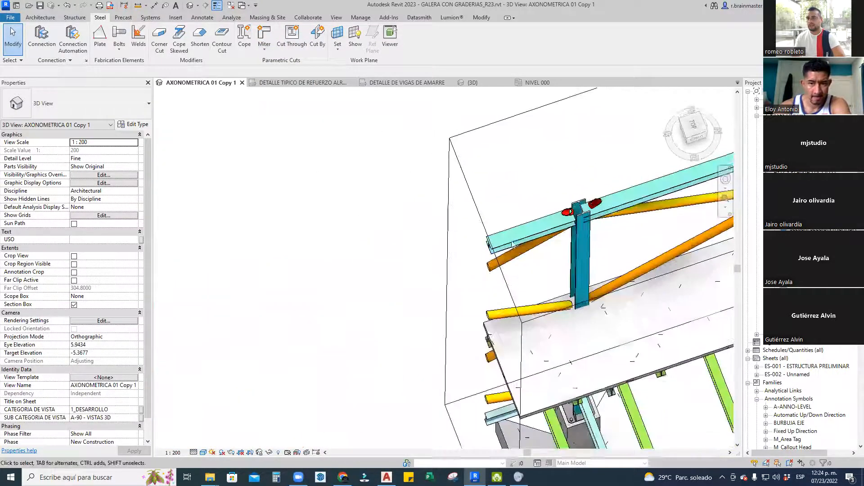
pyautogui.click(518, 240)
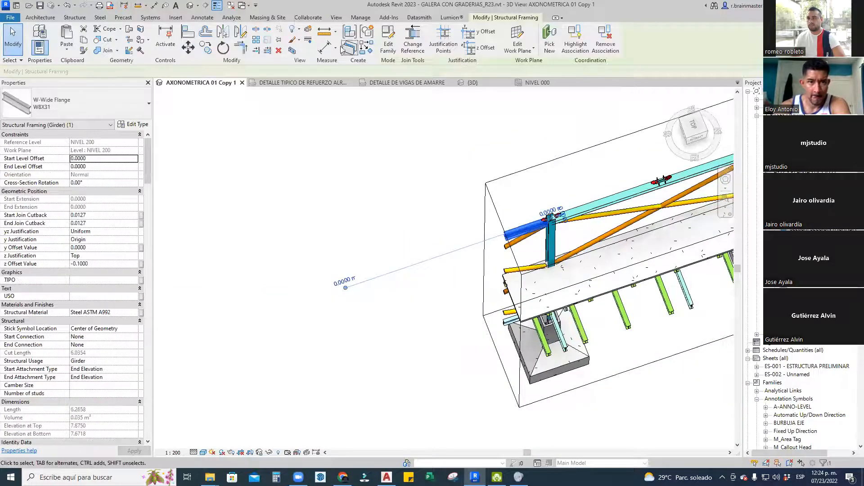
pyautogui.scroll(2, 518, 207)
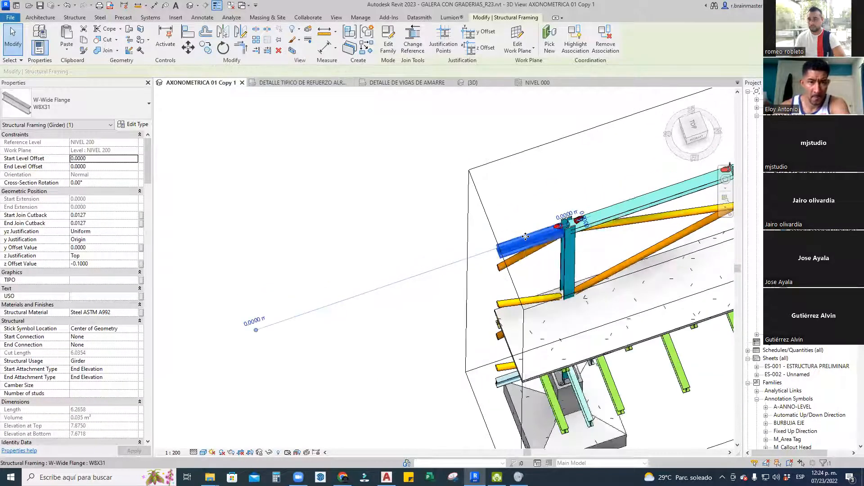
pyautogui.rightClick(526, 195)
pyautogui.click(552, 298)
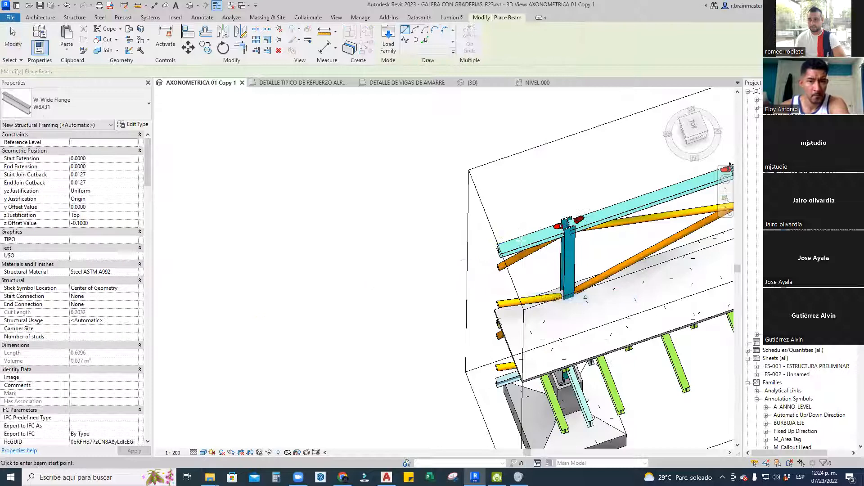
pyautogui.click(521, 243)
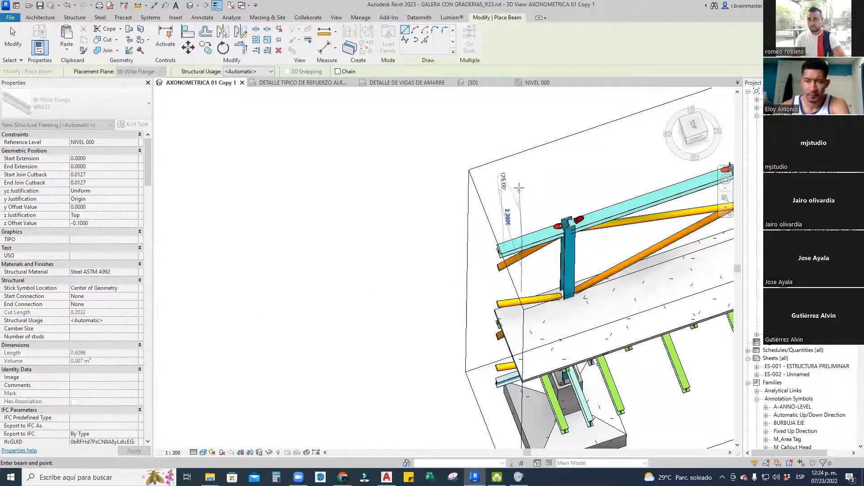
pyautogui.keyDown('shift'); pyautogui.moveTo(509, 207); pyautogui.dragTo(592, 243, button='middle'); pyautogui.keyUp('shift')
pyautogui.press('Escape')
pyautogui.press('Escape')
# Copy the short W8X31 girder segment at the end column to a position about 0.7 m away
pyautogui.click(592, 246)
pyautogui.press('c')
pyautogui.press('o')
pyautogui.click(592, 247)
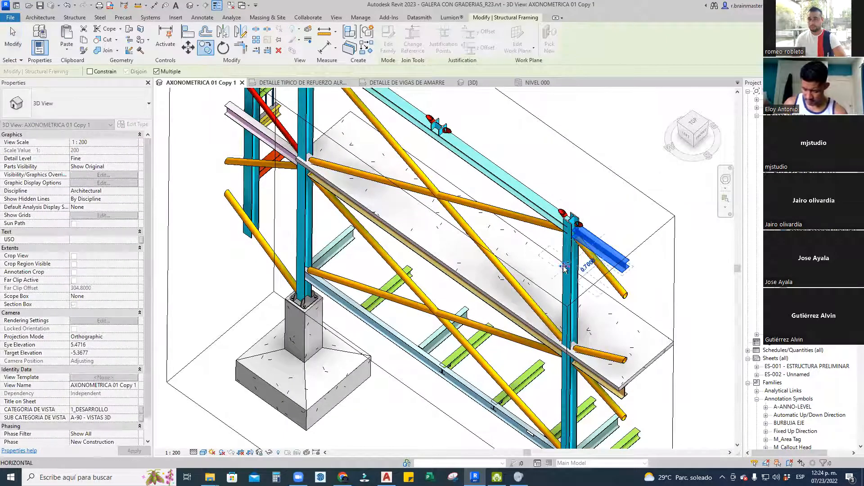
# Rotate the copied W8X31 girder 90° about a picked centre with the copy option, making a perpendicular beam across the original
pyautogui.click(223, 47)
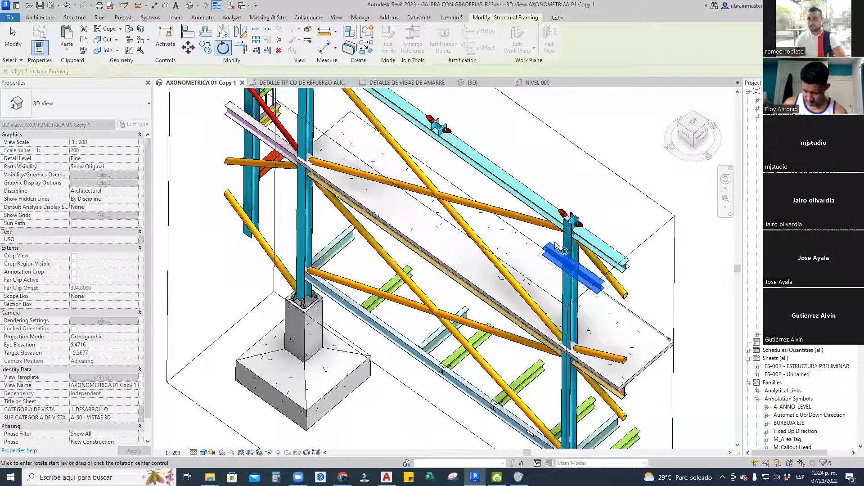
pyautogui.click(278, 72)
pyautogui.click(578, 267)
pyautogui.click(669, 309)
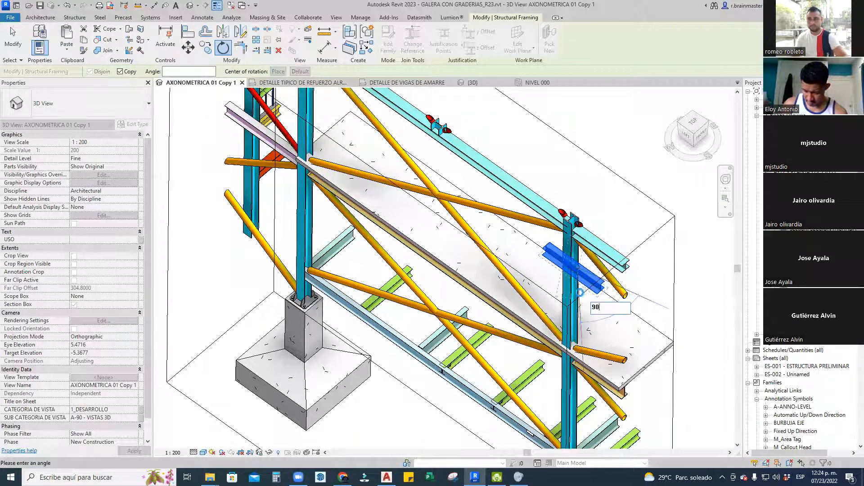
pyautogui.click(580, 293)
pyautogui.scroll(2, 623, 255)
pyautogui.press('Escape')
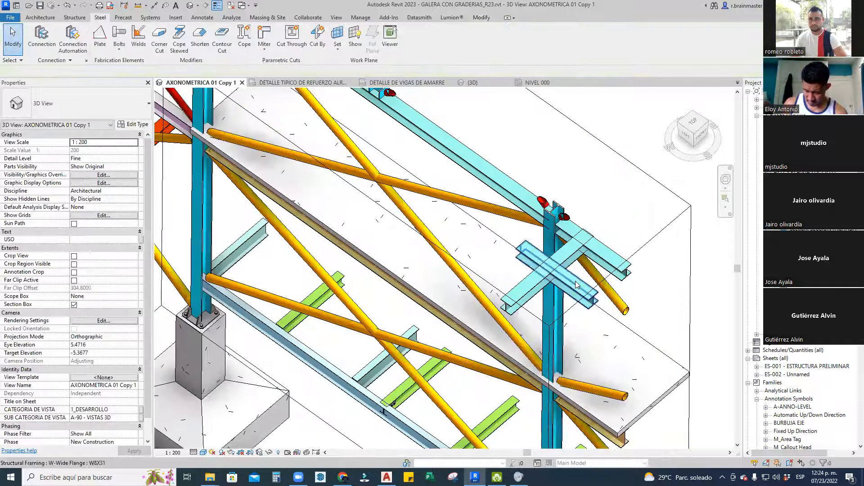
# Apply a miter cut between the W8X31 girder and the perpendicular W8X31 beam beside the end column, and inspect the joint from below
pyautogui.scroll(2, 608, 240)
pyautogui.scroll(-2, 608, 240)
pyautogui.click(515, 225)
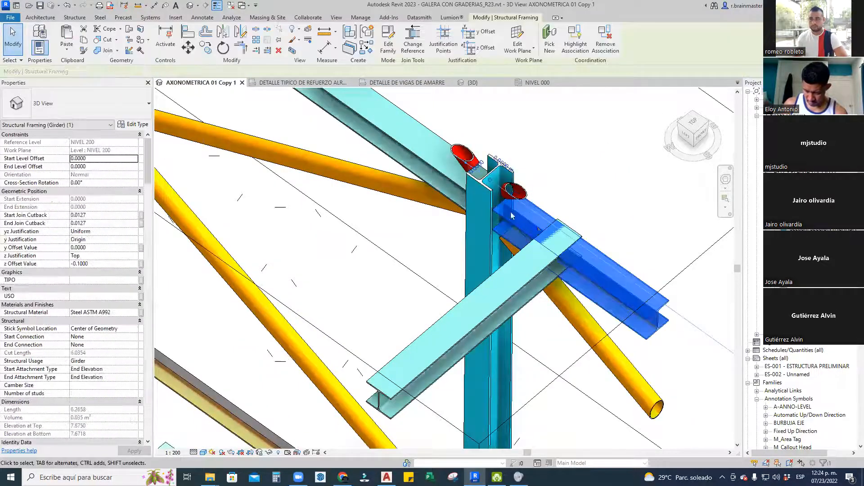
pyautogui.scroll(-1, 522, 248)
pyautogui.press('Escape')
pyautogui.scroll(3, 522, 250)
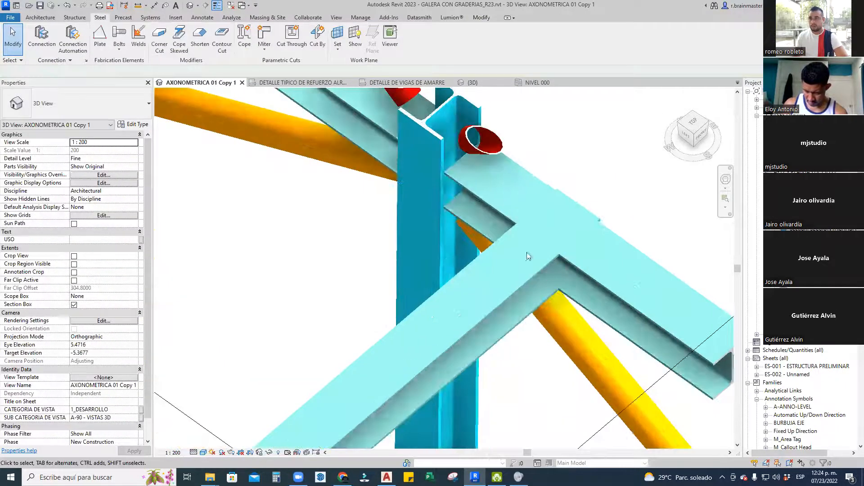
pyautogui.scroll(-2, 360, 118)
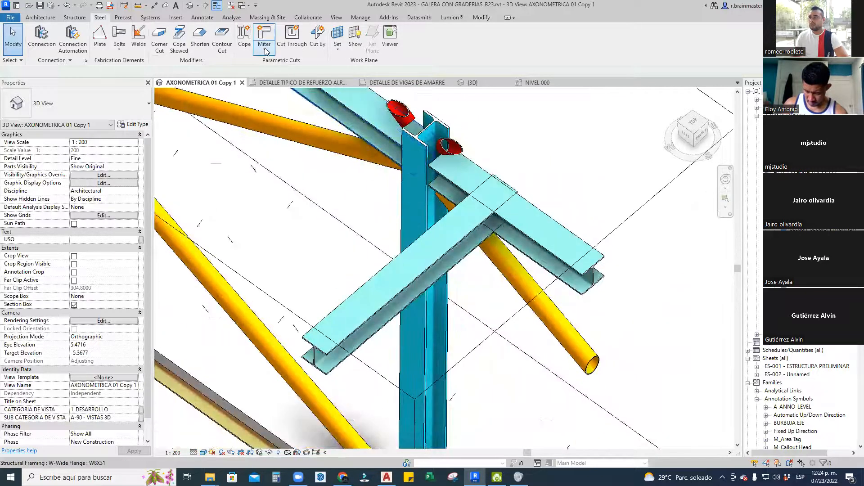
pyautogui.click(264, 48)
pyautogui.click(271, 65)
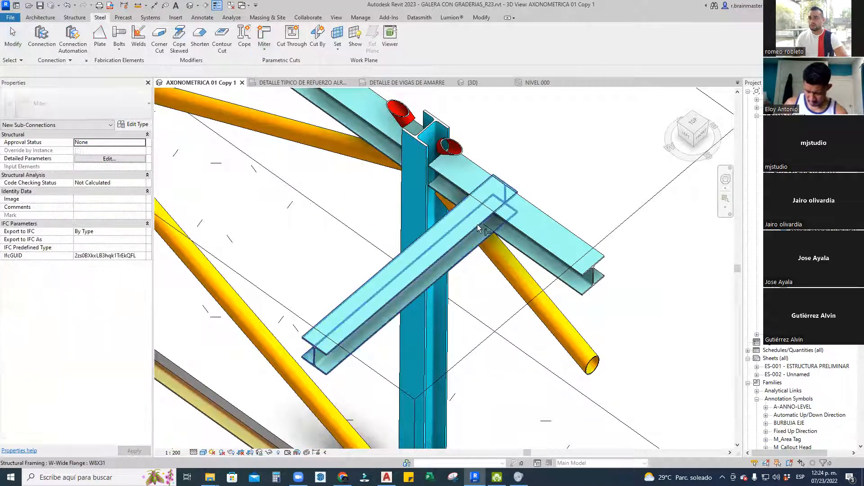
pyautogui.click(477, 224)
pyautogui.click(518, 215)
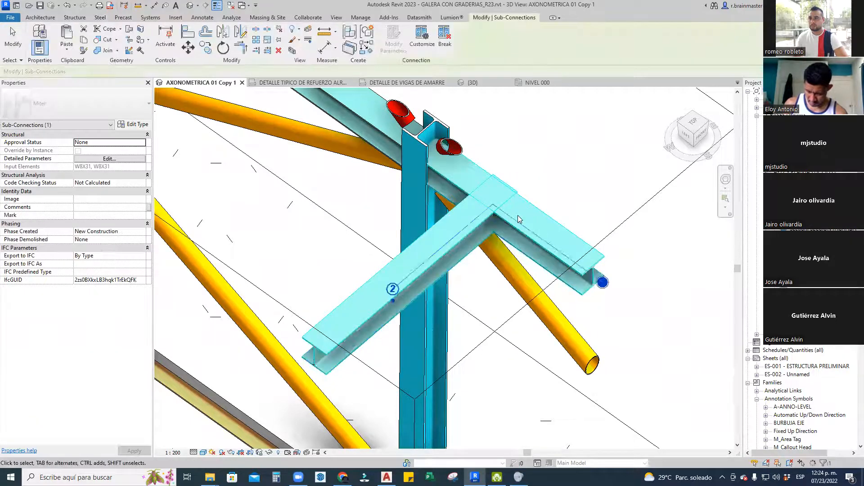
pyautogui.keyDown('shift'); pyautogui.moveTo(518, 216); pyautogui.dragTo(524, 157, button='middle'); pyautogui.keyUp('shift')
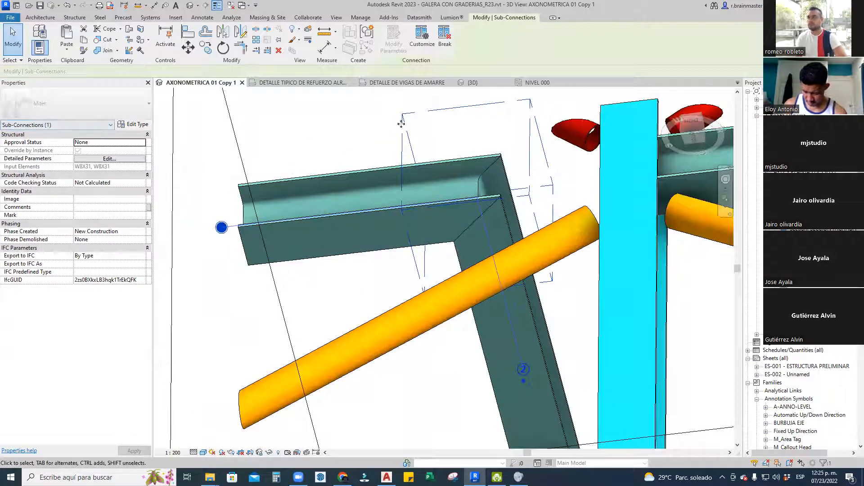
pyautogui.click(423, 107)
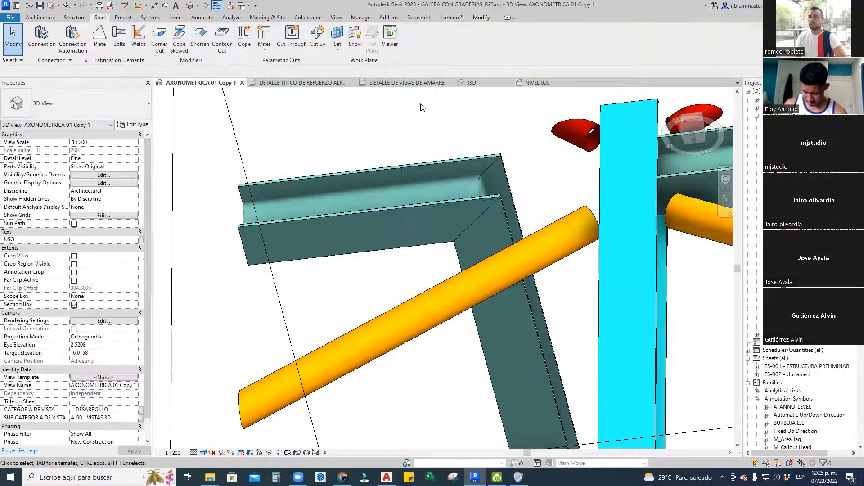
# Review the miter connection's type properties and its detailed cut parameters for gap, bisecting line and weld
pyautogui.click(533, 126)
pyautogui.click(137, 125)
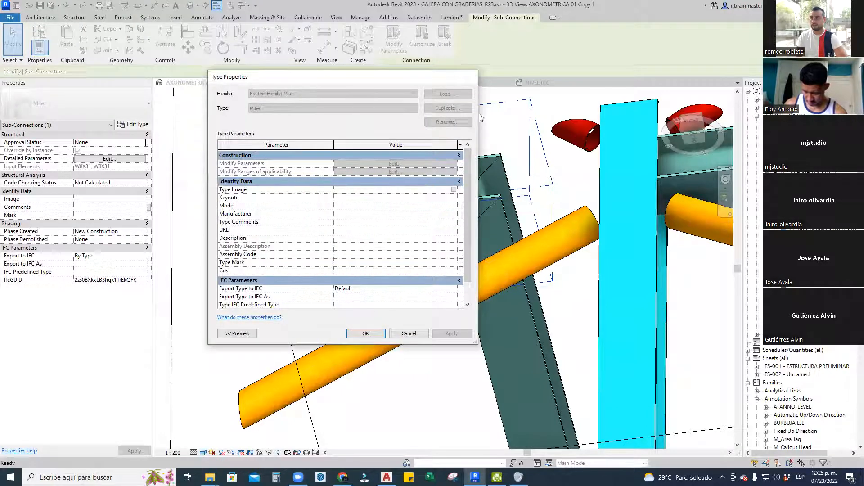
pyautogui.click(471, 76)
pyautogui.click(119, 162)
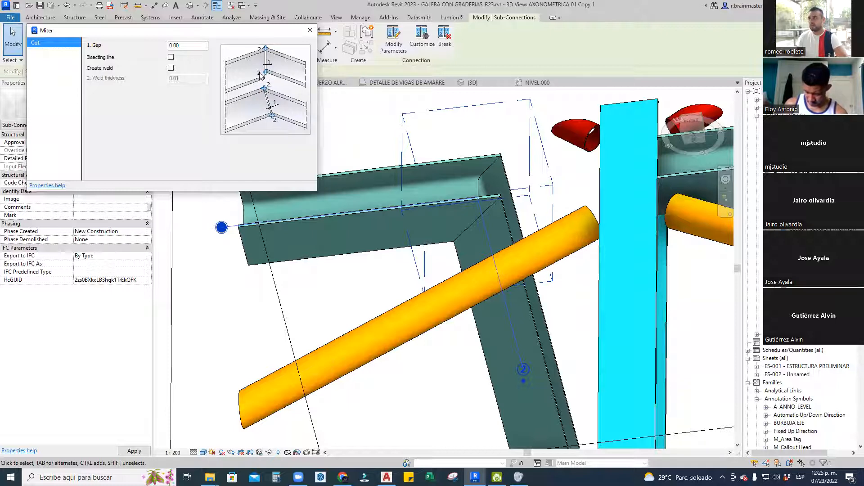
pyautogui.click(392, 150)
# Examine the mitered corner of the two W8X31 beams from above and within the surrounding column and brace structure
pyautogui.scroll(-2, 393, 150)
pyautogui.keyDown('shift'); pyautogui.moveTo(352, 149); pyautogui.dragTo(452, 344, button='middle'); pyautogui.keyUp('shift')
pyautogui.click(474, 152)
pyautogui.keyDown('shift'); pyautogui.moveTo(473, 152); pyautogui.dragTo(472, 212, button='middle'); pyautogui.keyUp('shift')
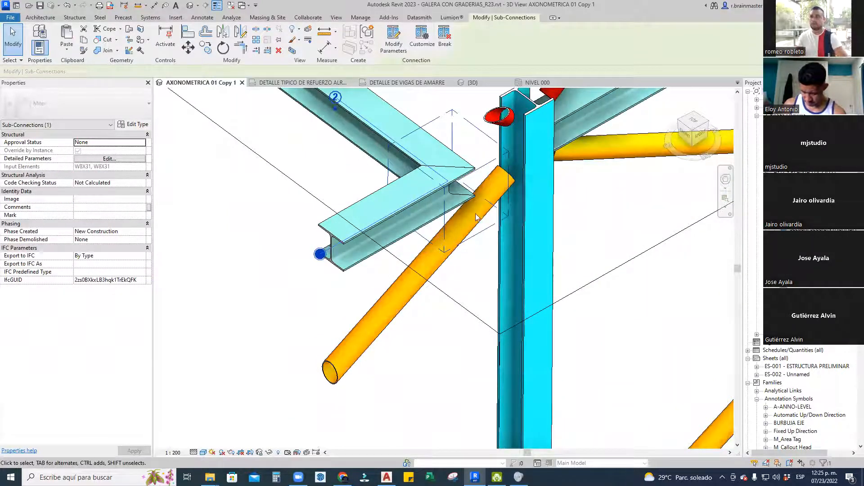
pyautogui.keyDown('shift'); pyautogui.moveTo(472, 211); pyautogui.dragTo(426, 218, button='middle'); pyautogui.keyUp('shift')
pyautogui.press('Escape')
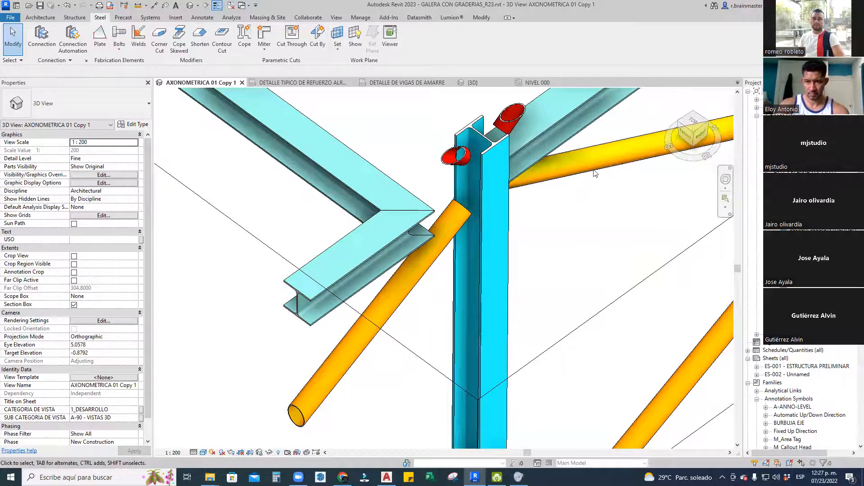
pyautogui.scroll(-2, 592, 231)
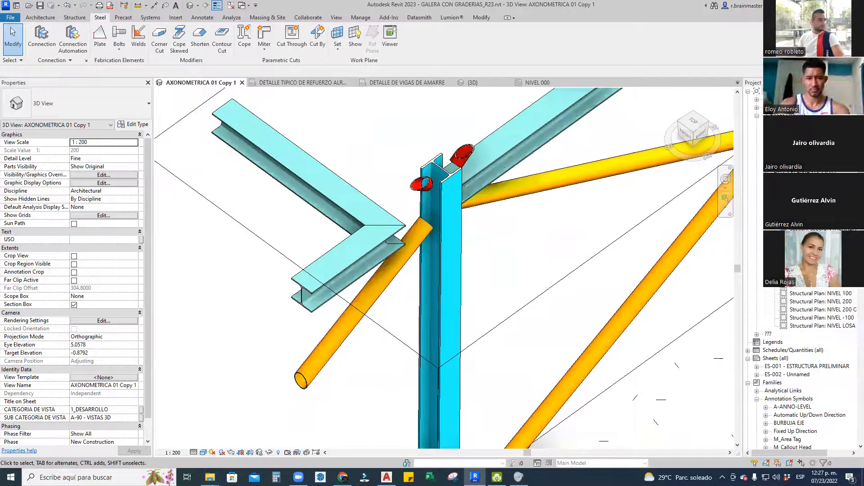
pyautogui.scroll(-3, 525, 231)
pyautogui.moveTo(525, 231)
pyautogui.mouseDown(button='middle')
pyautogui.moveTo(496, 247)
pyautogui.moveTo(514, 244)
pyautogui.mouseUp(button='middle')
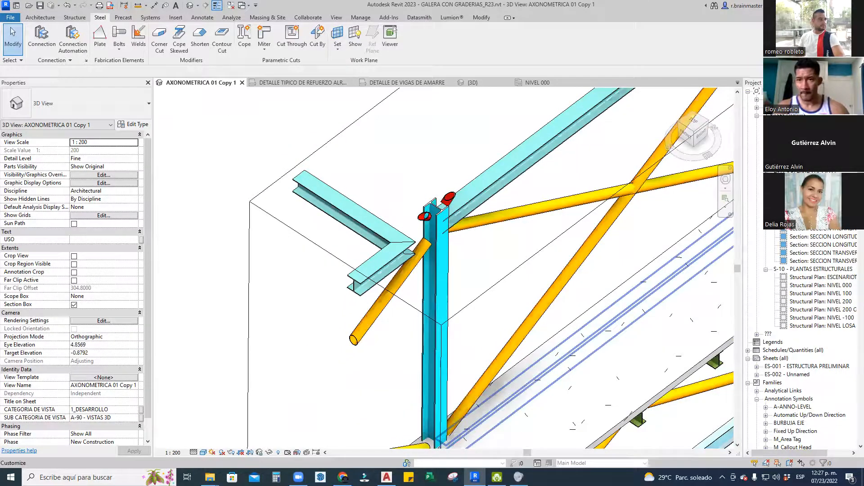